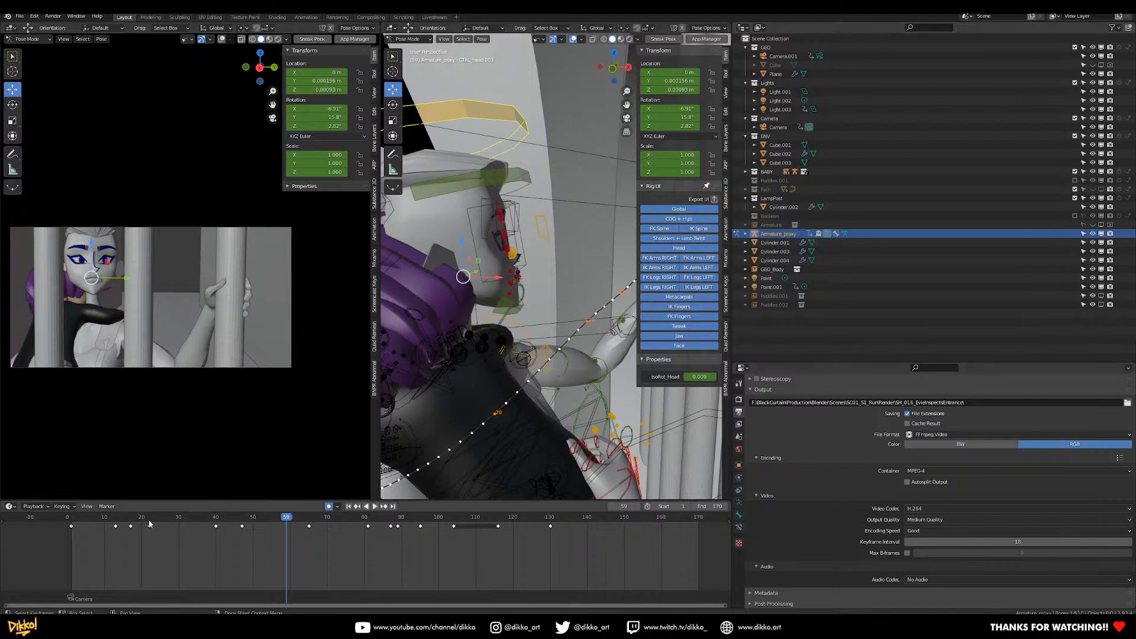
Play the shot from frame 1 several times to examine the character's approach to the bars in the camera view.
left_click(72, 519)
key("space")
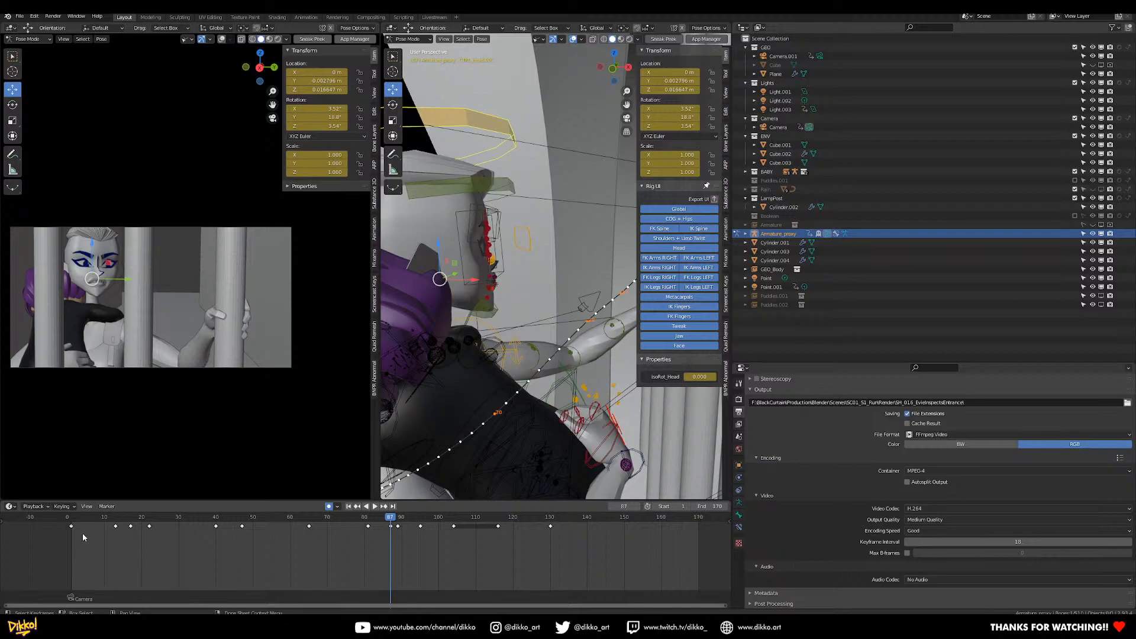
left_click(71, 520)
key("space")
key("space")
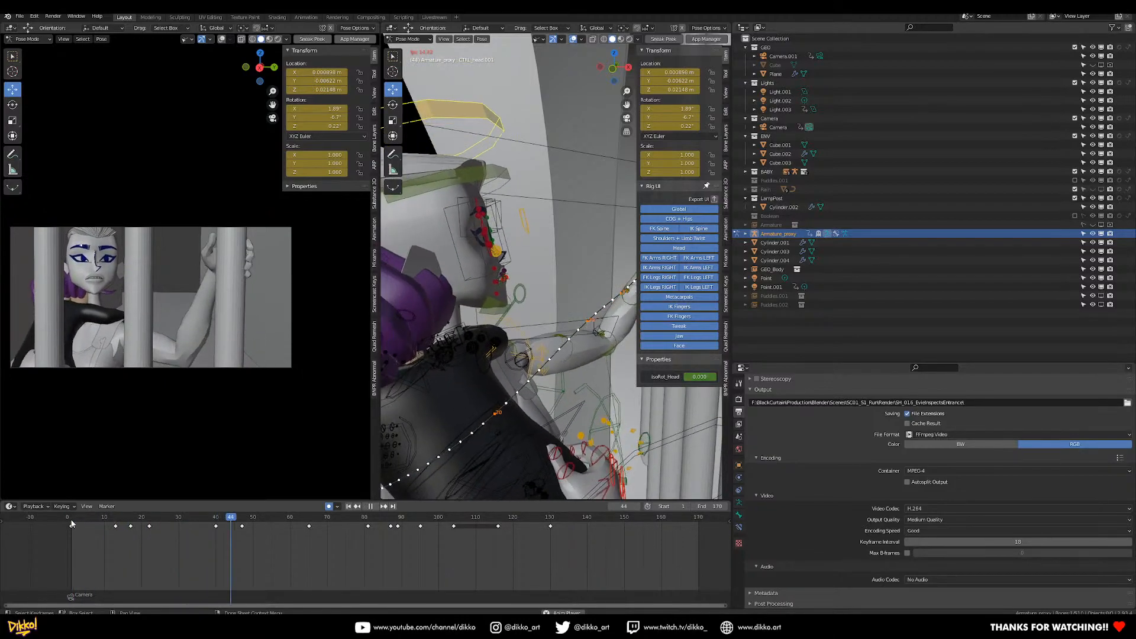
left_click(71, 521)
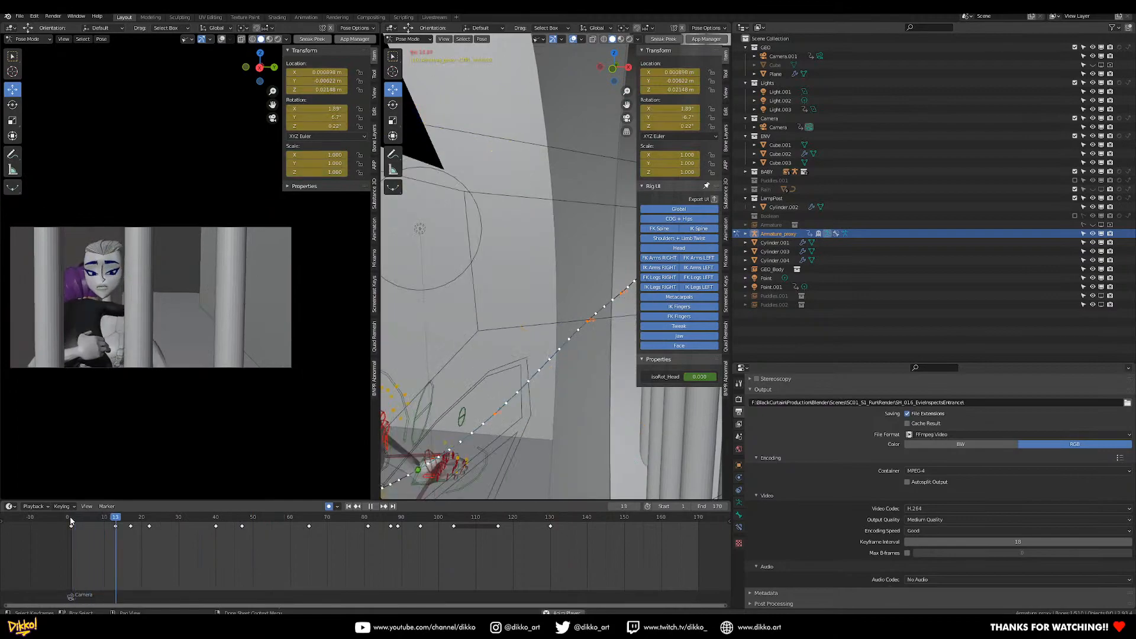
key("space")
Replay the shot from frame 1 while examining the full character rig and the plotted motion path.
scroll(486, 344, "down", 4)
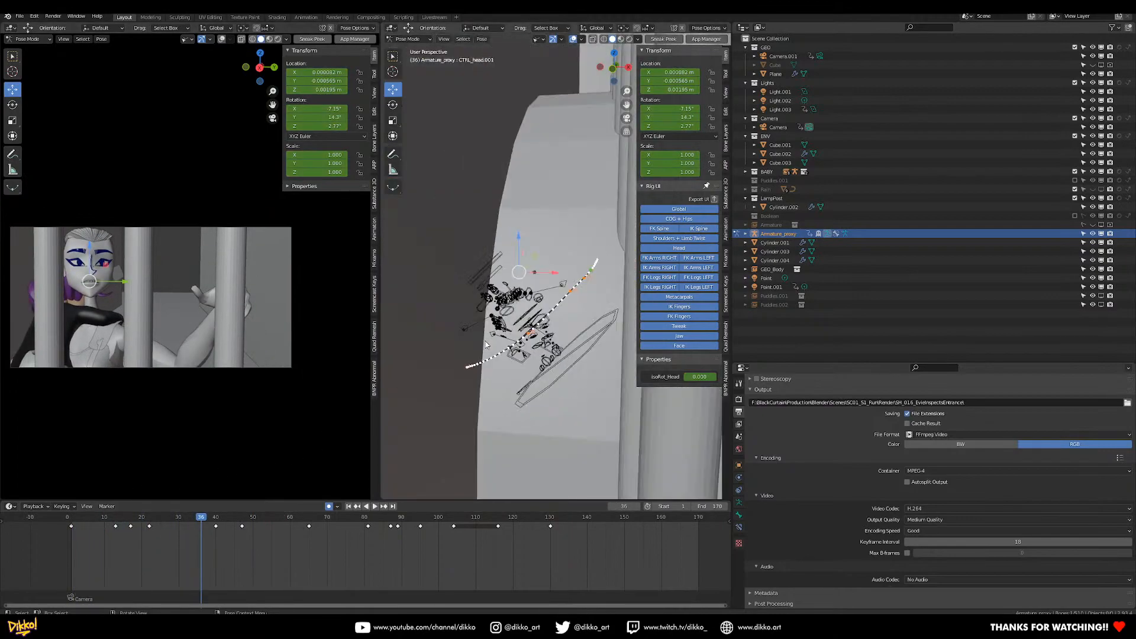
scroll(485, 345, "up", 2)
middle_click_drag(506, 386, 563, 338)
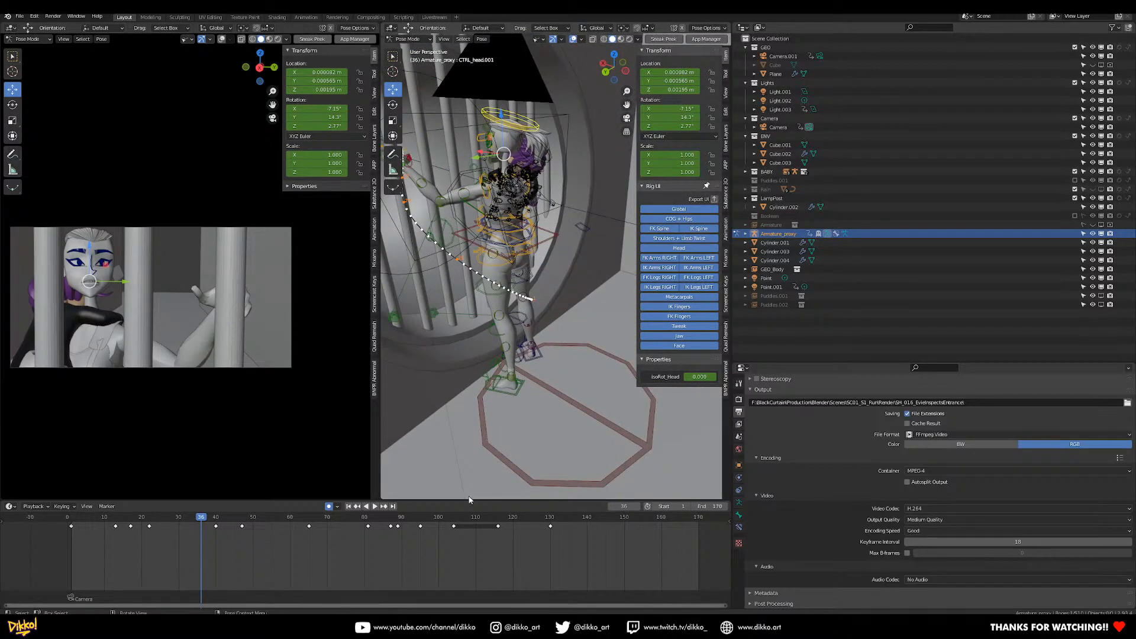
left_click(72, 521)
key("space")
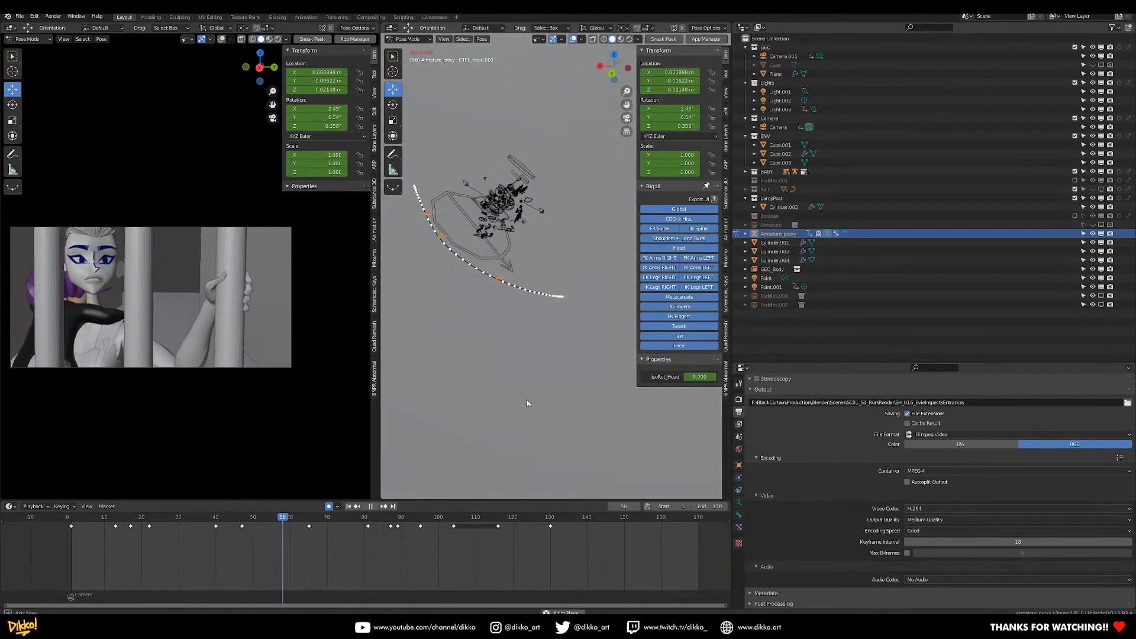
key("space")
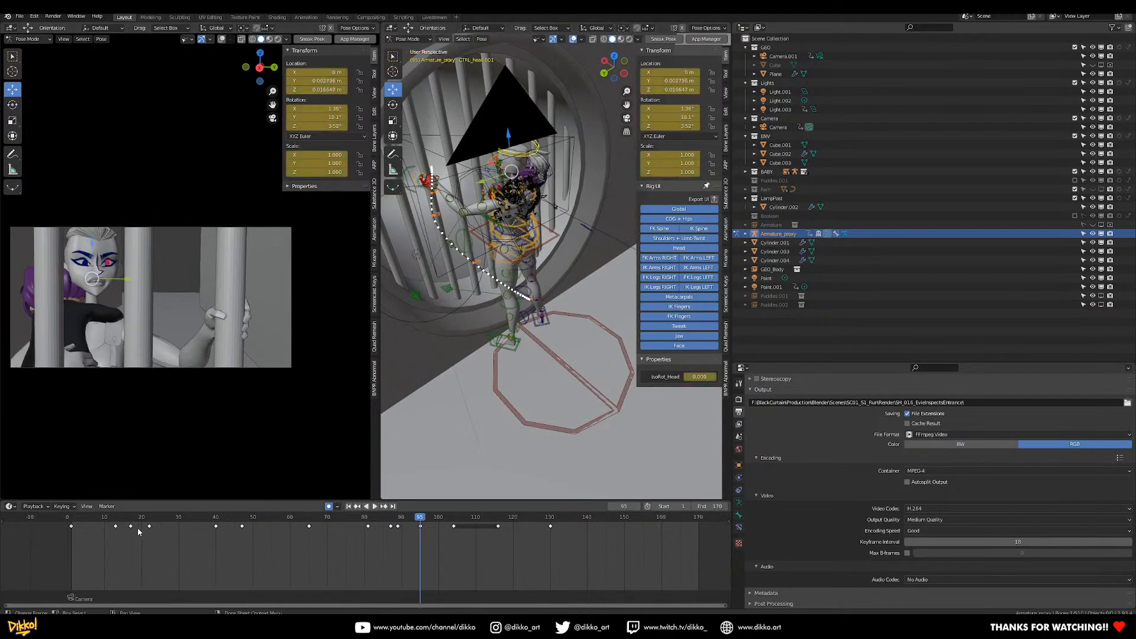
left_click(69, 524)
key("space")
key("space")
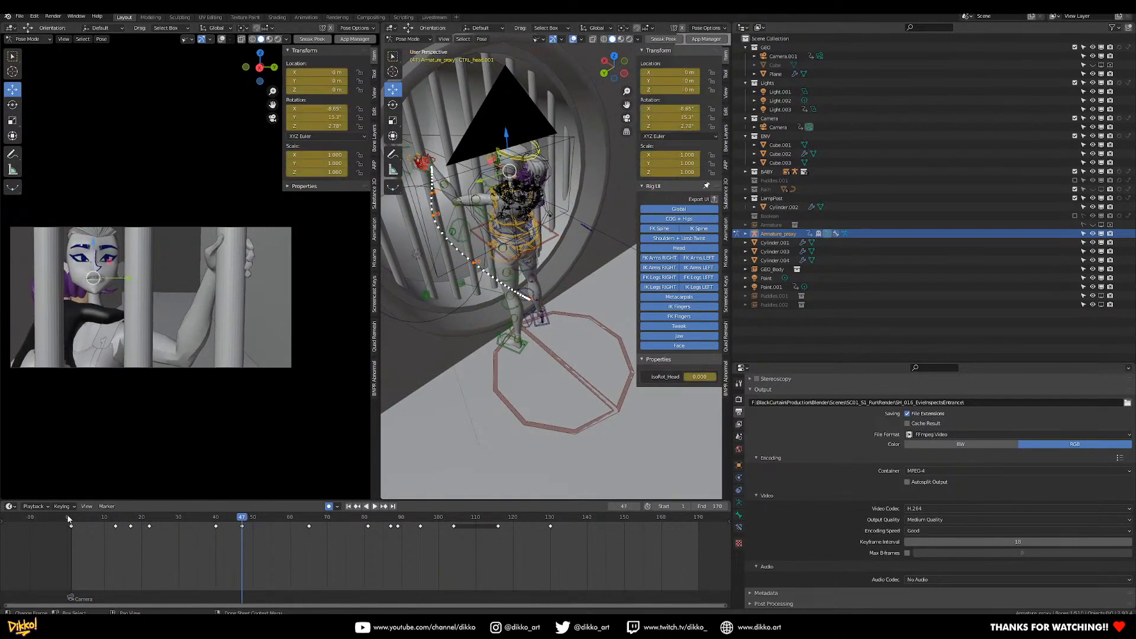
Replay the opening frames repeatedly from frame 1 to examine the step forward and the arm's reach toward the bars.
left_click(68, 520)
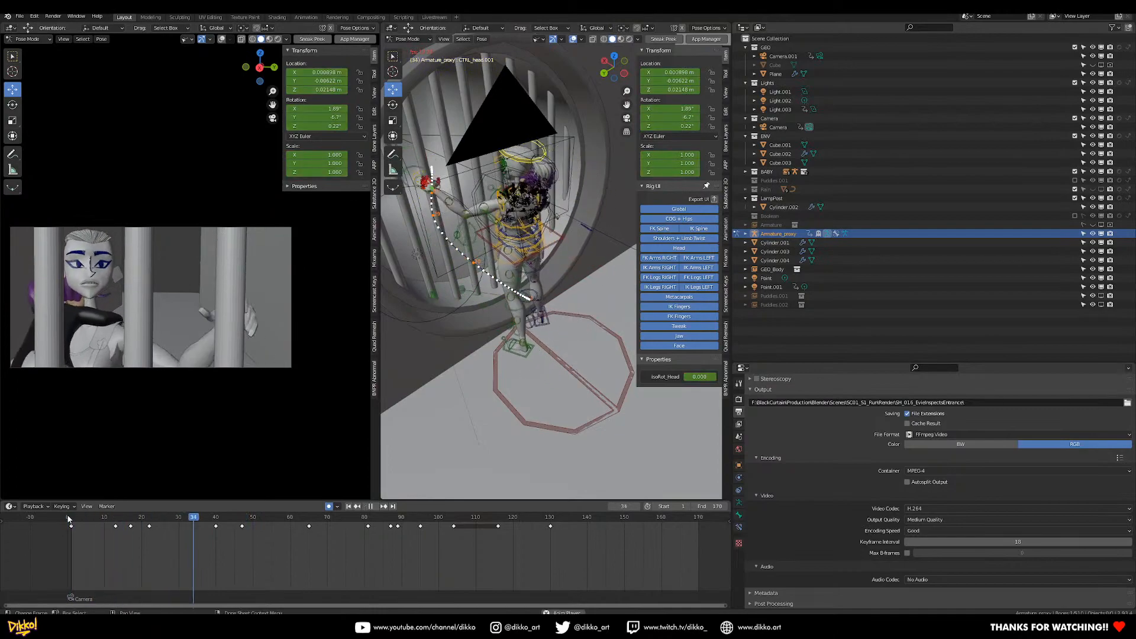
left_click(70, 520)
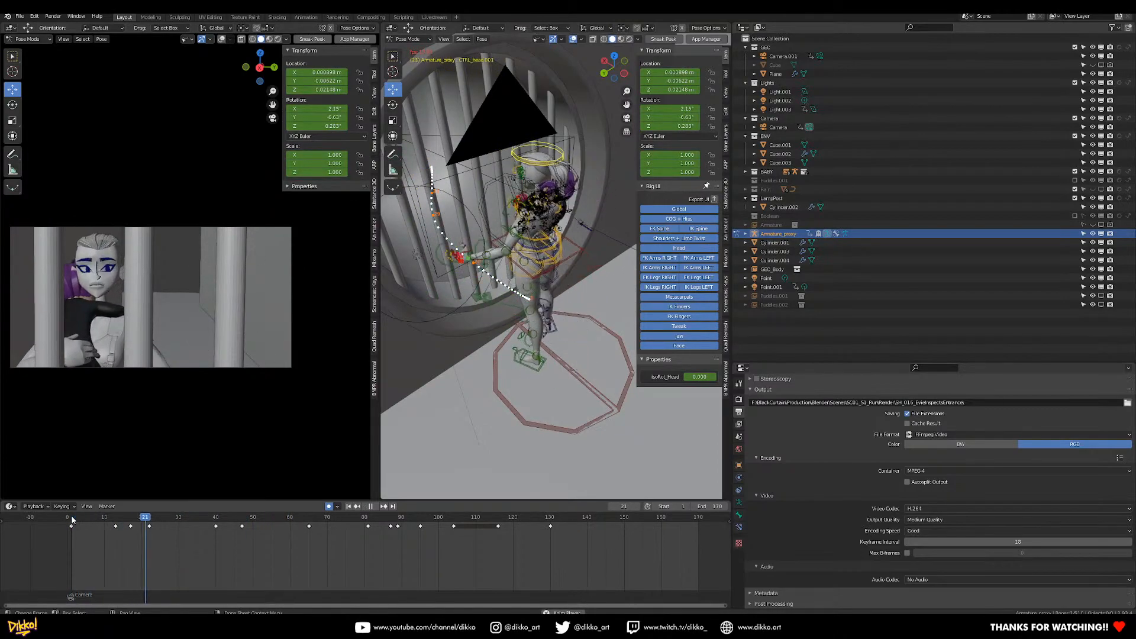
left_click(71, 519)
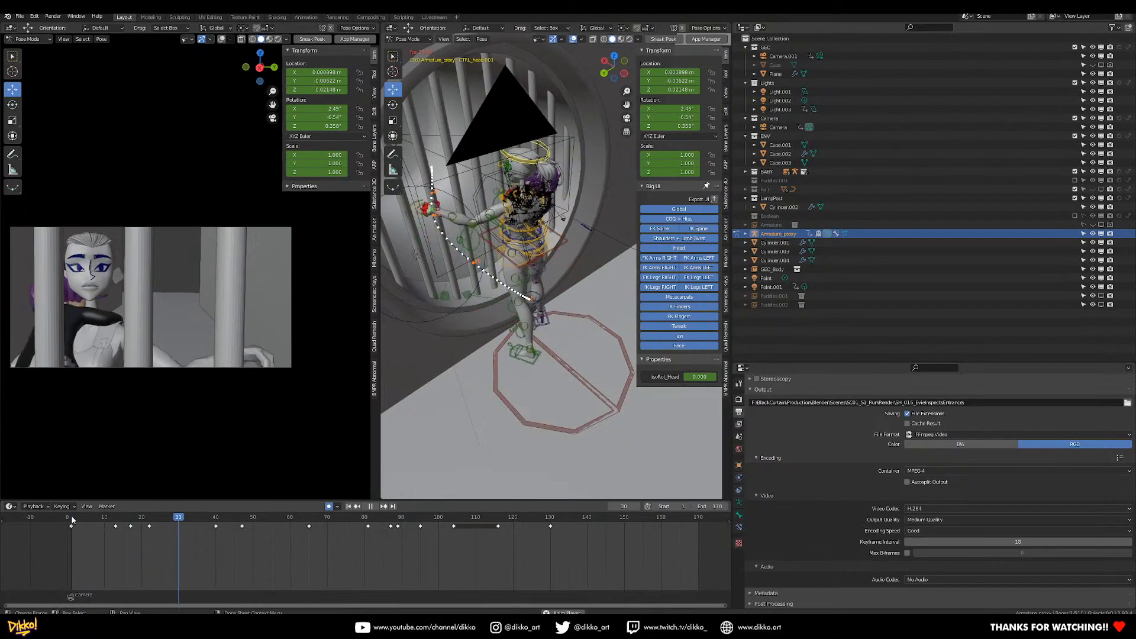
left_click(71, 519)
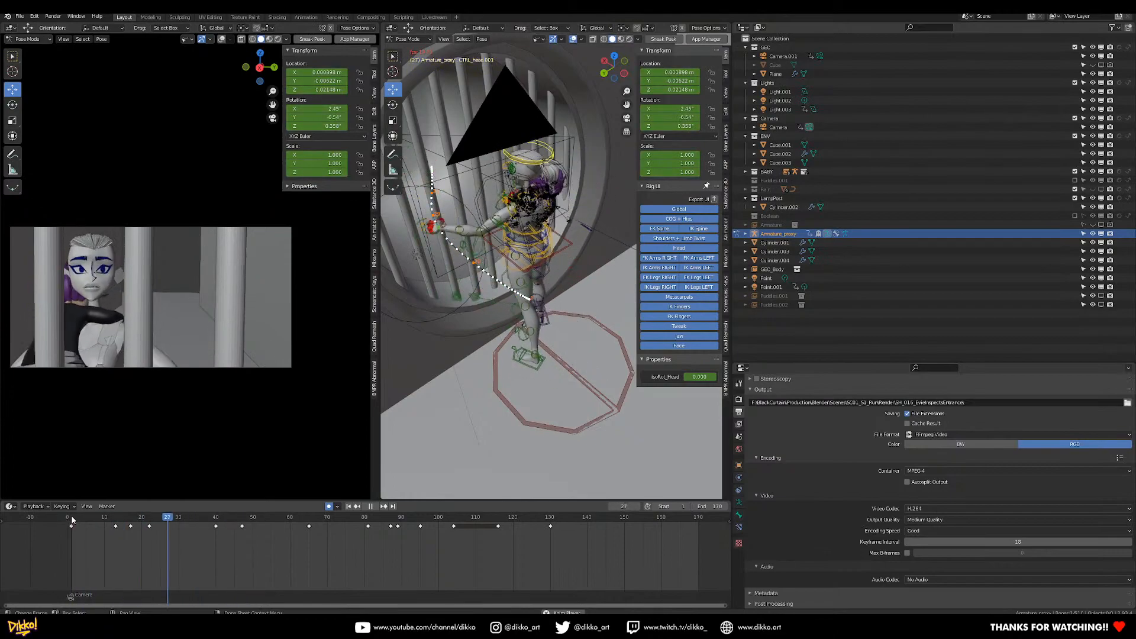
left_click(71, 517)
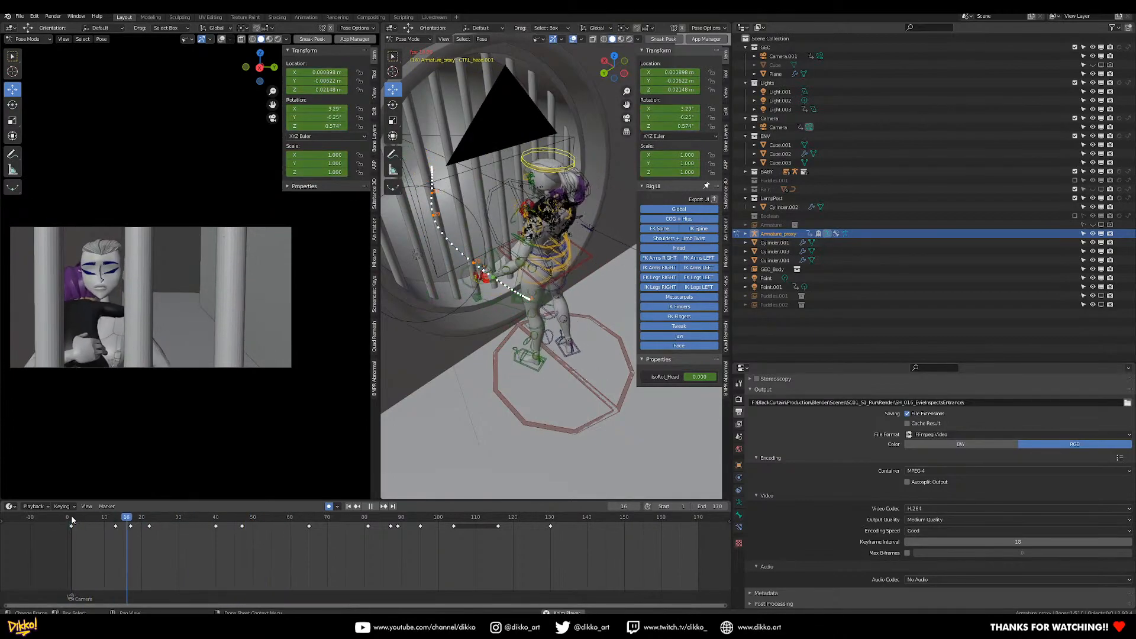
key("space")
left_click(71, 518)
key("space")
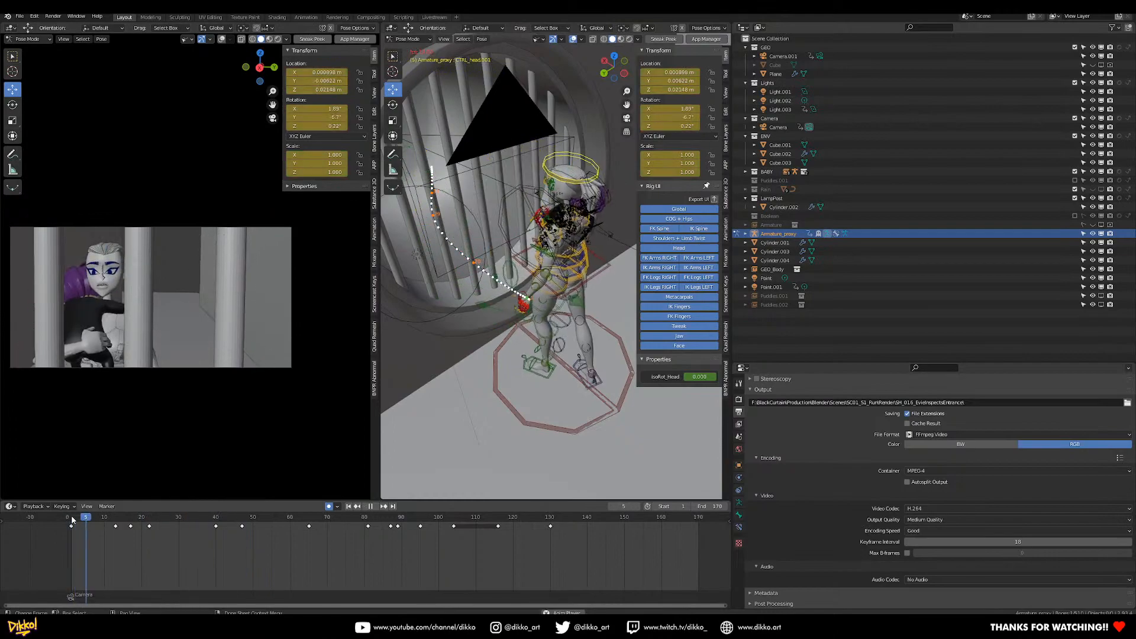
left_click(71, 518)
key("space")
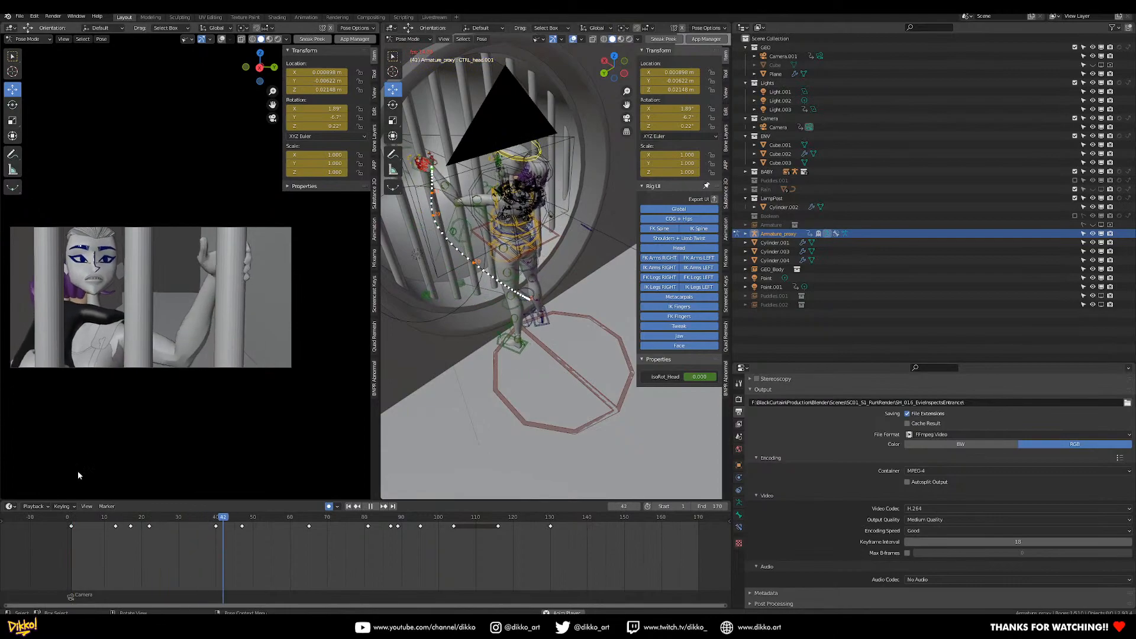
left_click(74, 517)
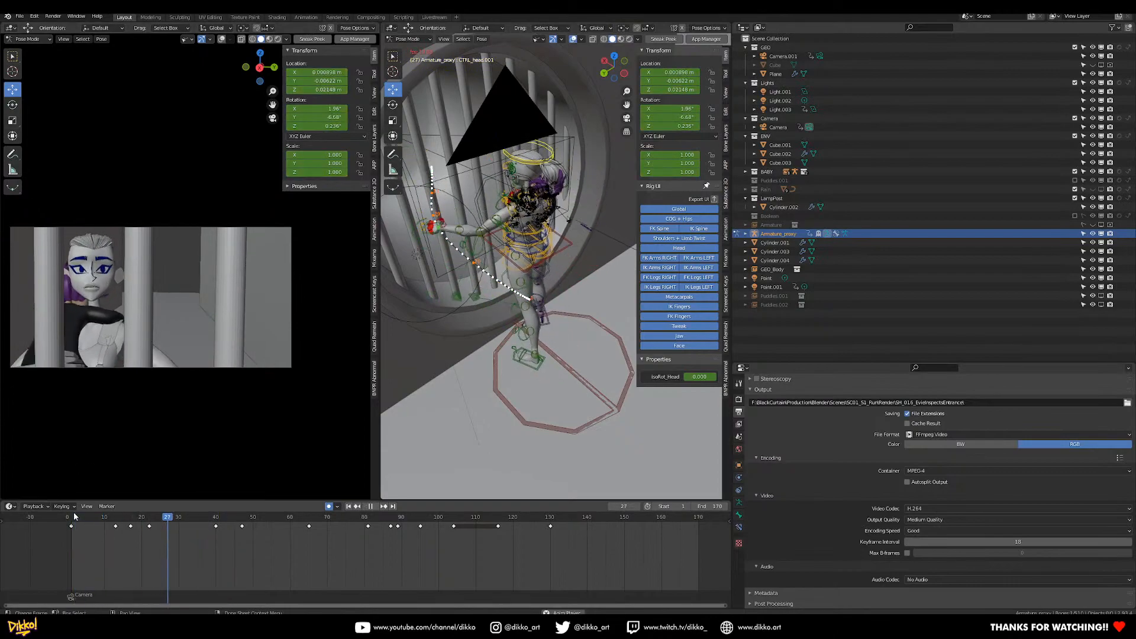
key("space")
left_click(69, 518)
key("space")
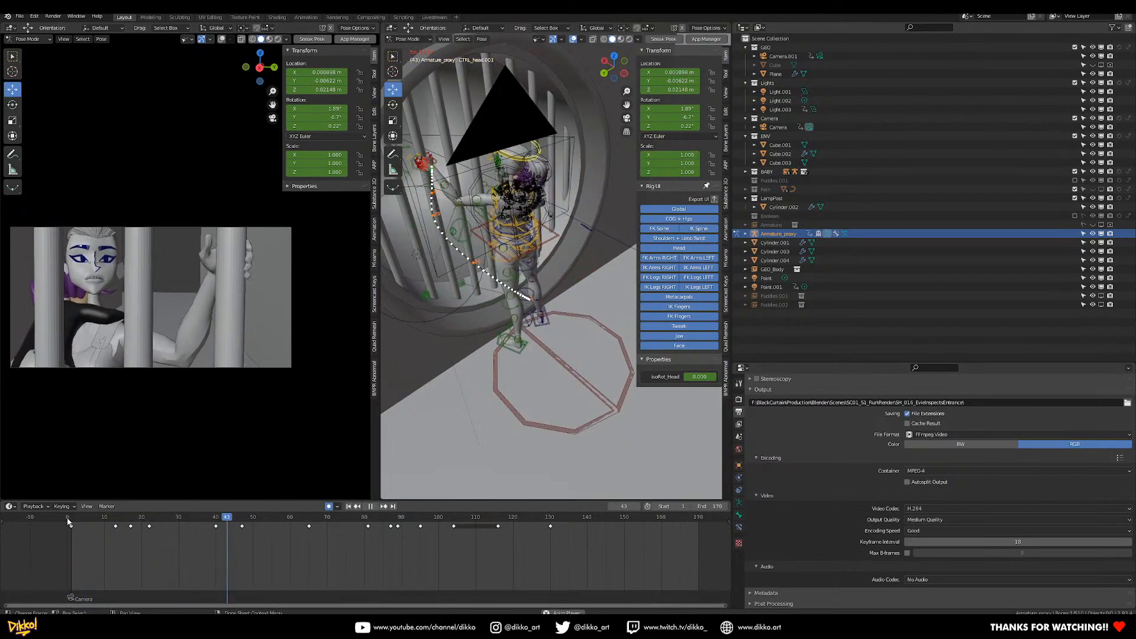
Replay the shot from the start to examine how the body and head settle once the hand reaches the bar.
left_click_drag(215, 518, 108, 533)
key("space")
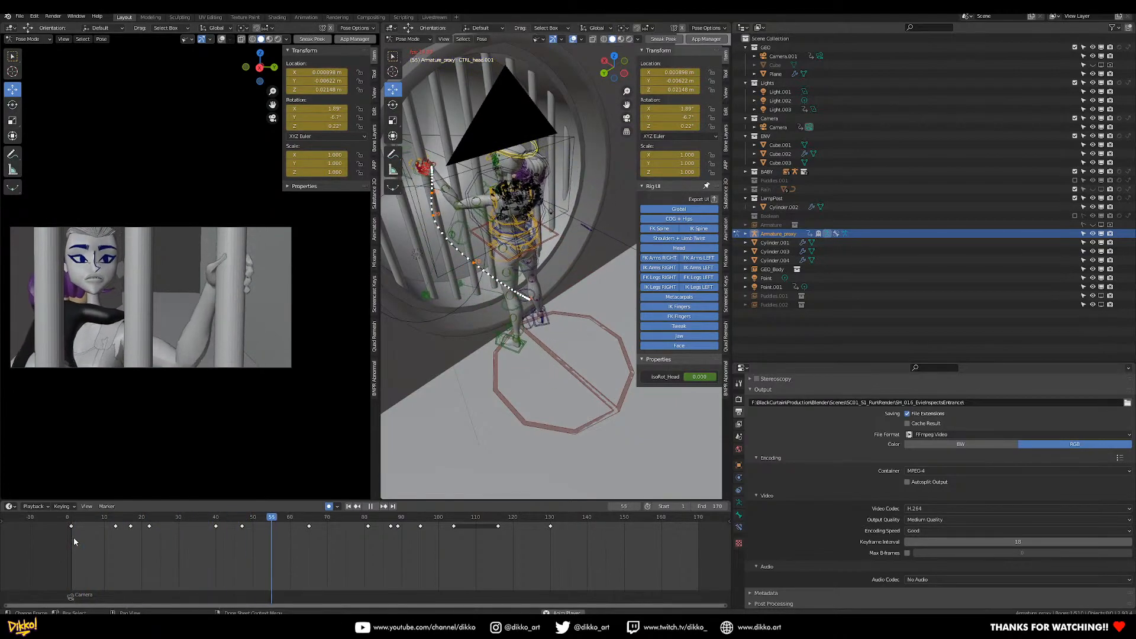
left_click(70, 521)
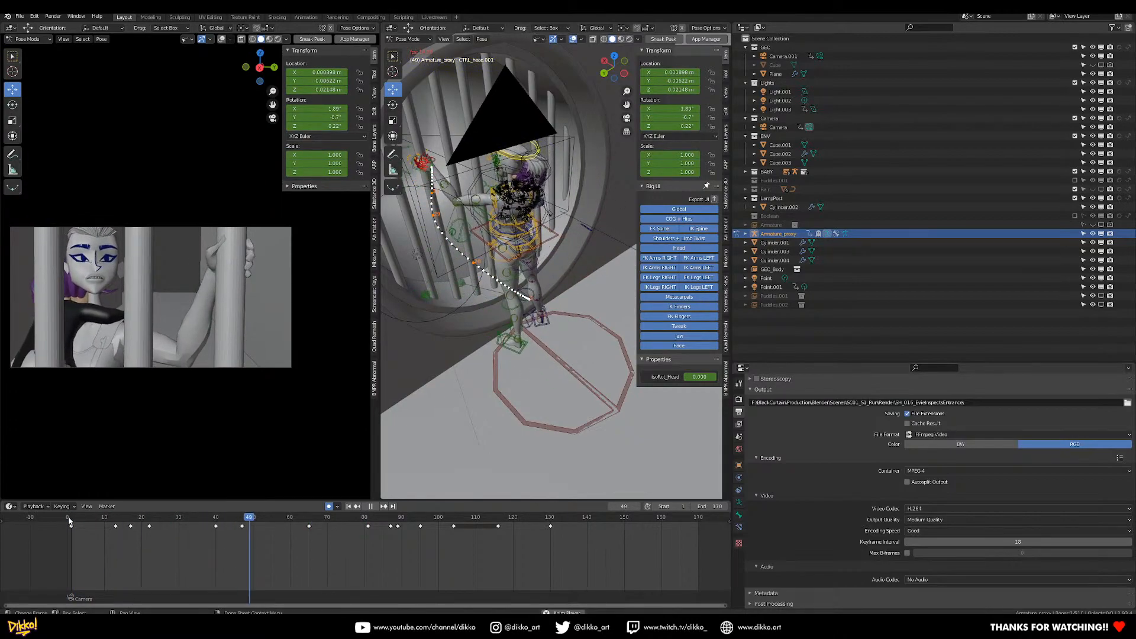
left_click(71, 520)
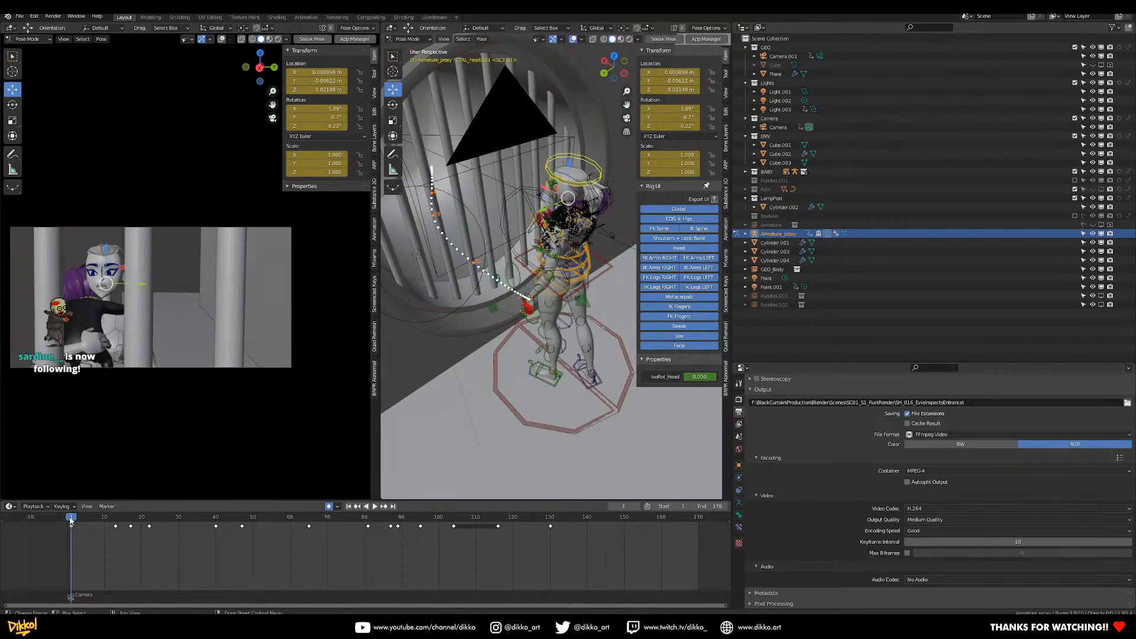
key("space")
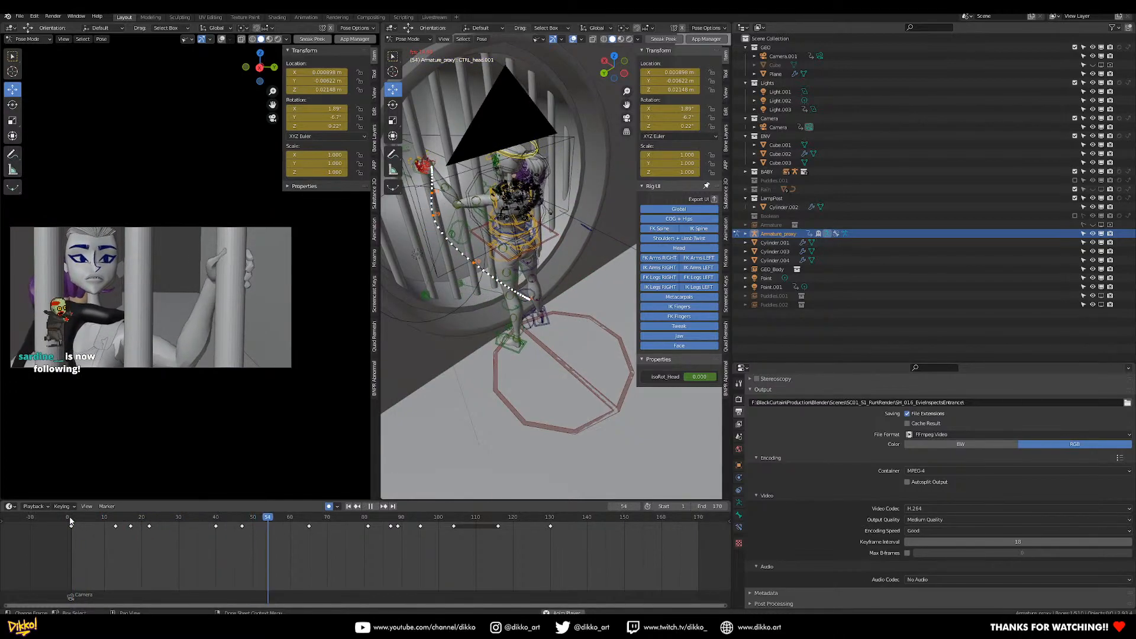
key("space")
left_click(71, 519)
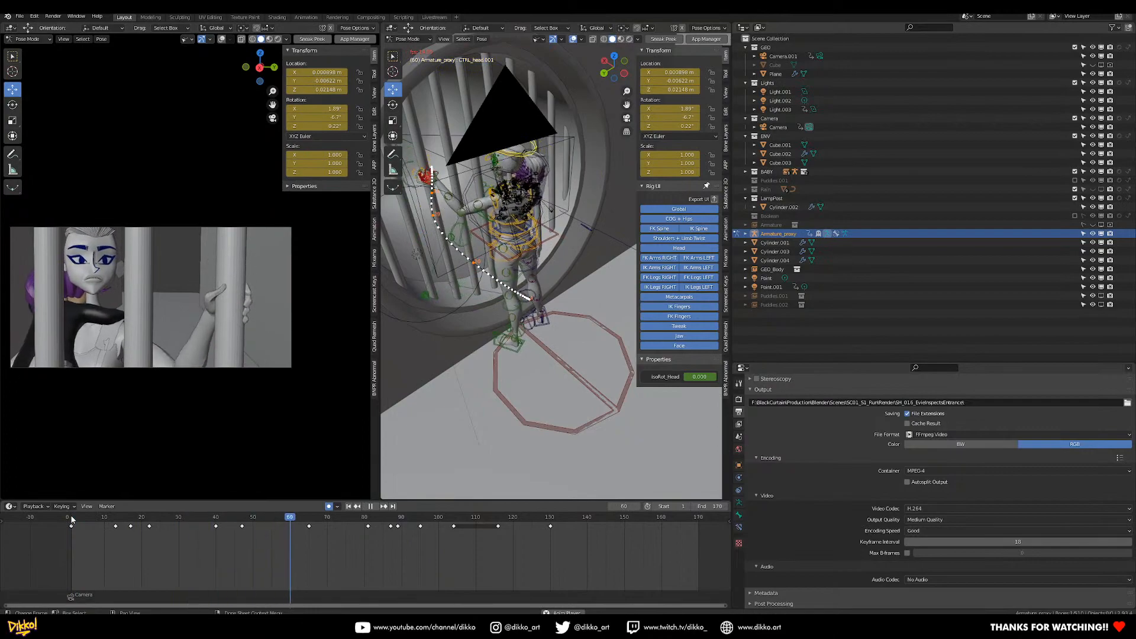
key("Escape")
key("space")
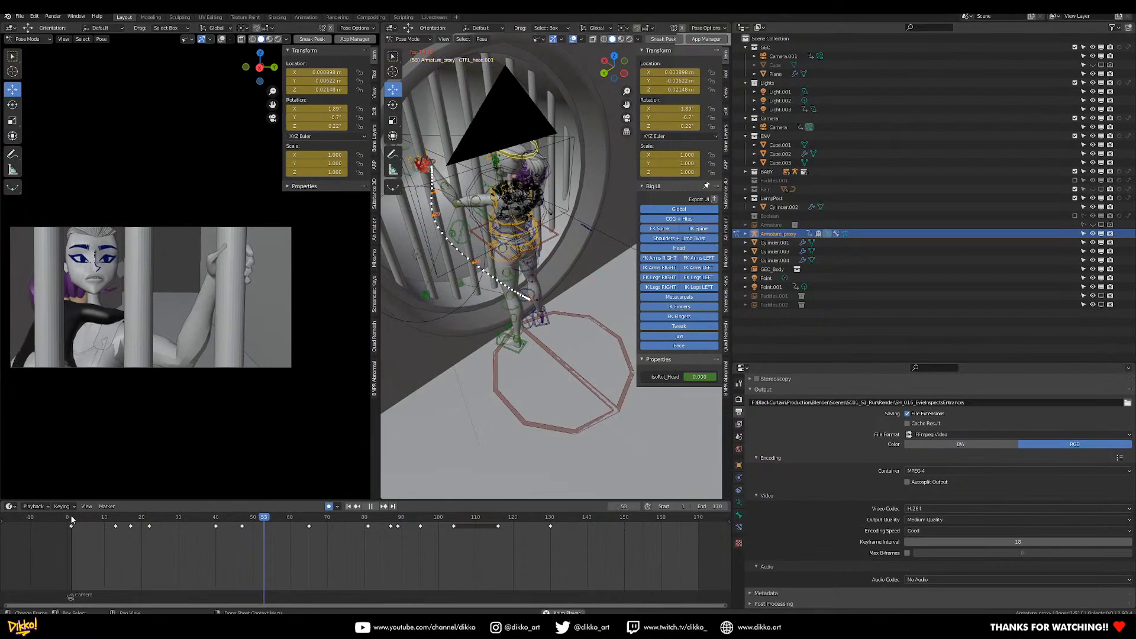
key("space")
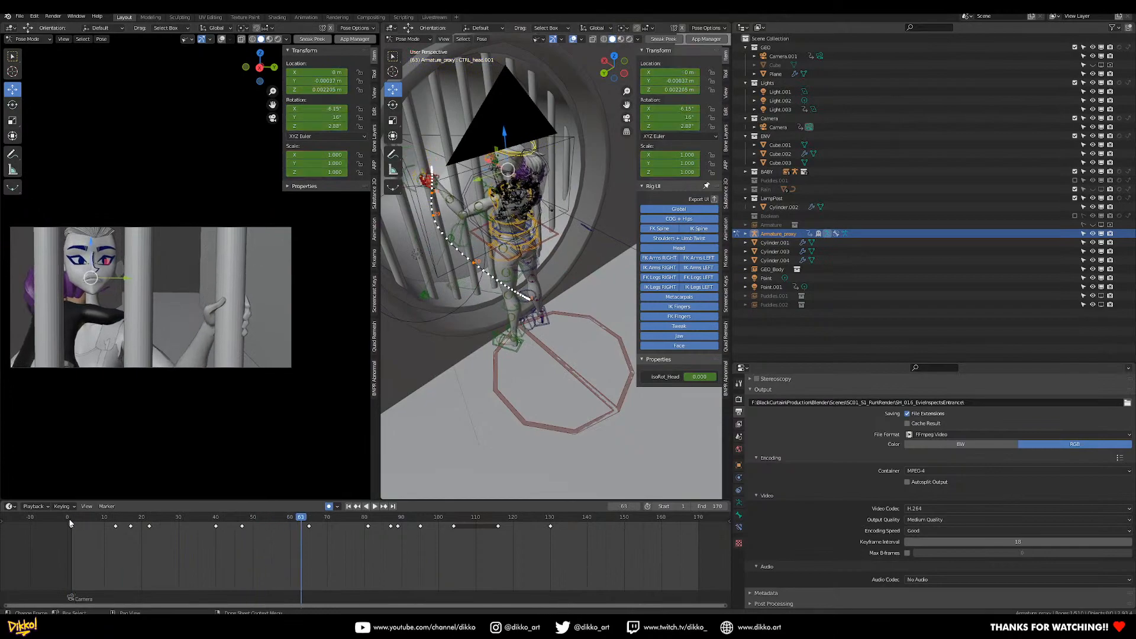
left_click(70, 522)
key("space")
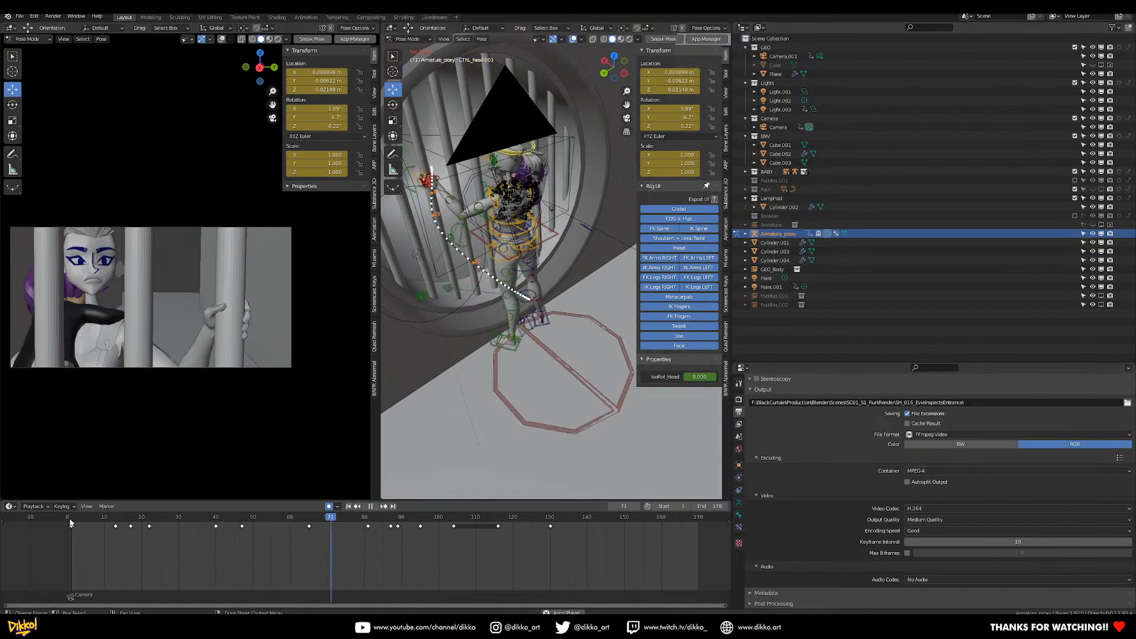
left_click(70, 523)
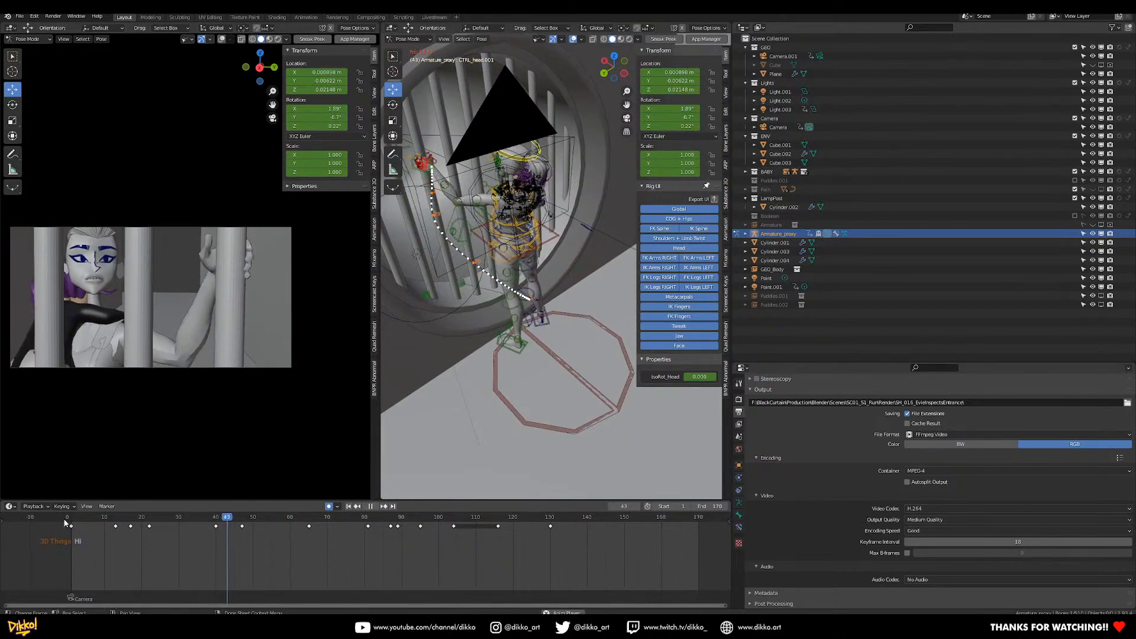
left_click(74, 523)
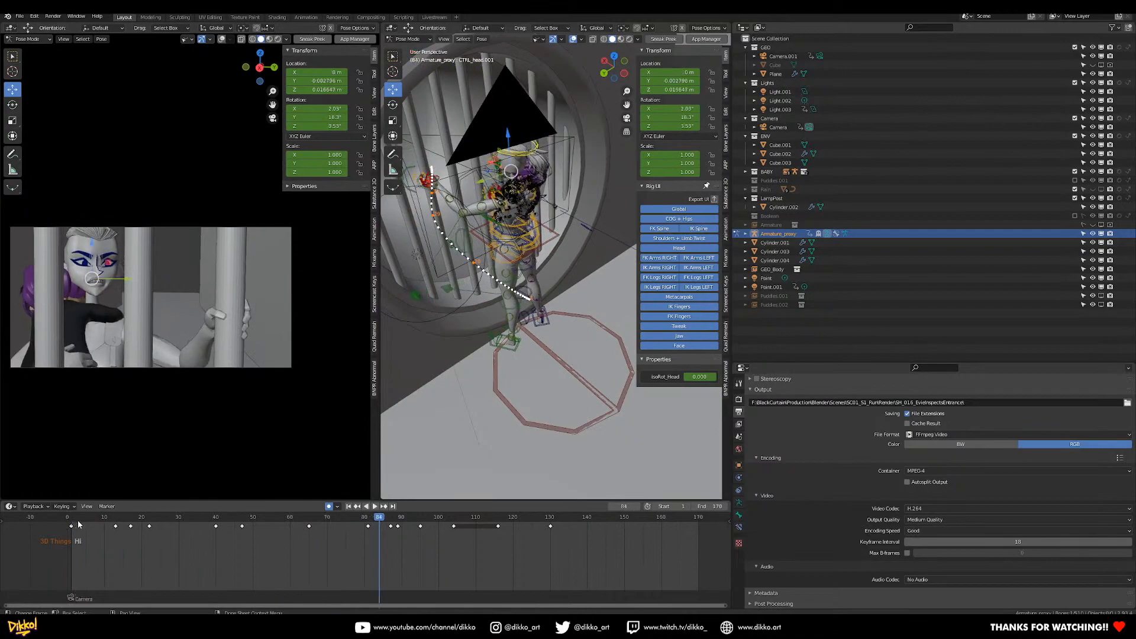
key("space")
left_click(72, 523)
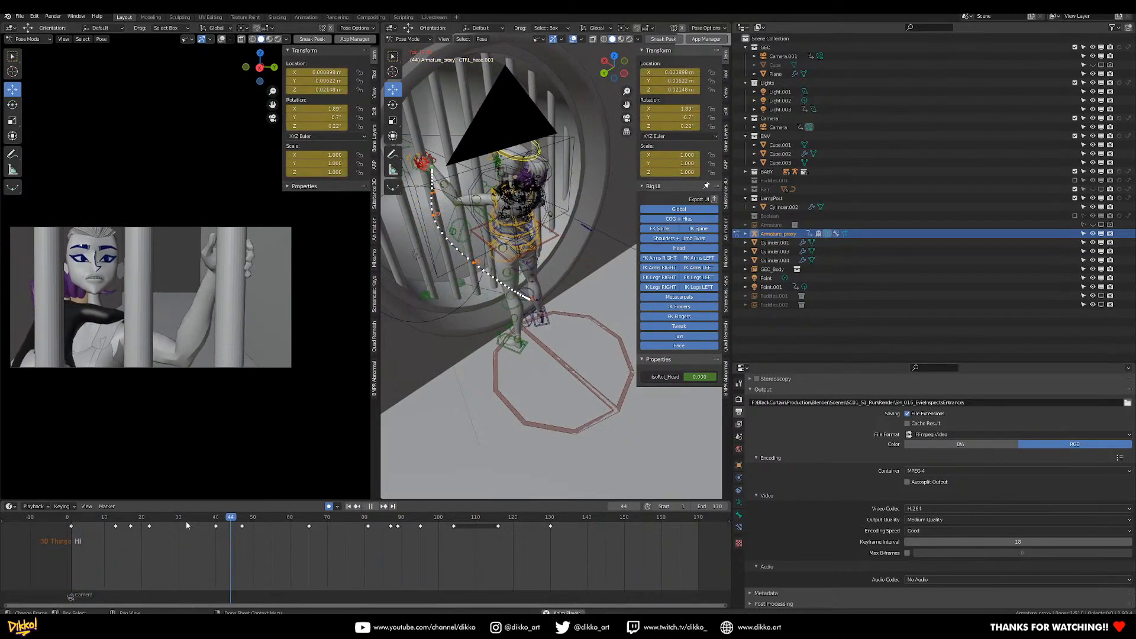
Scrub between about frames 15 and 60 to examine the poses as the hand rises to the bar.
left_click(132, 521)
left_click(182, 522)
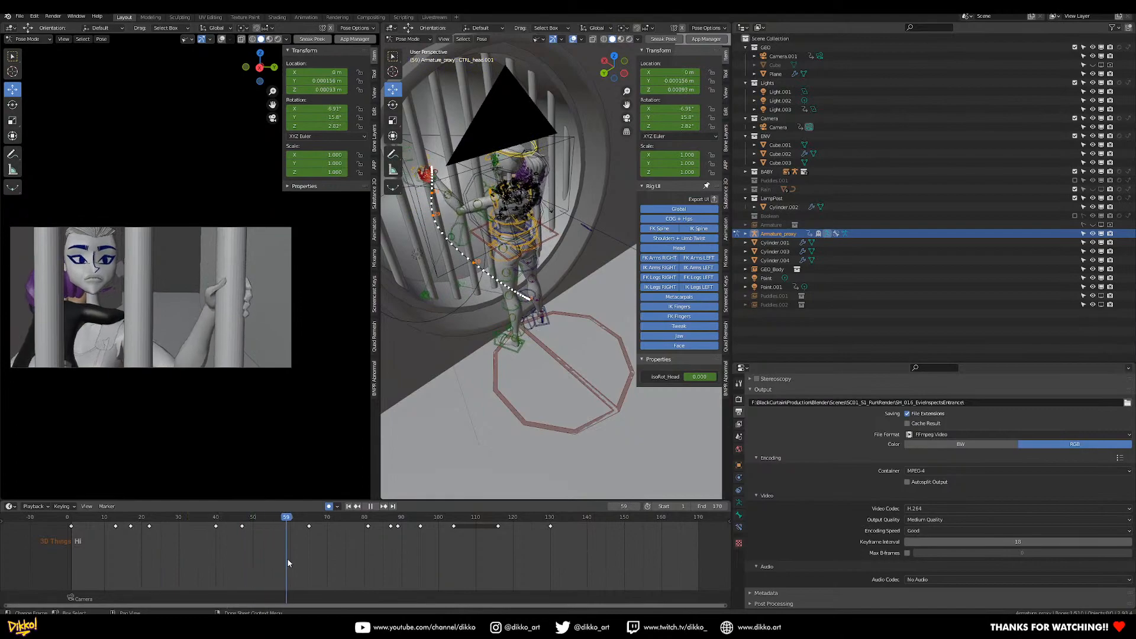
left_click(208, 552)
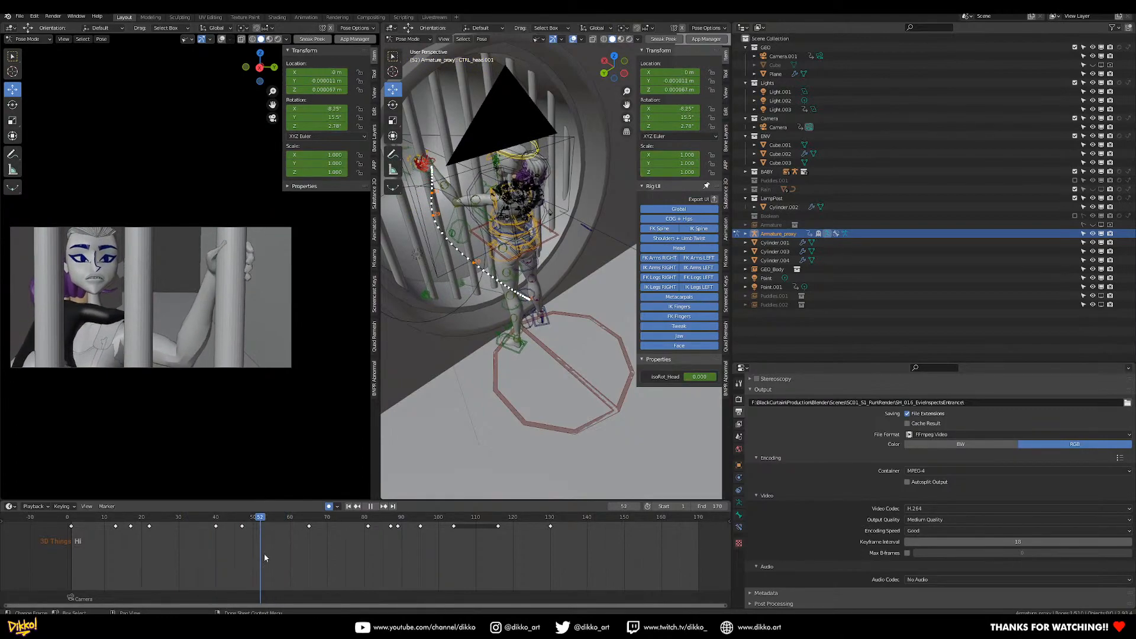
left_click(123, 540)
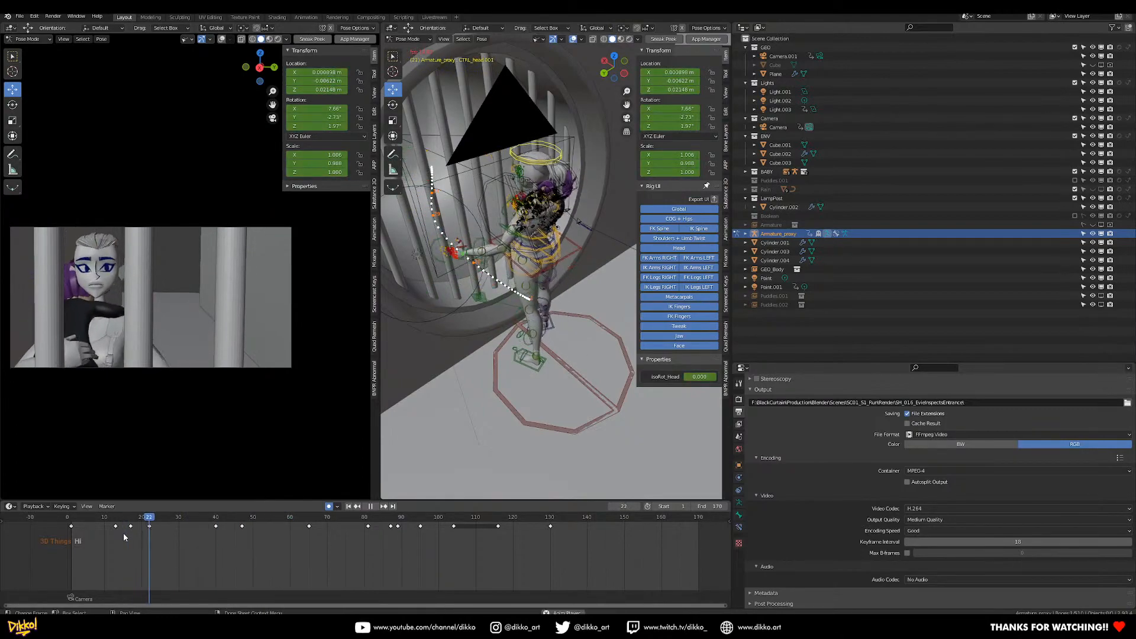
key("space")
Select the rig controls with the COG control active and insert a Location, Rotation & Scale keyframe on them at frame 40.
left_click(216, 520)
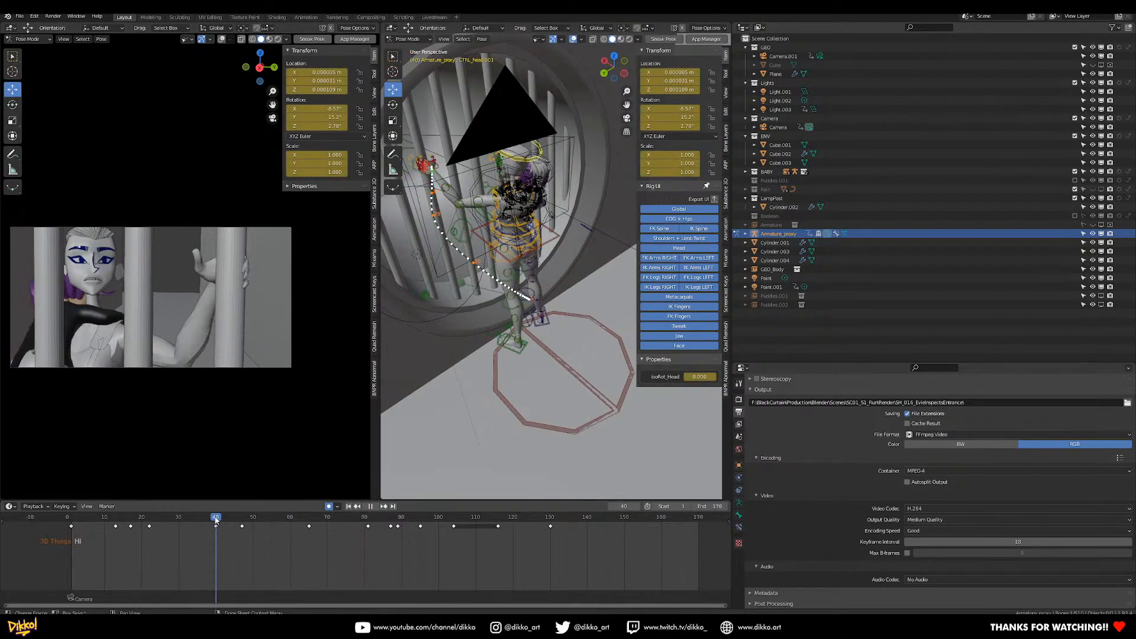
left_click(560, 238)
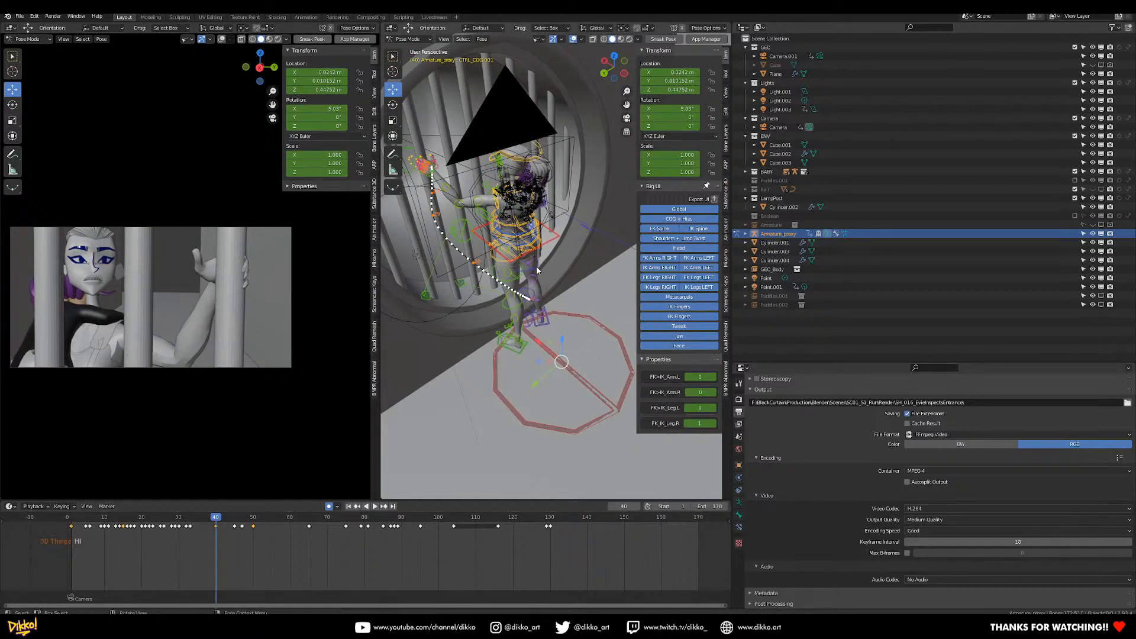
key("i")
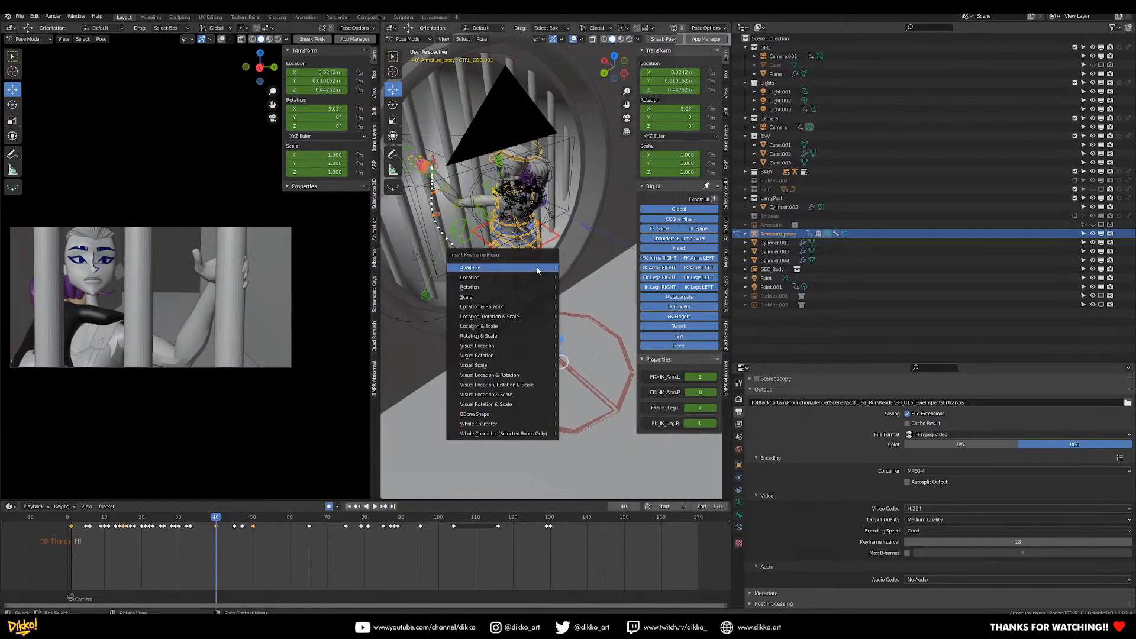
left_click(529, 320)
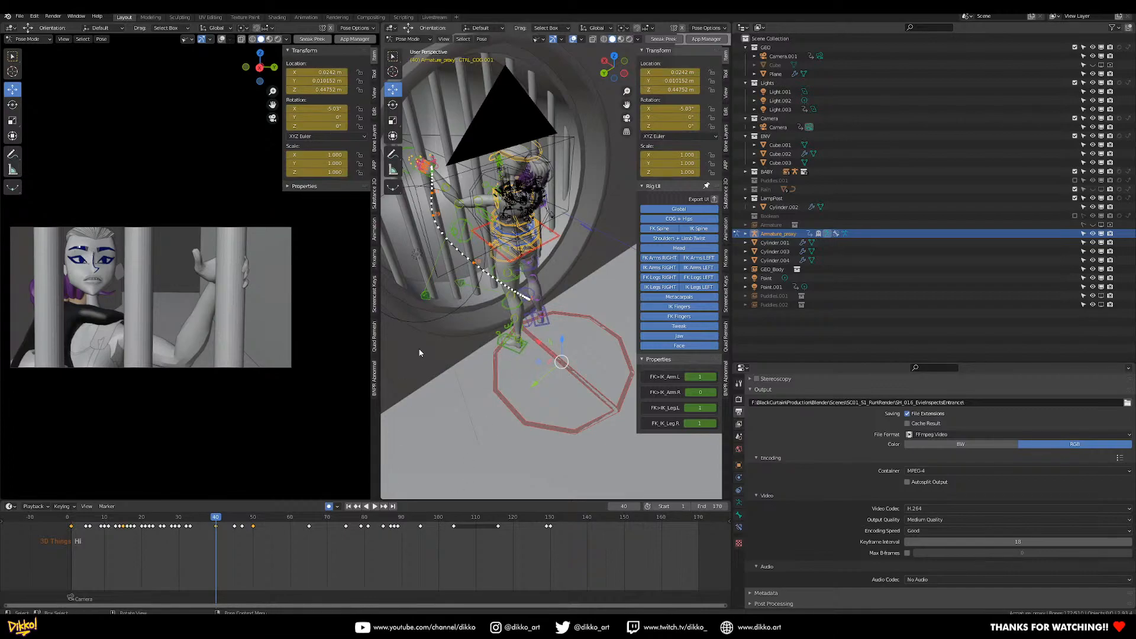
Move all keyframes after frame 45 seven frames later and duplicate the frame 45 keyframes to frame 50.
key("space")
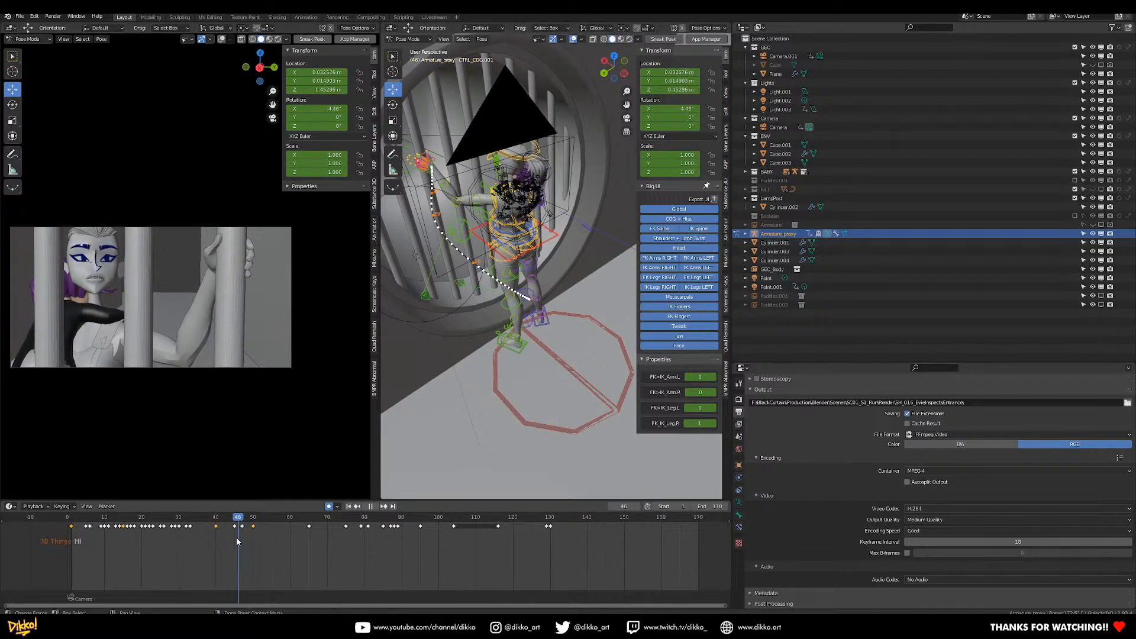
key("space")
right_click(518, 354)
left_click(519, 354)
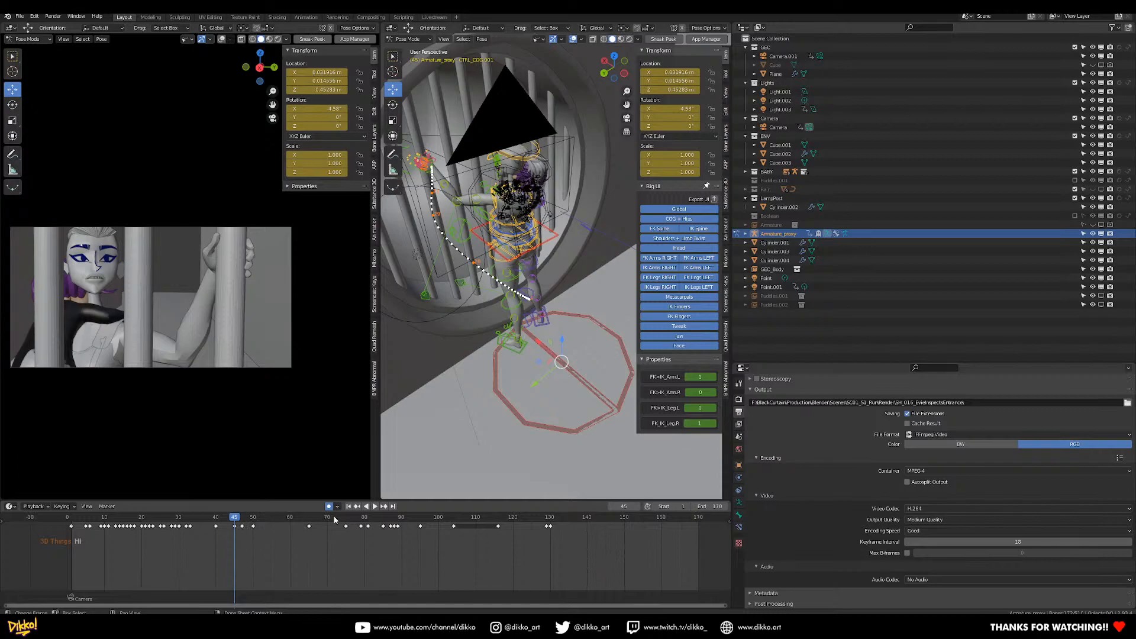
left_click_drag(588, 543, 239, 527)
key("g")
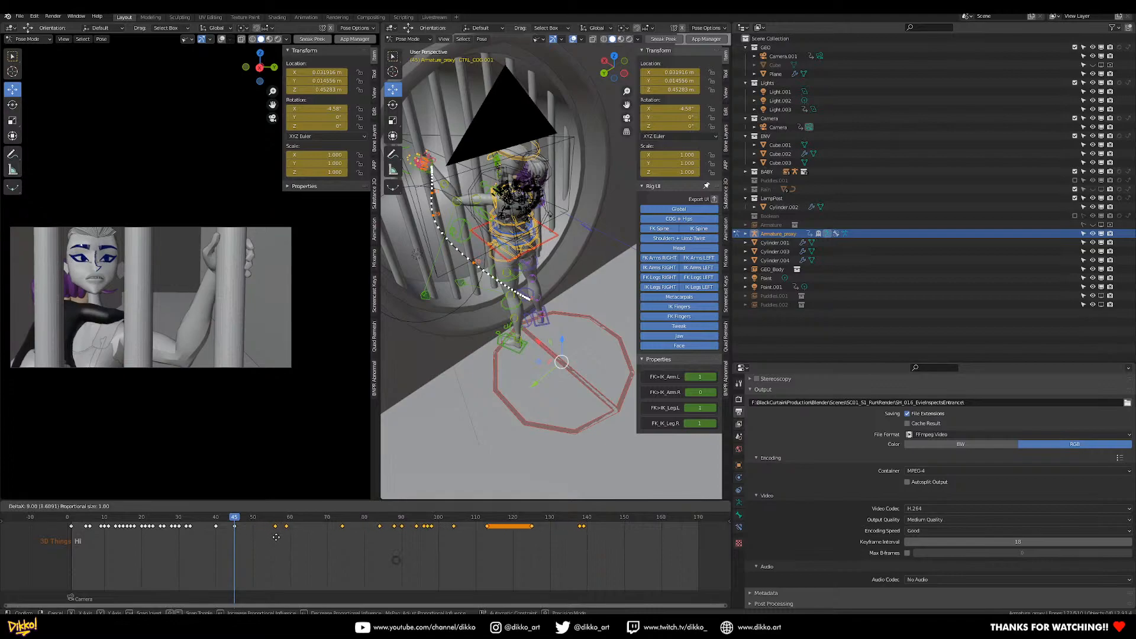
left_click(268, 537)
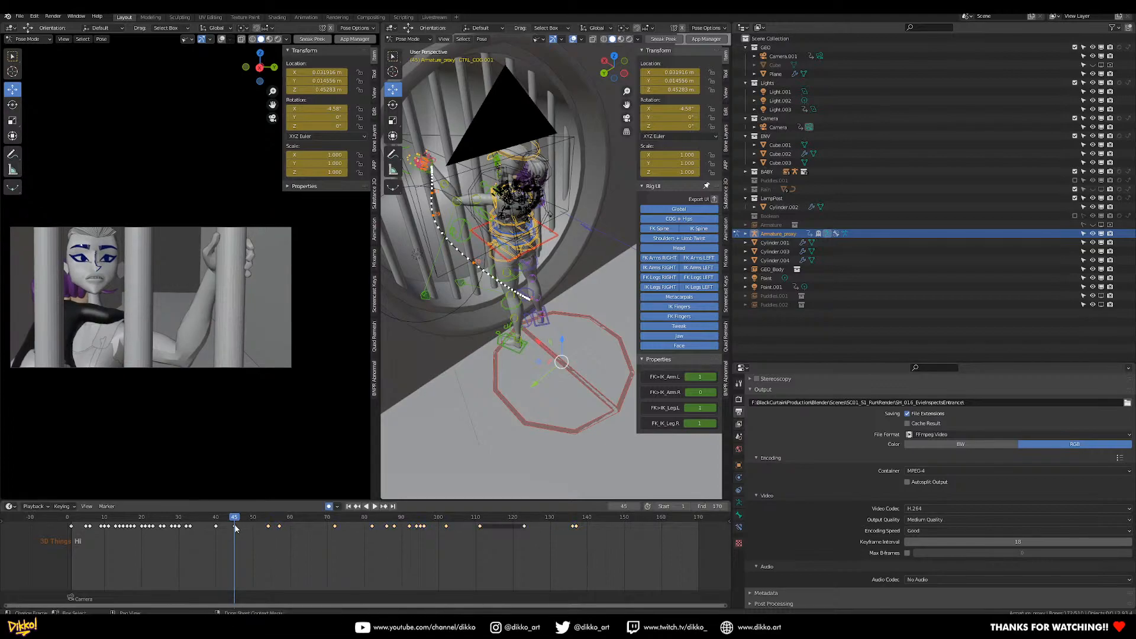
key("space")
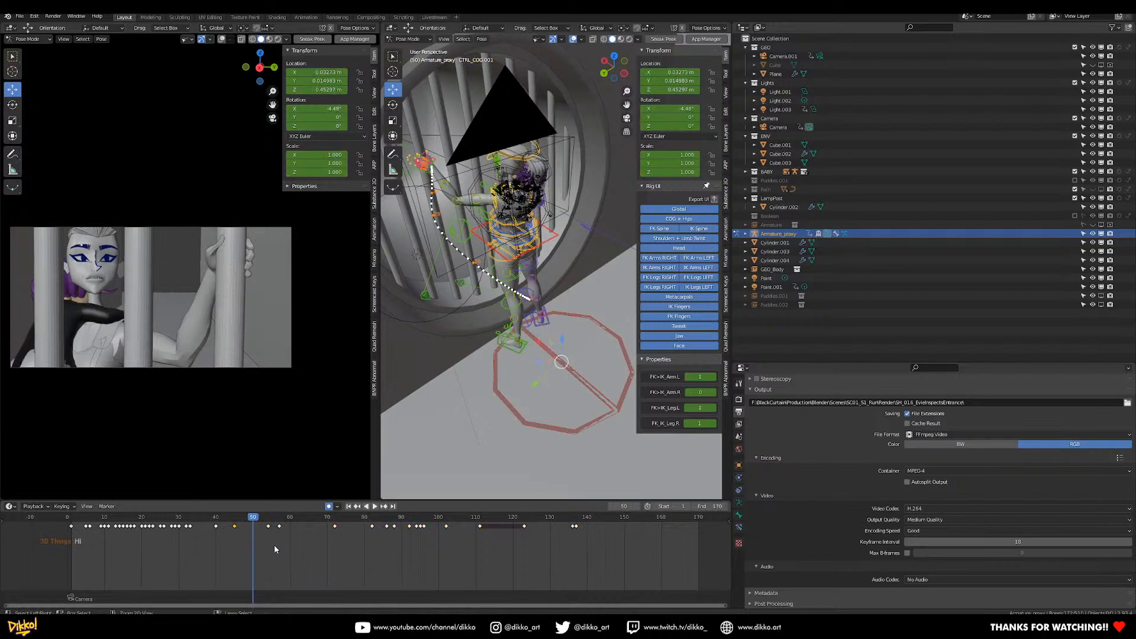
Replay and scrub the shot from its first frames to examine the timing of the grab and hold around frames 45 to 50.
left_click(81, 520)
key("space")
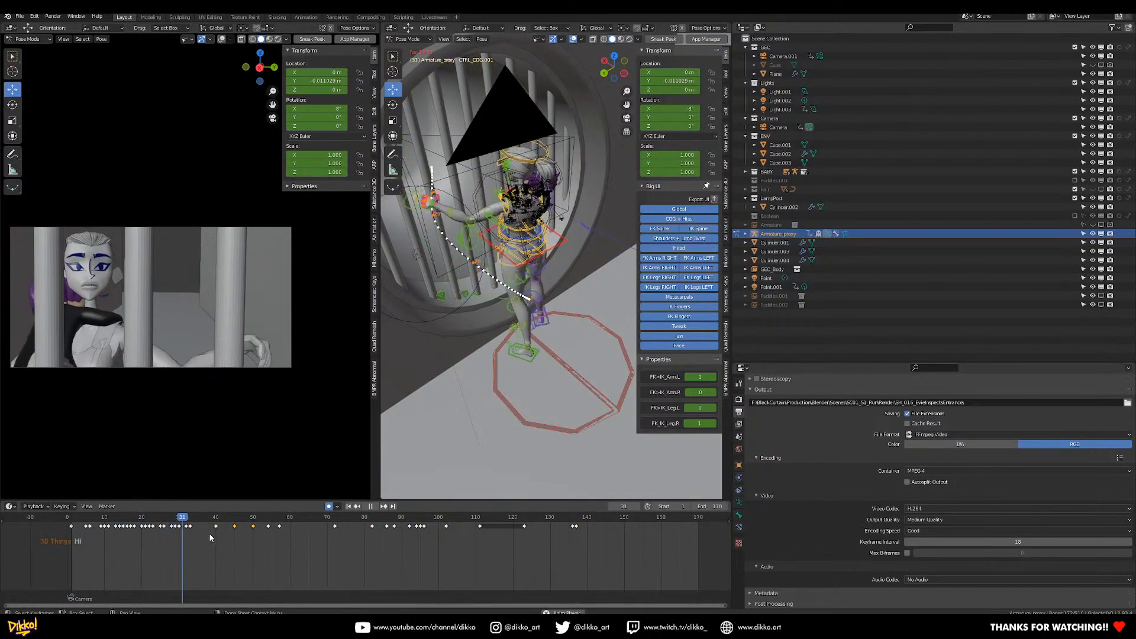
left_click(213, 518)
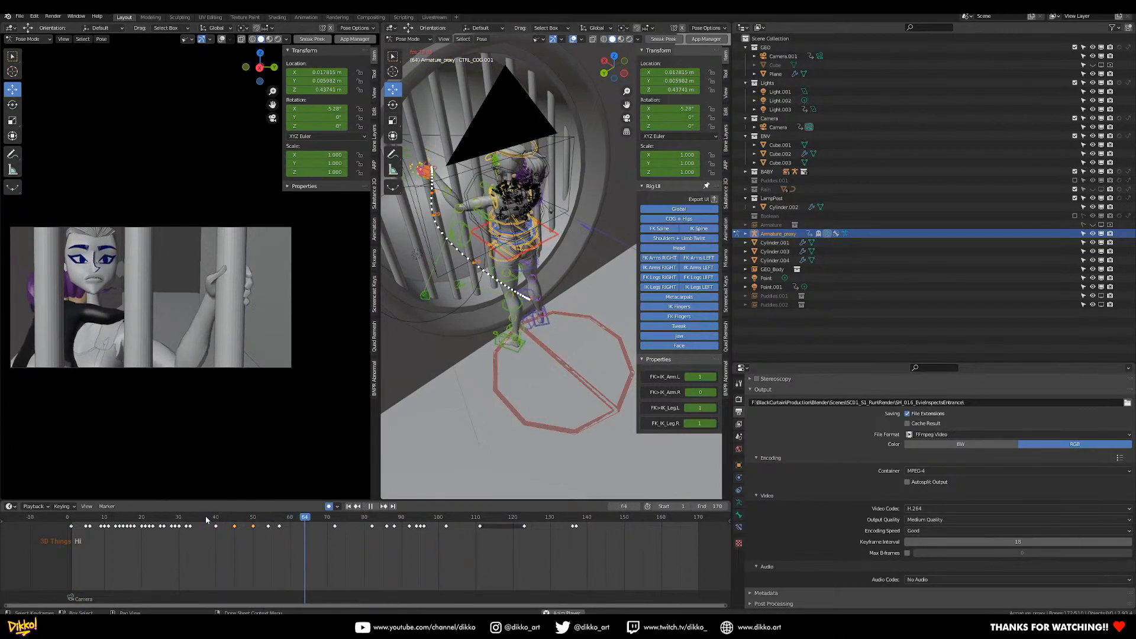
left_click_drag(207, 519, 250, 535)
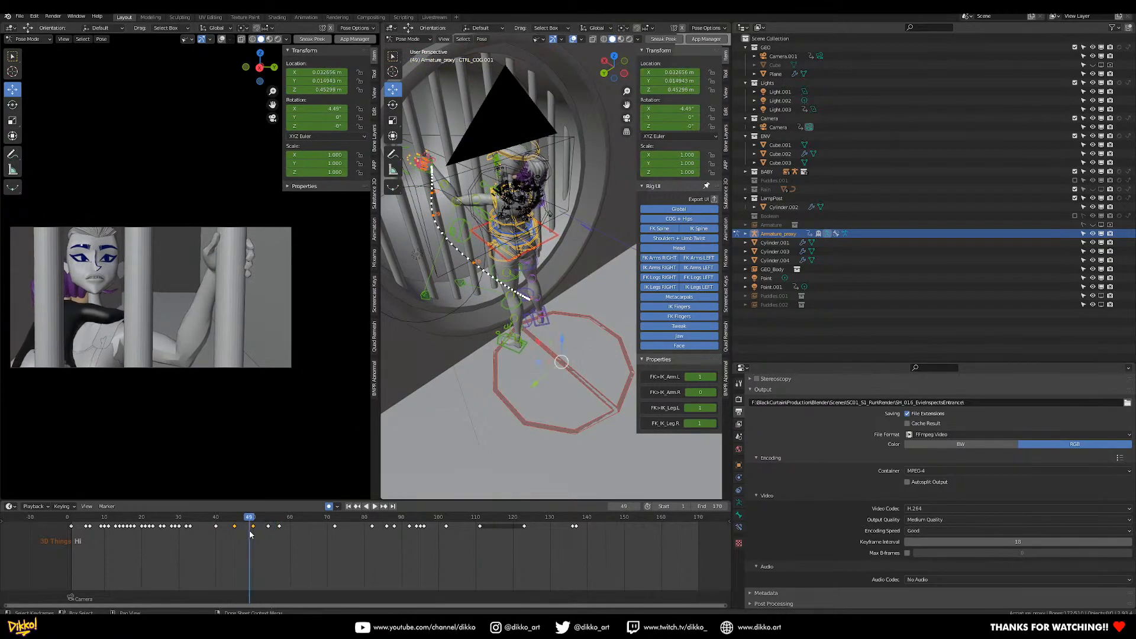
left_click(68, 521)
key("space")
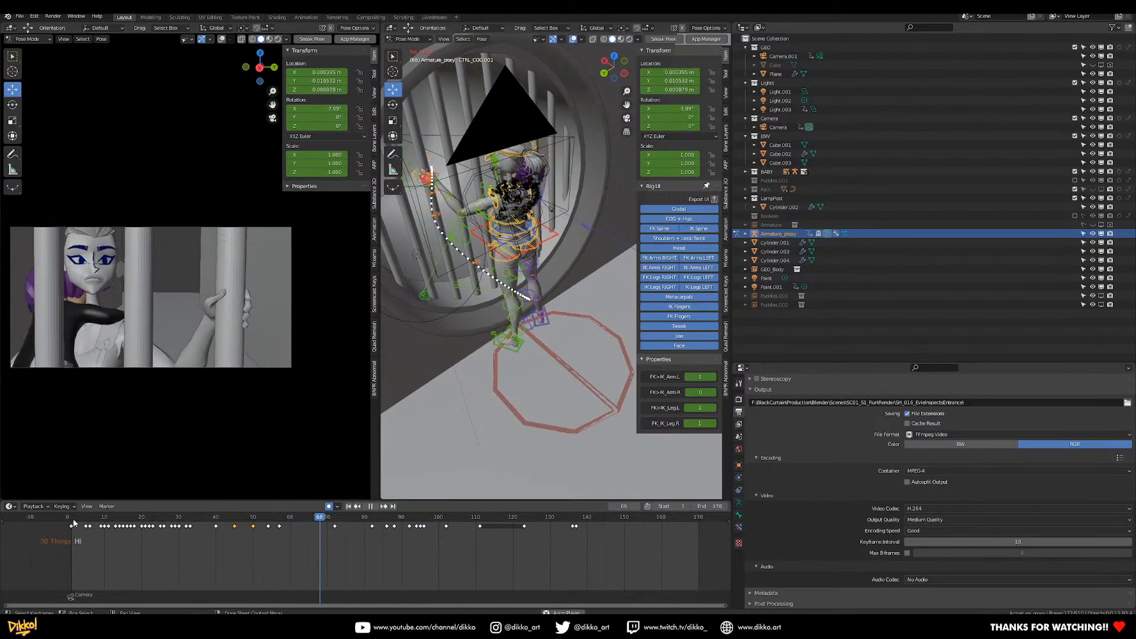
left_click(62, 520)
key("space")
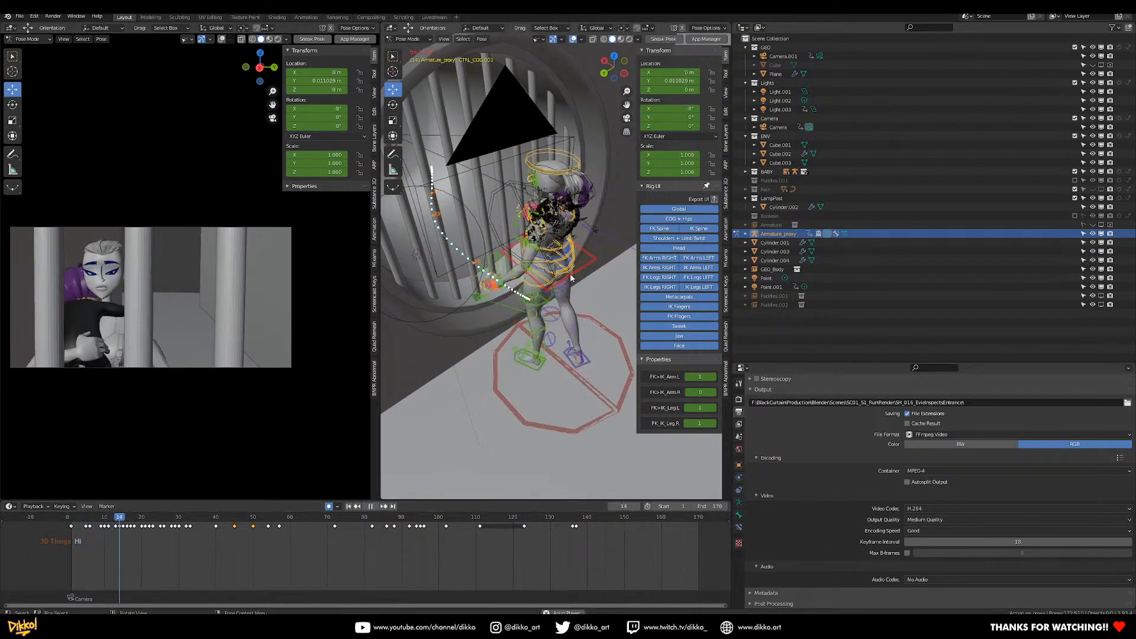
key("space")
Select the three thumb controls of the hand gripping the bar and delete their keyframes at frames 50 and 54.
middle_click_drag(408, 240, 502, 283)
middle_click_drag(552, 243, 554, 269, "shift")
scroll(587, 236, "up", 2)
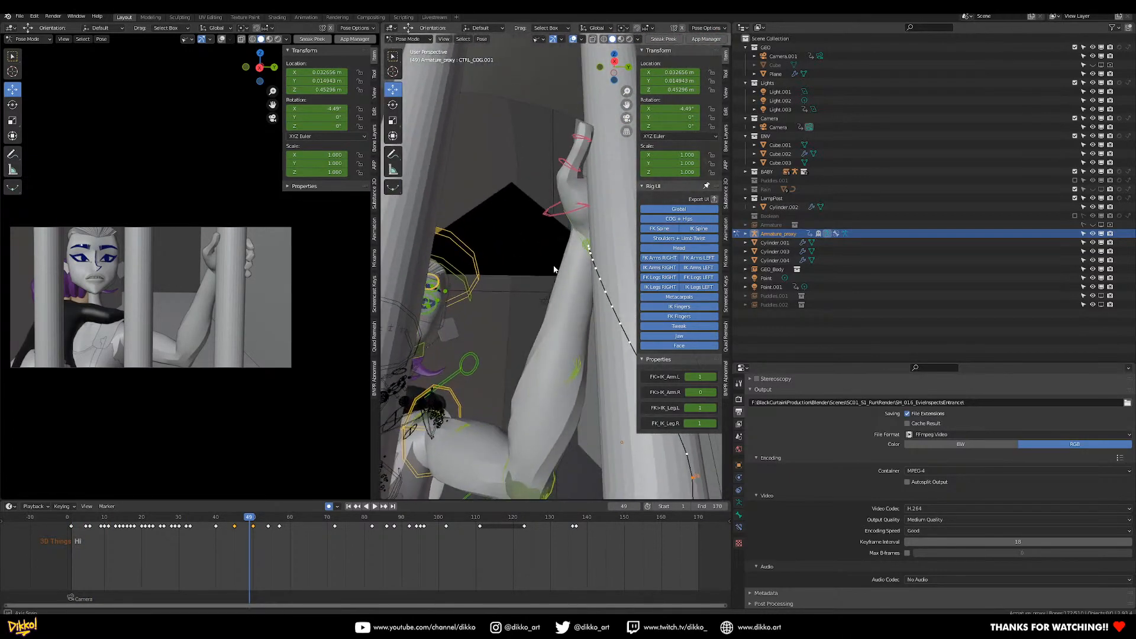
left_click(570, 209)
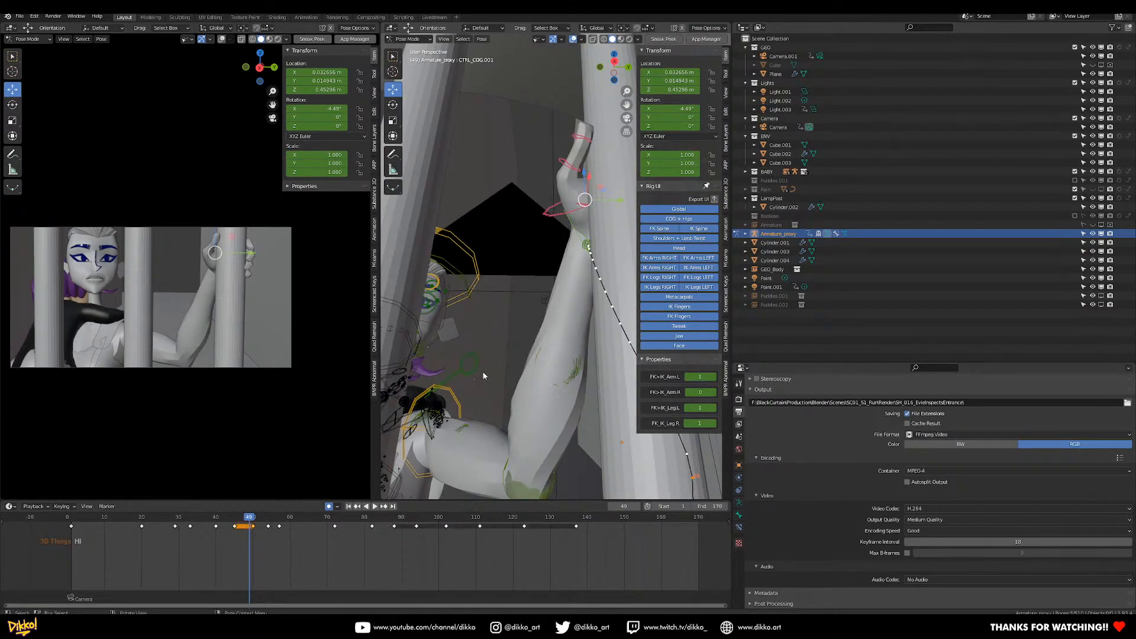
left_click_drag(541, 126, 591, 206)
left_click_drag(247, 522, 273, 525)
key("space")
key("space")
key("x")
left_click(260, 528)
Replay the grab from several start frames to examine how the thumb closes around the bar.
left_click(238, 520)
key("space")
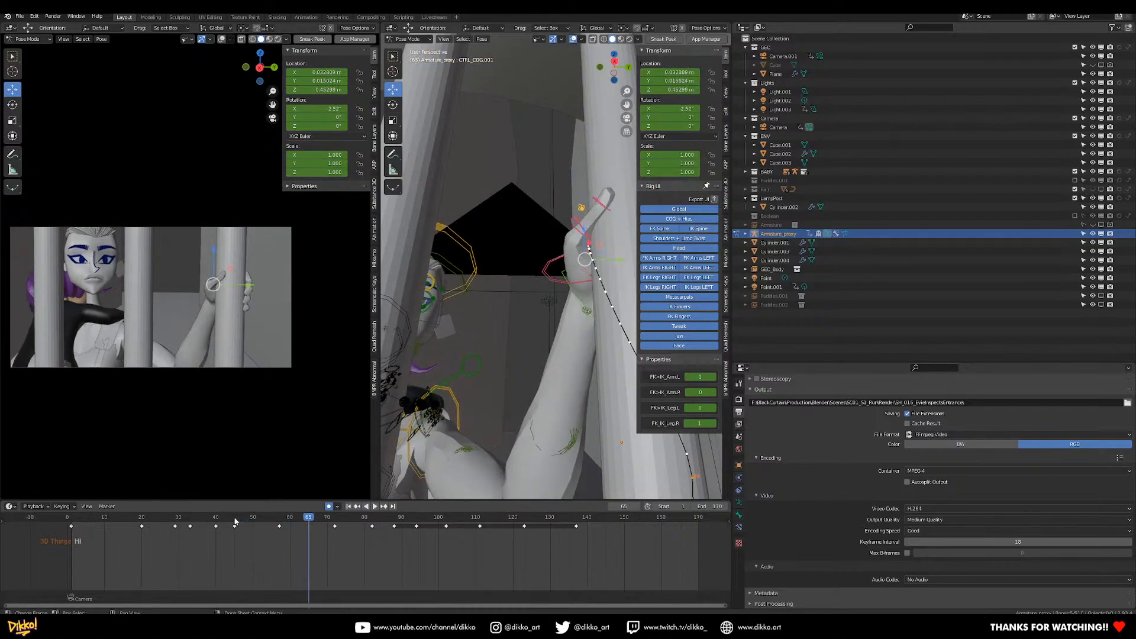
left_click(115, 518)
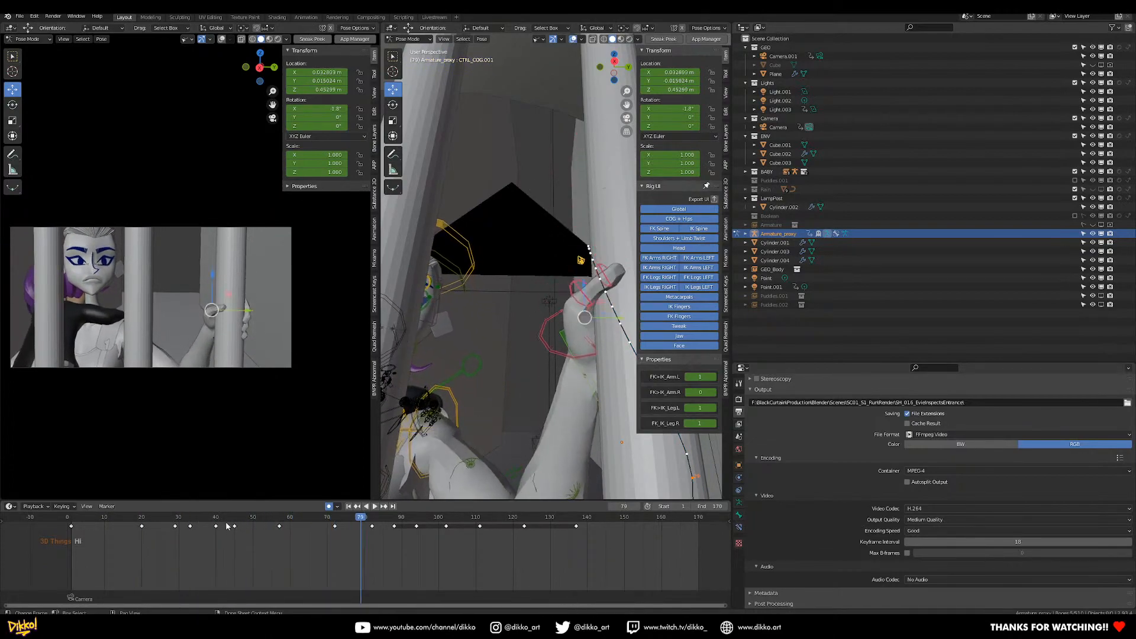
left_click(161, 519)
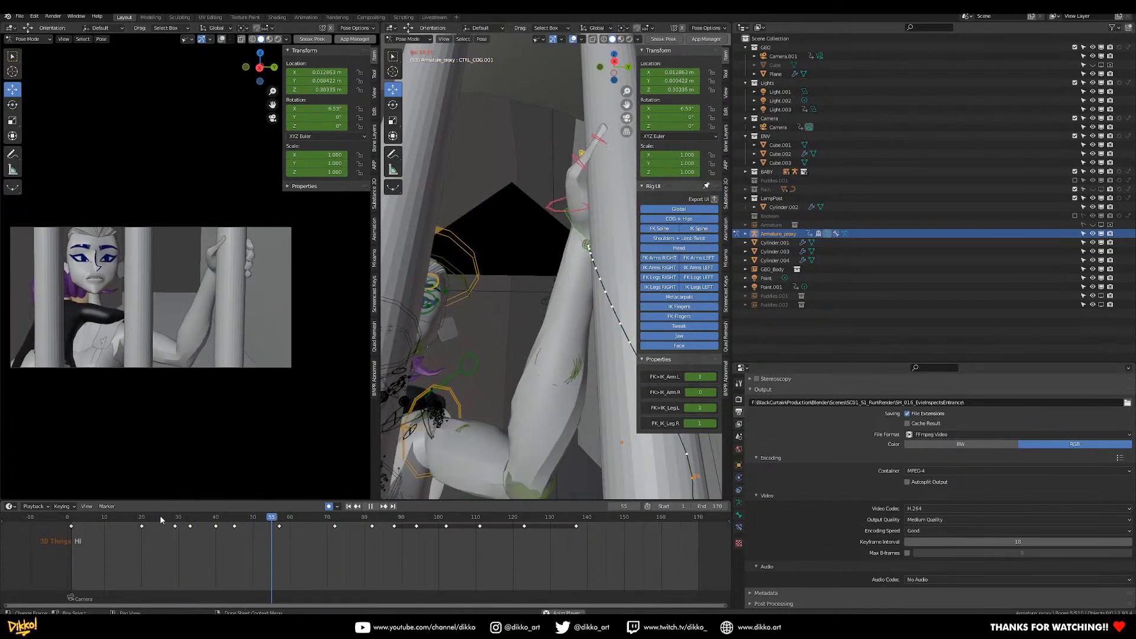
left_click(193, 518)
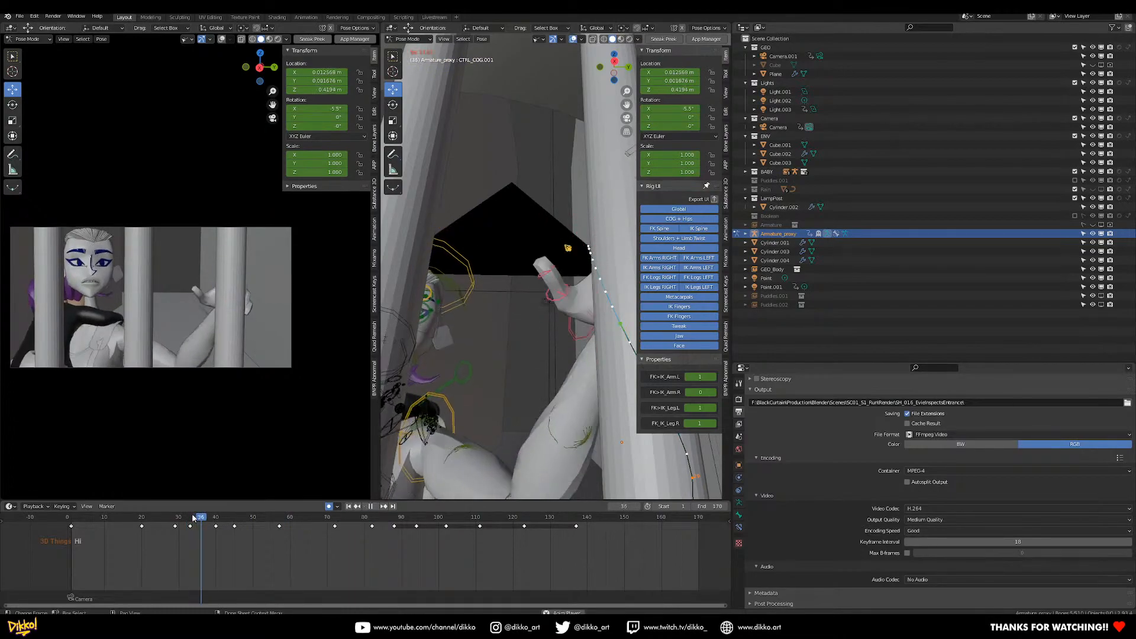
left_click(76, 518)
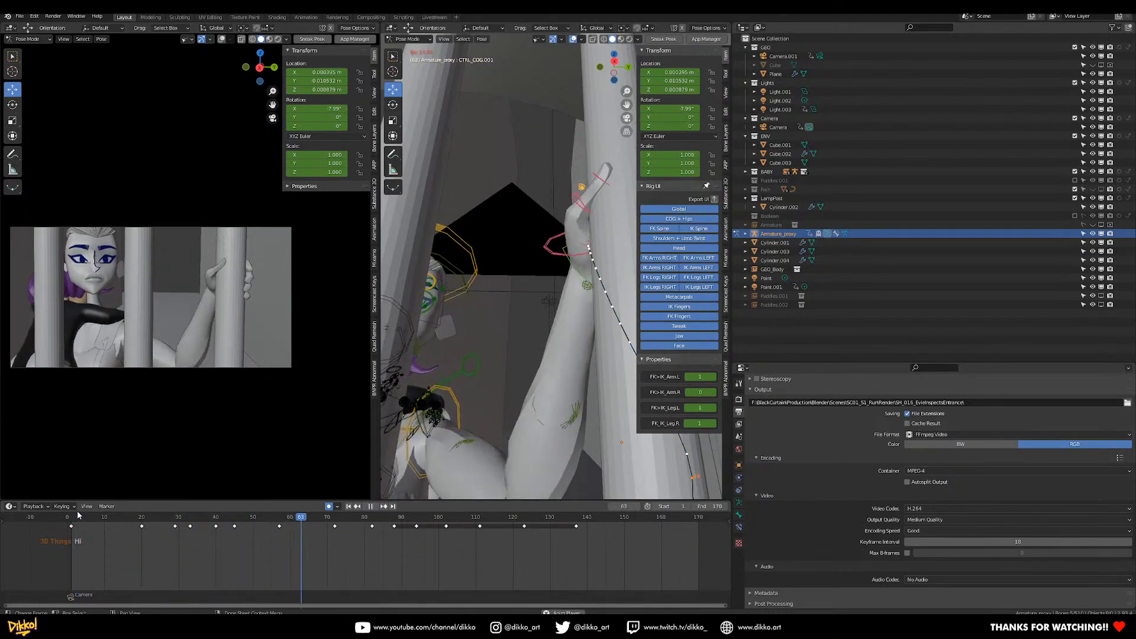
left_click_drag(200, 521, 233, 534)
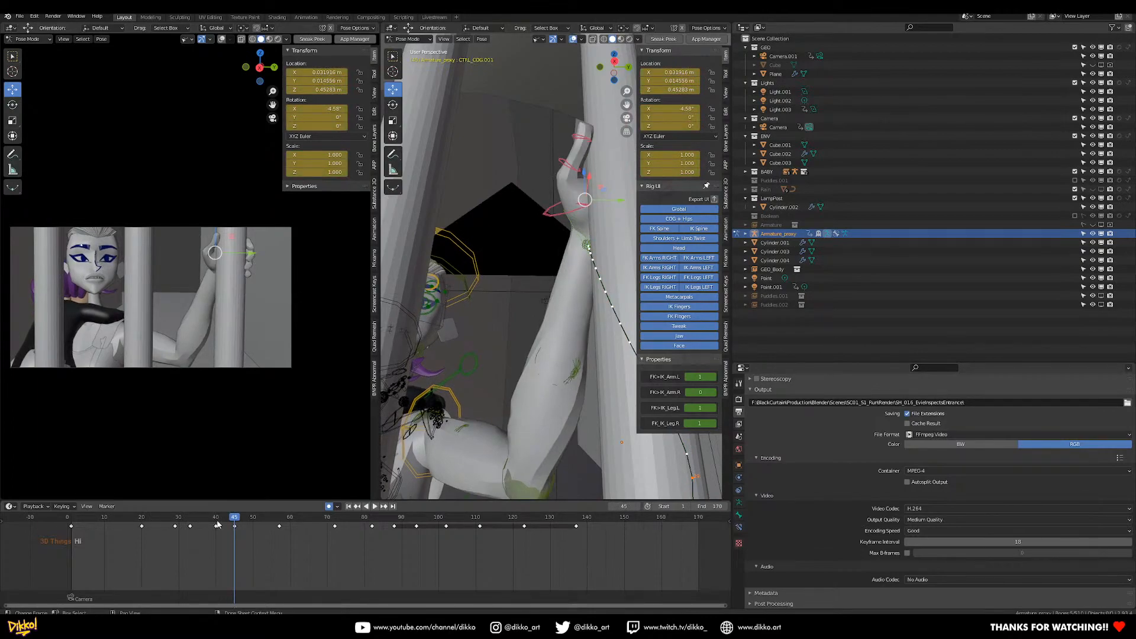
Replay the shot repeatedly from frame 1 to examine the hand's approach and grip up to about frame 56.
key("space")
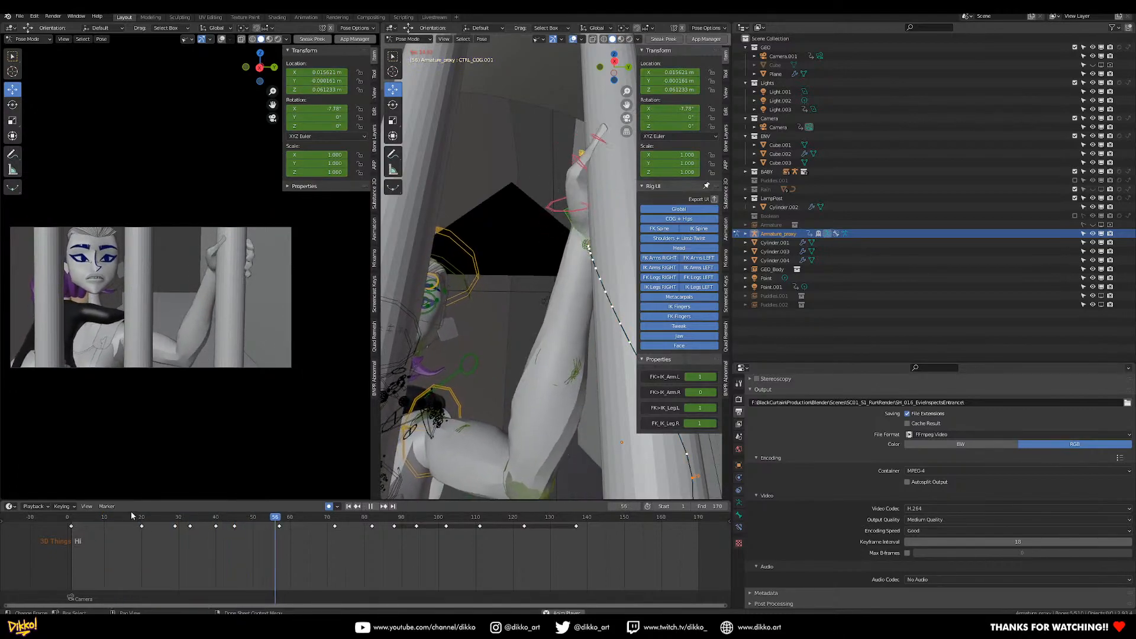
left_click(71, 521)
left_click(71, 521)
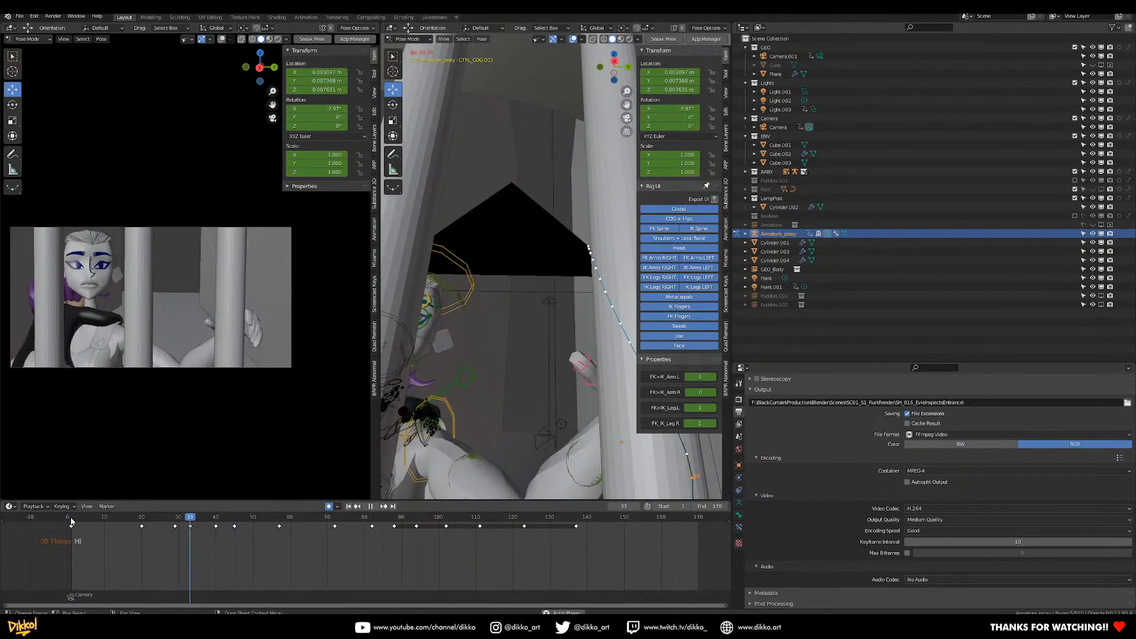
key("space")
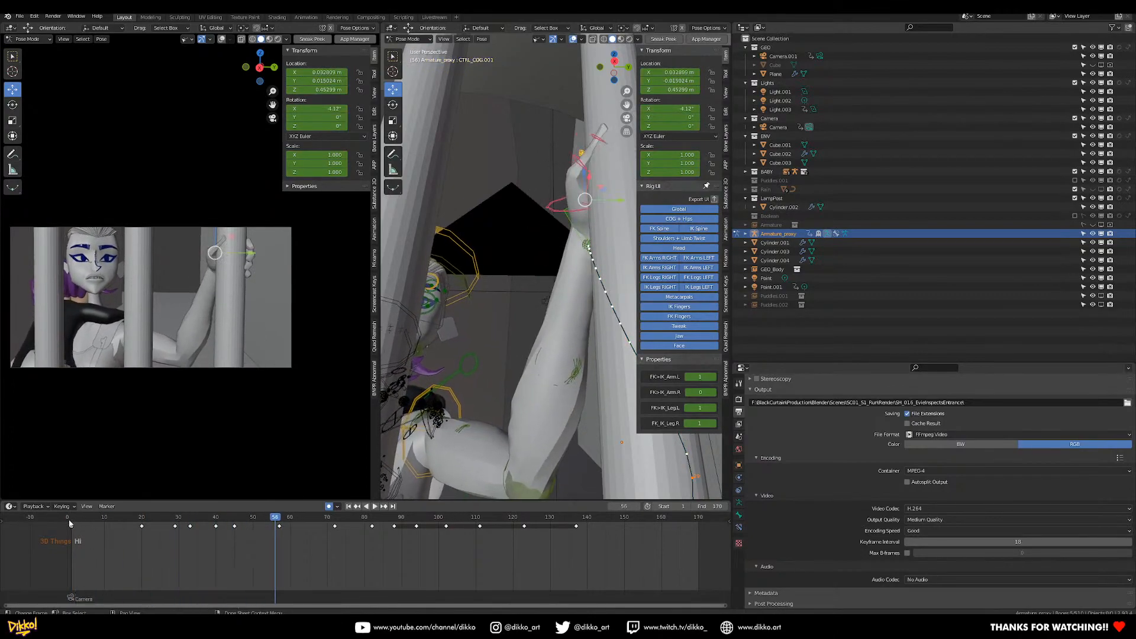
key("space")
left_click(69, 523)
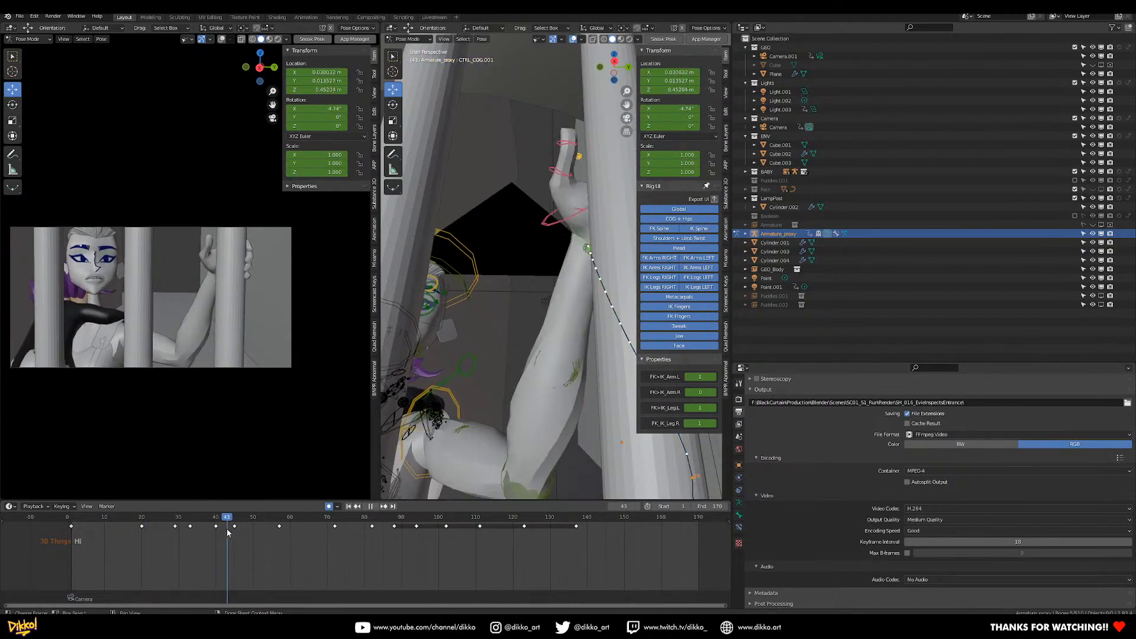
key("space")
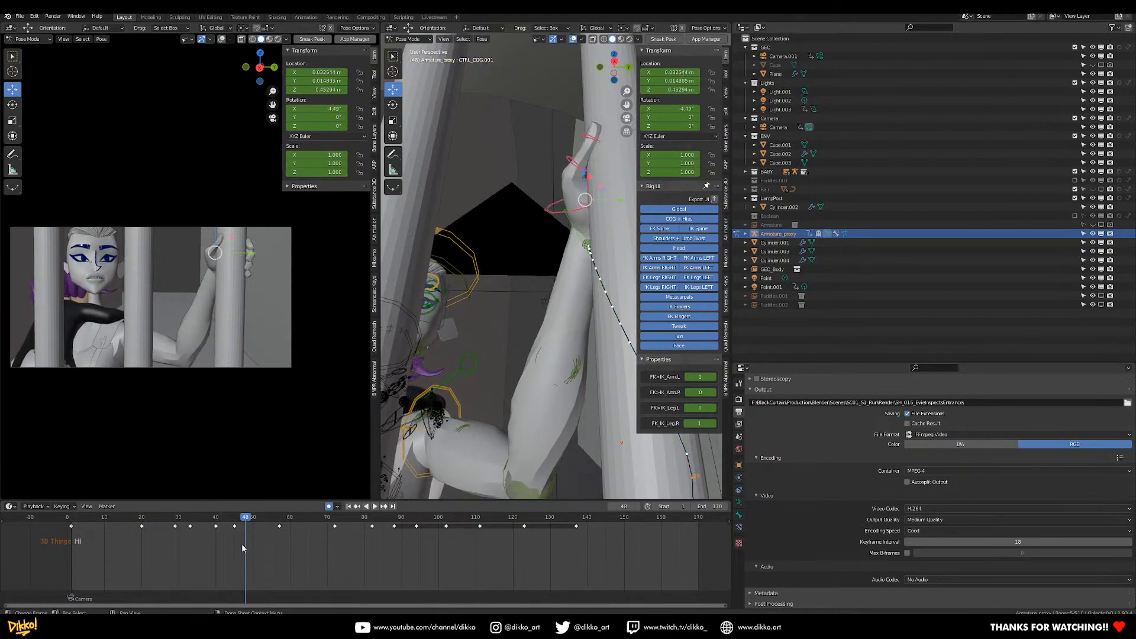
left_click(72, 521)
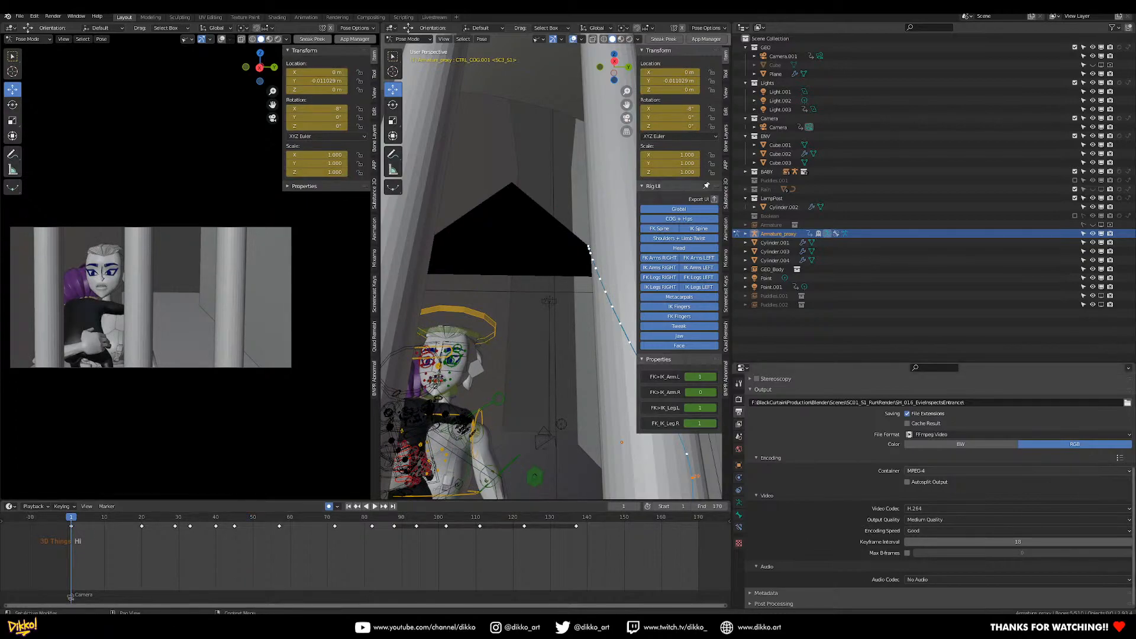
key("space")
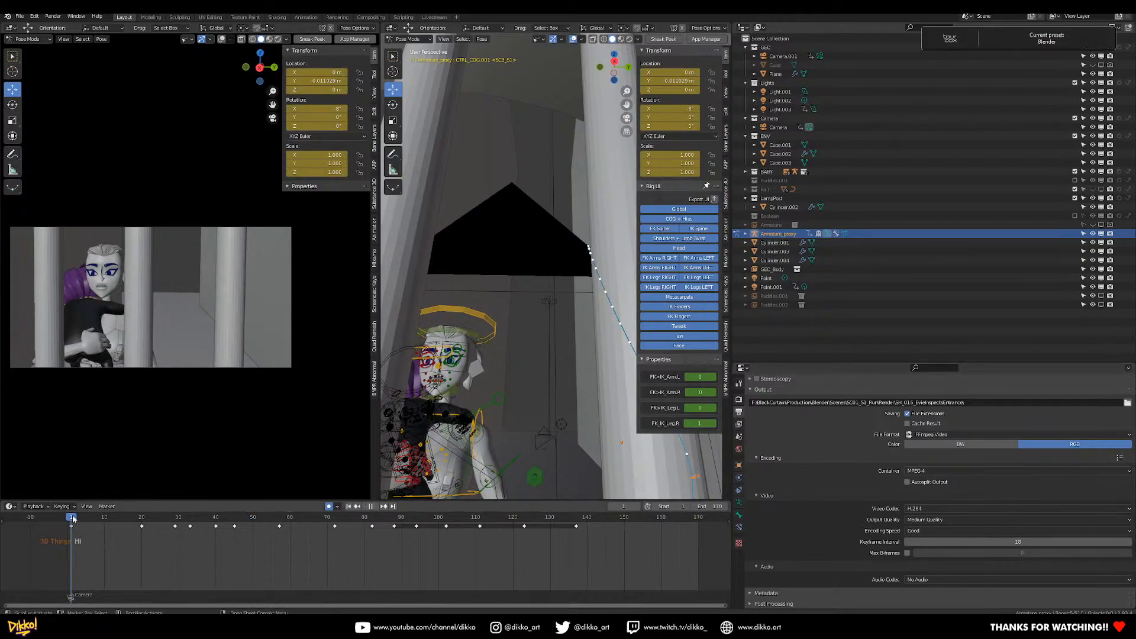
left_click(73, 519)
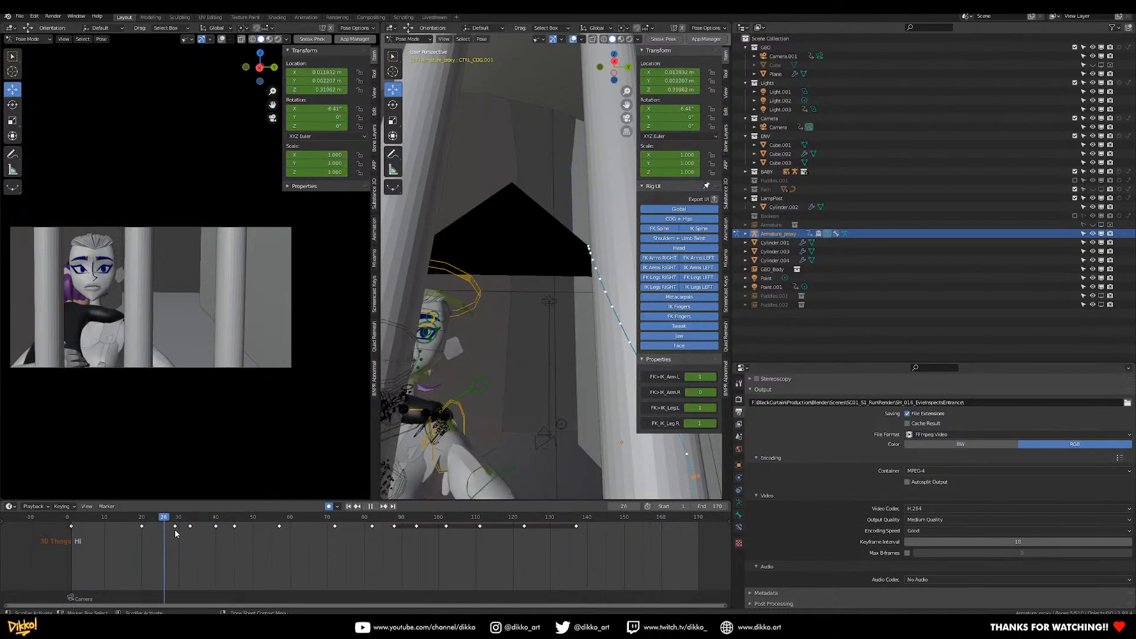
left_click_drag(253, 547, 235, 576)
Examine the reaching hand's pose beside the bar up close at frame 33.
middle_click_drag(572, 213, 561, 244)
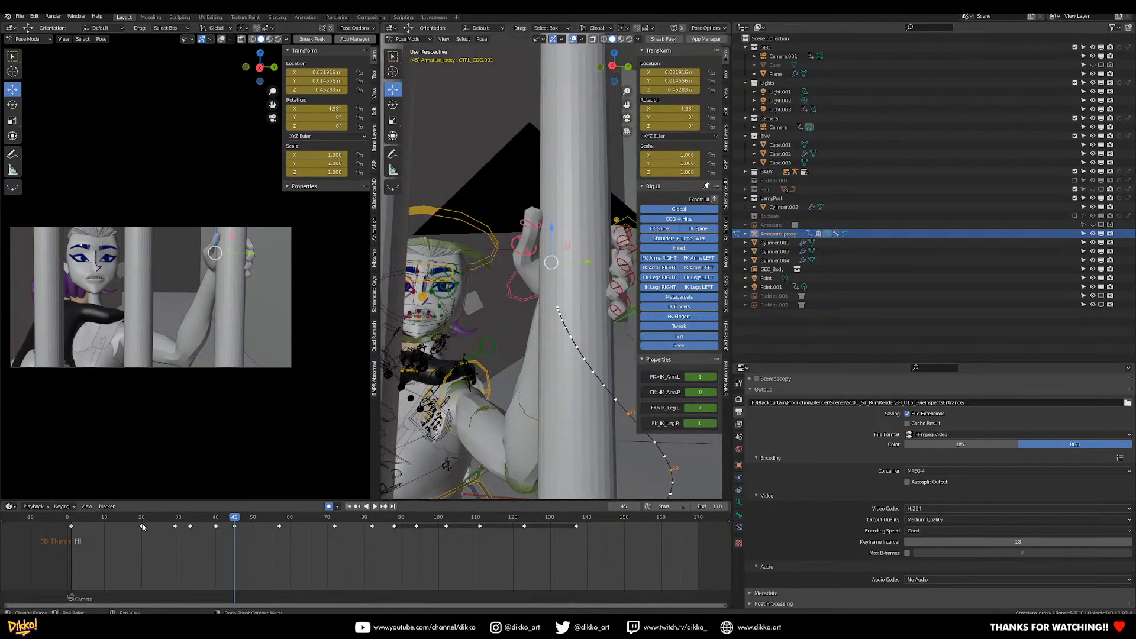
key("space")
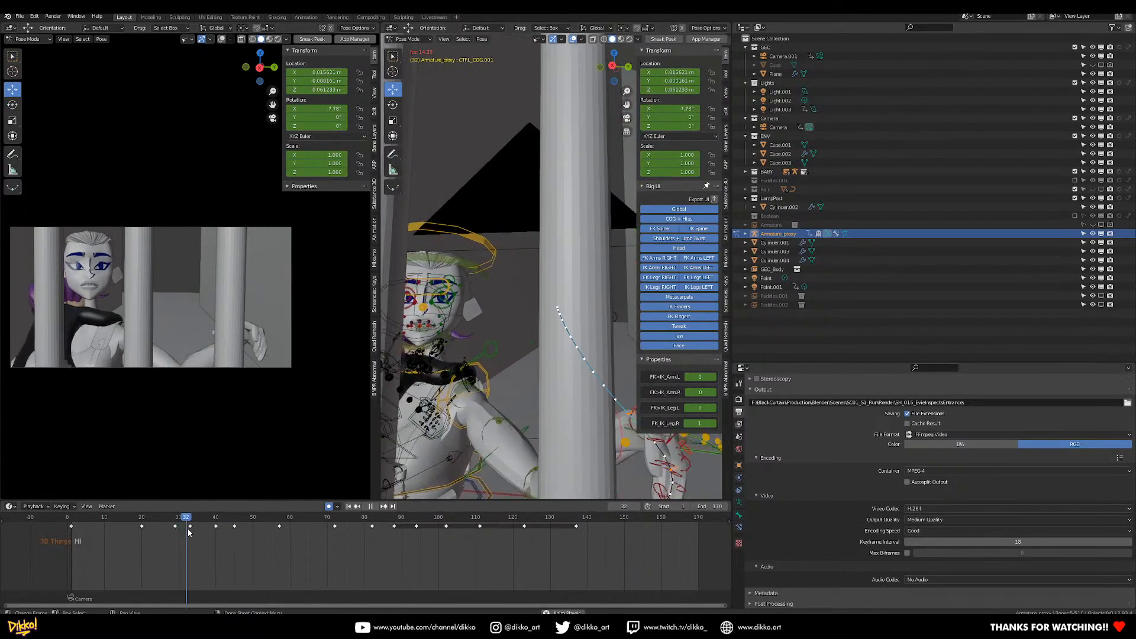
key("space")
left_click_drag(175, 518, 190, 521)
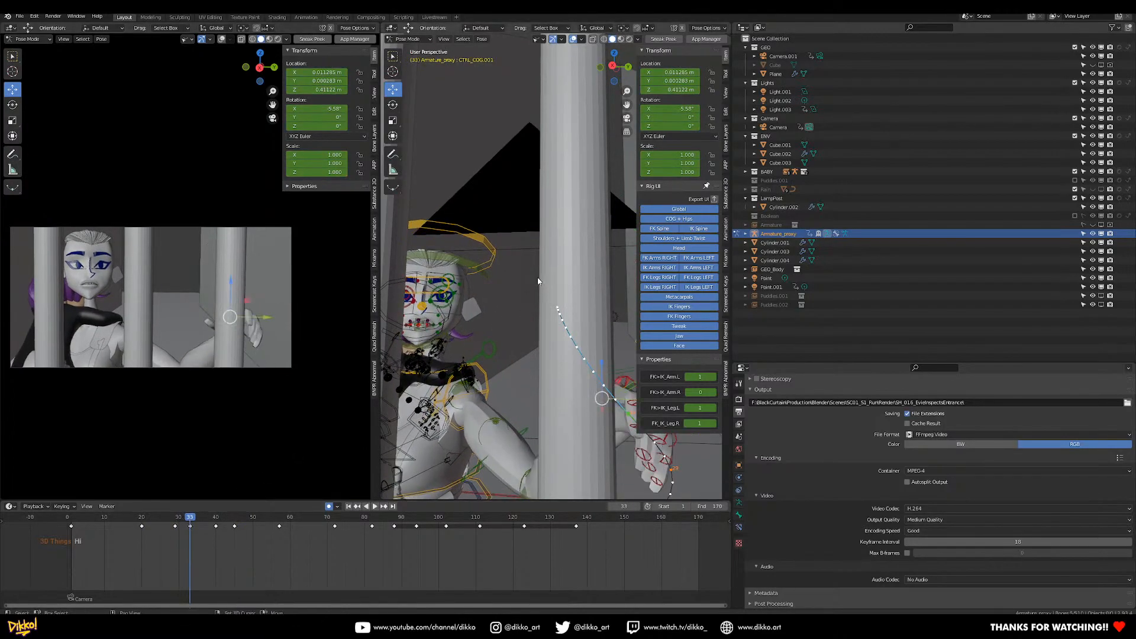
middle_click_drag(539, 280, 454, 261, "shift")
middle_click_drag(494, 312, 529, 329)
scroll(460, 364, "up", 3)
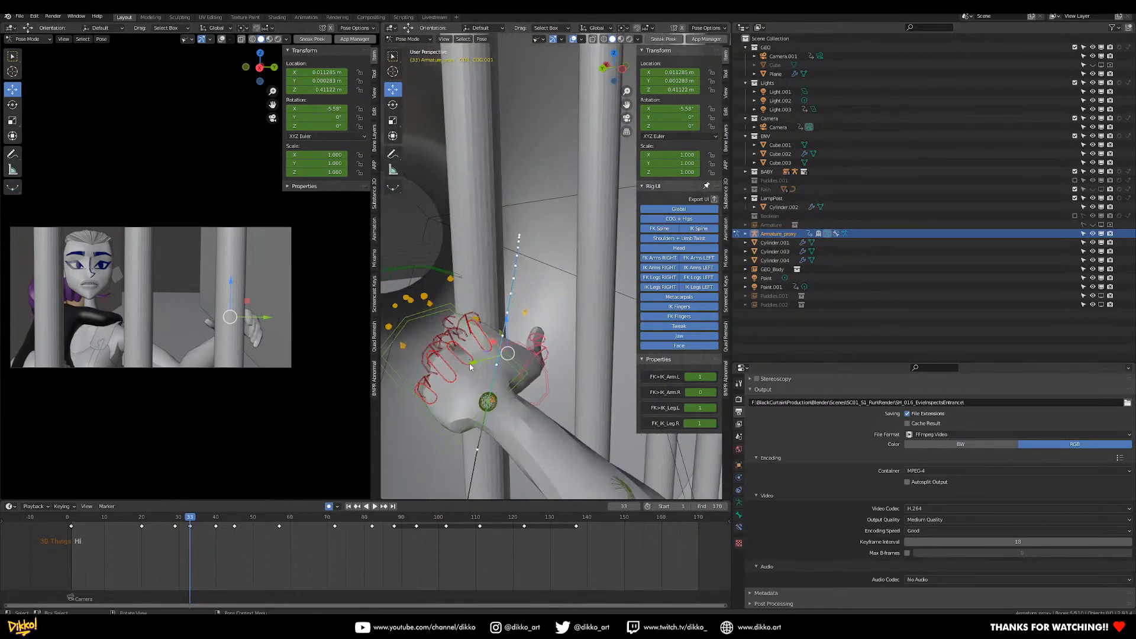
Show the armature's data properties, collapse the Viewport Display and Rigify Buttons sections, and expand Selection Sets.
left_click(739, 503)
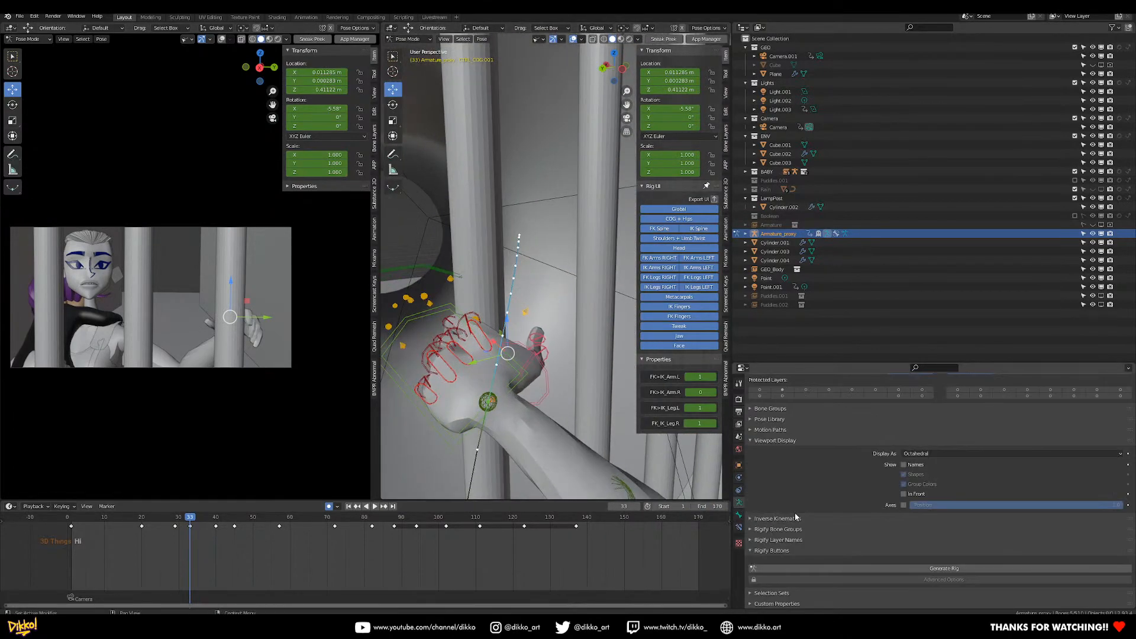
left_click(752, 441)
left_click(757, 490)
left_click(757, 490)
left_click(752, 550)
left_click(752, 489)
left_click(752, 490)
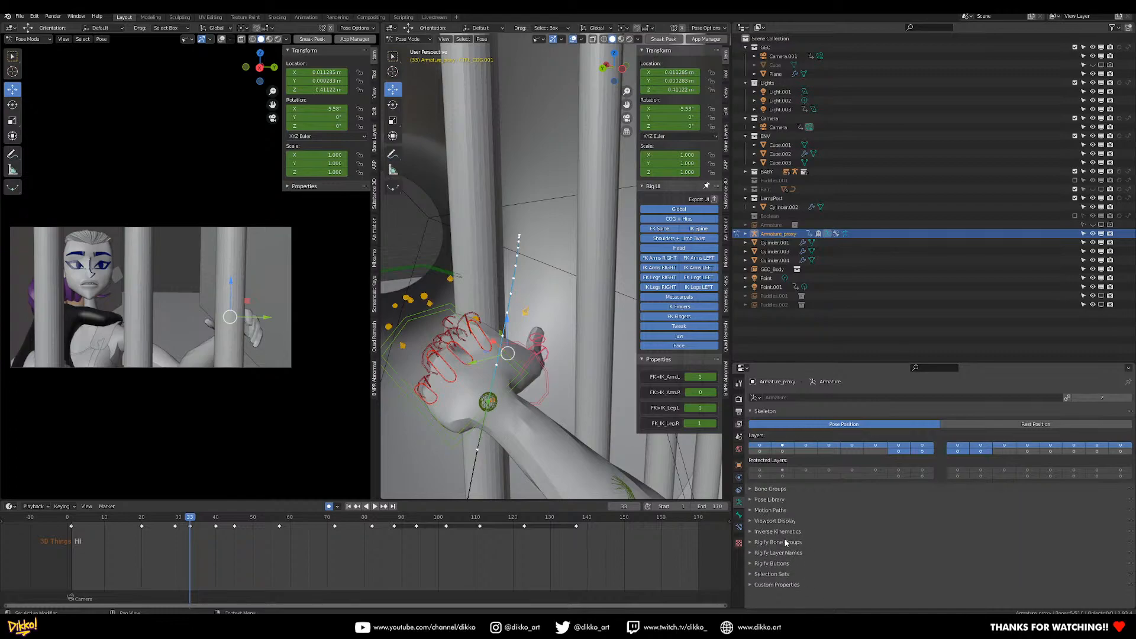
left_click(751, 574)
scroll(779, 585, "down", 1)
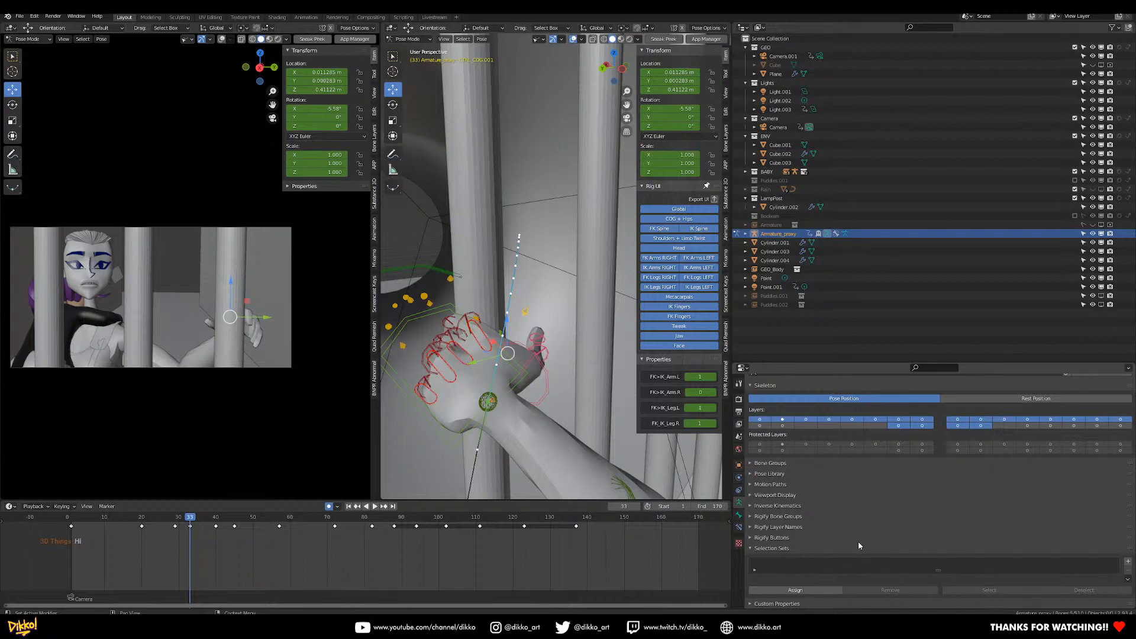
Select the joint controls of the four fingers on the character's hand beside the bar at frame 33.
middle_click_drag(417, 370, 537, 331)
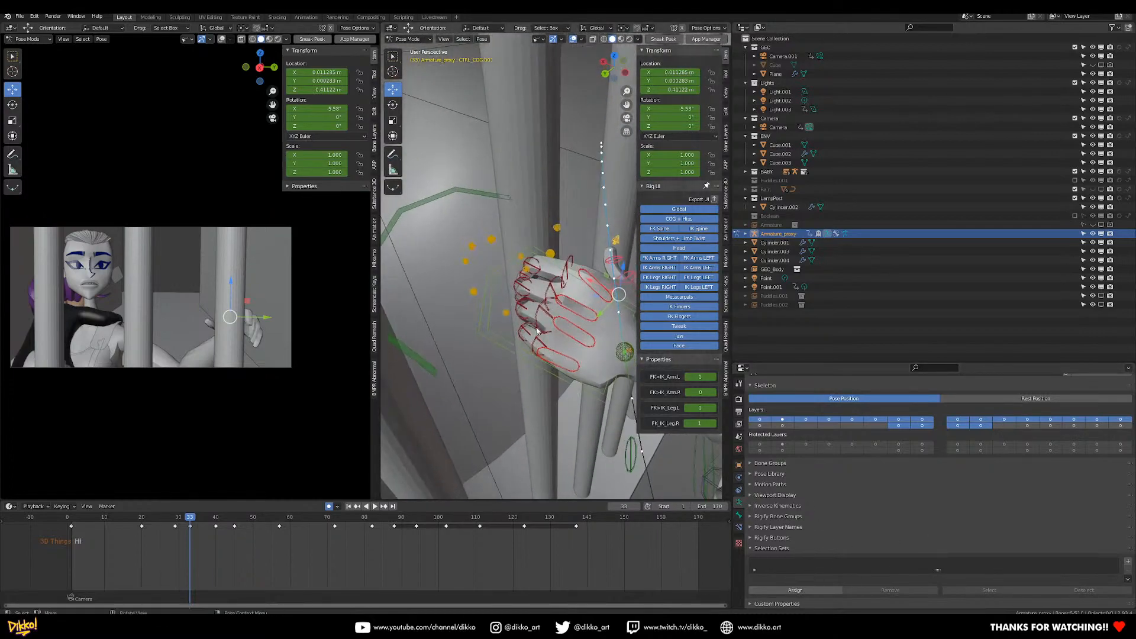
middle_click_drag(538, 289, 589, 259)
left_click(534, 282)
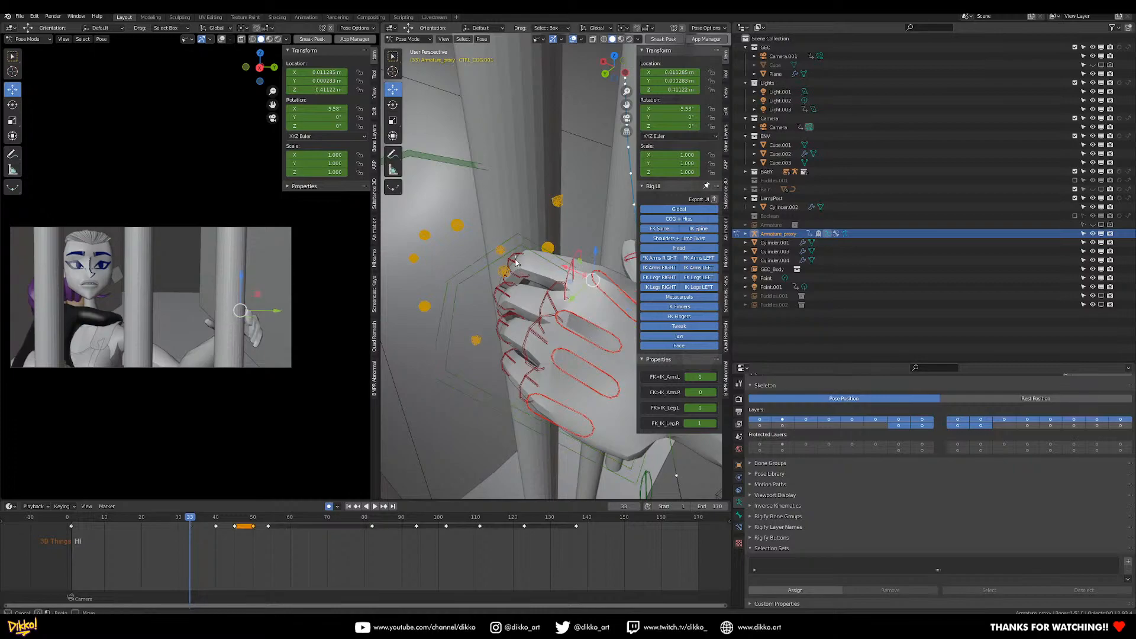
left_click(549, 311)
left_click_drag(556, 304, 558, 306, "shift")
left_click_drag(491, 327, 541, 384, "shift")
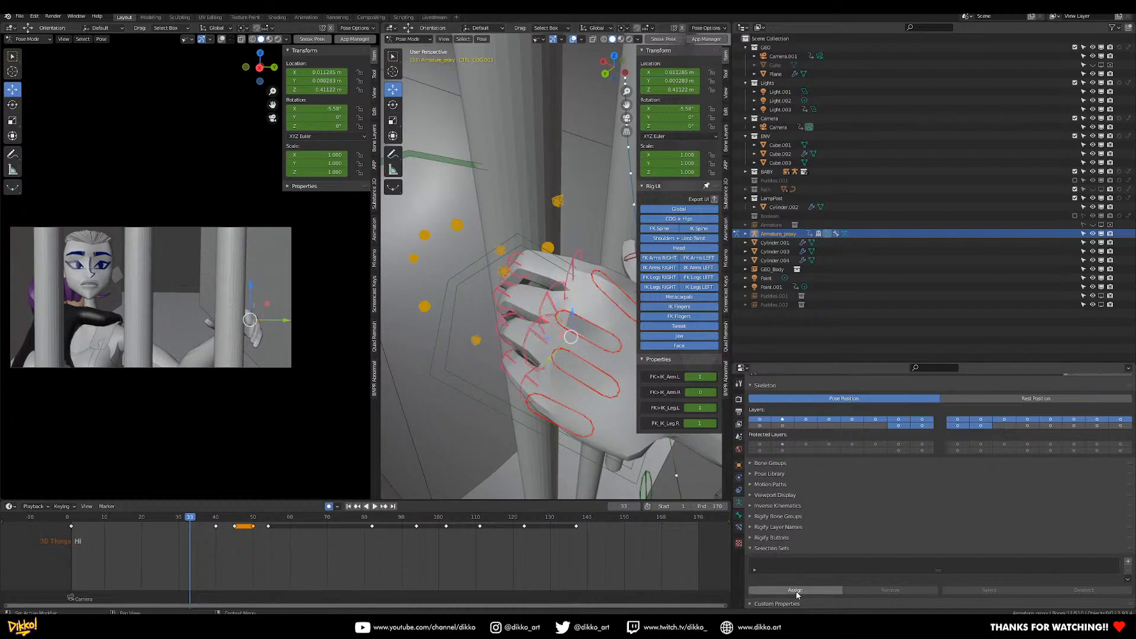
Extend the selection with the palm controls of the four fingers and all the thumb controls.
middle_click_drag(575, 391, 567, 394, "shift")
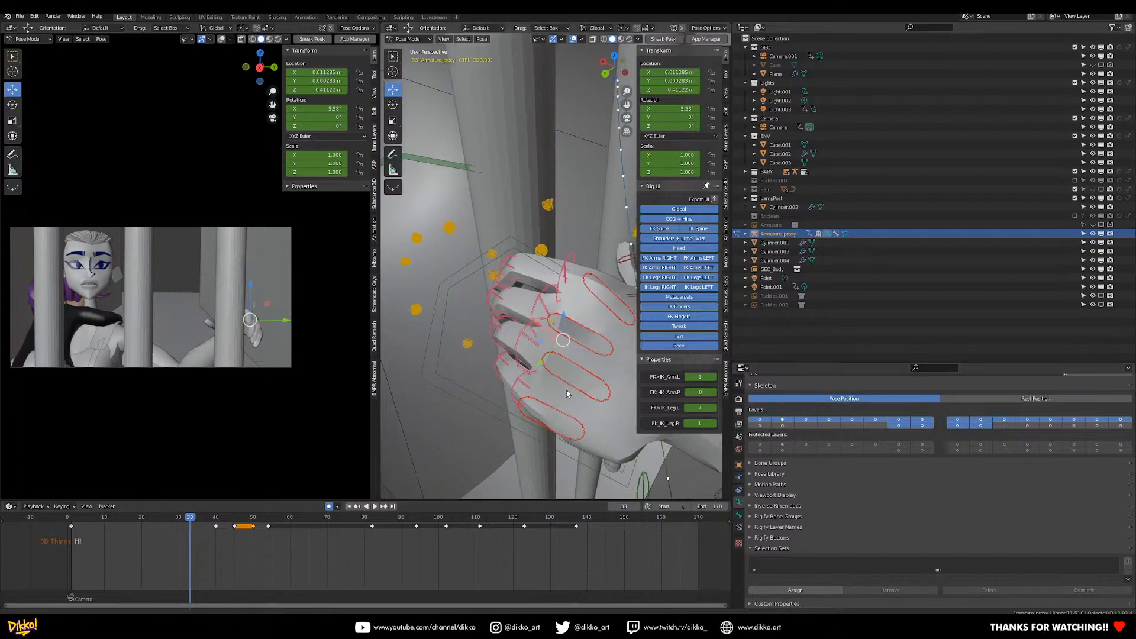
left_click(576, 424)
left_click(610, 385, "shift")
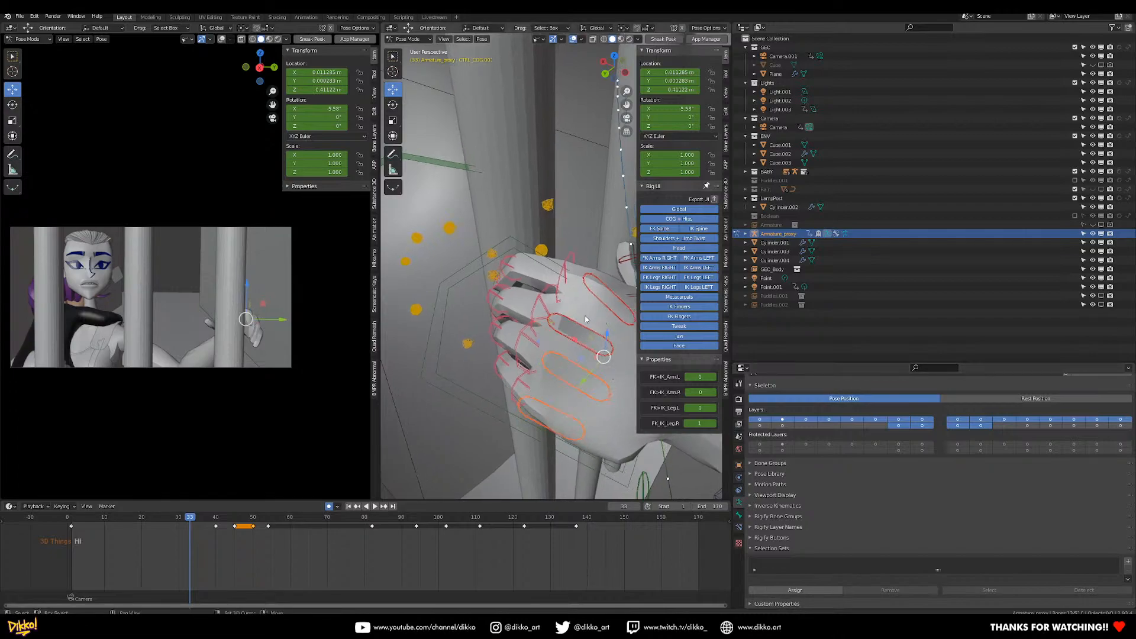
left_click(606, 303, "shift")
middle_click_drag(588, 321, 606, 343, "shift")
left_click(573, 331, "shift")
left_click(552, 304, "shift")
left_click(609, 314, "shift")
left_click(604, 271, "shift")
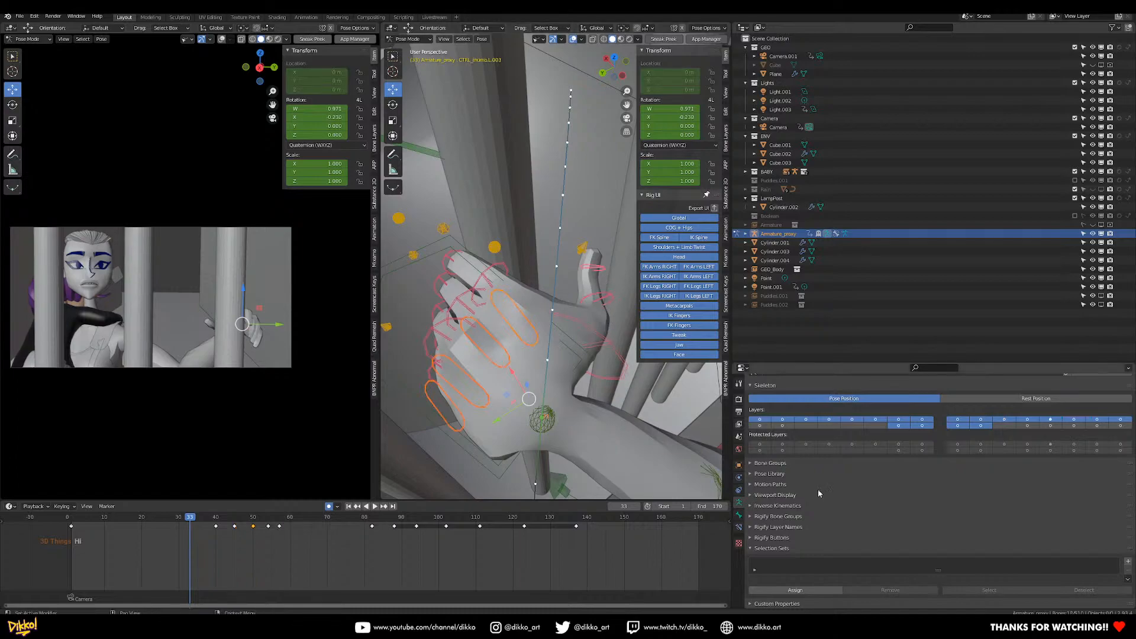
Assign the selected finger controls to a new selection set and name it LeftFingers.
left_click(764, 590)
left_click(763, 588)
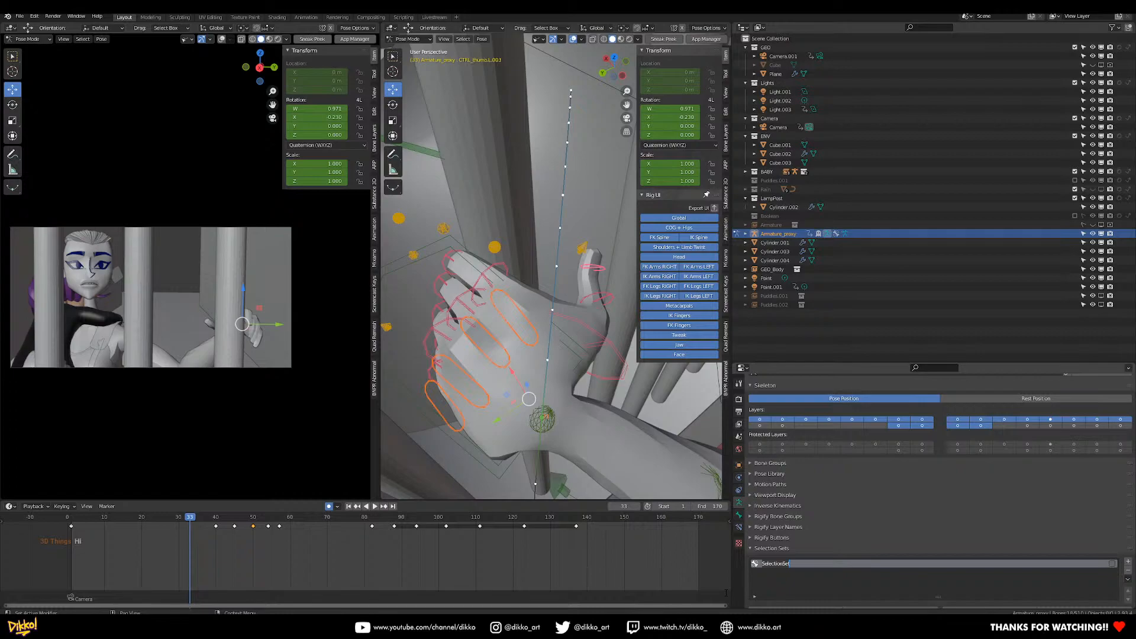
type("LeftFingers")
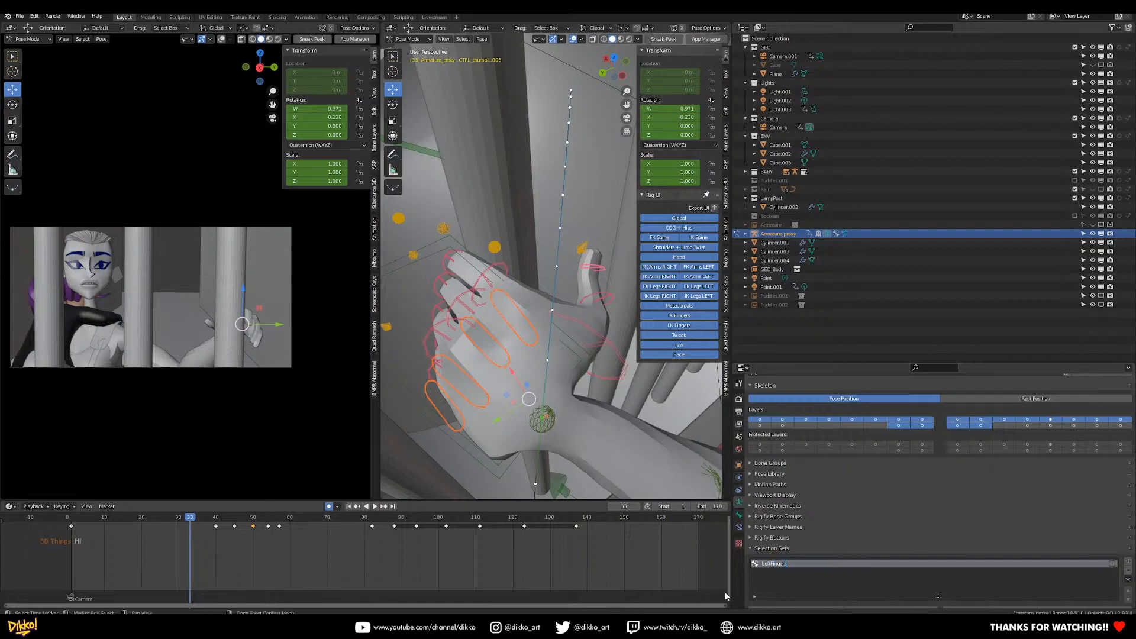
Try to swing the thumb away from the palm by rotating its base control about local X.
middle_click_drag(536, 468, 580, 328)
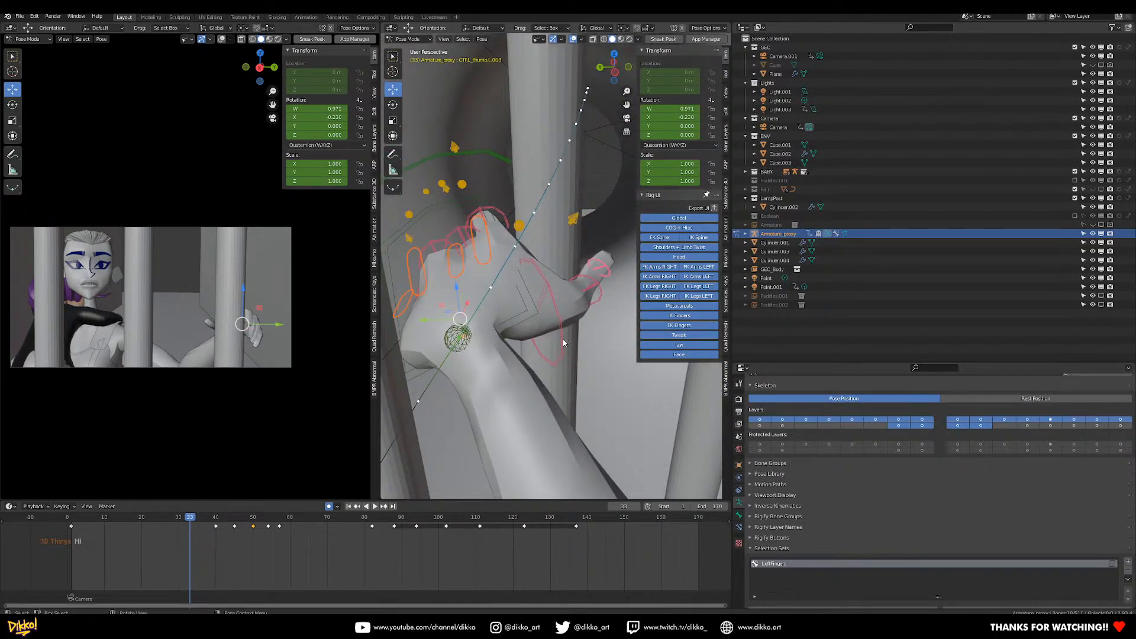
key("r")
key("x")
key("x")
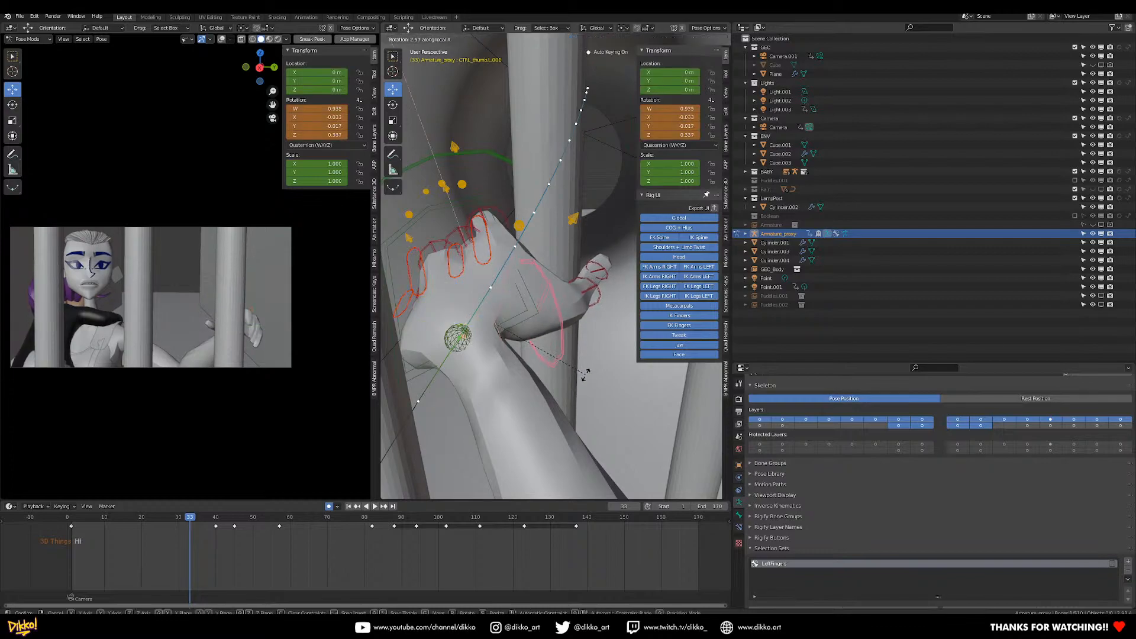
left_click(606, 351)
Try to rotate the thumb's middle joint about the X axis and undo it.
left_click(604, 278)
key("r")
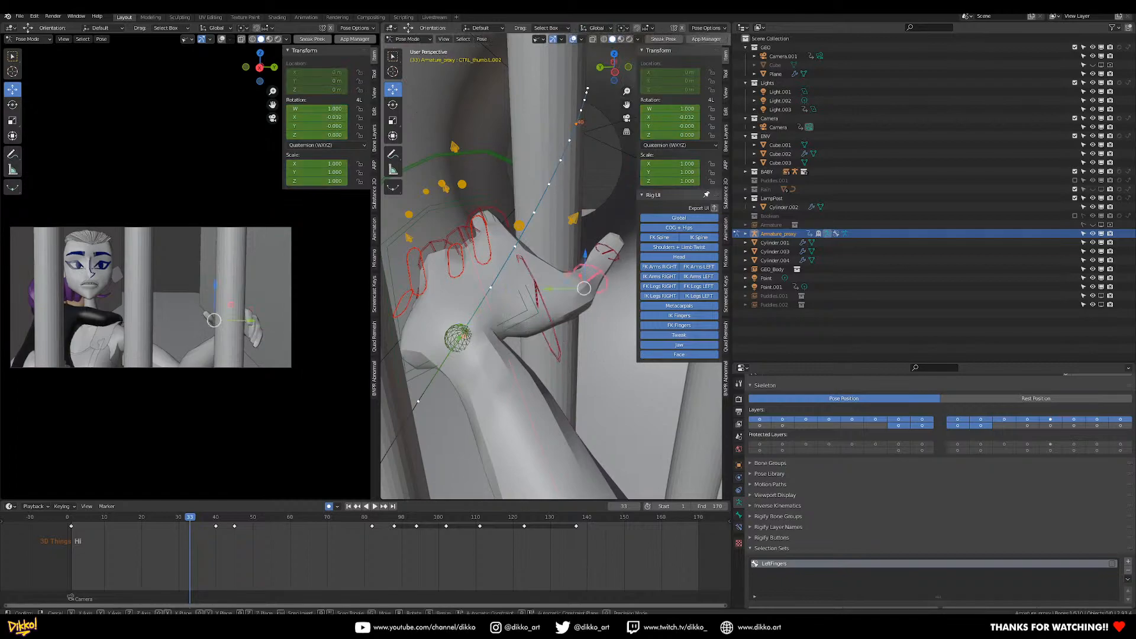
key("x")
key("x")
left_click(604, 278)
key("ctrl+z")
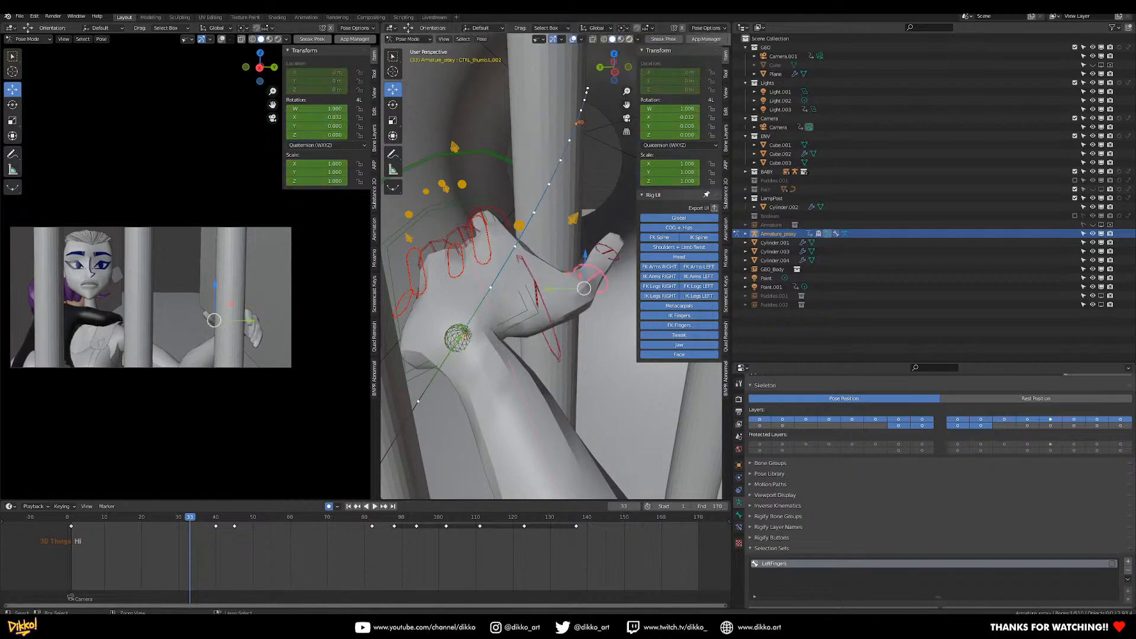
Switch the transform orientation to Local and bend the thumb's middle and tip joints around their X axes.
left_click(600, 30)
left_click(583, 57)
key("r")
key("x")
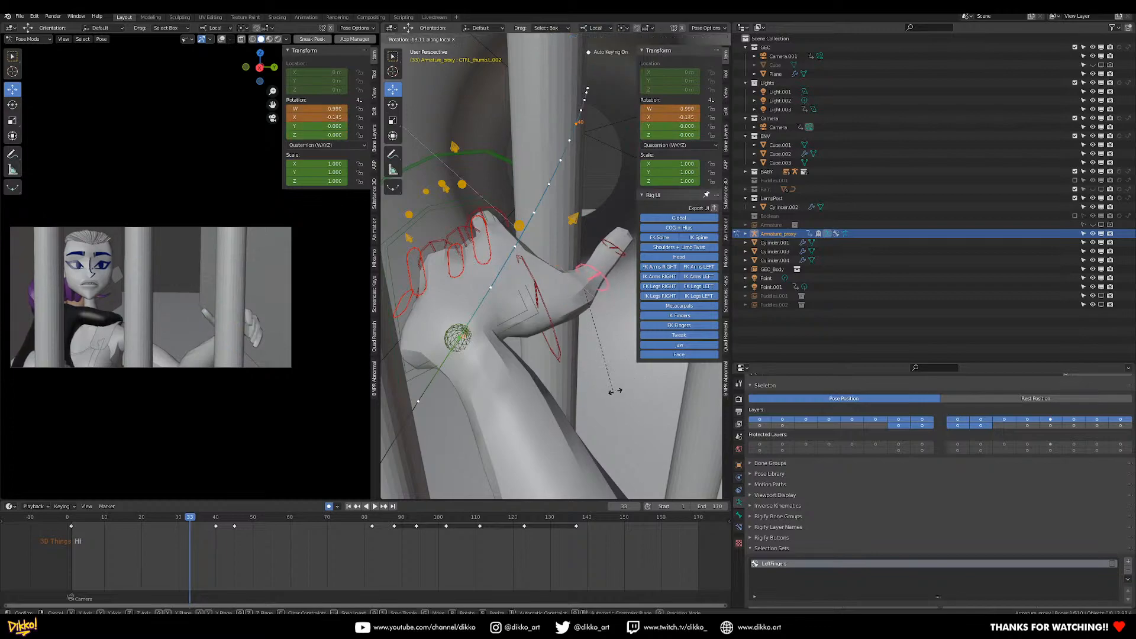
left_click(625, 341)
left_click(620, 251)
key("r")
key("x")
left_click(629, 286)
Clear the rotation of the thumb's base control and rotate it freely so the thumb spreads away from the palm.
middle_click_drag(629, 286, 557, 349)
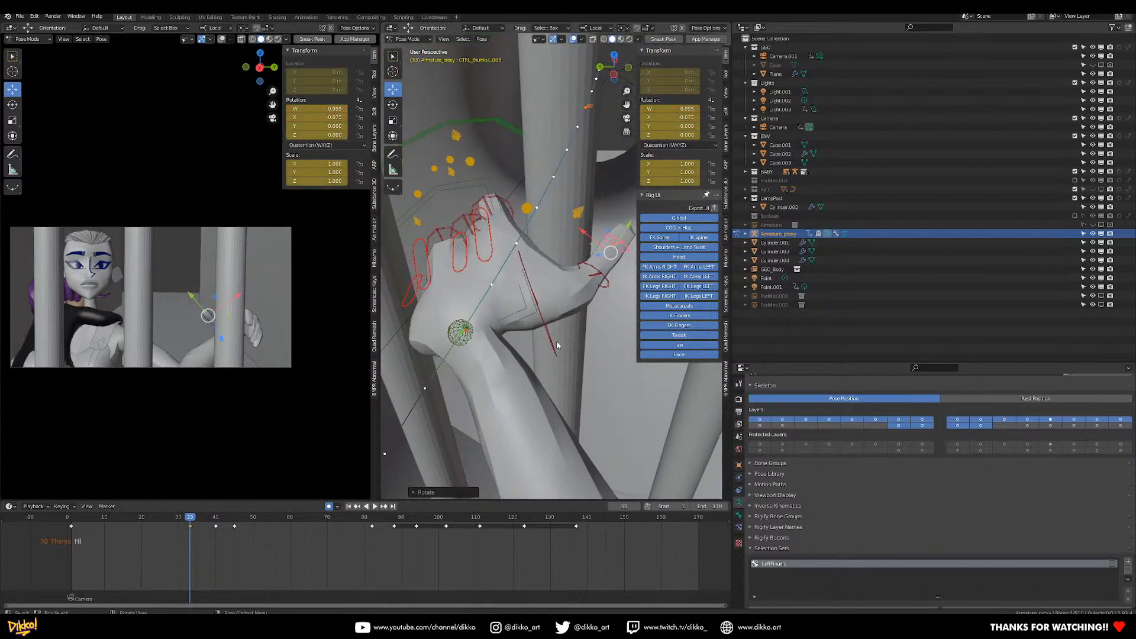
left_click(553, 352)
key("alt+r")
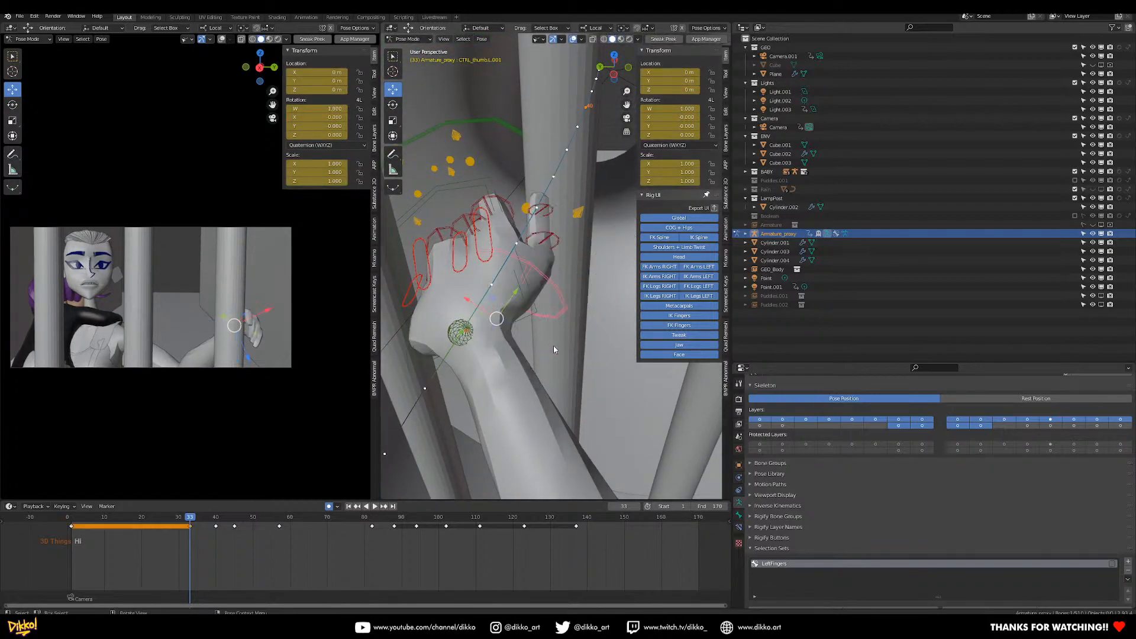
key("r")
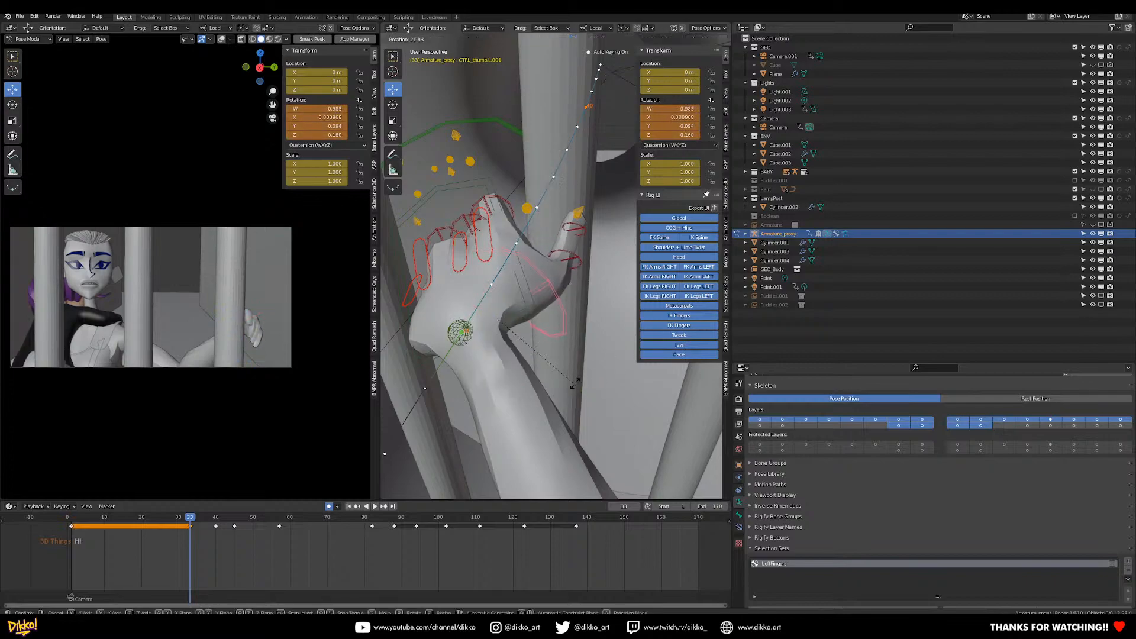
left_click(527, 386)
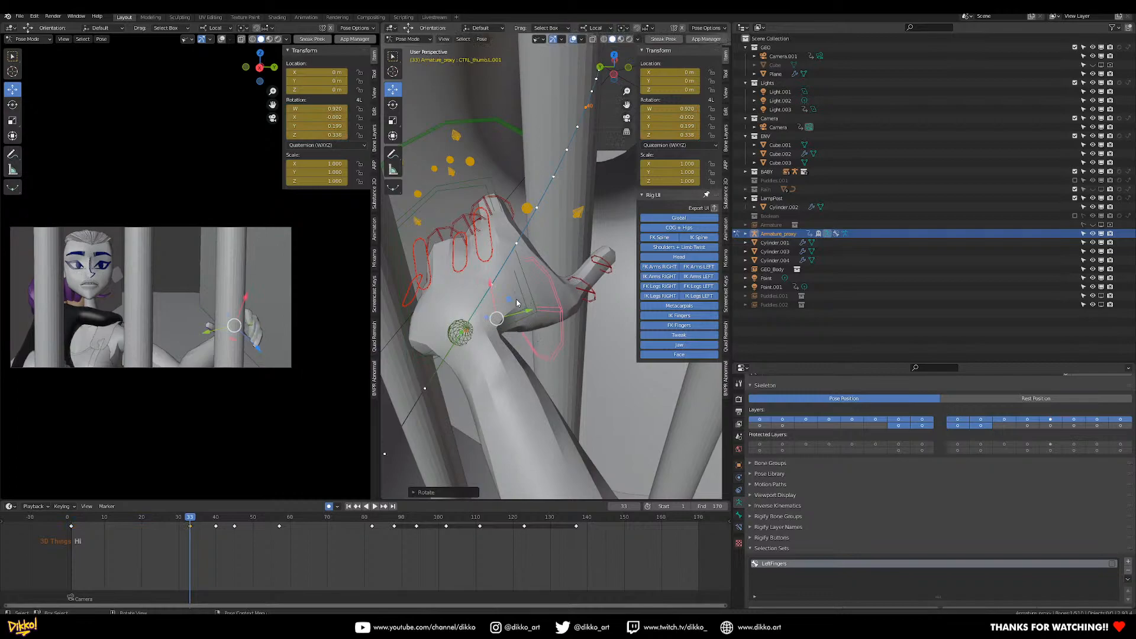
key("r")
key("r")
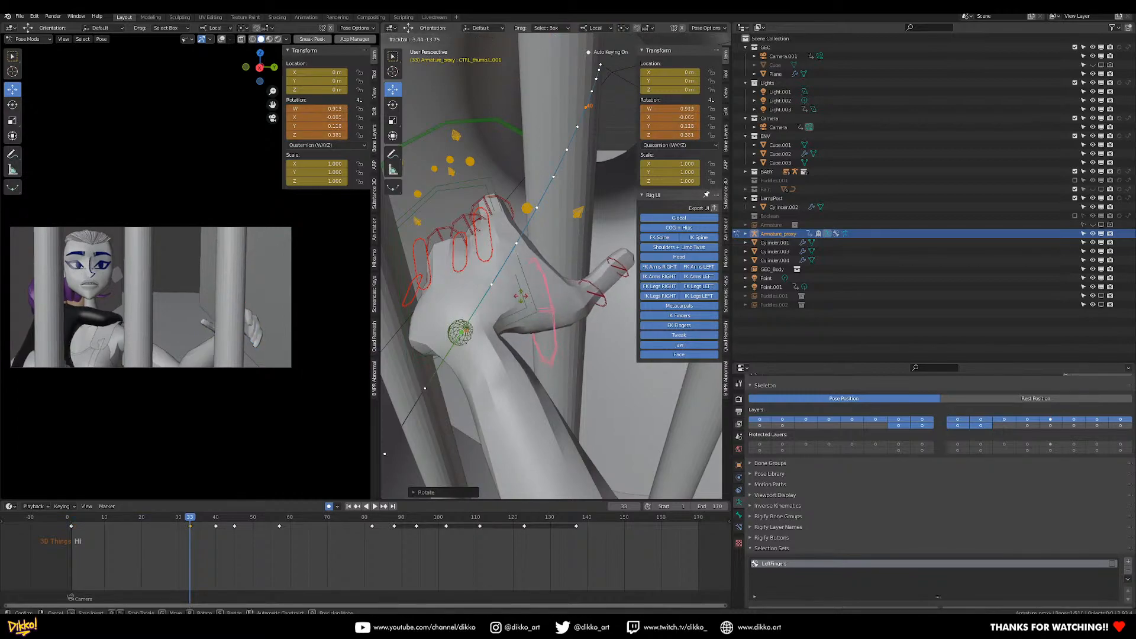
left_click(489, 293)
Select the index finger's joint controls and clear their rotation to straighten the finger.
middle_click_drag(488, 292, 575, 265)
left_click(570, 266)
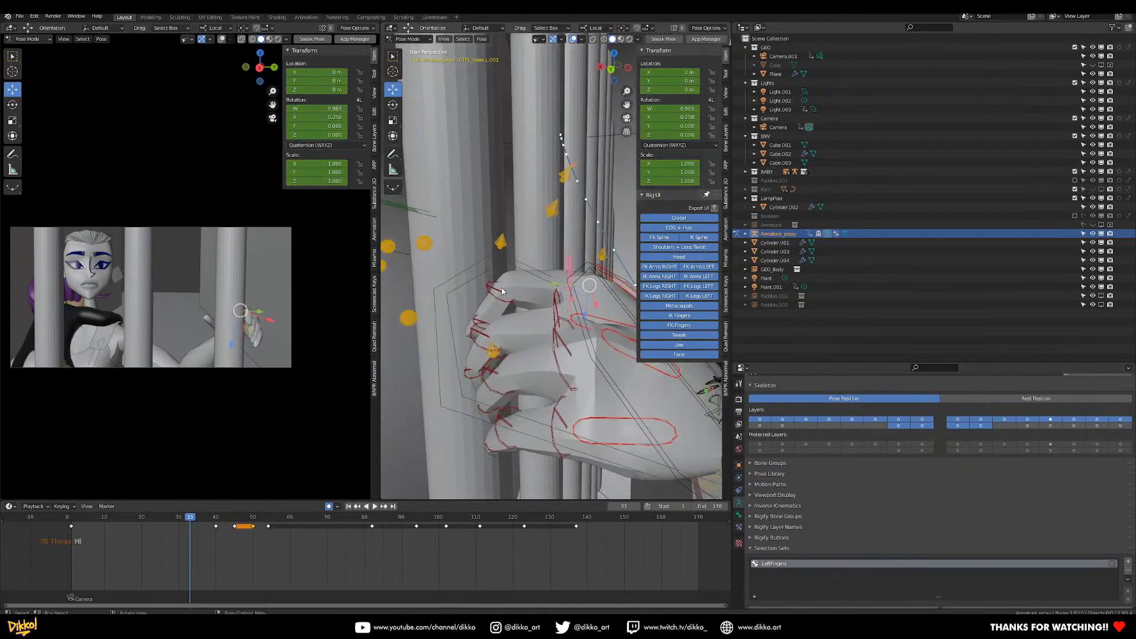
left_click(490, 290)
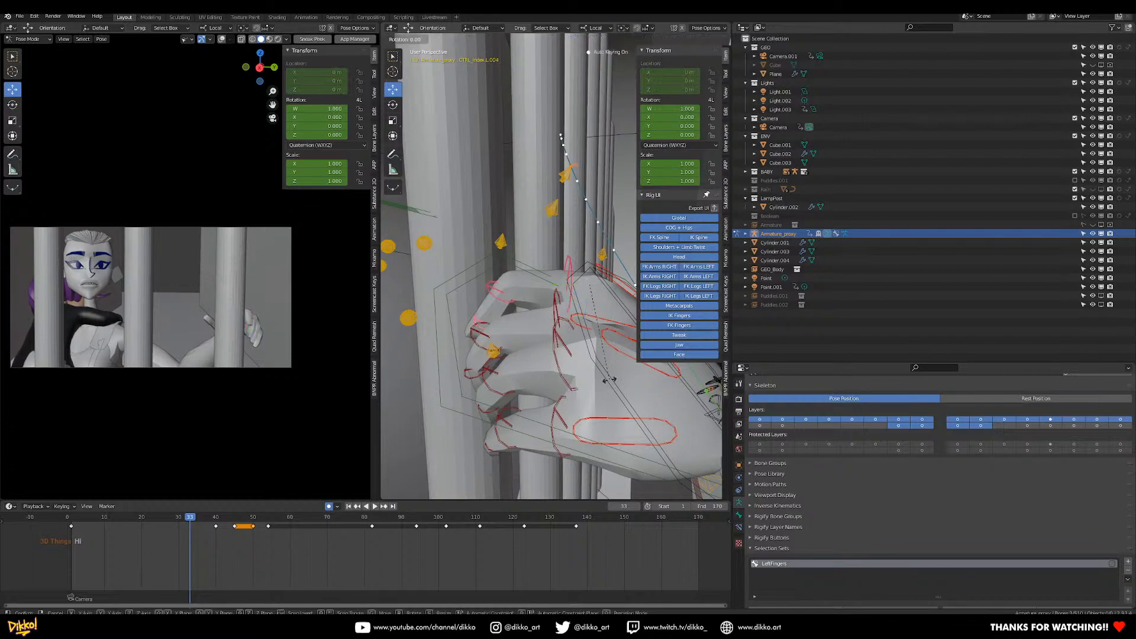
key("alt+r")
middle_click_drag(607, 373, 633, 379)
key("r")
key("x")
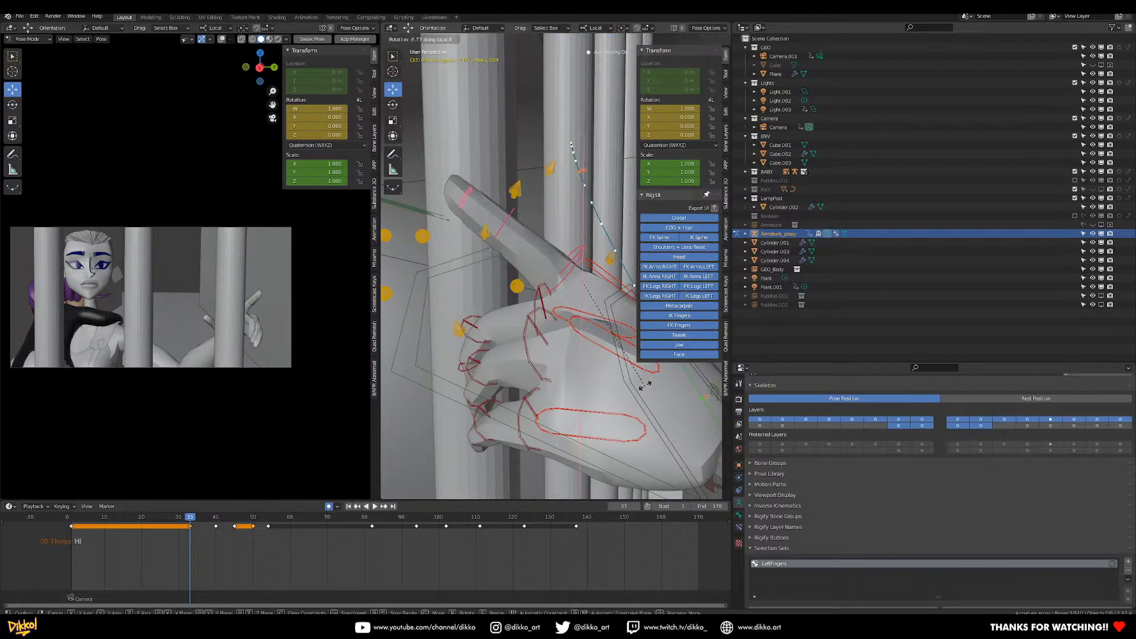
left_click(587, 77)
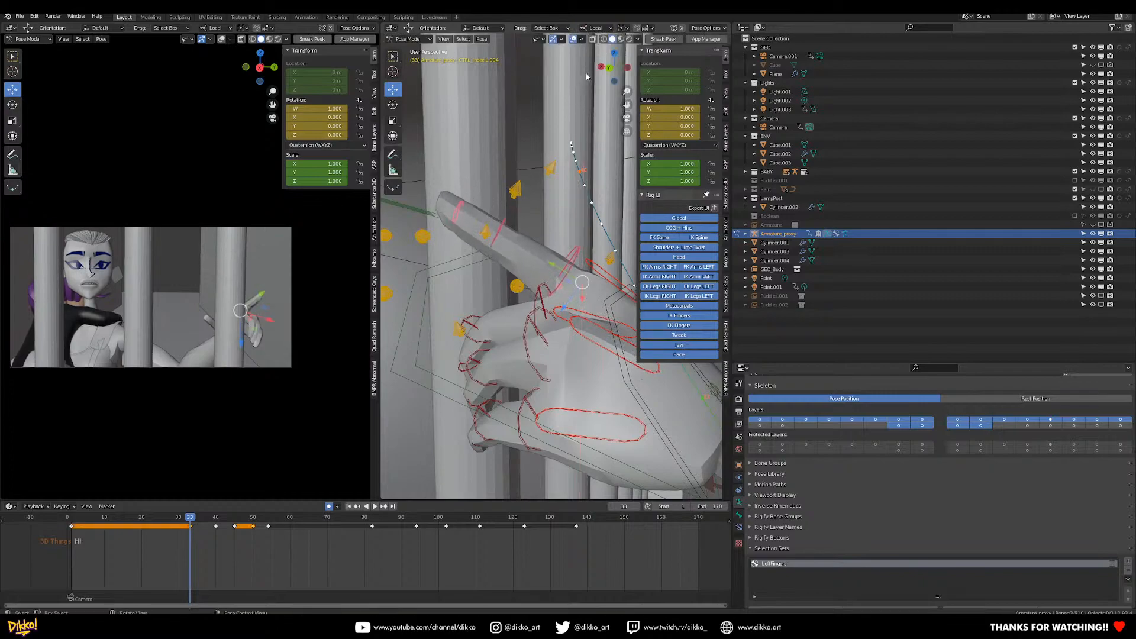
Make each joint pivot around its own origin and rotate the index finger's joints slightly around local X.
left_click(622, 28)
left_click(645, 62)
key("r")
key("x")
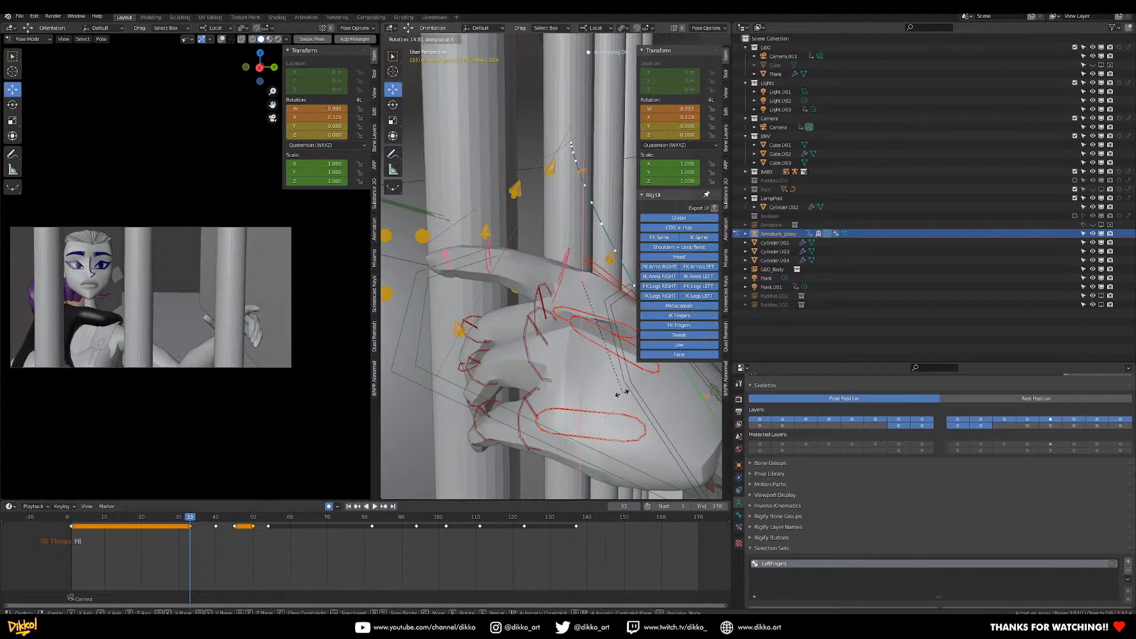
left_click(582, 398)
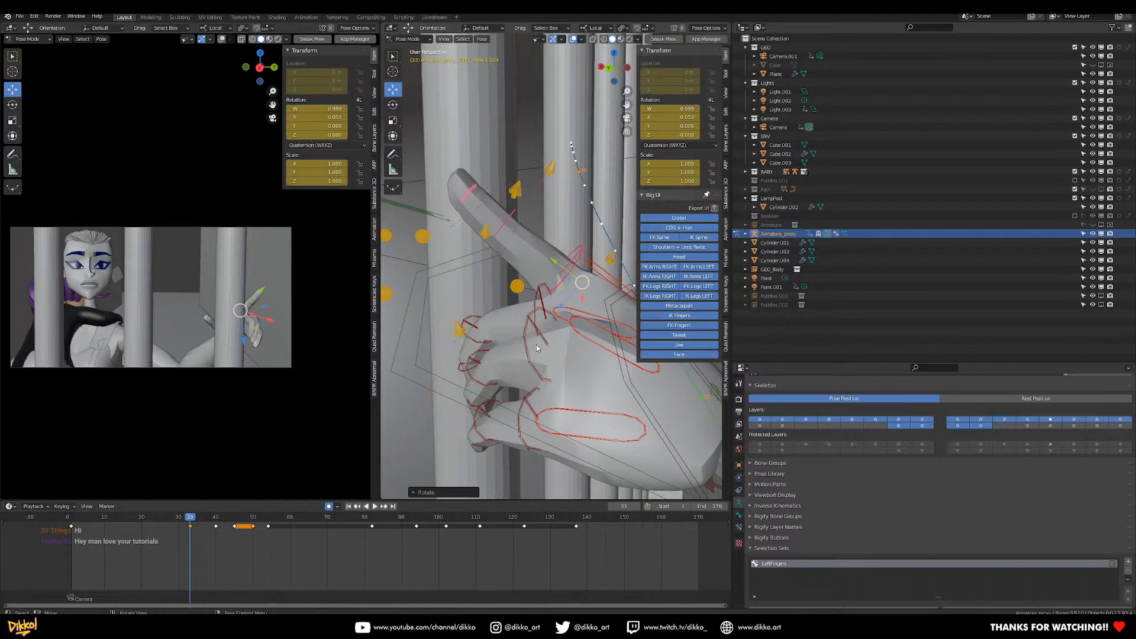
Straighten the middle finger by clearing its joint rotations, then rotate the joints slightly around local X.
middle_click_drag(538, 348, 508, 288)
left_click(504, 286)
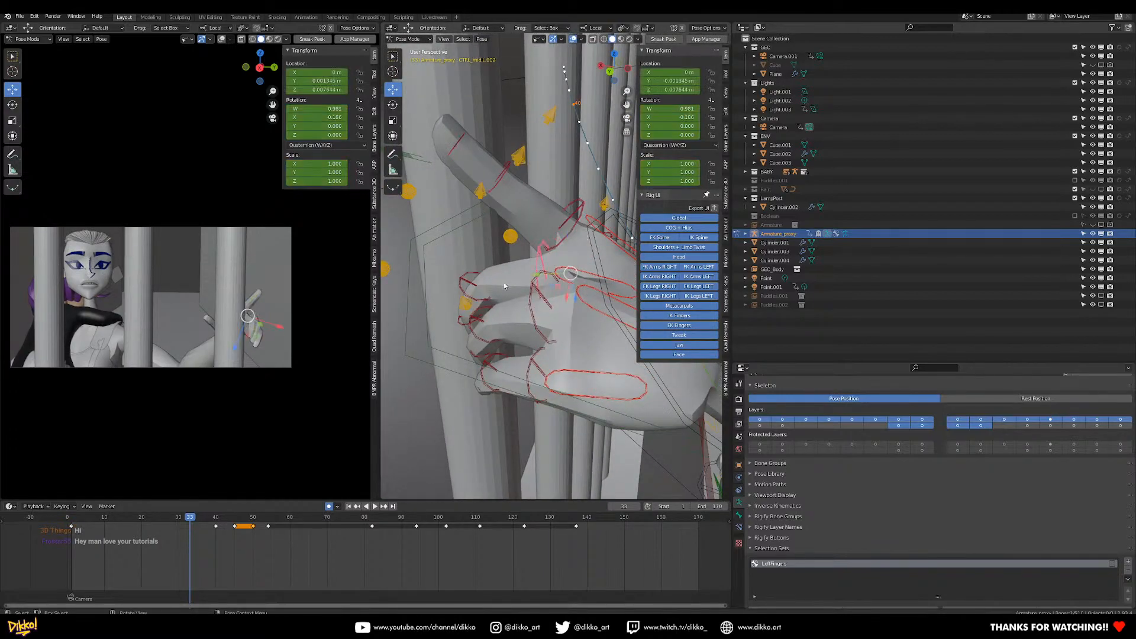
left_click(463, 288)
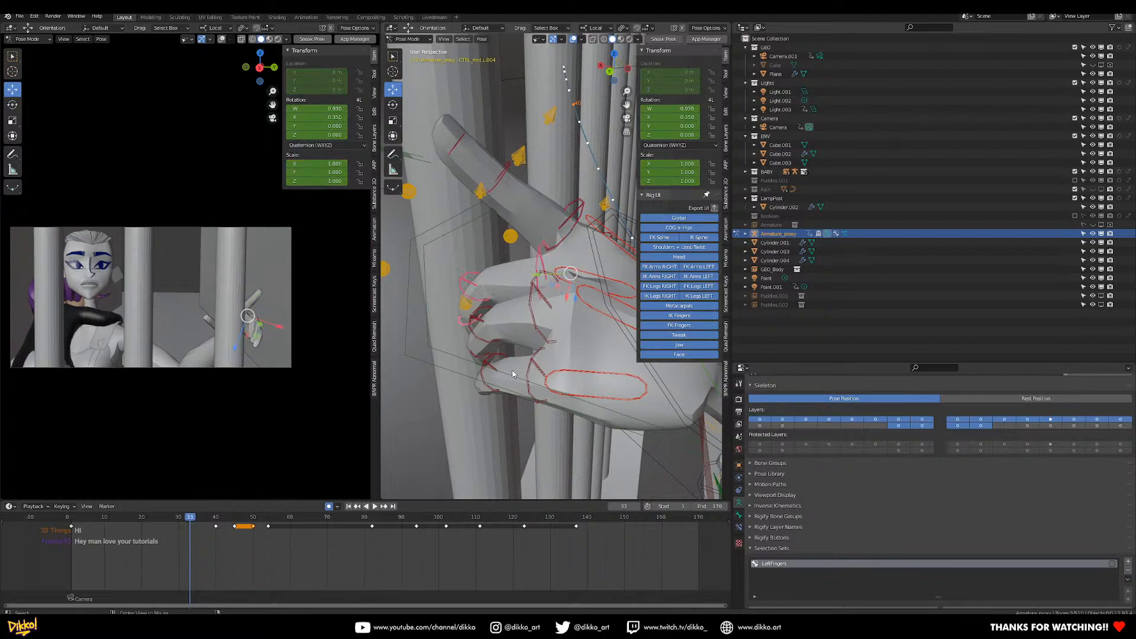
middle_click_drag(513, 374, 533, 367)
key("r")
key("x")
key("x")
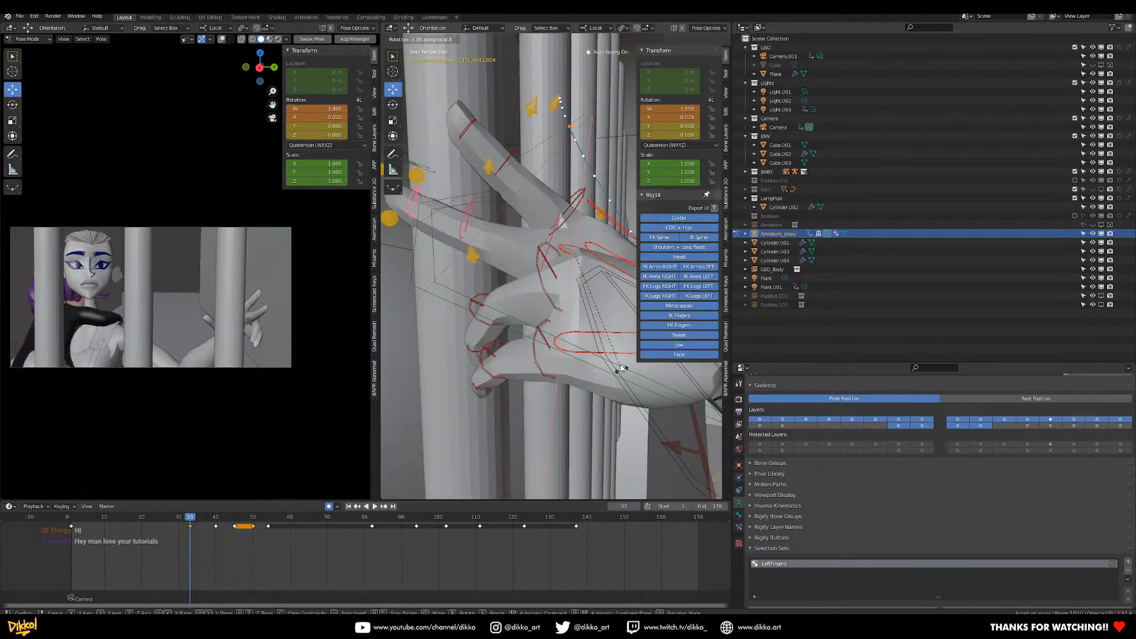
left_click(619, 368)
Select the ring finger's joint controls and clear their rotation to straighten the finger.
left_click(474, 319)
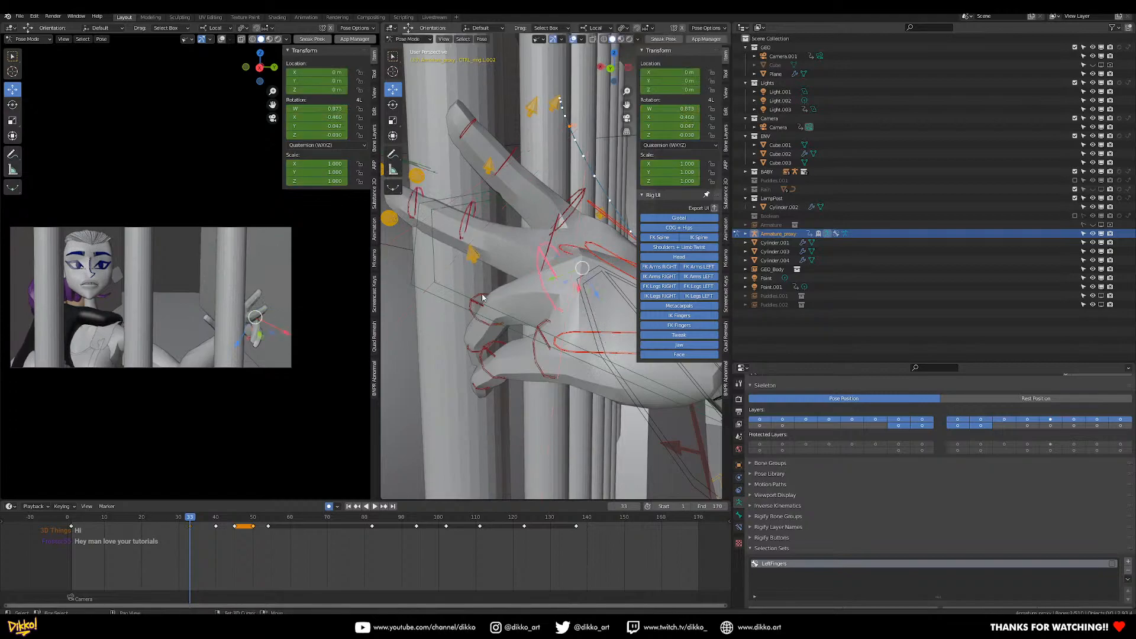
left_click(471, 350)
key("alt+r")
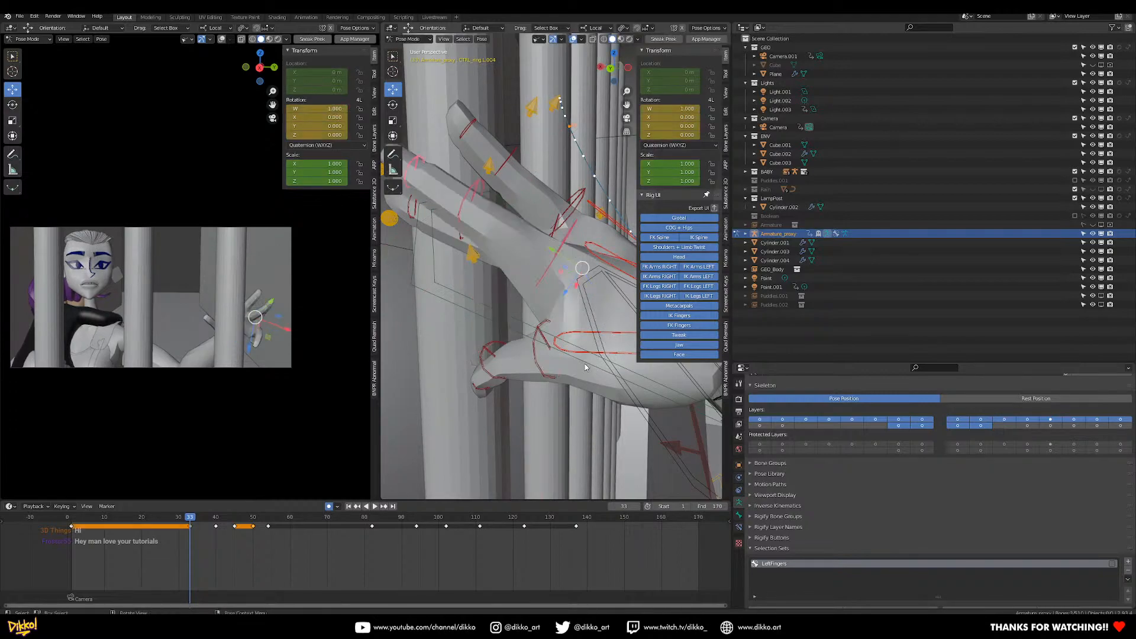
middle_click_drag(592, 360, 635, 367)
key("r")
key("x")
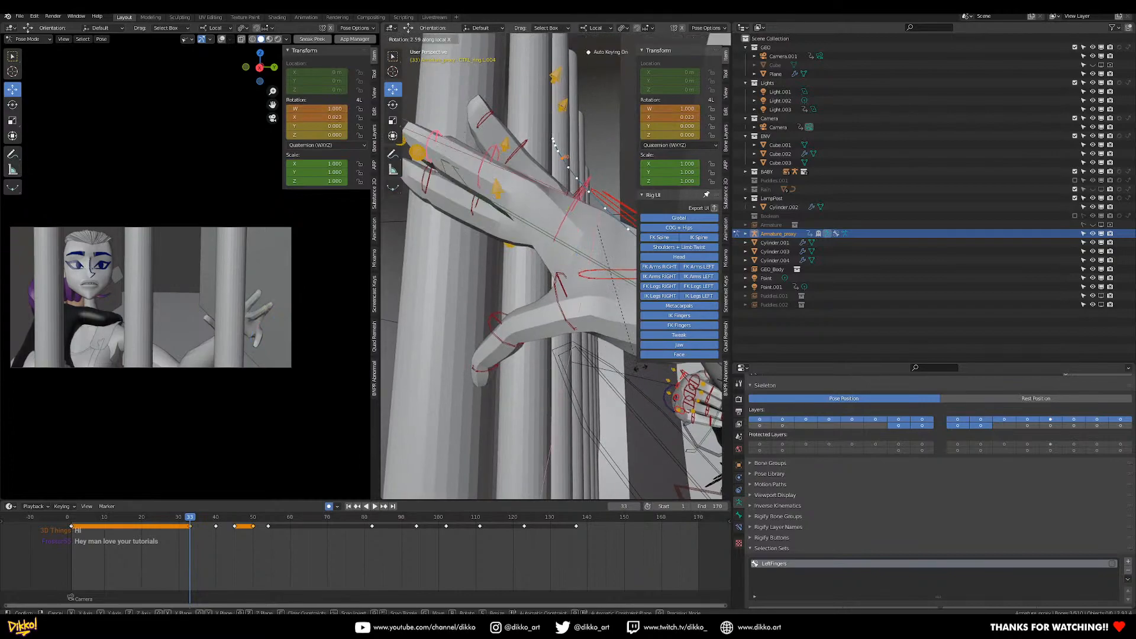
key("Escape")
Rotate the ring finger's joints slightly around local X to give the open finger a natural bend.
mouse_move(560, 298)
middle_mouse_down()
mouse_move(549, 339)
mouse_move(575, 297)
middle_mouse_up()
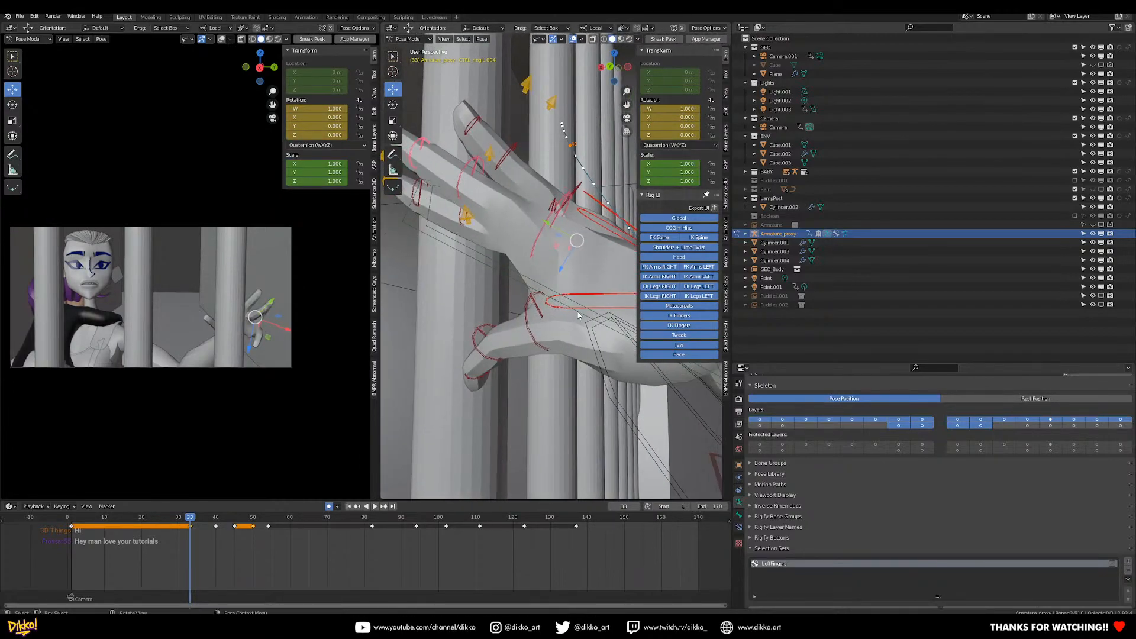
key("r")
key("x")
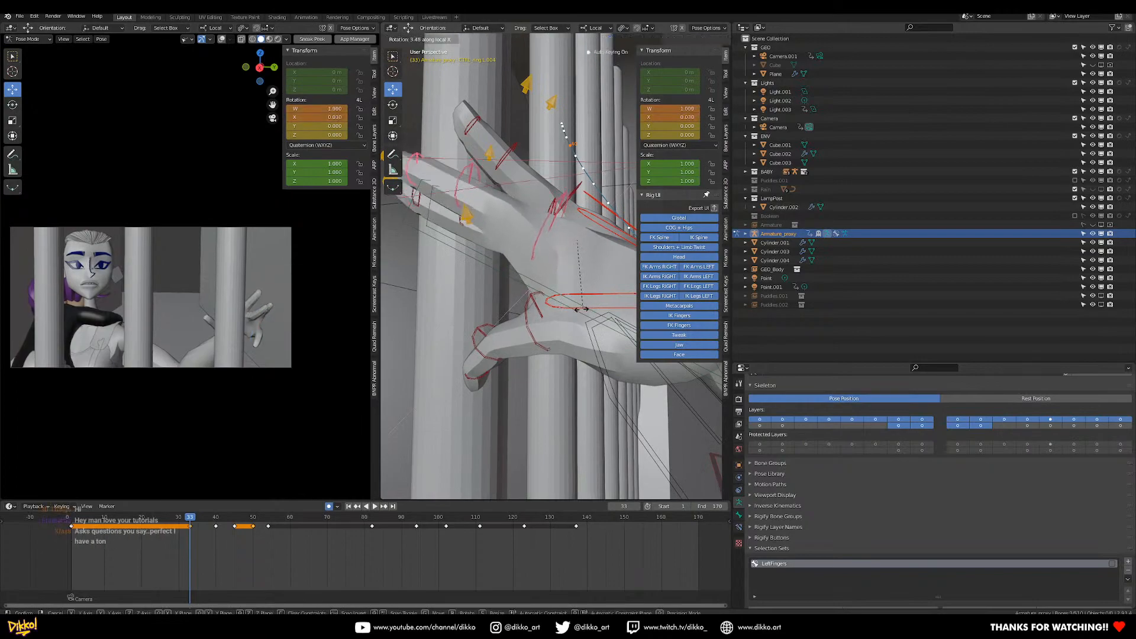
left_click(579, 309)
mouse_move(579, 309)
middle_mouse_down()
mouse_move(561, 322)
mouse_move(558, 346)
mouse_move(549, 323)
mouse_move(595, 276)
mouse_move(584, 289)
middle_mouse_up()
key("r")
key("x")
left_click(600, 270)
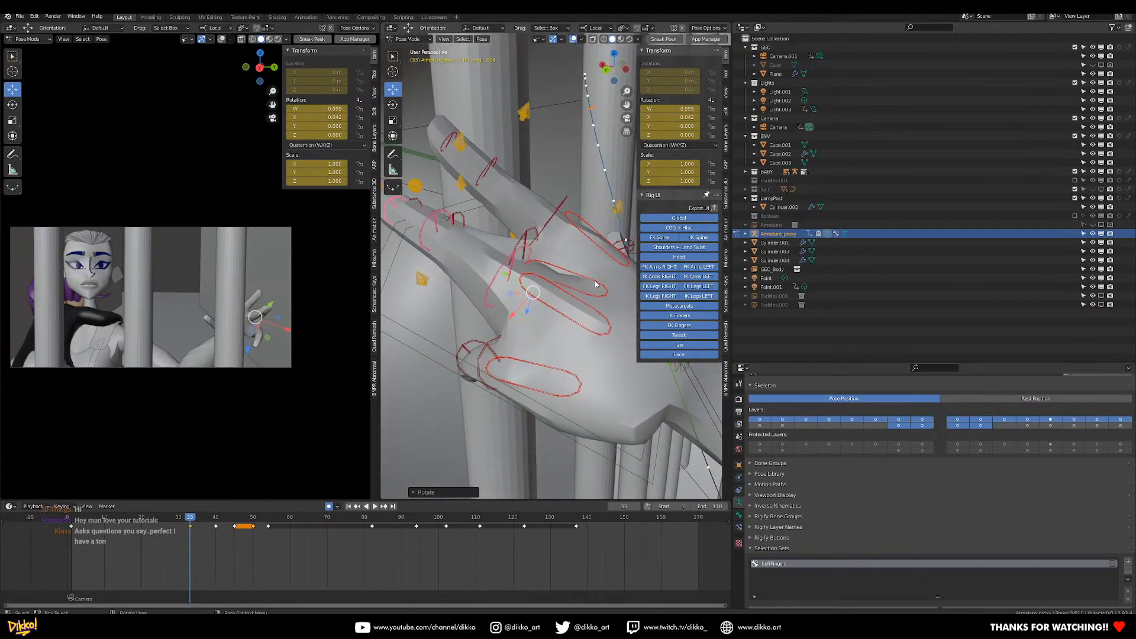
Rotate the ring finger's palm control about 17 degrees around its local X axis.
left_click(595, 284)
left_click(591, 312)
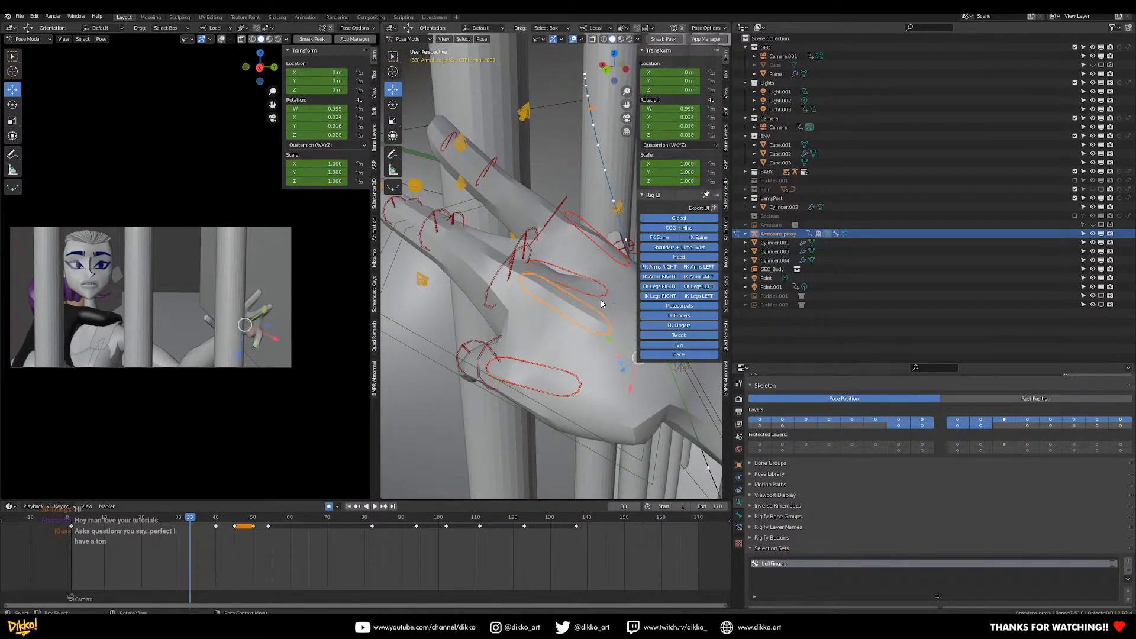
key("r")
key("x")
key("x")
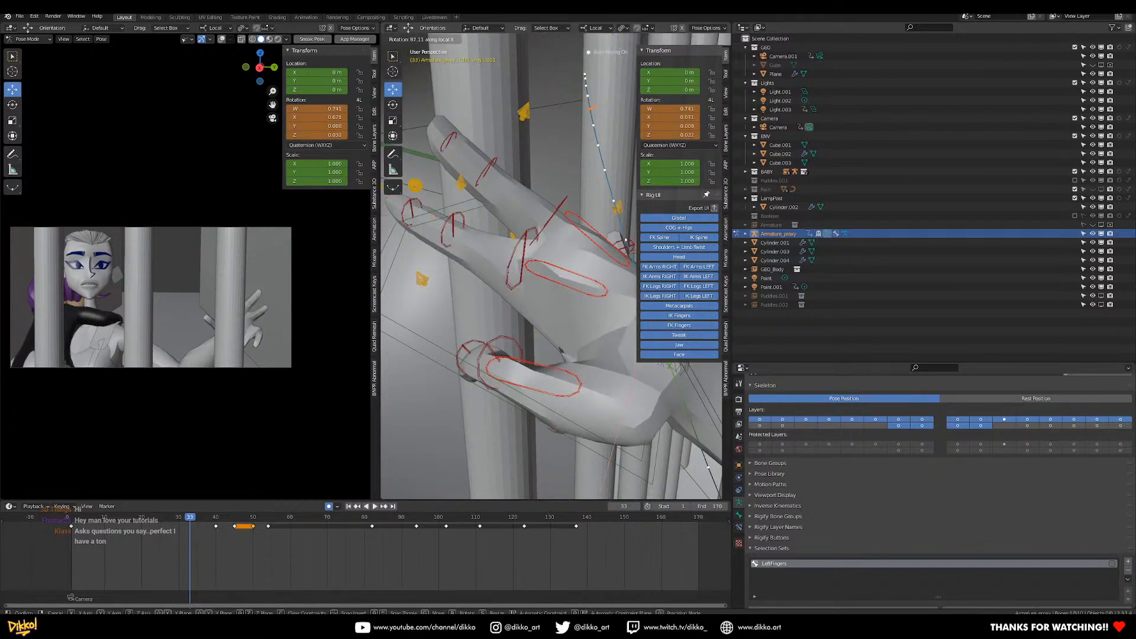
right_click(592, 436)
middle_click_drag(592, 436, 611, 400)
key("r")
key("x")
key("x")
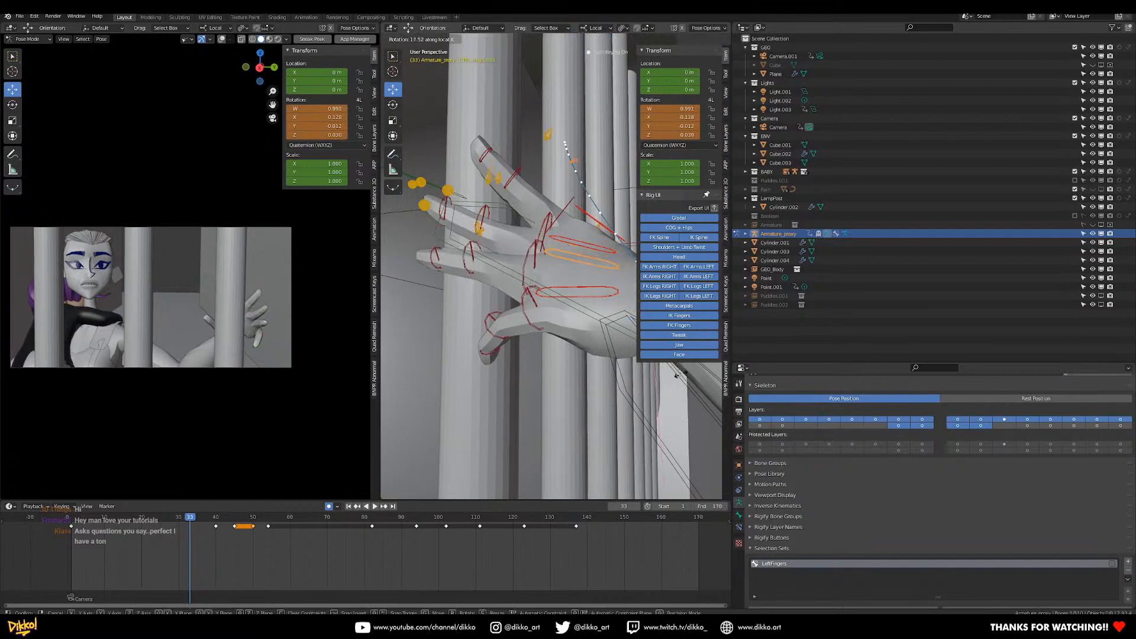
left_click(676, 375)
middle_click_drag(676, 376, 497, 293)
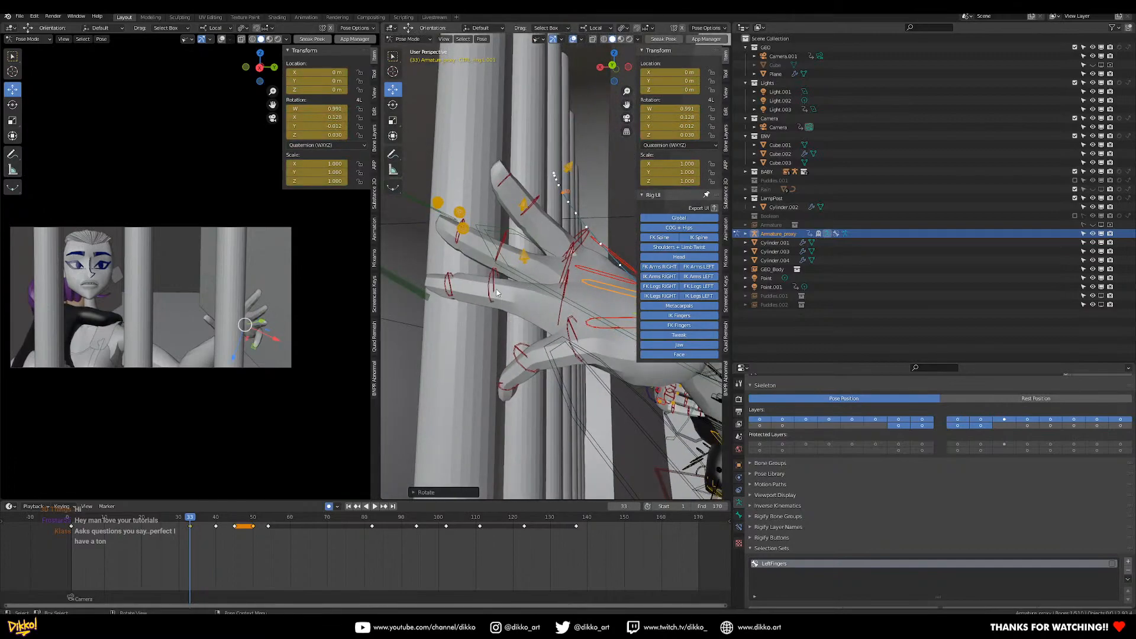
Rotate the ring finger's outer joints slightly around local X to refine the finger's bend.
left_click(496, 281)
left_click(450, 283)
key("r")
key("x")
key("x")
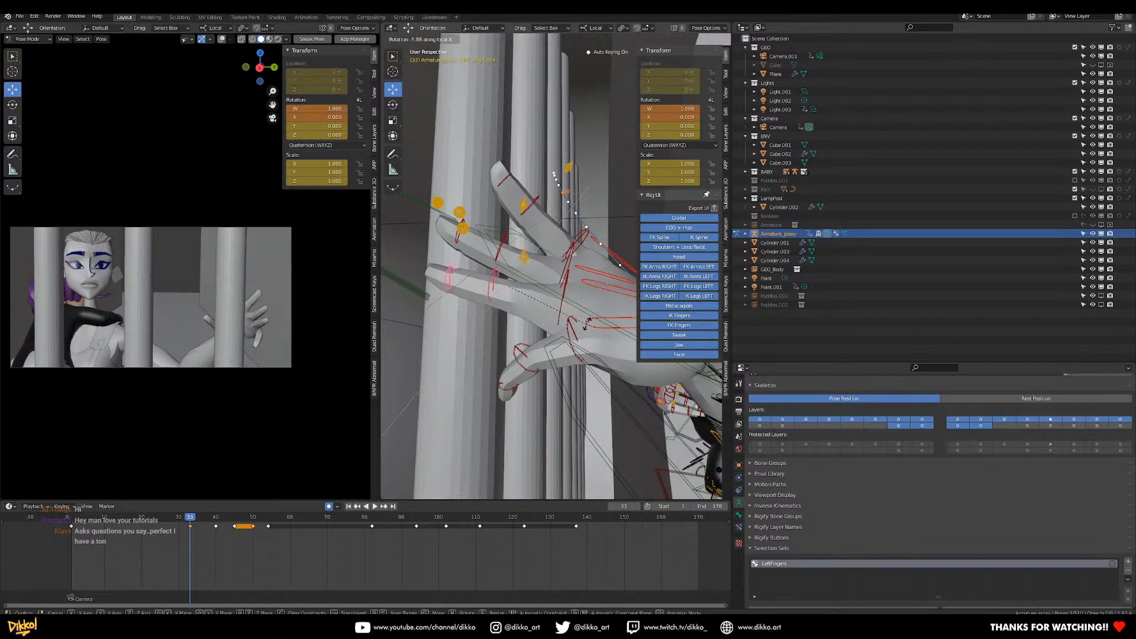
left_click(583, 320)
mouse_move(583, 320)
middle_mouse_down()
mouse_move(548, 324)
mouse_move(577, 316)
mouse_move(593, 330)
middle_mouse_up()
key("r")
key("x")
key("x")
left_click(582, 310)
Straighten the pinky by clearing its joint rotations, and bend the joints slightly around local X.
left_click(592, 328)
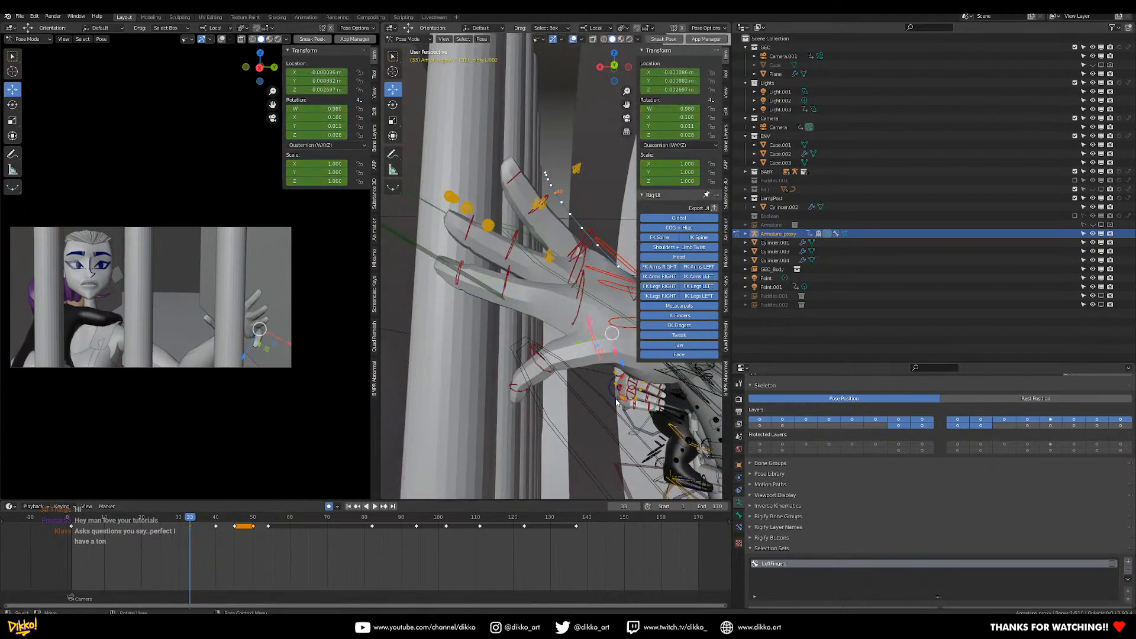
left_click(516, 388)
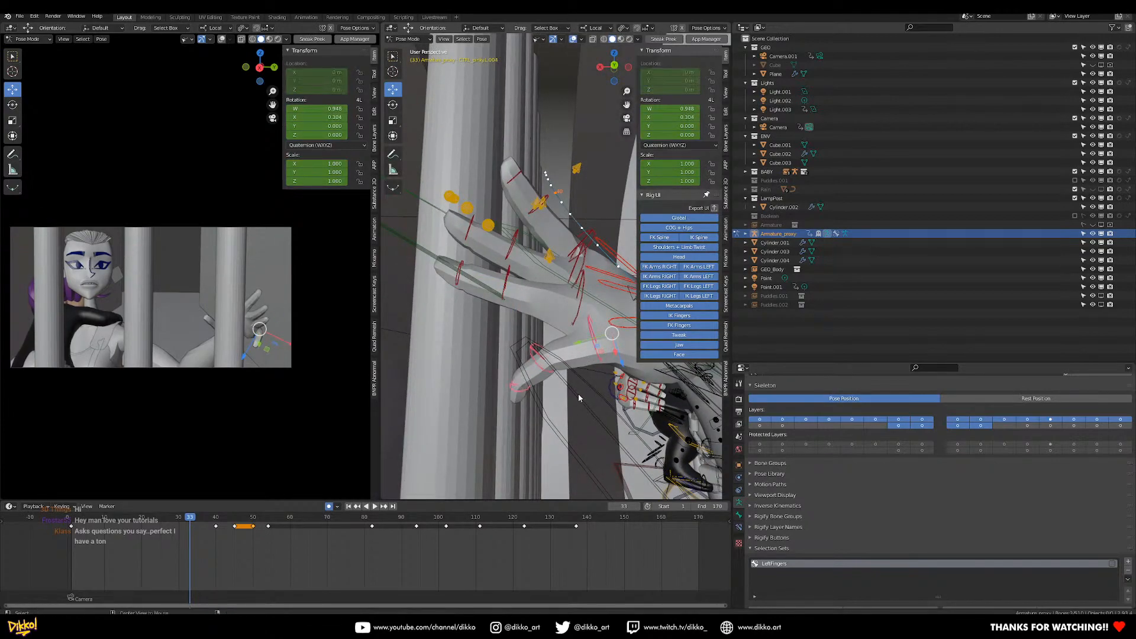
key("alt+r")
middle_click_drag(577, 352, 596, 394)
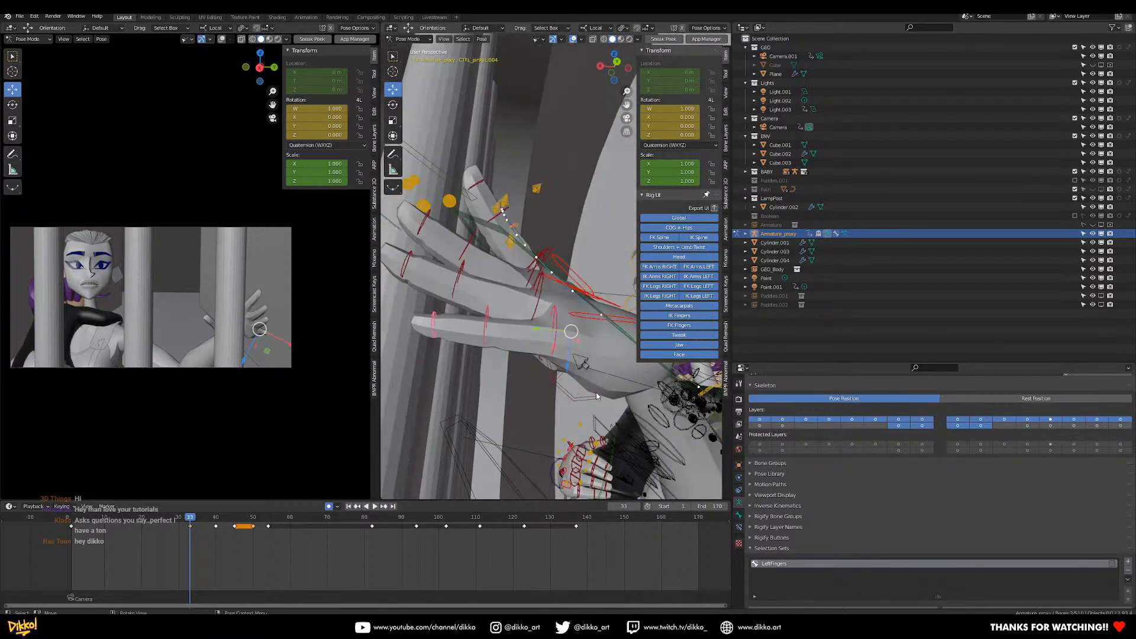
key("r")
key("x")
key("x")
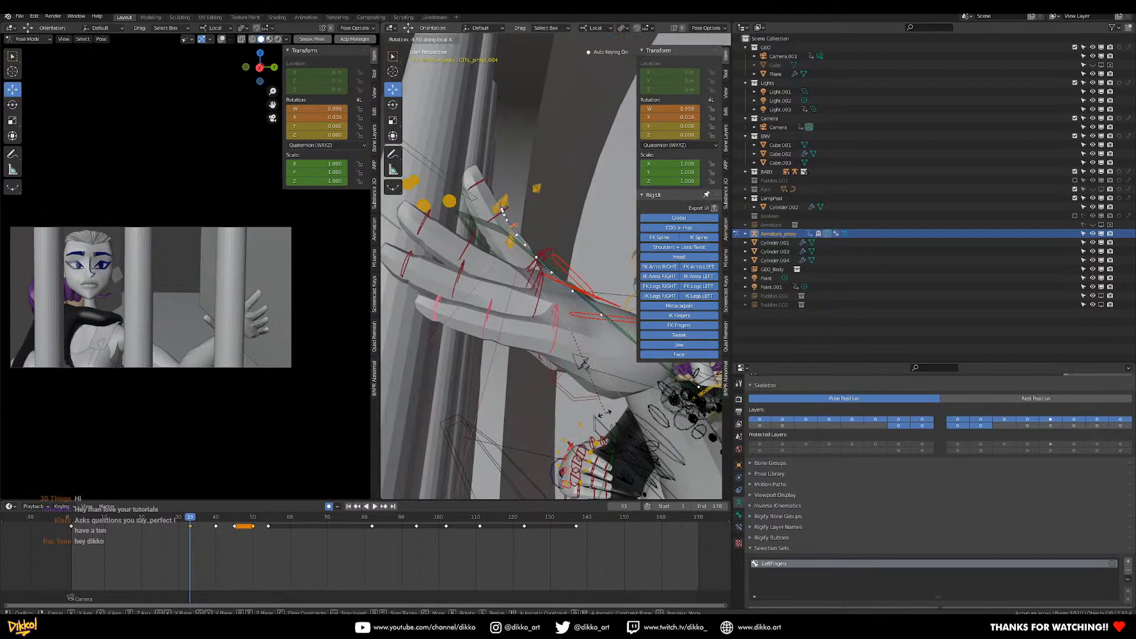
left_click(596, 400)
Rotate the palm controls of the ring finger and the pinky slightly to adjust the curve of the hand.
middle_click_drag(597, 399, 545, 322)
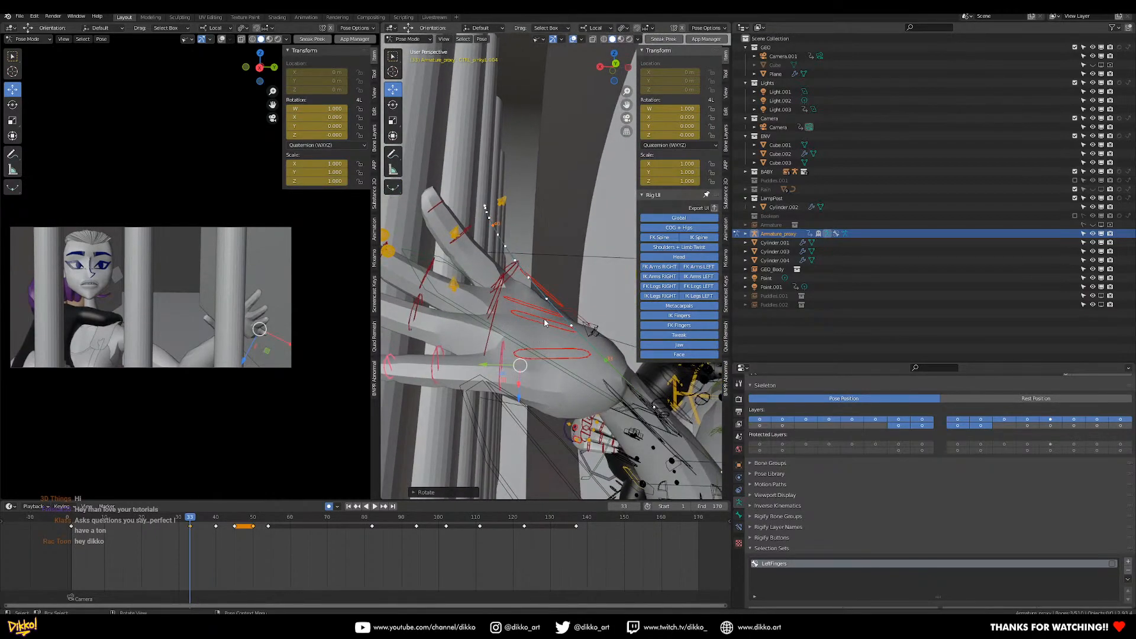
left_click(545, 322)
key("r")
key("x")
key("x")
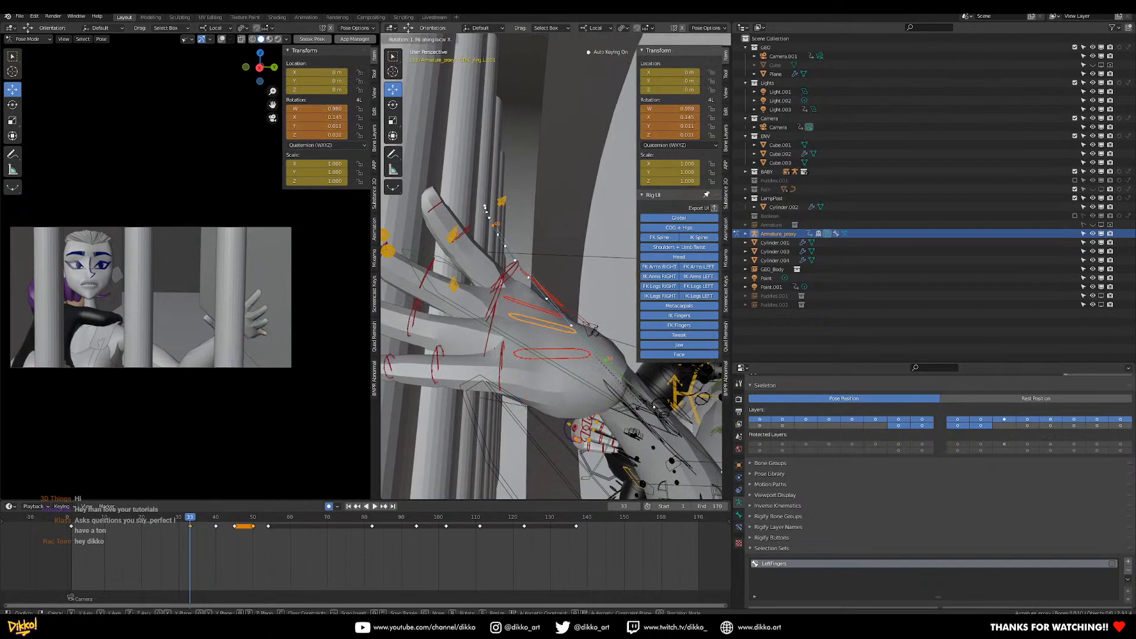
left_click(622, 400)
left_click(553, 359)
key("r")
key("x")
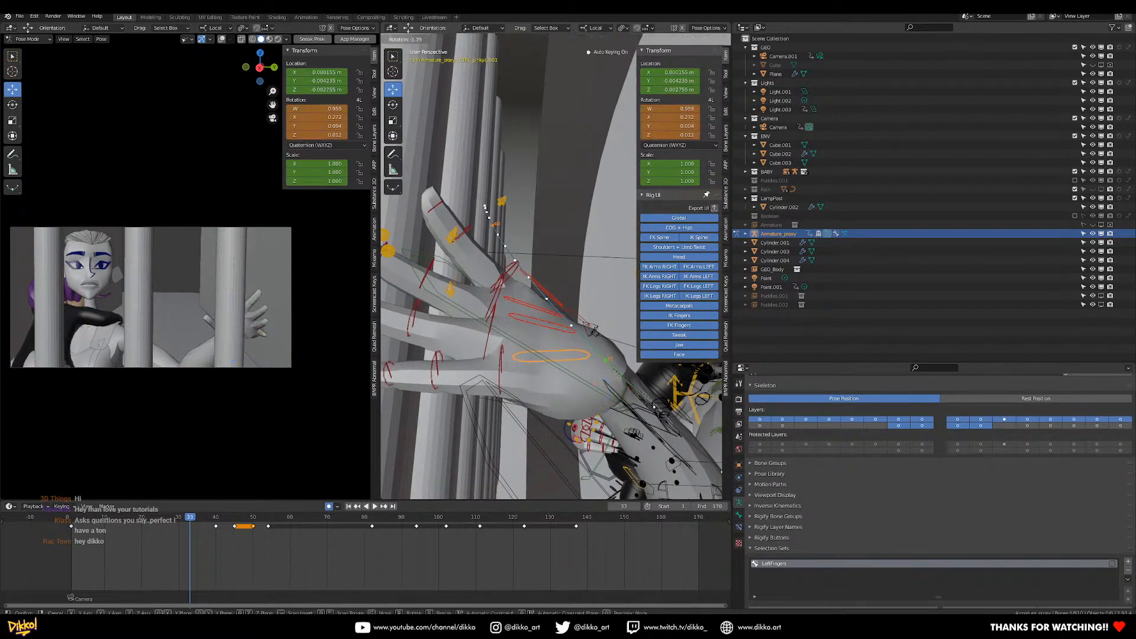
left_click(586, 379)
Try a further free rotation of the pinky's palm control and undo it.
middle_click_drag(586, 379, 572, 329)
key("r")
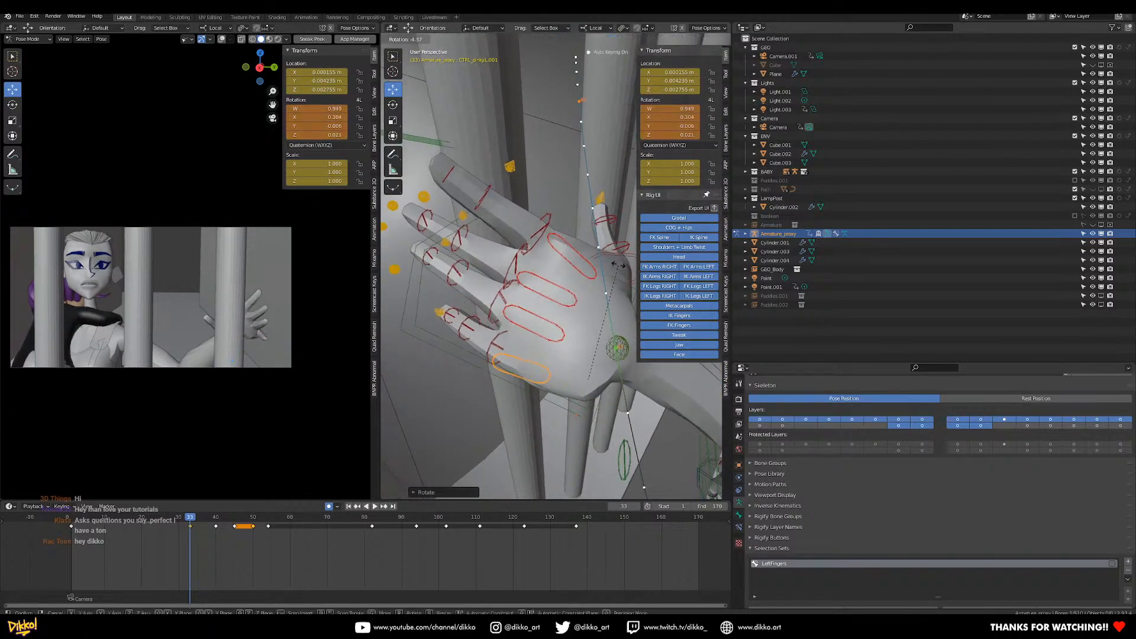
left_click(605, 288)
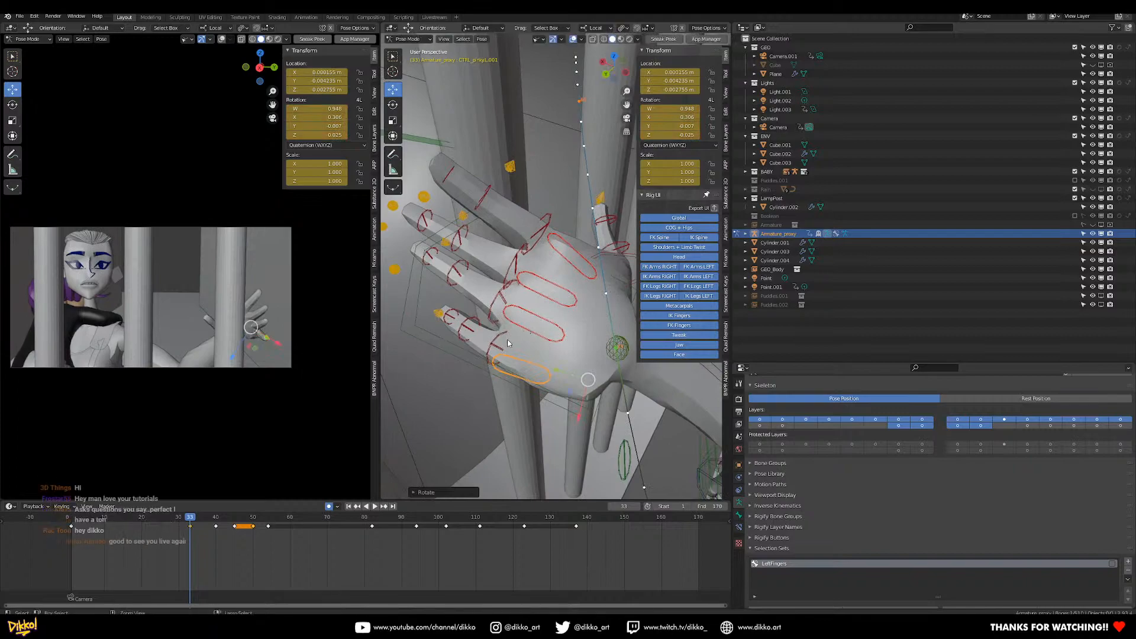
key("ctrl+z")
Spread the pinky by rotating its base joint around local Z.
left_click(502, 339)
key("r")
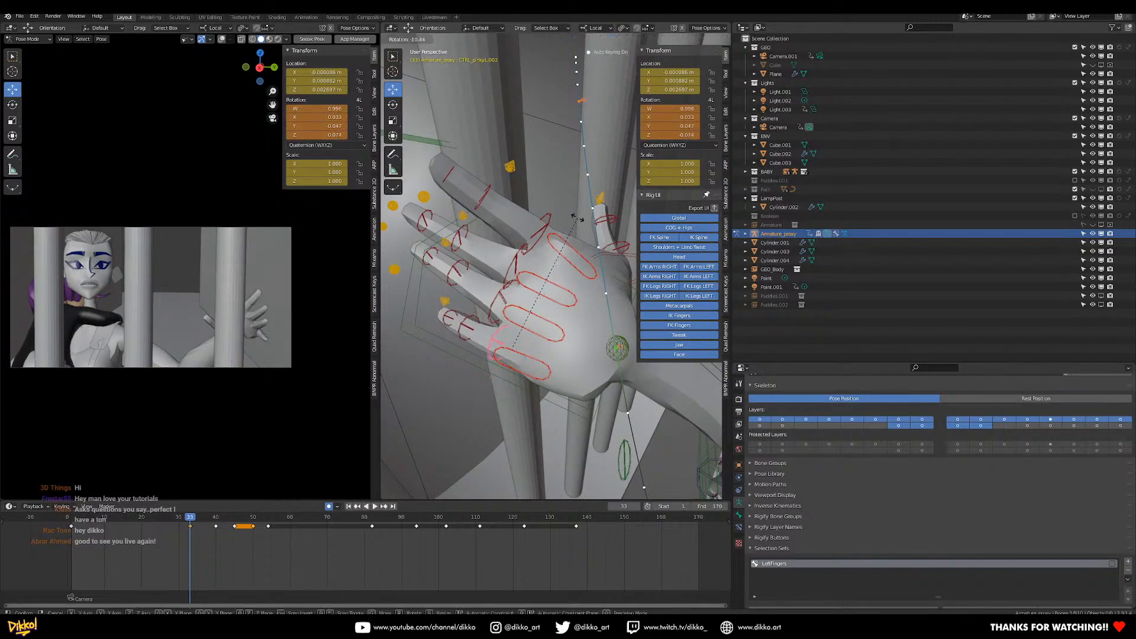
key("z")
key("z")
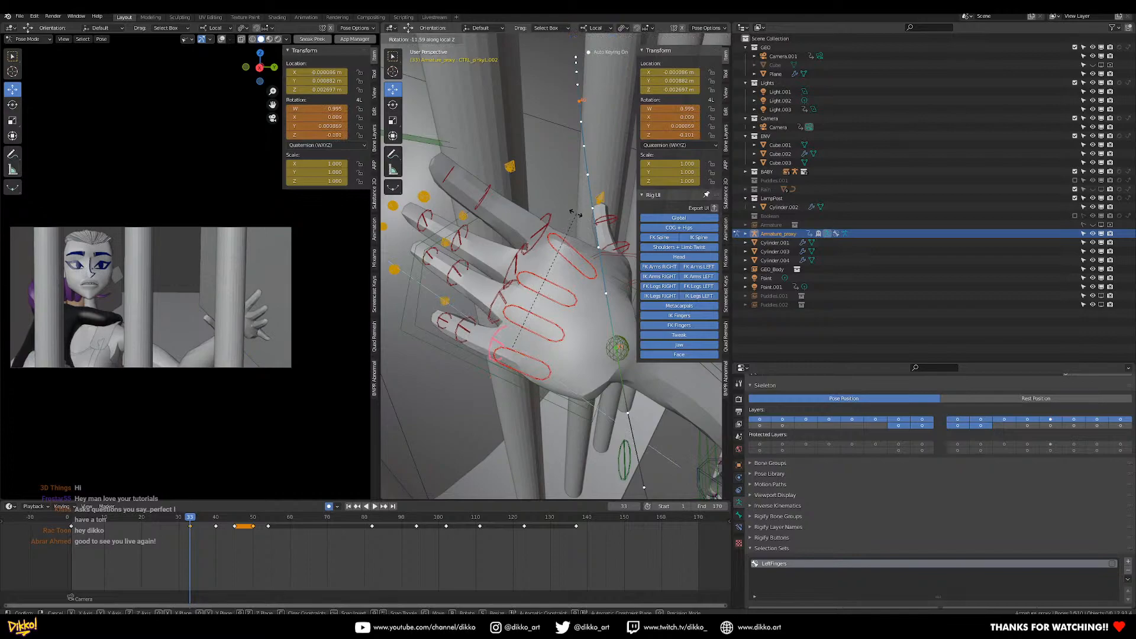
left_click(570, 206)
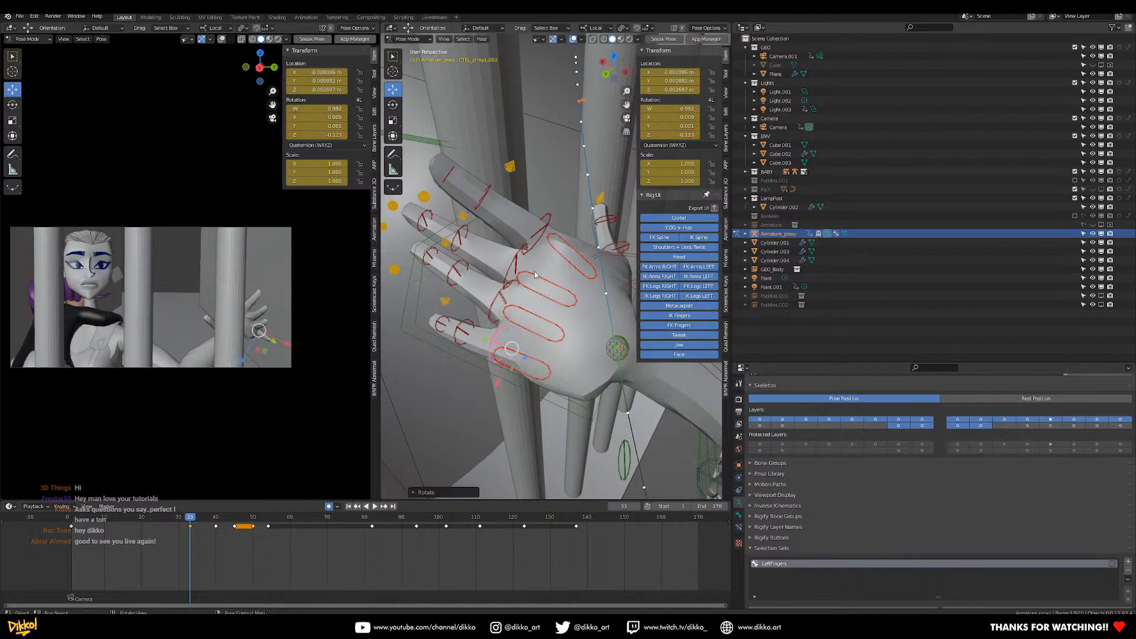
Adjust the ring finger's sideways spread by rotating its base joint around local Z.
left_click(540, 292)
key("r")
key("z")
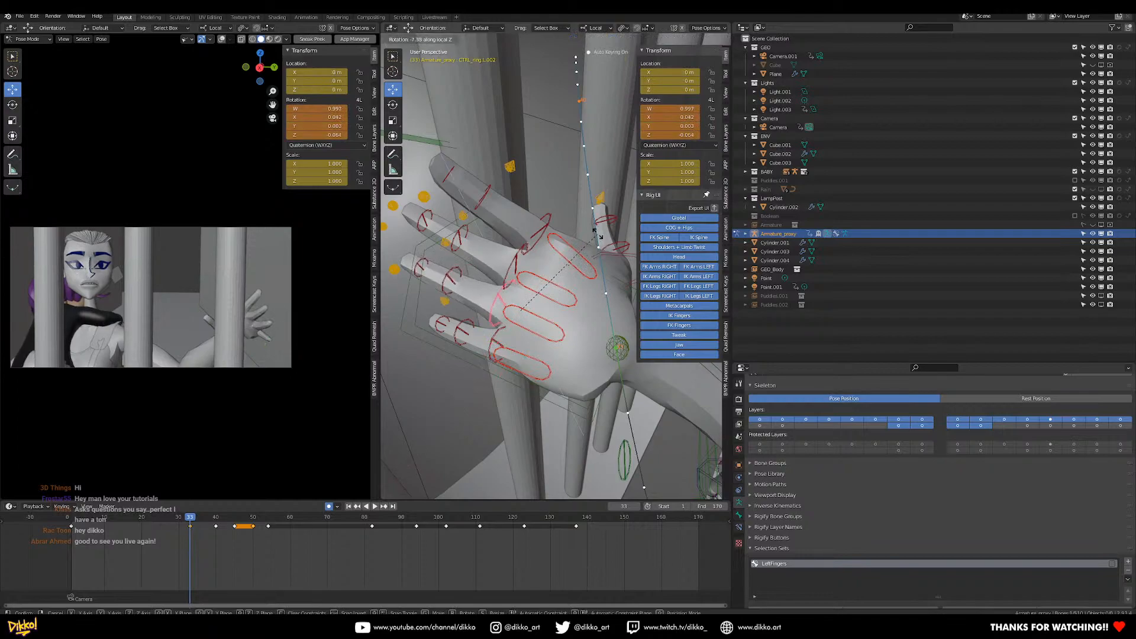
left_click(531, 259)
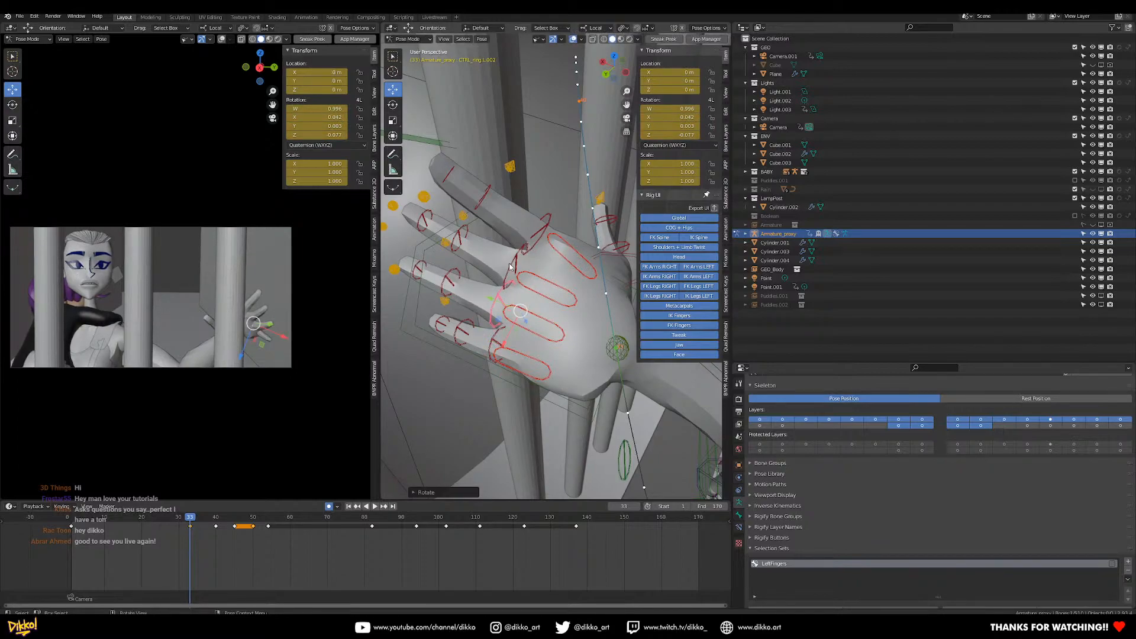
Adjust the middle finger's spacing by rotating its base joint around local Z and correcting it by a few degrees.
left_click(511, 266)
key("r")
key("z")
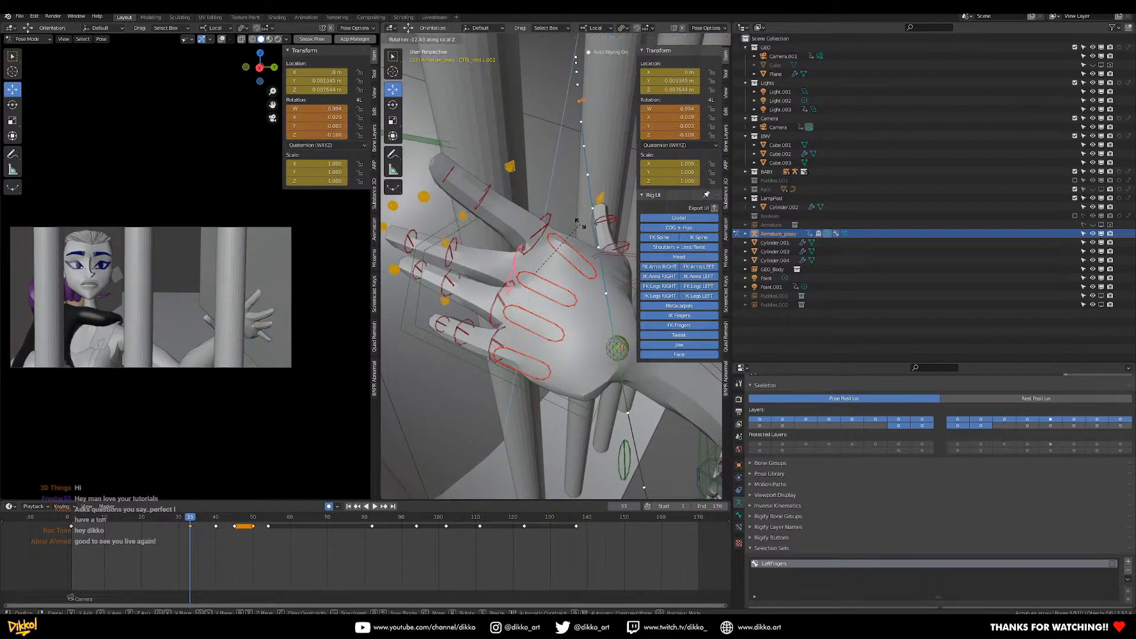
left_click(551, 233)
middle_click_drag(552, 233, 609, 247)
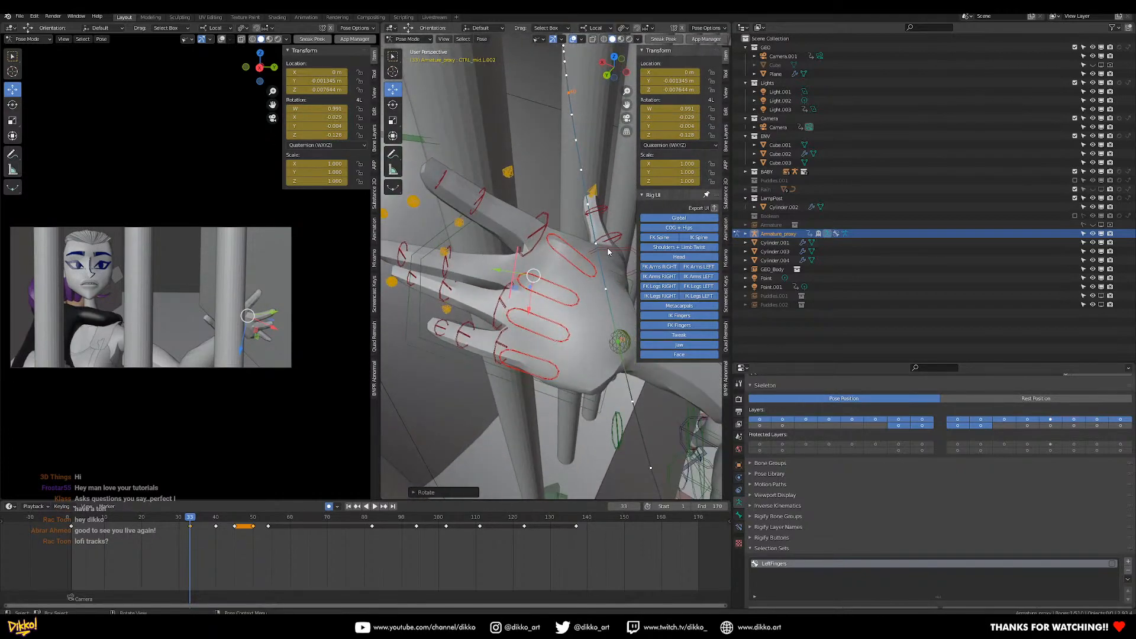
key("r")
key("z")
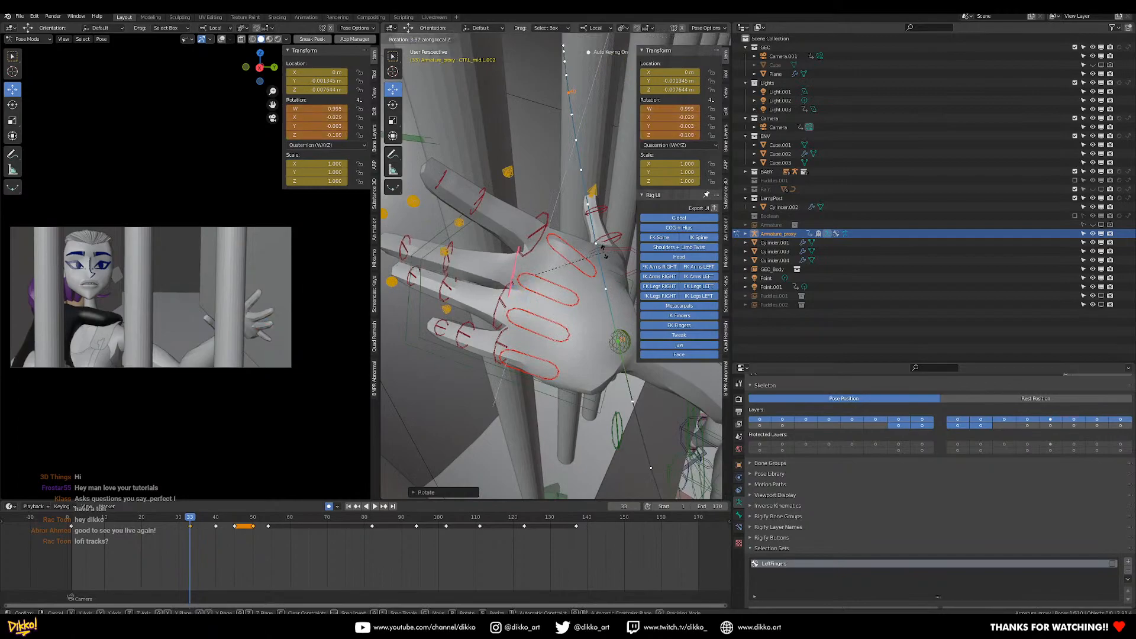
left_click(604, 248)
Select the joint controls of the left index finger and thumb together.
left_click(546, 233)
middle_click_drag(545, 233, 468, 319)
left_click_drag(592, 269, 565, 324)
middle_click_drag(454, 298, 496, 283)
left_click(449, 246, "shift")
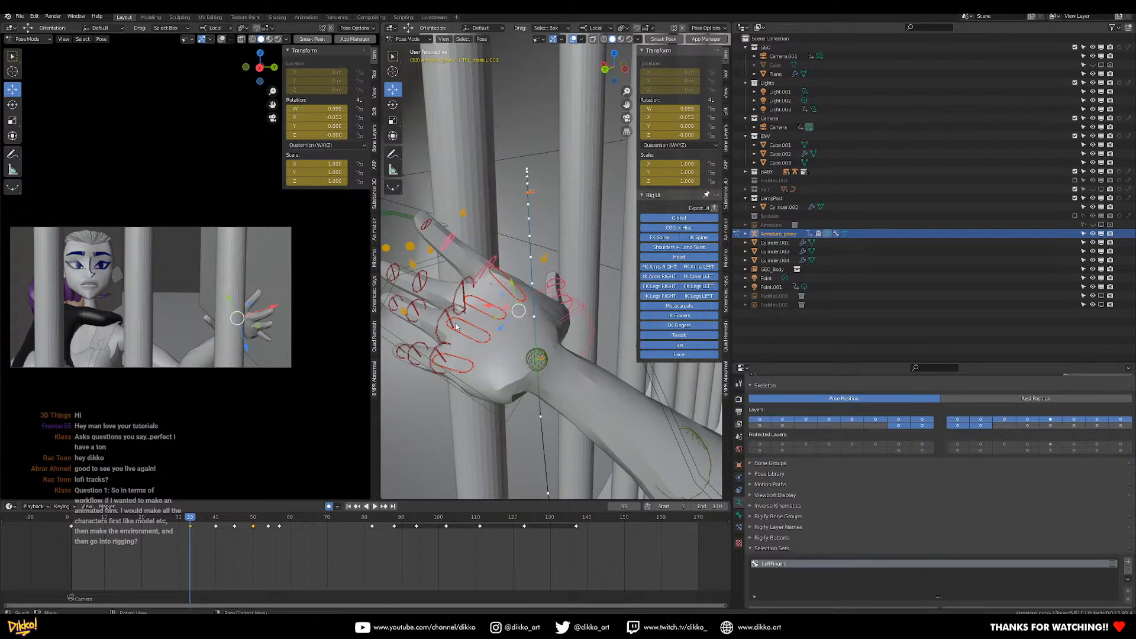
middle_click_drag(481, 305, 496, 271)
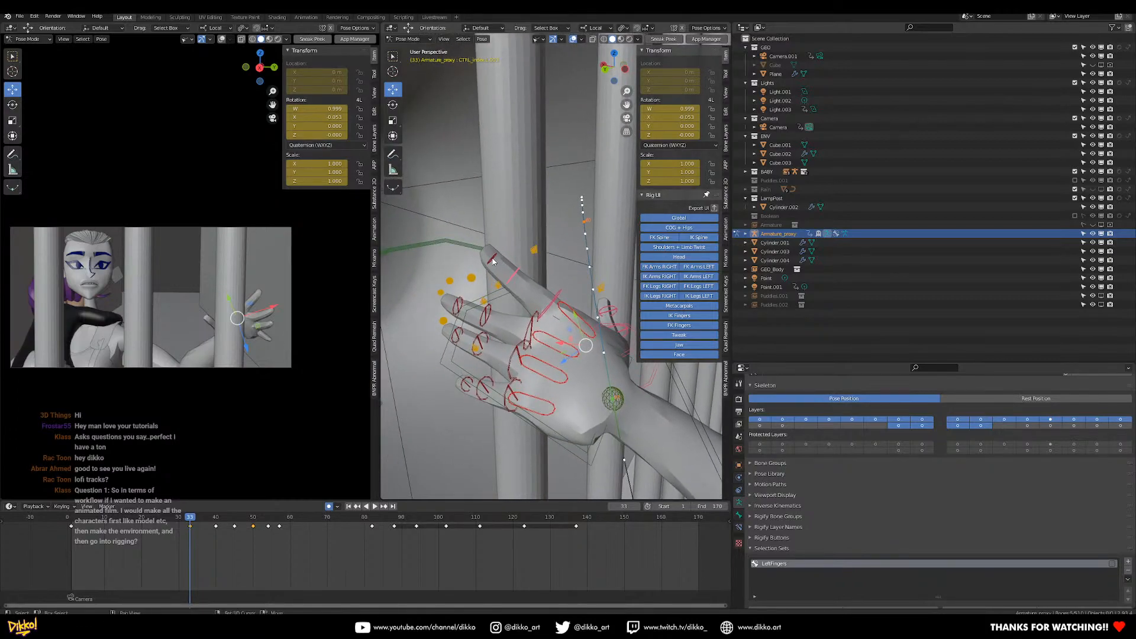
scroll(489, 318, "up", 2)
Add all joint controls of the middle finger, ring finger and pinky to the selection.
middle_click_drag(476, 348, 501, 298)
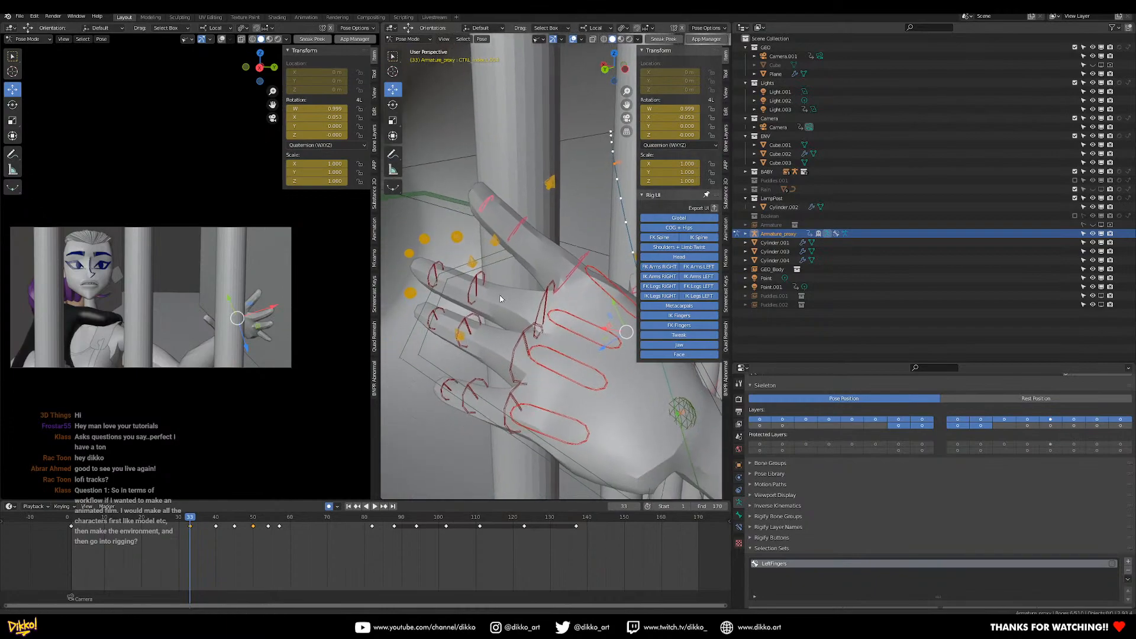
left_click(462, 283, "shift")
left_click(442, 311, "shift")
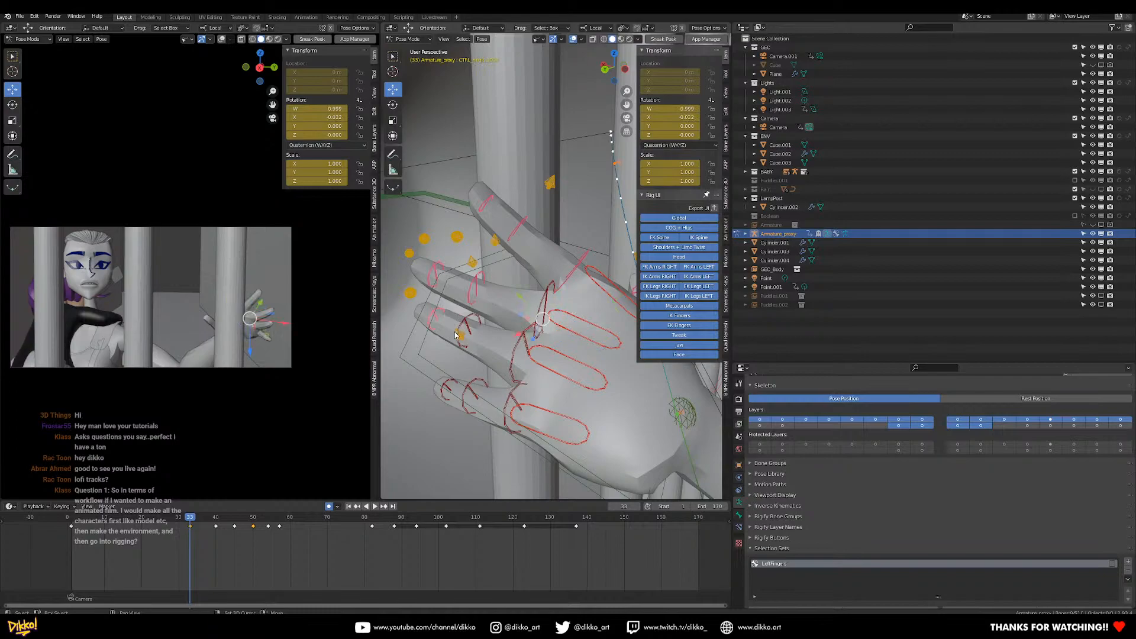
left_click(472, 331, "shift")
left_click(520, 339, "shift")
left_click(517, 395, "shift")
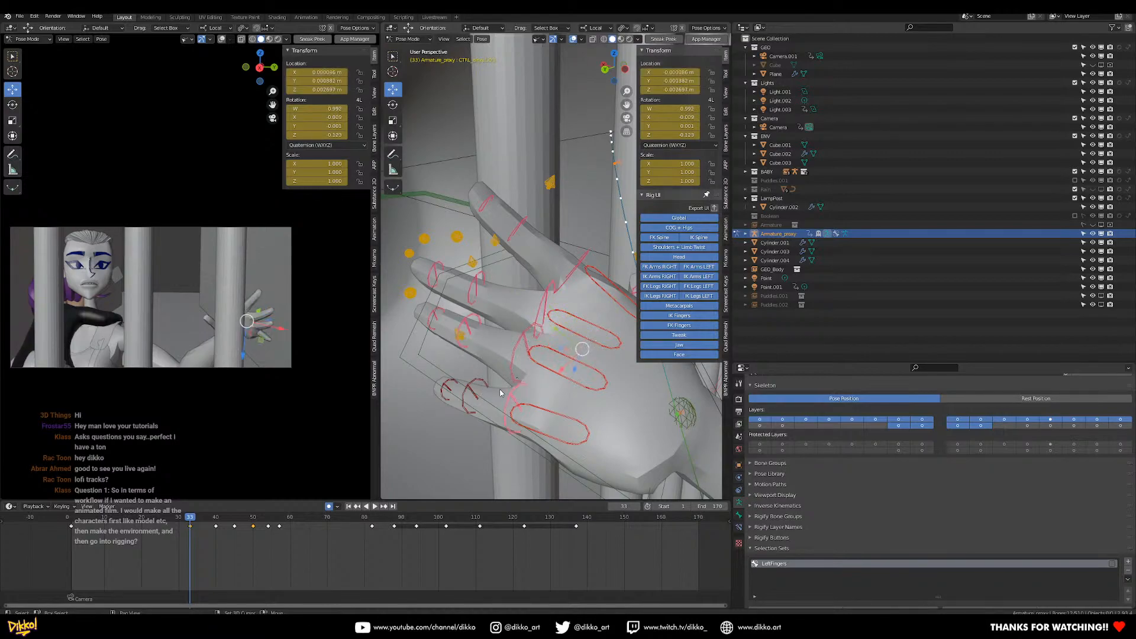
left_click(454, 388, "shift")
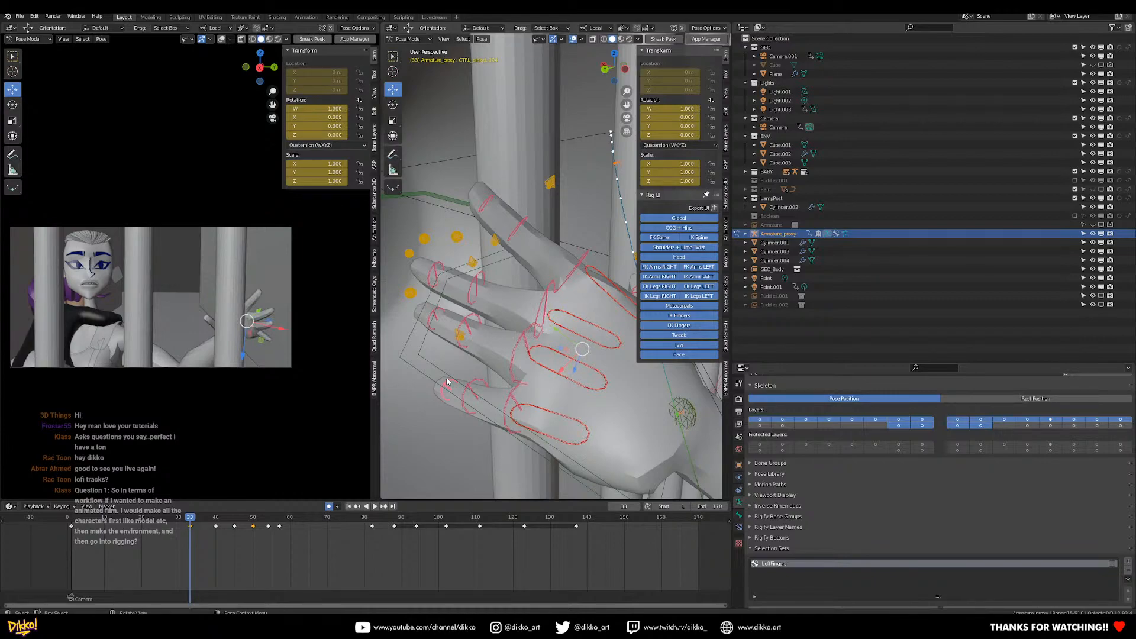
Copy the open-hand pose of the selected finger controls with Copy Pose.
key("ctrl+c")
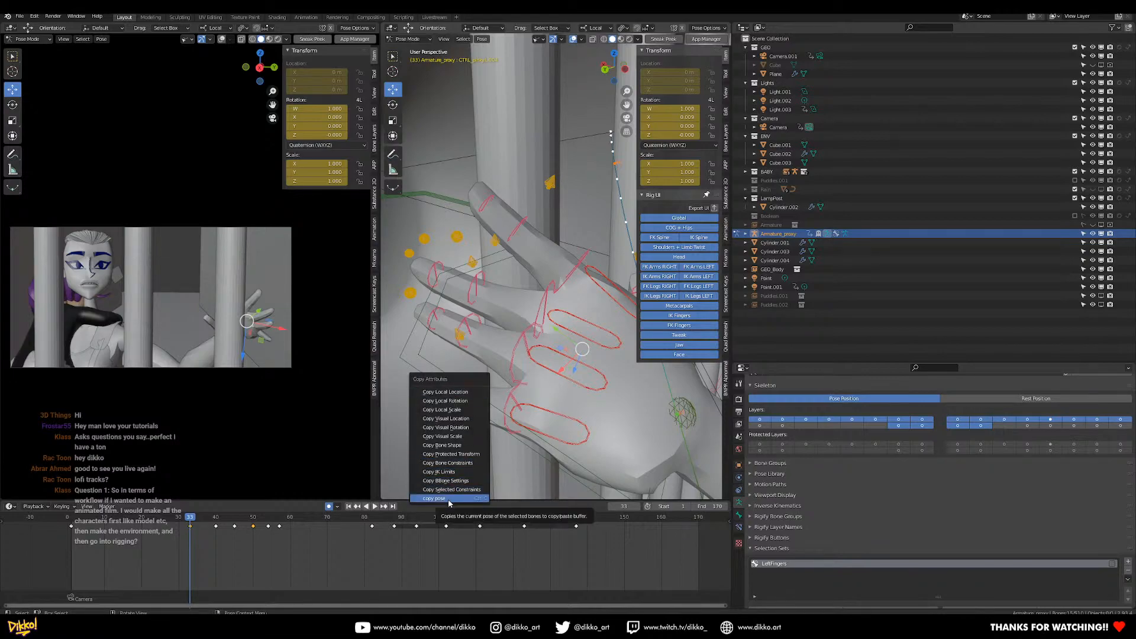
left_click(449, 499)
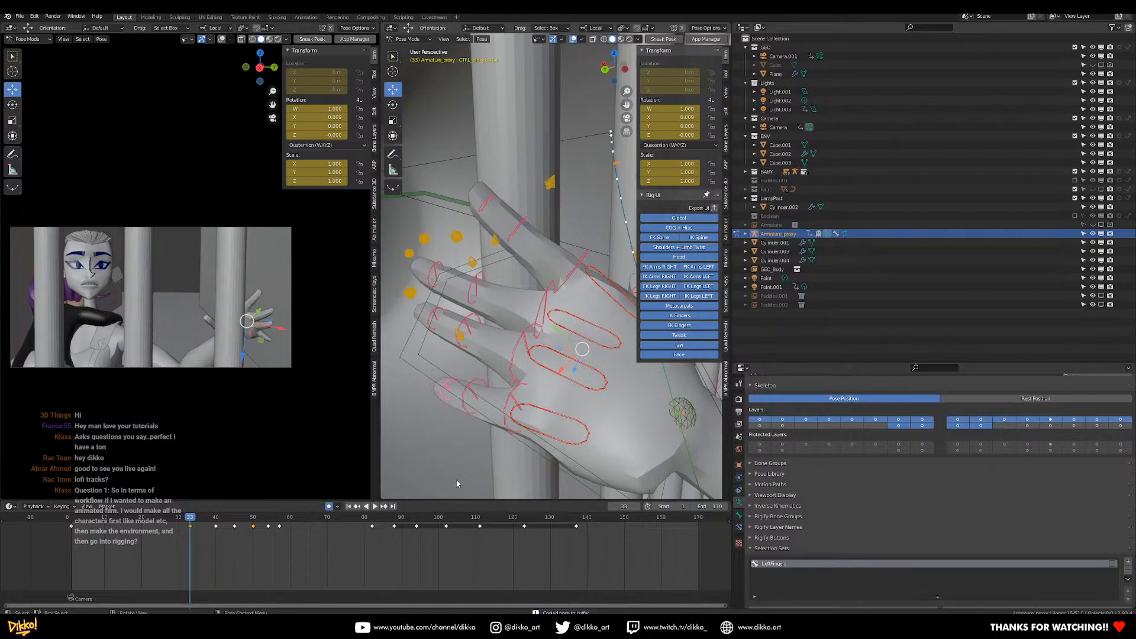
key("ctrl+c")
left_click(520, 390)
middle_click_drag(541, 403, 499, 383)
key("ctrl+c")
left_click(582, 409)
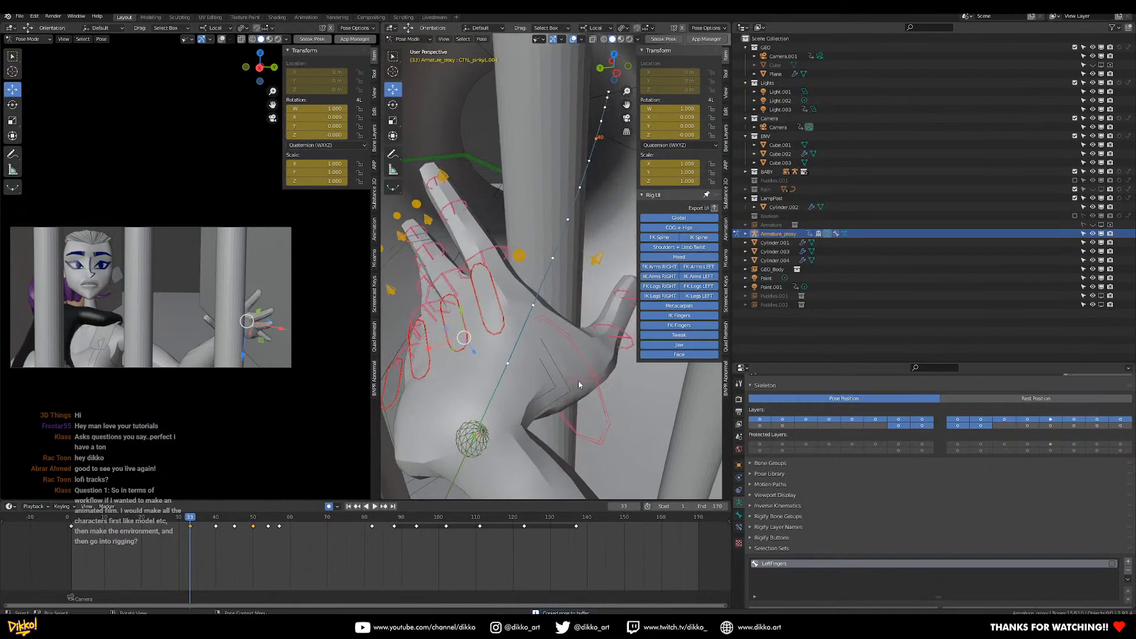
Add the thumb's base control to the selected finger controls and copy the complete hand pose.
left_click(599, 386)
right_click(553, 380)
left_click(553, 378)
middle_click_drag(479, 401, 517, 417)
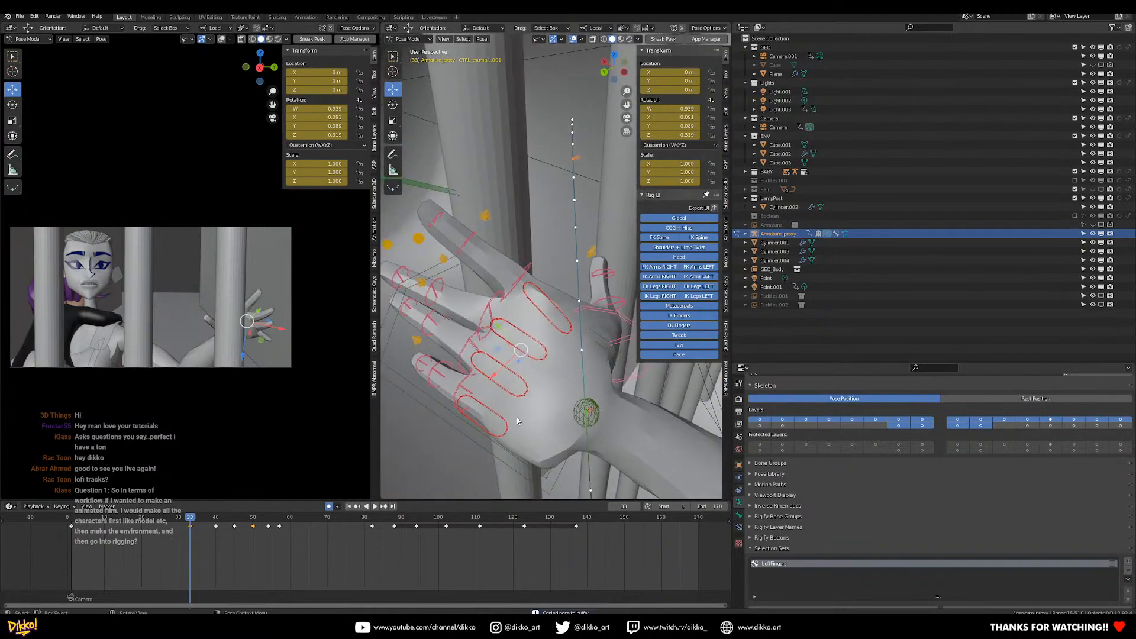
key("ctrl+c")
left_click(516, 417)
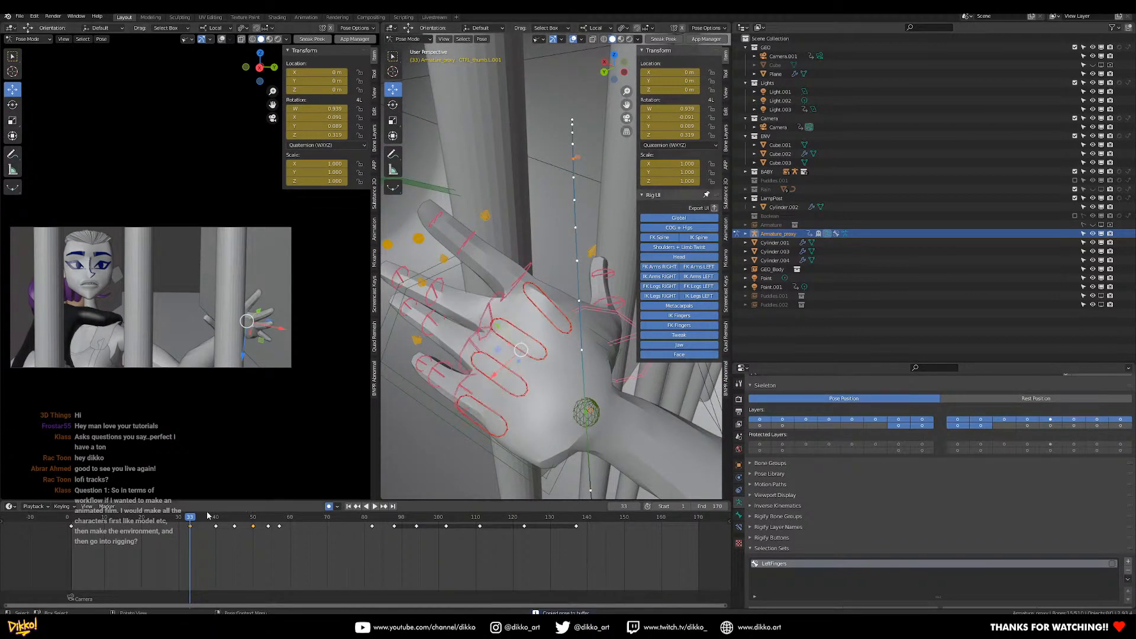
Play back the start of the grab and stop at frame 40 to inspect the left hand.
left_click_drag(186, 523, 112, 530)
key("space")
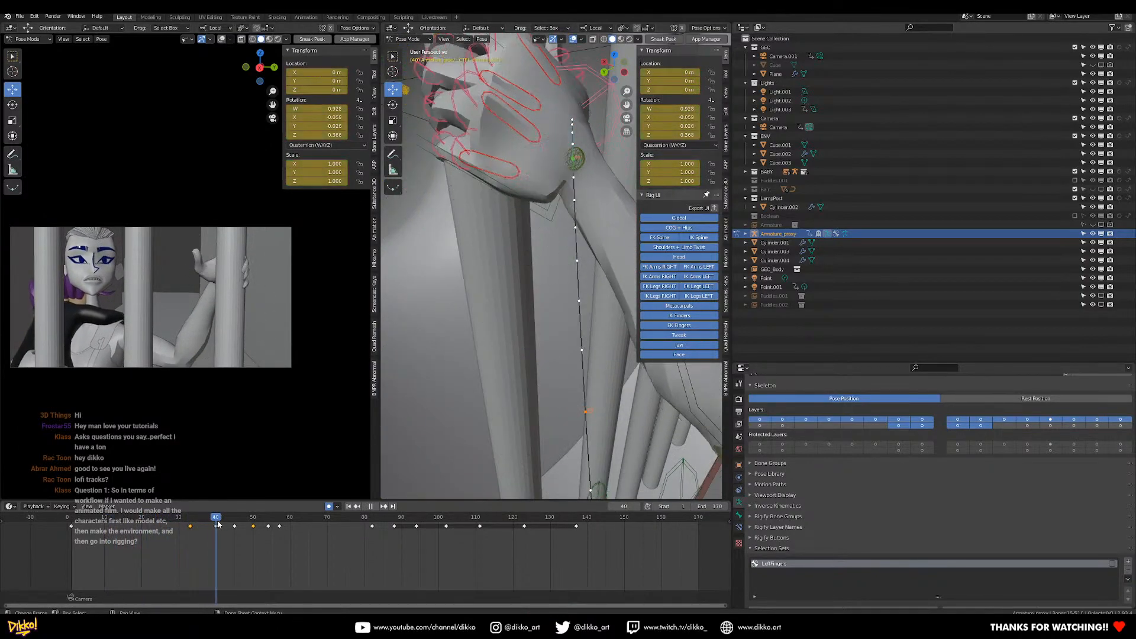
left_click_drag(218, 521, 218, 523)
middle_click_drag(509, 241, 549, 328, "shift")
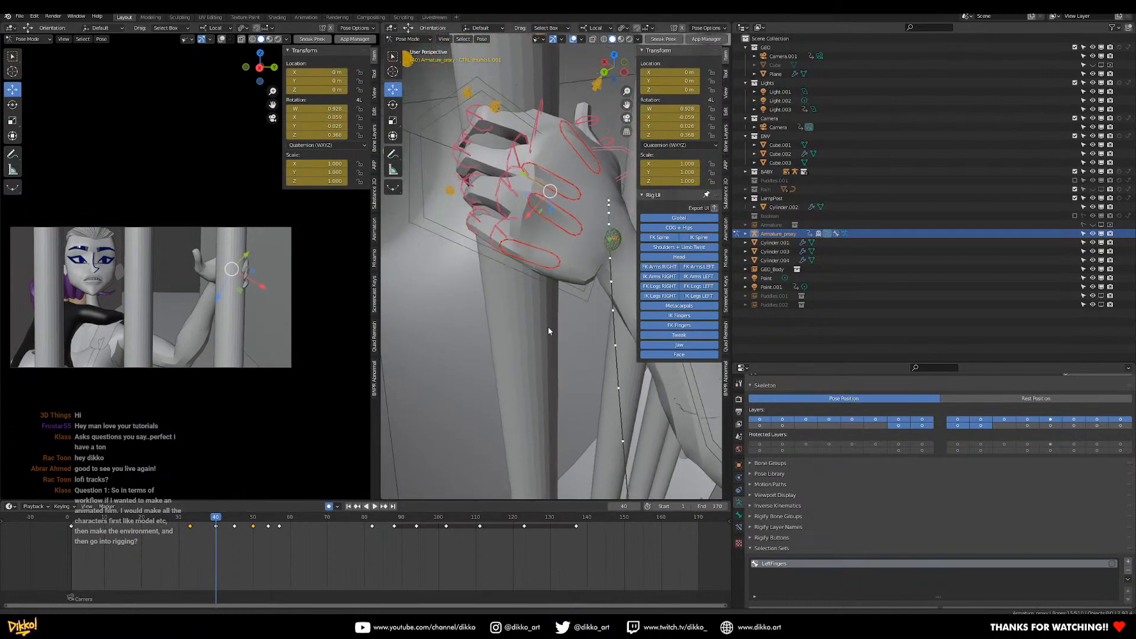
Paste the copied open-hand pose onto the left hand's finger controls at frame 40.
key("ctrl+v")
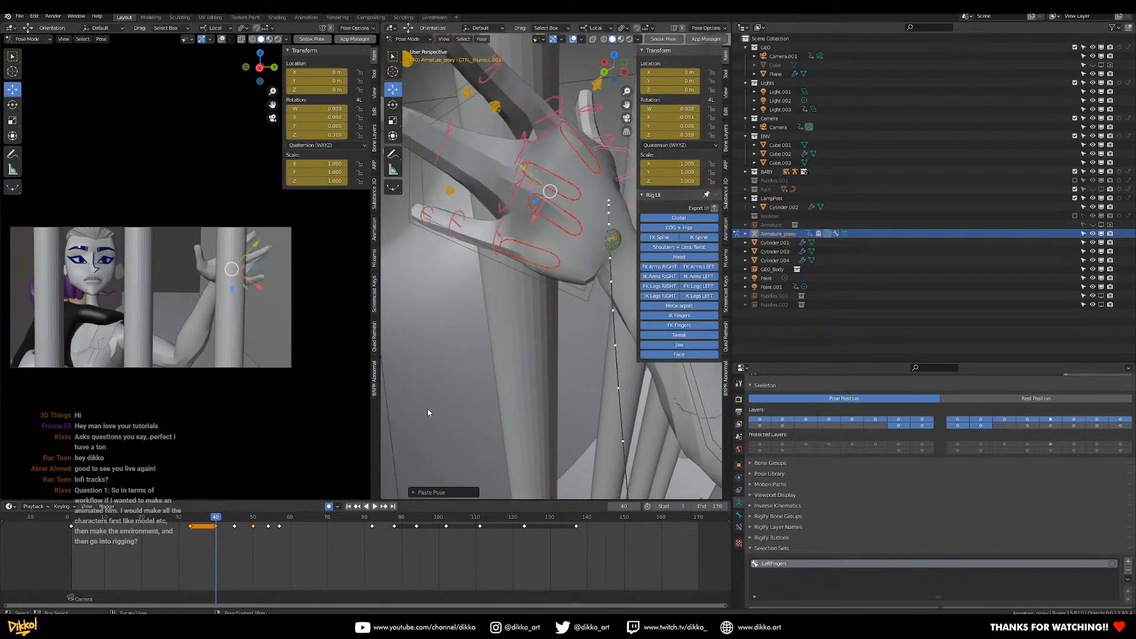
middle_click_drag(445, 290, 538, 374)
Select the left hand's four metacarpal controls at frame 33 and keyframe them.
left_click(193, 522)
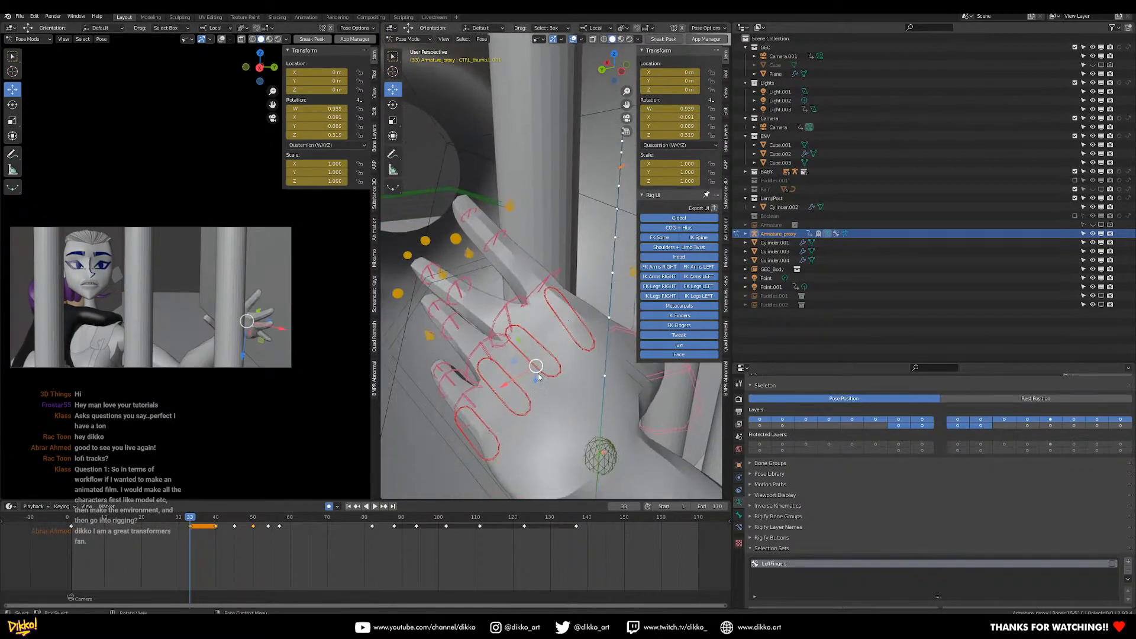
left_click(492, 434)
left_click(521, 413, "shift")
left_click(531, 364, "shift")
left_click(561, 327, "shift")
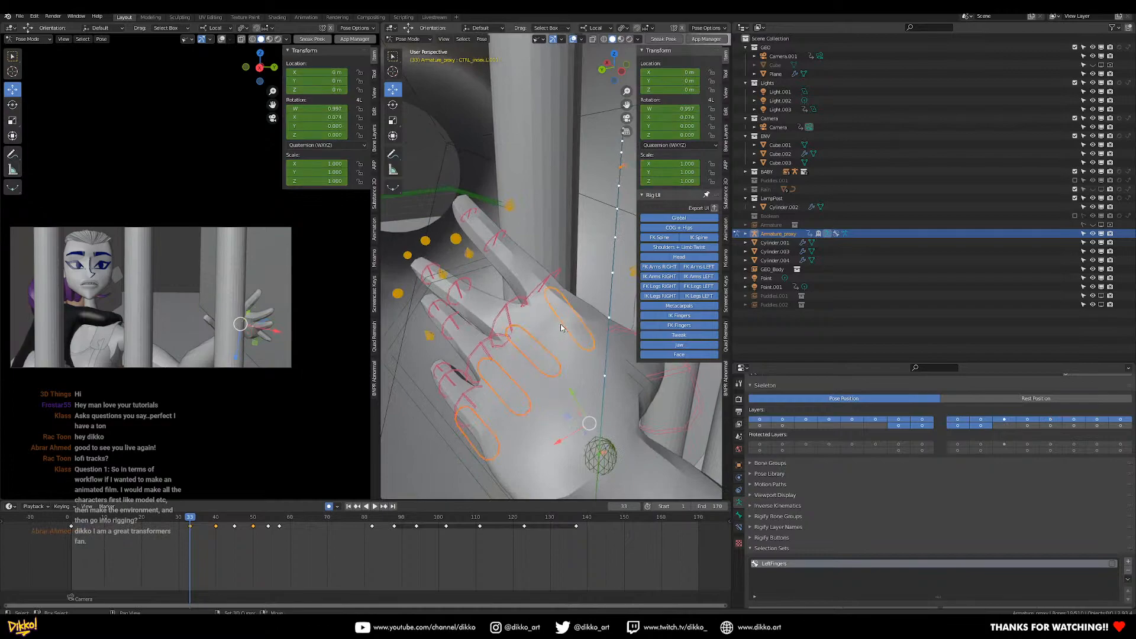
right_click(561, 327)
left_click(561, 328)
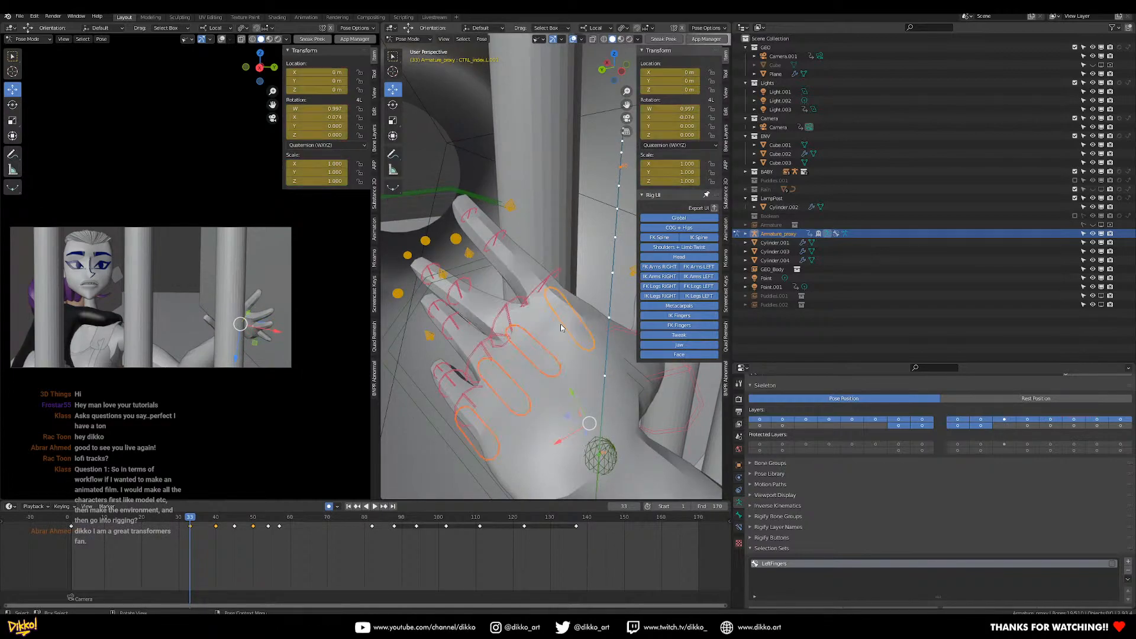
Copy the pose of the four metacarpal controls at frame 33 and paste it at frame 40.
right_click(560, 324)
left_click(560, 324)
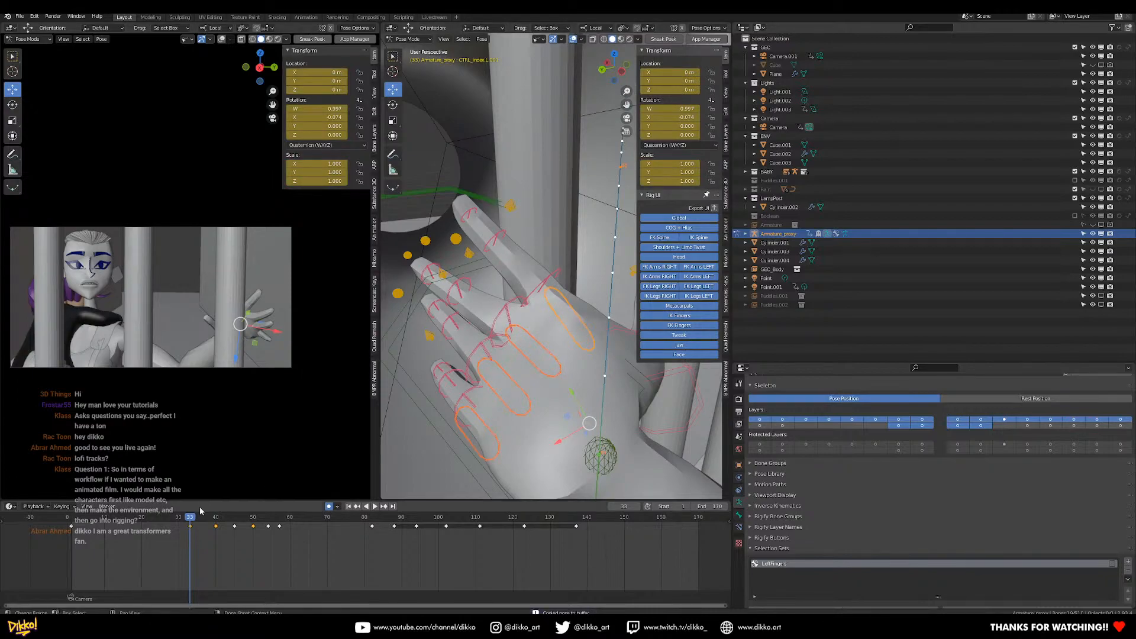
key("space")
key("space")
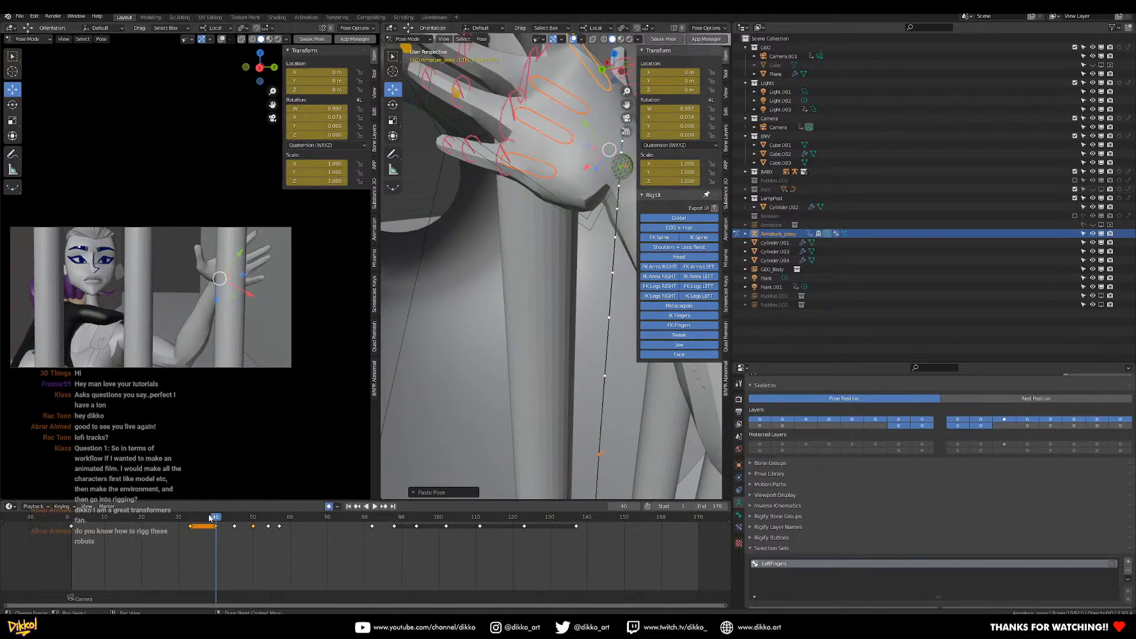
Scrub and play the start of the grab, stopping at frame 40 to inspect the palm and spread fingers.
left_click_drag(196, 519, 155, 541)
key("space")
key("space")
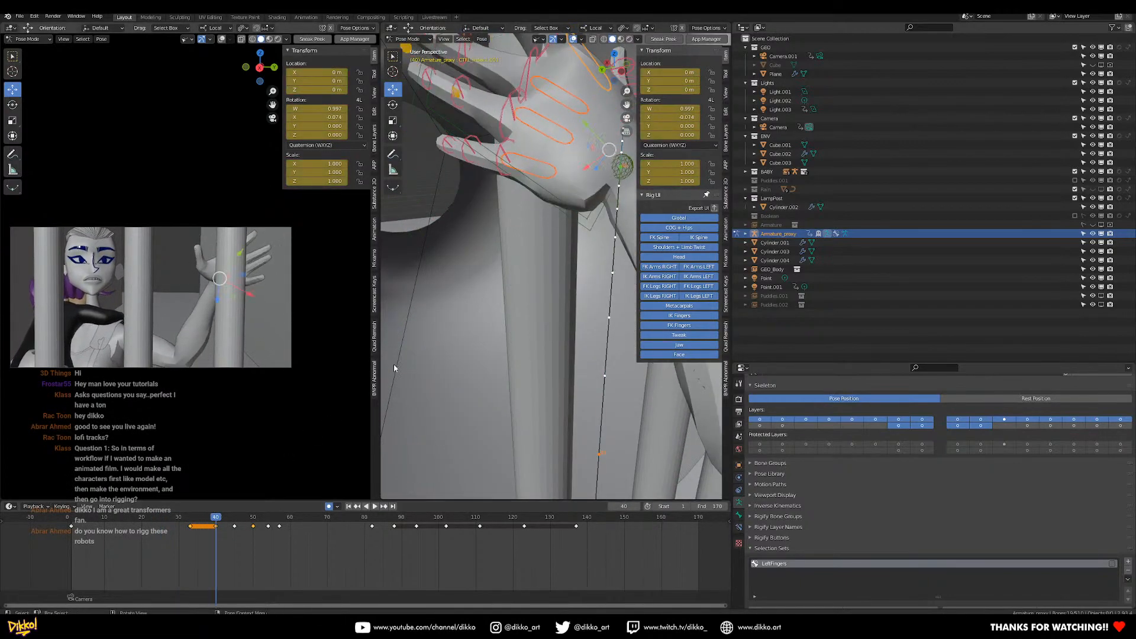
middle_click_drag(509, 303, 471, 392)
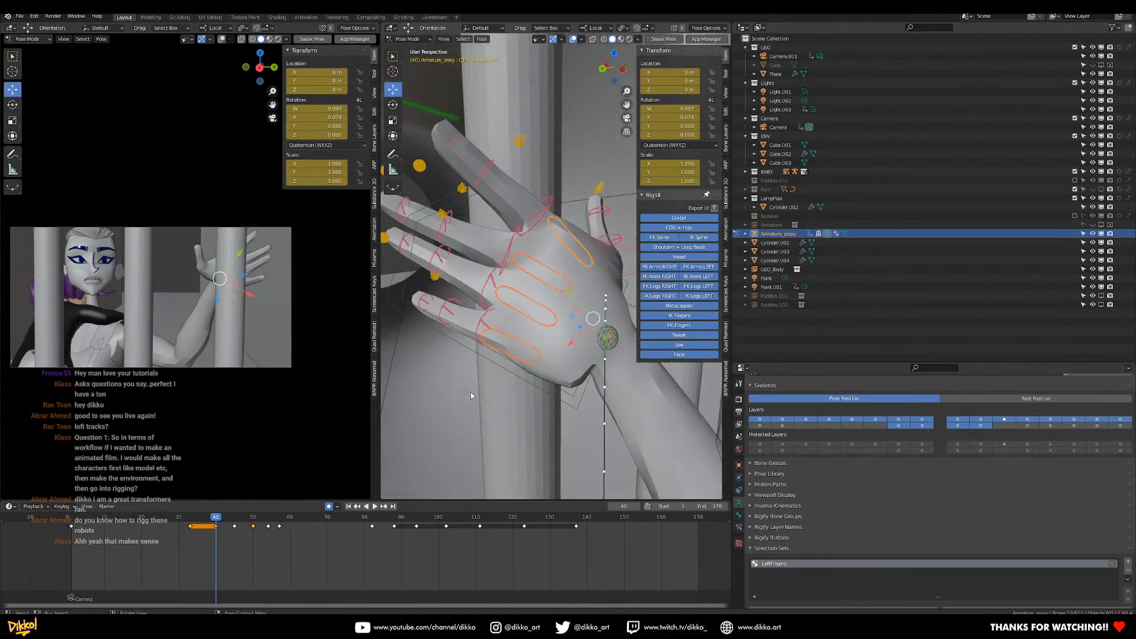
Keyframe the metacarpal controls at frame 41 and shift that key one frame earlier to frame 40.
mouse_move(214, 518)
left_mouse_down()
mouse_move(186, 523)
mouse_move(235, 530)
mouse_move(222, 531)
left_mouse_up()
key("i")
left_click(563, 412)
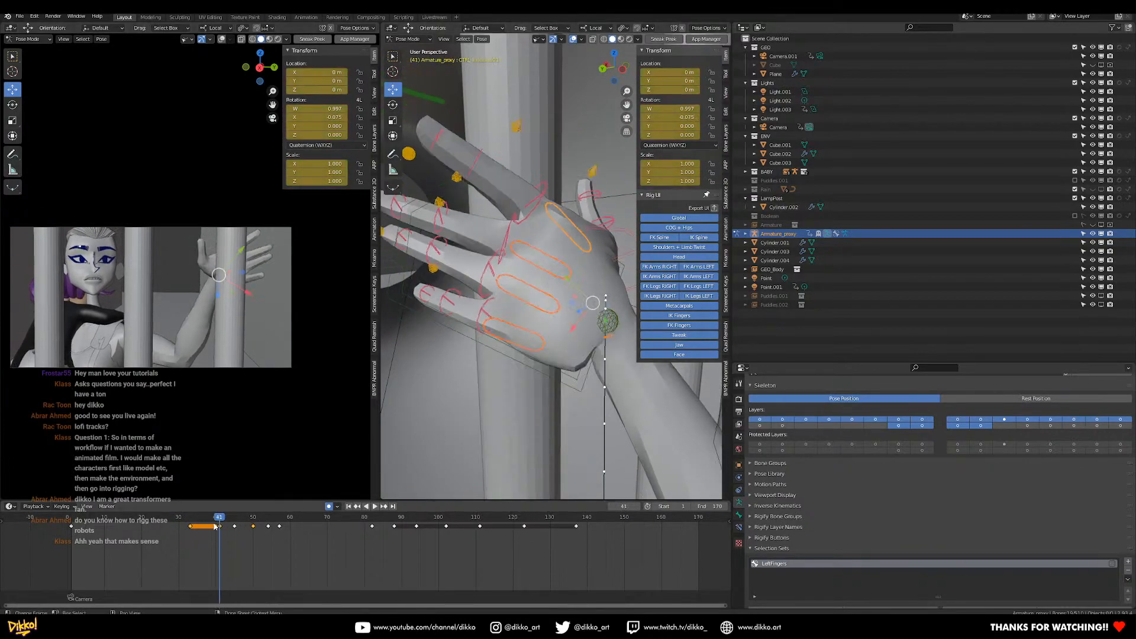
key("g")
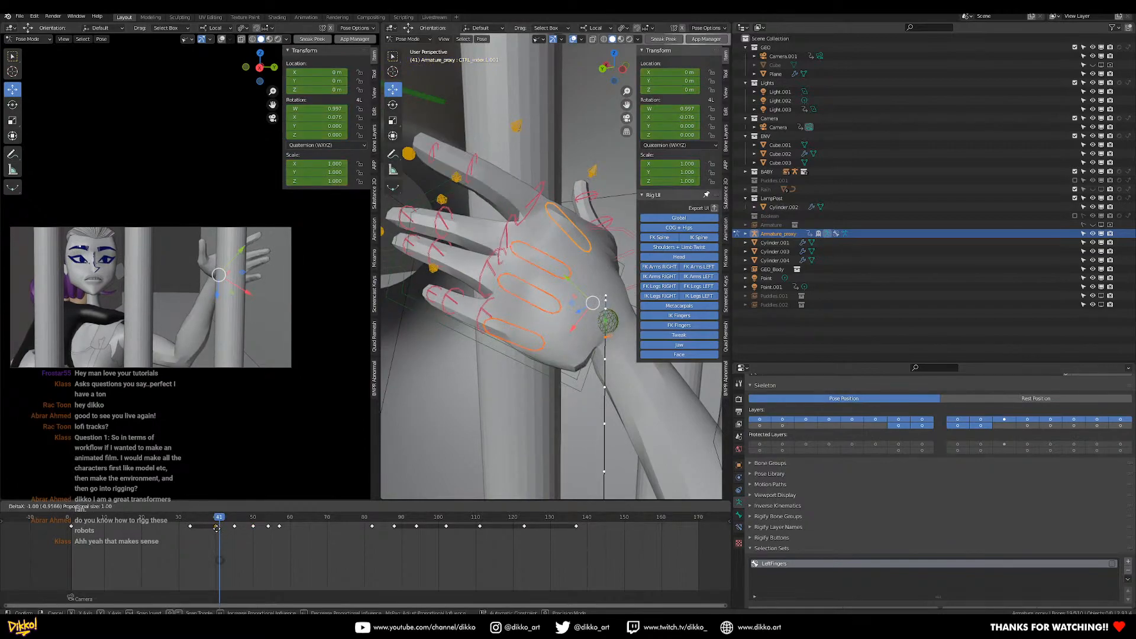
left_click(217, 532)
Play the shot from its beginning to check how the left hand reaches and closes around the bar.
left_click_drag(217, 532, 186, 525)
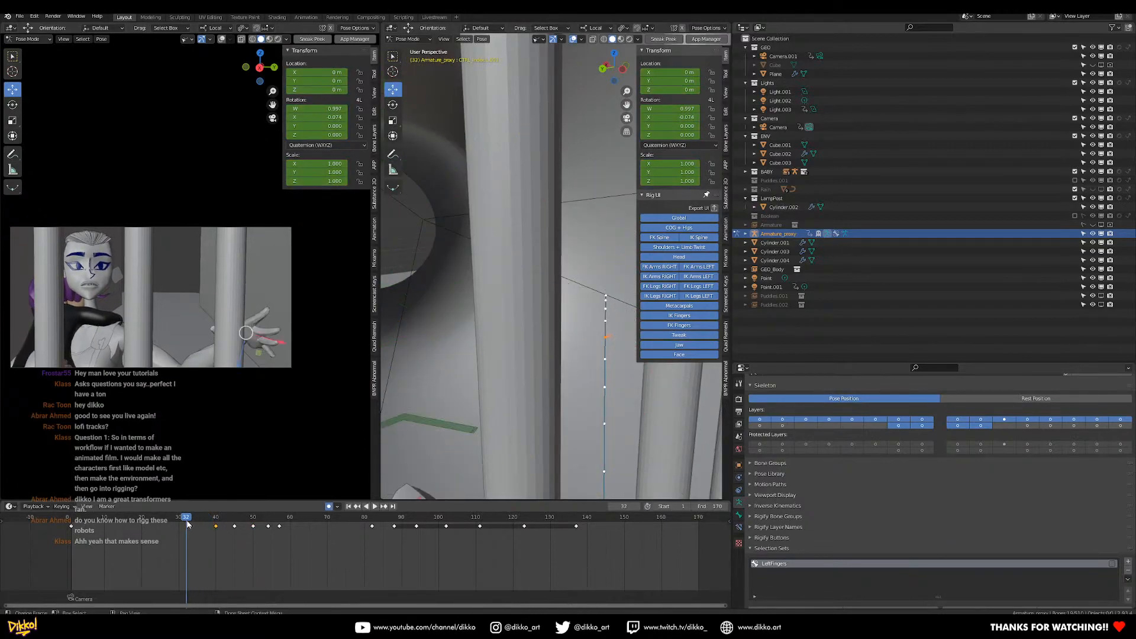
key("space")
left_click_drag(207, 525, 143, 543)
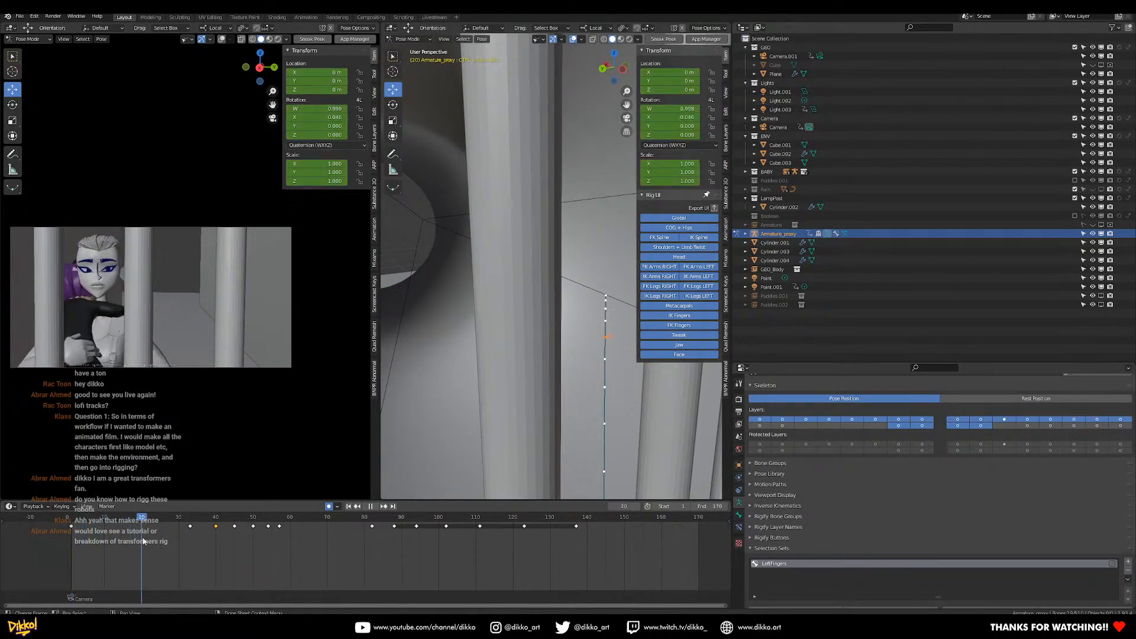
left_click_drag(103, 544, 71, 548)
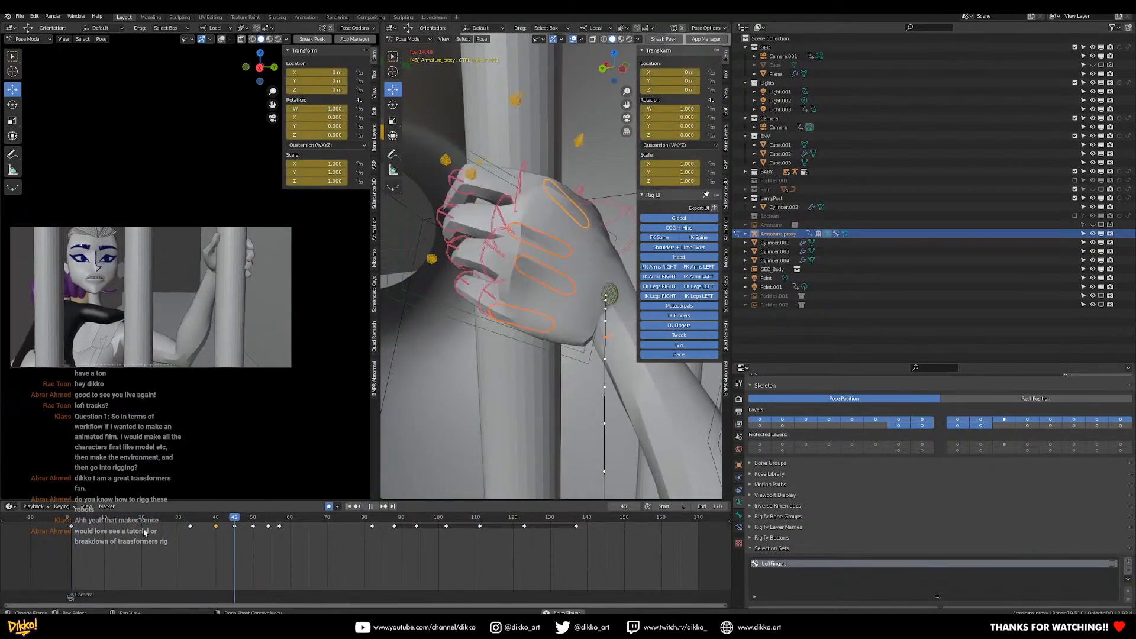
key("space")
Delete the metacarpal controls' keyframes at frame 45.
left_click_drag(171, 519, 234, 538)
left_click(234, 526)
key("x")
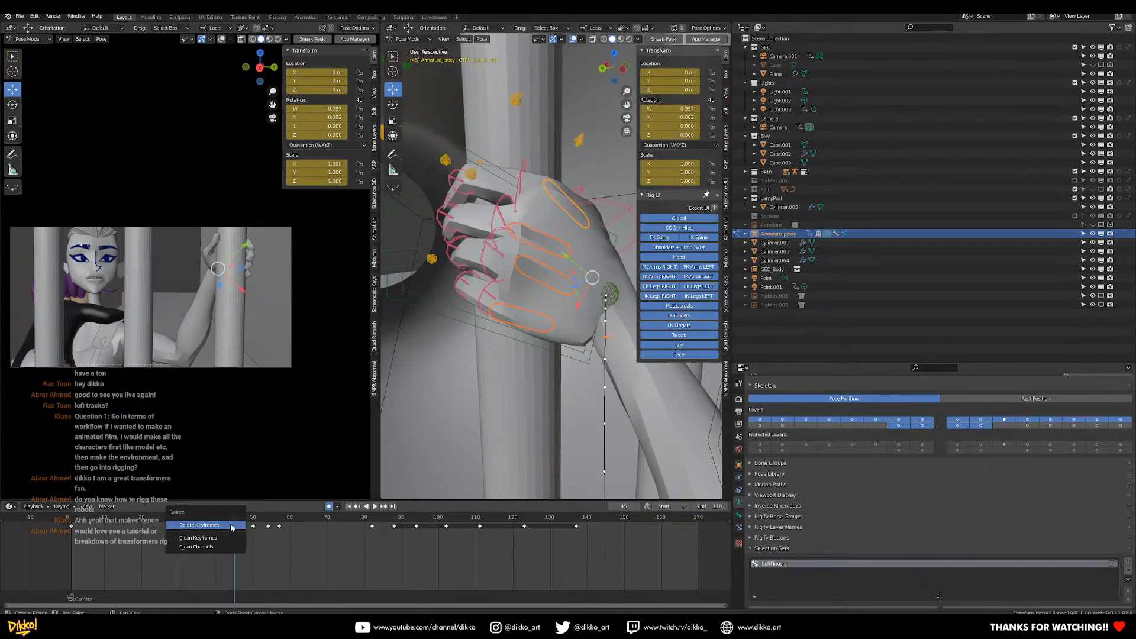
left_click(199, 525)
Replay the grab repeatedly from around frame 20 and from earlier to examine the timing of the hand closing.
key("space")
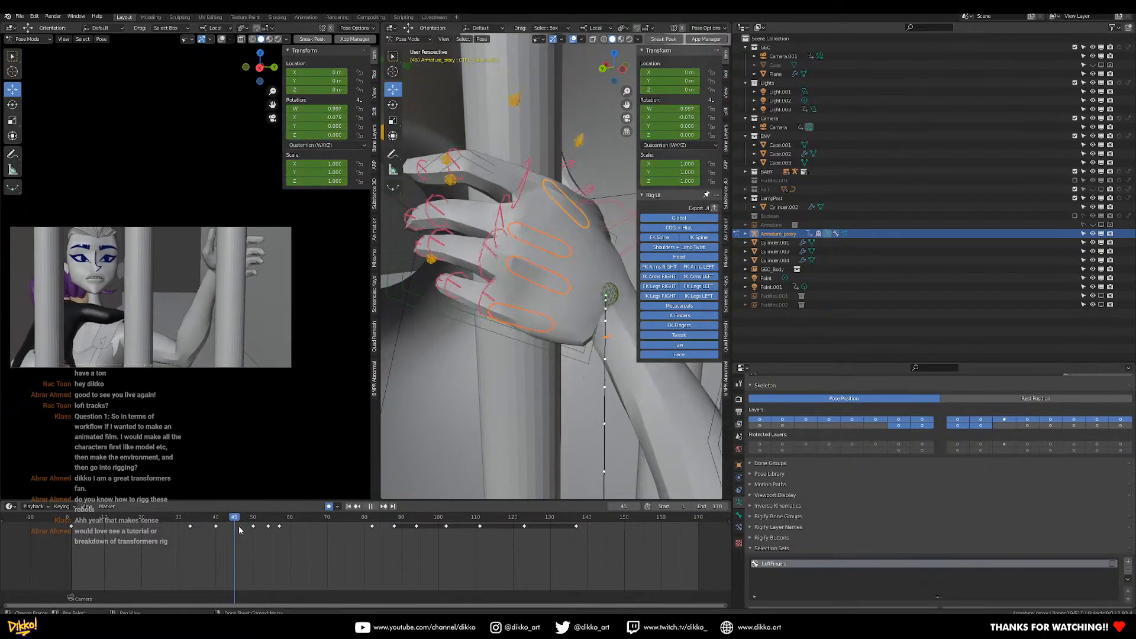
left_click_drag(157, 538, 135, 539)
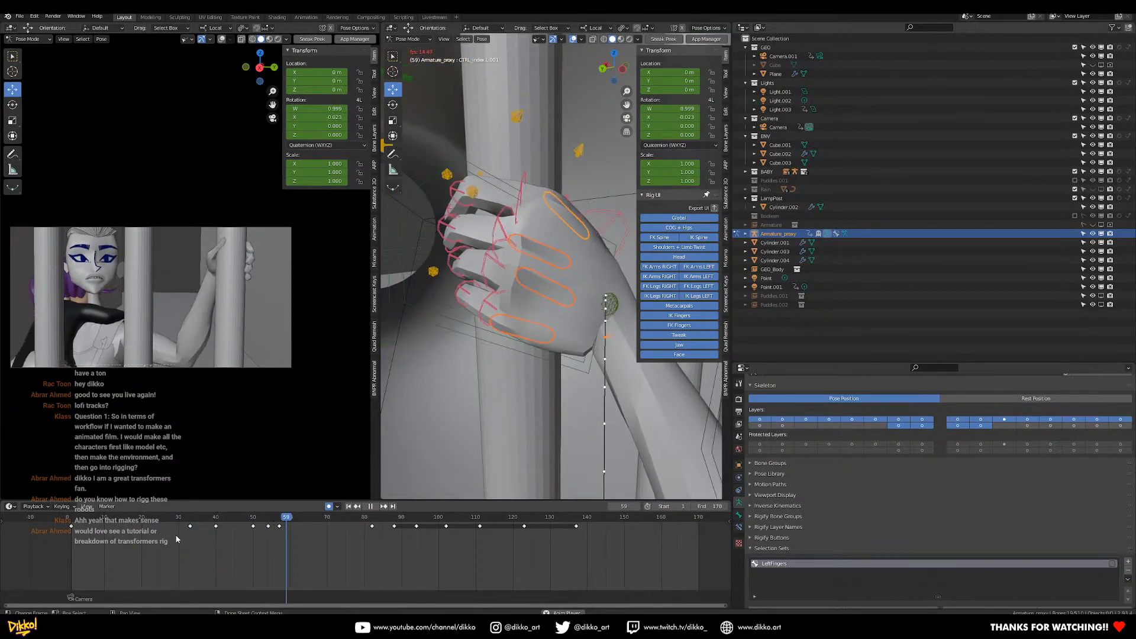
key("space")
left_click(150, 519)
key("space")
left_click(149, 520)
left_click(149, 520)
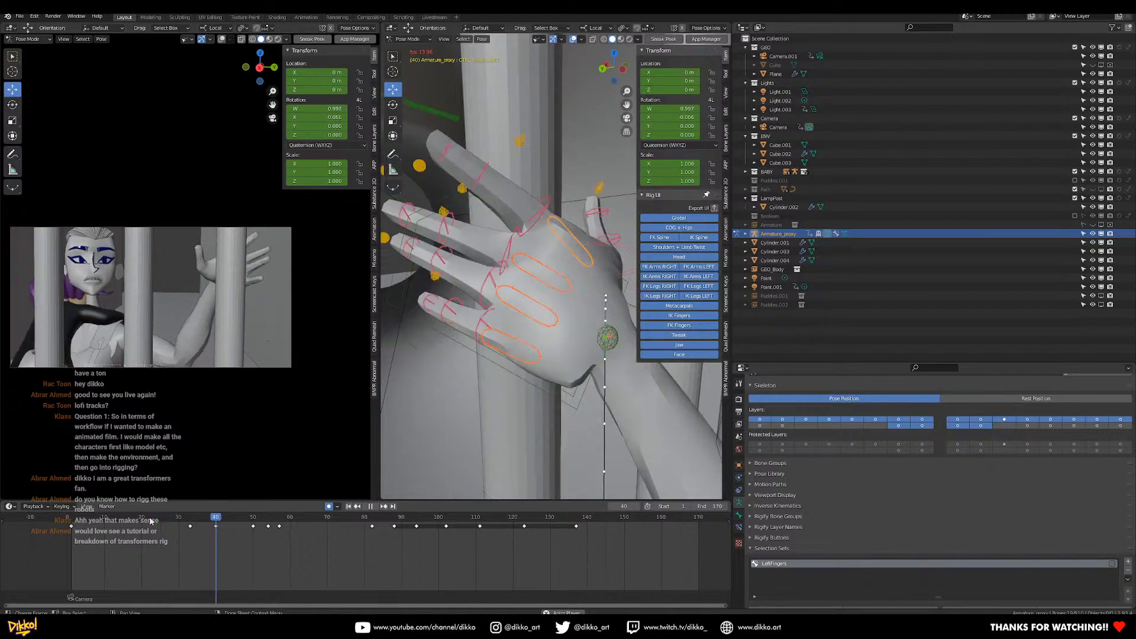
left_click(150, 519)
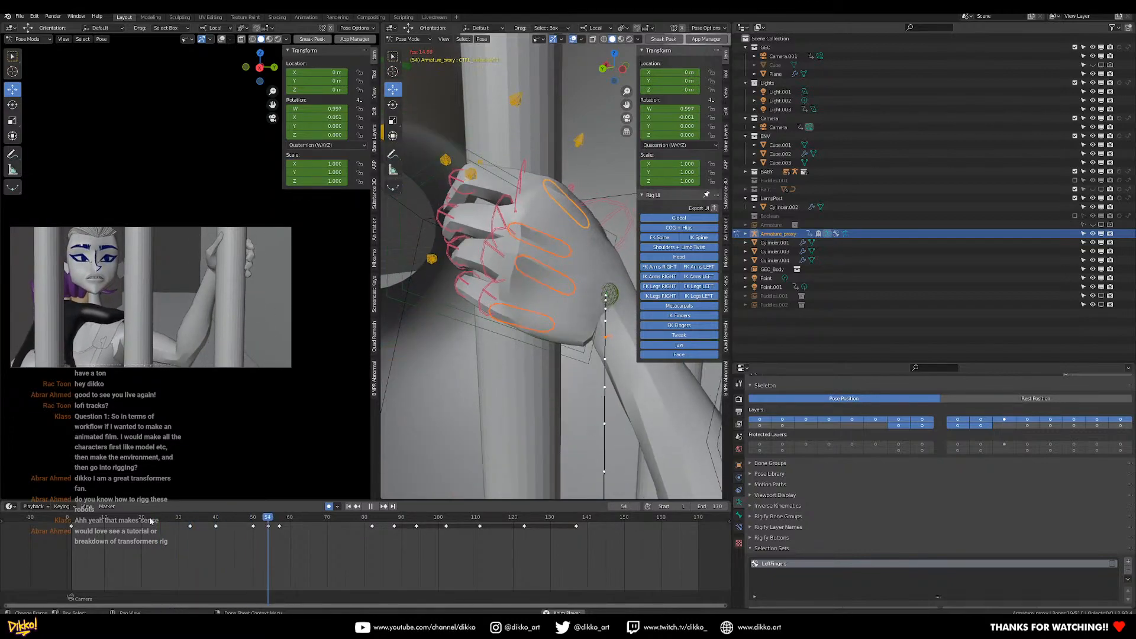
left_click(150, 520)
key("space")
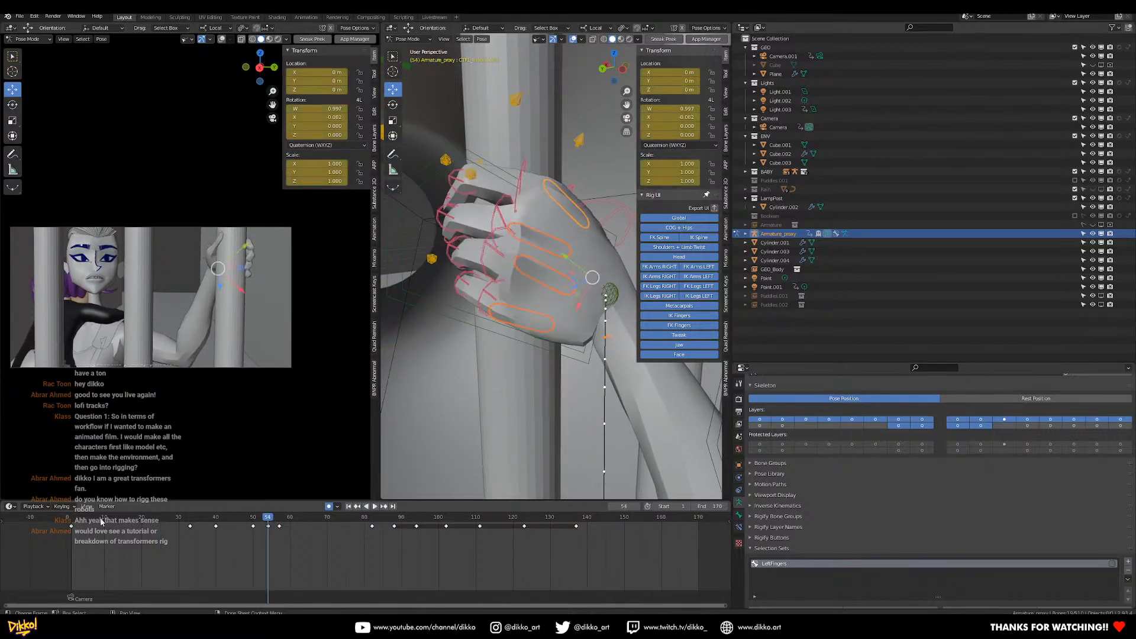
left_click(101, 521)
key("space")
Select the joint controls of the left hand's fingers at frame 30.
mouse_move(177, 530)
left_mouse_down()
mouse_move(222, 533)
mouse_move(180, 539)
left_mouse_up()
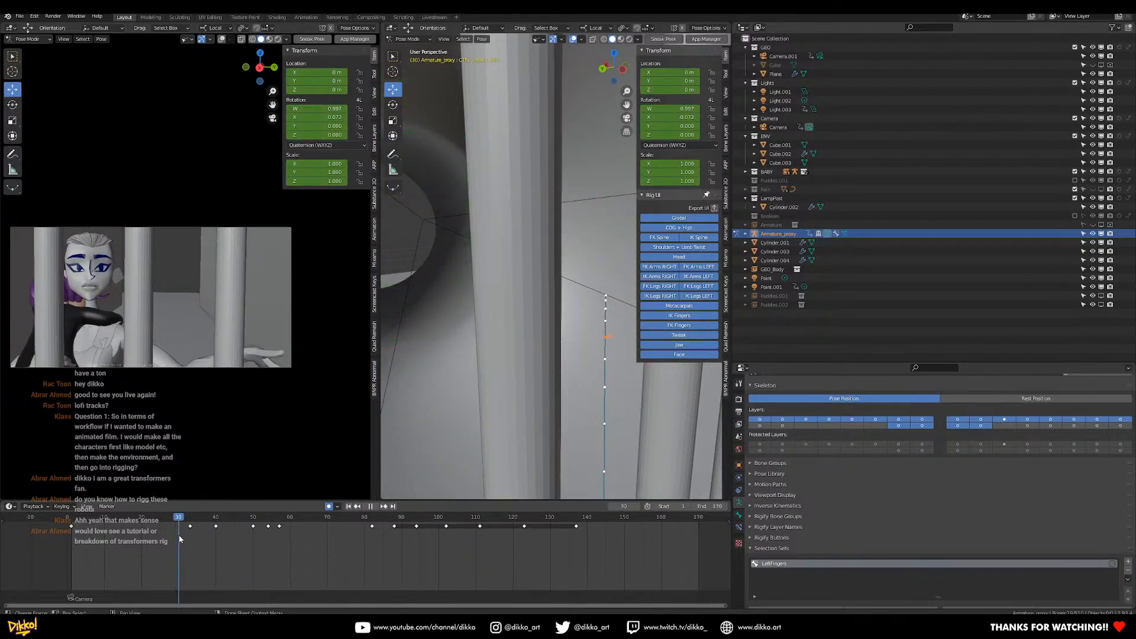
middle_click_drag(536, 435, 529, 309, "shift")
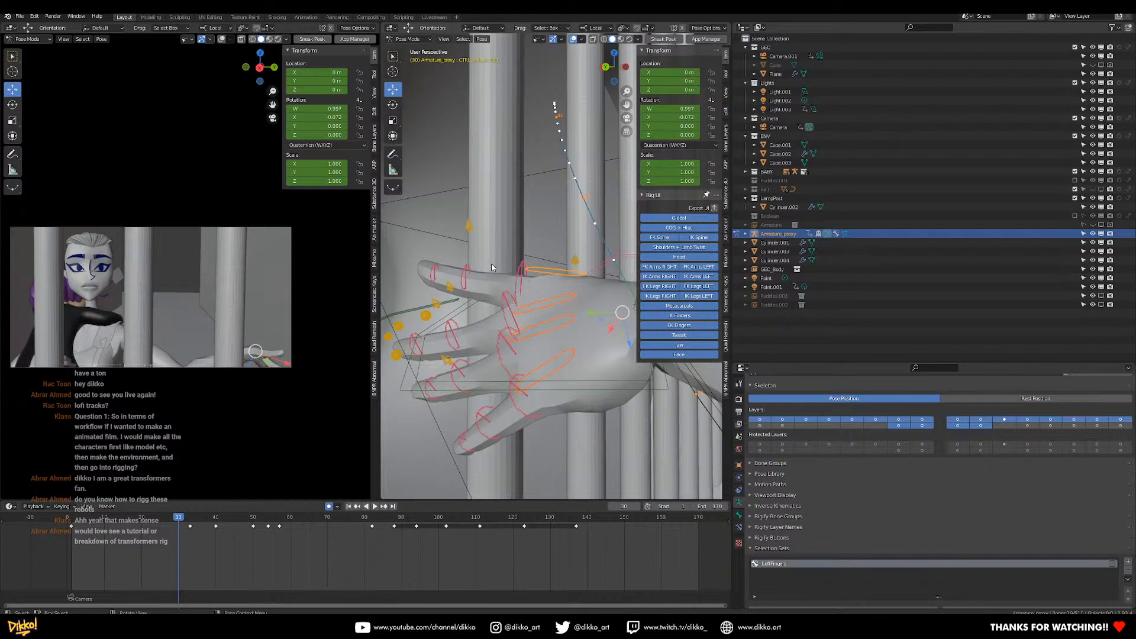
left_click(522, 276)
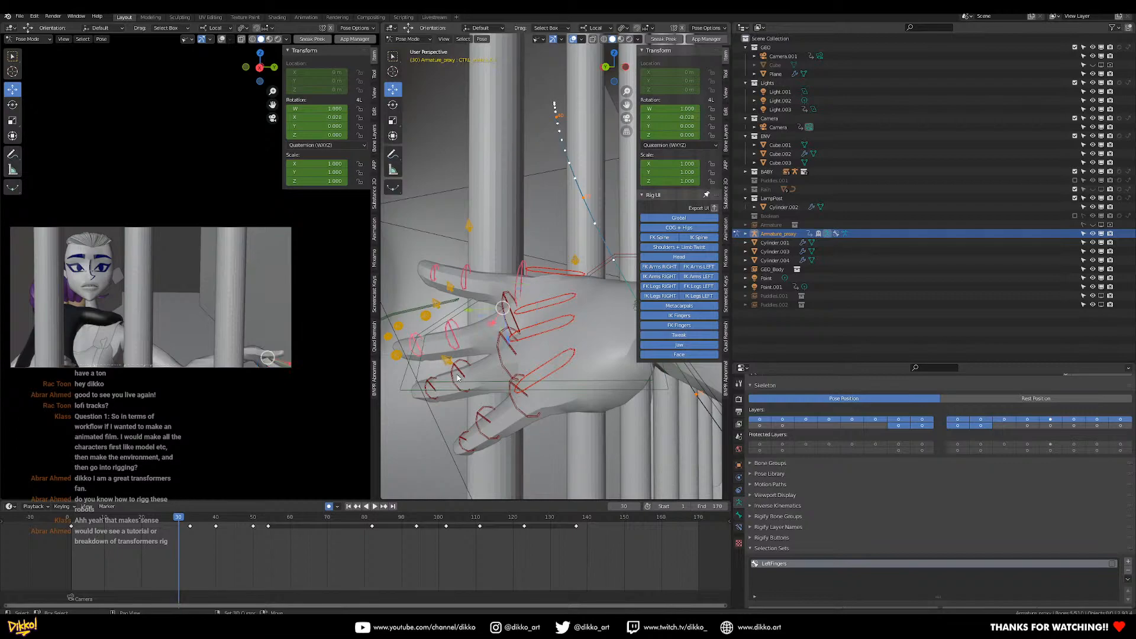
left_click(499, 363)
left_click(506, 423)
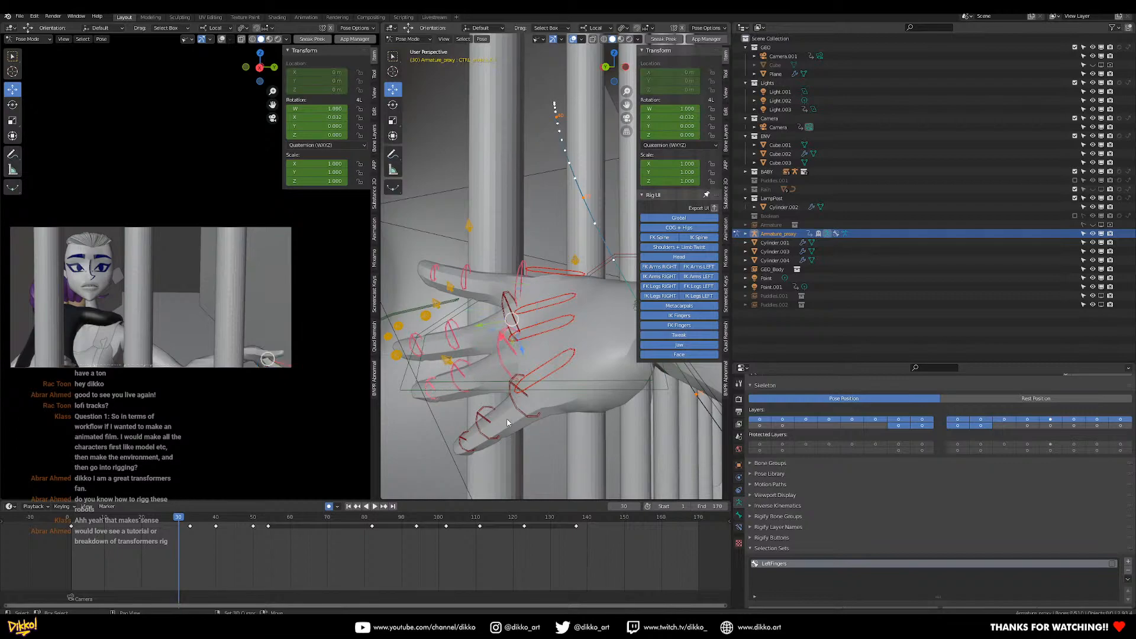
left_click(509, 420)
left_click(487, 431)
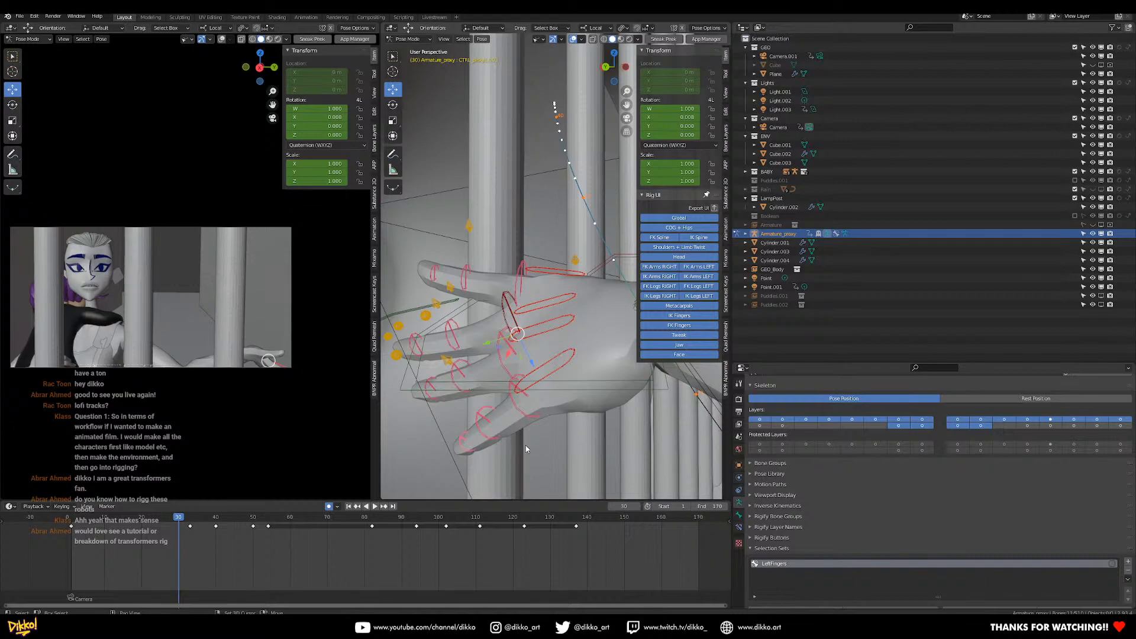
middle_click_drag(525, 448, 618, 408)
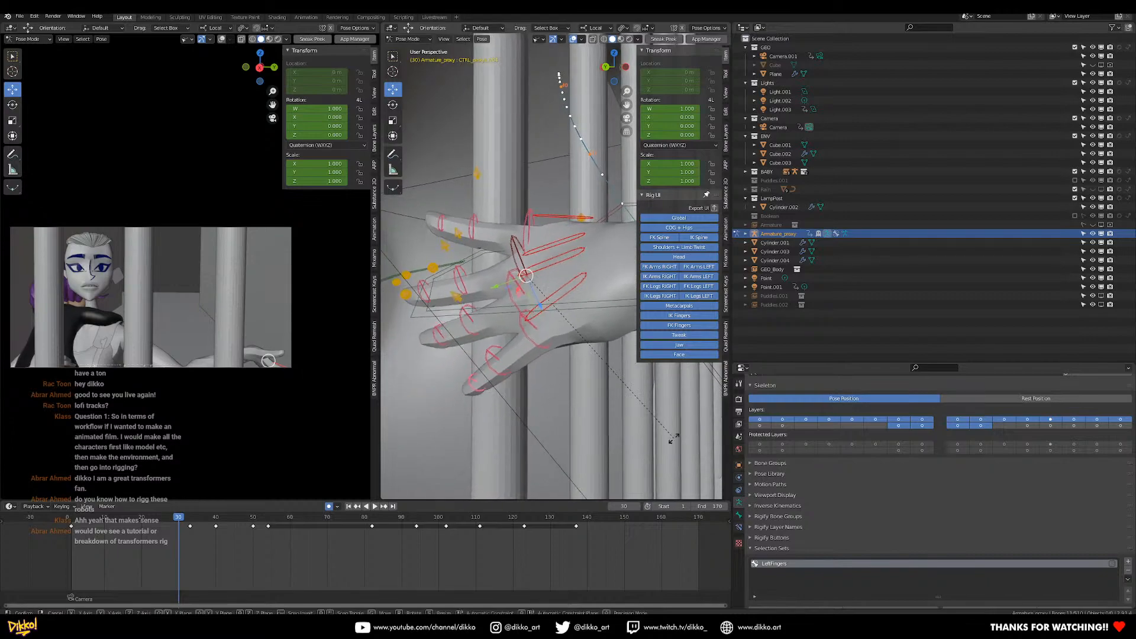
Try to curl the selected finger controls about their local X axis at frame 30.
key("r")
key("x")
key("x")
left_click(692, 378)
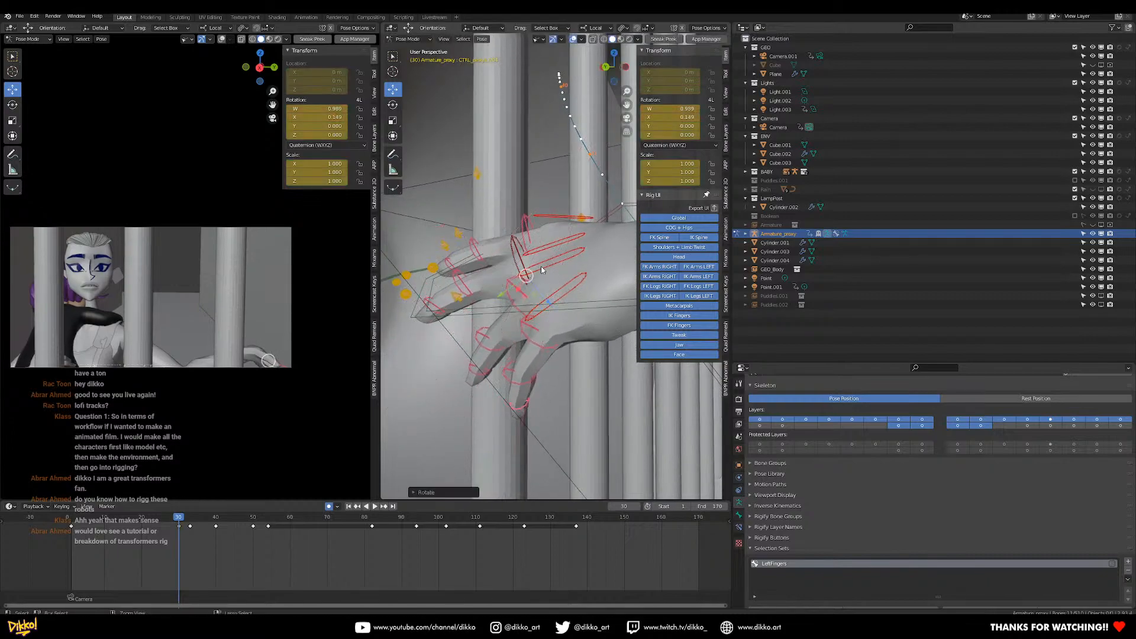
key("ctrl+z")
Add the middle finger's base control to the selection and curl the fingers about their local X axis at frame 30.
left_click(516, 248, "shift")
key("r")
key("x")
key("x")
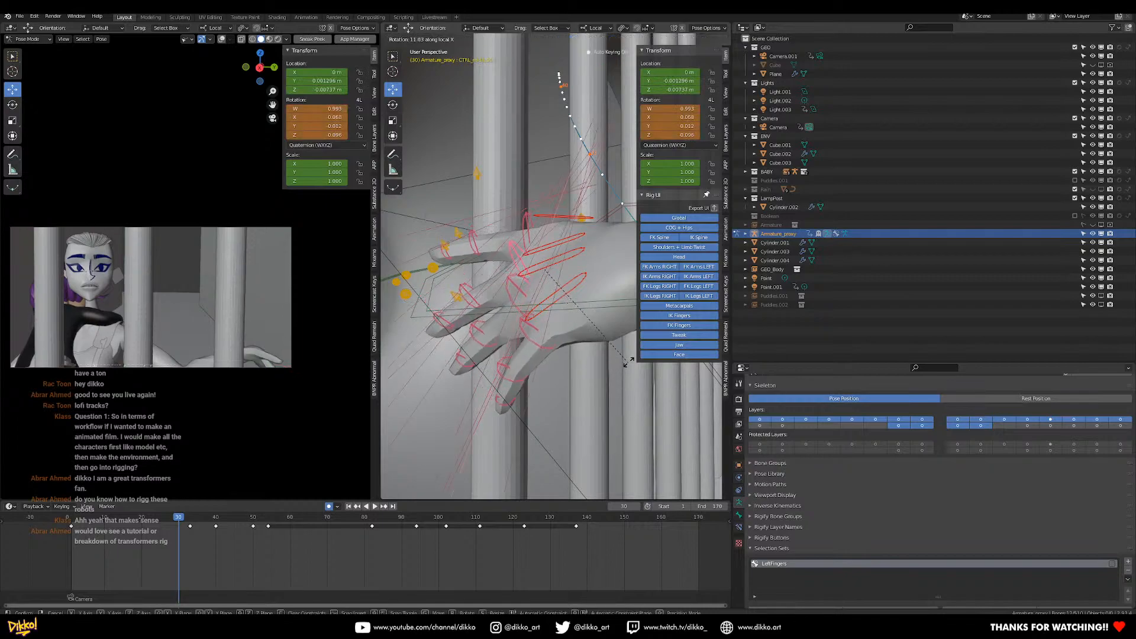
left_click(600, 322)
middle_click_drag(599, 322, 542, 384)
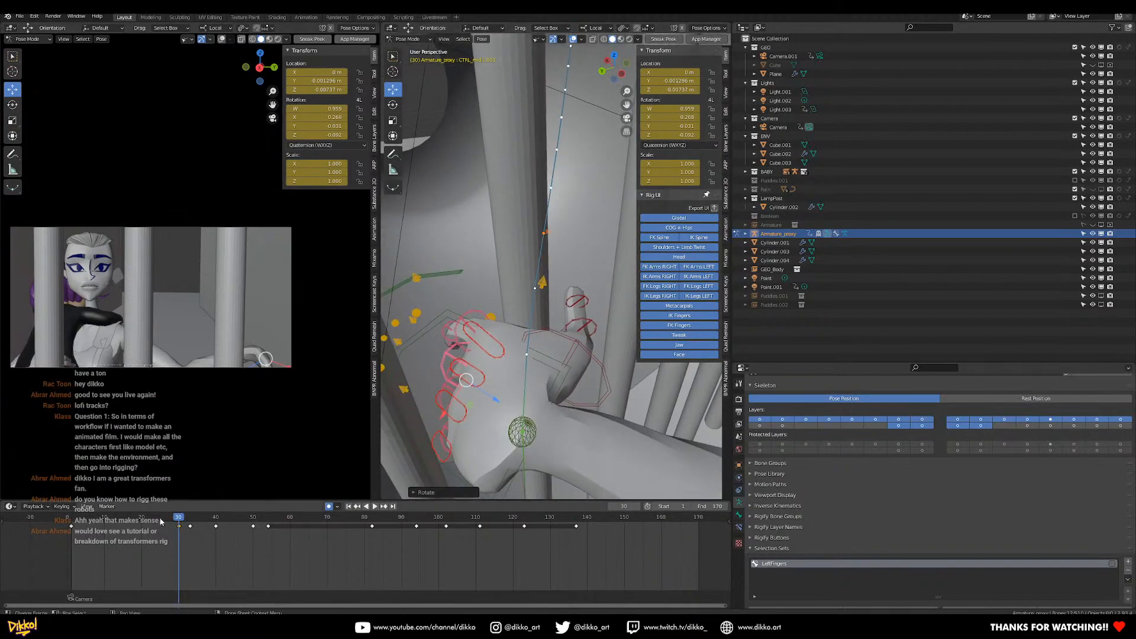
Play back the grab several times to examine how the hand opens from the curled pose and closes on the bar.
key("space")
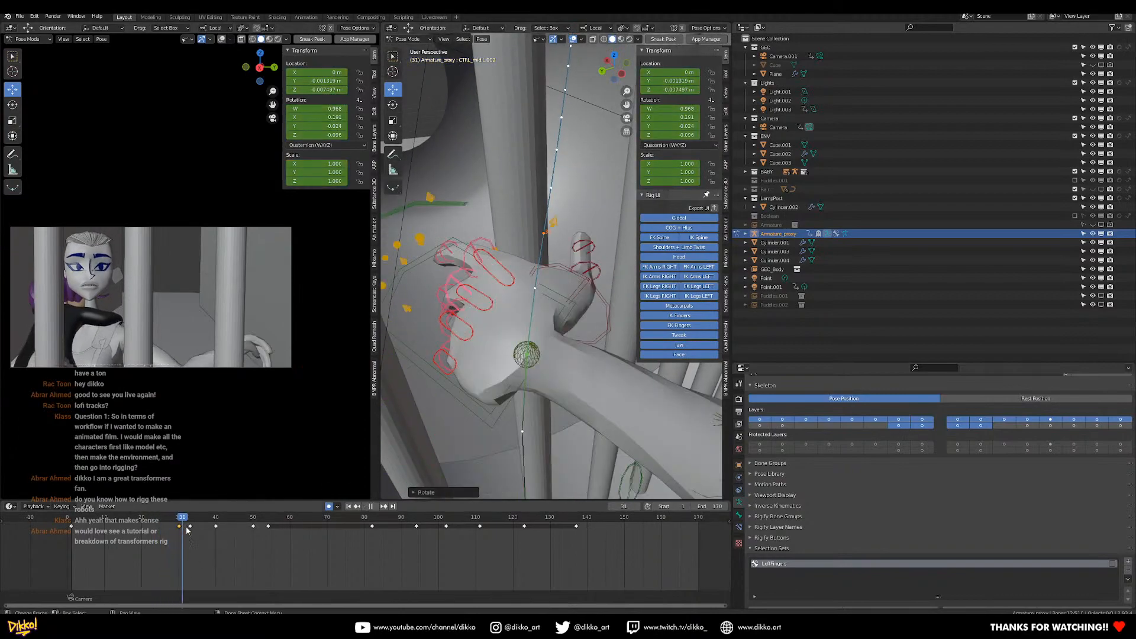
key("Escape")
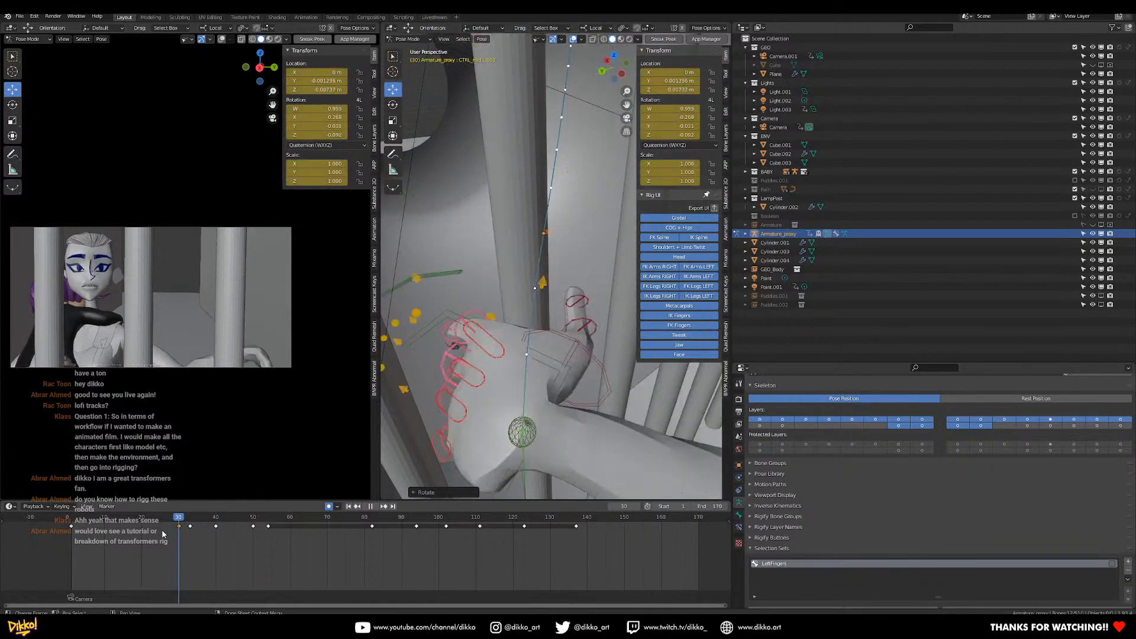
key("space")
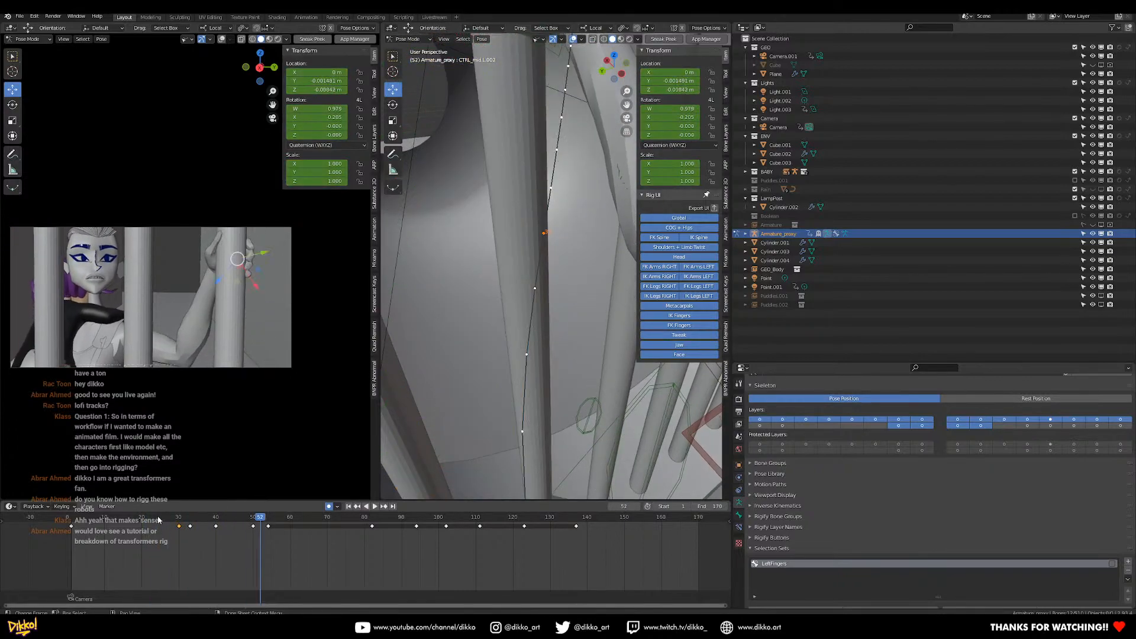
left_click(158, 521)
key("space")
left_click(158, 521)
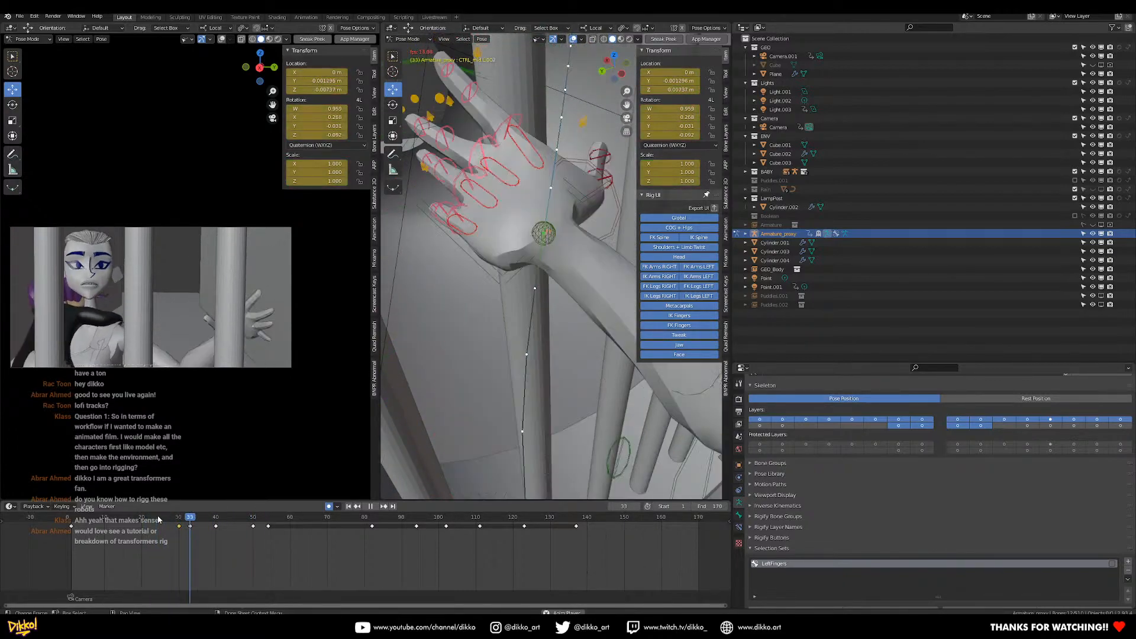
left_click(158, 520)
left_click(158, 520)
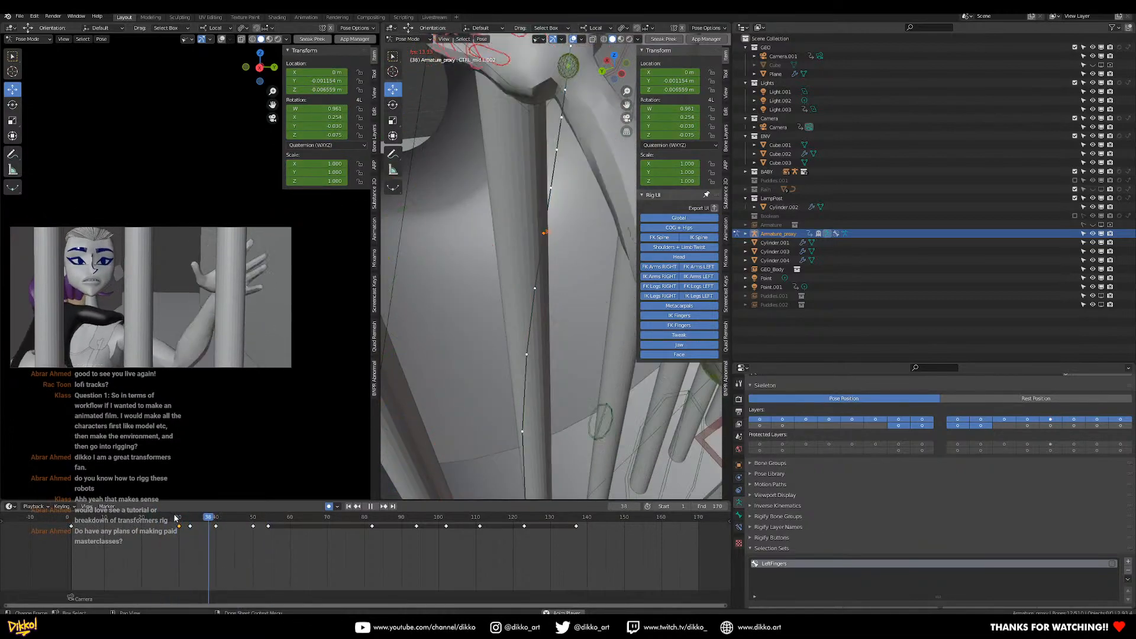
key("space")
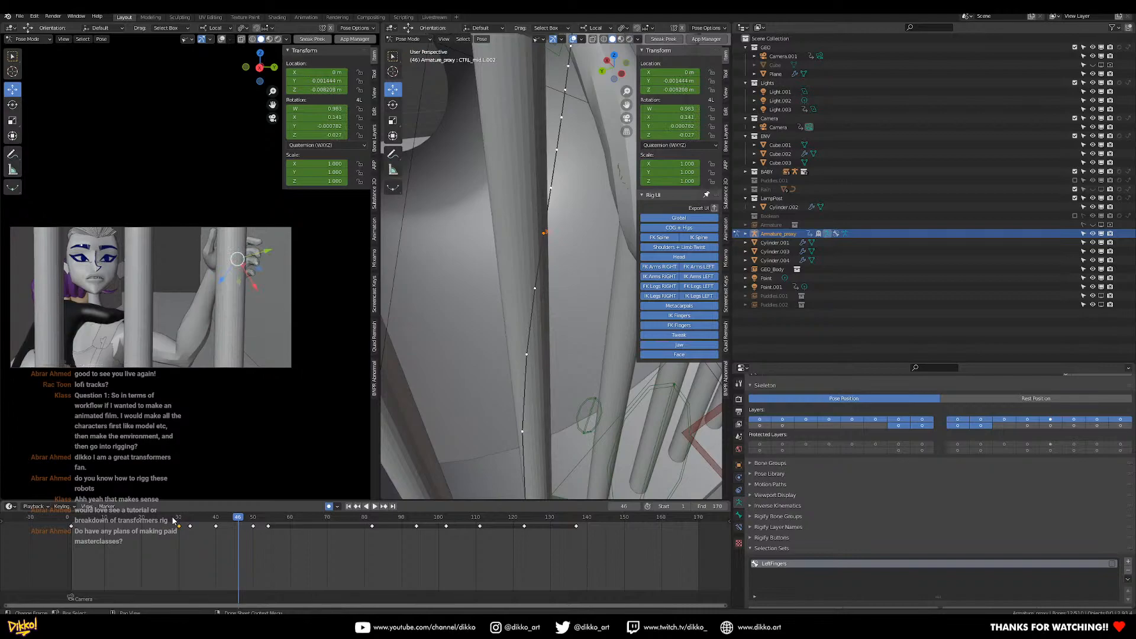
left_click(70, 520)
key("space")
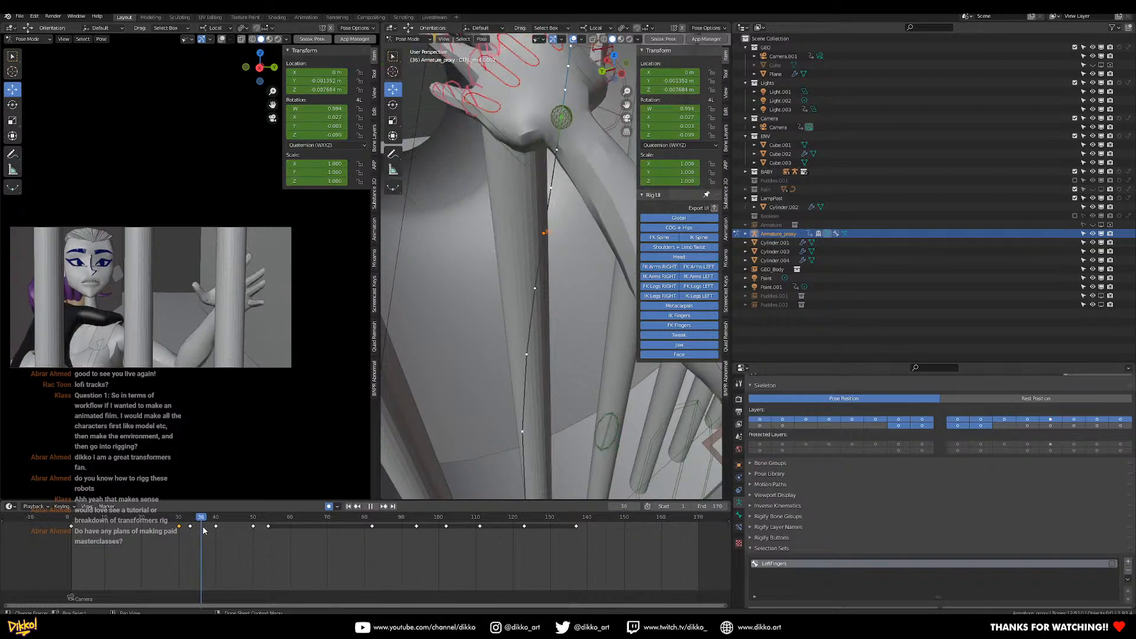
Play back and scrub the grab from frame 1 to examine how the left hand uncurls and rises toward the bar.
left_click_drag(200, 528, 71, 552)
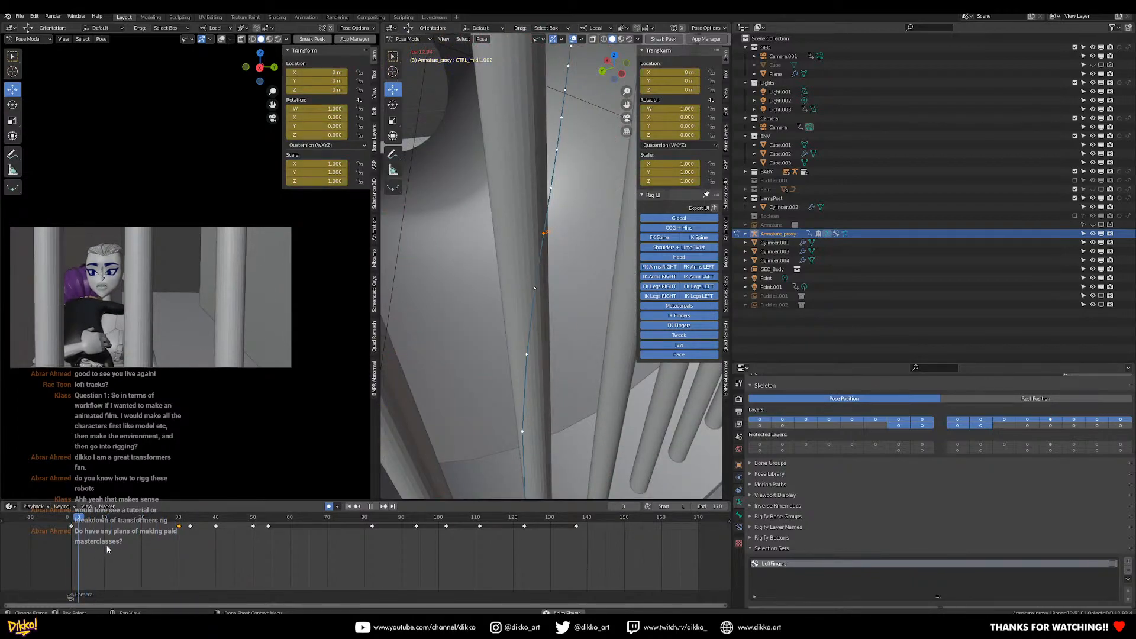
key("space")
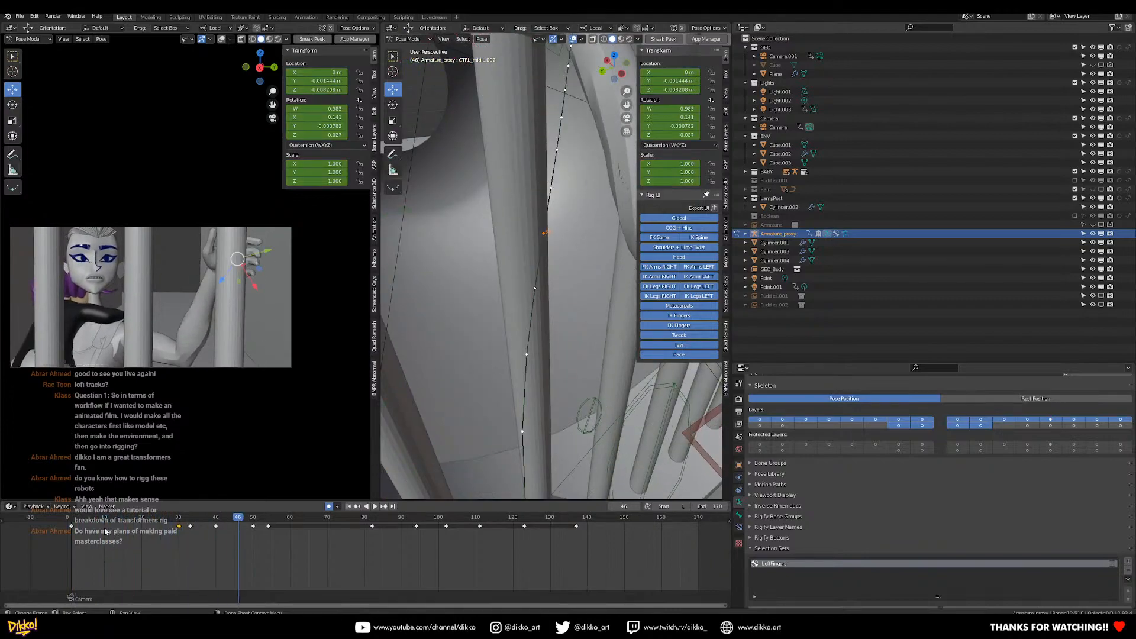
left_click(73, 522)
key("space")
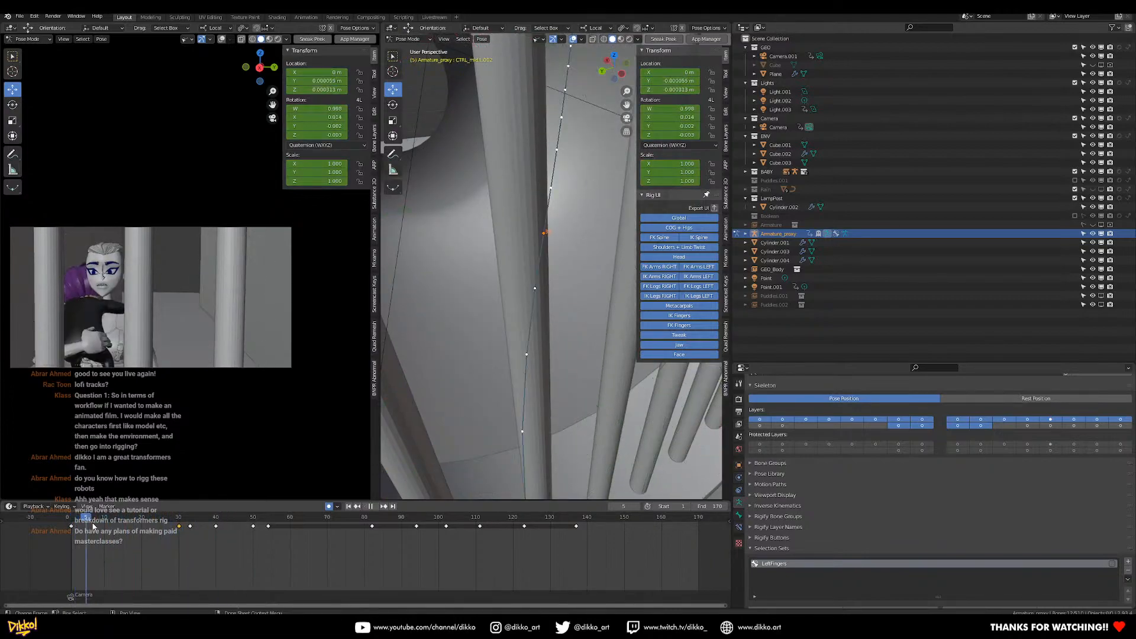
left_click_drag(151, 527, 183, 530)
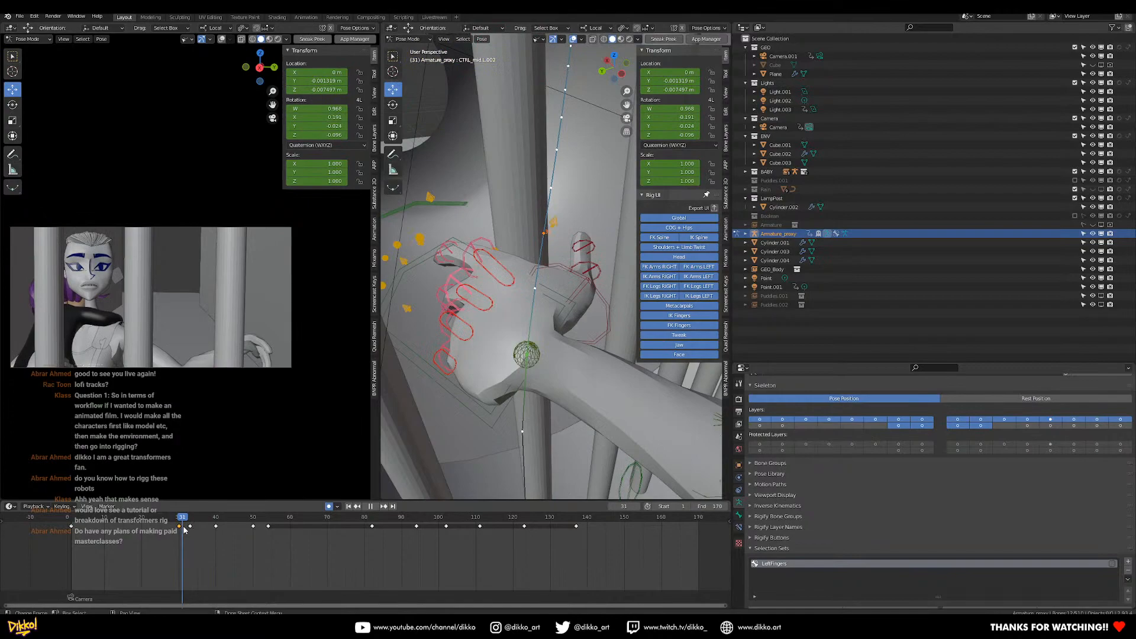
left_click_drag(183, 530, 164, 537)
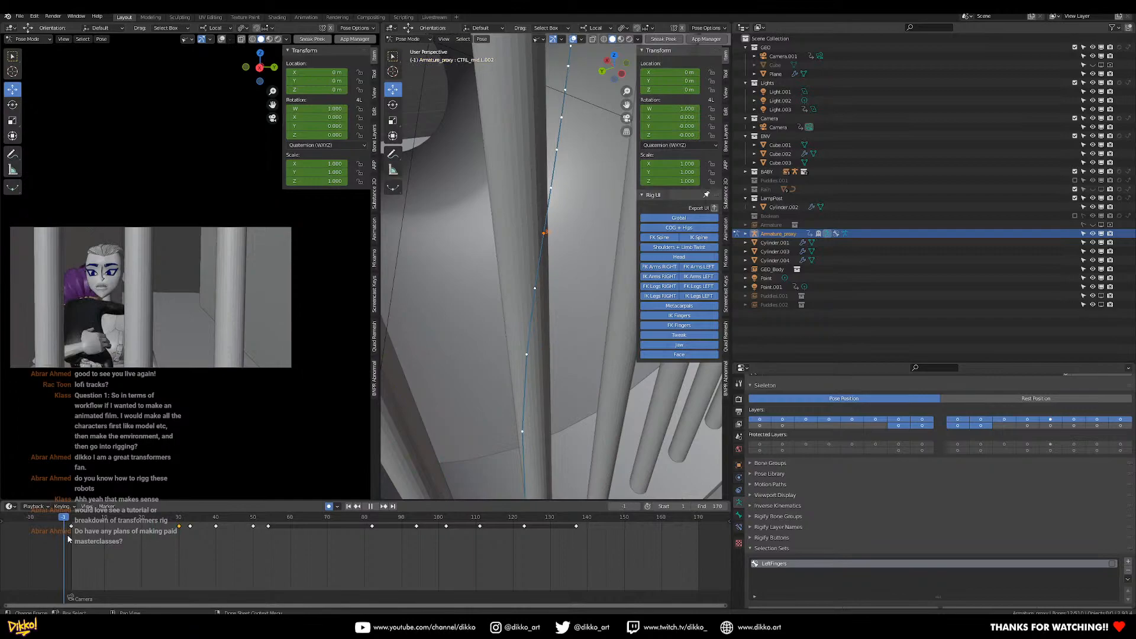
left_click_drag(68, 539, 72, 540)
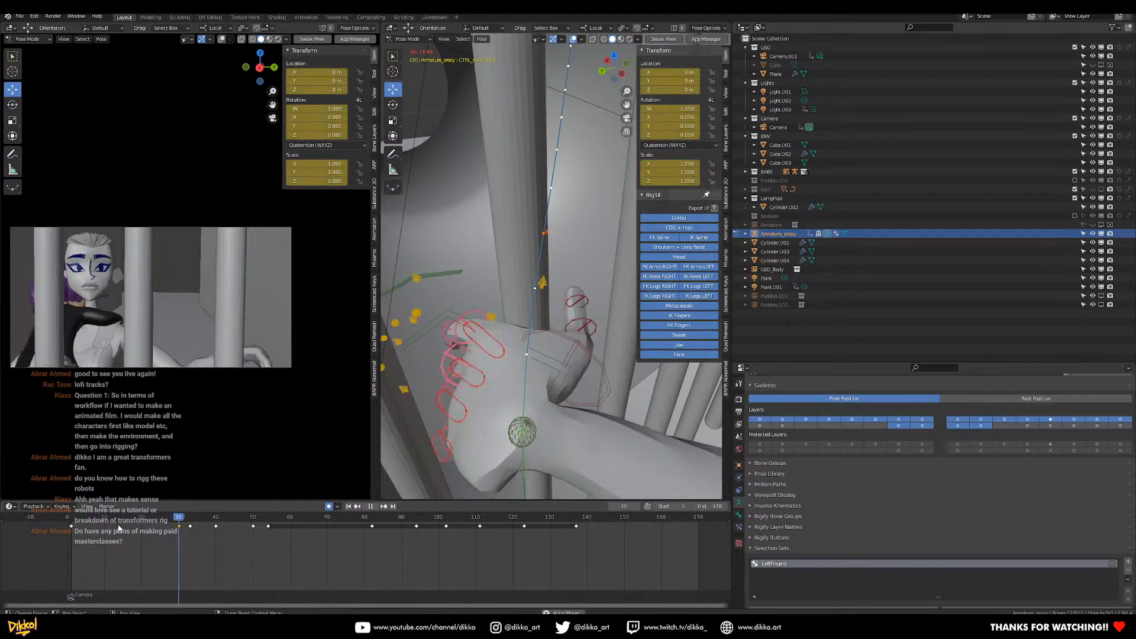
key("space")
left_click(147, 519)
key("space")
mouse_move(201, 530)
left_mouse_down()
mouse_move(231, 530)
mouse_move(216, 531)
left_mouse_up()
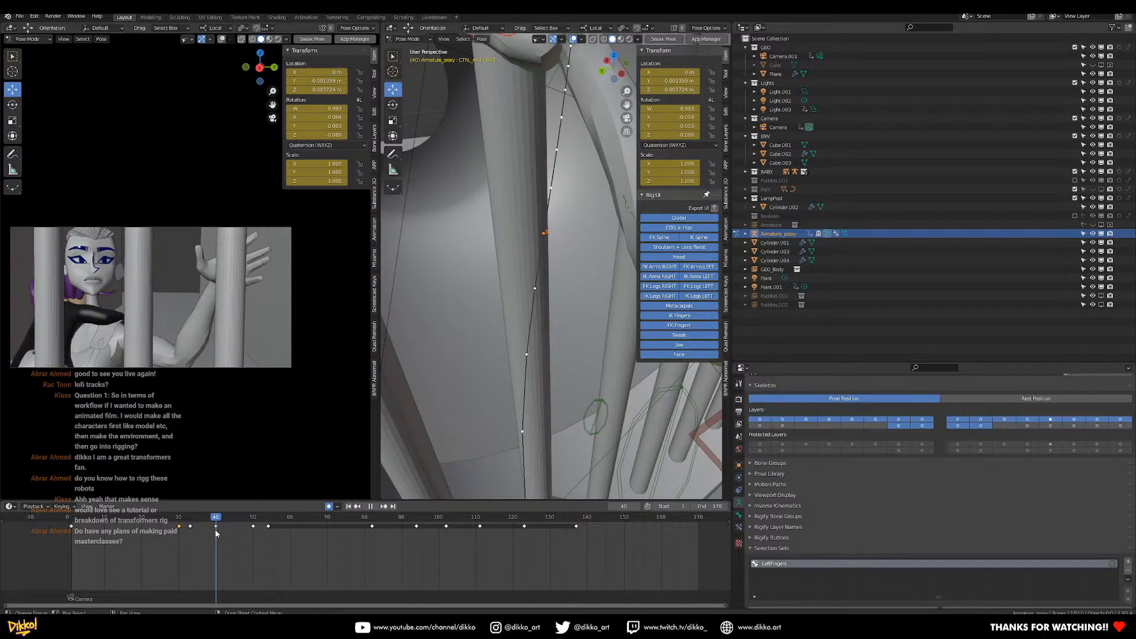
left_click_drag(215, 531, 73, 537)
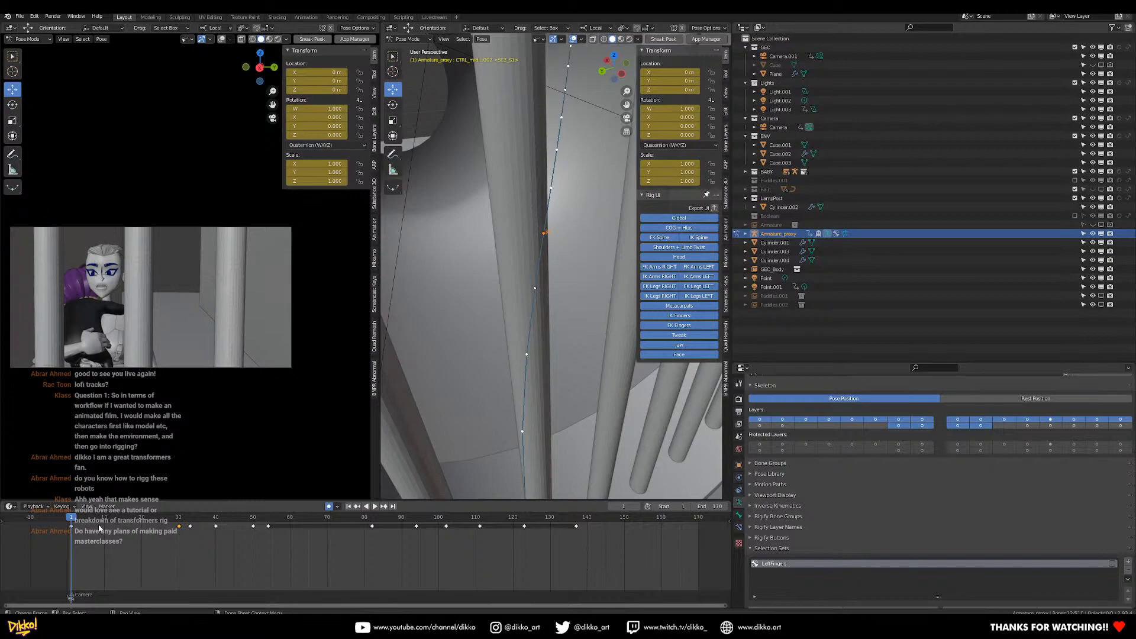
key("space")
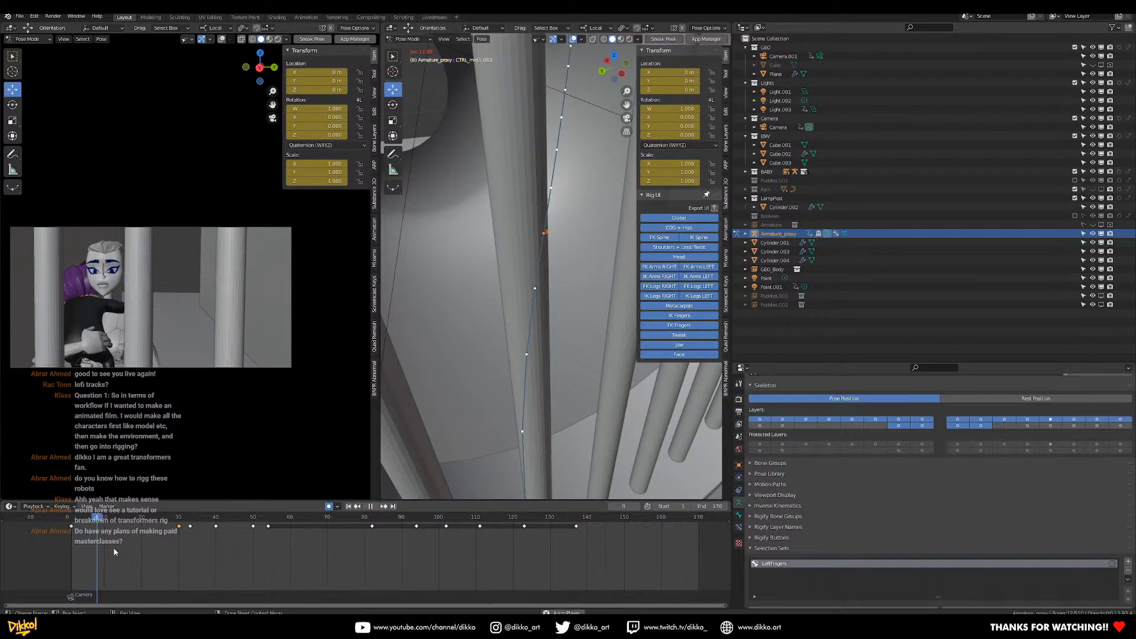
key("space")
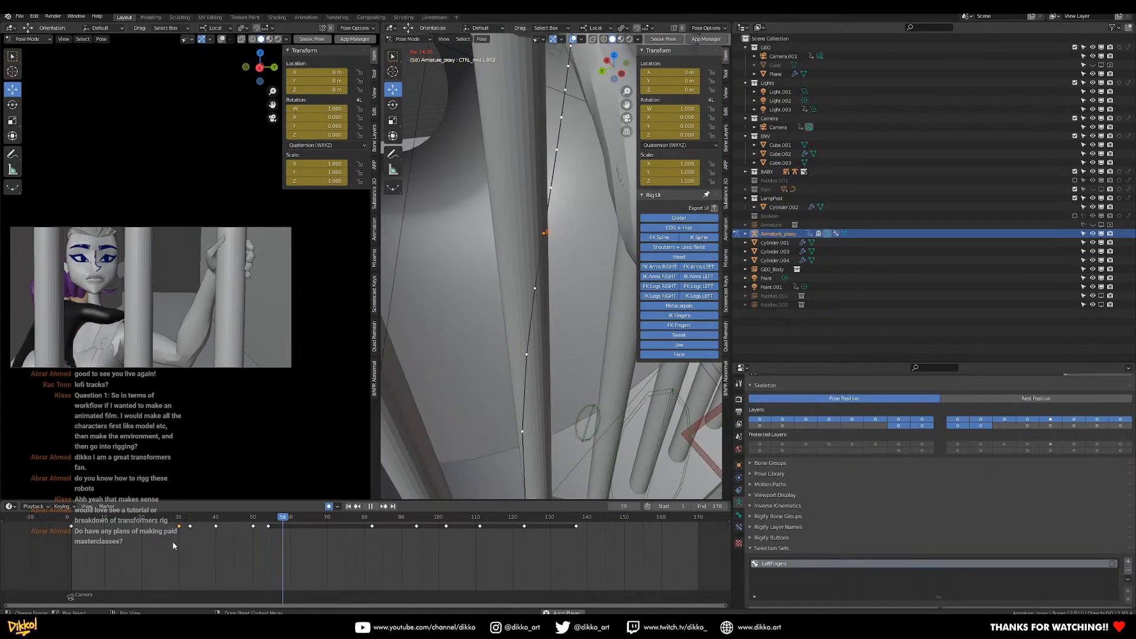
left_click(69, 524)
key("space")
left_click_drag(69, 524, 72, 523)
key("space")
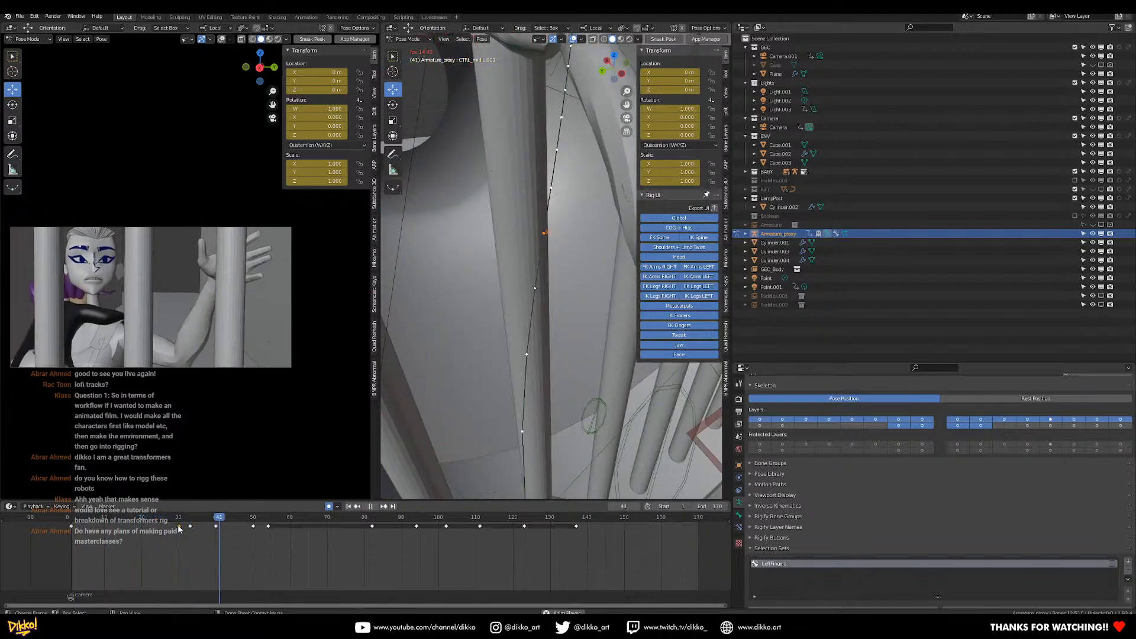
key("space")
left_click_drag(160, 521, 207, 528)
left_click_drag(217, 526, 219, 531)
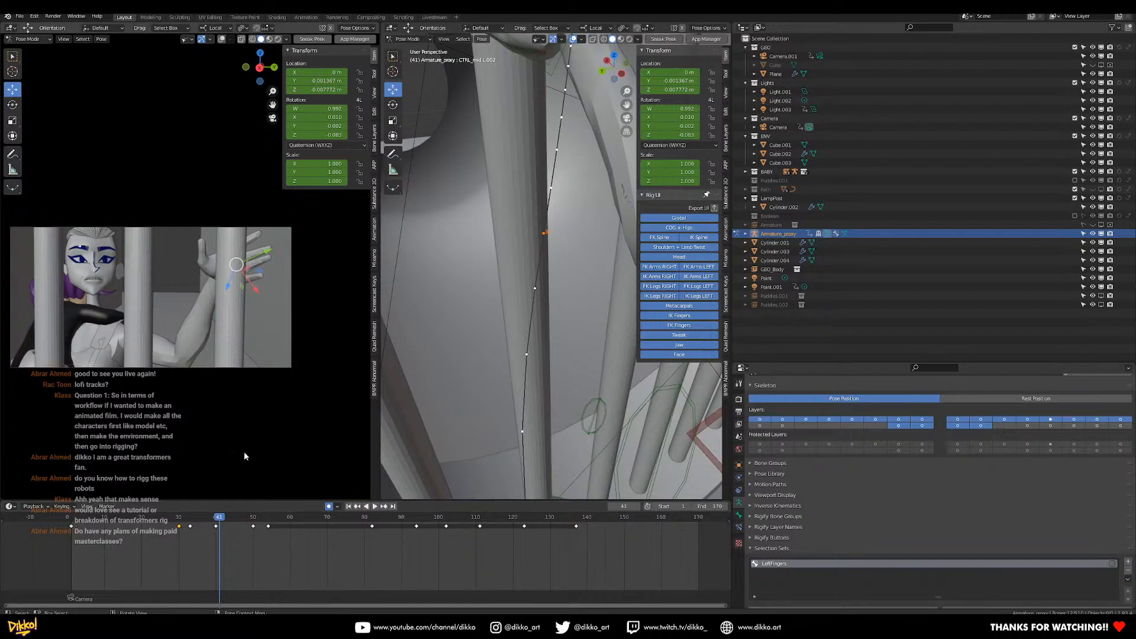
Replay the grab from the start and scrub around frames 34 to 40 to examine the open hand's approach to the bar.
left_click(70, 522)
key("space")
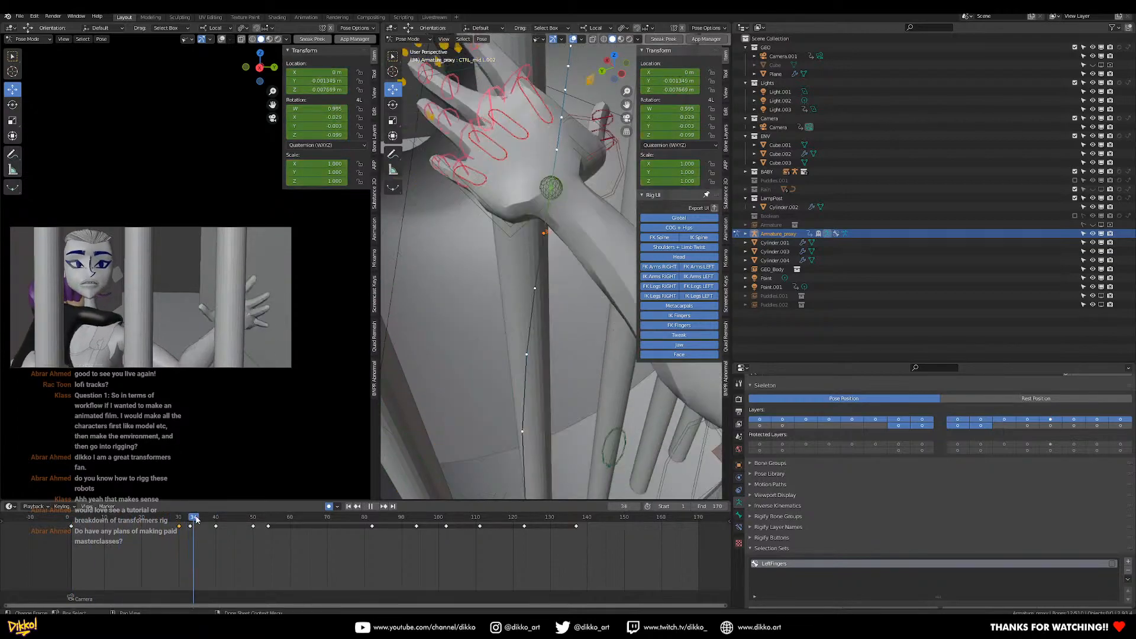
left_click_drag(236, 521, 72, 553)
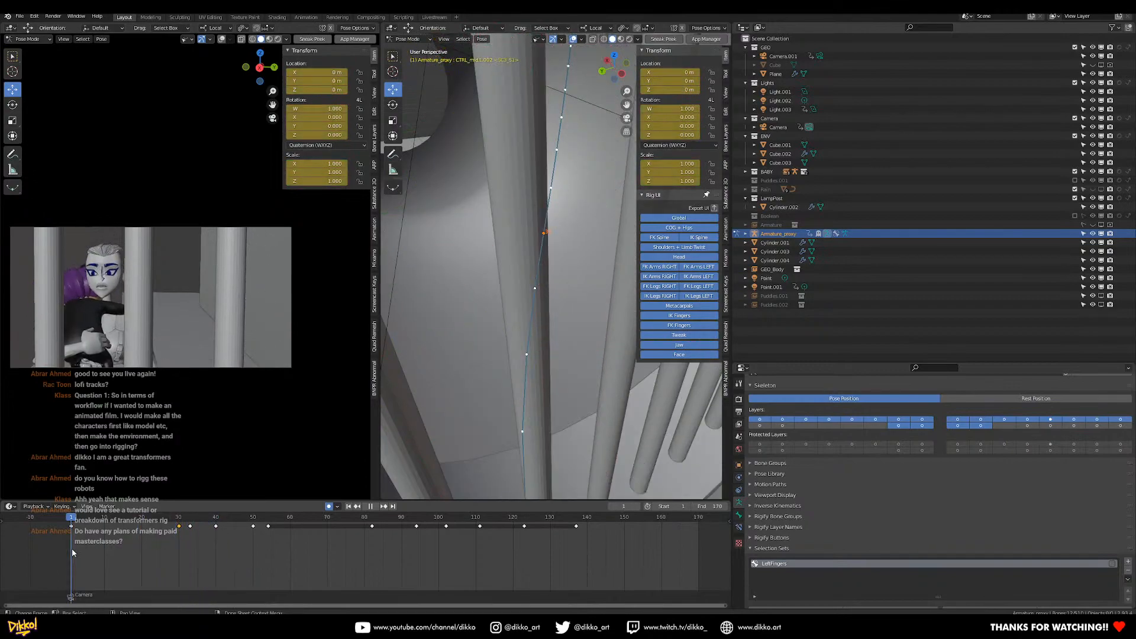
key("space")
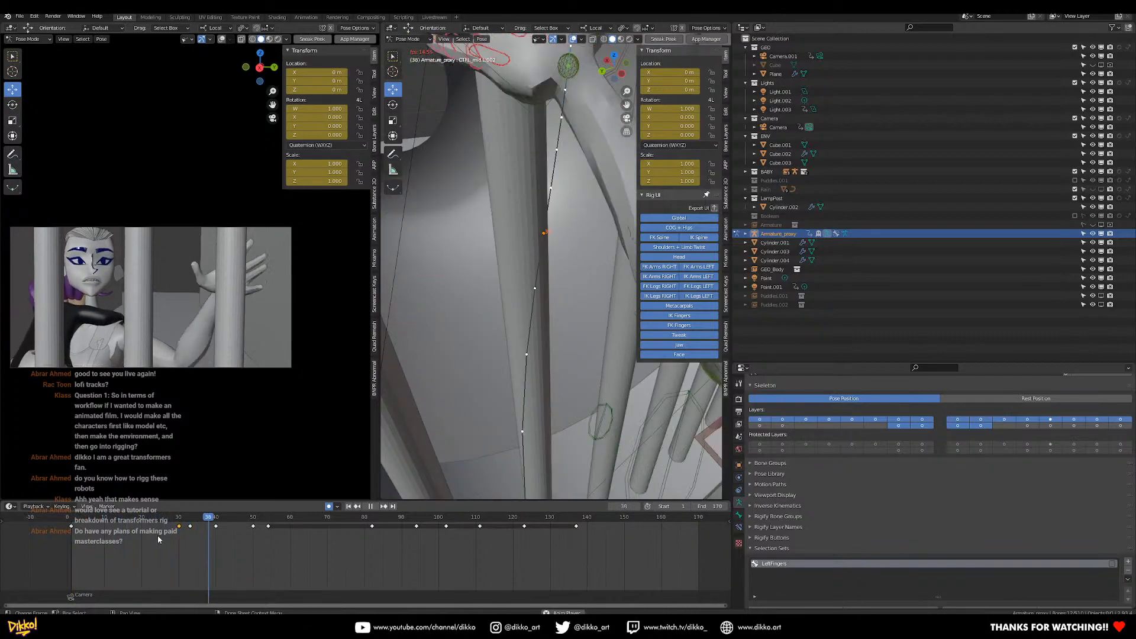
key("space")
mouse_move(148, 523)
left_mouse_down()
mouse_move(225, 538)
mouse_move(158, 544)
left_mouse_up()
key("space")
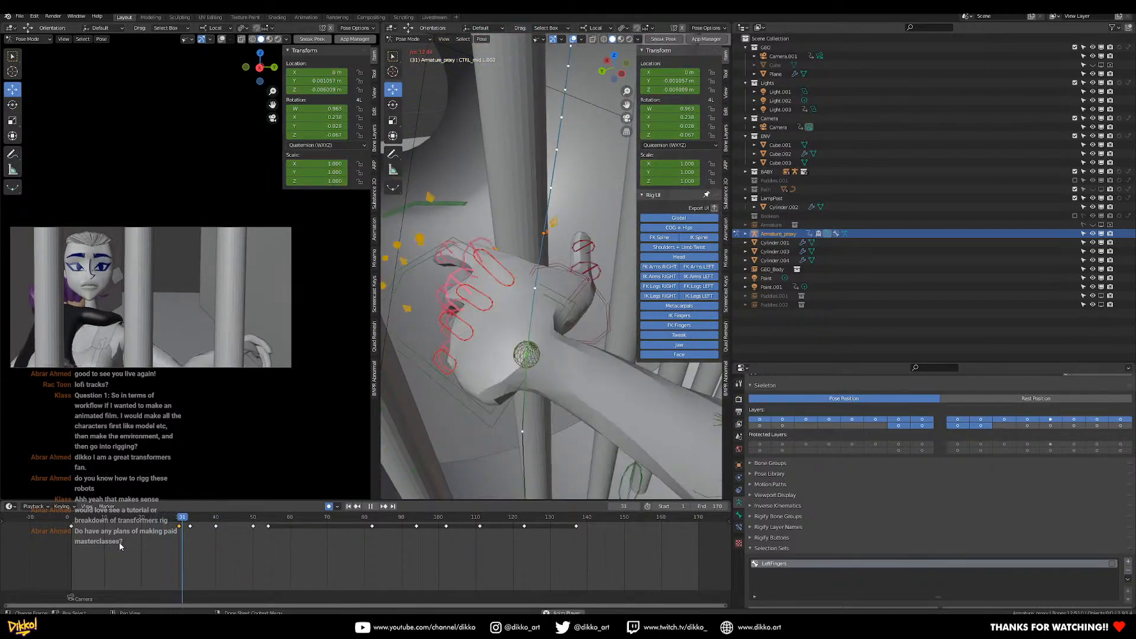
left_click(71, 521)
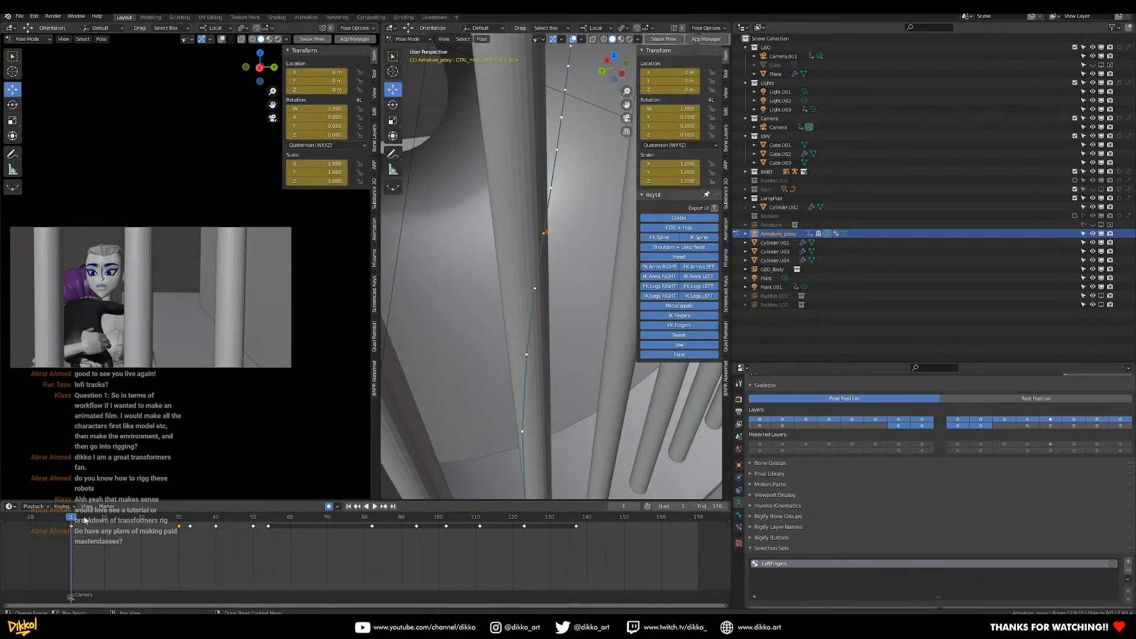
key("space")
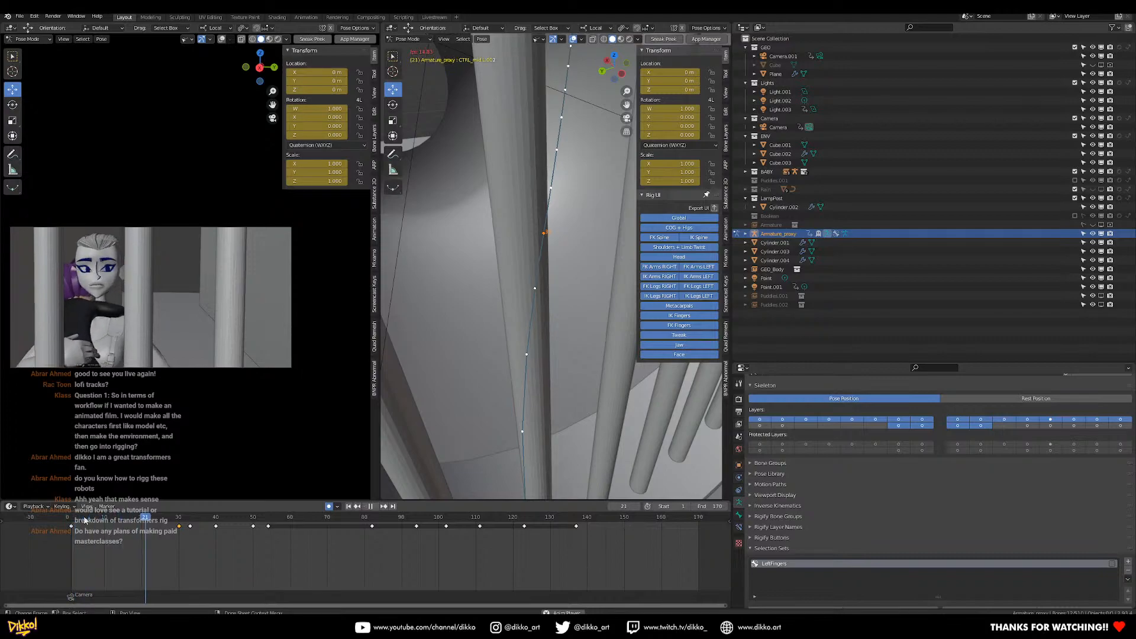
key("space")
left_click(124, 526)
key("space")
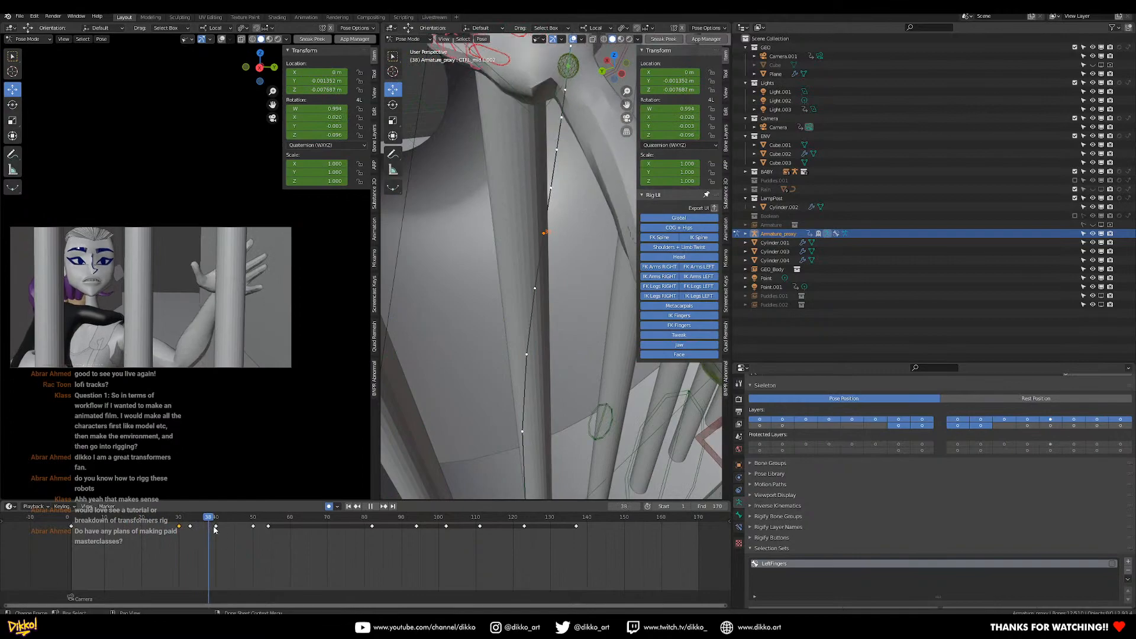
left_click_drag(224, 530, 194, 525)
key("space")
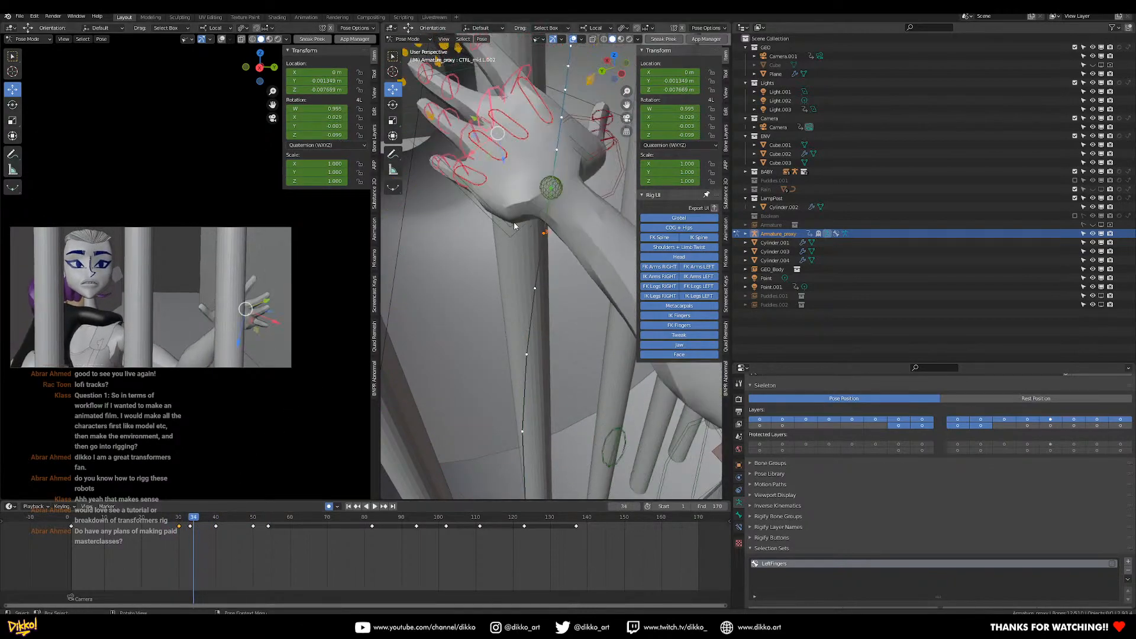
Select the left IK hand control and delete its keyframe at frame 40.
left_click(514, 226)
key("space")
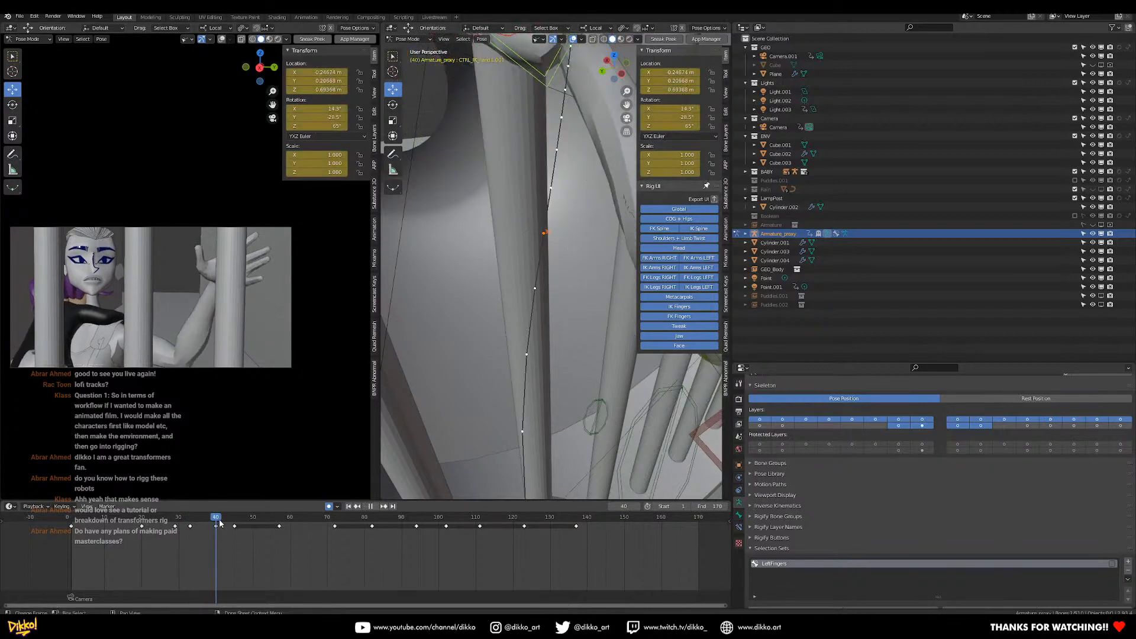
left_click_drag(220, 526, 216, 526)
left_click(217, 526)
key("x")
left_click(218, 524)
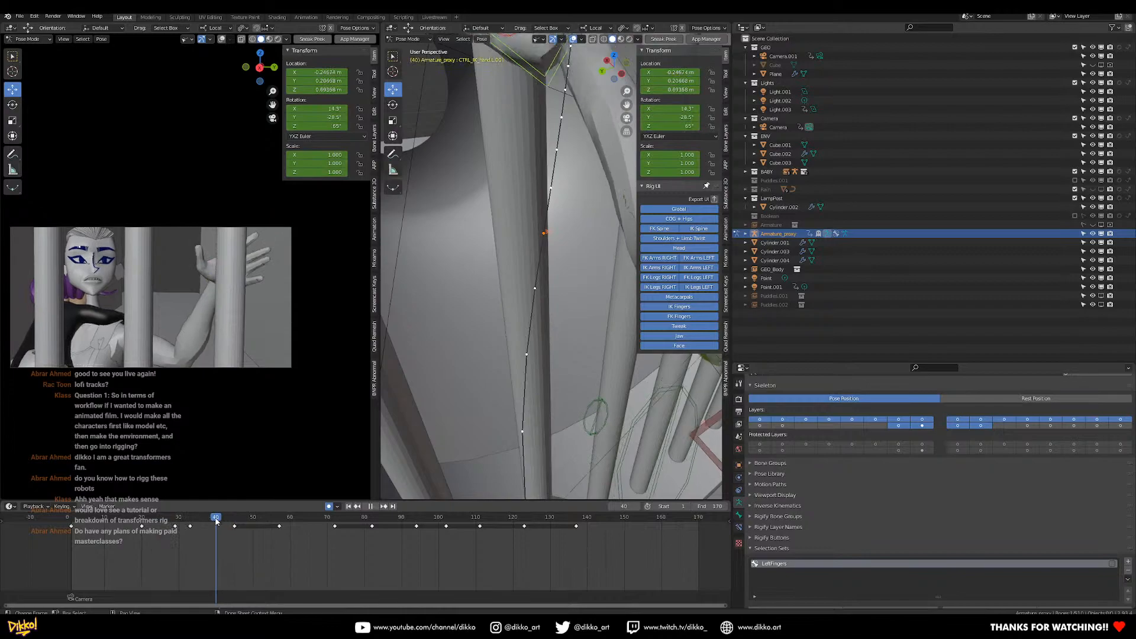
Play back the reach repeatedly to examine the hand's motion without the frame 40 keyframe.
key("space")
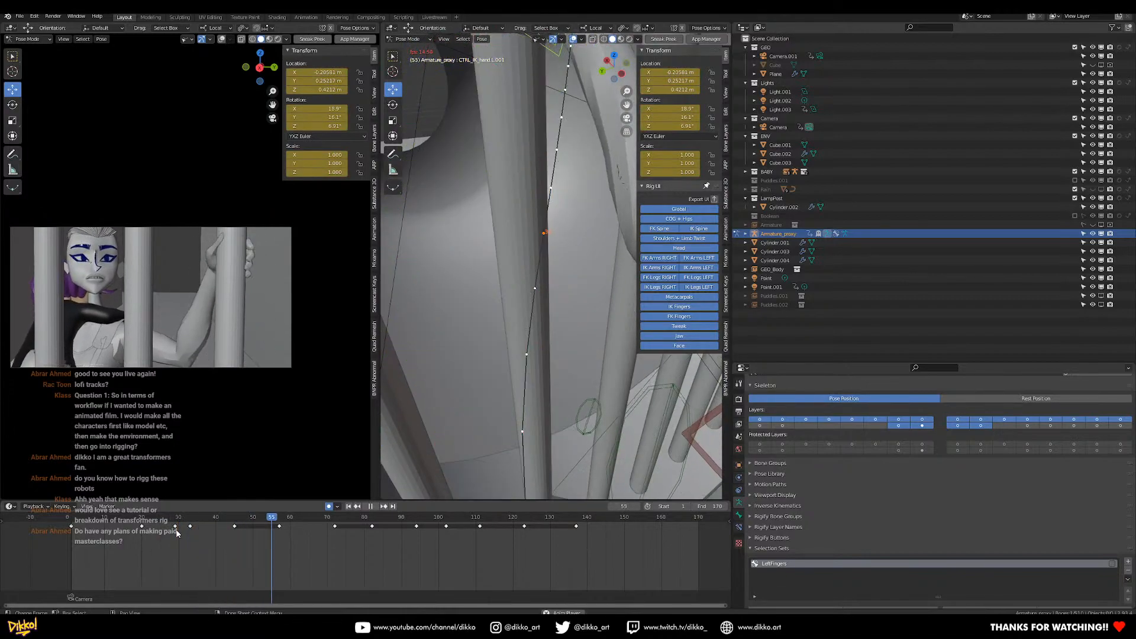
key("space")
left_click(158, 522)
key("space")
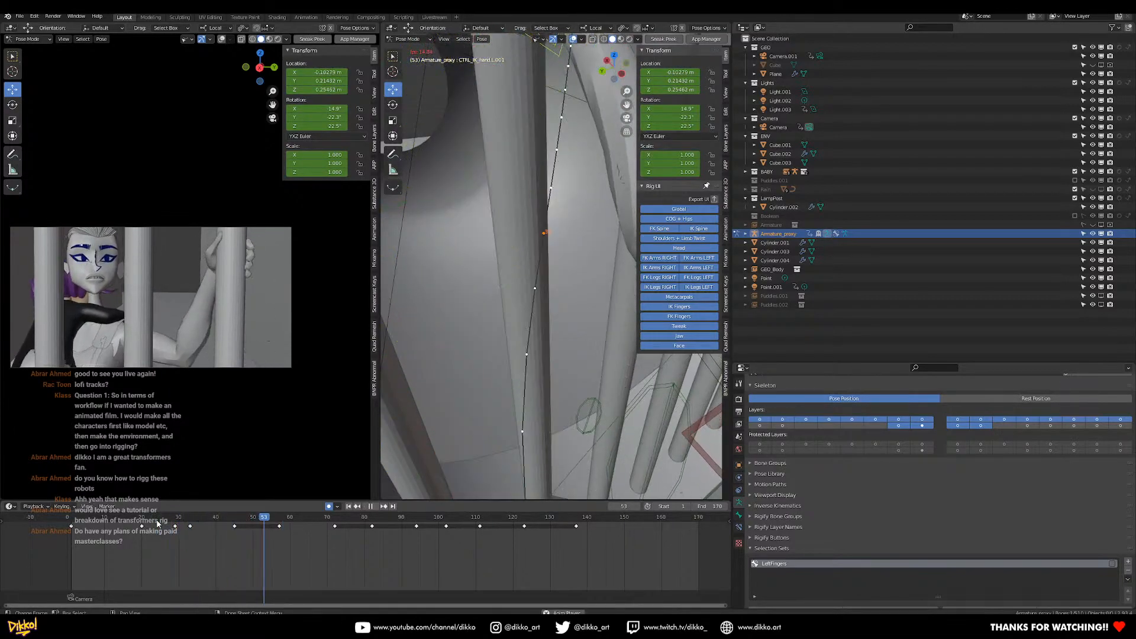
left_click(158, 521)
left_click(157, 520)
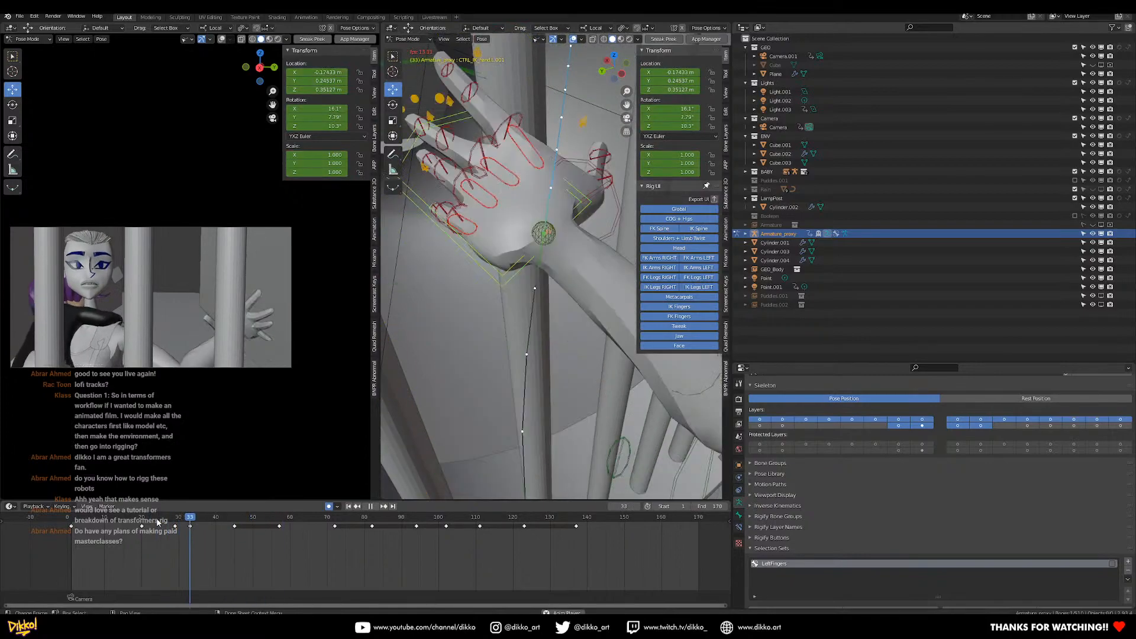
key("space")
Try deleting the left IK hand control's keyframe at frame 33 and play back the motion without it.
left_click_drag(156, 523, 191, 526)
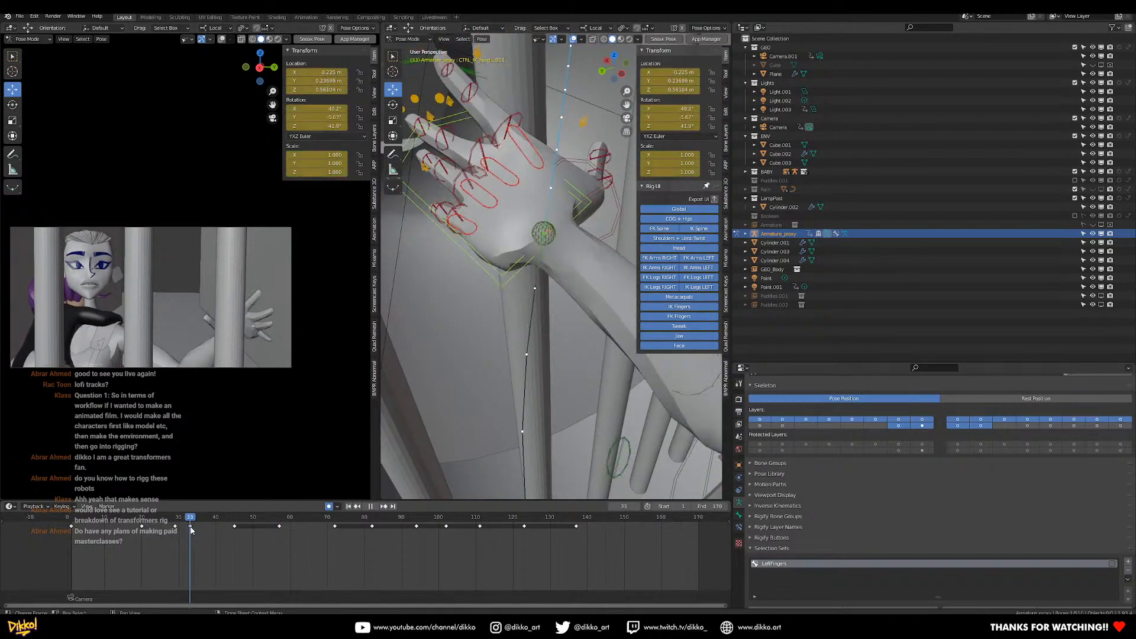
key("x")
left_click(193, 524)
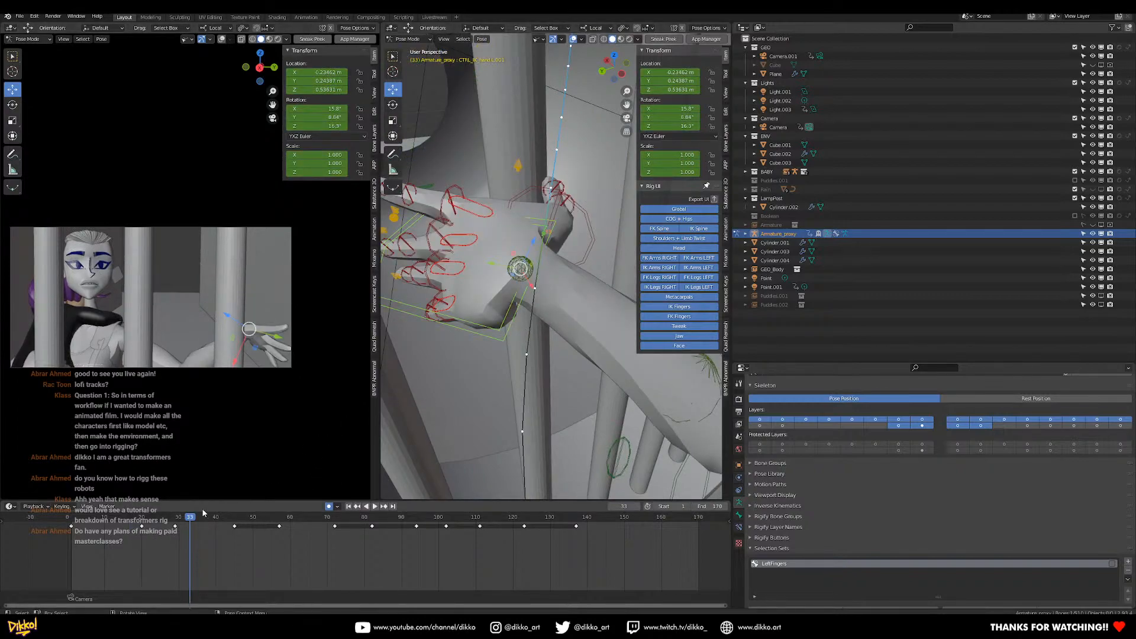
key("space")
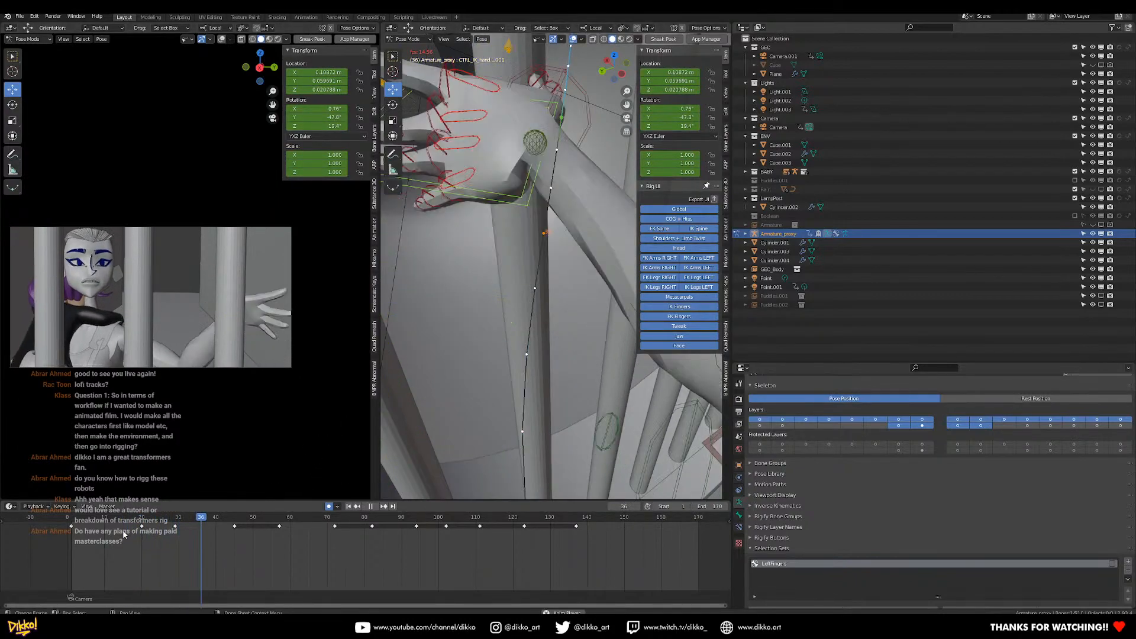
key("Escape")
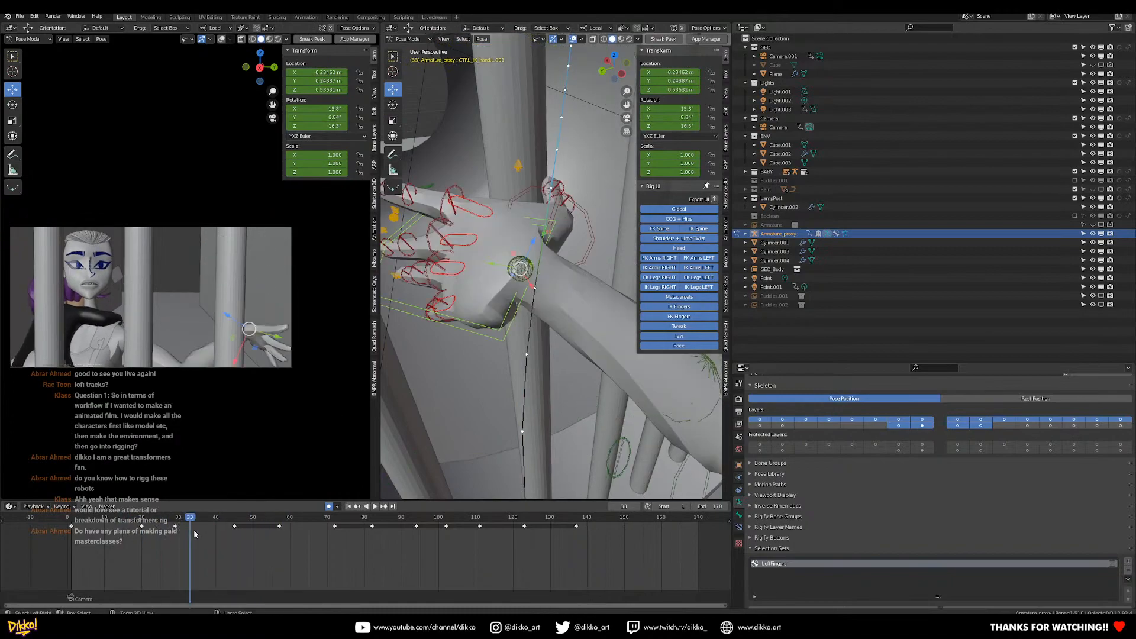
key("ctrl+v")
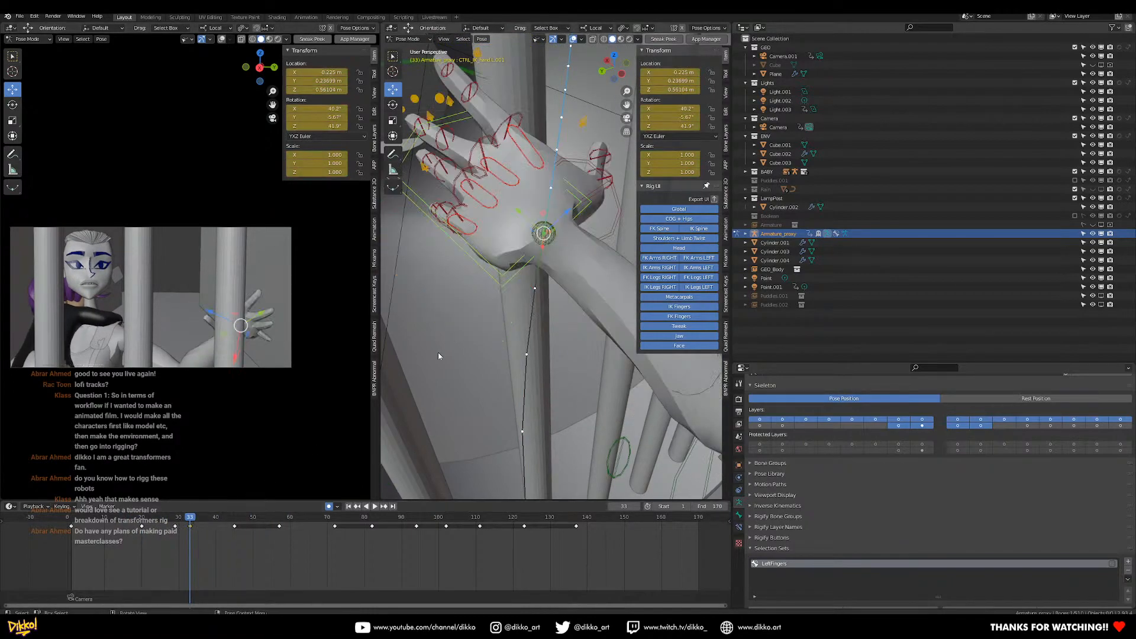
Insert a keyframe for the left IK hand control at frame 32 and play back the grab.
key("Left")
key("Left")
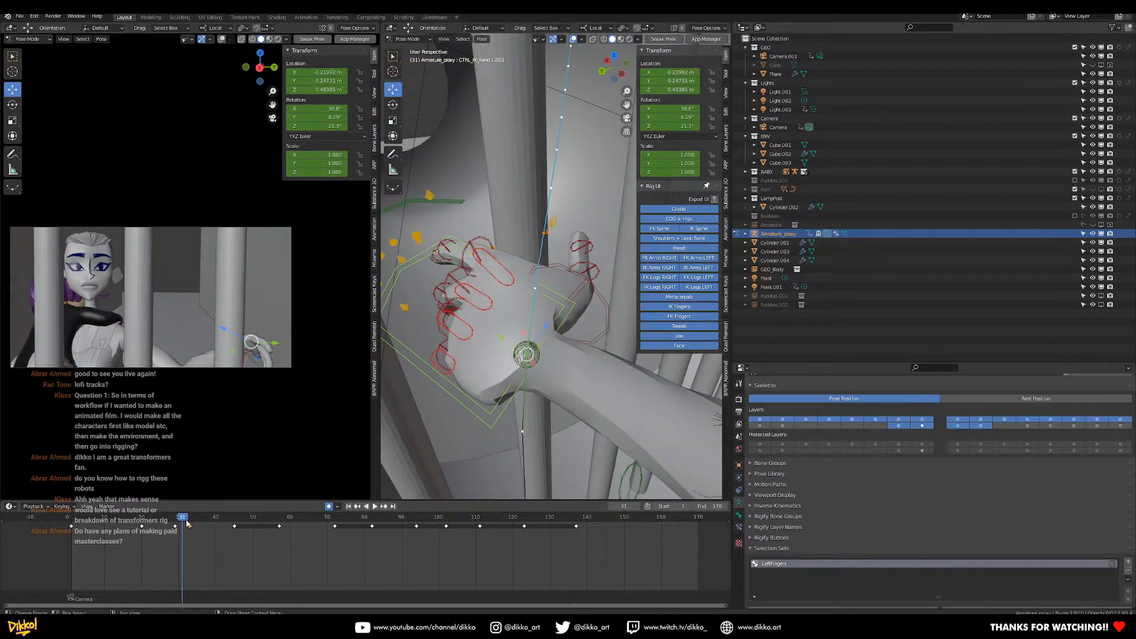
key("Right")
key("Right")
left_click_drag(185, 520, 188, 527)
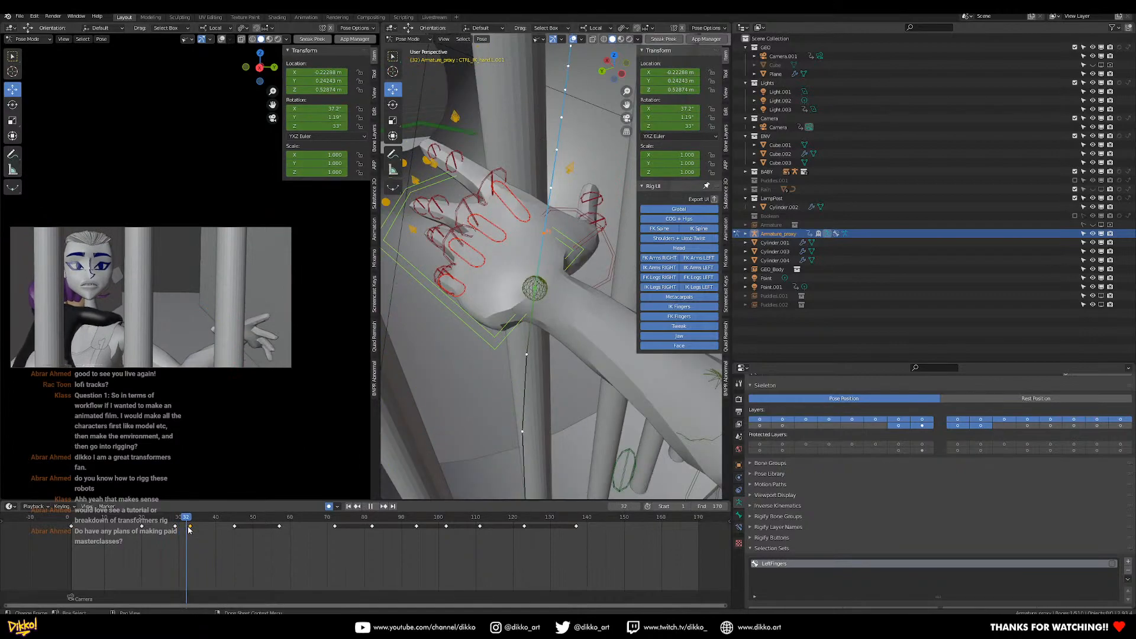
key("i")
left_click(189, 530)
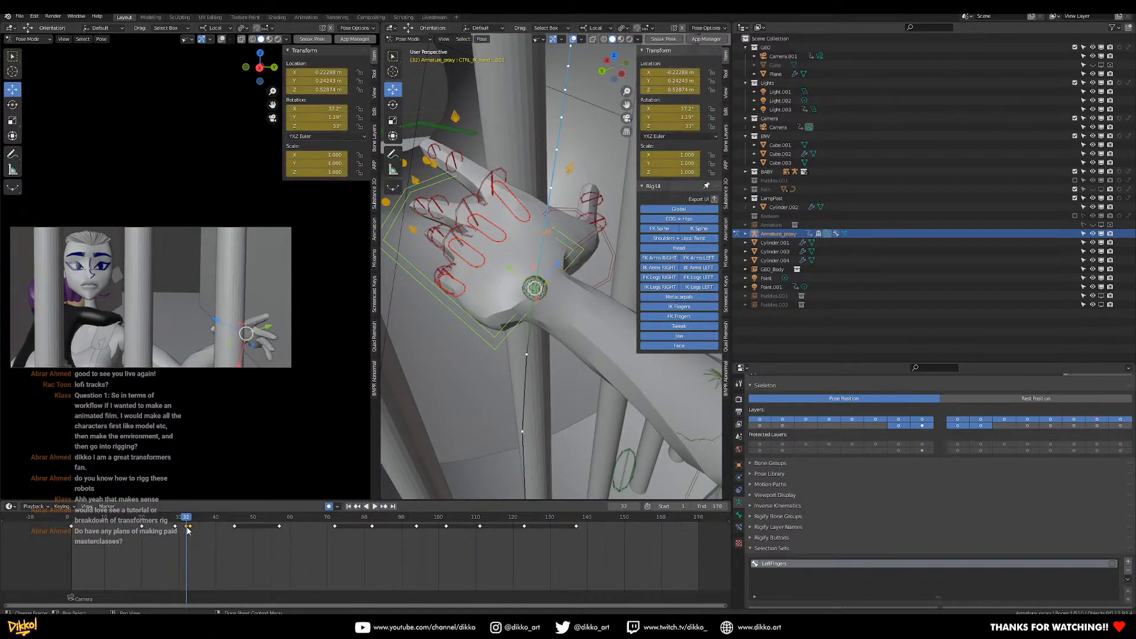
key("space")
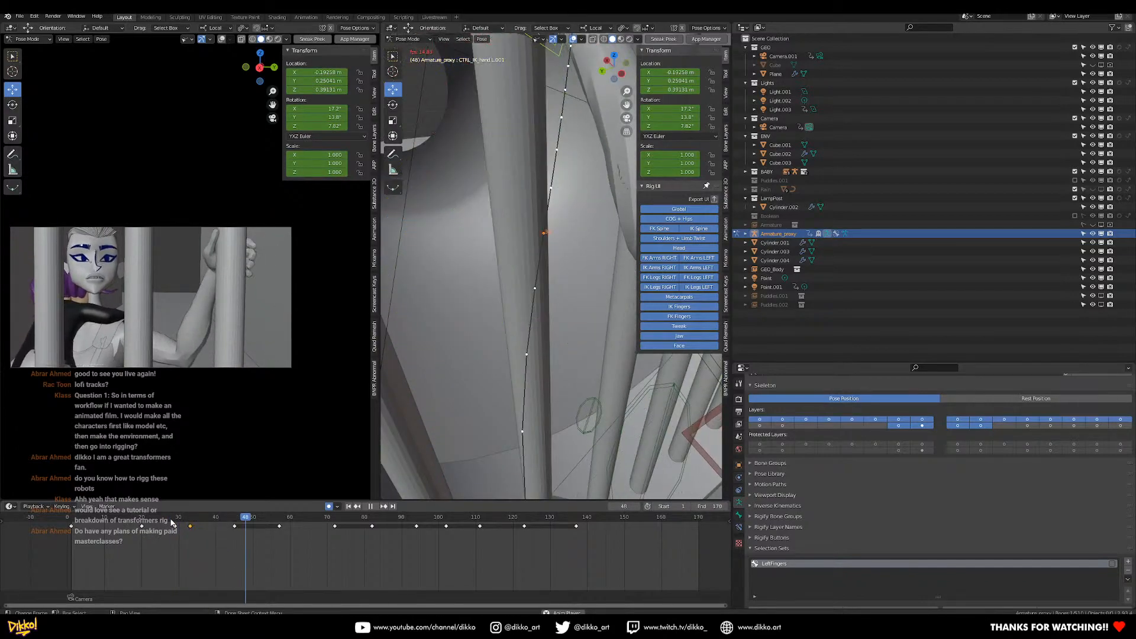
left_click(153, 521)
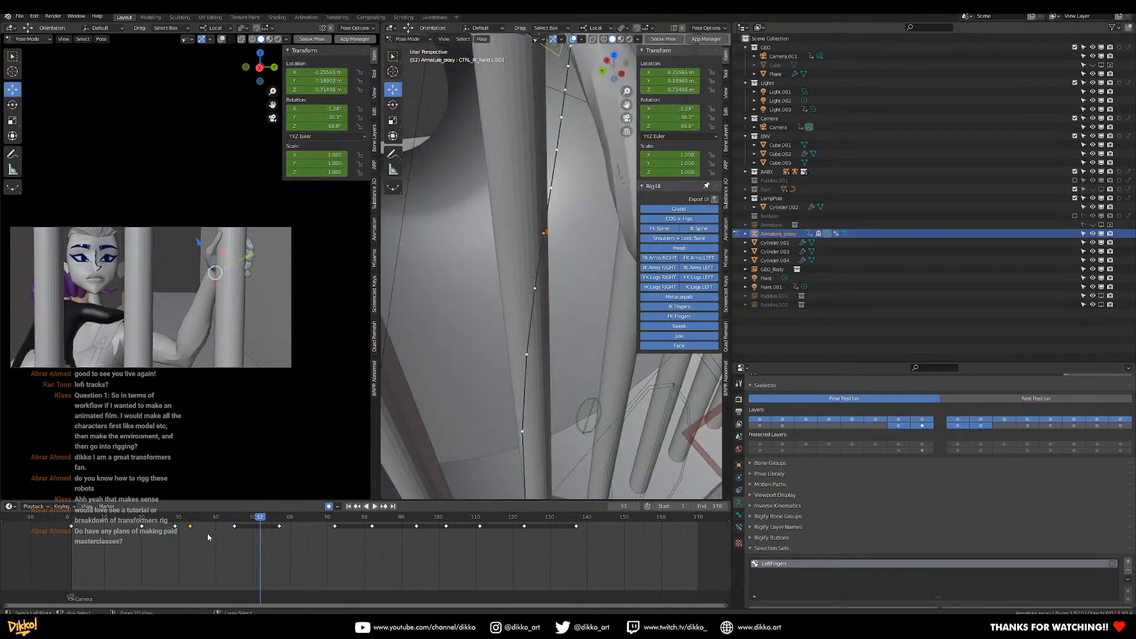
Scrub and play back the reach repeatedly to examine how the left hand moves onto the bar after frame 29.
key("Escape")
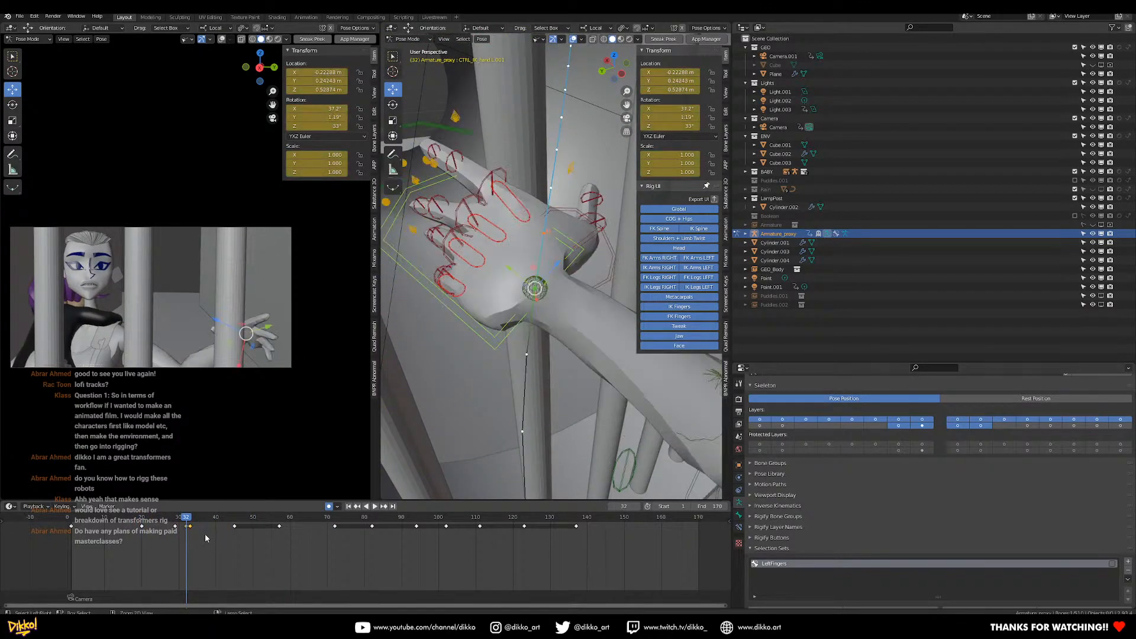
key("Right")
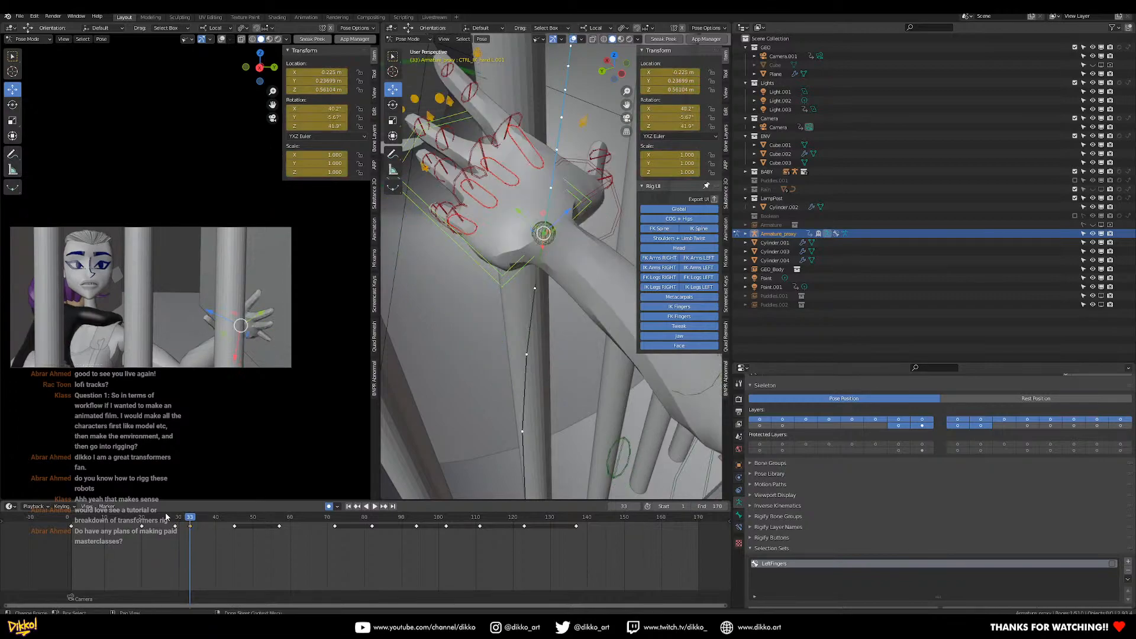
key("space")
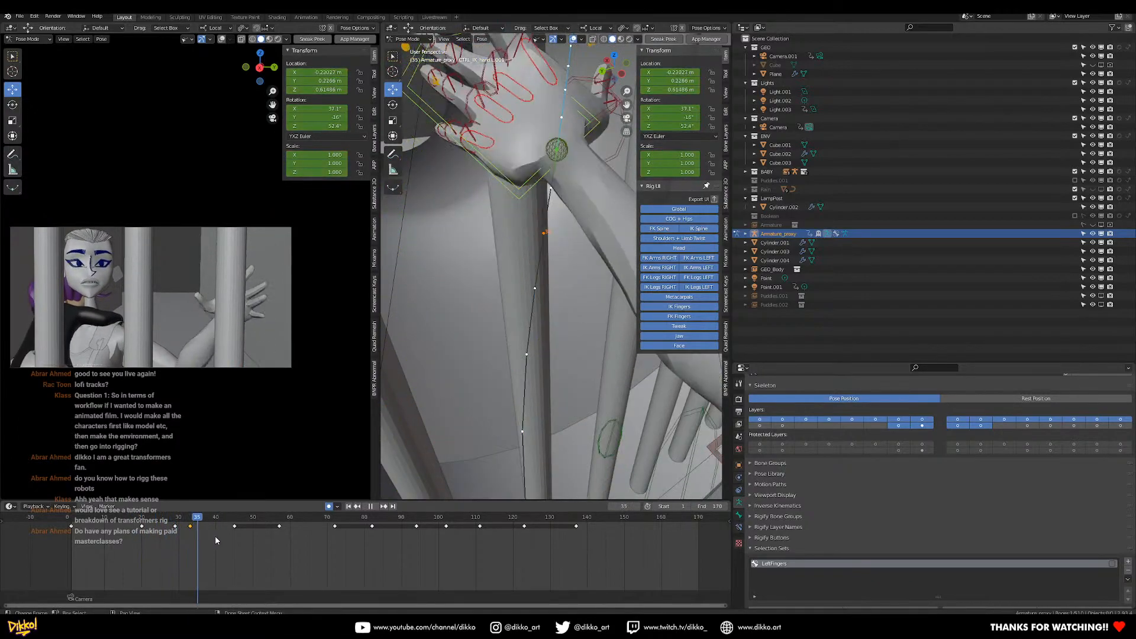
left_click_drag(237, 539, 197, 552)
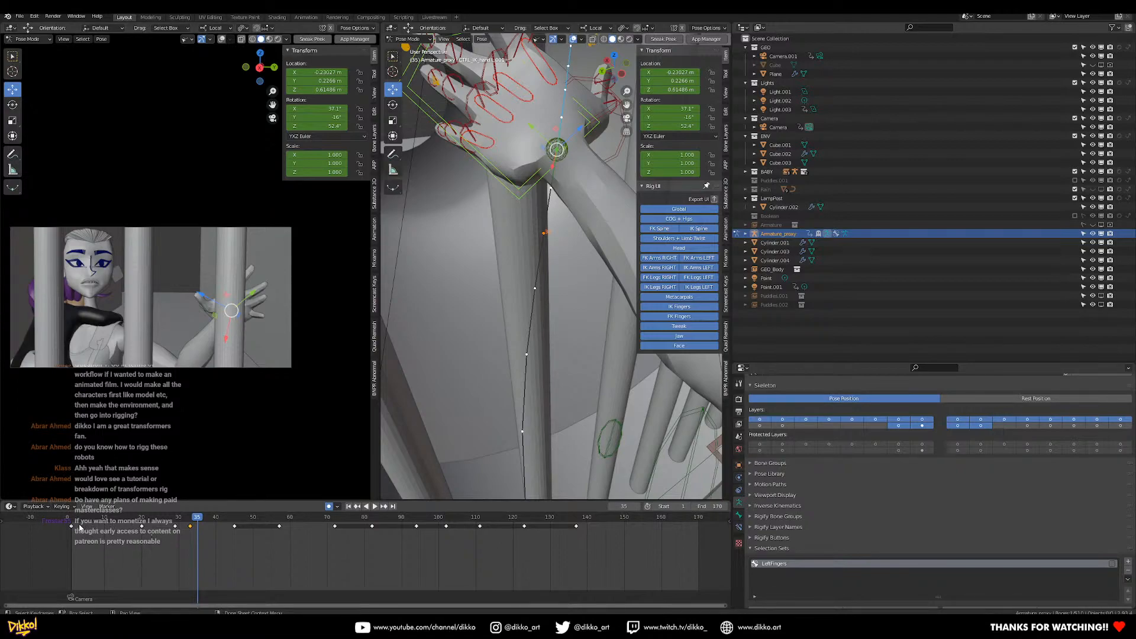
left_click_drag(71, 520, 205, 526)
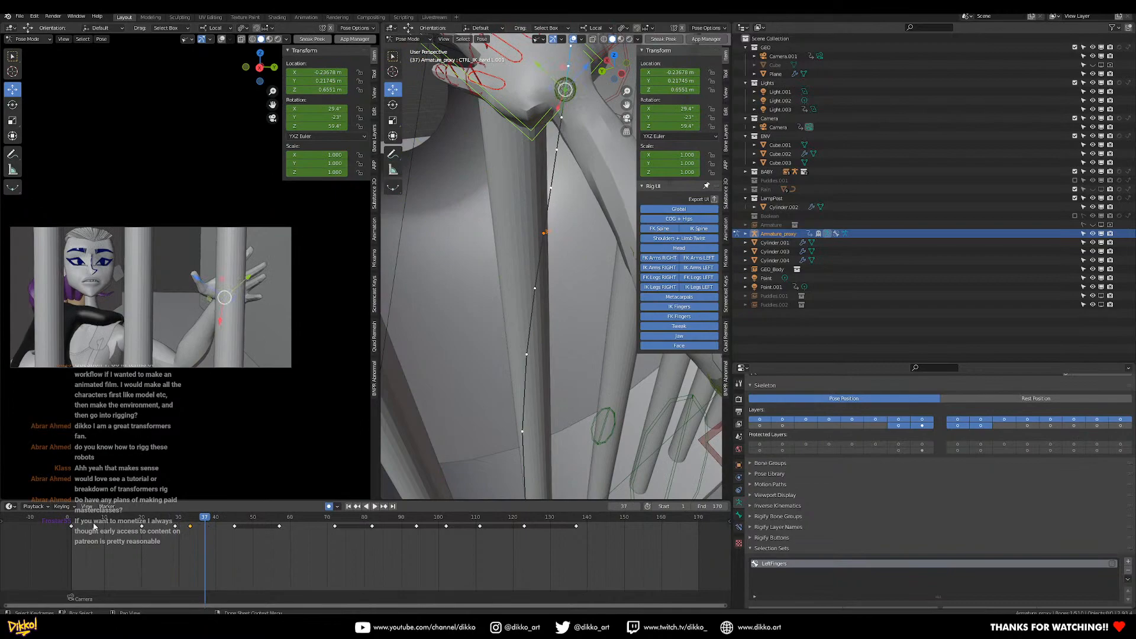
left_click(70, 524)
key("space")
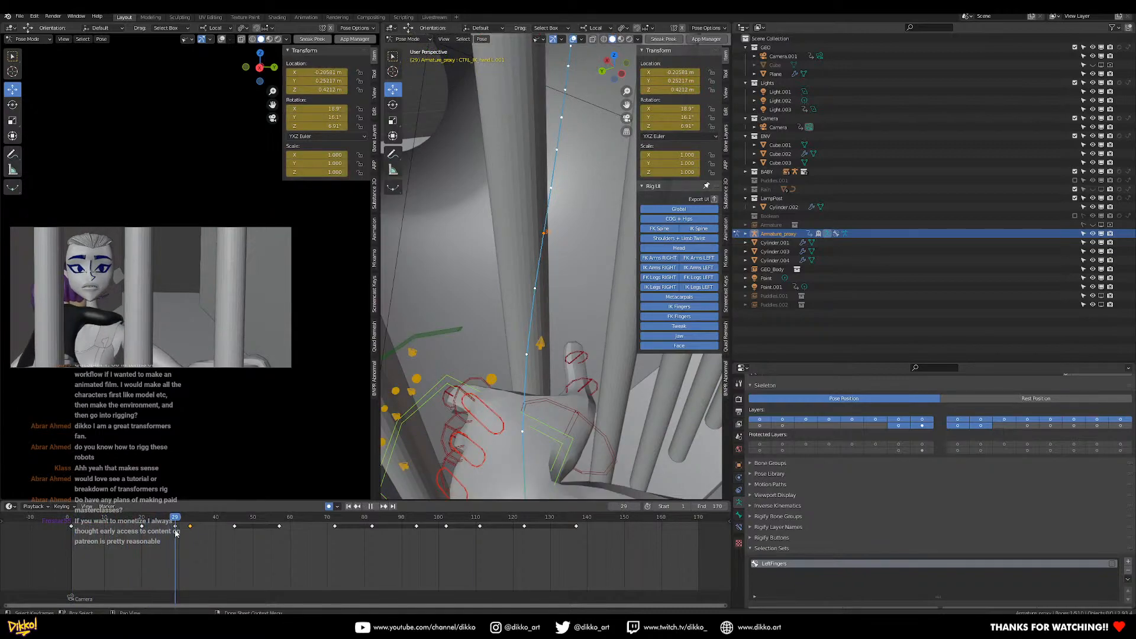
left_click_drag(191, 539, 104, 553)
key("space")
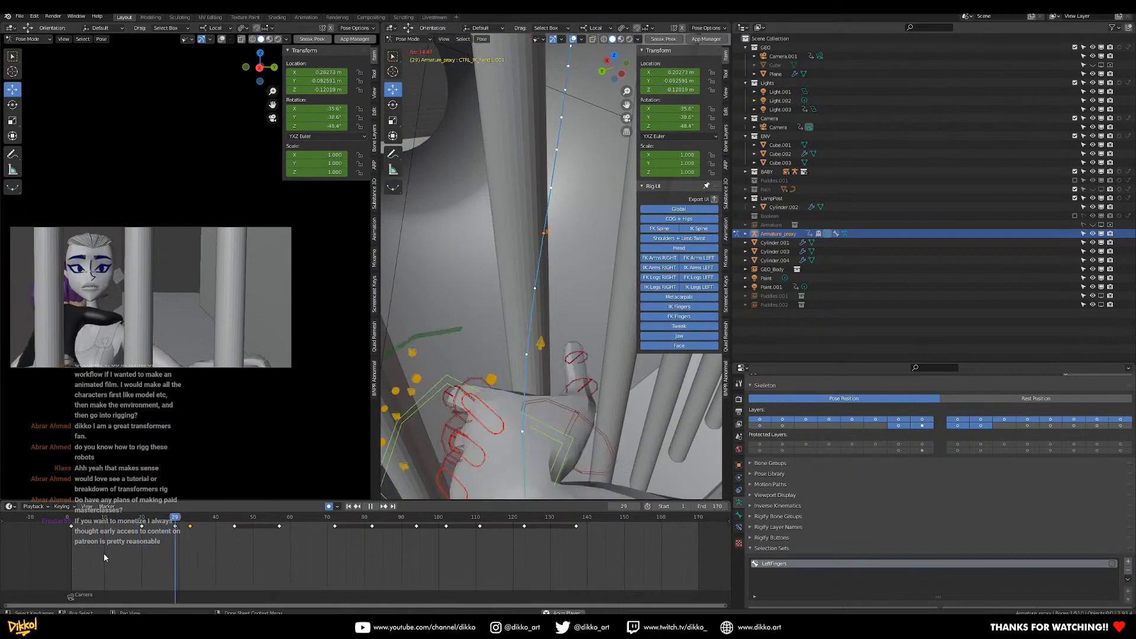
key("space")
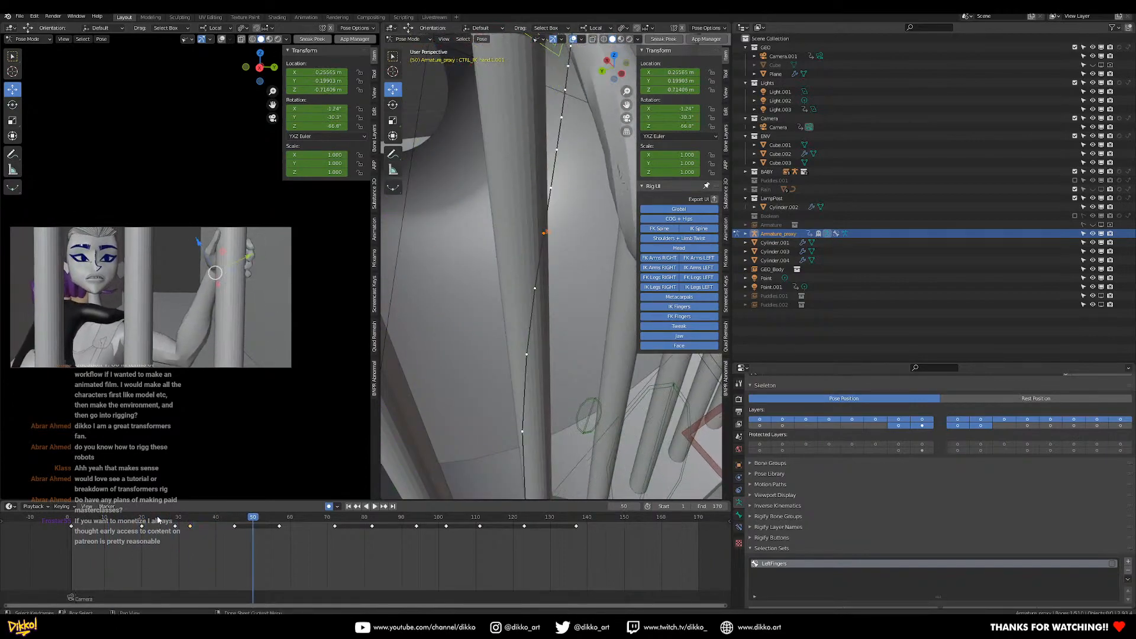
left_click(159, 520)
key("space")
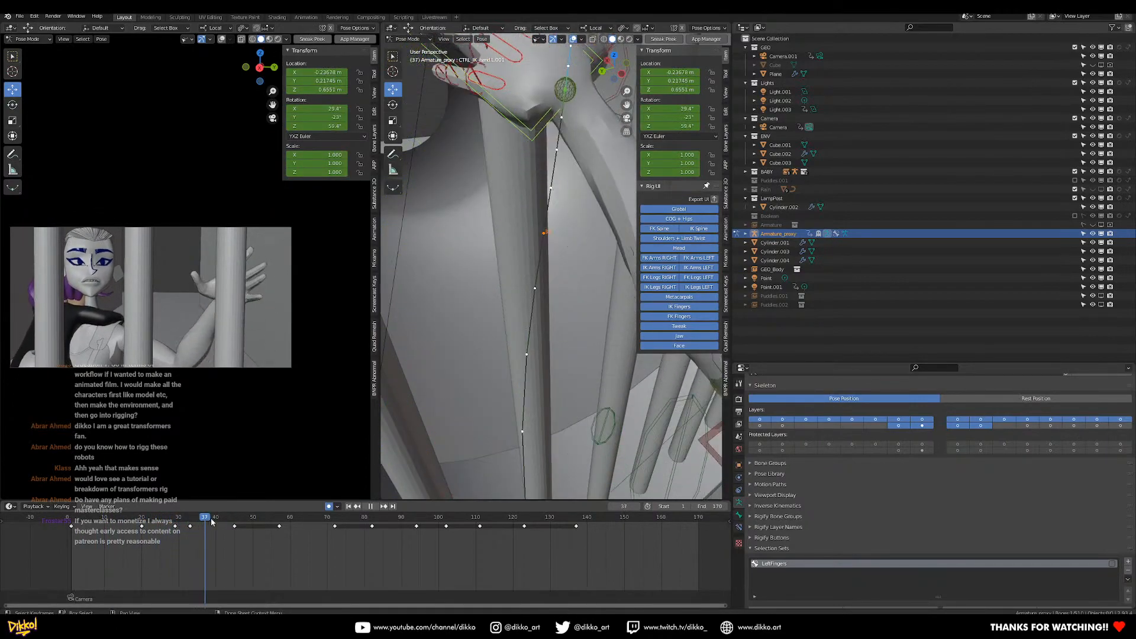
left_click_drag(229, 518, 226, 517)
Split the 3D viewport into two stacked areas, widen them, and turn the lower one into a Graph Editor.
middle_click_drag(509, 240, 506, 393, "shift")
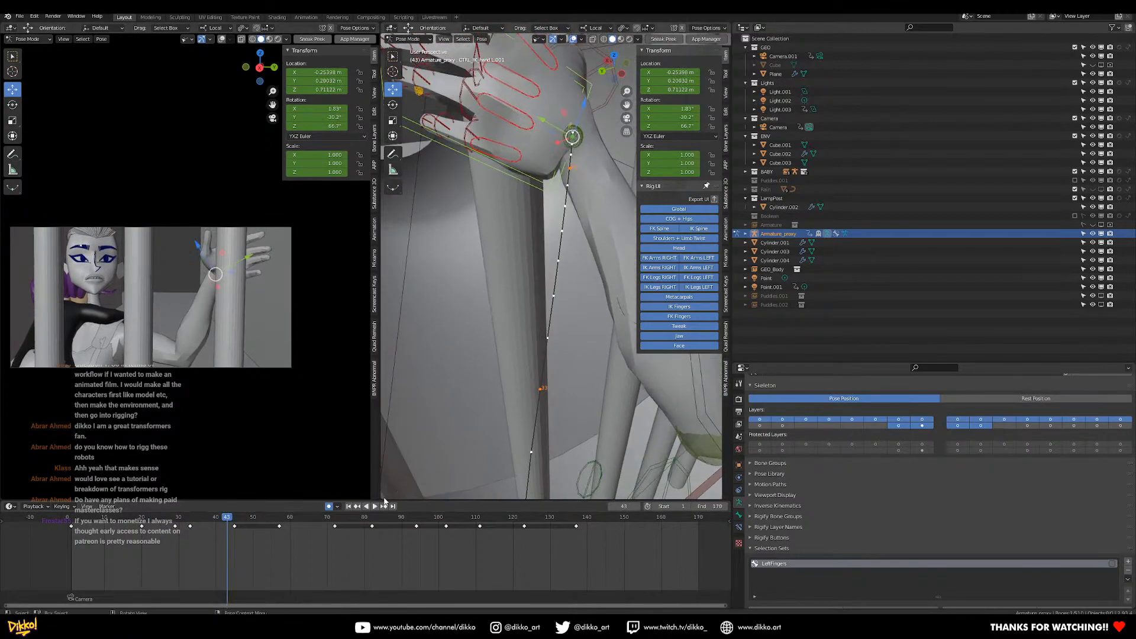
left_click_drag(382, 494, 385, 310)
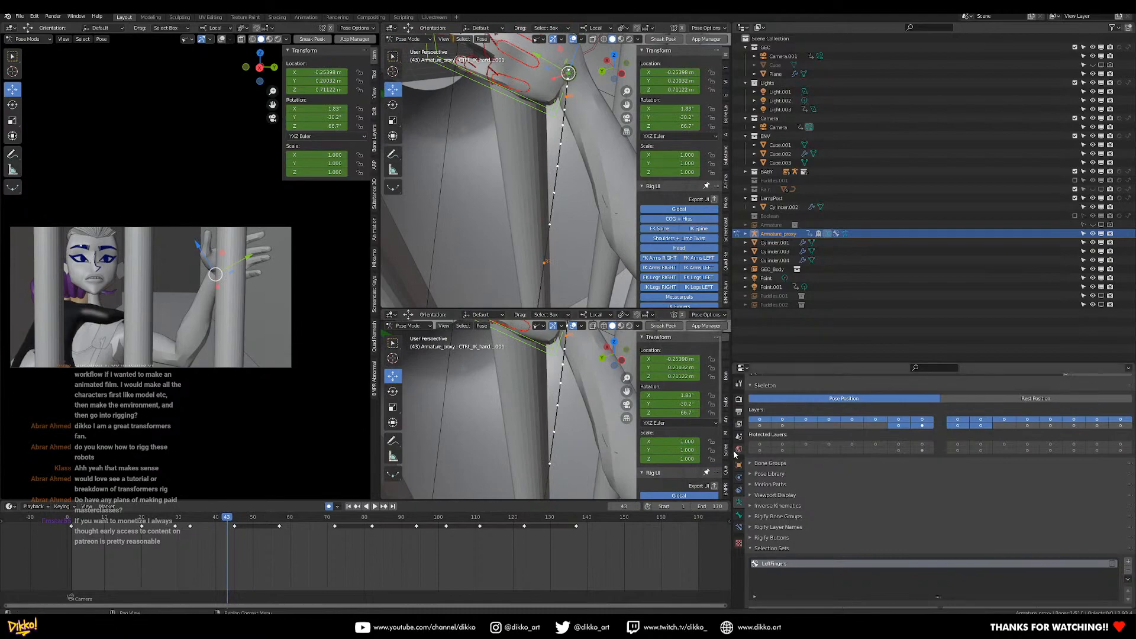
left_click_drag(731, 451, 912, 450)
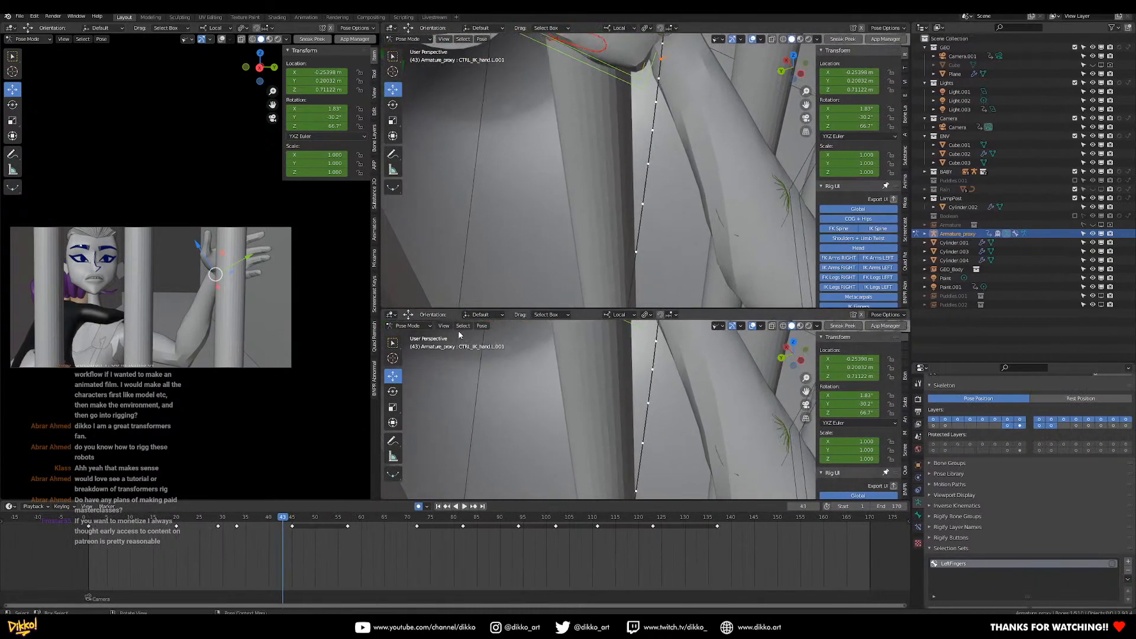
left_click(390, 314)
left_click(504, 359)
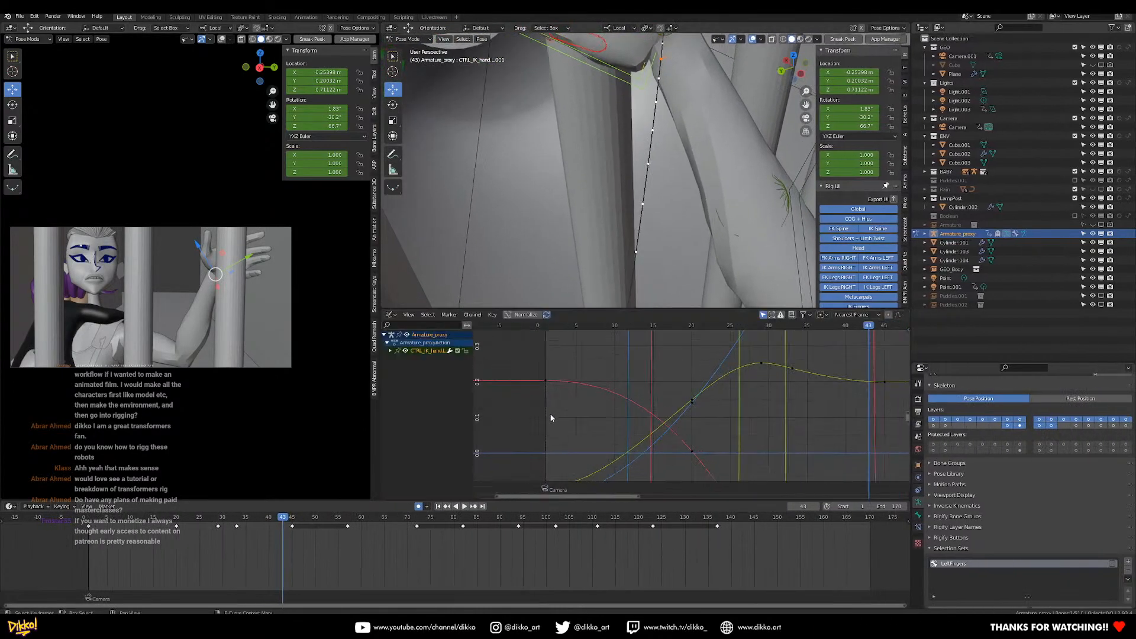
scroll(562, 413, "down", 2)
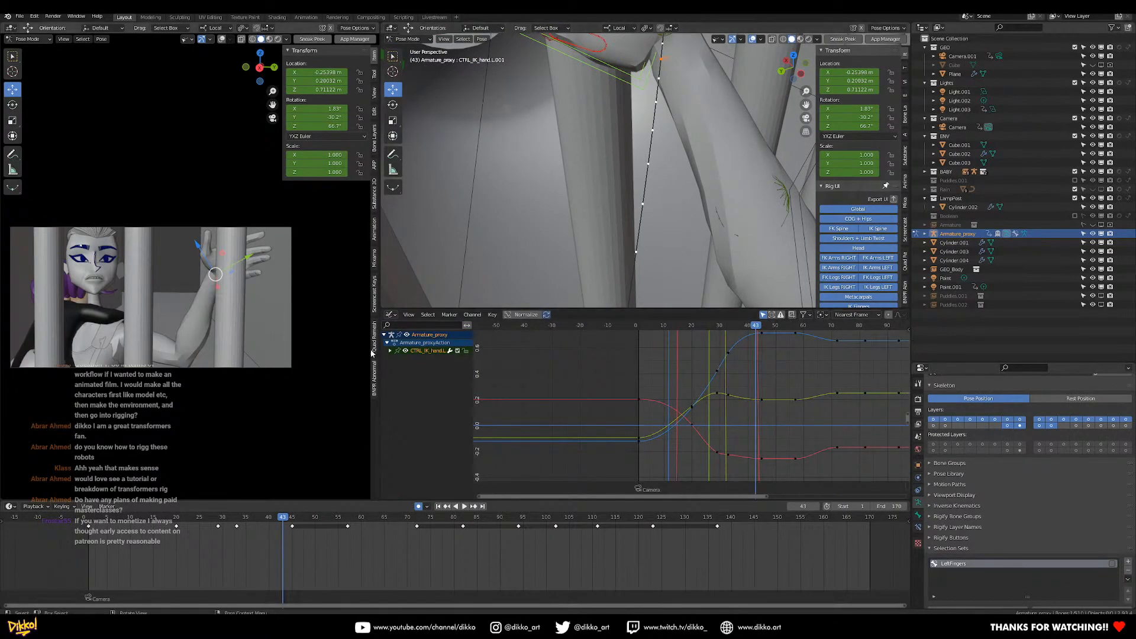
Show only the X, Y and Z Euler rotation curves of the left IK hand control in the Graph Editor.
left_click(390, 351)
left_click_drag(398, 375, 399, 358)
middle_click_drag(745, 379, 754, 350, "ctrl")
middle_click_drag(749, 408, 556, 454)
Insert a rotation keyframe for the left IK hand control at frame 39.
left_click_drag(290, 522, 261, 569)
left_click_drag(283, 572, 264, 568)
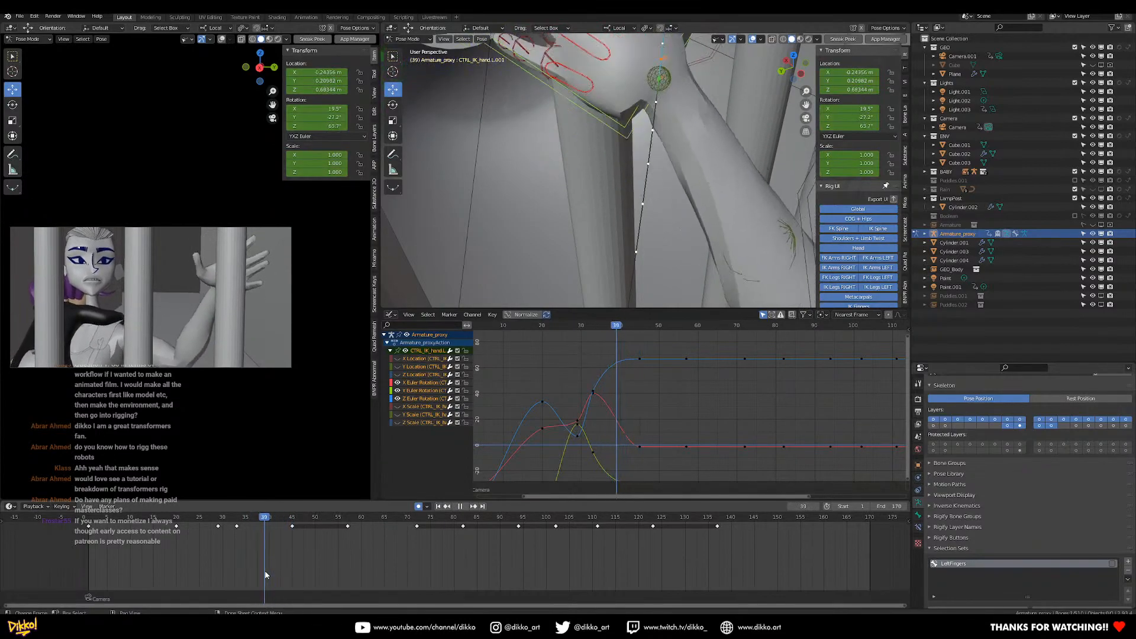
middle_click_drag(637, 438, 597, 392)
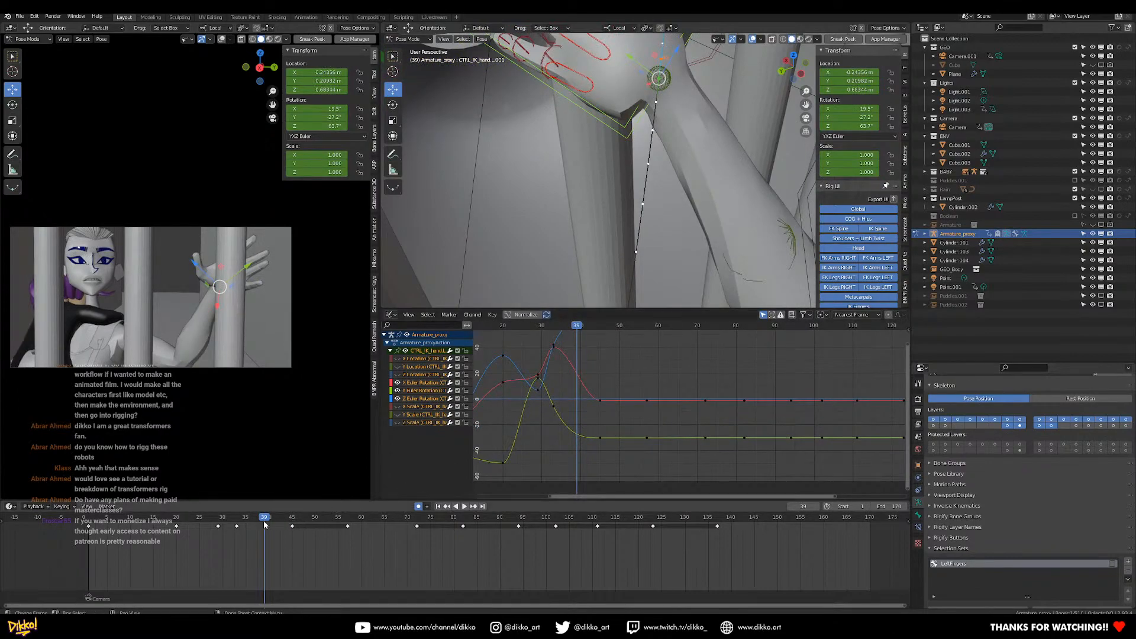
key("space")
key("Home")
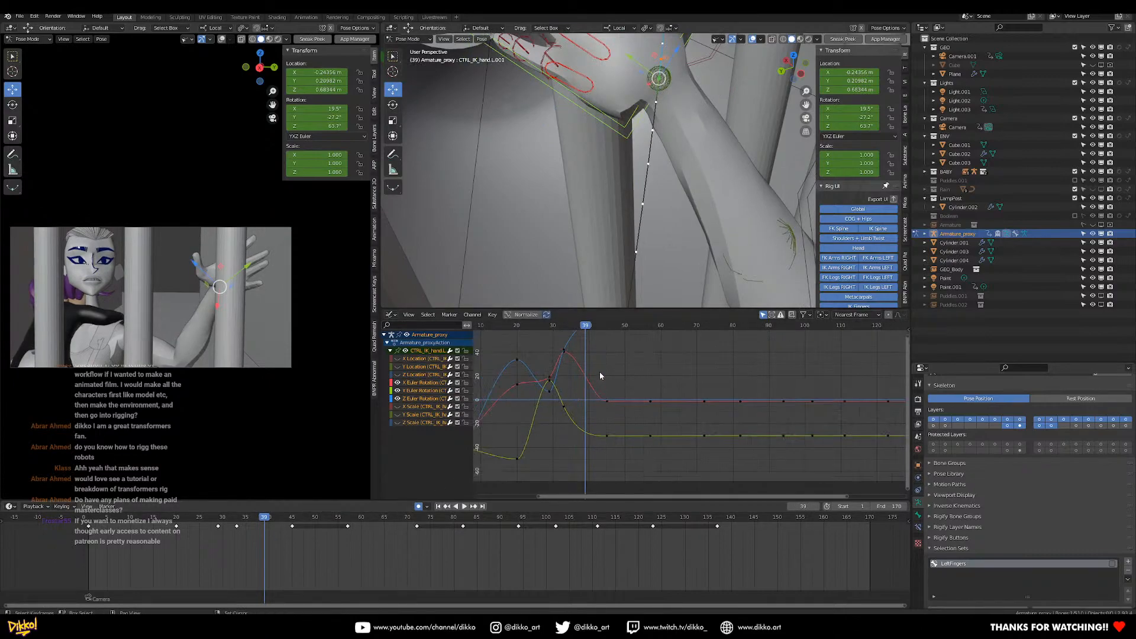
left_click_drag(592, 479, 576, 439)
key("i")
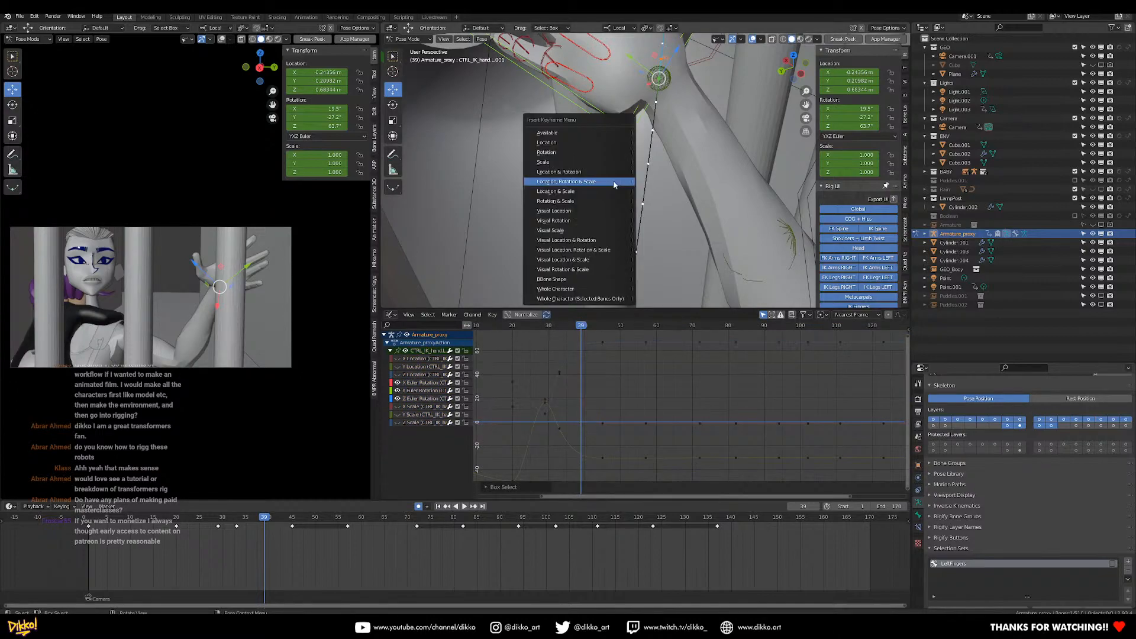
left_click(570, 153)
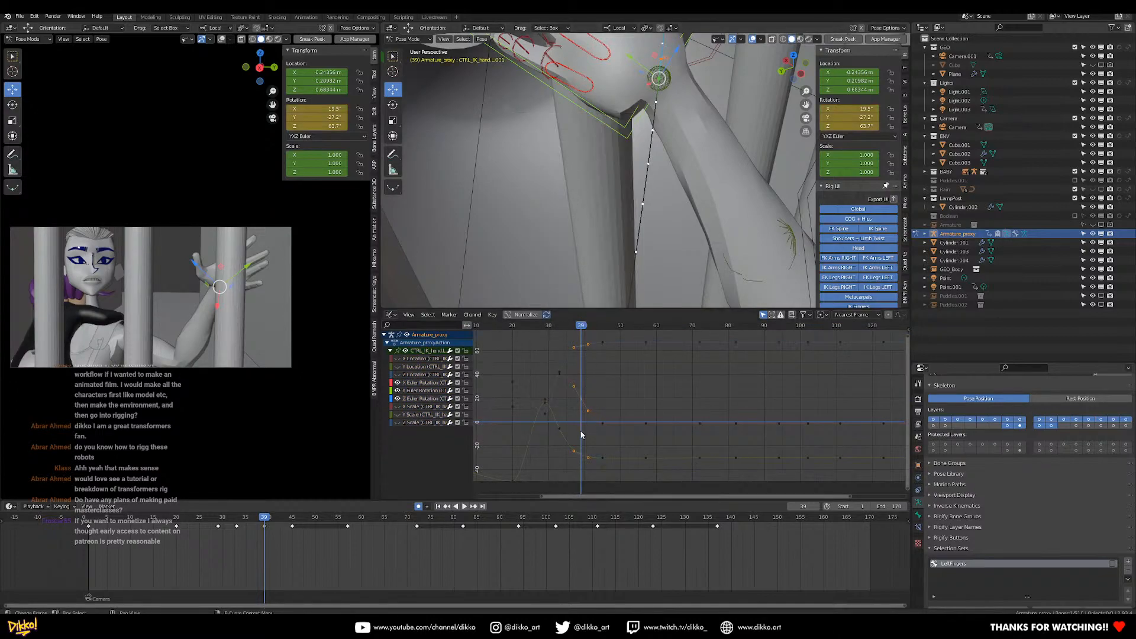
Move the hand control's rotation keyframe from frame 39 to frame 45, replacing the rotation keys there.
left_click_drag(573, 333, 582, 392)
left_click_drag(590, 475, 590, 475)
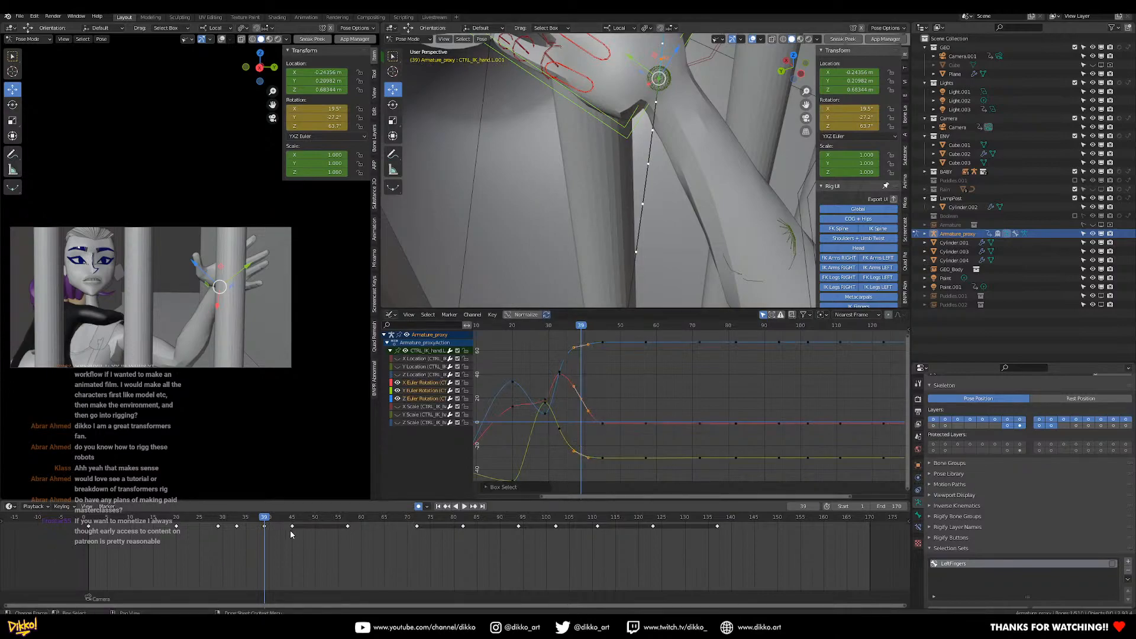
left_click_drag(265, 528, 293, 538)
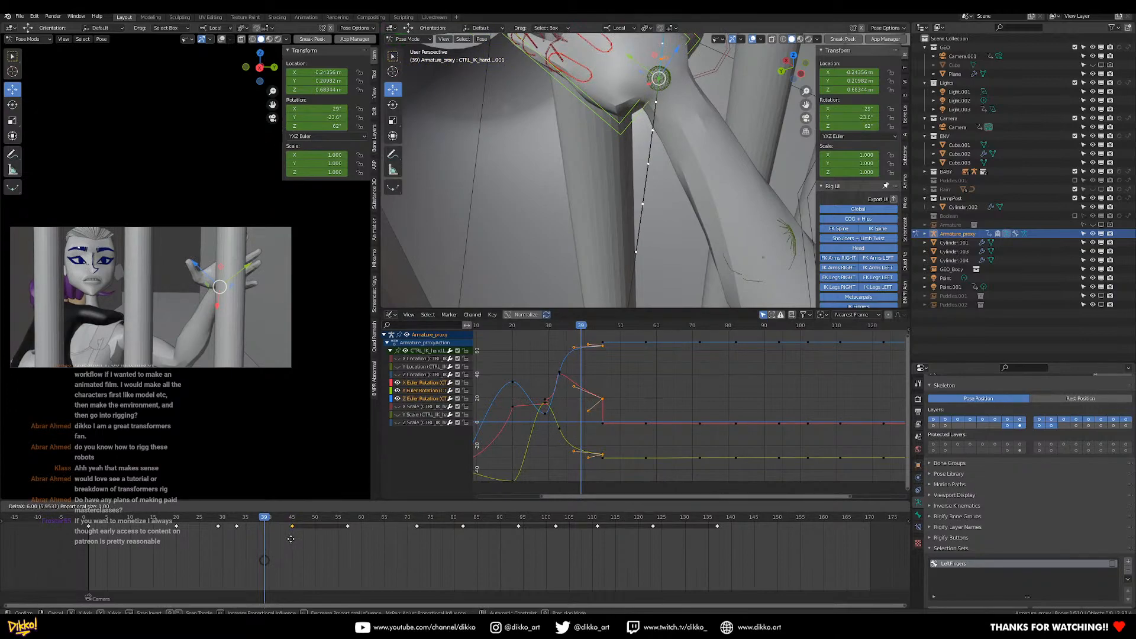
left_click_drag(291, 538, 290, 538)
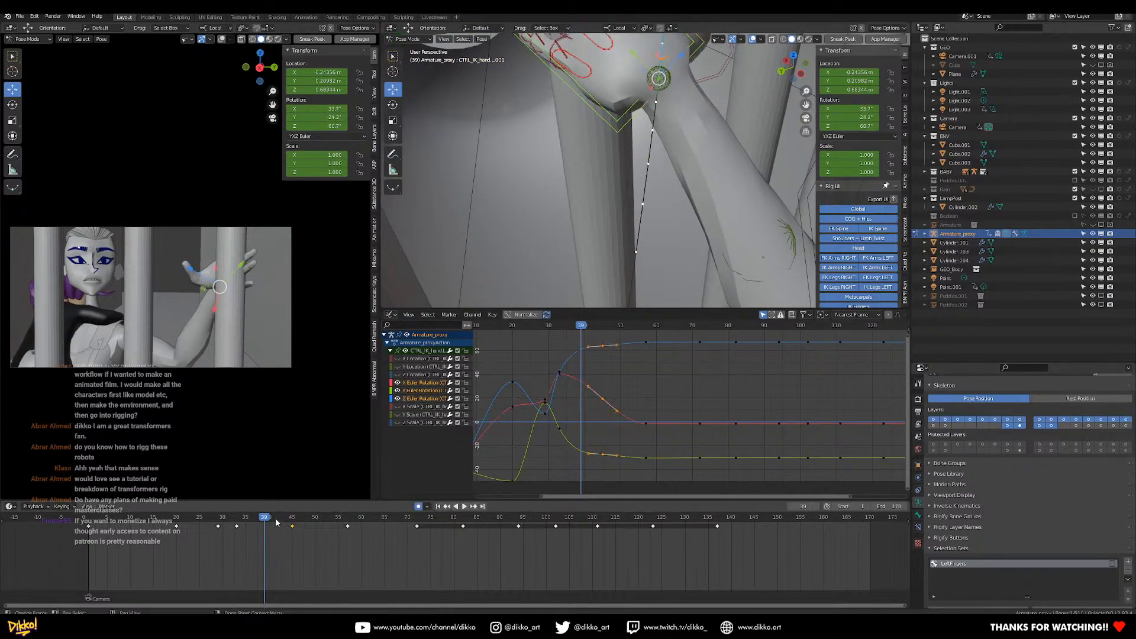
Play back and scrub the grab up to frame 45 to examine the hand's rotation.
key("space")
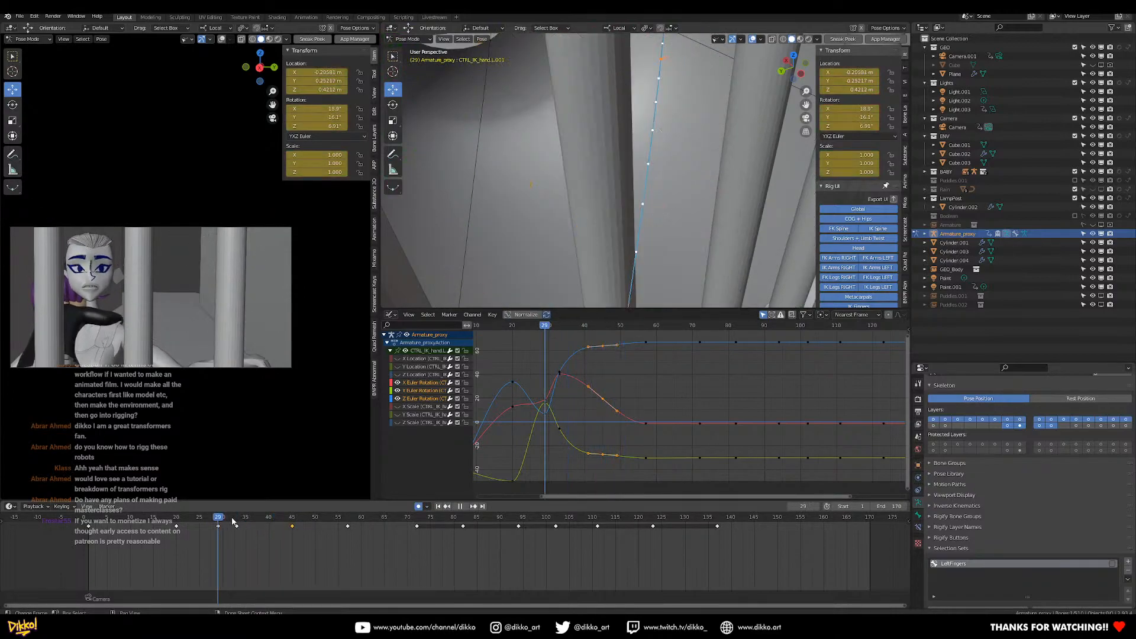
left_click_drag(293, 522, 340, 521)
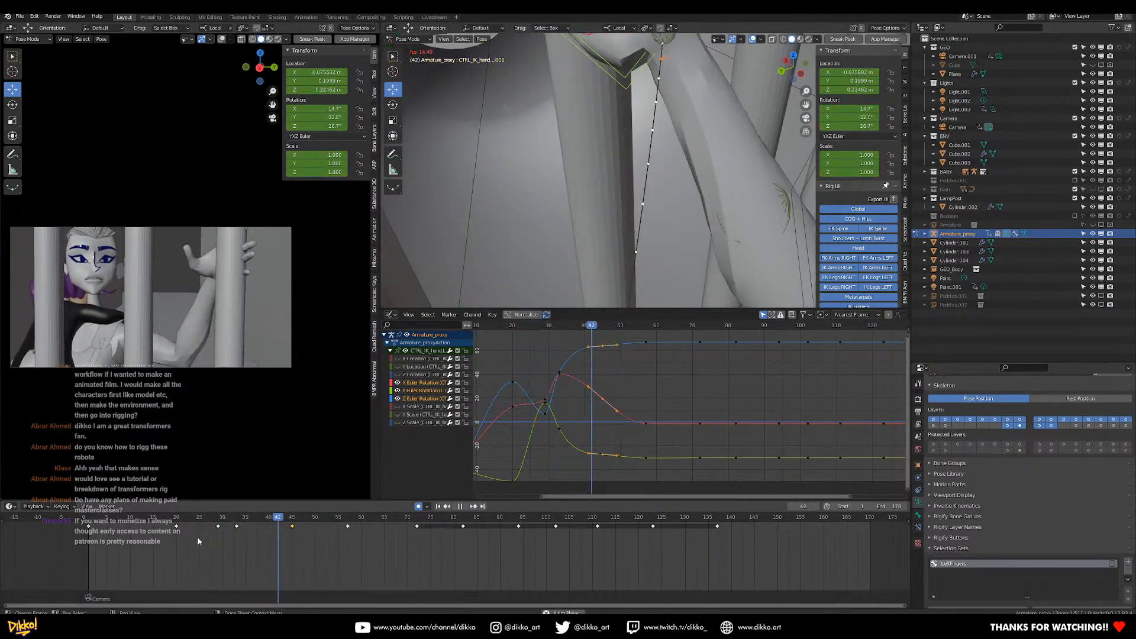
left_click(290, 528)
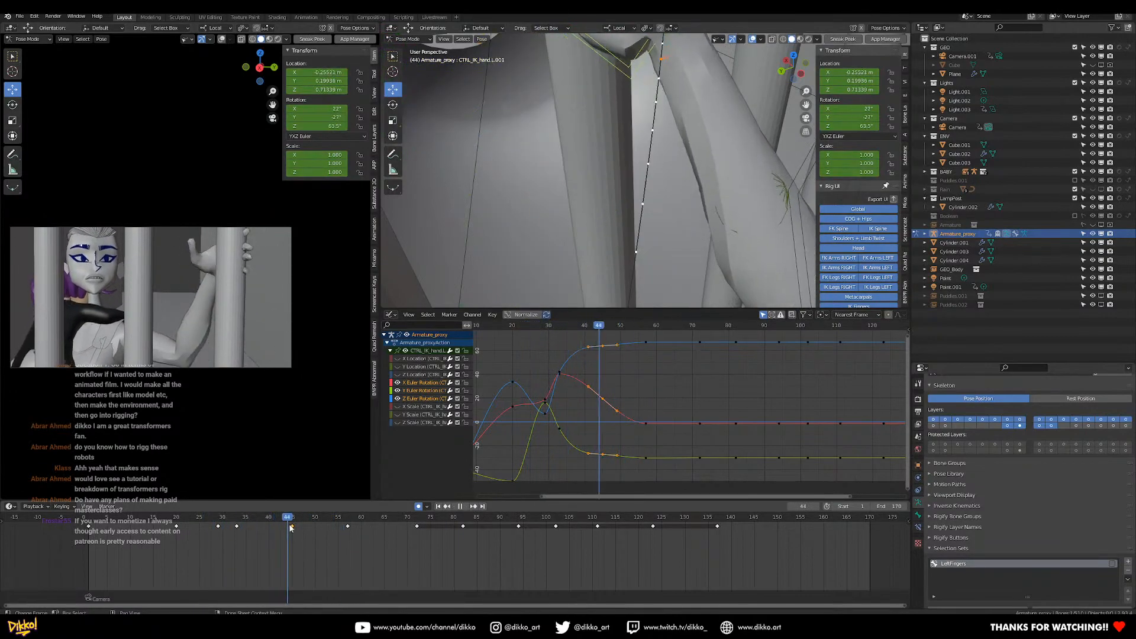
left_click_drag(272, 531, 292, 541)
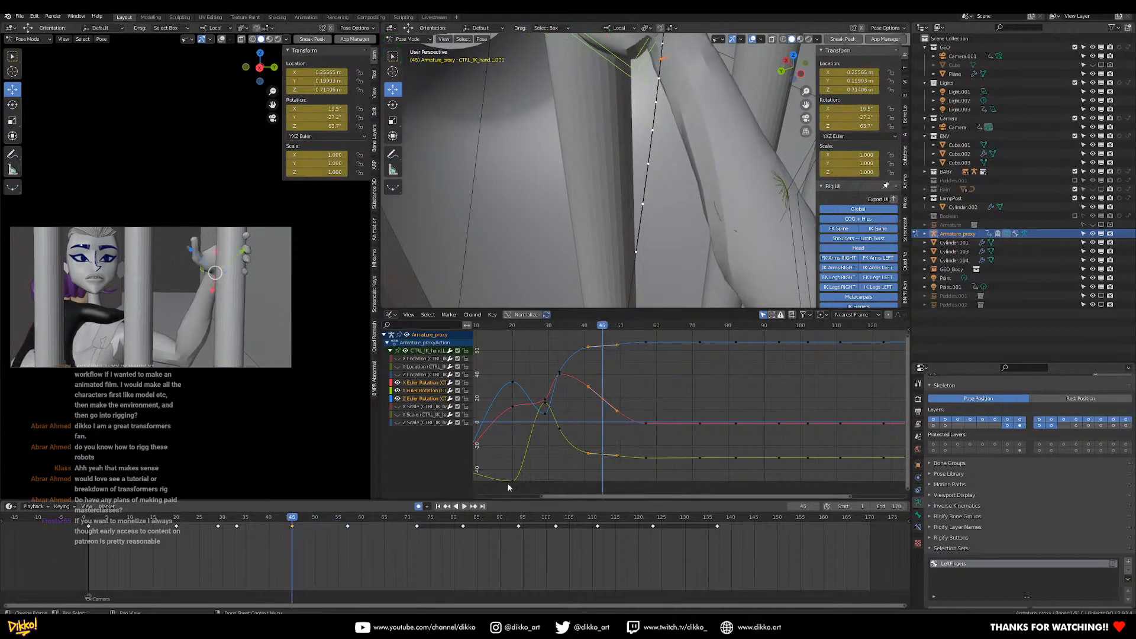
Try deleting the Z and Y Euler rotation keys at frame 45 one curve at a time.
left_click_drag(594, 337, 593, 336)
key("x")
left_click(593, 338)
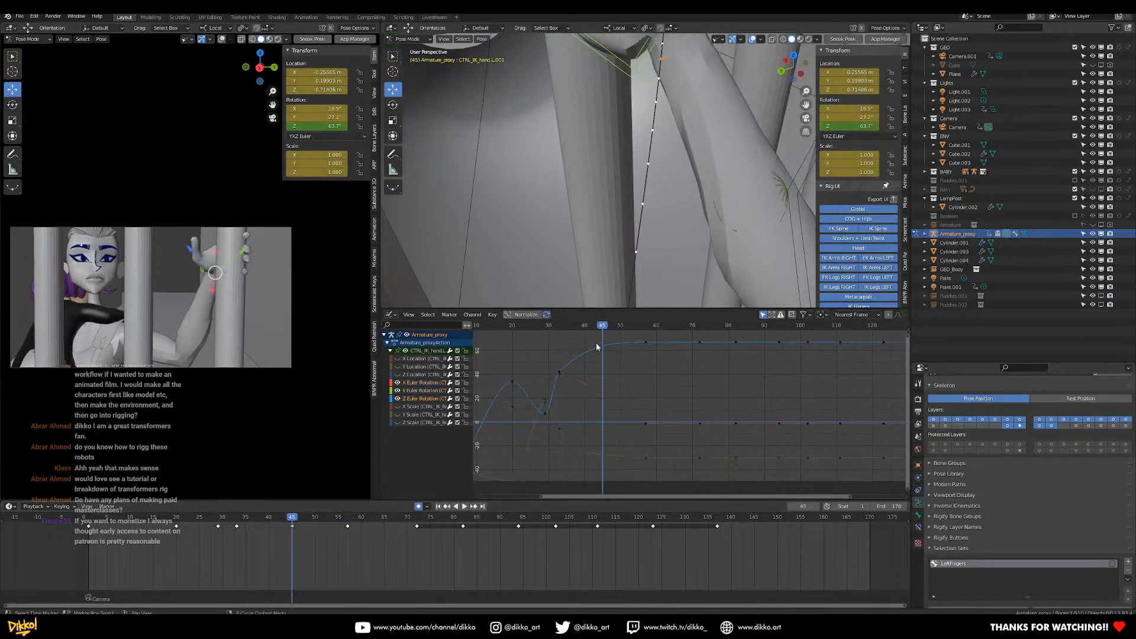
left_click_drag(599, 465, 599, 465)
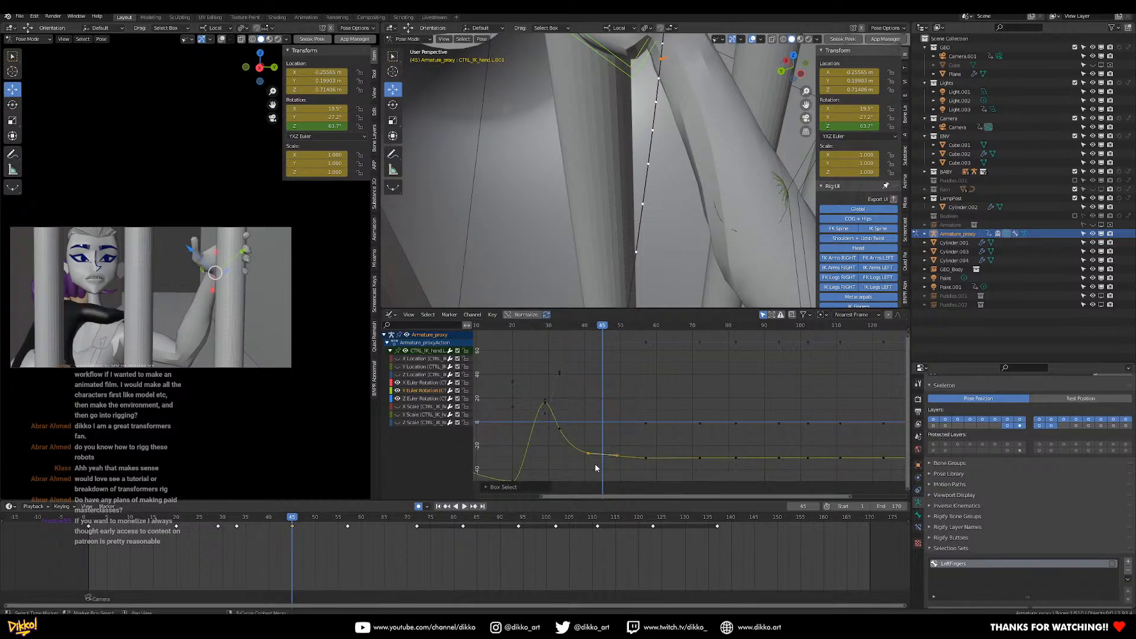
key("x")
left_click(596, 465)
left_click_drag(621, 385, 605, 403)
Undo the deletions of the hand control's rotation keys at frame 45.
key("ctrl+z")
key("ctrl+z")
key("ctrl+z")
key("ctrl+z")
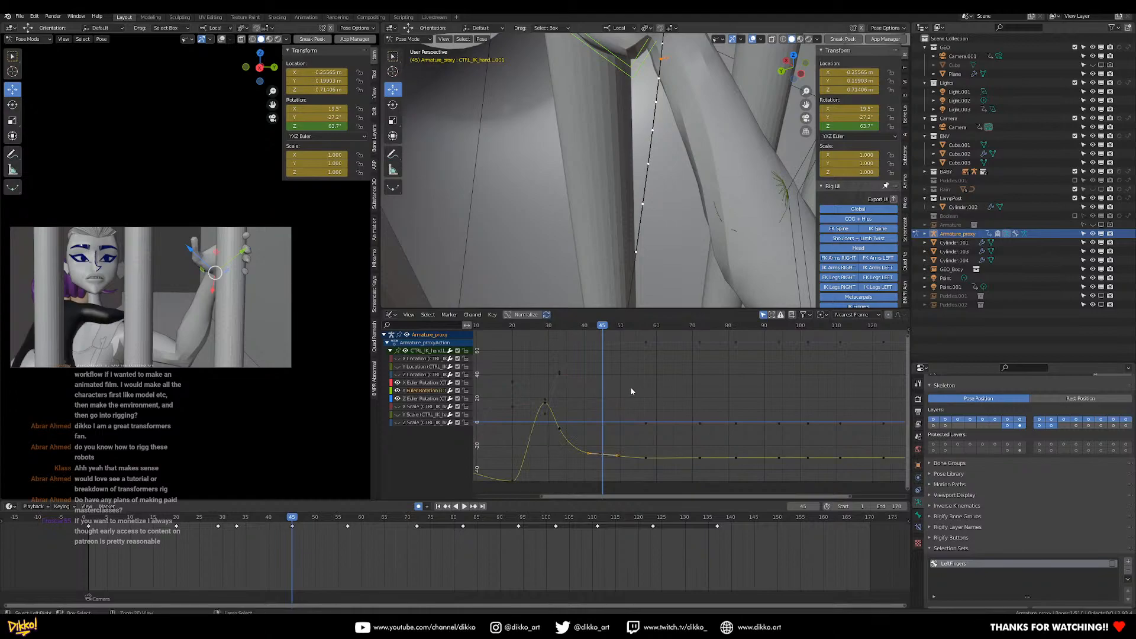
key("ctrl+z")
key("ctrl+z")
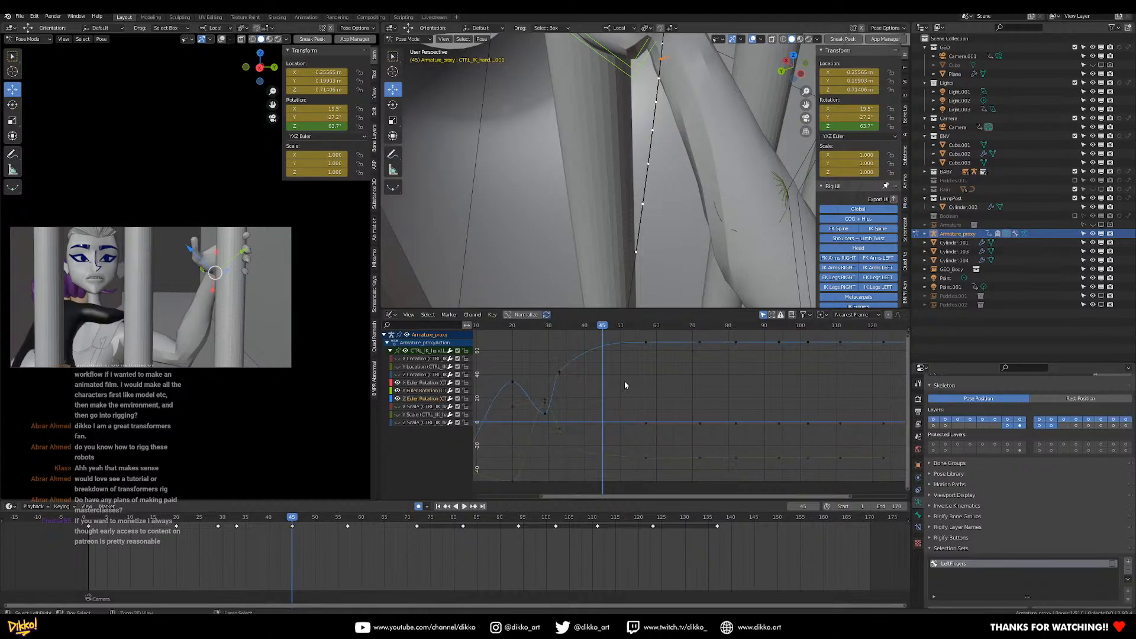
Delete the left IK hand control's X, Y and Z Euler rotation keys at frame 45 from the curves.
key("x")
left_click(599, 401)
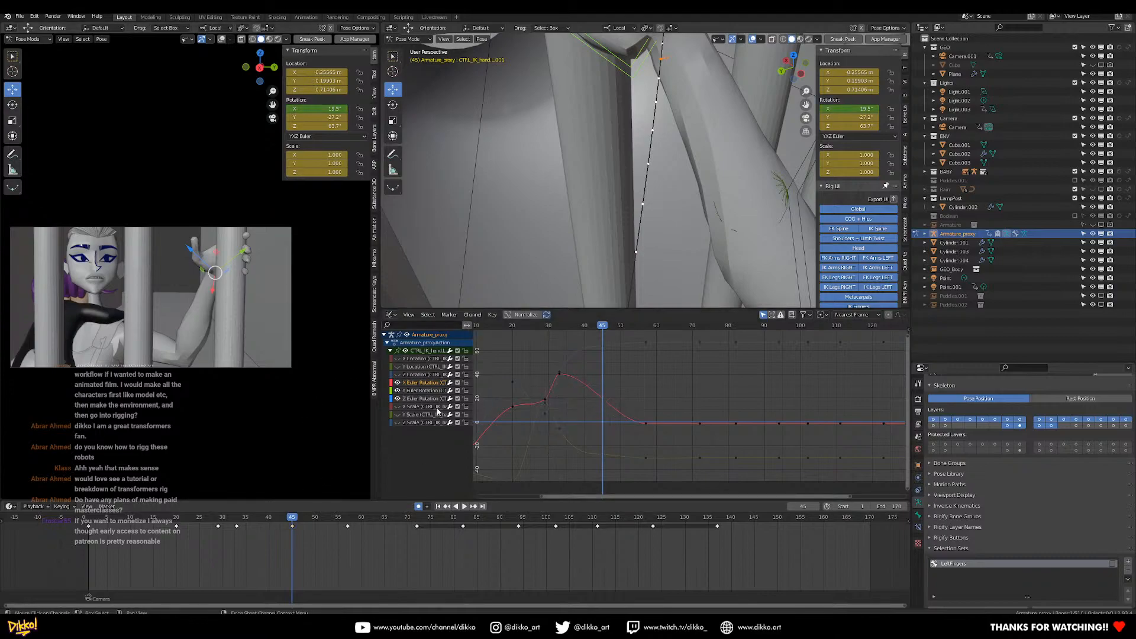
scroll(655, 113, "down", 4)
middle_click_drag(654, 107, 604, 217, "shift")
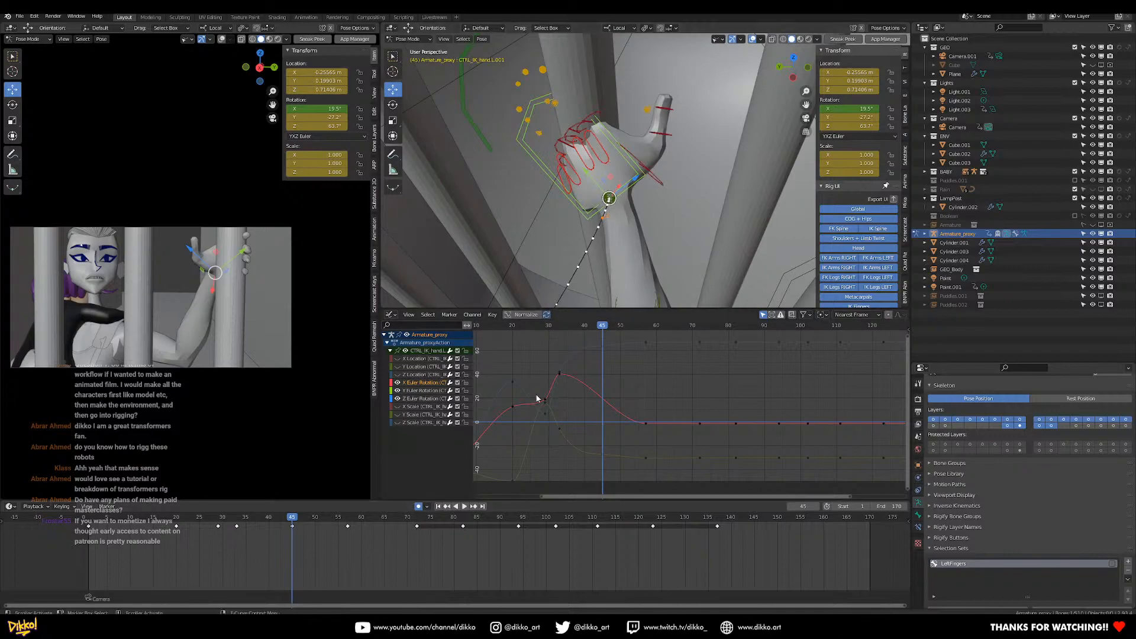
left_click_drag(597, 340, 616, 482)
key("x")
left_click(614, 480)
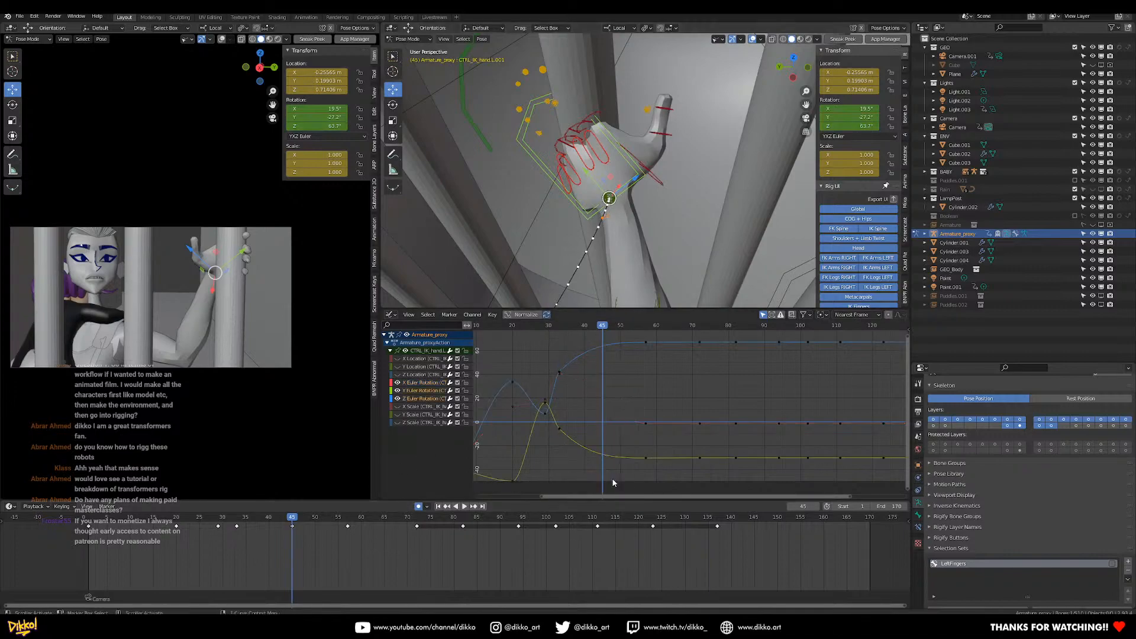
Play back the grab and delete the left IK hand control's remaining keyframe at frame 45.
left_click_drag(285, 524, 183, 543)
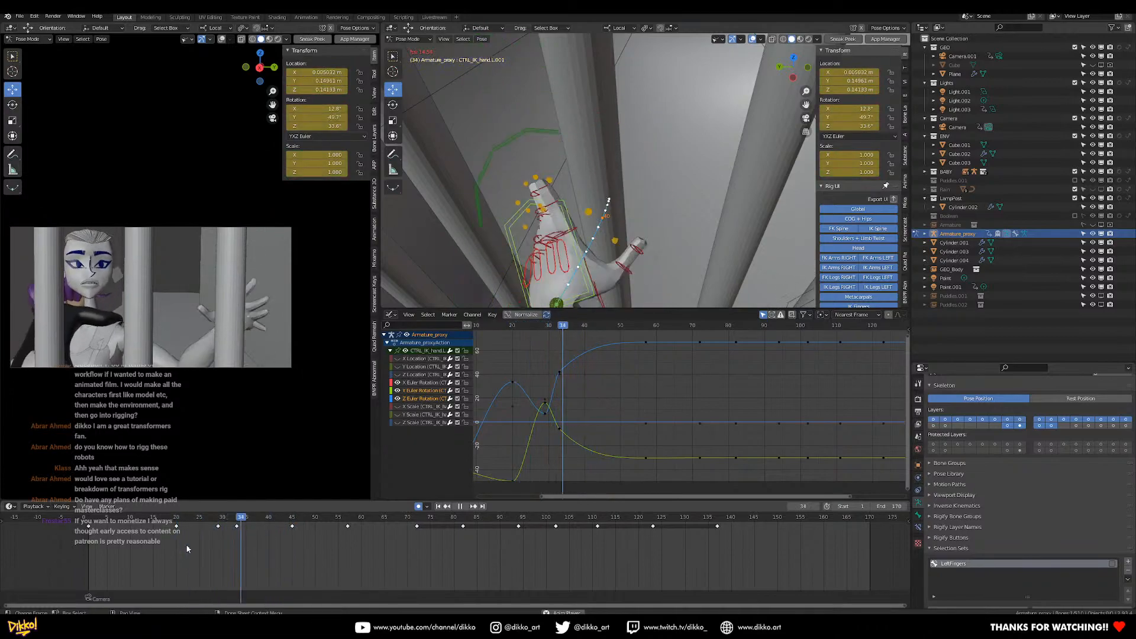
key("space")
mouse_move(306, 521)
left_mouse_down()
mouse_move(289, 522)
mouse_move(347, 526)
mouse_move(275, 548)
mouse_move(323, 558)
mouse_move(287, 542)
mouse_move(334, 540)
mouse_move(286, 524)
left_mouse_up()
key("x")
left_click(285, 524)
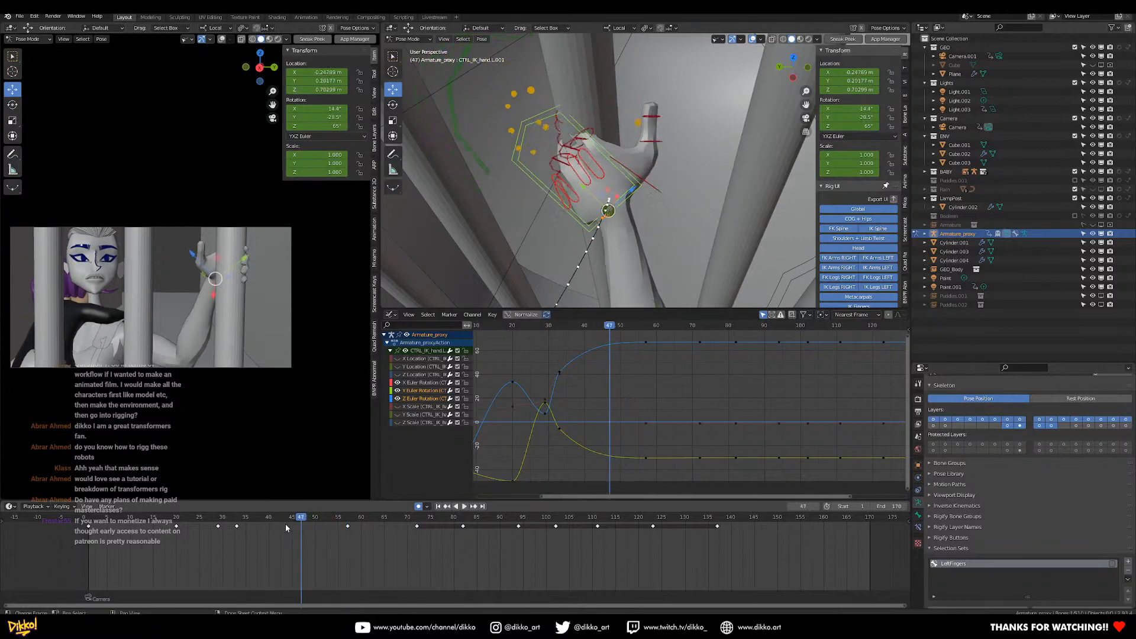
Play back the grab from about frame 27 and check how the left hand's rotation curves settle onto the bar.
left_click(211, 515)
key("space")
left_click(211, 515)
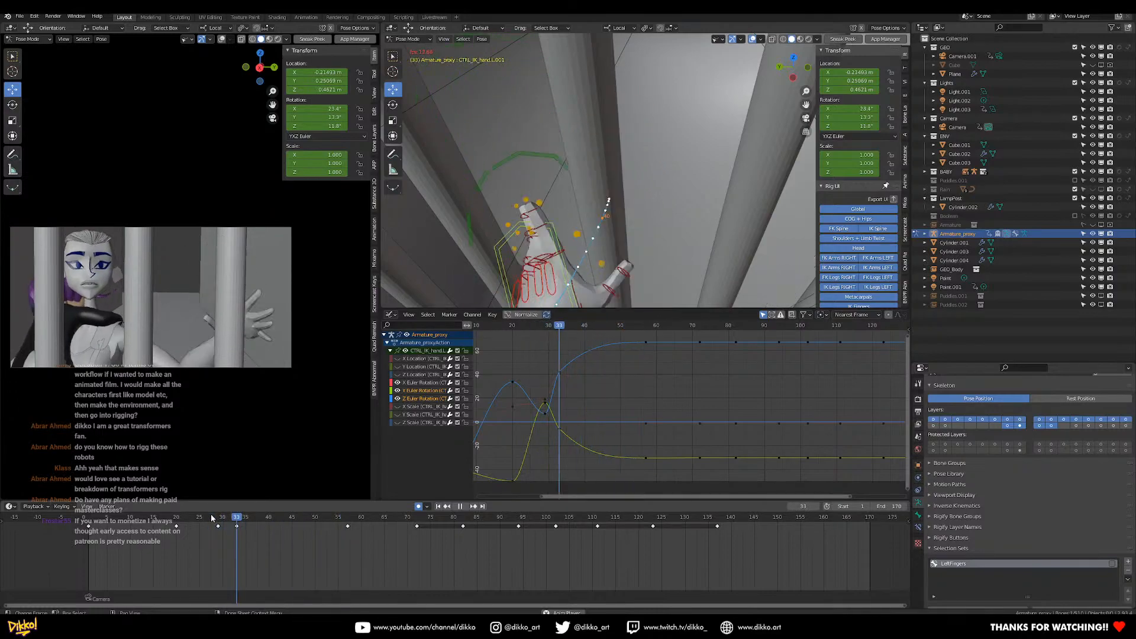
key("space")
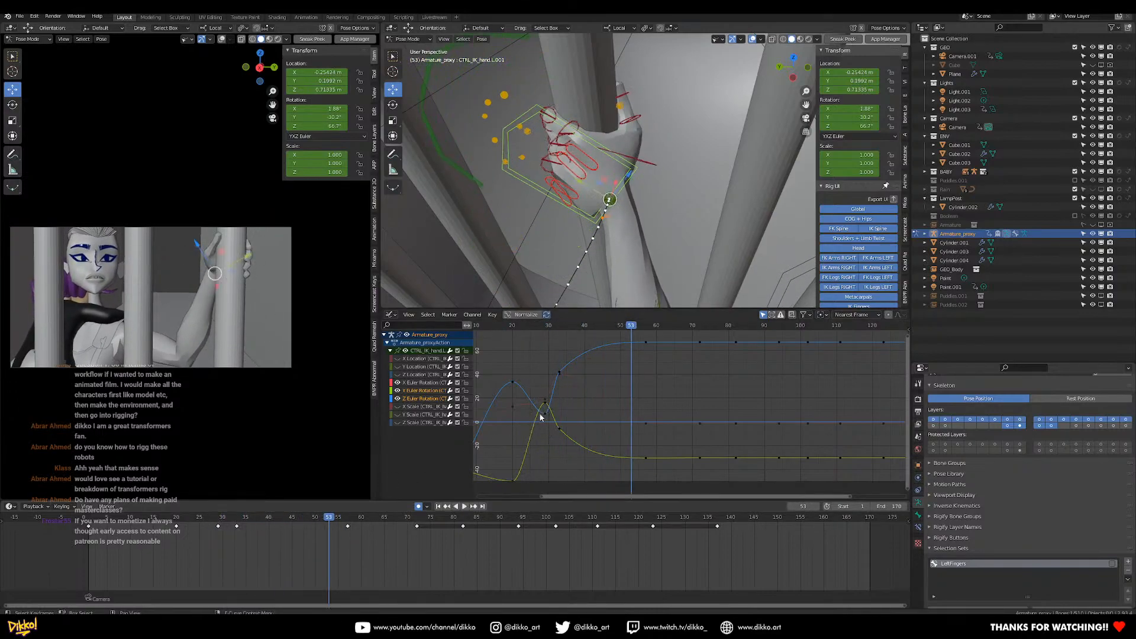
scroll(539, 420, "up", 2)
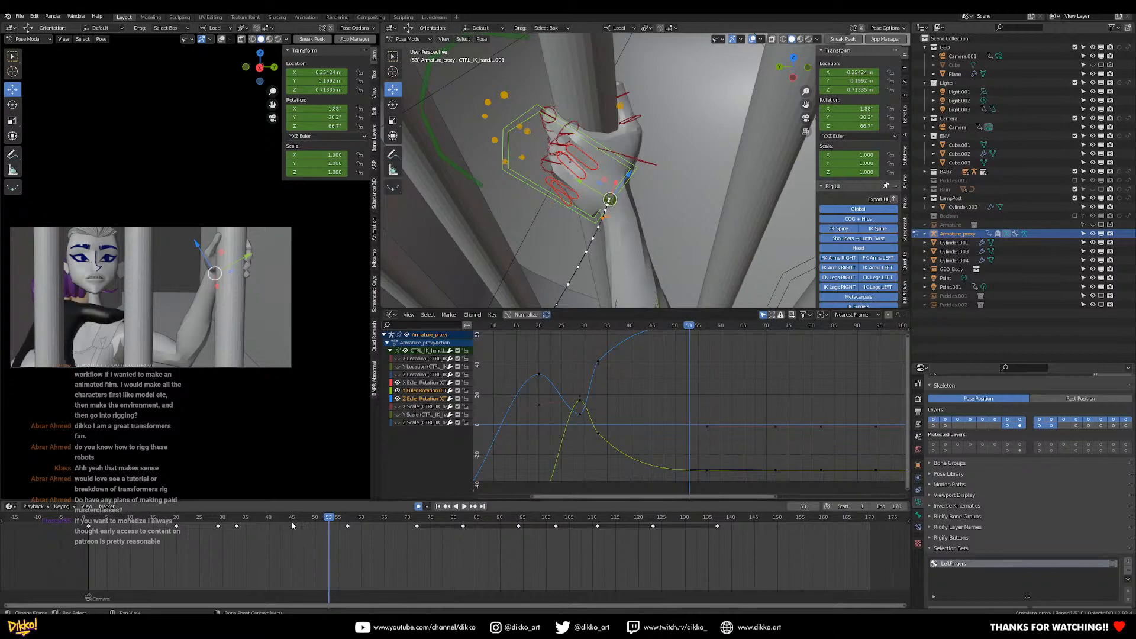
key("space")
left_click(214, 529)
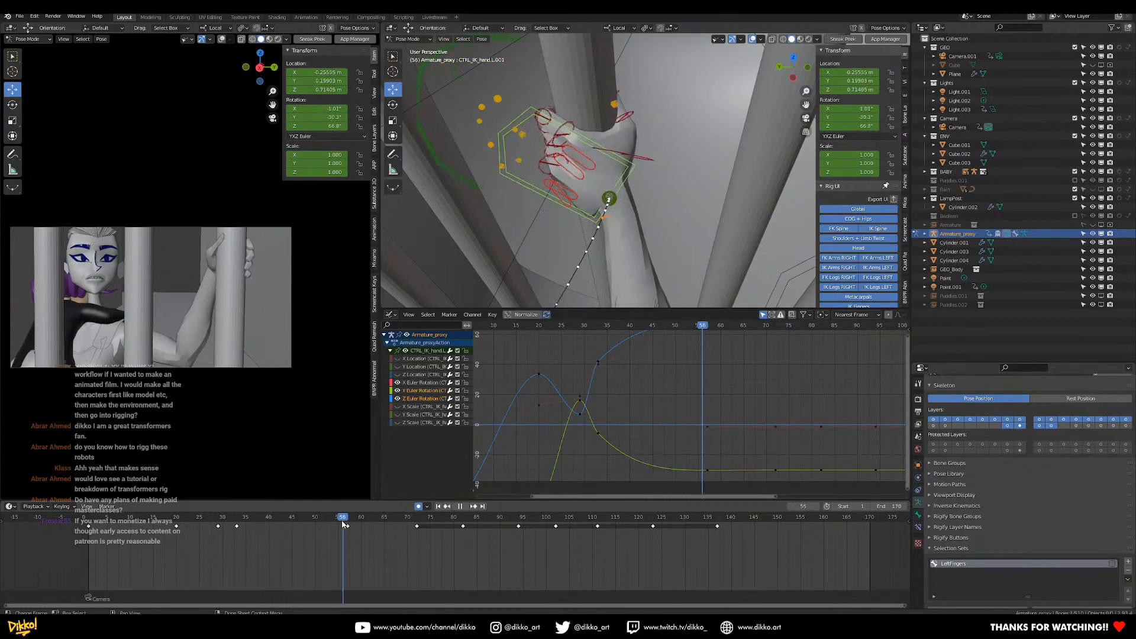
key("space")
scroll(642, 379, "down", 3)
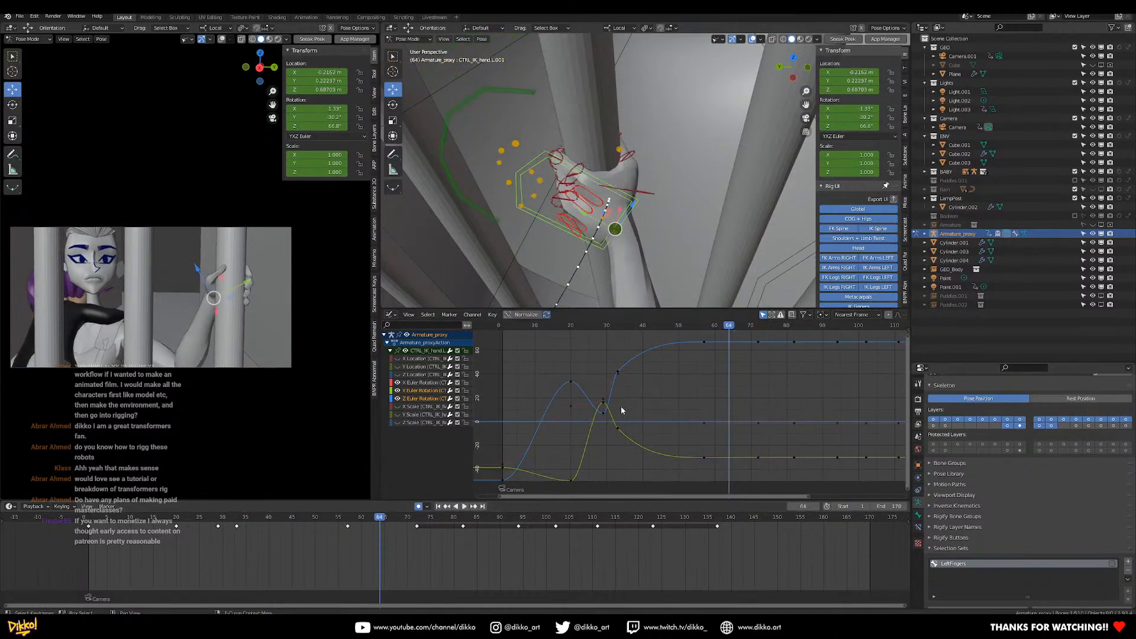
Undo the deletions of the left IK hand control's keys at frame 45.
left_click(302, 532)
key("ctrl+z")
key("ctrl+z")
key("ctrl+z")
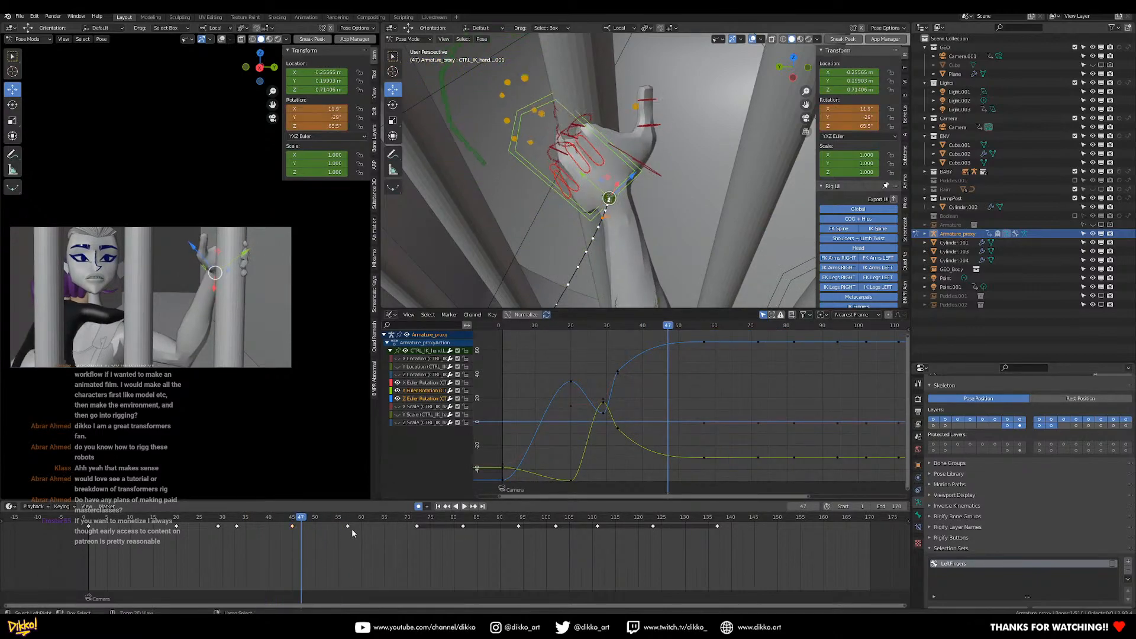
key("ctrl+z")
key("ctrl+z")
key("ctrl+z")
key("ctrl+z")
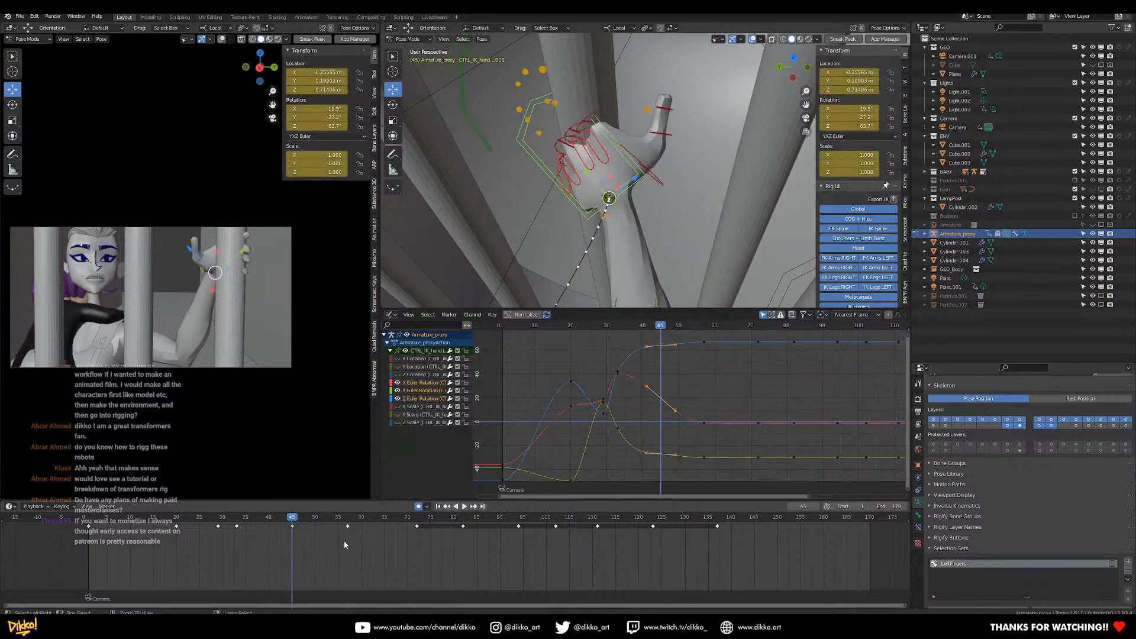
Keyframe the left IK hand control's pose at frame 42 and move that key onto frame 45.
key("space")
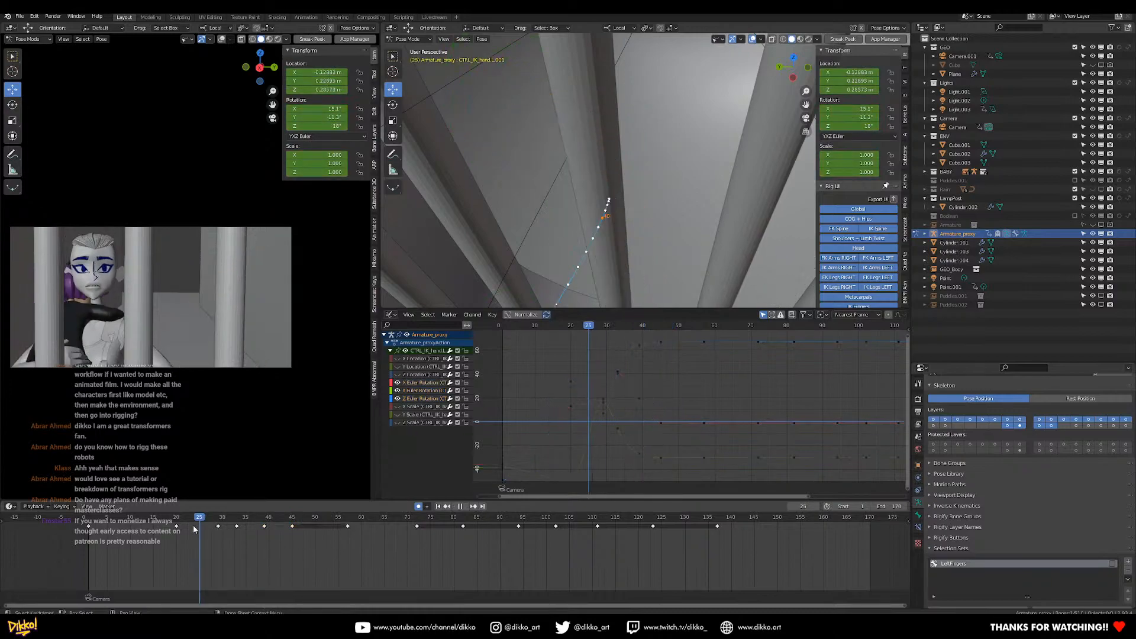
key("space")
left_click_drag(220, 521, 281, 531)
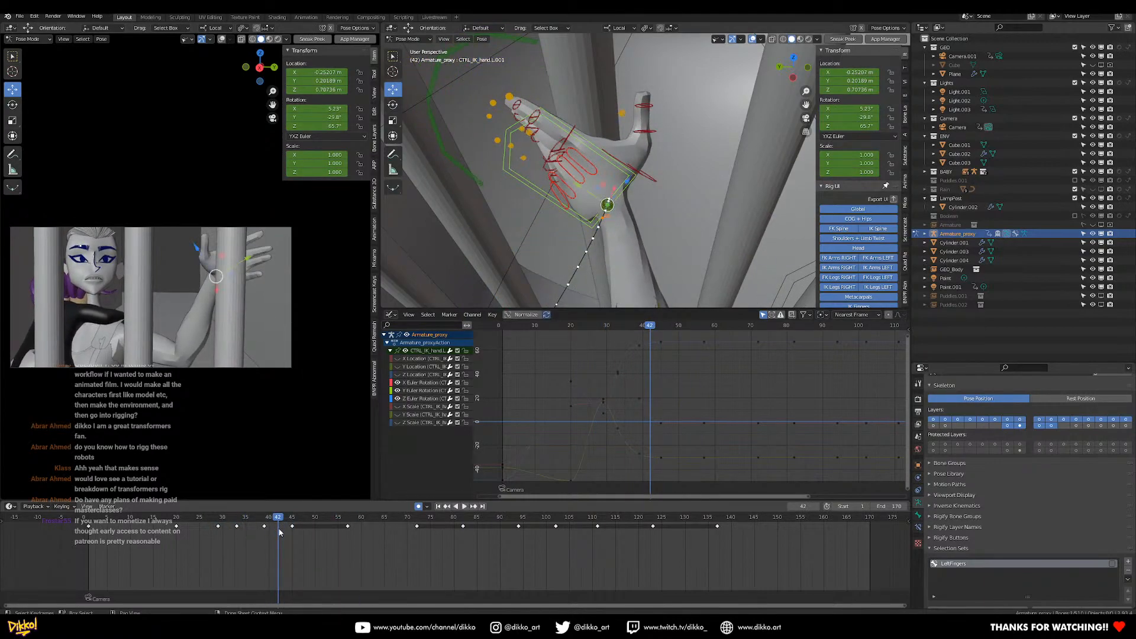
key("i")
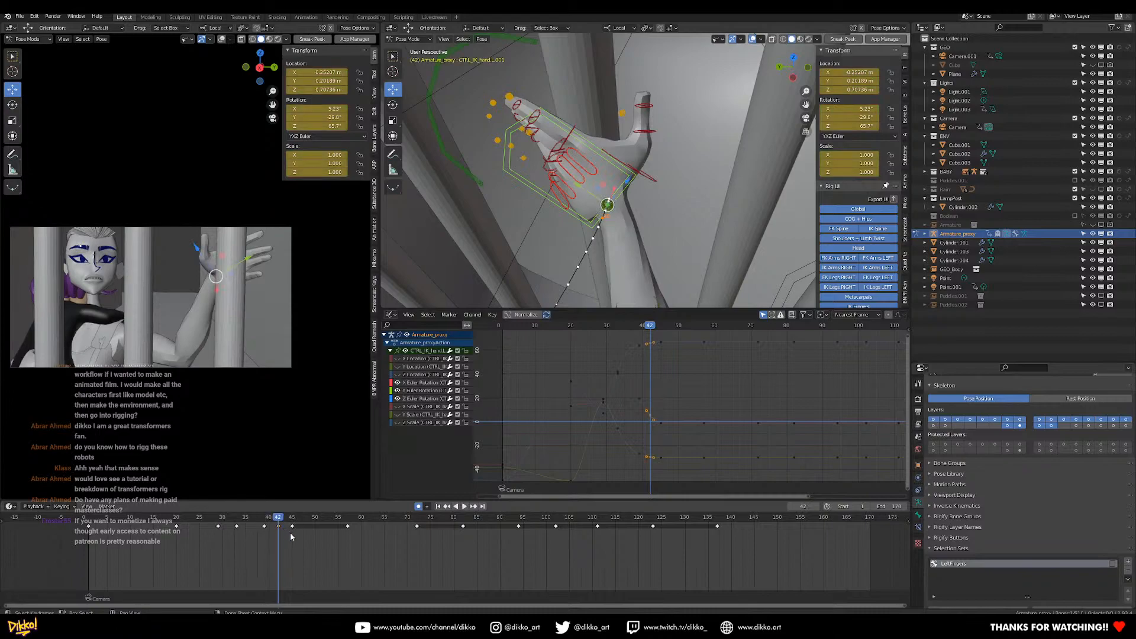
left_click_drag(280, 531, 226, 520)
Replay the grab, keyframe the left IK hand control's pose at frame 51, and move that key onto frame 45.
key("space")
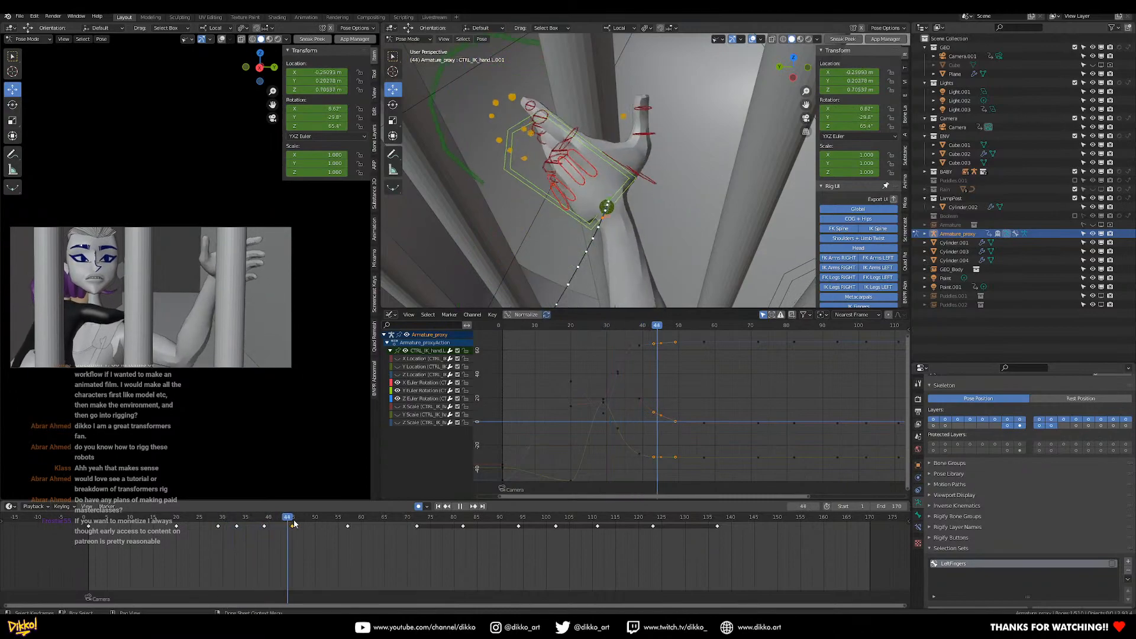
left_click_drag(294, 519, 183, 512)
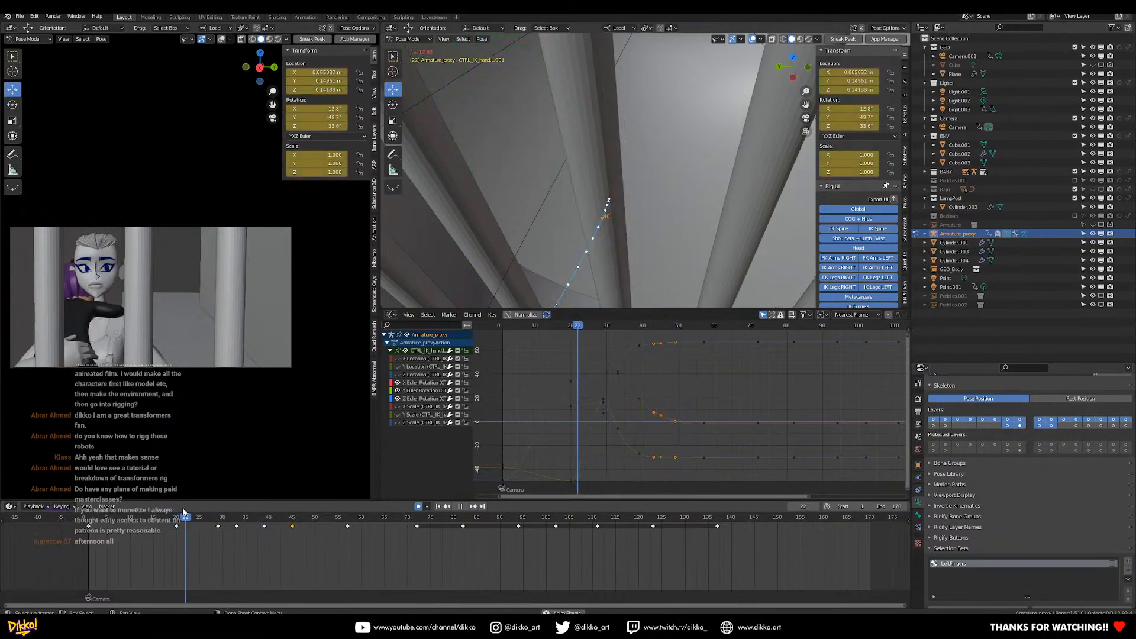
key("space")
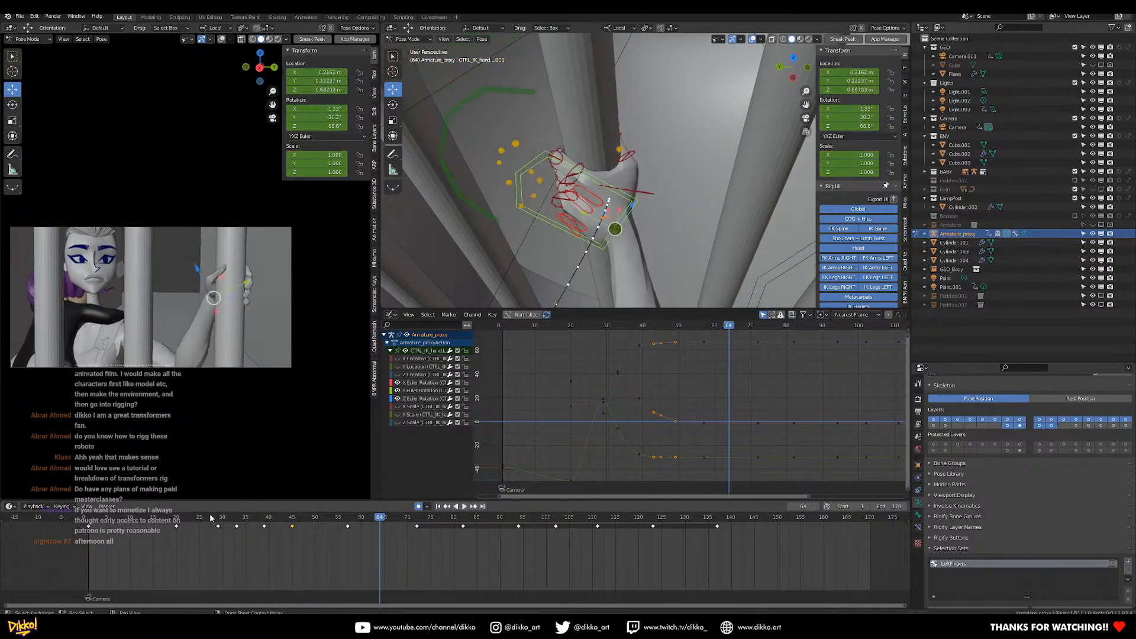
left_click(210, 518)
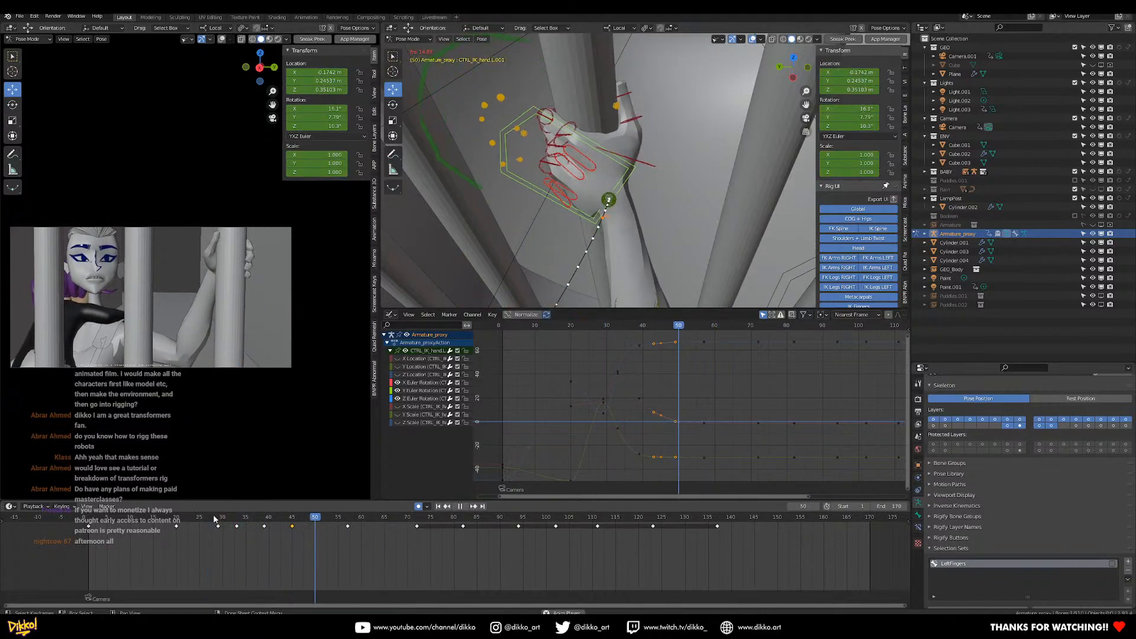
left_click(203, 520)
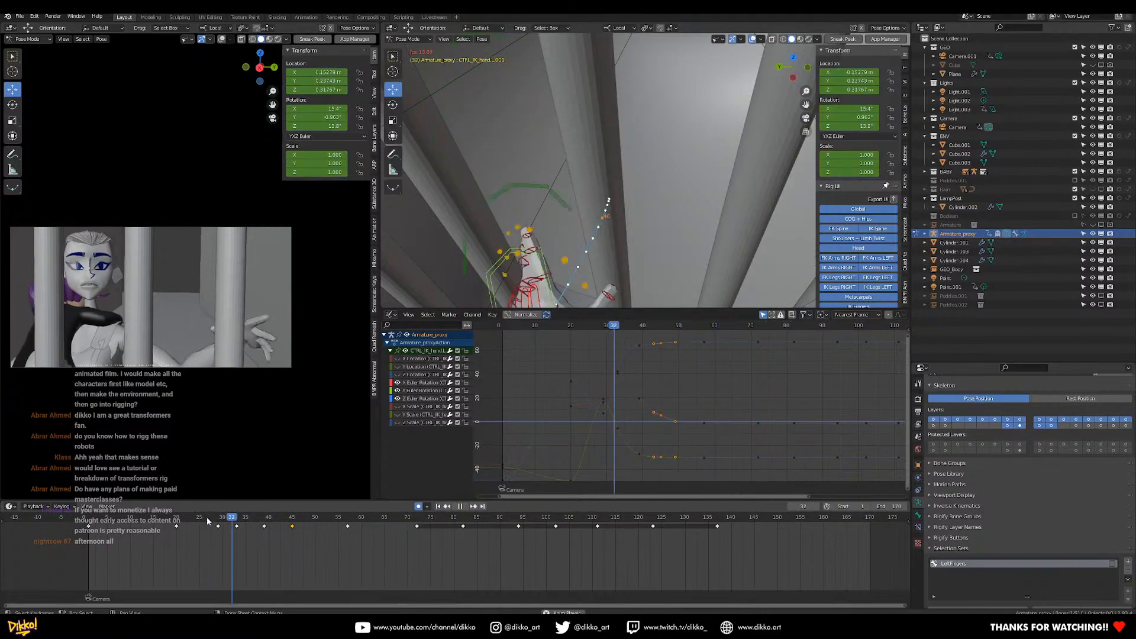
left_click(260, 521)
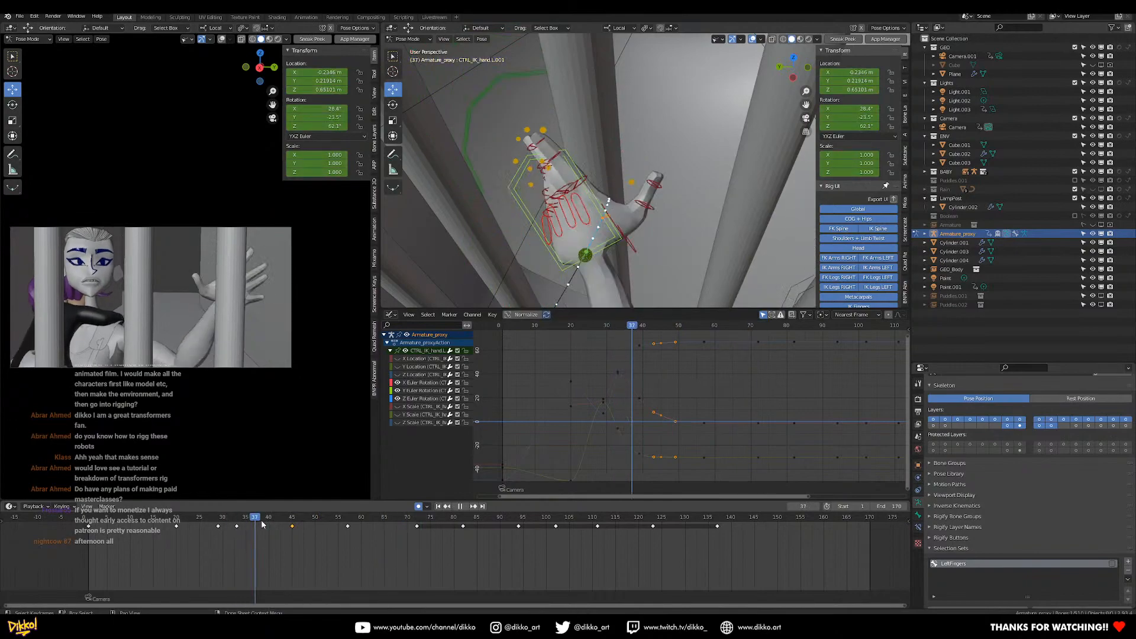
right_click(320, 526)
left_click(321, 527)
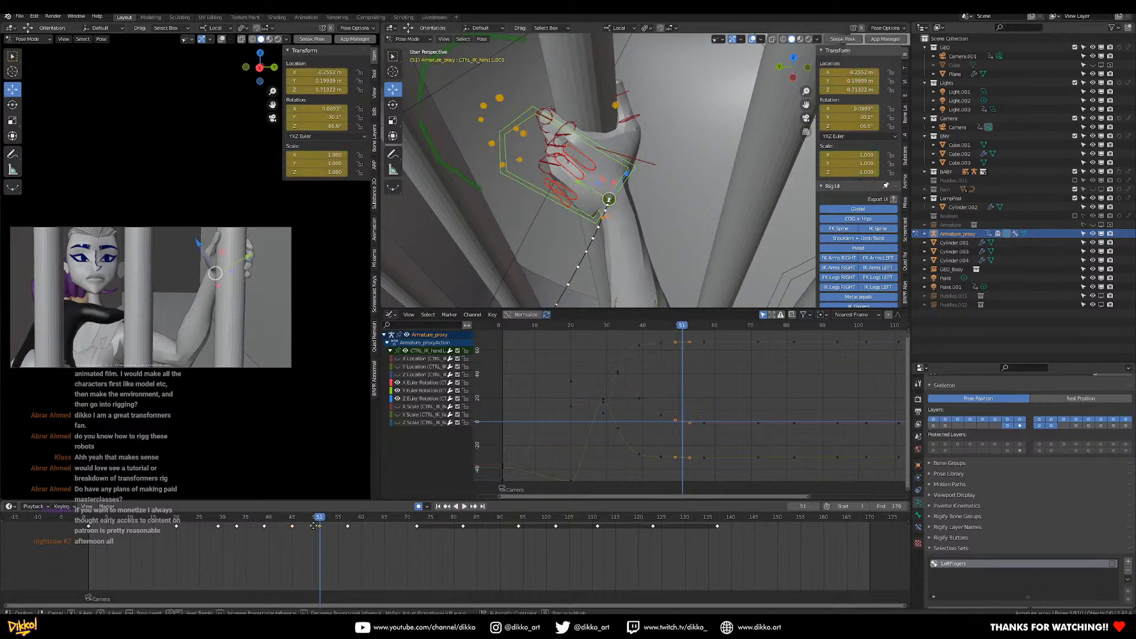
Play and scrub through the grab repeatedly to check the timing of the left hand's reach and its contact with the bar.
left_click(207, 519)
key("space")
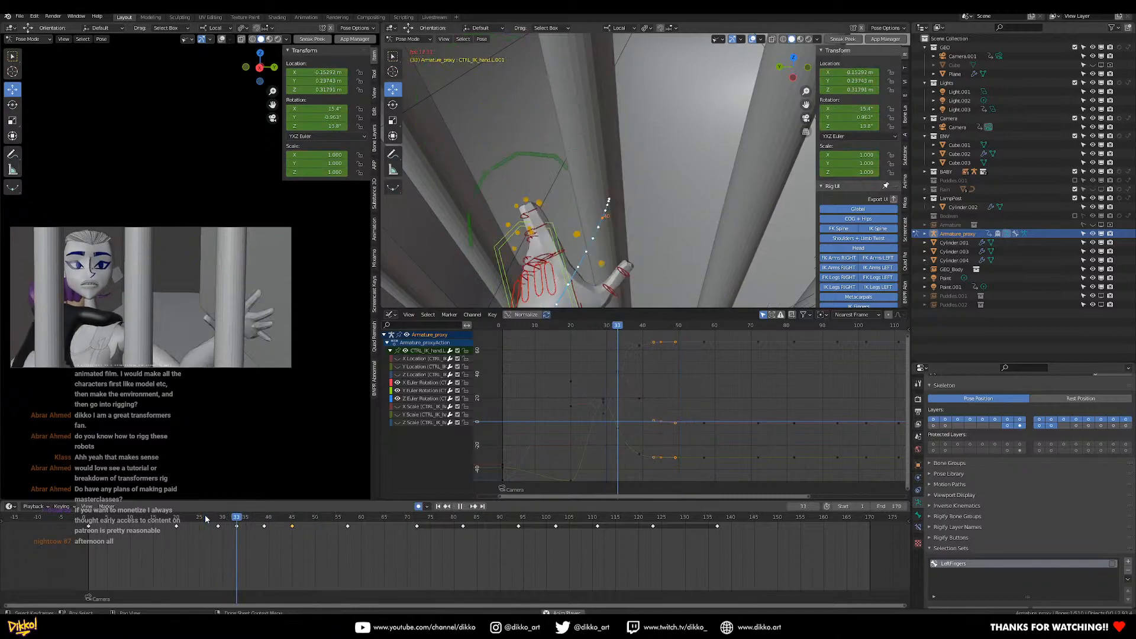
left_click(206, 519)
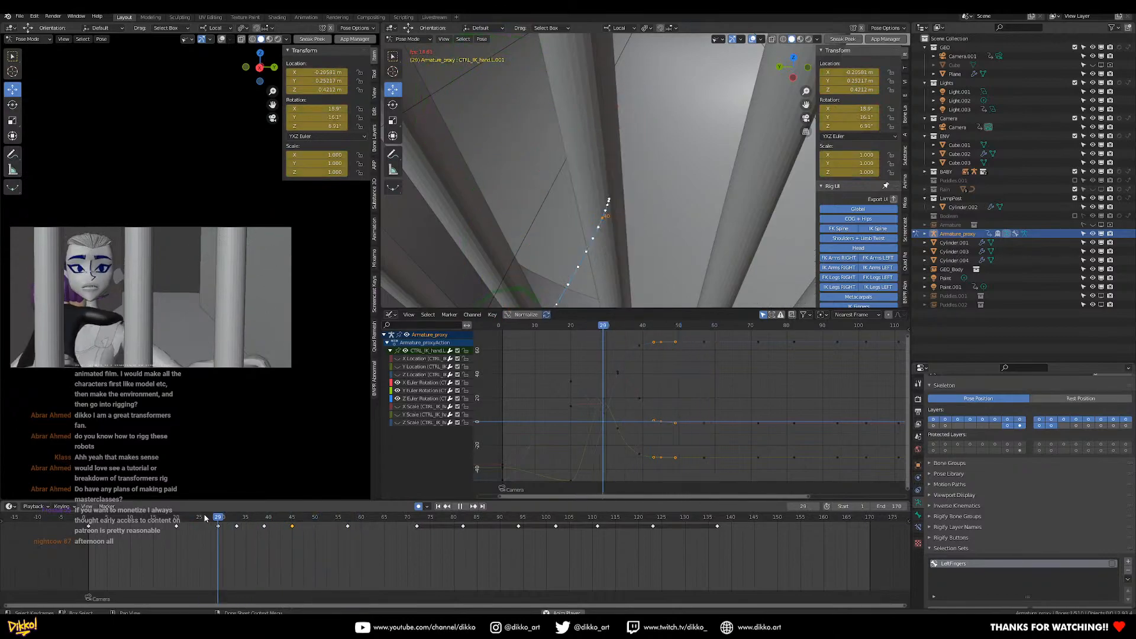
key("space")
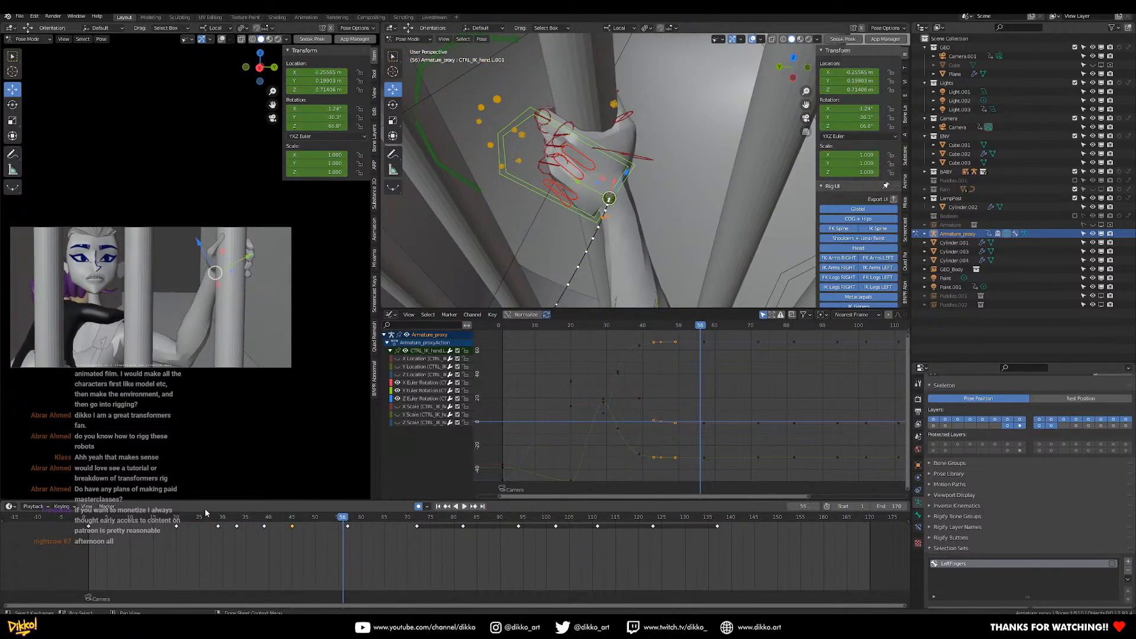
key("space")
left_click(163, 520)
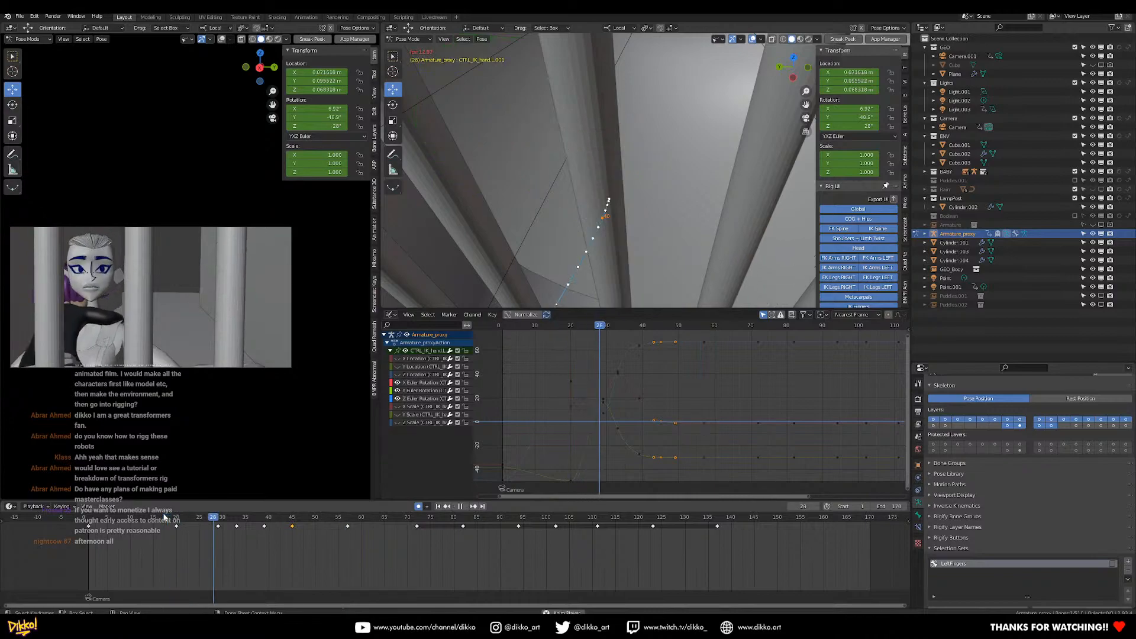
left_click(175, 519)
left_click_drag(177, 519, 151, 523)
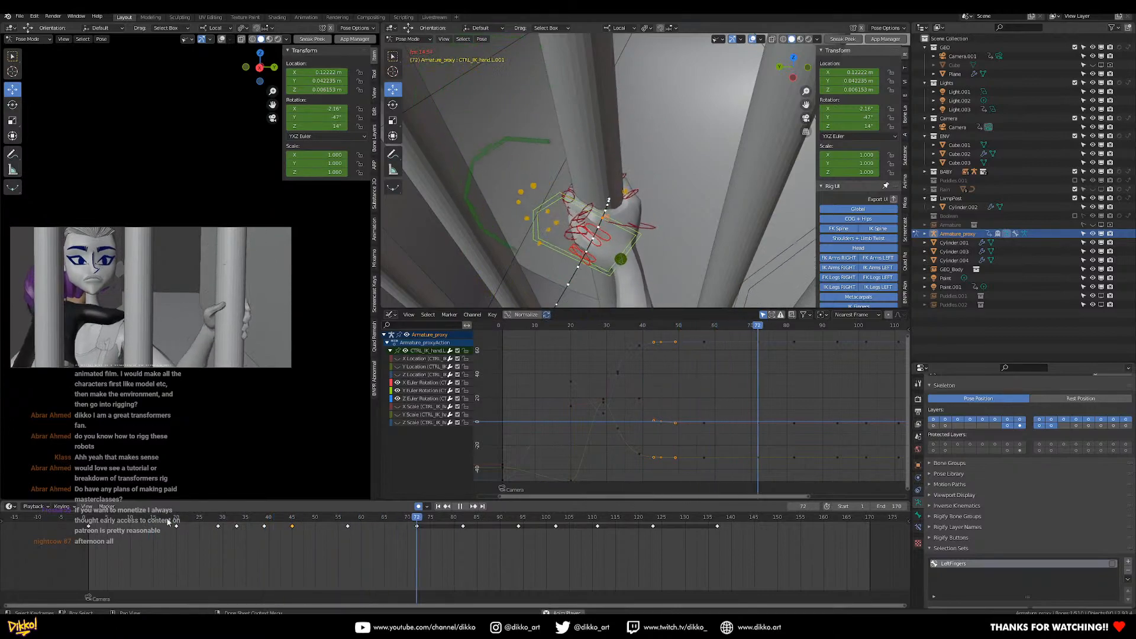
left_click(158, 520)
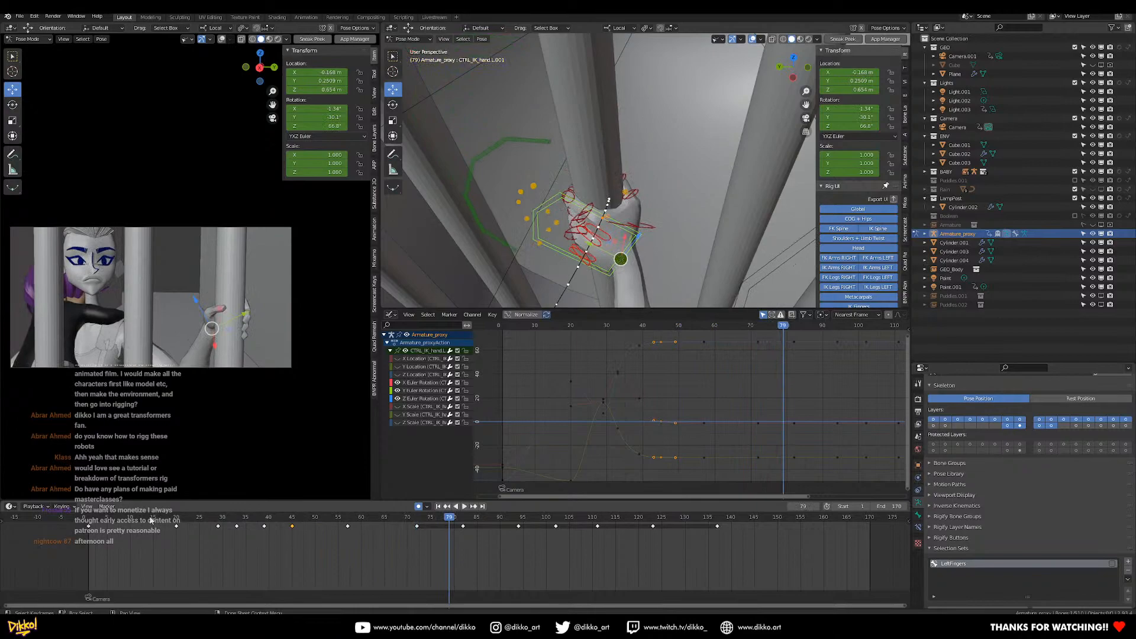
left_click(156, 520)
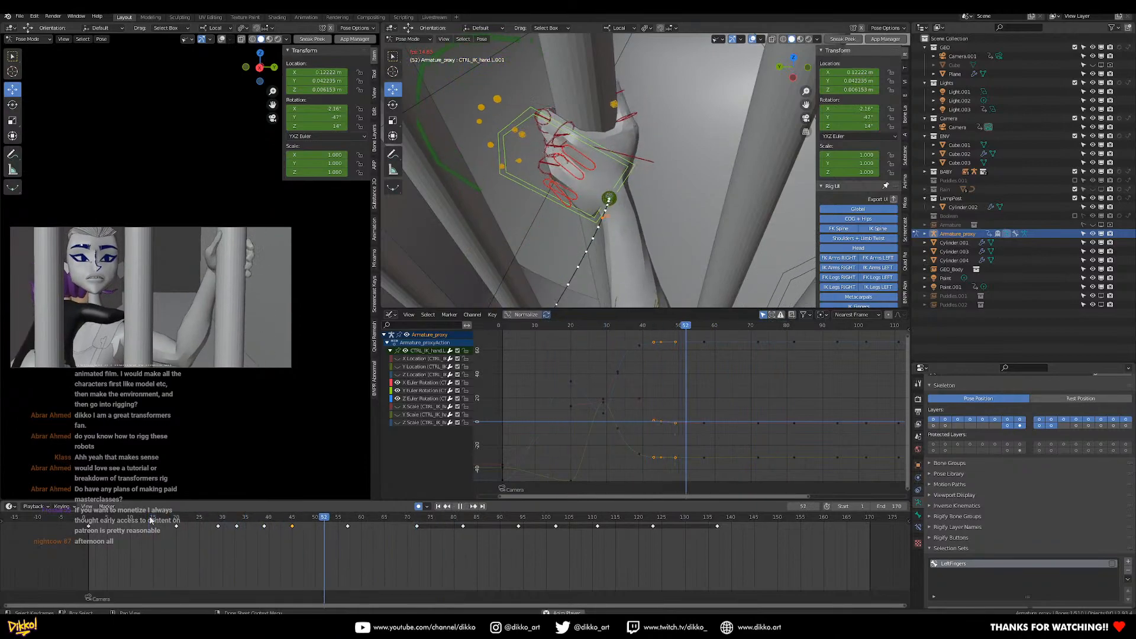
left_click(177, 520)
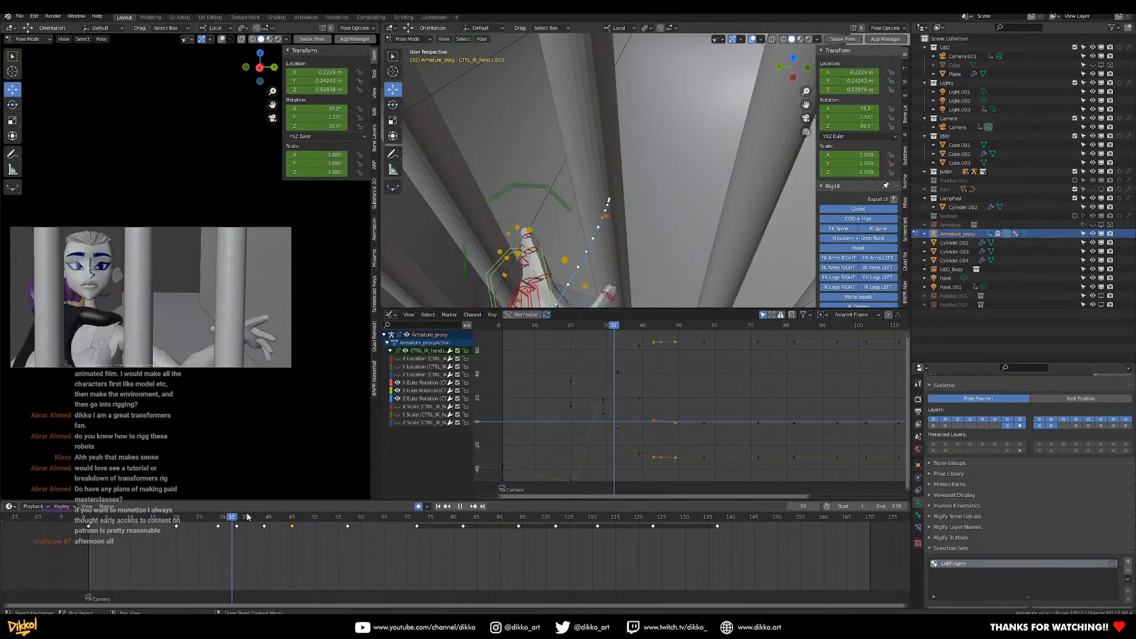
mouse_move(287, 517)
left_mouse_down()
mouse_move(311, 515)
mouse_move(287, 509)
left_mouse_up()
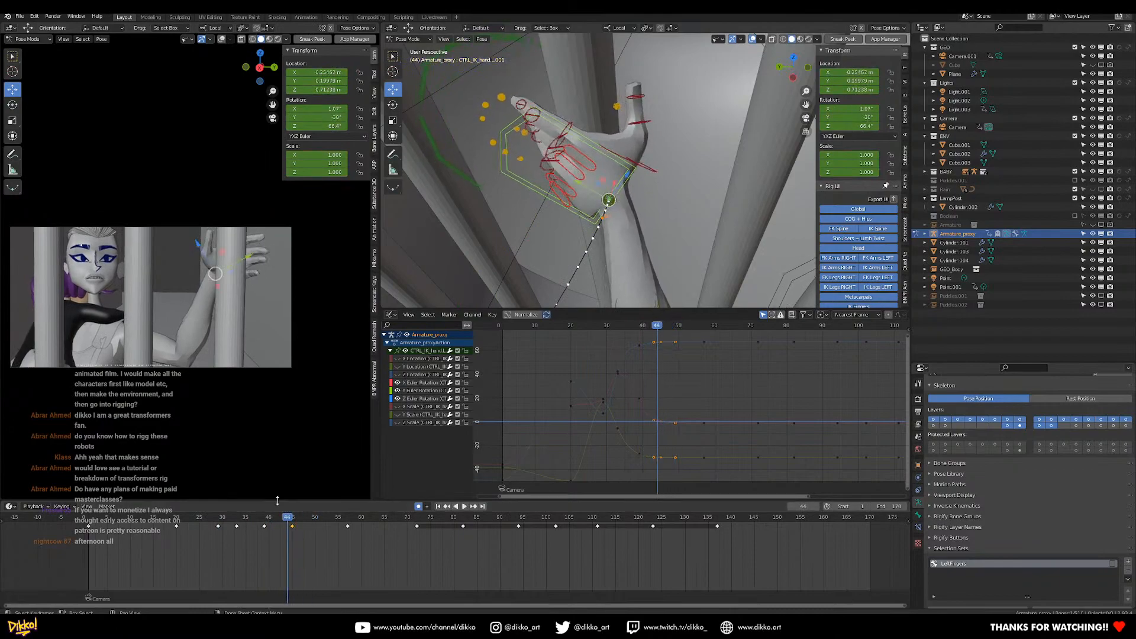
left_click(119, 519)
key("space")
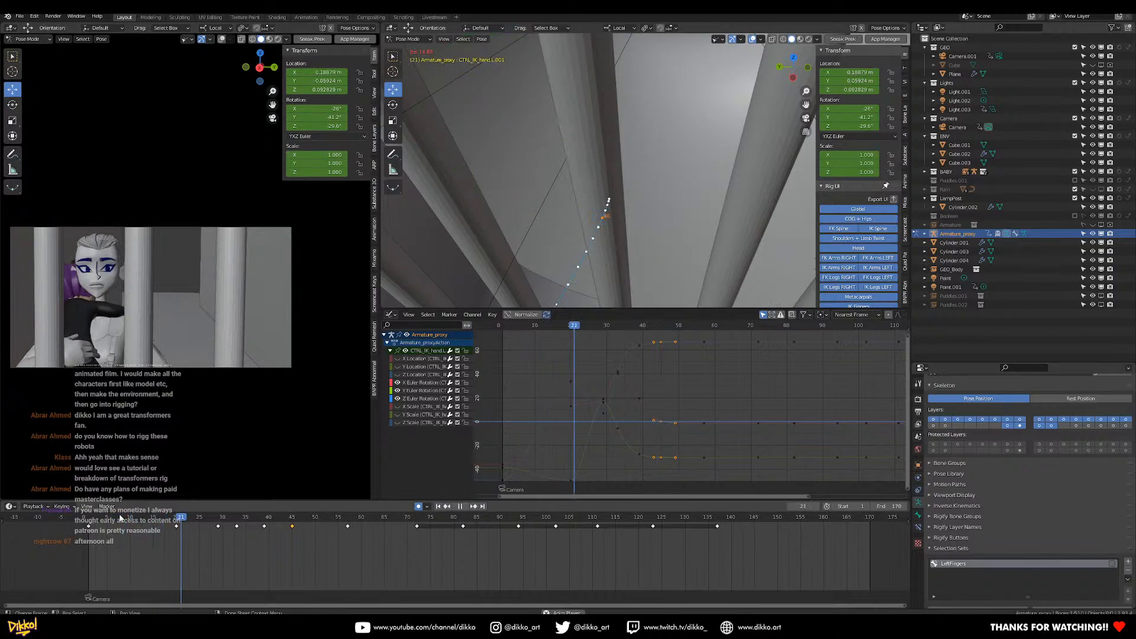
key("space")
left_click_drag(162, 521, 283, 524)
key("space")
Select the left hand's ring finger controls in a close view of the fingers around the bar.
middle_click_drag(504, 301, 699, 181)
scroll(595, 182, "up", 2)
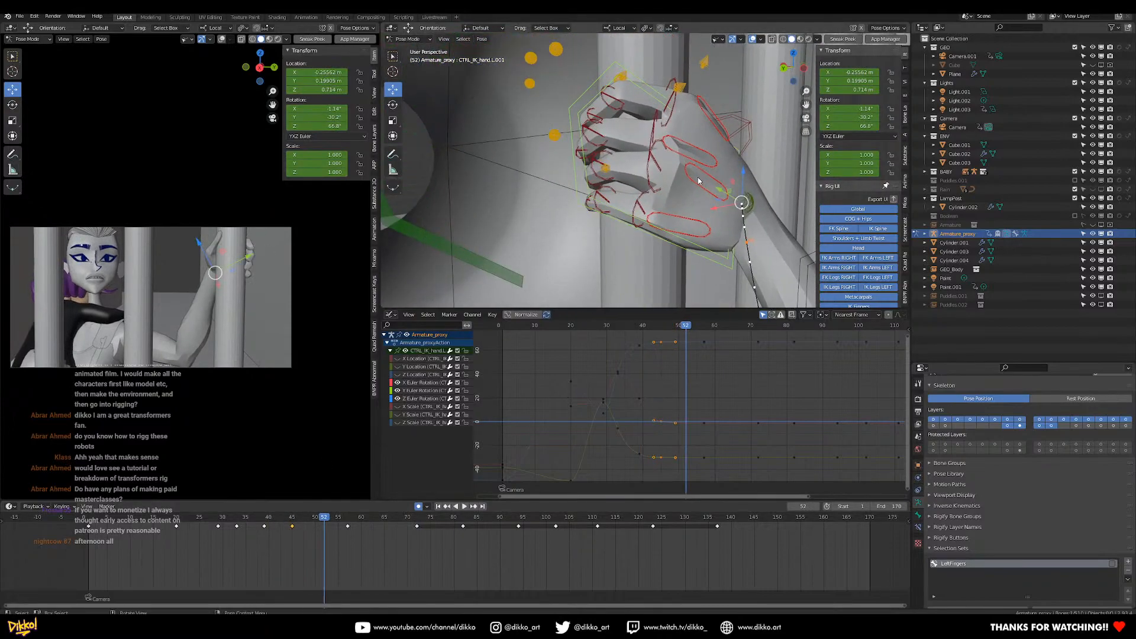
left_click(681, 172)
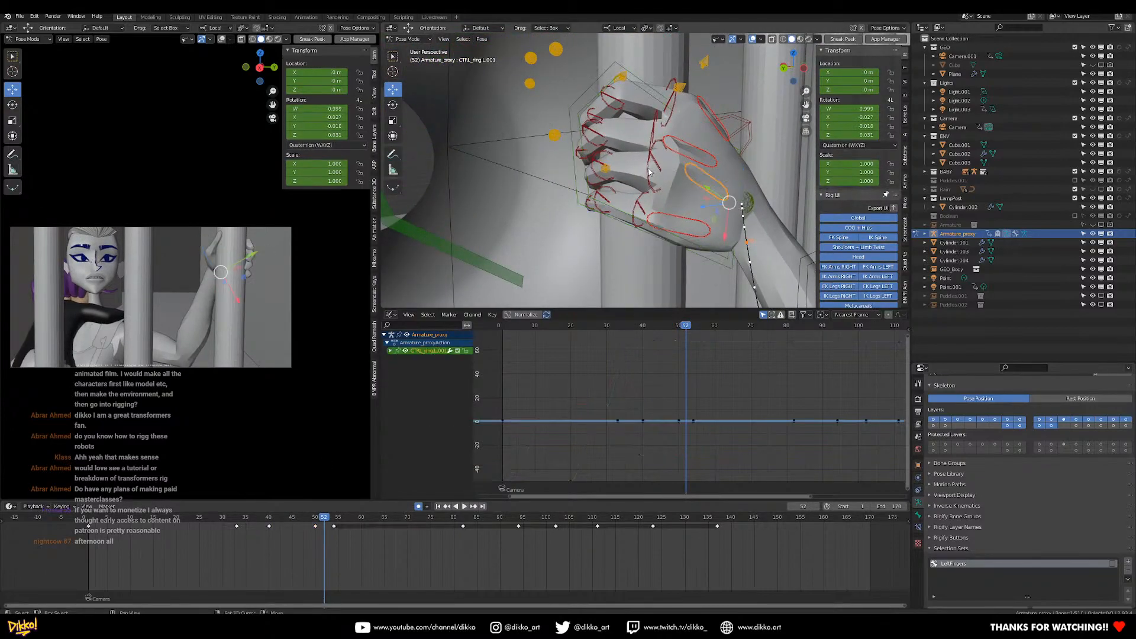
left_click(590, 176, "shift")
middle_click_drag(589, 176, 648, 154)
left_click(635, 190, "shift")
Review the ring finger's motion from frame 20 to frame 50 as the hand closes around the bar.
left_click(242, 521)
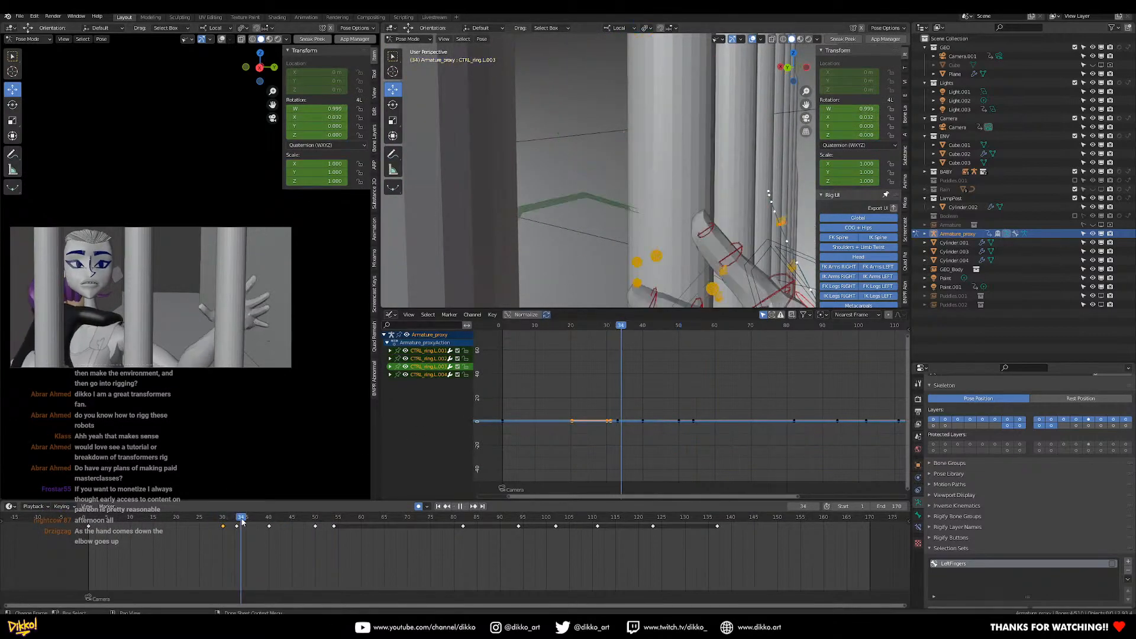
left_click_drag(241, 521, 204, 524)
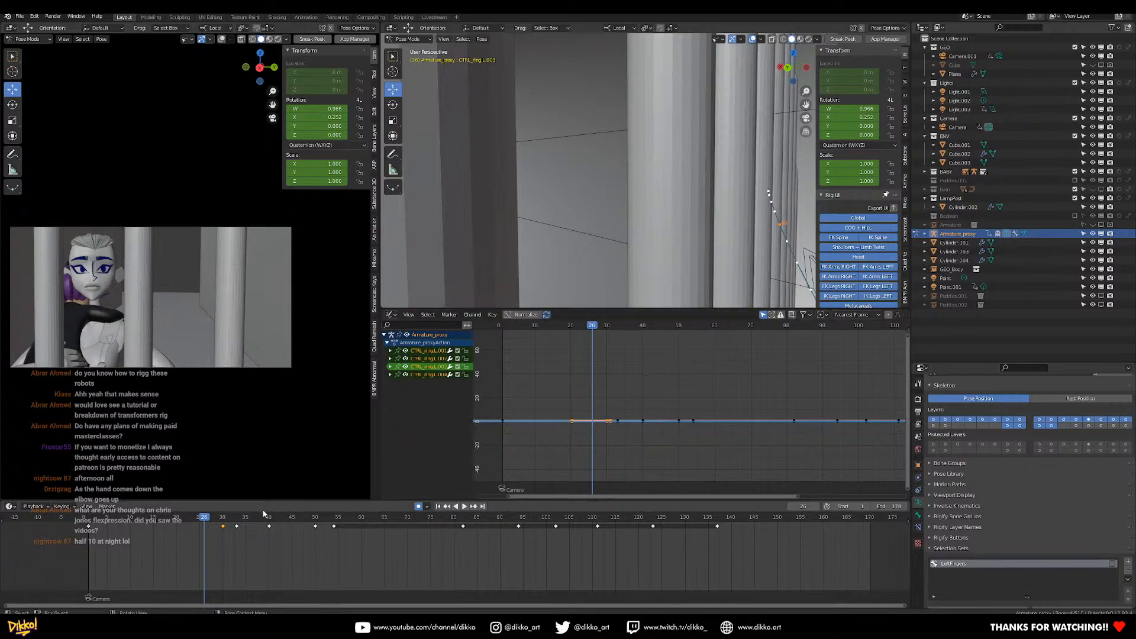
left_click(177, 517)
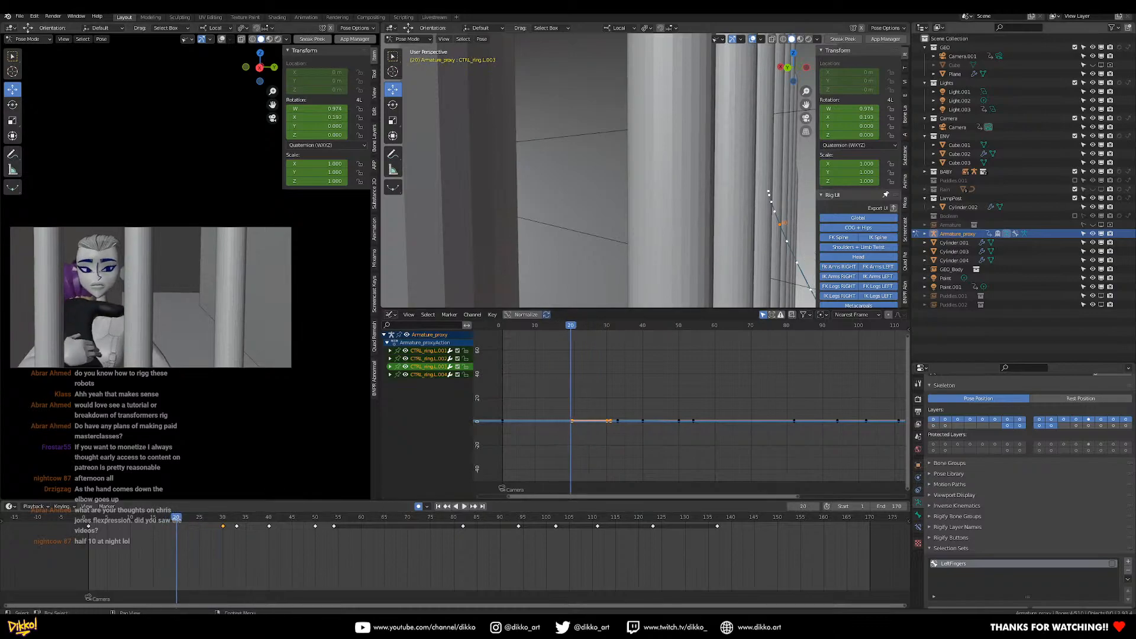
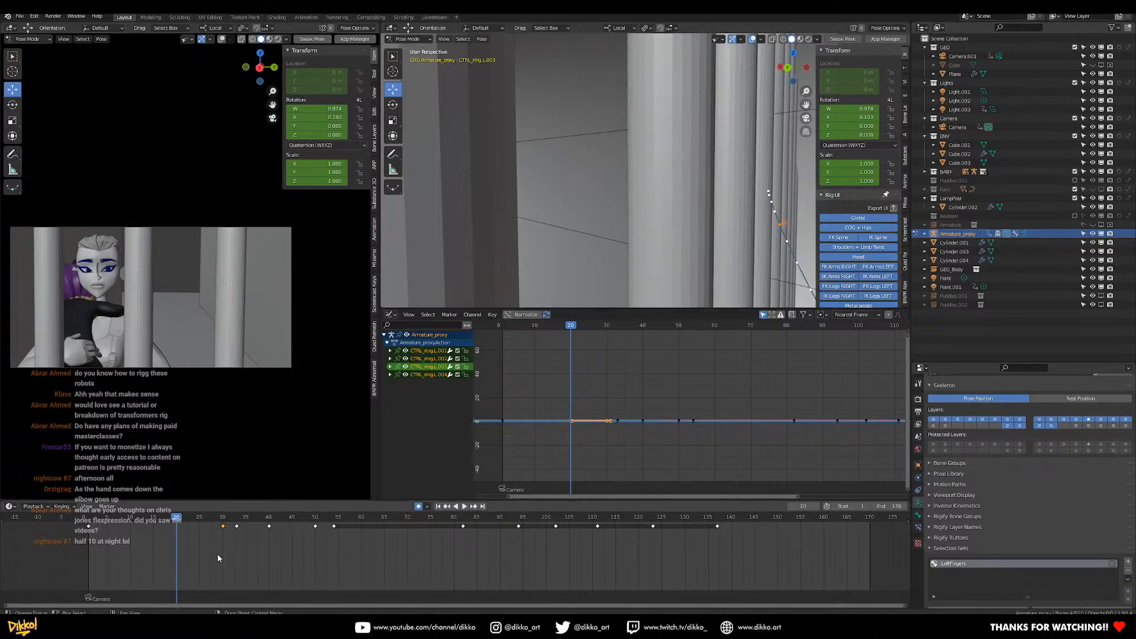
key("space")
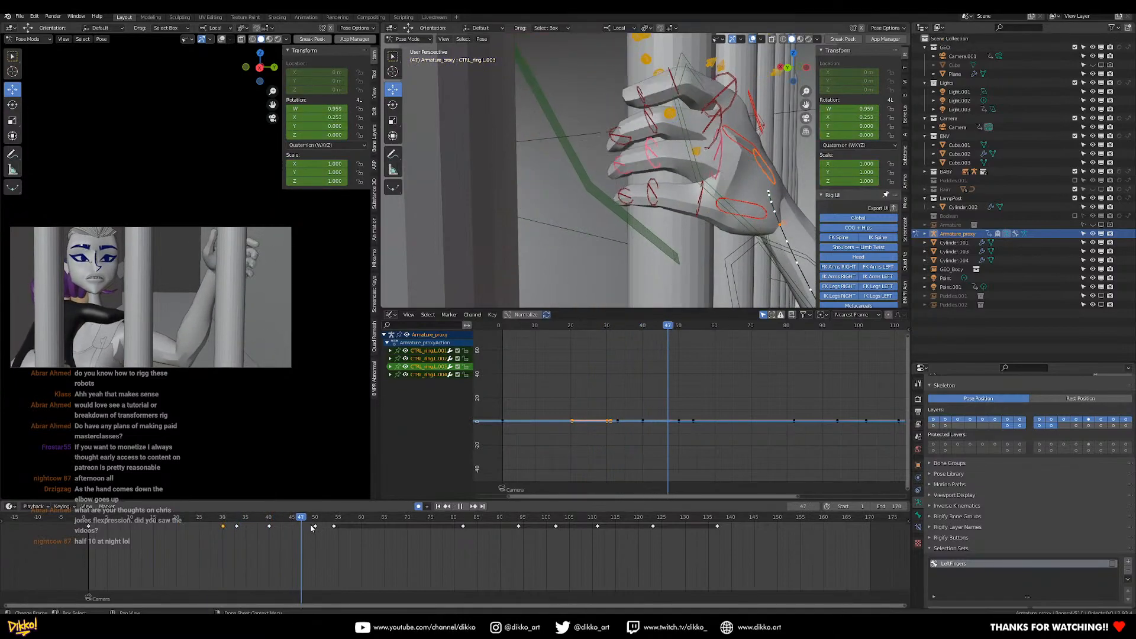
key("space")
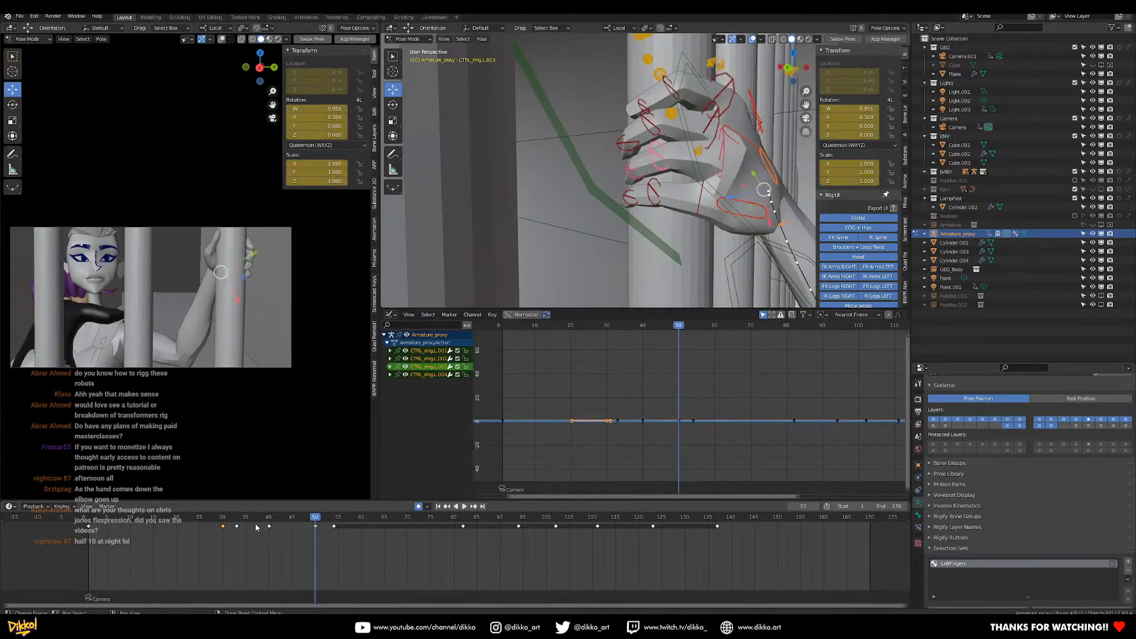
Replay and scrub the grab from about frame 30 to frame 50 to check how the ring finger closes.
left_click(222, 519)
key("space")
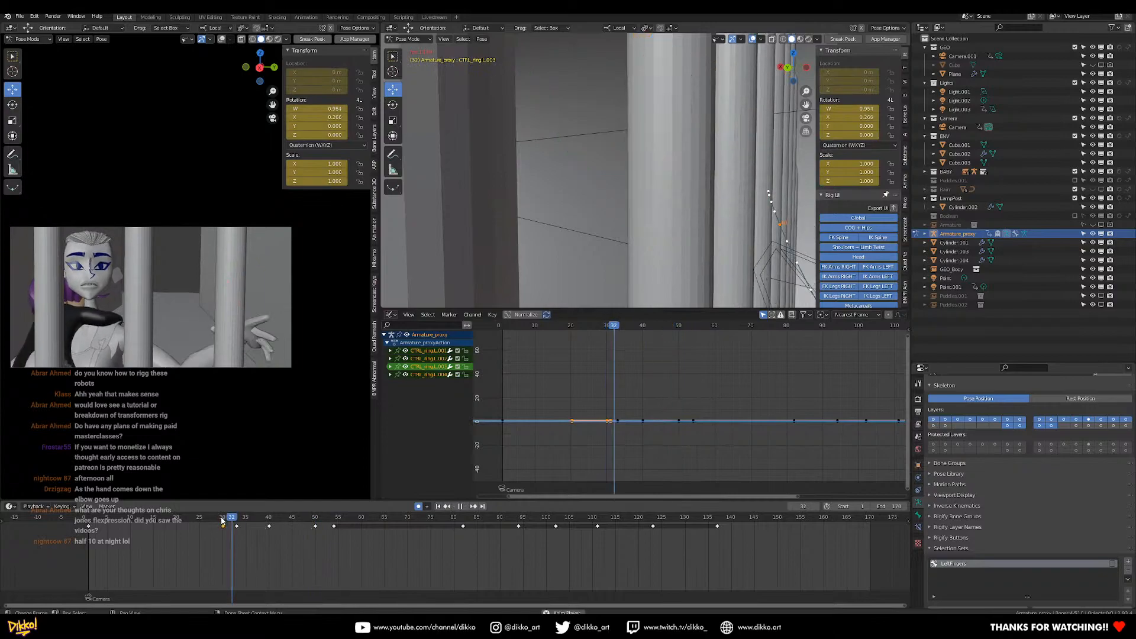
left_click_drag(222, 521, 264, 519)
left_click(257, 519)
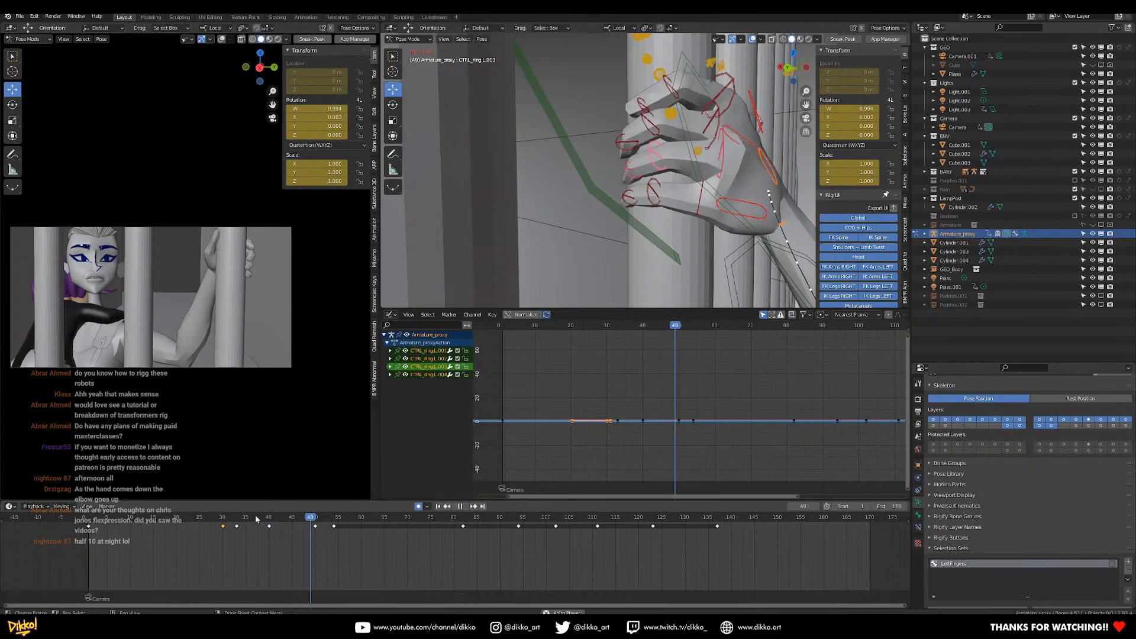
key("space")
left_click(220, 519)
key("space")
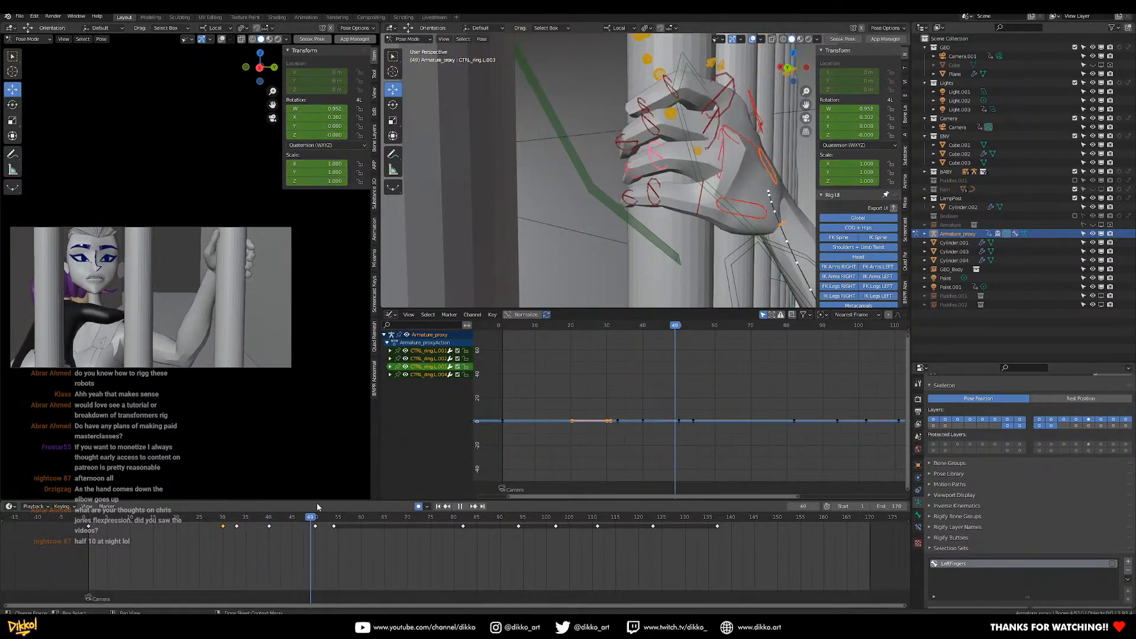
left_click_drag(326, 514, 296, 526)
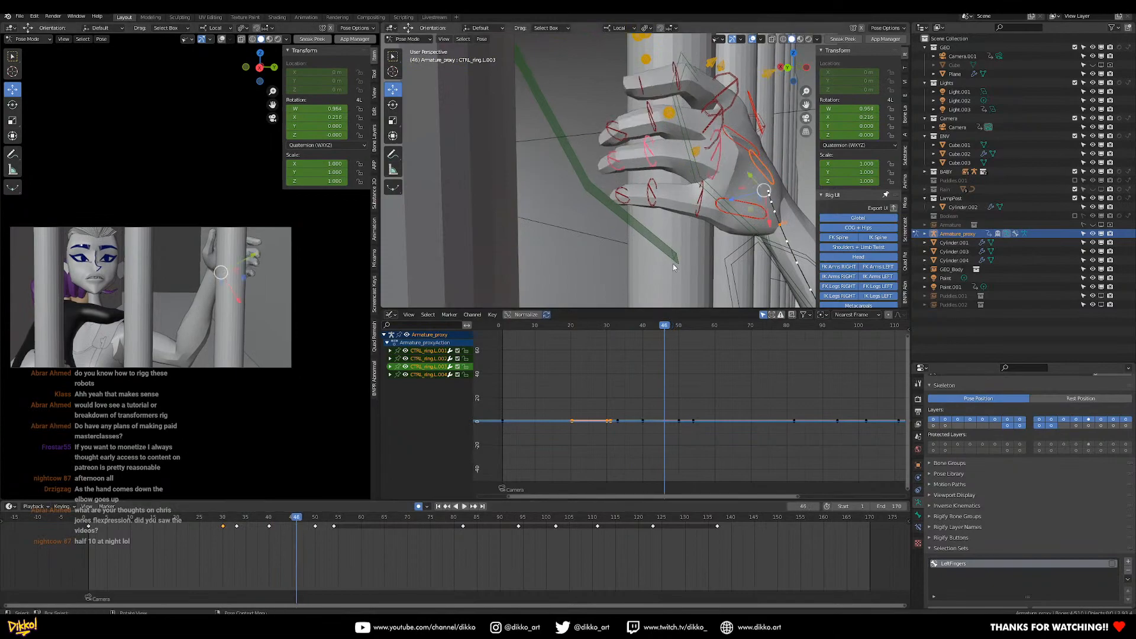
Retime the left pinky controls' keys at frames 40, 50 and 54 to frames 38, 47 and 51, and replay the grab.
left_click(721, 214)
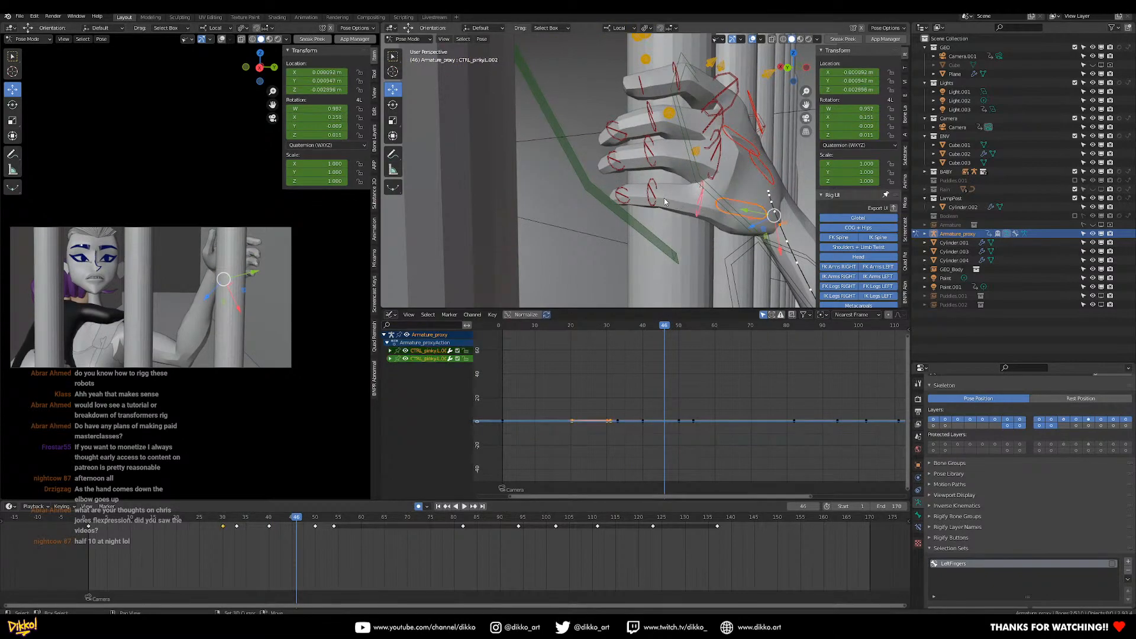
left_click(626, 200, "shift")
mouse_move(300, 521)
left_mouse_down()
mouse_move(319, 526)
mouse_move(280, 527)
mouse_move(328, 532)
mouse_move(314, 534)
left_mouse_up()
middle_click_drag(628, 191, 663, 249)
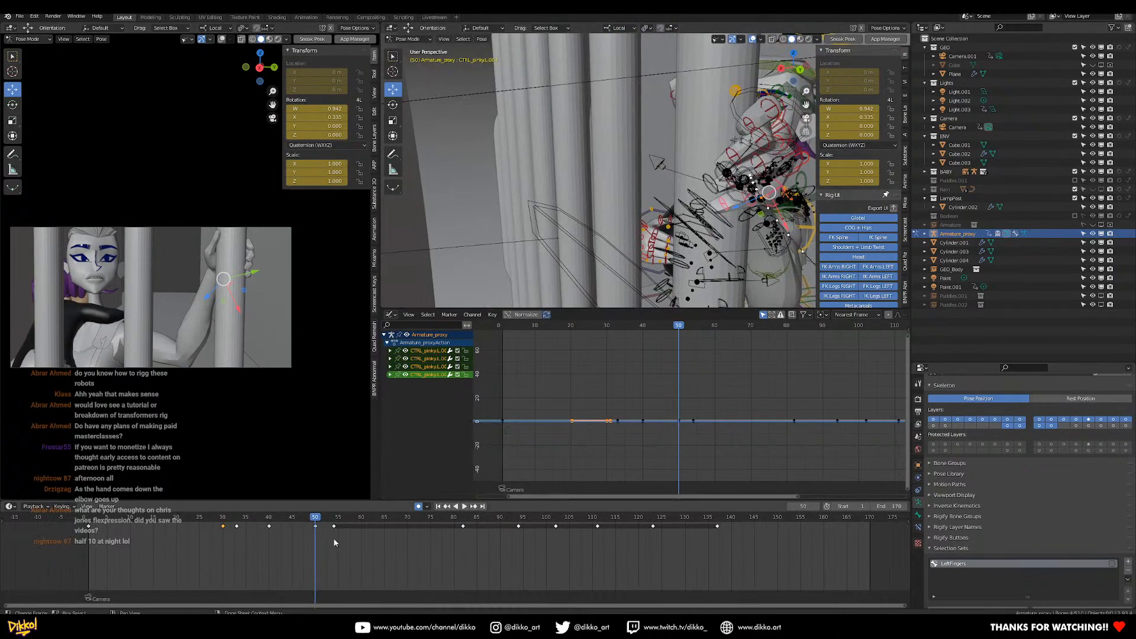
left_click_drag(320, 528, 317, 531)
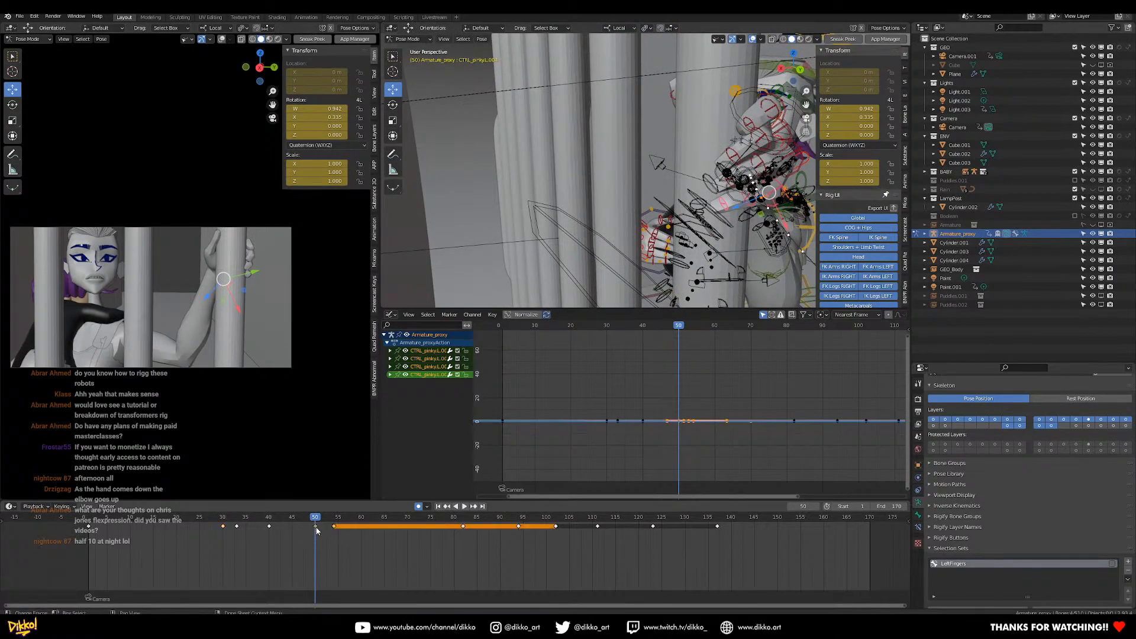
left_click(302, 529)
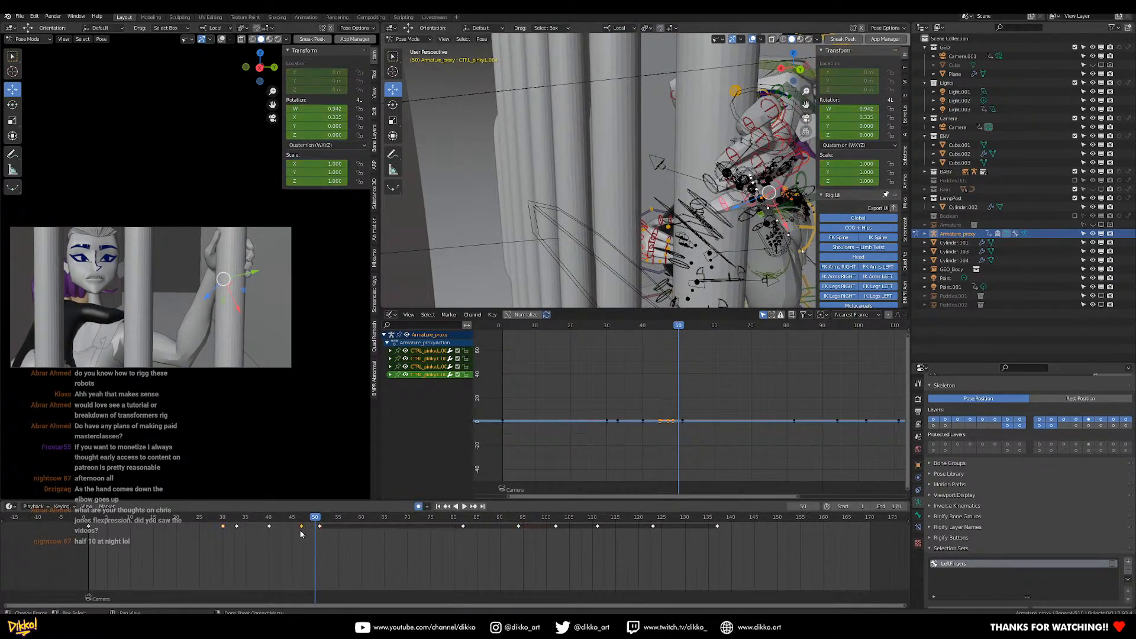
left_click_drag(267, 525, 209, 528)
key("space")
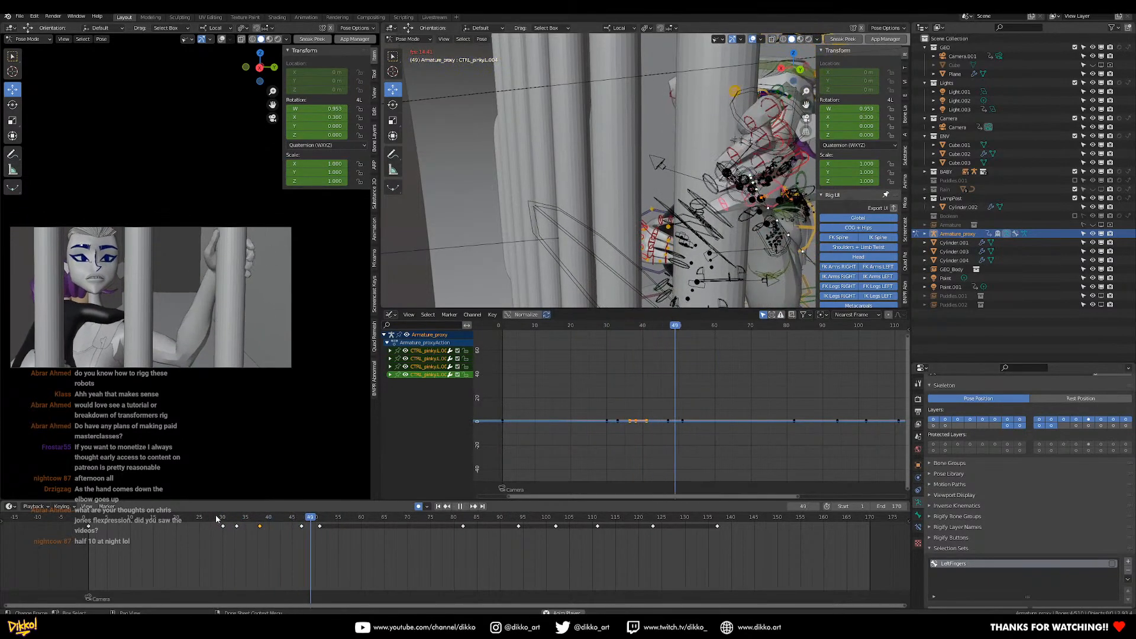
key("space")
Select the left ring finger's controls in a close view of the hand, and select their keys from frame 40 through frame 54.
middle_click_drag(684, 232, 542, 220)
scroll(618, 228, "up", 3)
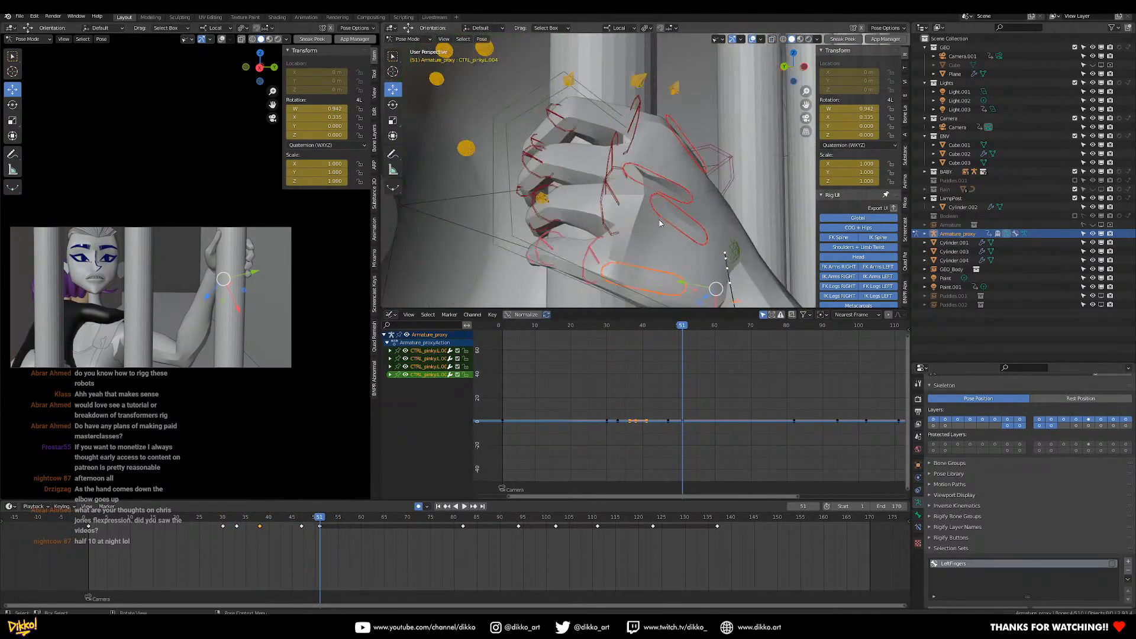
left_click(663, 223)
left_click(605, 206, "shift")
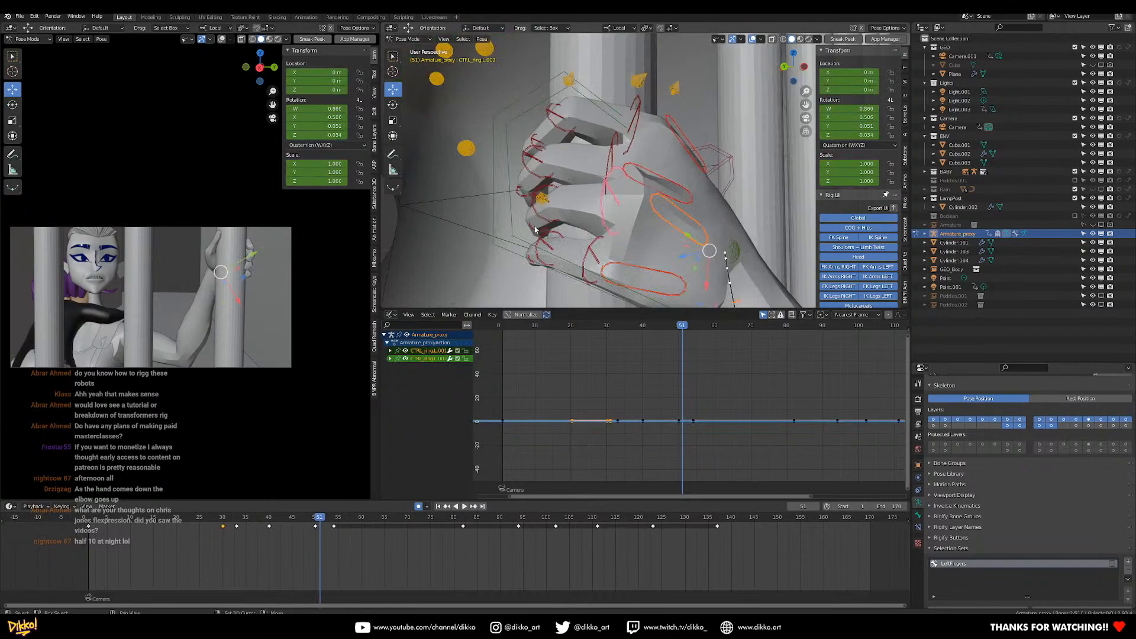
left_click(537, 225, "shift")
left_click(540, 227, "shift")
left_click_drag(201, 515, 271, 527)
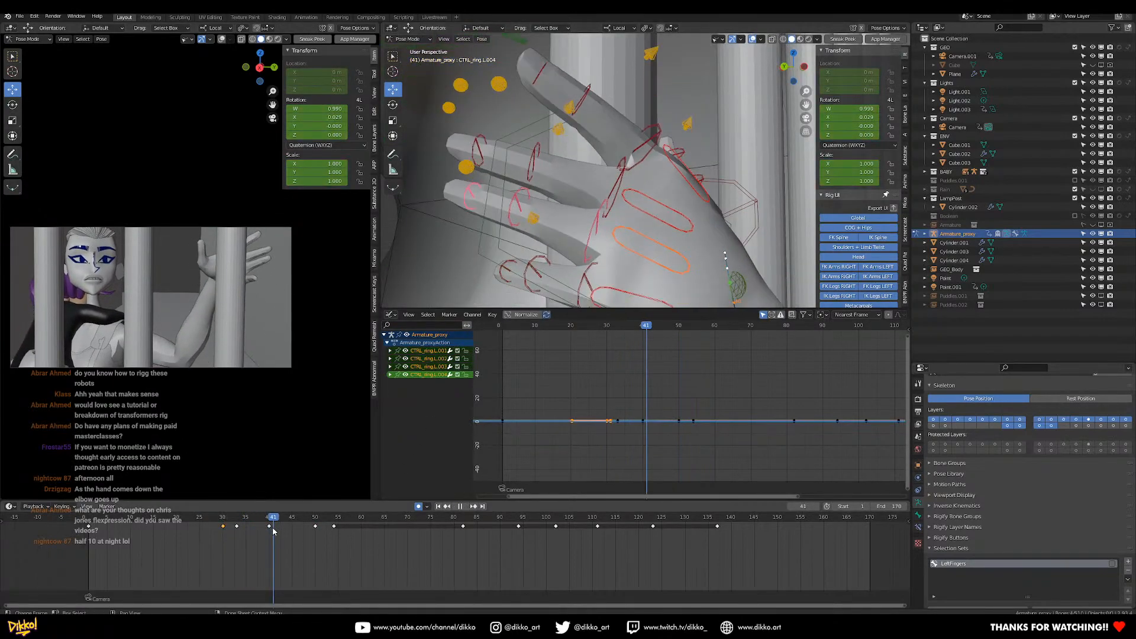
left_click_drag(367, 549, 261, 522)
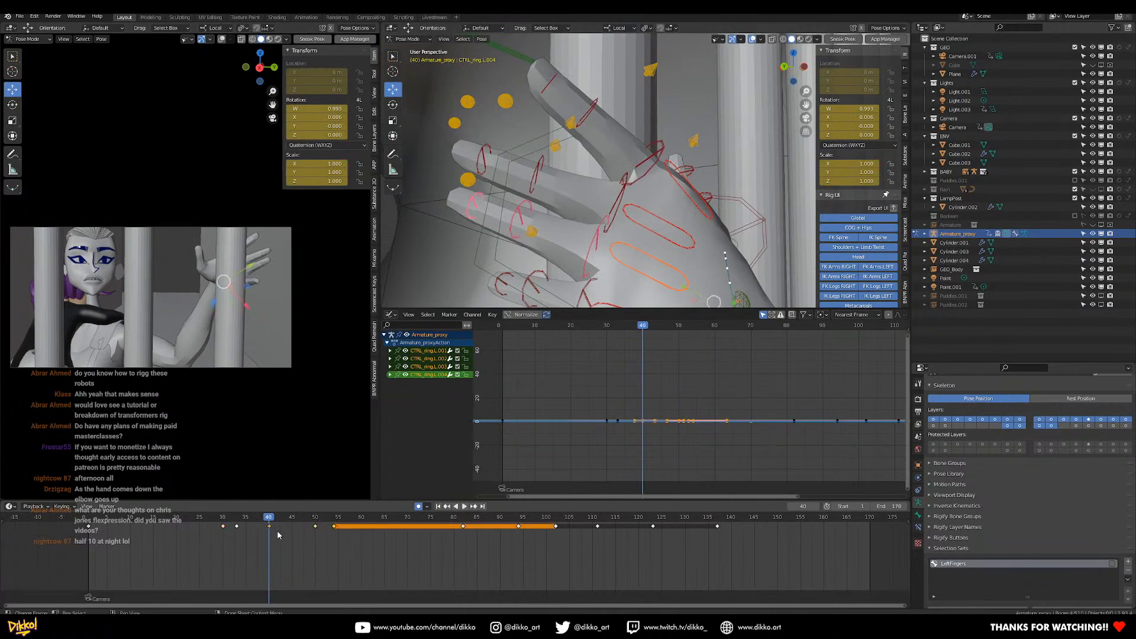
Shift the selected ring finger keys two frames earlier, so they sit on frames 38, 48 and 52.
key("g")
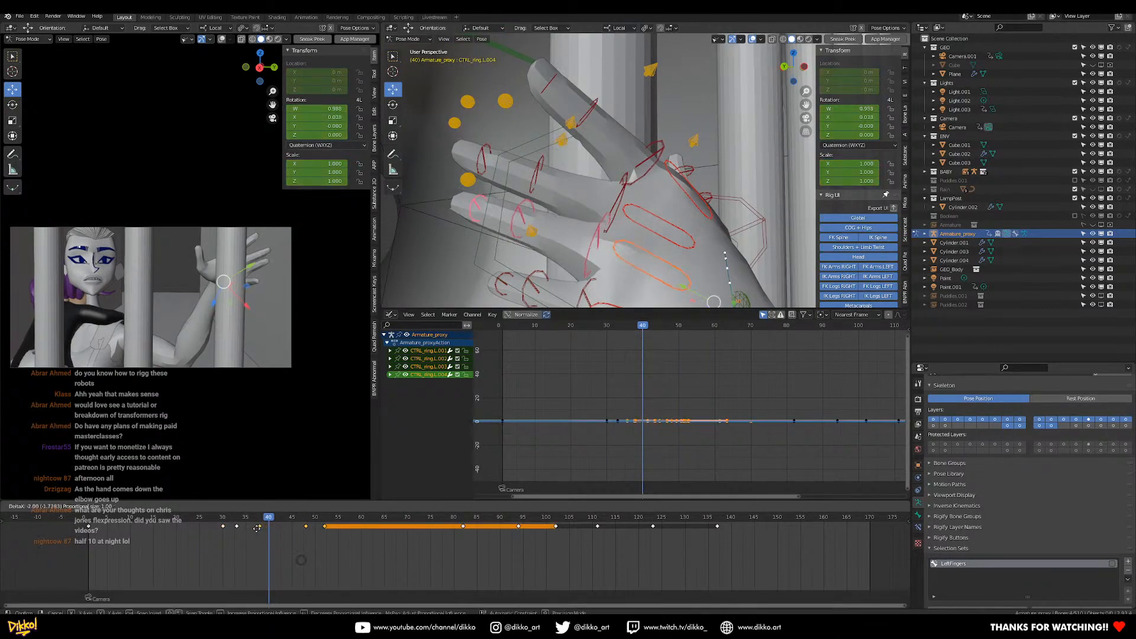
key("Escape")
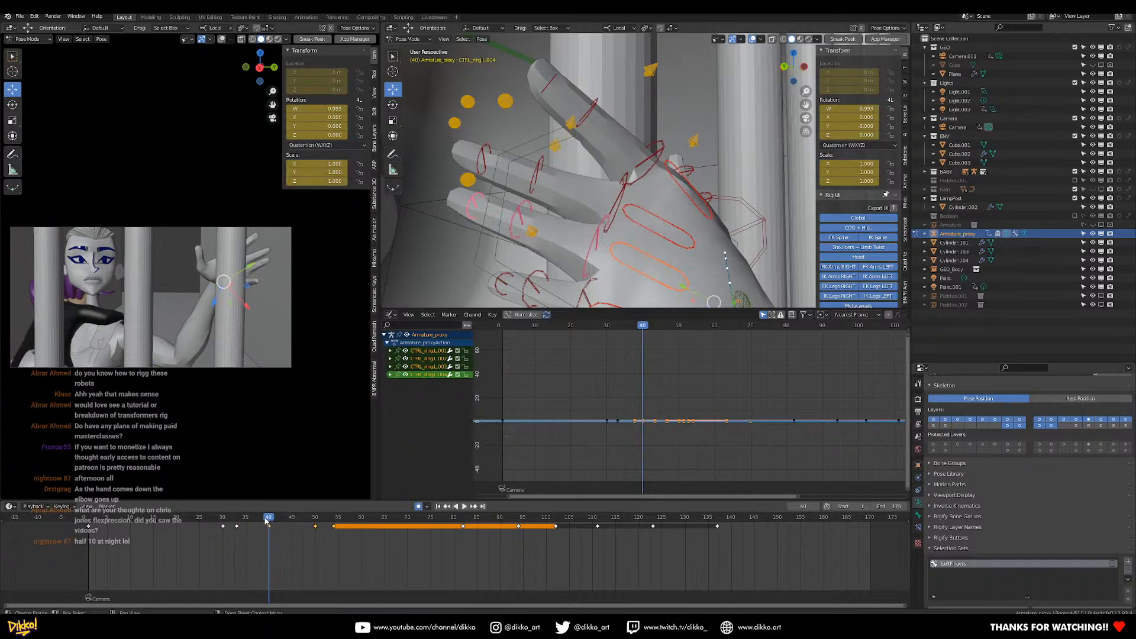
left_click(295, 521)
left_click_drag(297, 524, 274, 527)
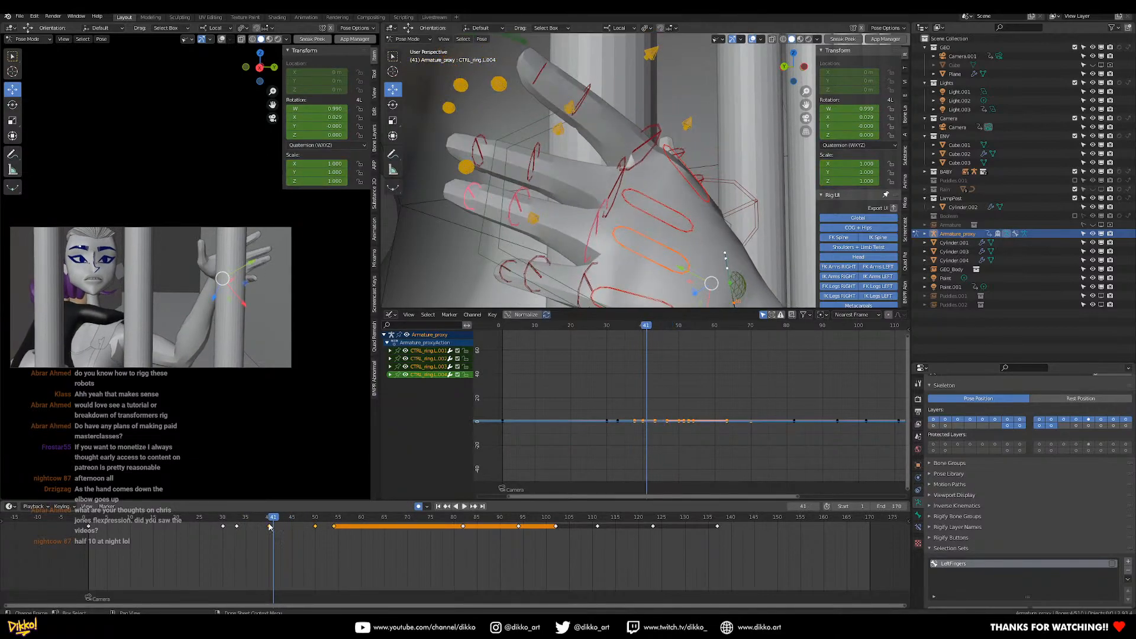
key("g")
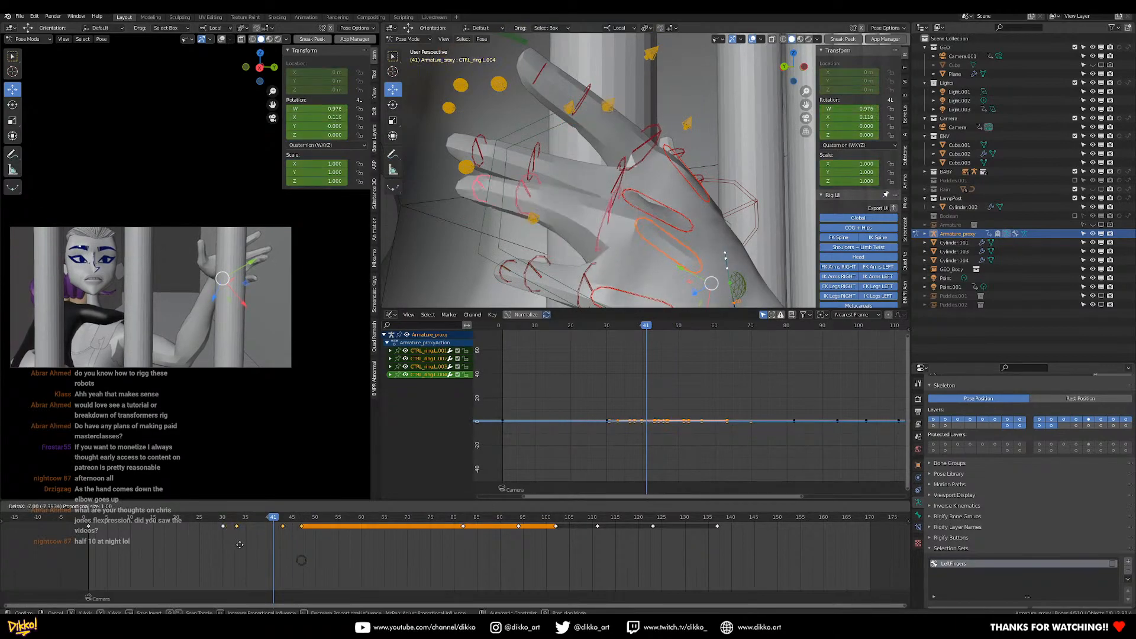
left_click(248, 545)
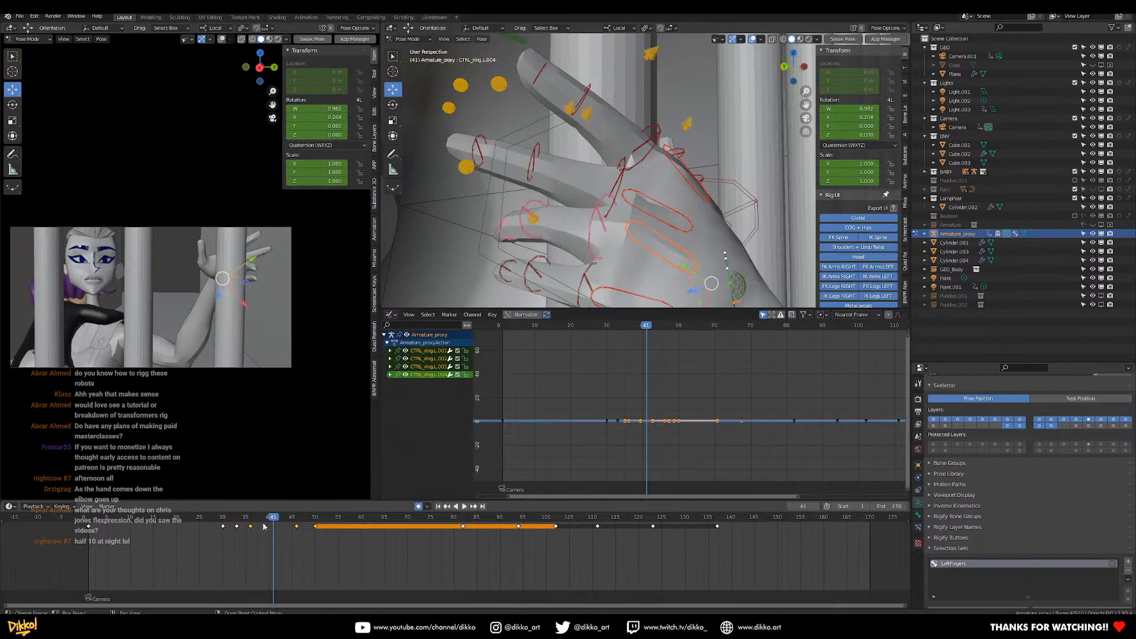
left_click_drag(249, 529, 256, 531)
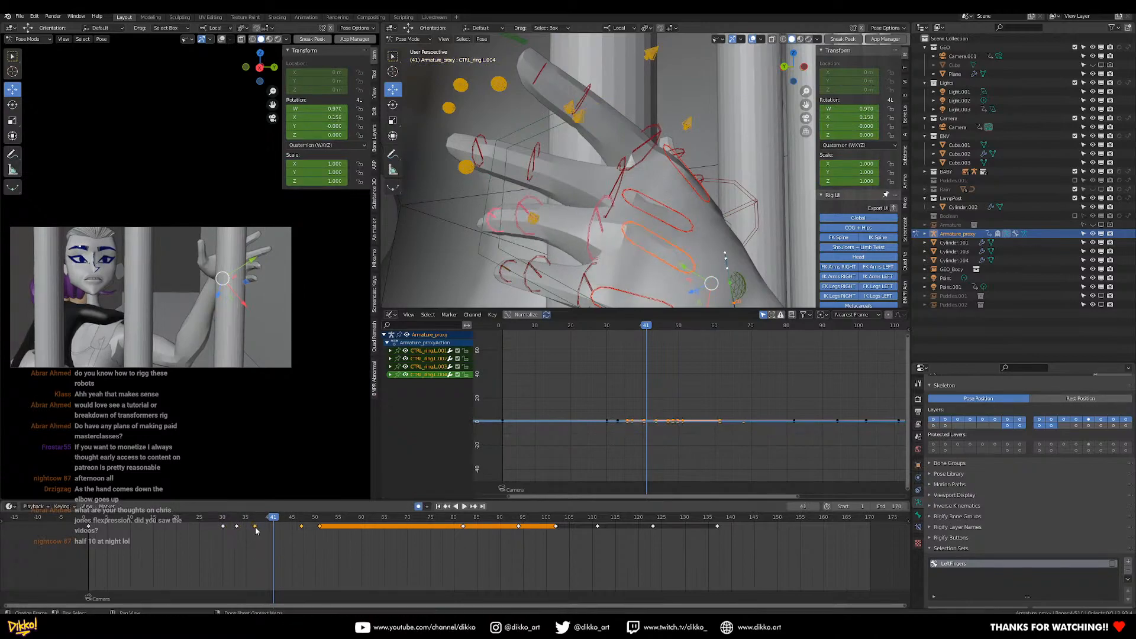
key("space")
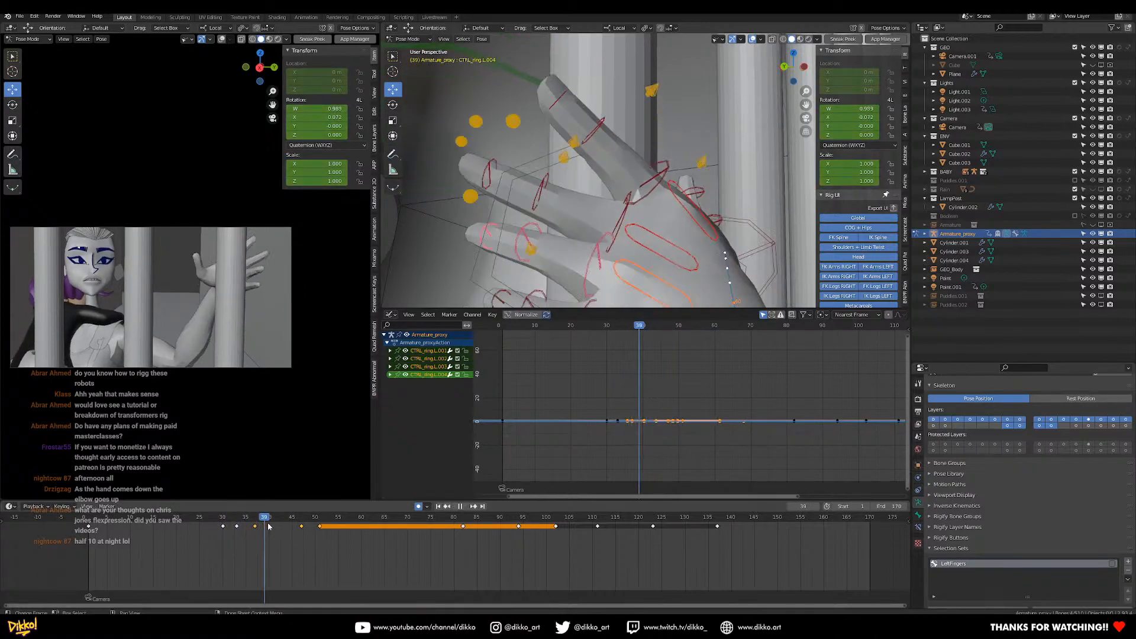
left_click_drag(286, 525, 195, 522)
key("g")
left_click(261, 526)
Replay the grab repeatedly from about frame 27 to check the retimed ring finger against the other fingers.
key("space")
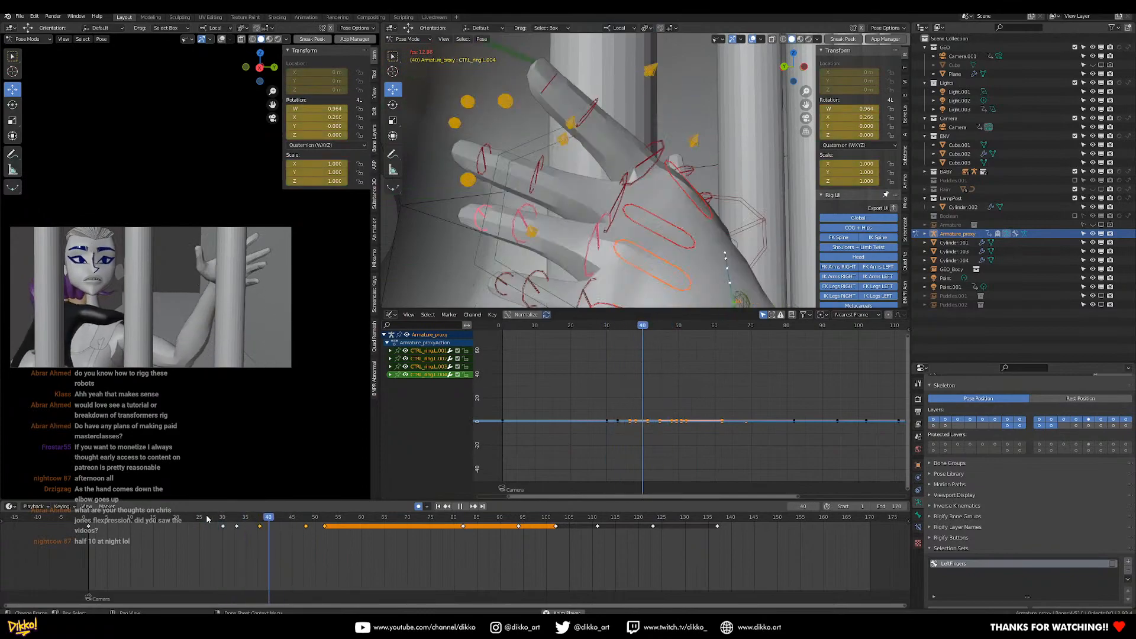
key("space")
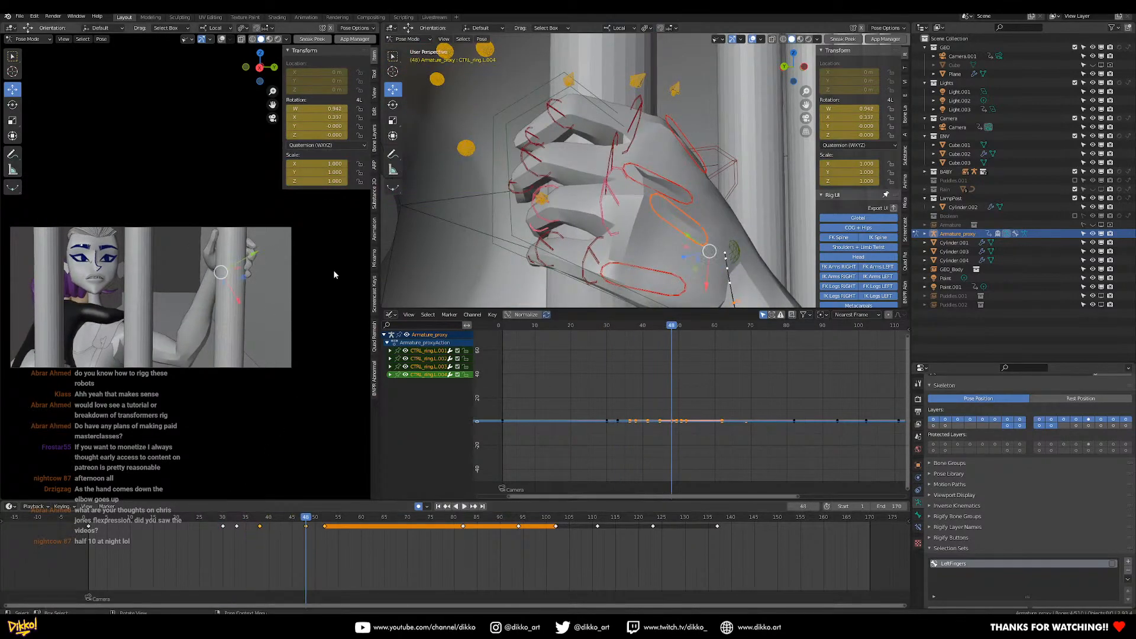
left_click(210, 523)
key("space")
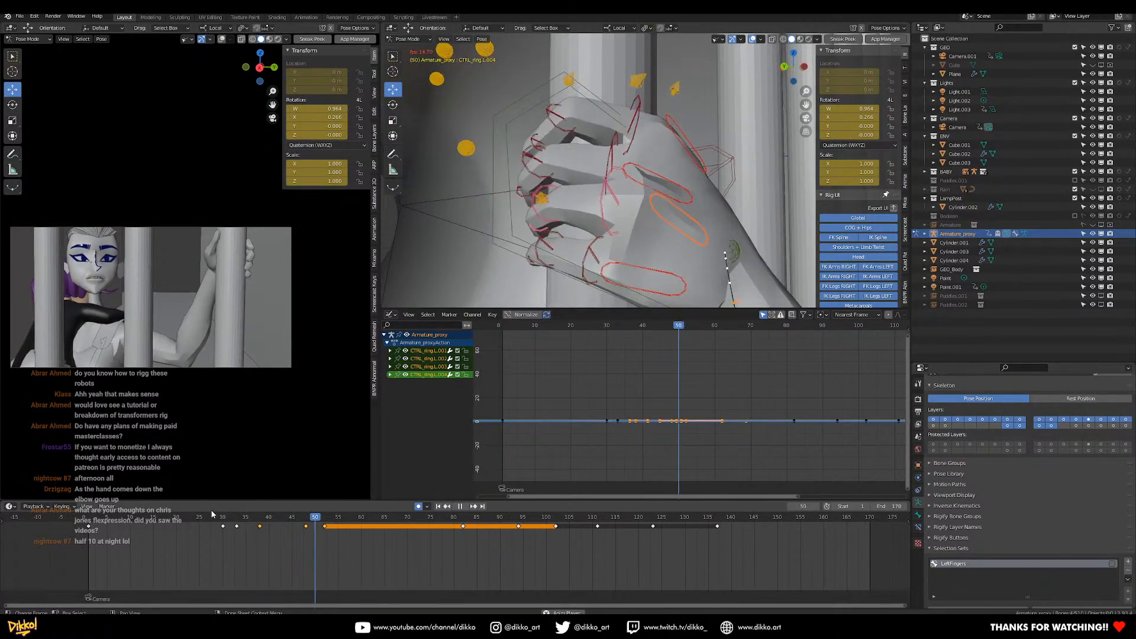
left_click(212, 518)
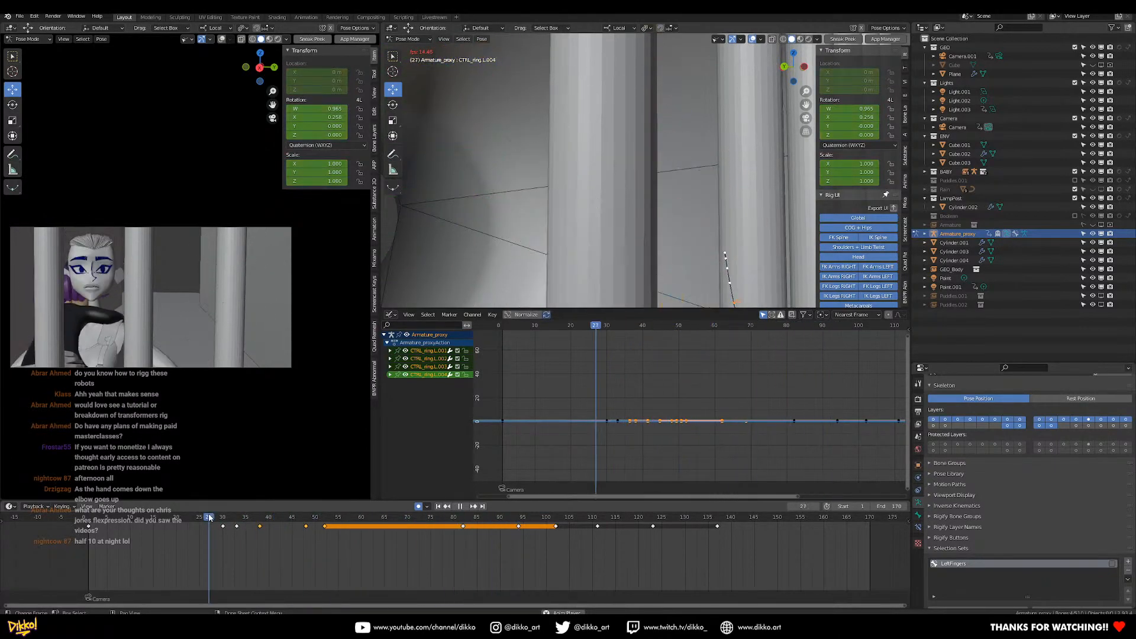
left_click(209, 518)
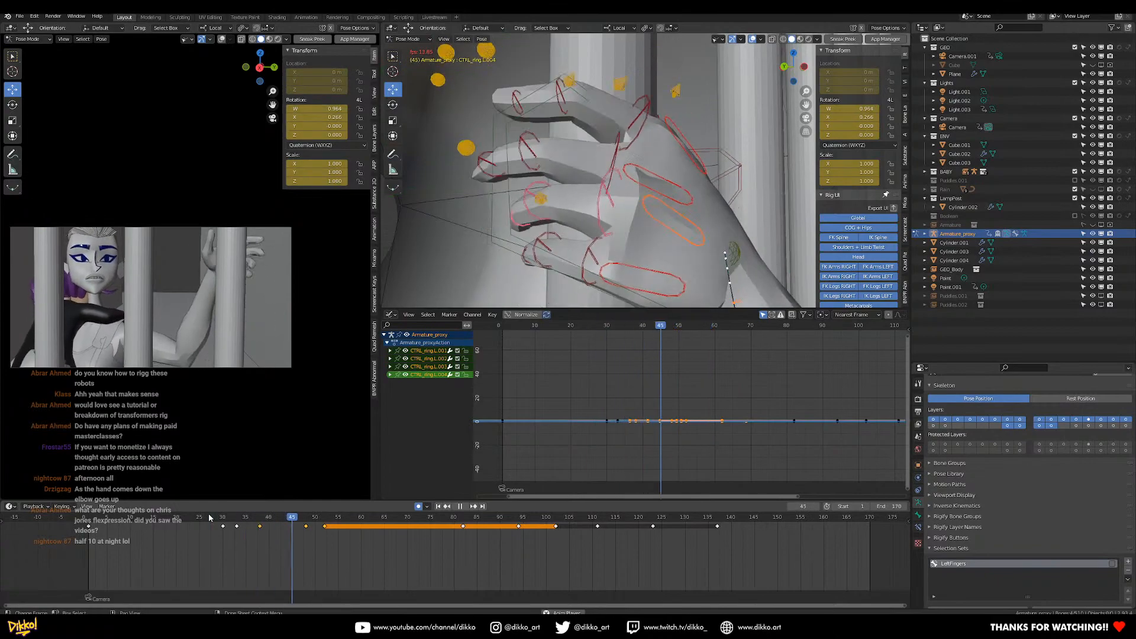
left_click(209, 517)
left_click(210, 516)
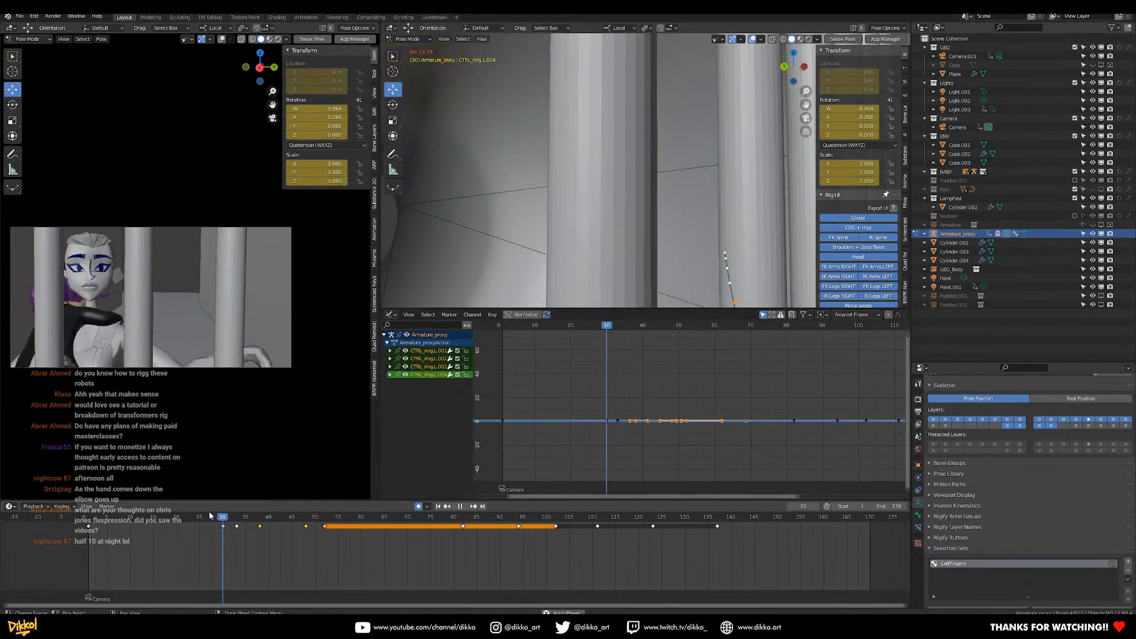
left_click(210, 517)
left_click(210, 517)
left_click(210, 517)
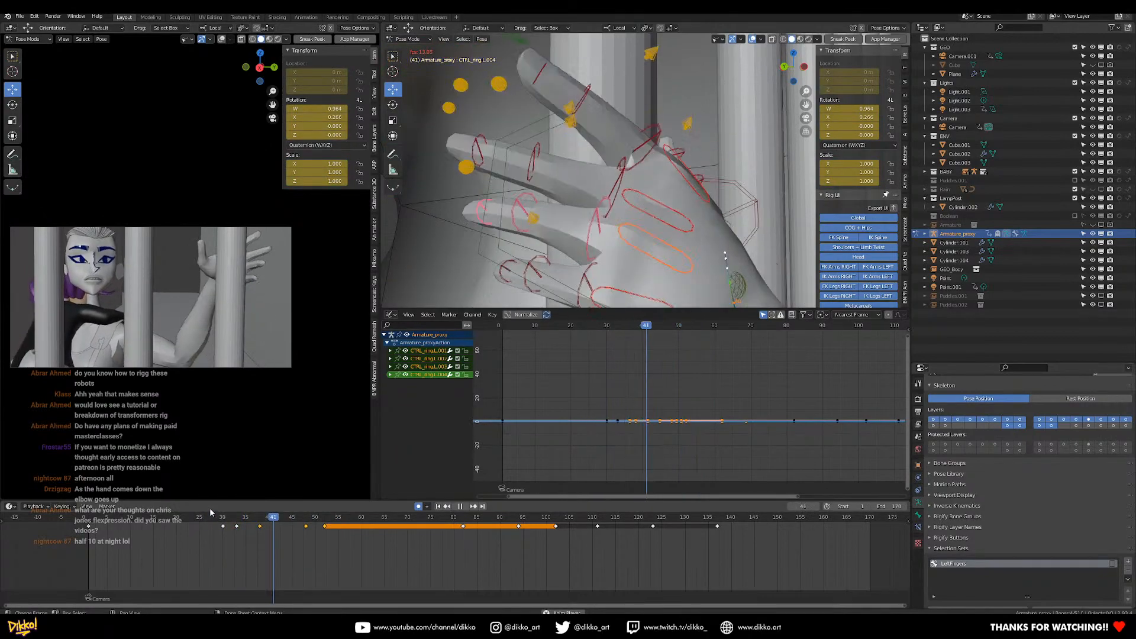
key("space")
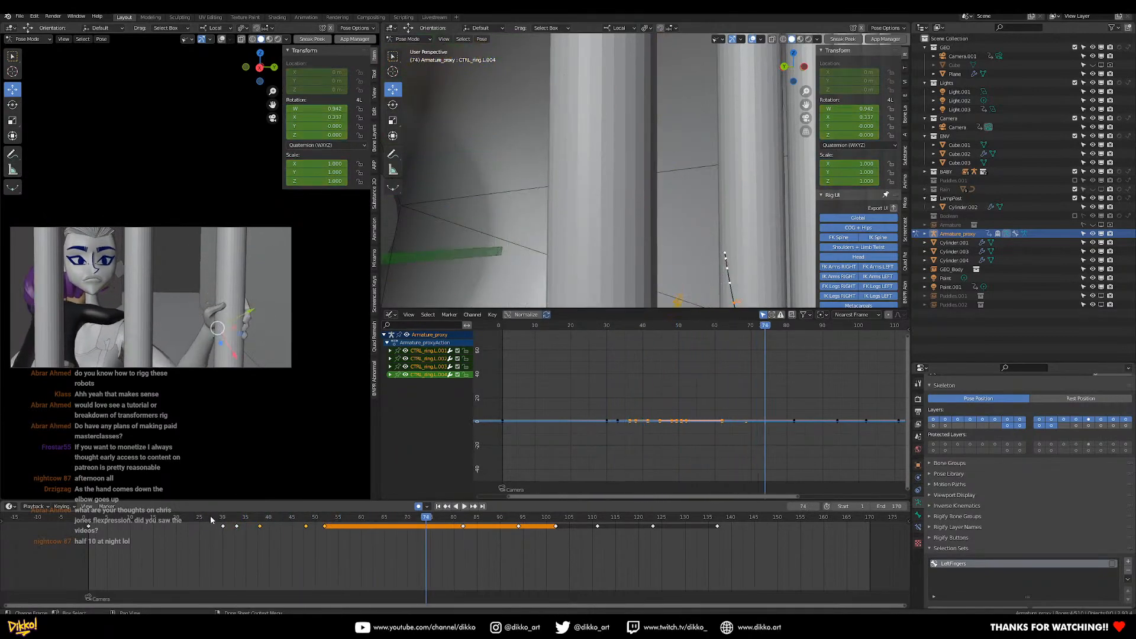
left_click(209, 517)
key("space")
Select the left middle finger's controls in a close view and scrub the grab to review how that finger closes on the bar.
left_click_drag(348, 535, 326, 536)
mouse_move(563, 239)
middle_mouse_down()
mouse_move(622, 237)
mouse_move(564, 230)
middle_mouse_up()
left_click(652, 122)
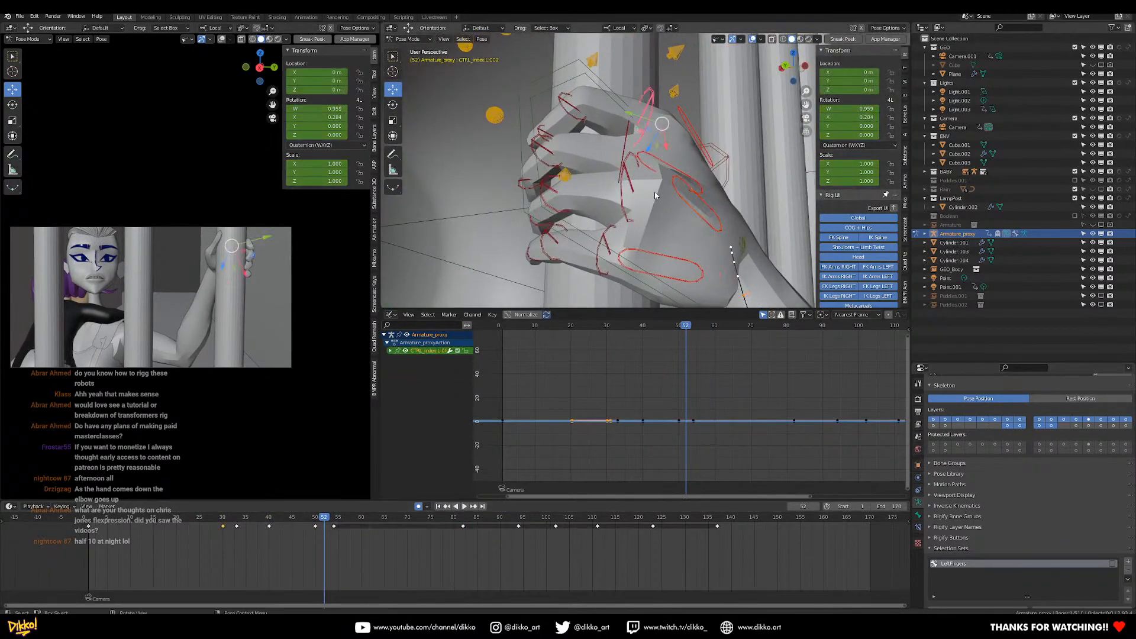
left_click(644, 123)
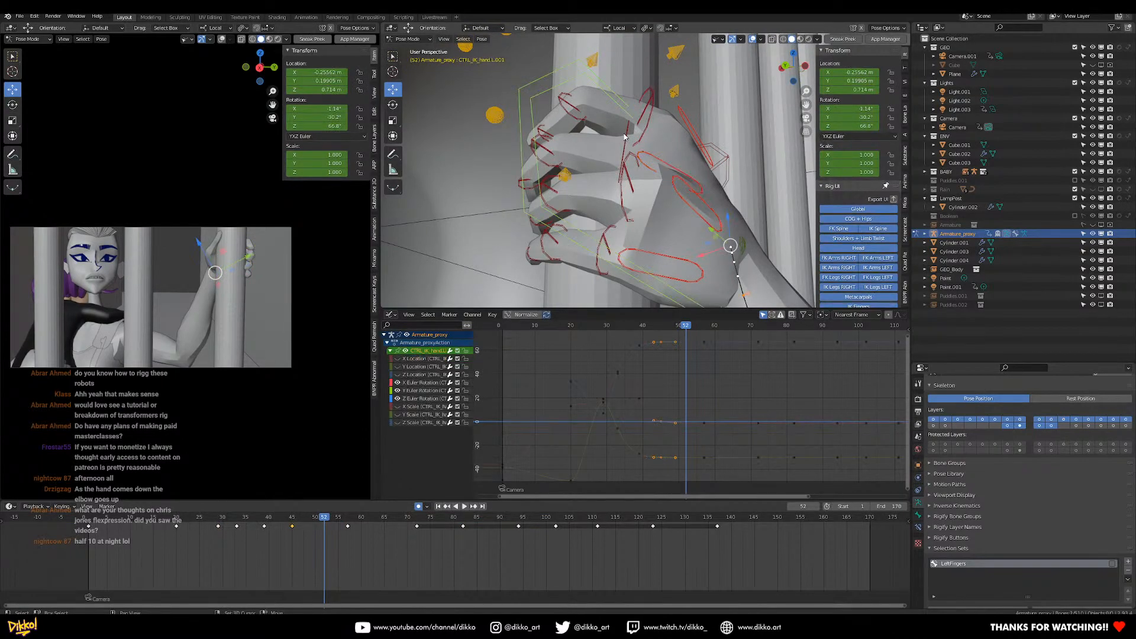
middle_click_drag(628, 134, 649, 153)
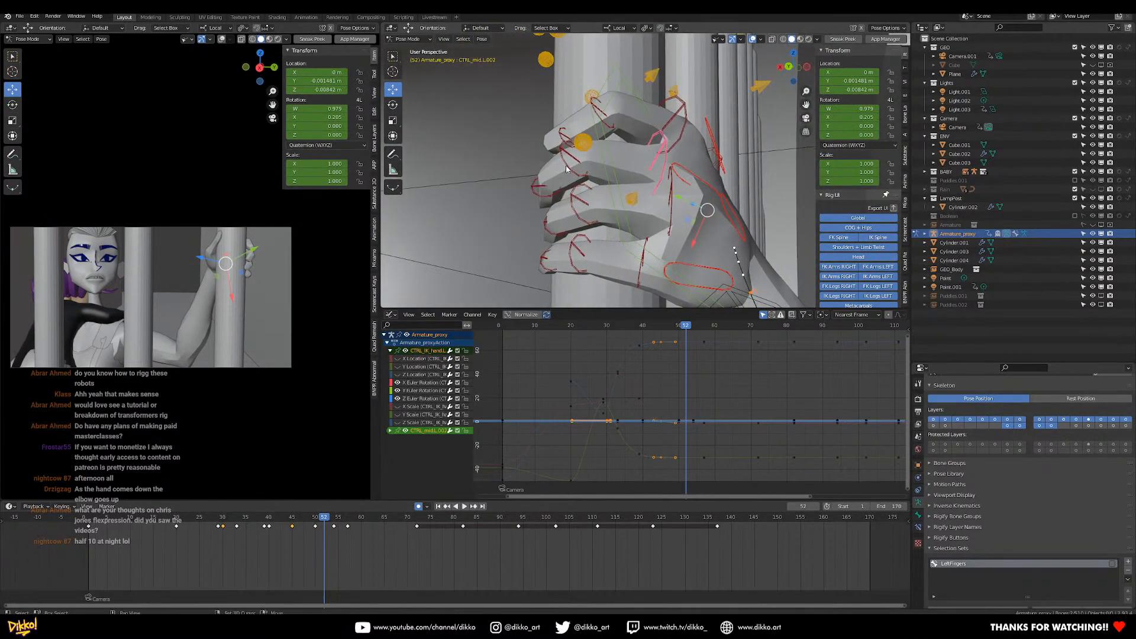
left_click(542, 187)
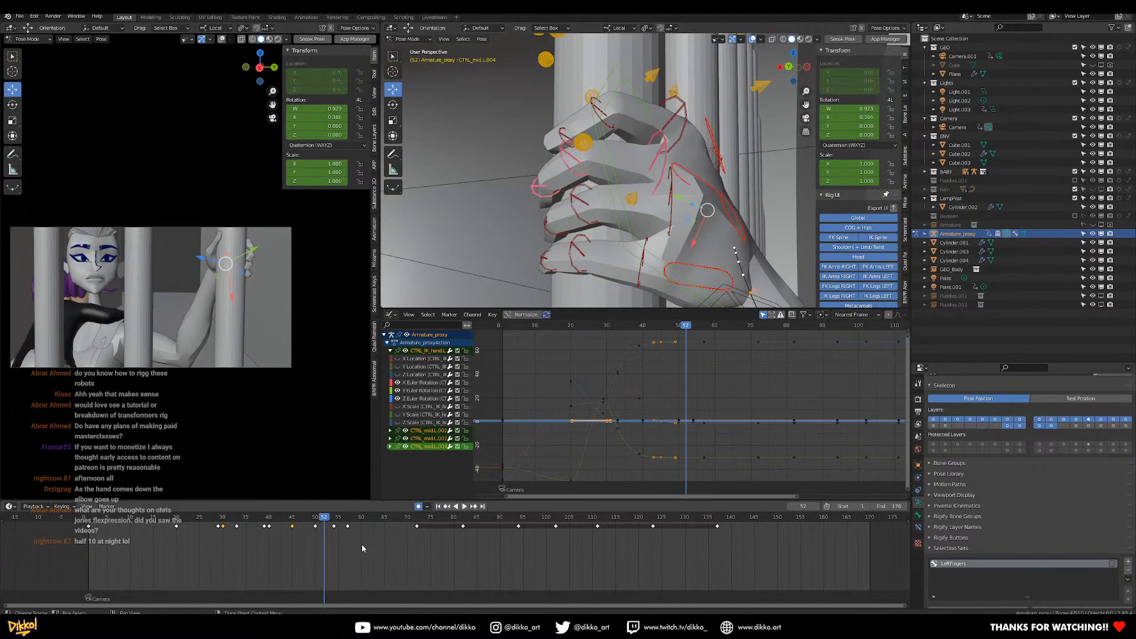
left_click_drag(276, 518, 255, 519)
key("space")
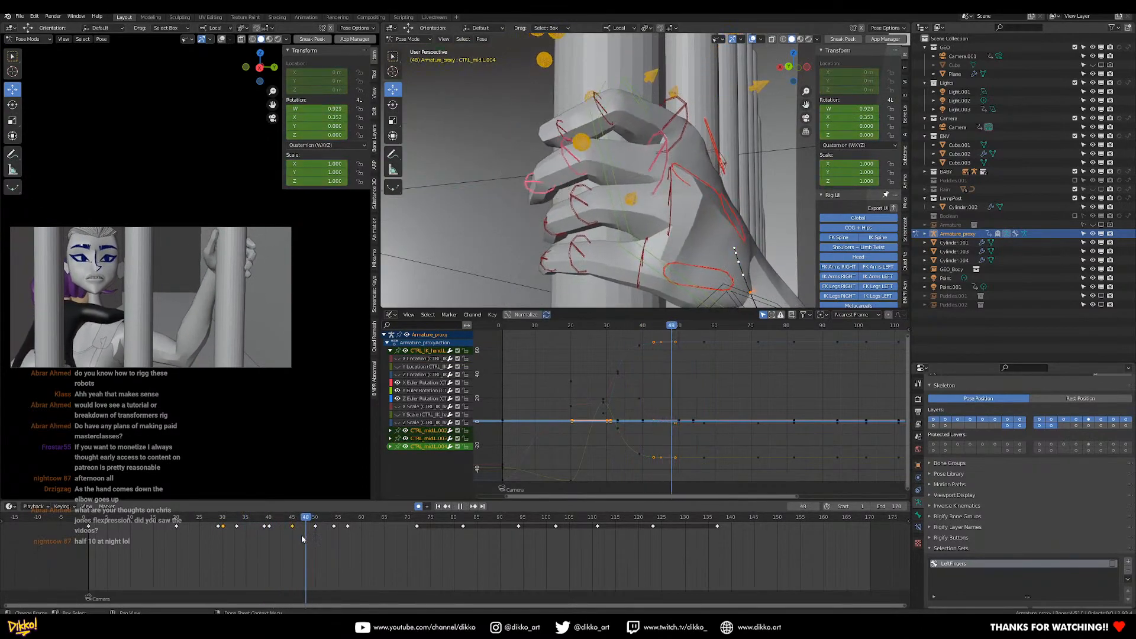
key("space")
Select the left index finger's controls and shift their grab keys two frames later, to frames 42, 52 and 56.
left_click(603, 104)
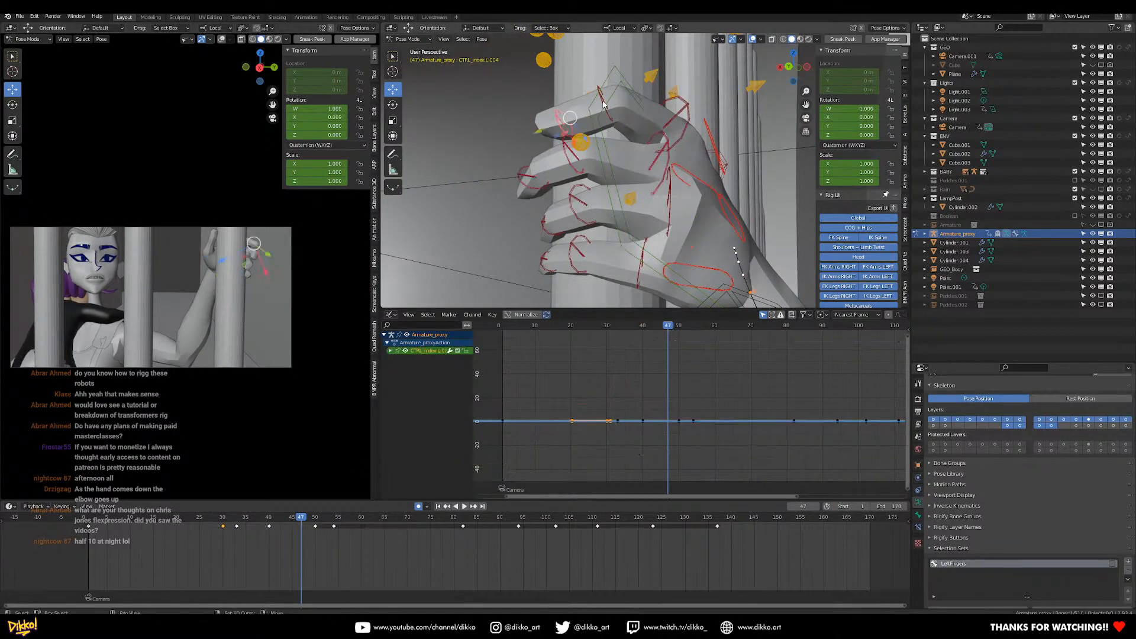
left_click(689, 118, "shift")
left_click_drag(283, 541, 200, 521)
left_click(280, 528)
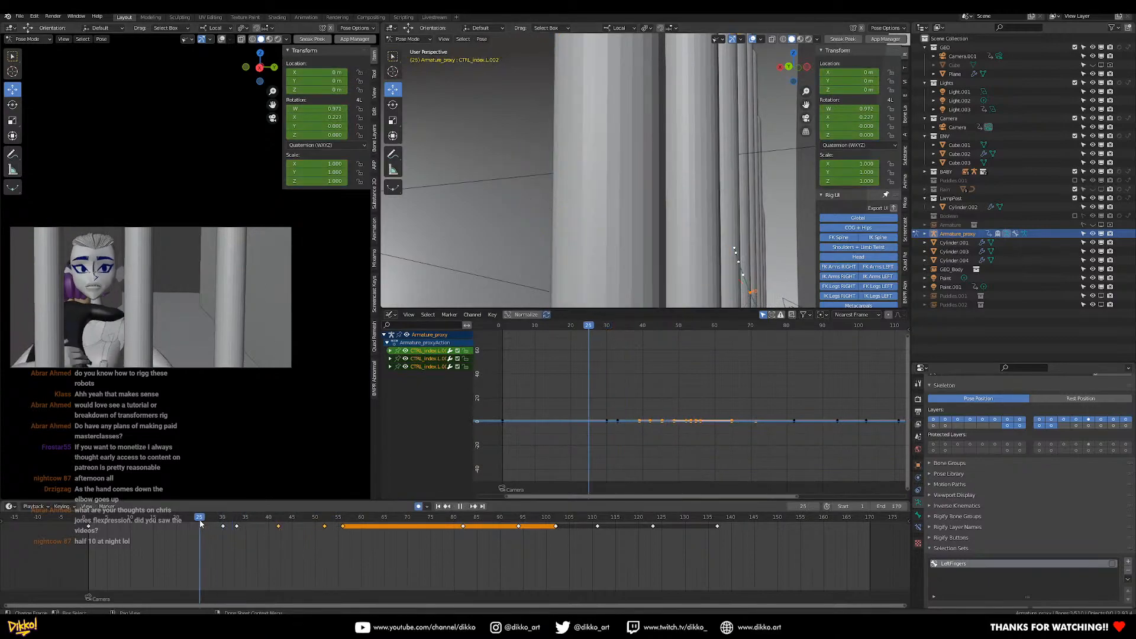
Replay and scrub the grab repeatedly from about frames 12 to 51 to check the index finger's timing against the other fingers.
key("space")
left_click(207, 519)
key("space")
left_click(207, 519)
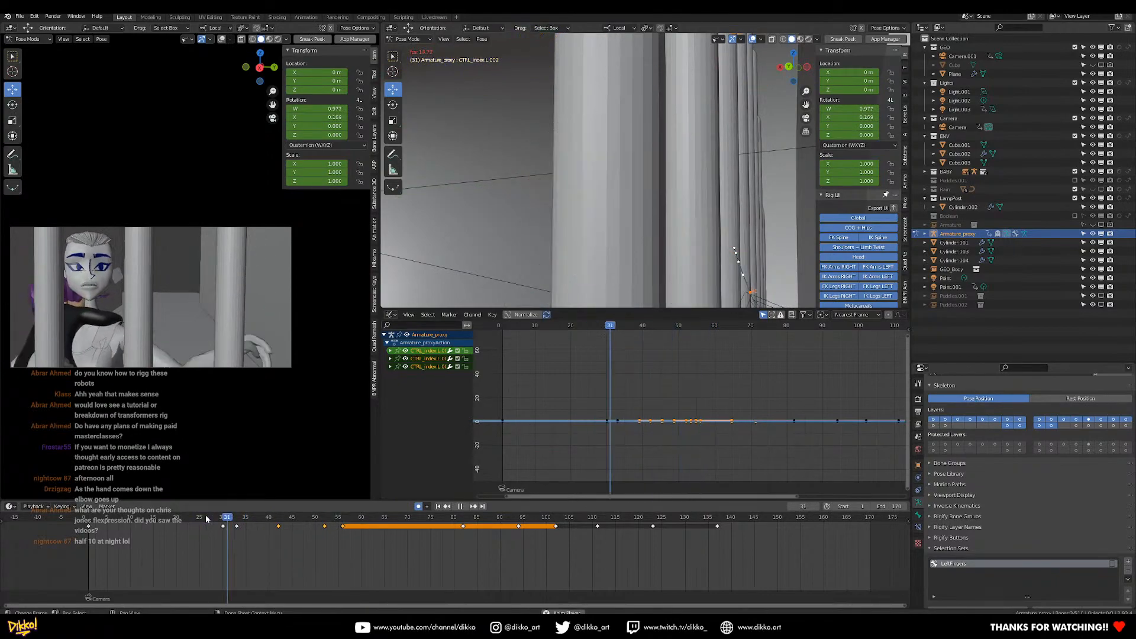
left_click(214, 519)
left_click(214, 519)
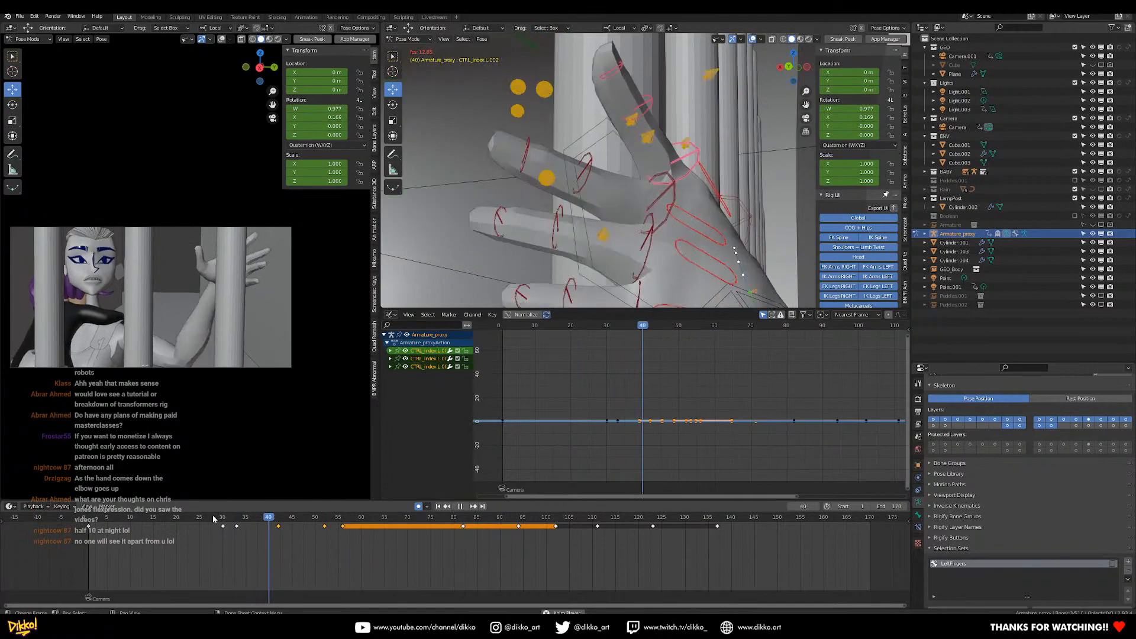
key("space")
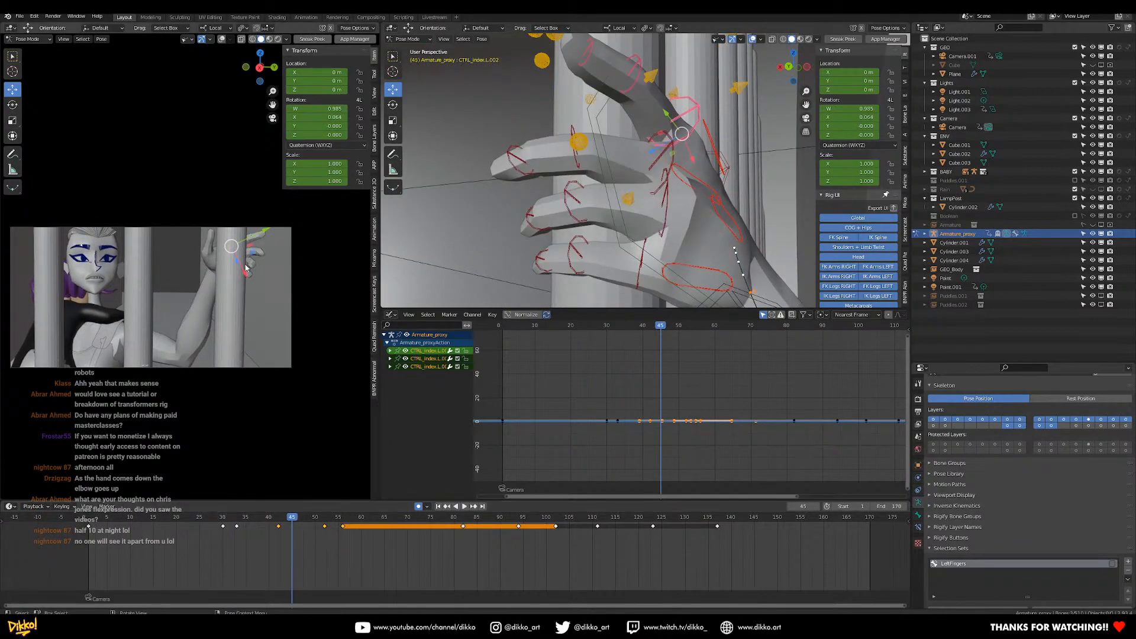
key("space")
left_click(204, 521)
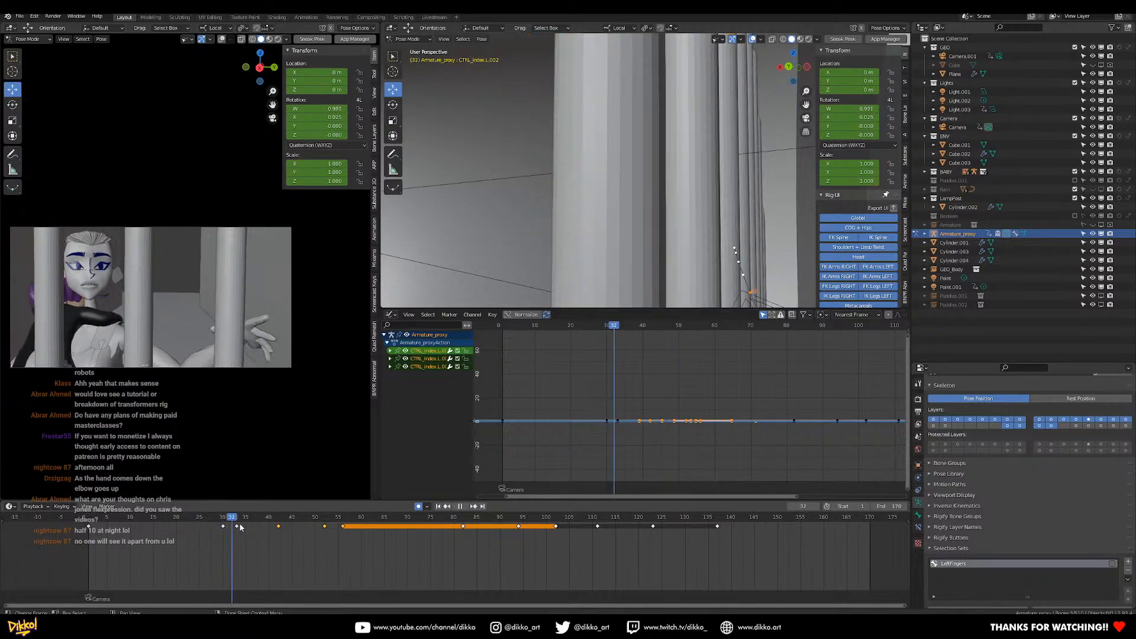
key("space")
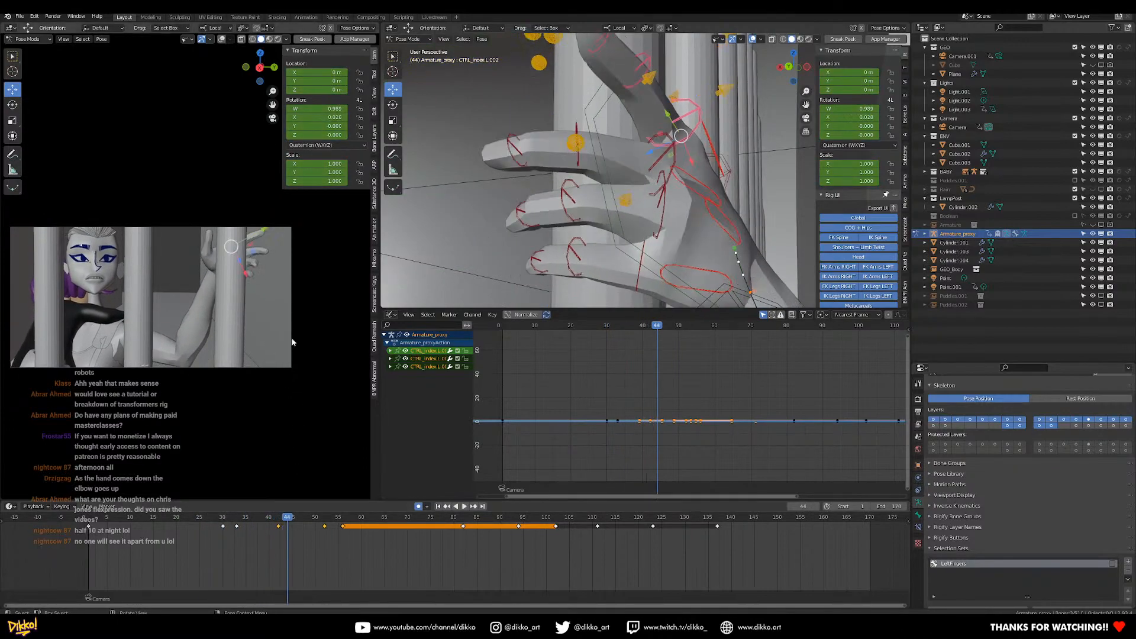
left_click(216, 523)
key("space")
left_click_drag(267, 527, 140, 522)
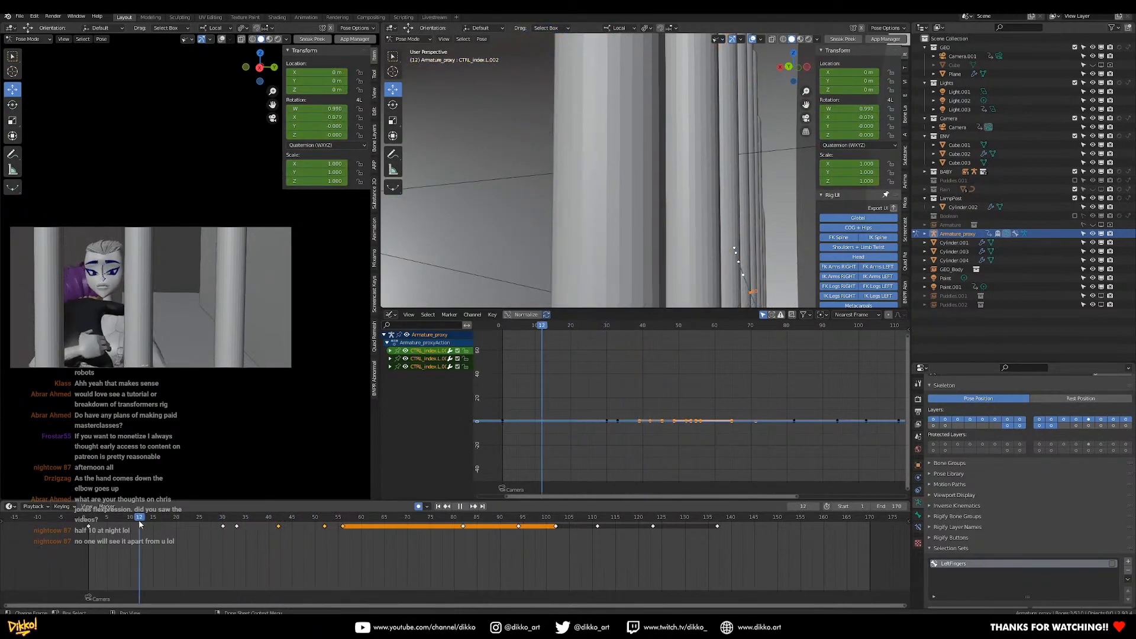
key("space")
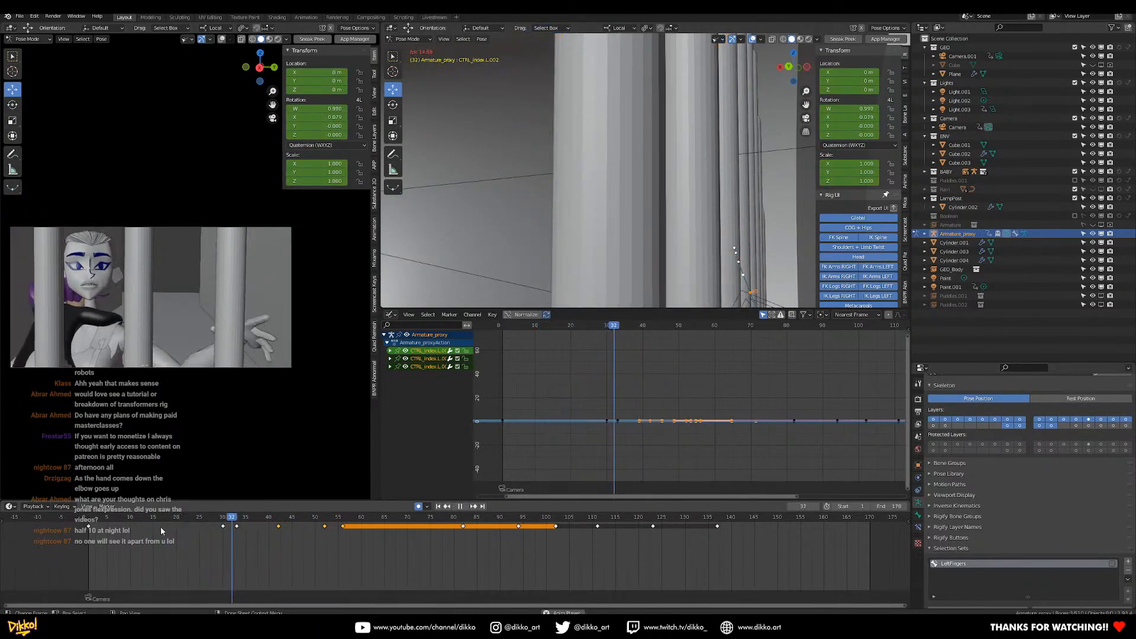
left_click_drag(161, 527, 321, 530)
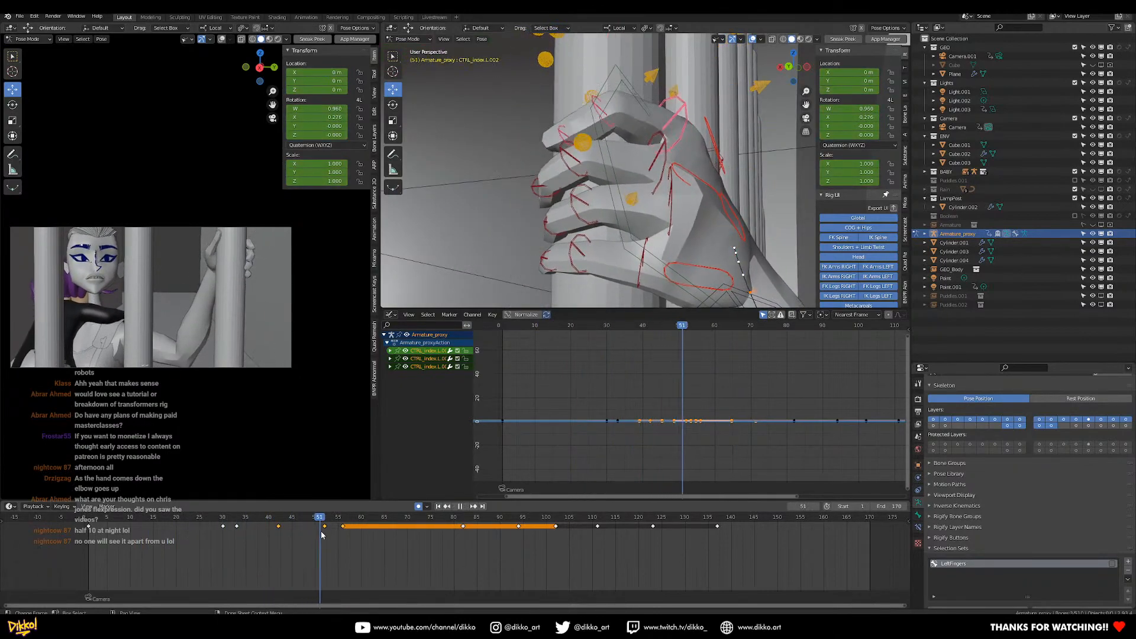
Add the middle, ring and pinky controls of the left hand to the selected index finger controls at frame 51.
scroll(633, 219, "up", 3)
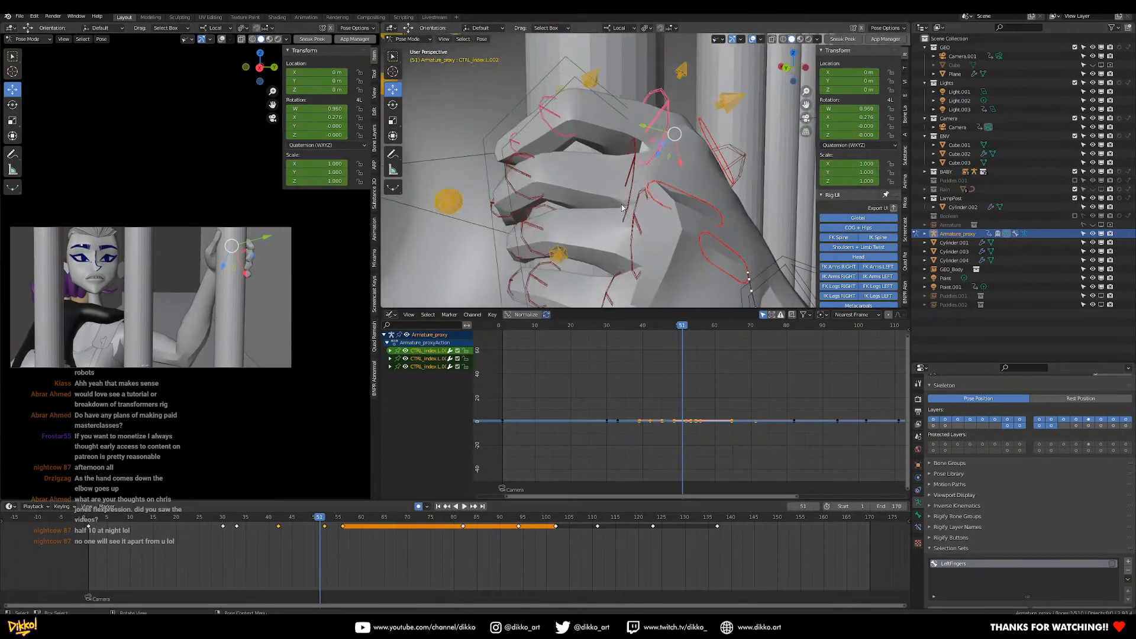
middle_click_drag(575, 133, 612, 116)
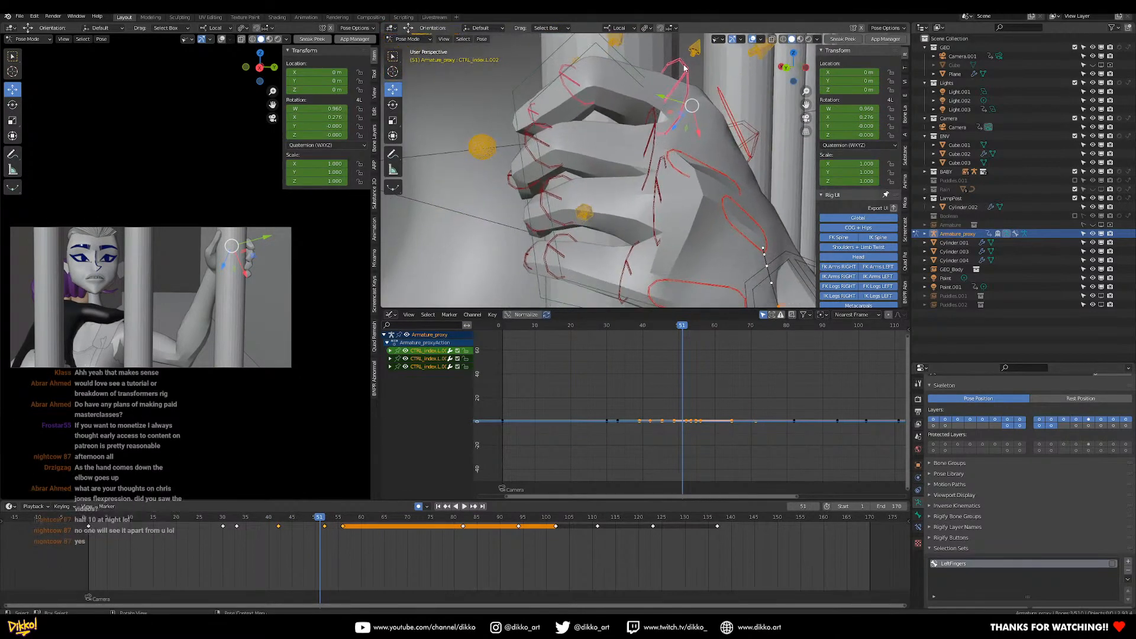
left_click(565, 80, "shift")
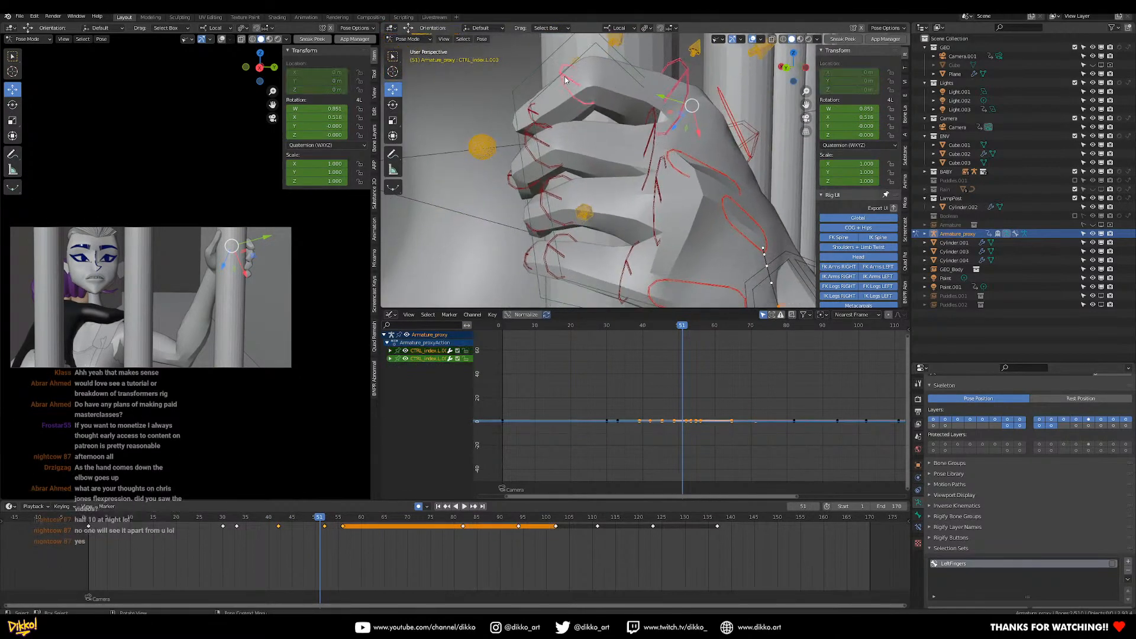
key("r")
right_click(564, 81)
left_click(531, 136, "shift")
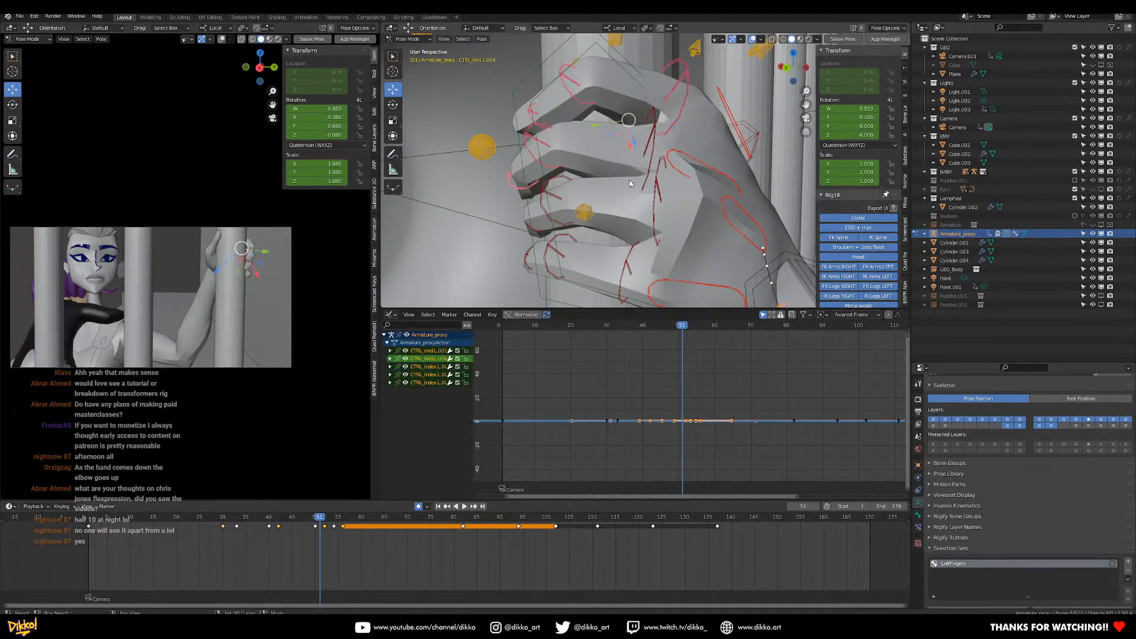
left_click(656, 177, "shift")
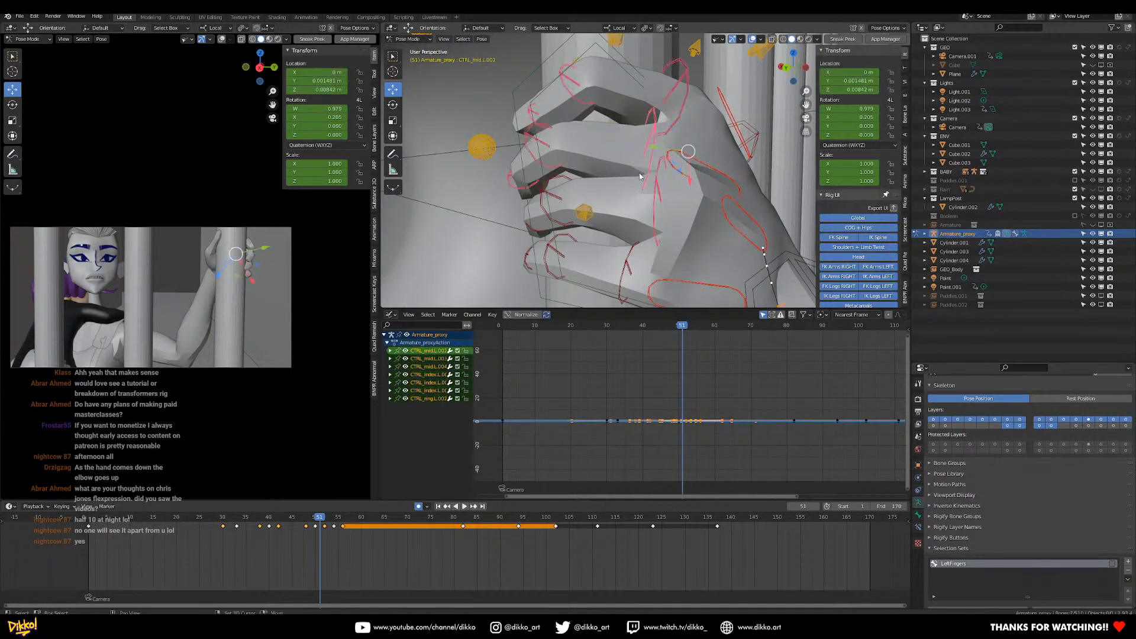
left_click(562, 201, "shift")
middle_click_drag(561, 201, 585, 193)
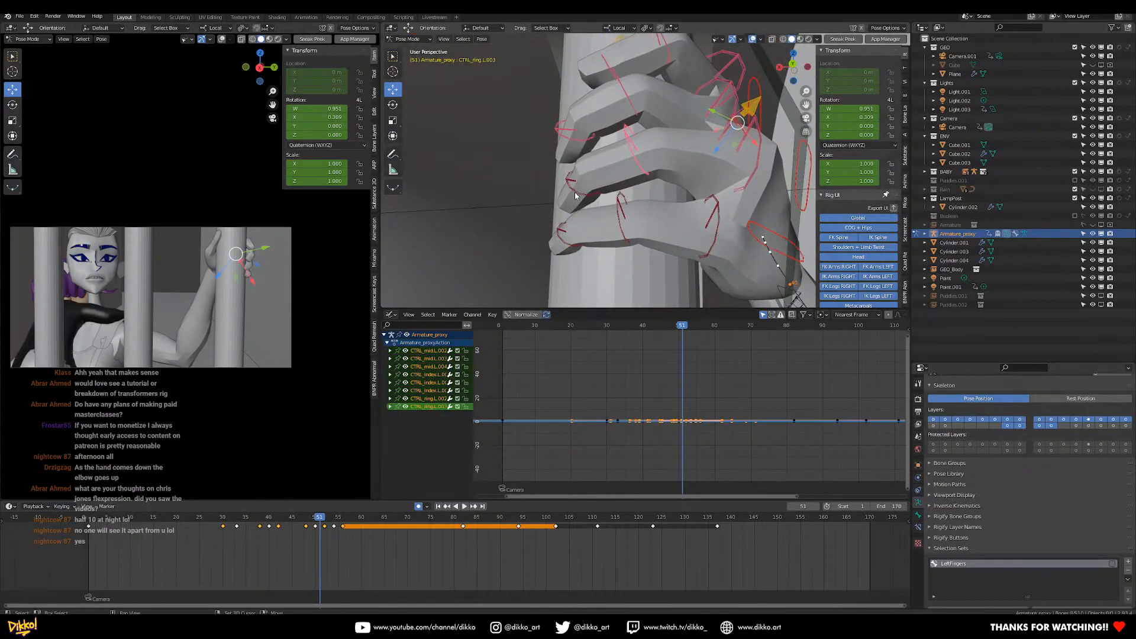
left_click(616, 211, "shift")
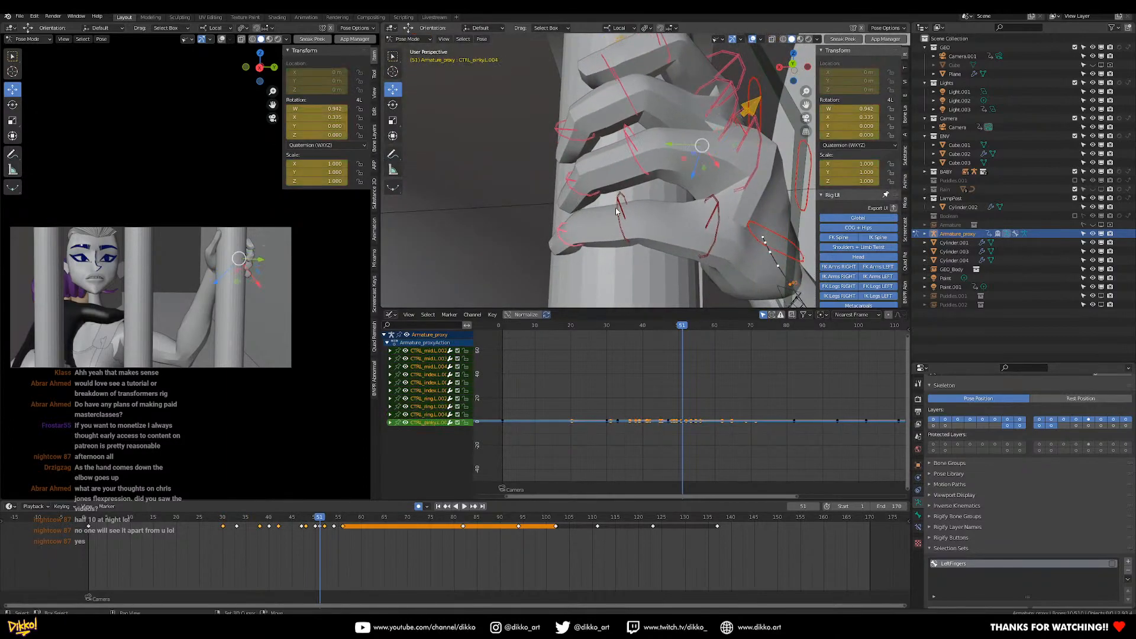
left_click(717, 218, "shift")
At frame 58, rotate all selected finger controls about 1.4 degrees around their local X axis.
left_click_drag(253, 522, 343, 537)
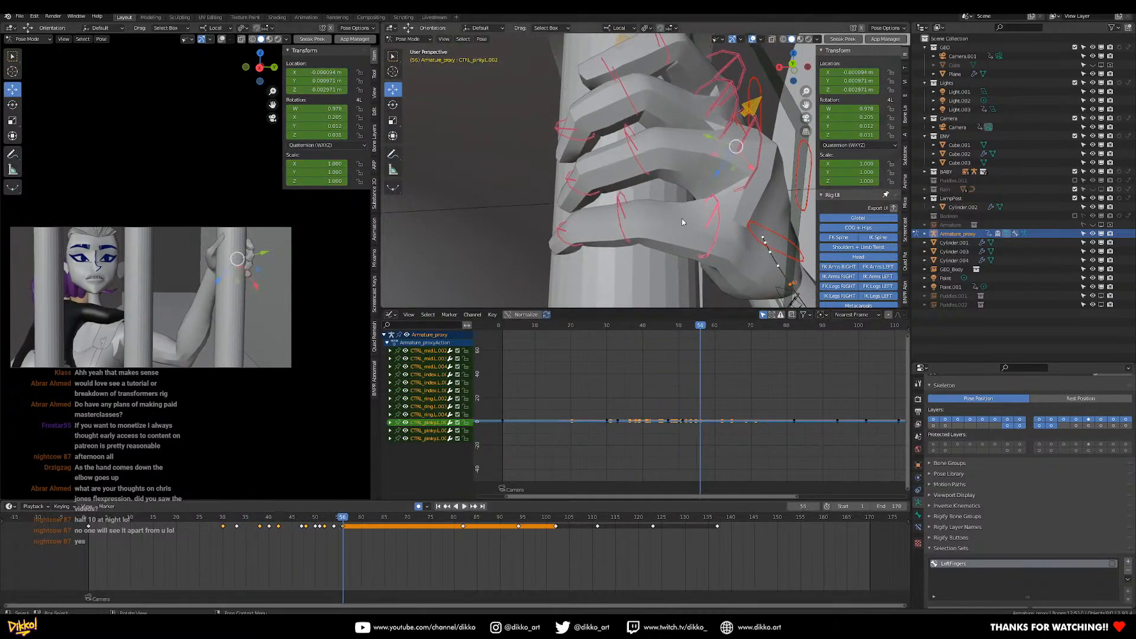
middle_click_drag(598, 189, 661, 201)
left_click_drag(349, 524, 353, 531)
key("r")
key("x")
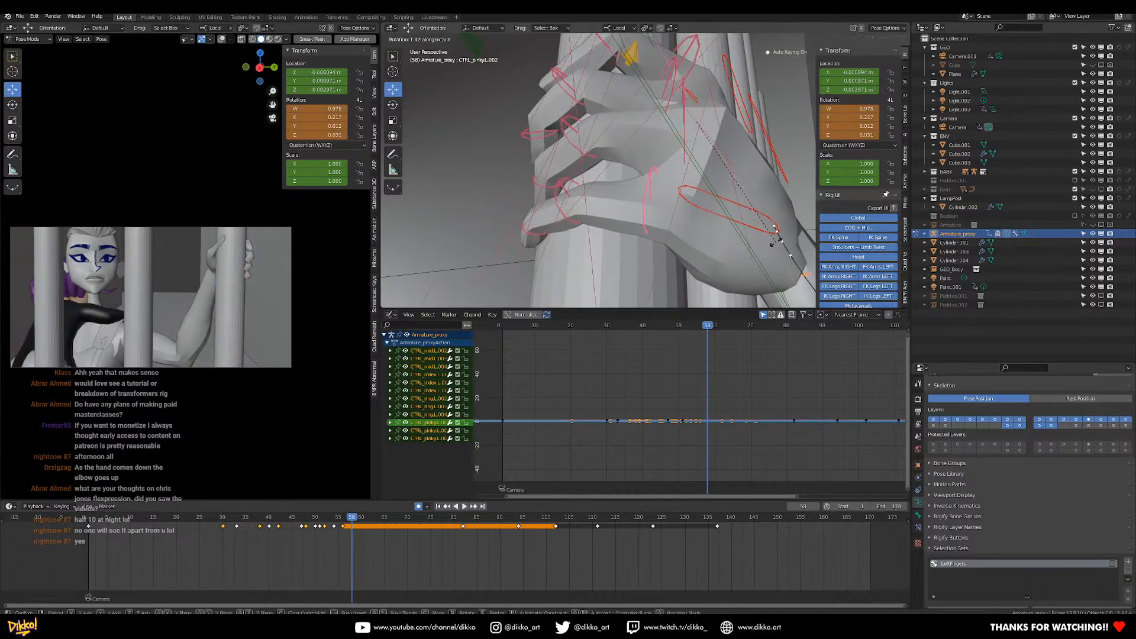
left_click(777, 240)
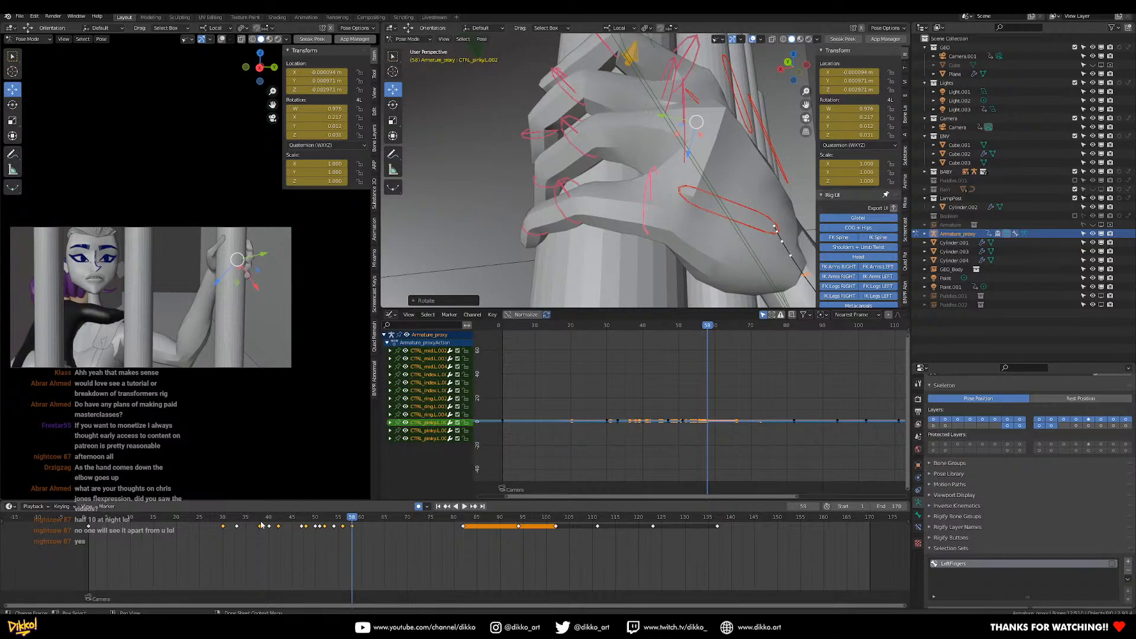
Replay the grab from about frame 26 and scrub past frame 56 to review how the fingers settle on the bar.
left_click(208, 520)
key("space")
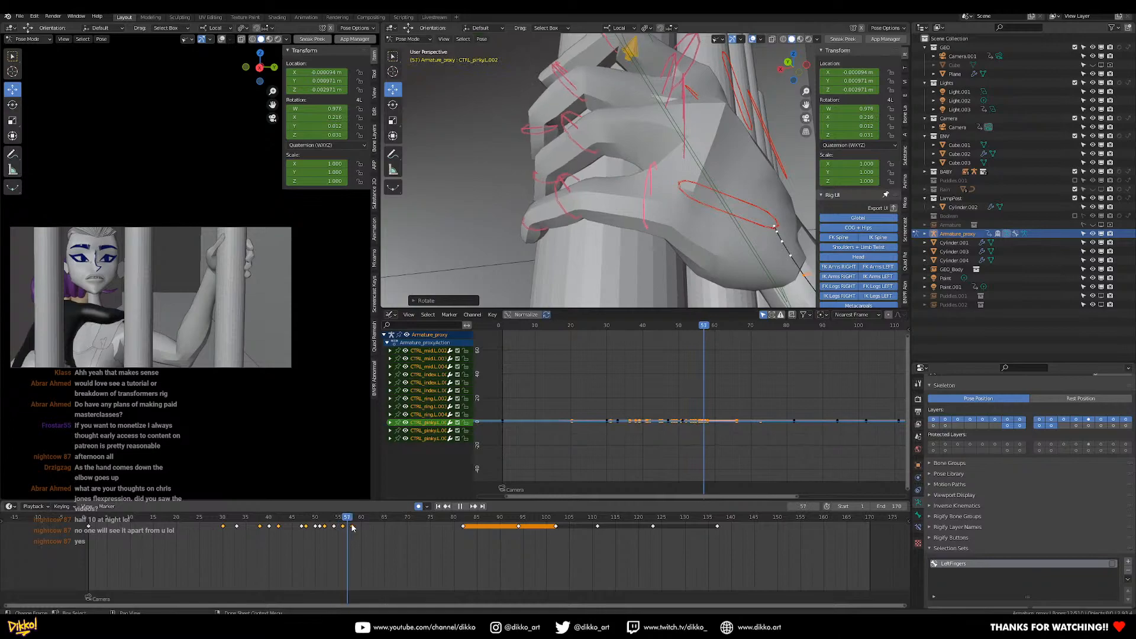
left_click(230, 517)
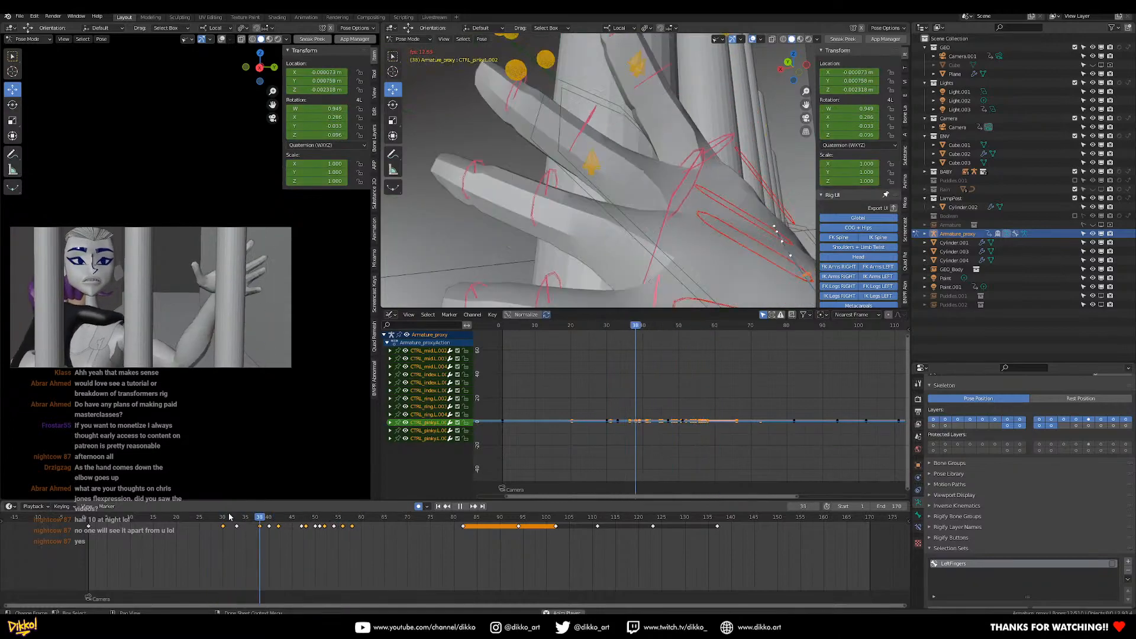
left_click_drag(255, 517, 345, 533)
key("space")
Delete the selected finger controls' keys at frame 58 and return to their keys at frame 56.
key("Up")
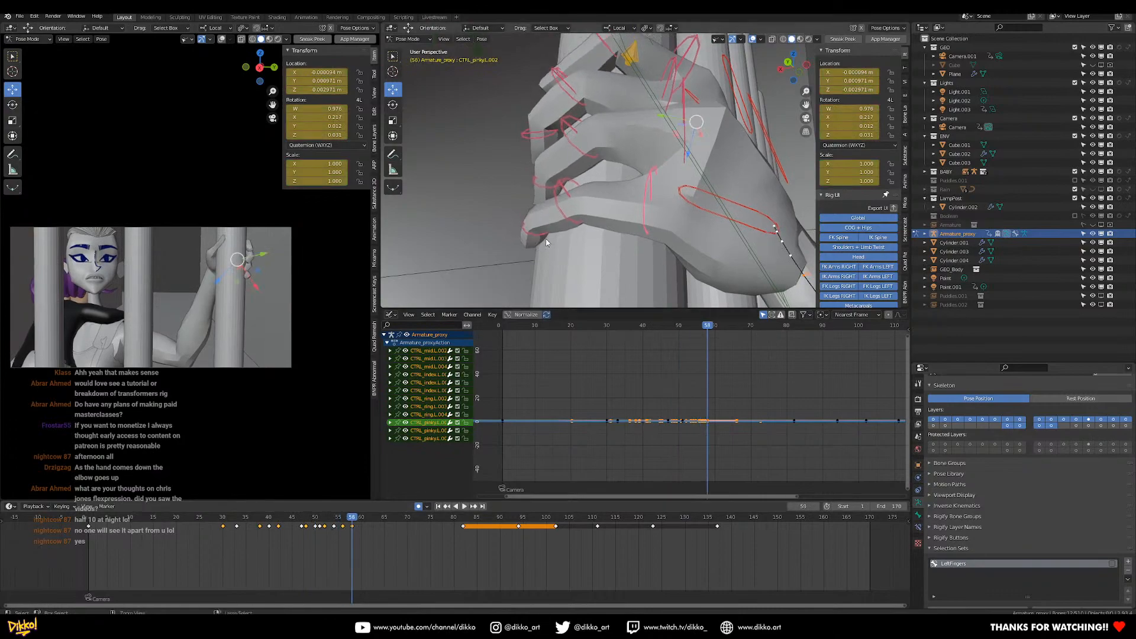
key("alt+i")
key("Down")
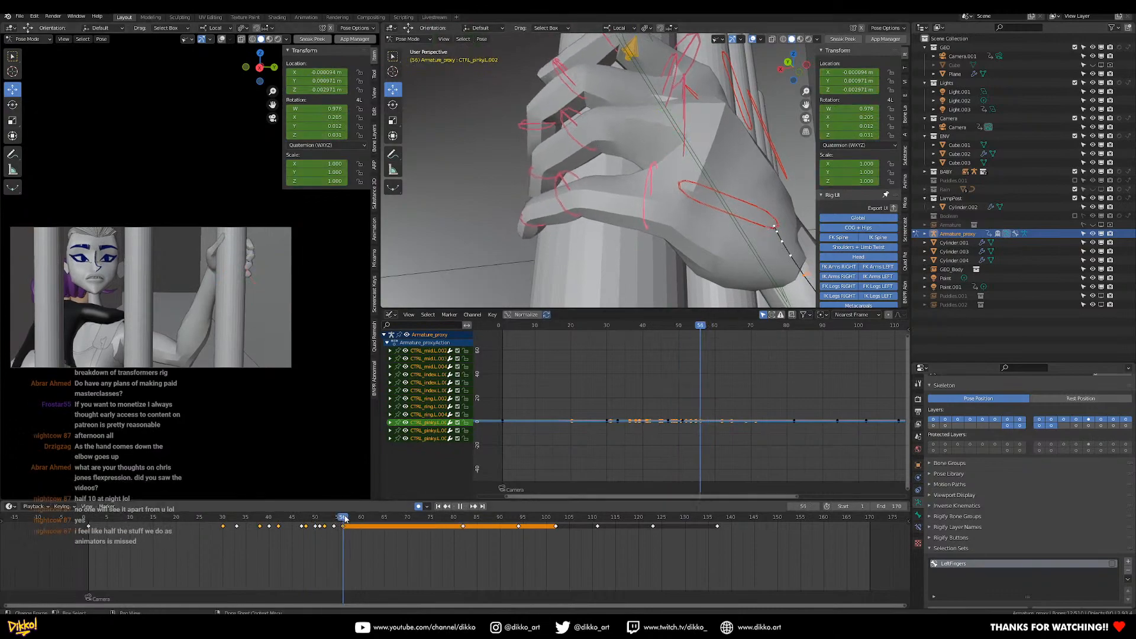
right_click(683, 183)
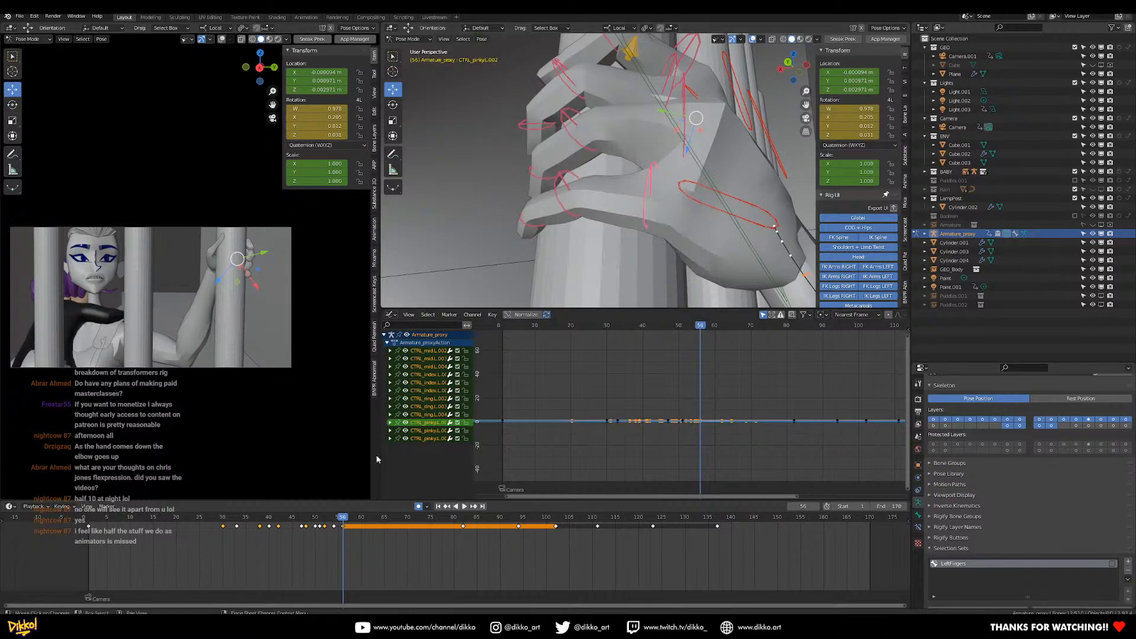
At frame 59, rotate all selected finger controls slightly around their local X axis to key a settle.
left_click_drag(356, 521, 357, 525)
key("r")
key("x")
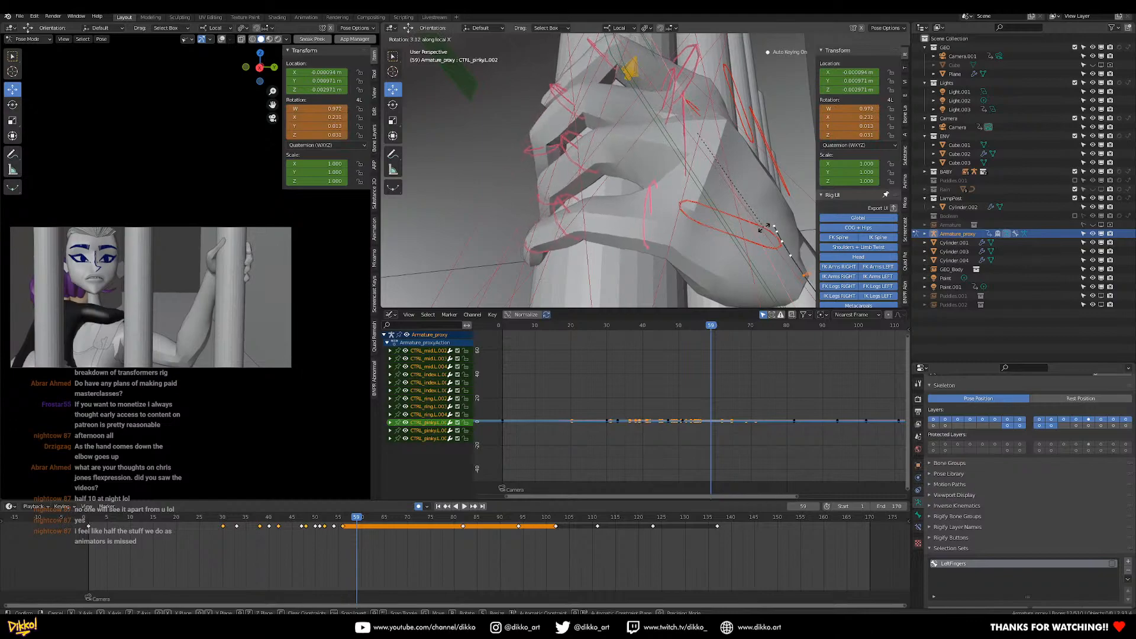
left_click(763, 228)
Rotate the left ring fingertip control around its local X axis at frame 59 to adjust its curl on the bar.
middle_click_drag(764, 228, 623, 176)
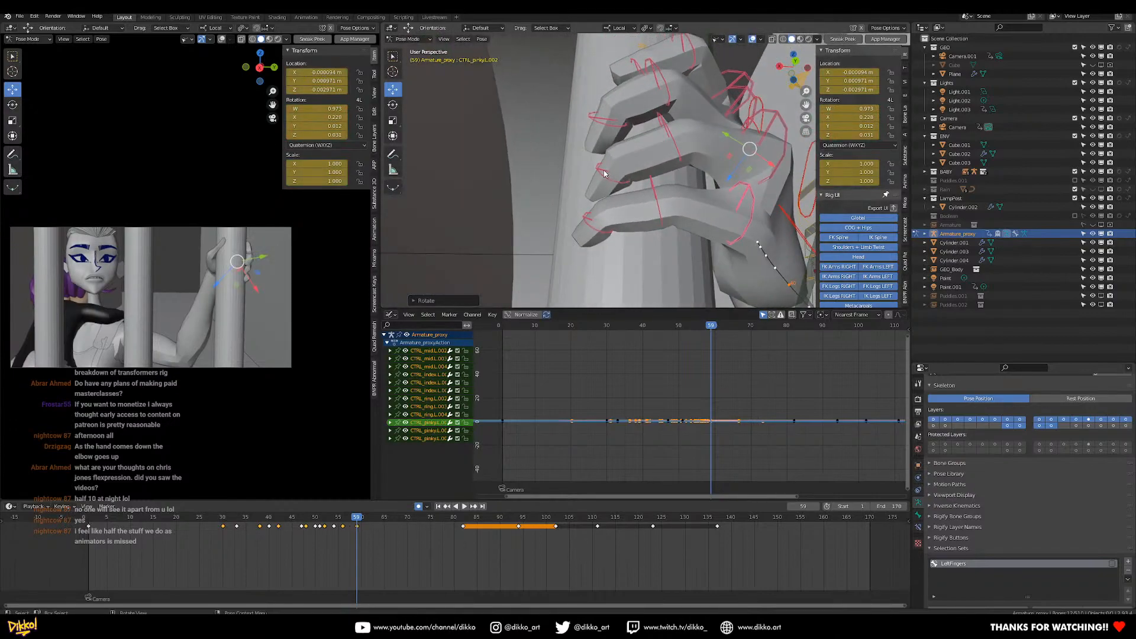
left_click(619, 172)
key("x")
key("x")
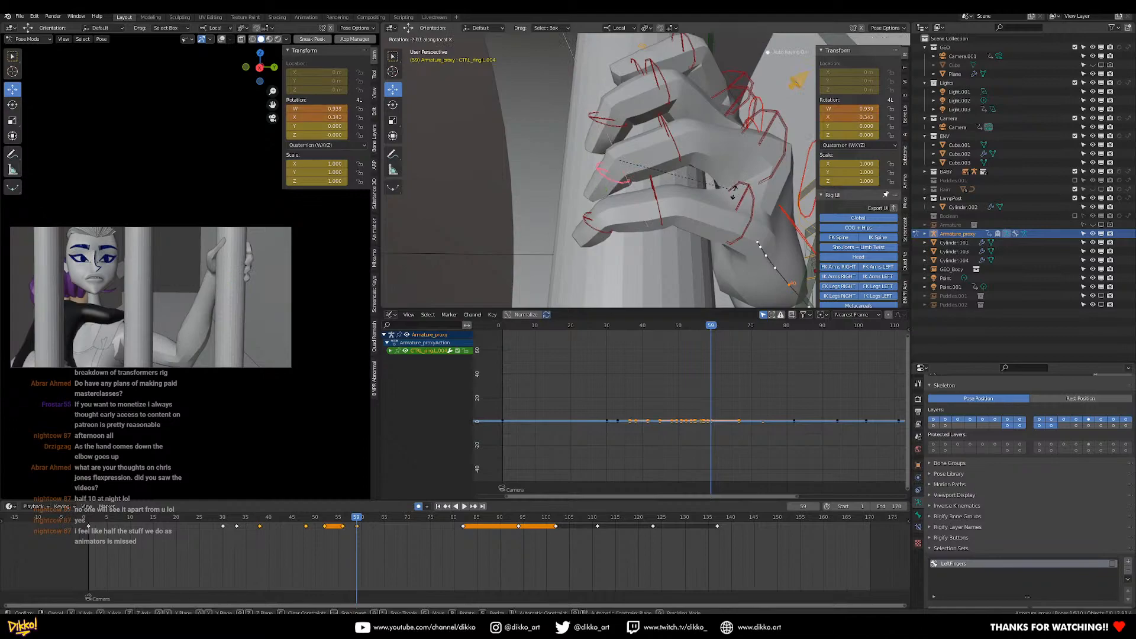
left_click(721, 208)
Rotate the left middle fingertip control around its local X axis at frame 59 to uncurl the tip slightly.
left_click(615, 122)
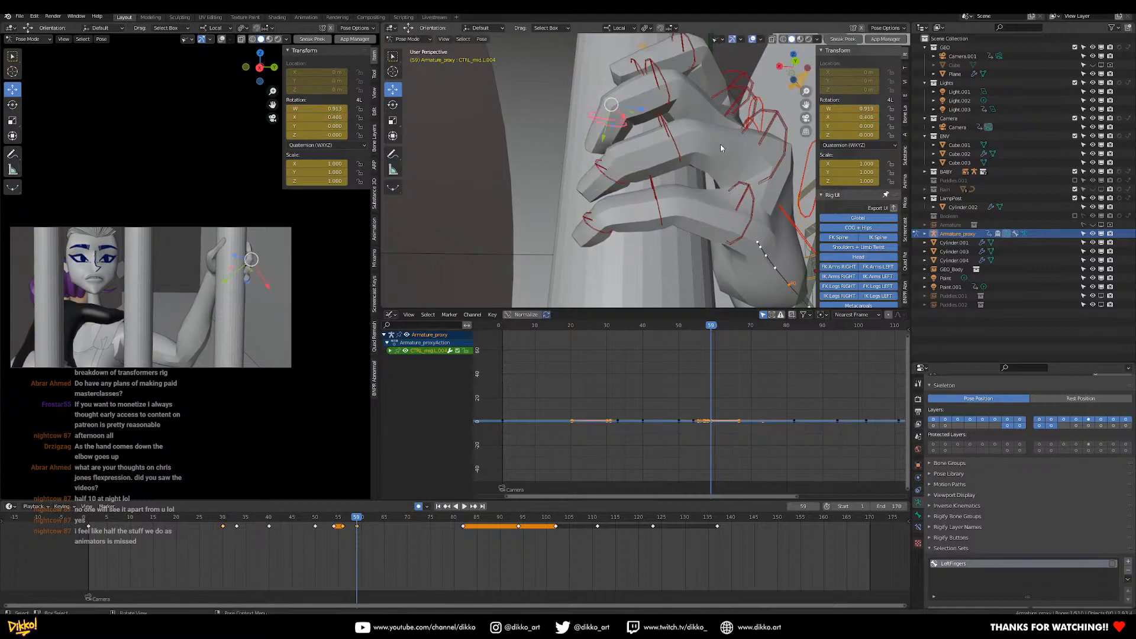
key("r")
key("x")
key("x")
left_click(714, 162)
middle_click_drag(712, 161, 730, 170)
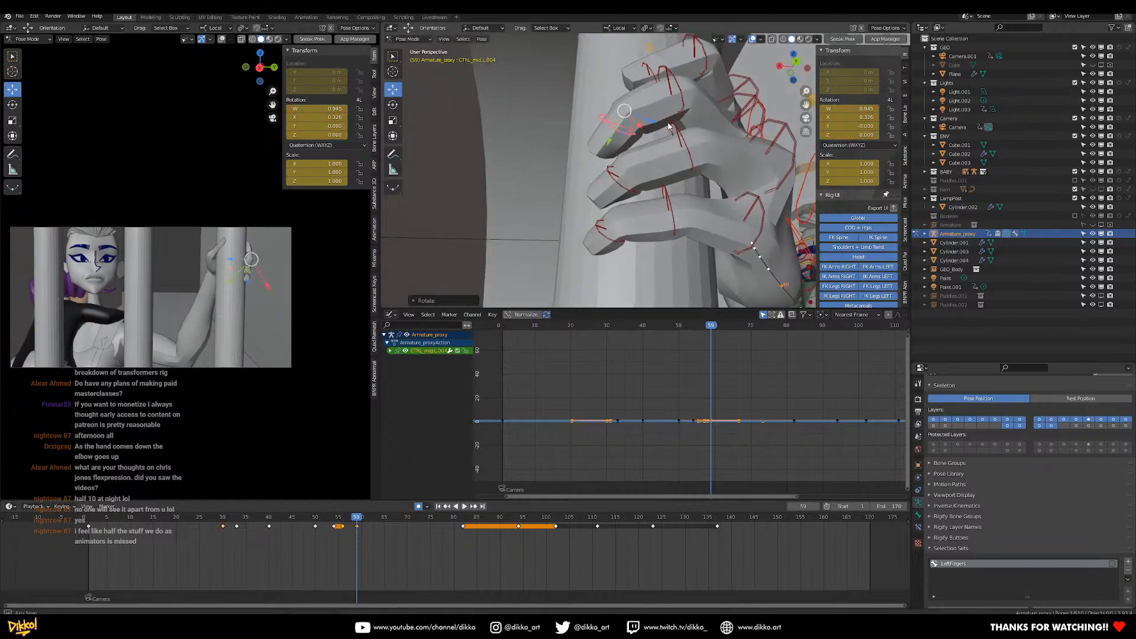
Replay the grab several times from about frames 25 to 33 to check the finger settle at frame 59.
left_click(237, 522)
key("space")
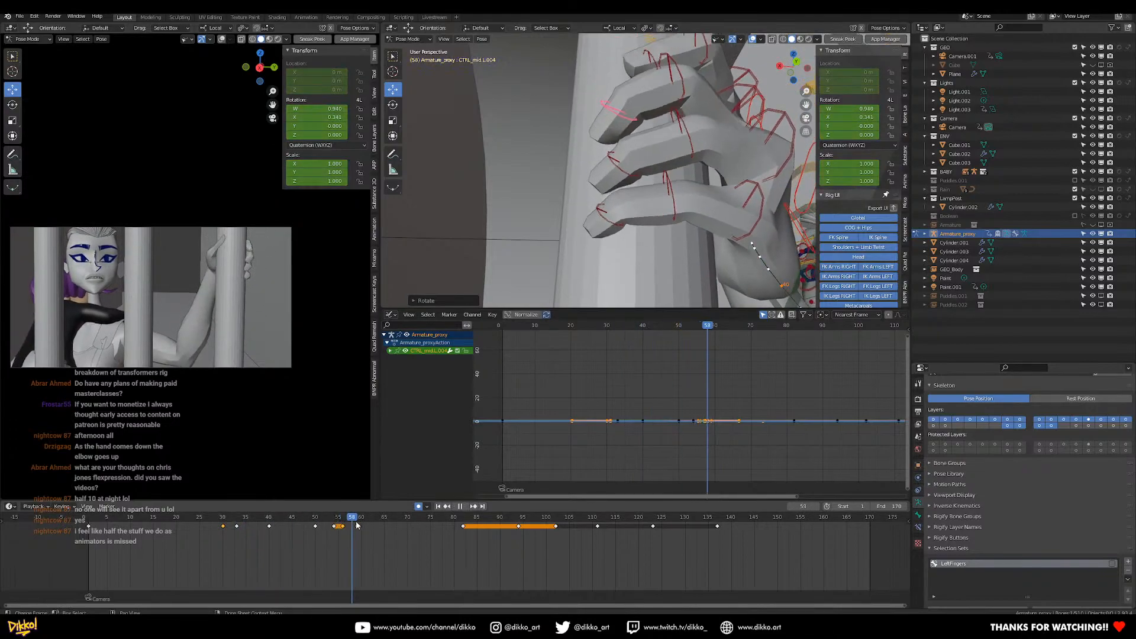
left_click_drag(359, 531, 205, 525)
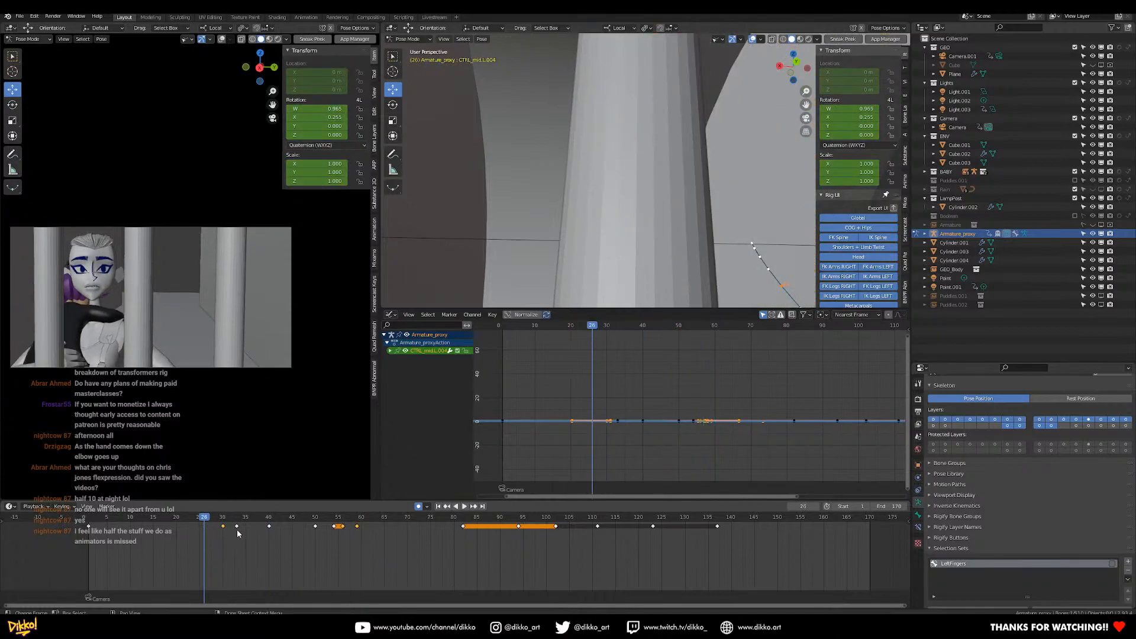
key("space")
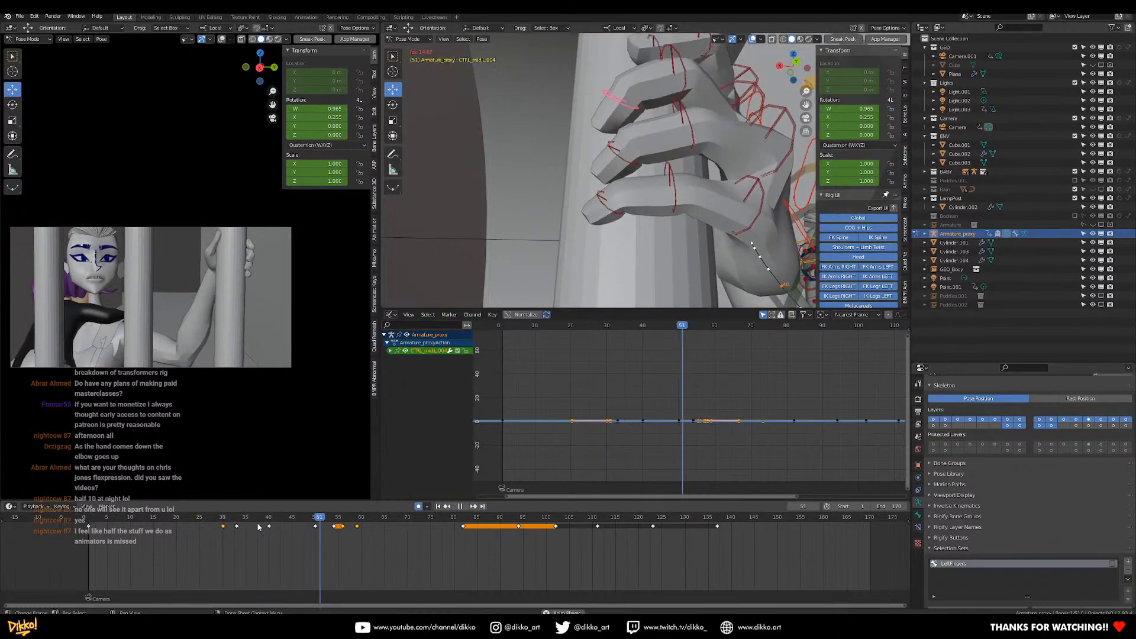
left_click(214, 519)
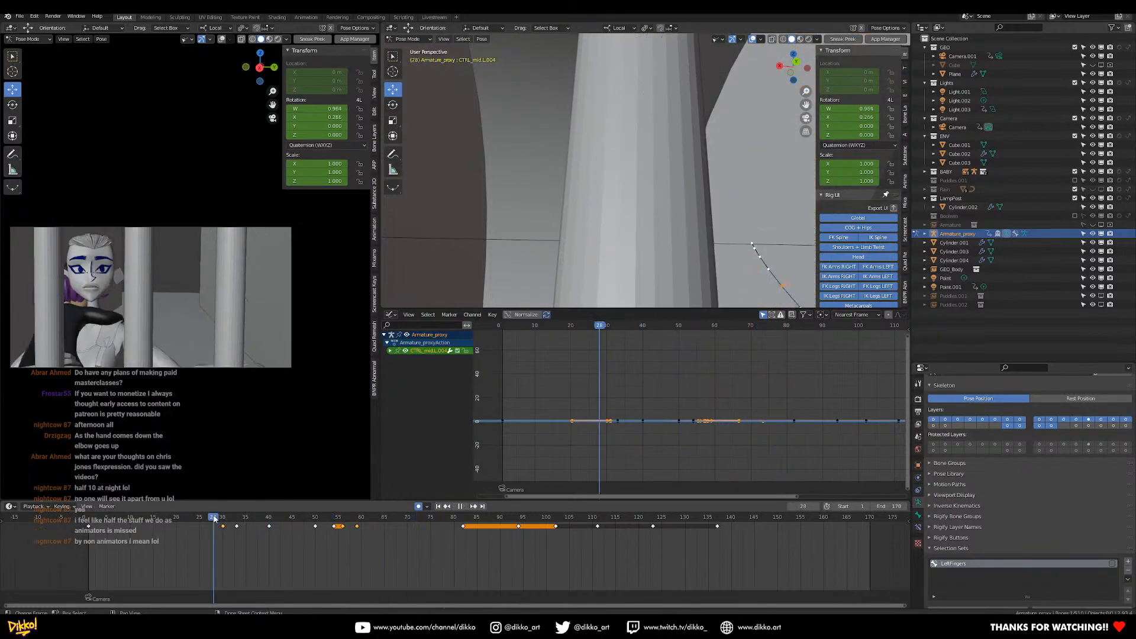
key("space")
left_click(232, 522)
key("space")
key("space")
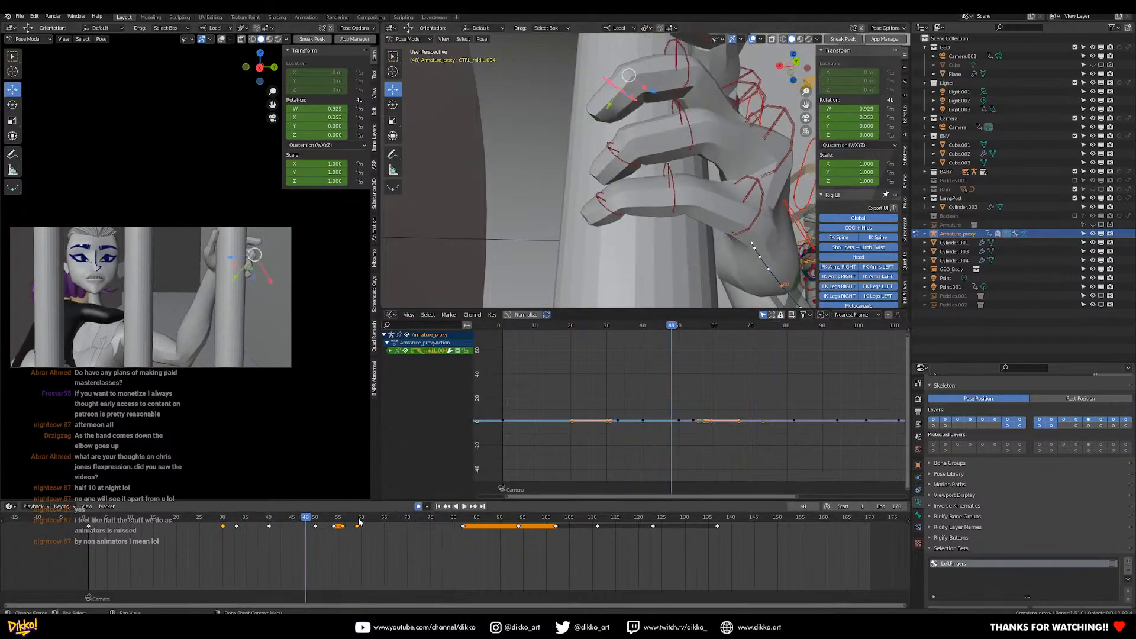
Select the left pinky's finger controls and delete their keyframes at frame 56.
left_click(357, 520)
mouse_move(613, 143)
middle_mouse_down()
mouse_move(642, 163)
mouse_move(561, 184)
mouse_move(581, 159)
mouse_move(631, 152)
middle_mouse_up()
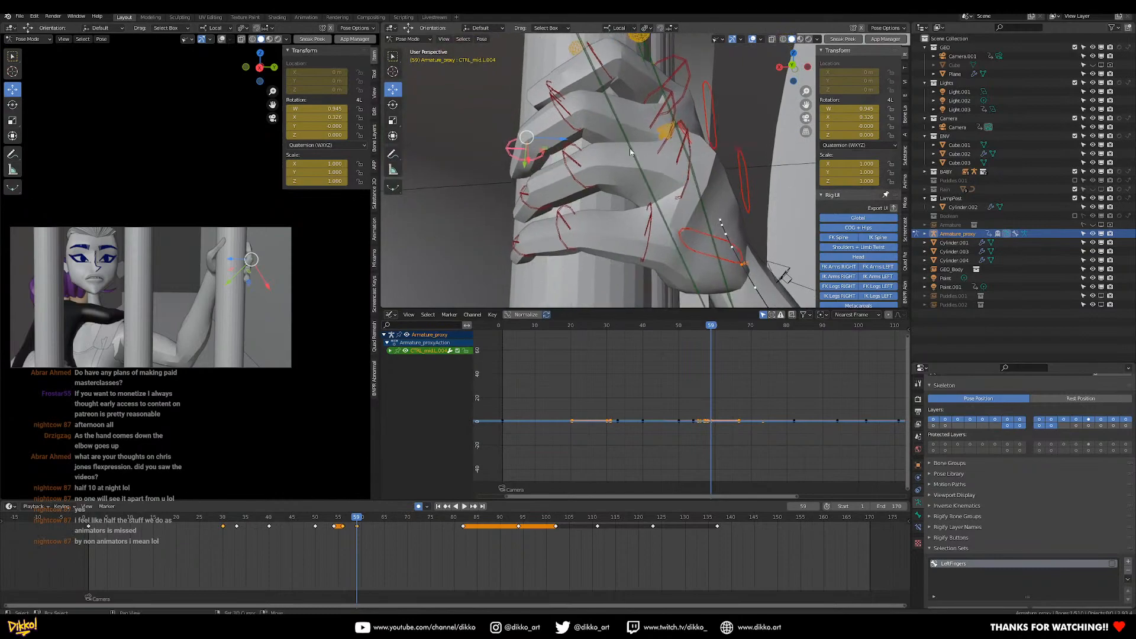
left_click(681, 157)
left_click(641, 238)
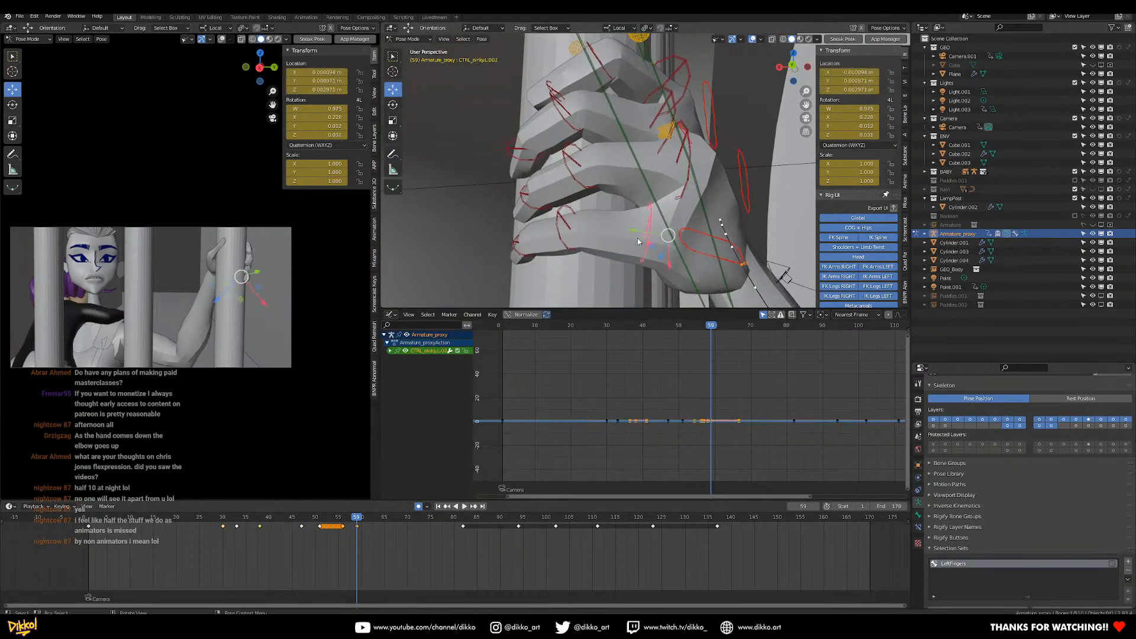
left_click(566, 229, "shift")
left_click(515, 245, "shift")
left_click_drag(353, 520, 345, 531)
key("x")
left_click(337, 537)
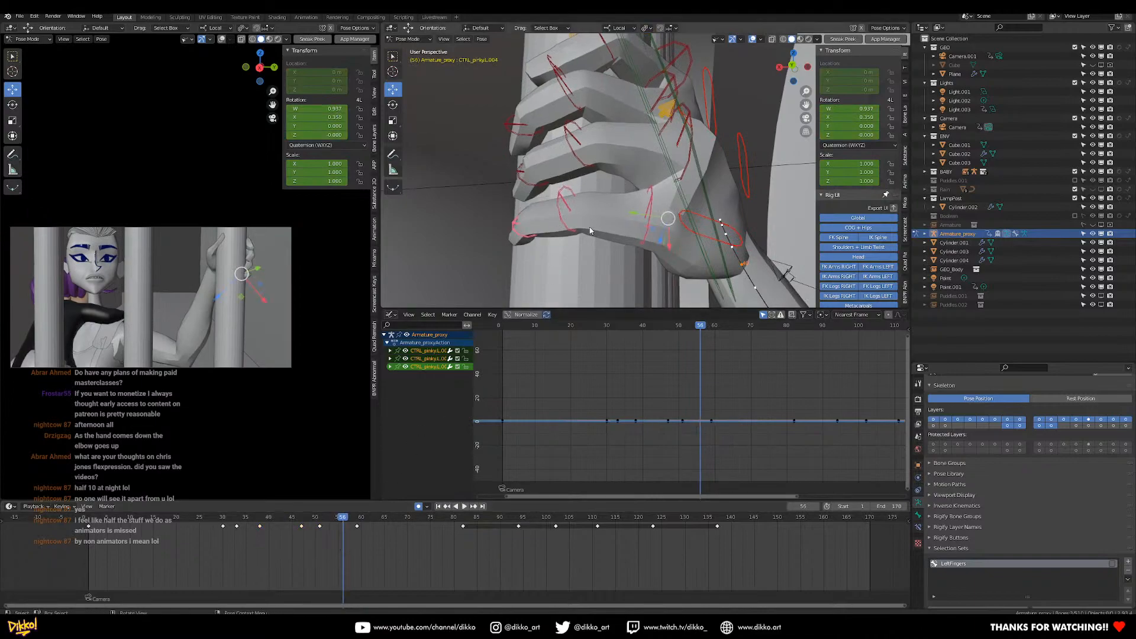
Select the left ring finger's controls and delete their keyframes at frame 56.
left_click(690, 122)
left_click(547, 155, "shift")
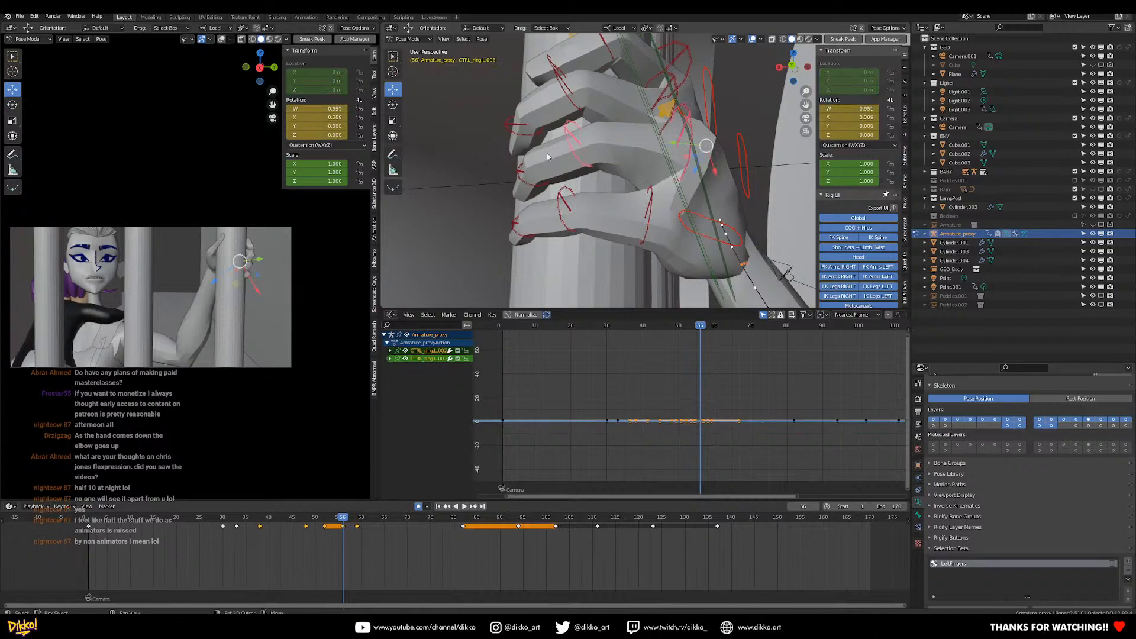
left_click(518, 176, "shift")
left_click(343, 526)
key("x")
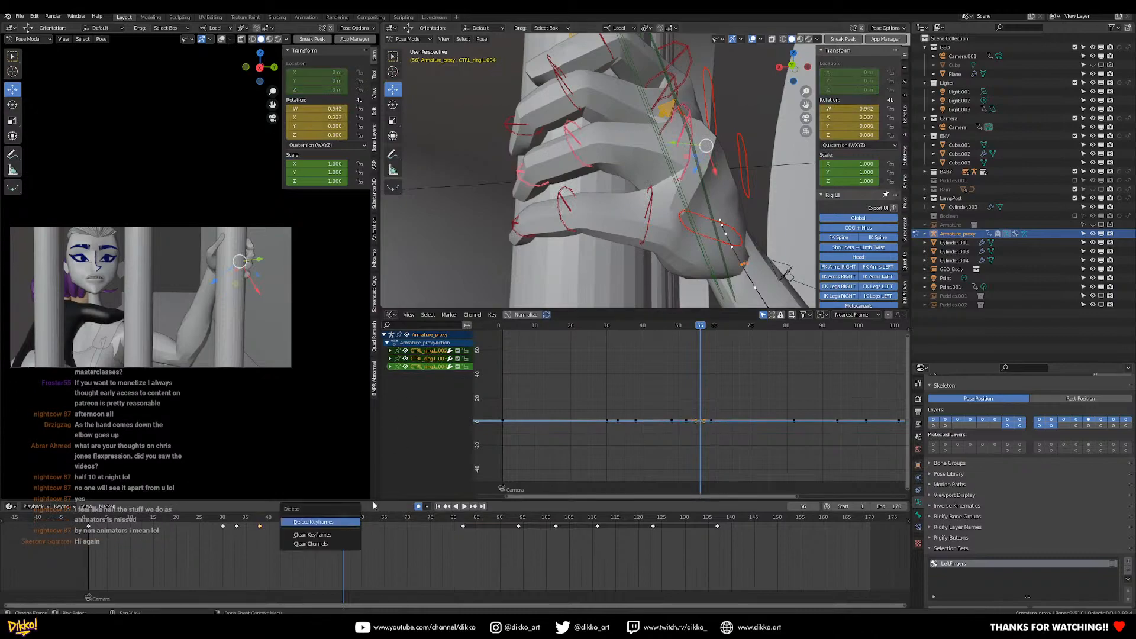
left_click(358, 521)
Select the left middle finger's controls and delete their keyframes at frame 56.
left_click(621, 110)
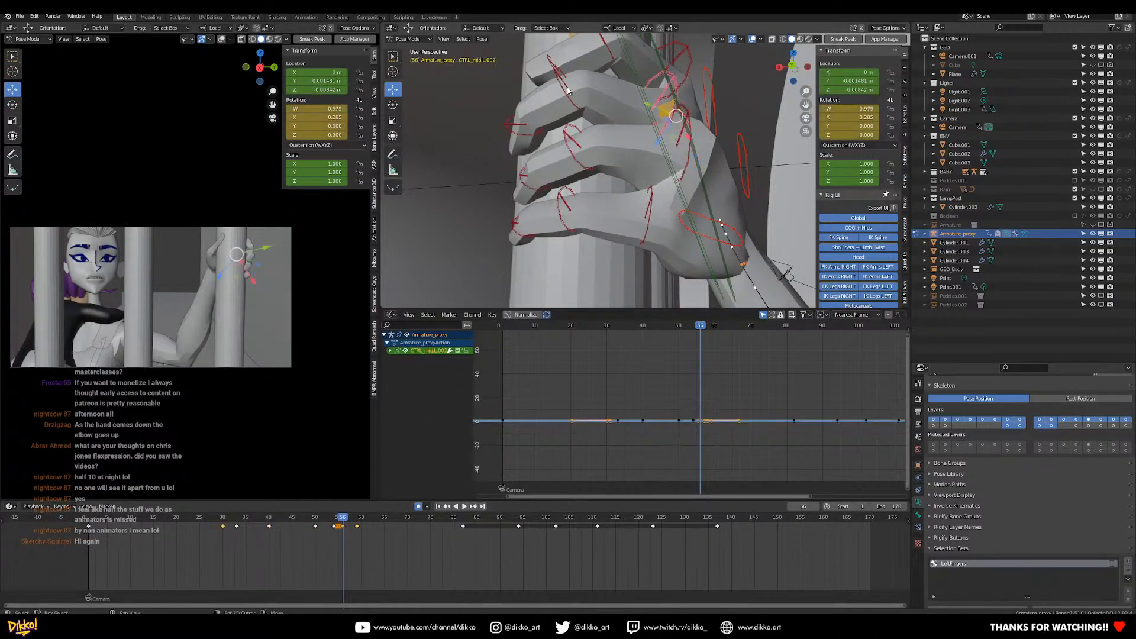
left_click(526, 120, "shift")
left_click(512, 128, "shift")
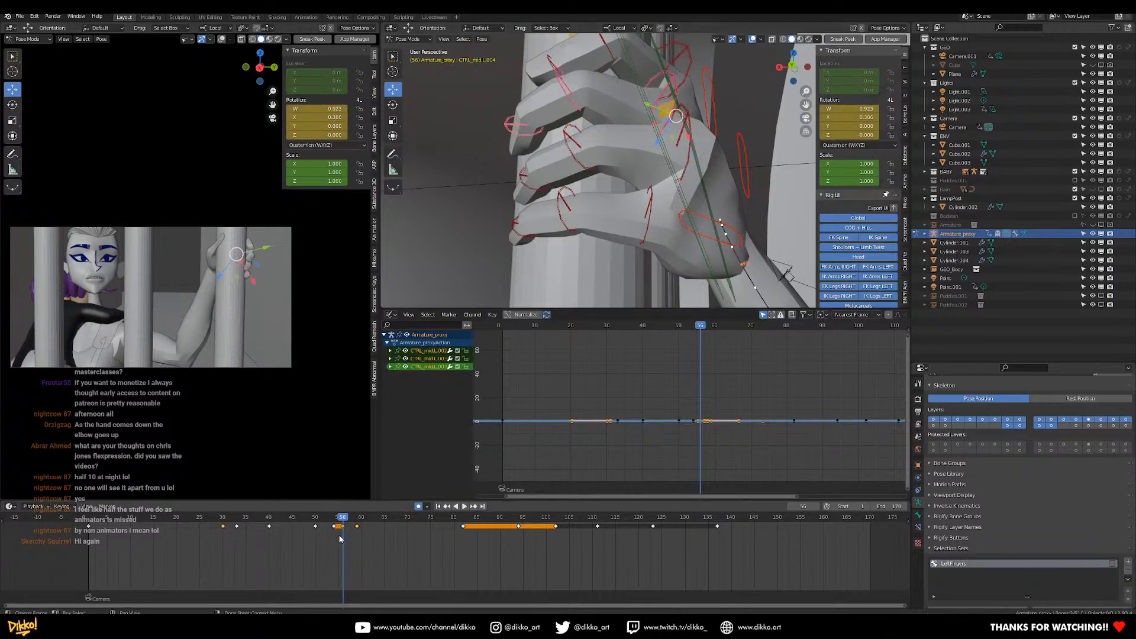
left_click_drag(345, 527, 346, 526)
key("x")
left_click(346, 526)
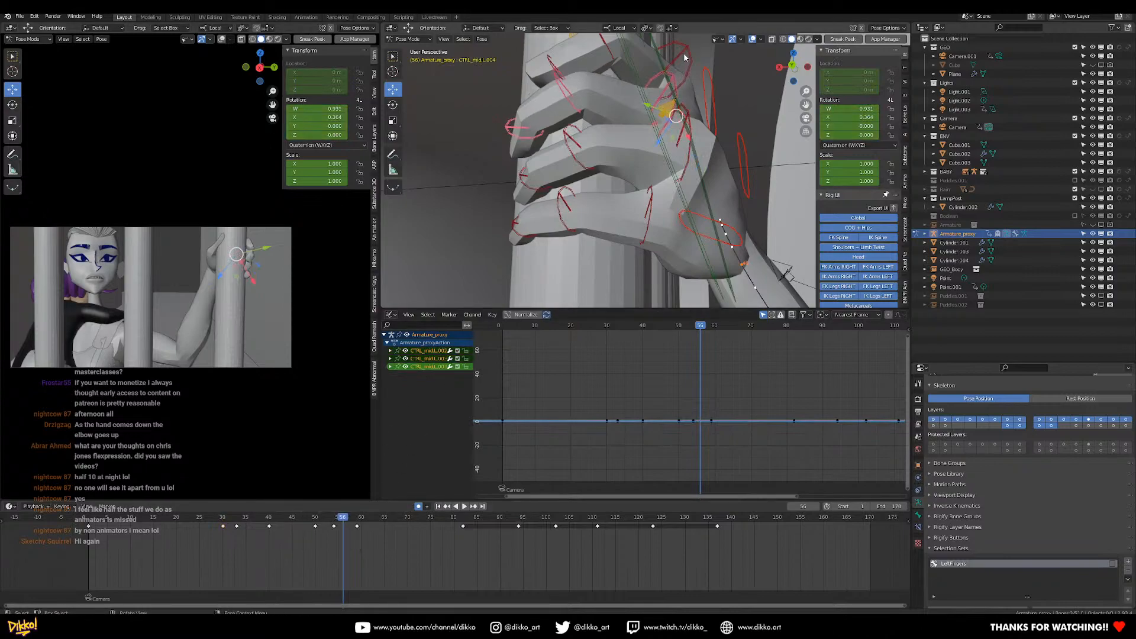
Select the left index finger's controls and delete their keyframes at frame 56.
left_click(545, 58)
left_click(551, 58, "shift")
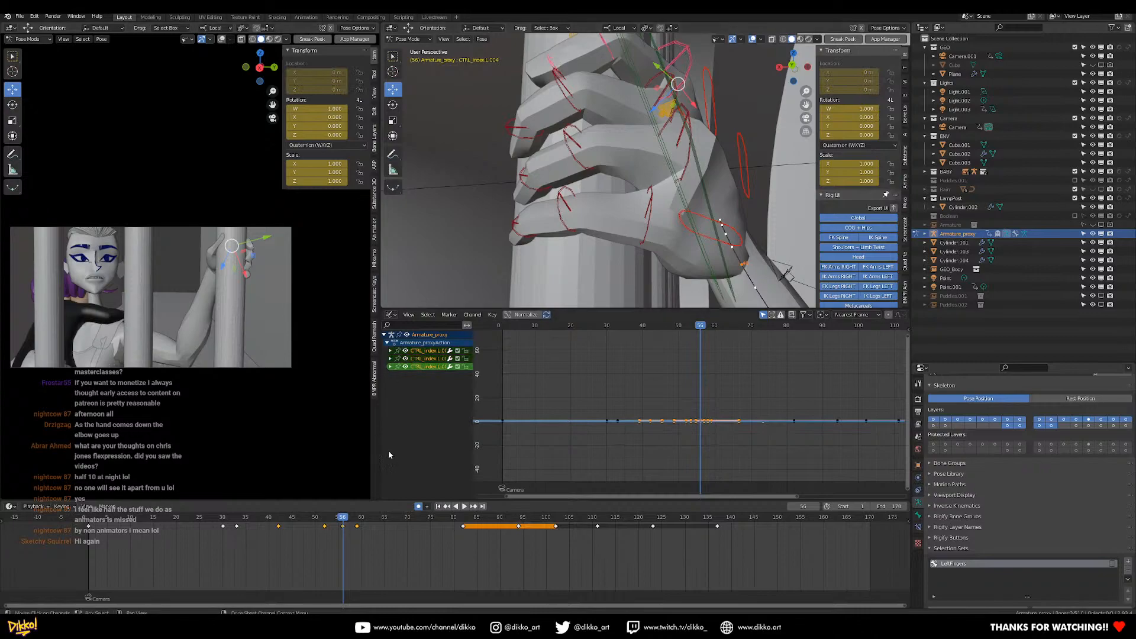
key("x")
left_click(346, 526)
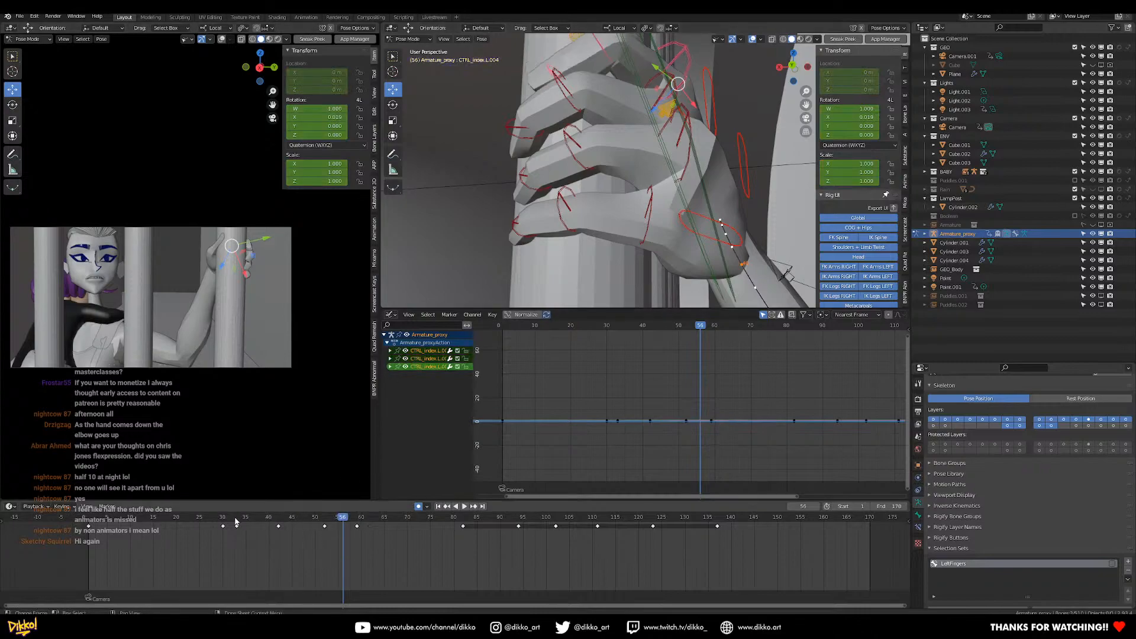
Replay and scrub the grab several times from about frame 29 to check how the fingers close and settle on the bar.
left_click(219, 518)
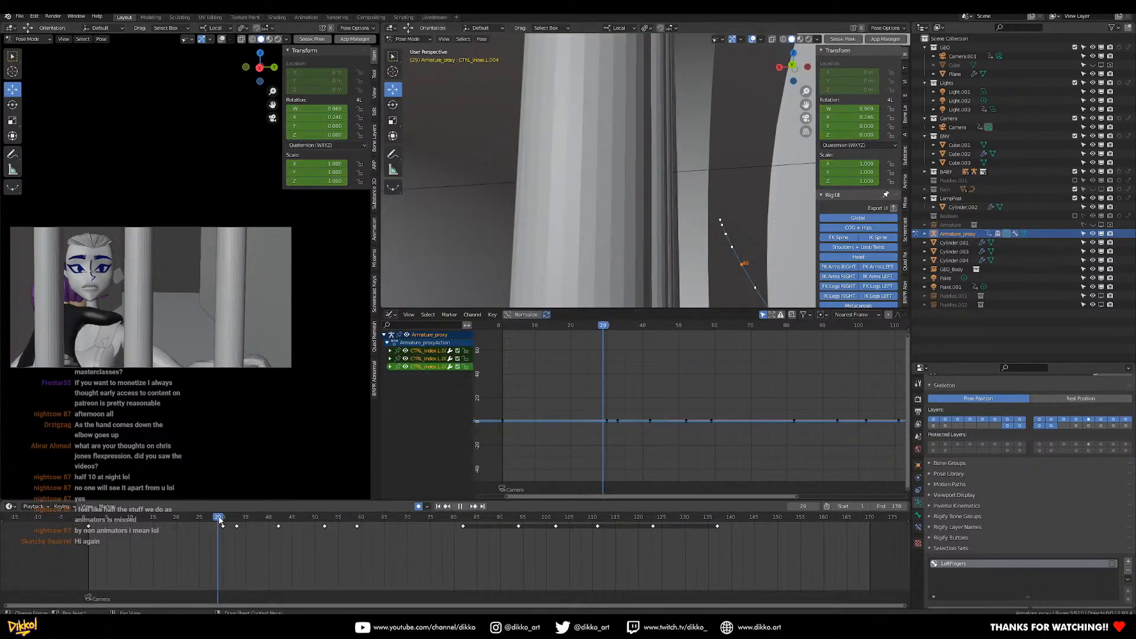
key("space")
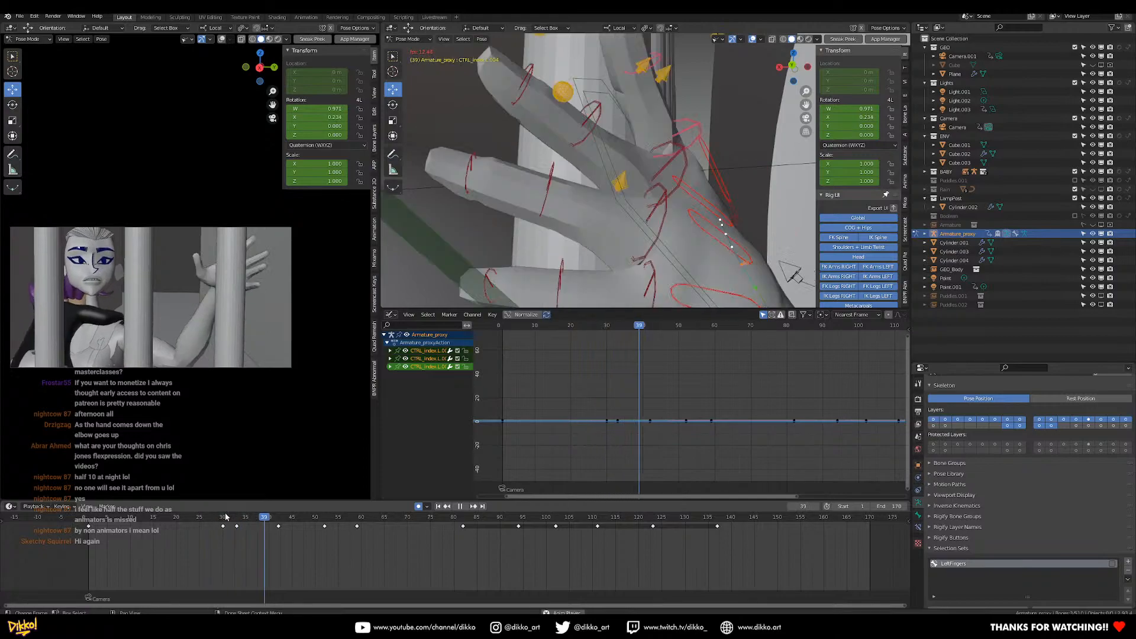
key("space")
key("space")
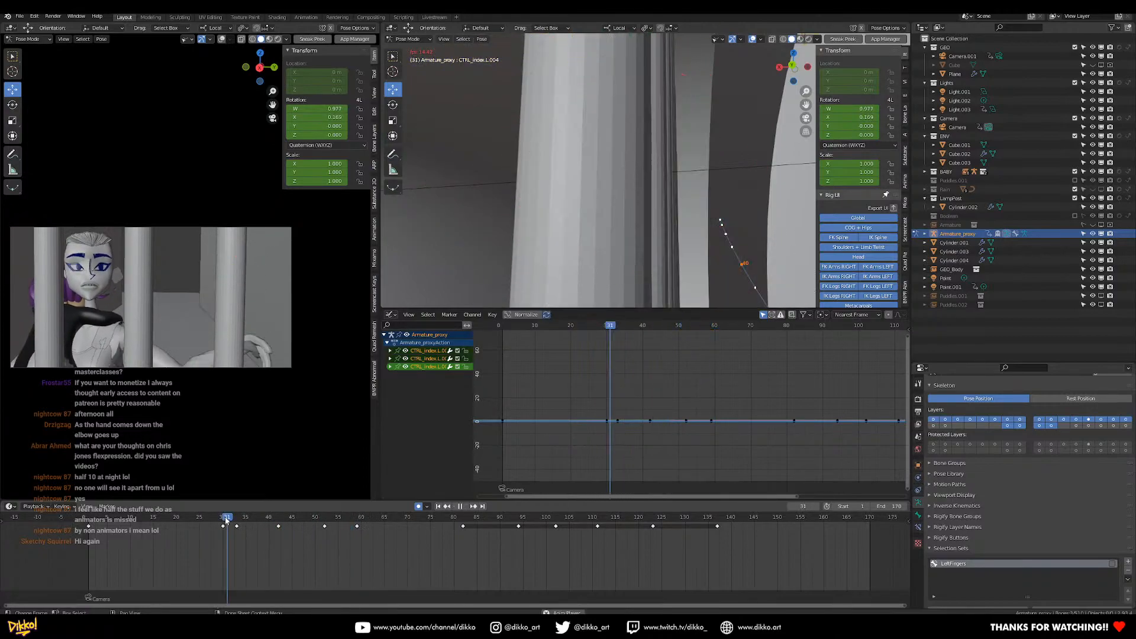
key("space")
left_click_drag(293, 517, 166, 533)
key("space")
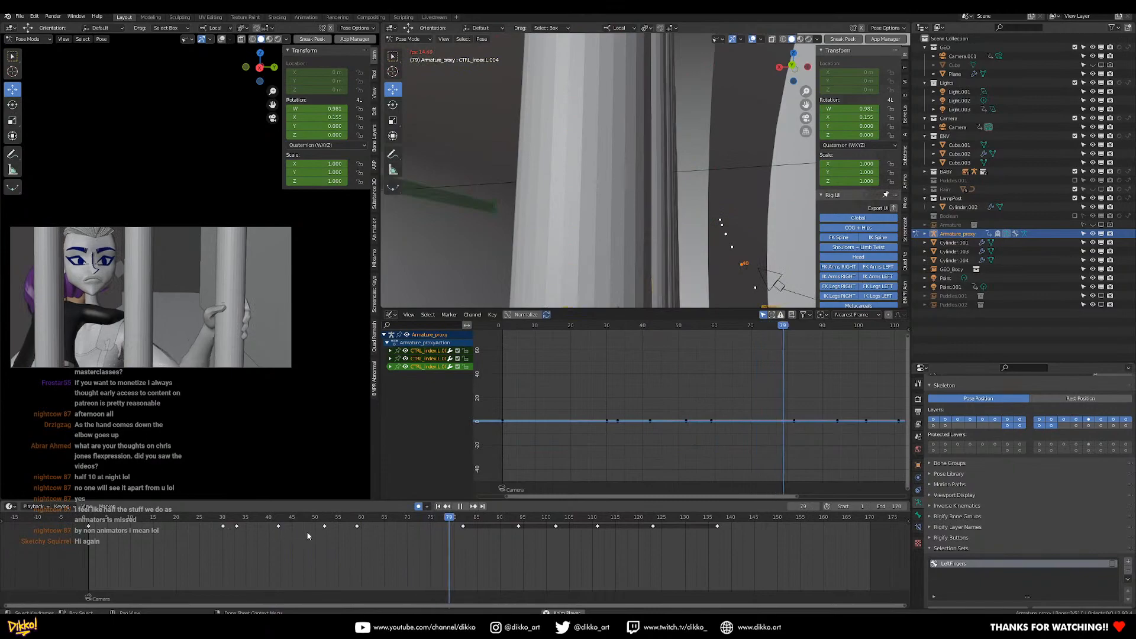
key("space")
left_click(215, 518)
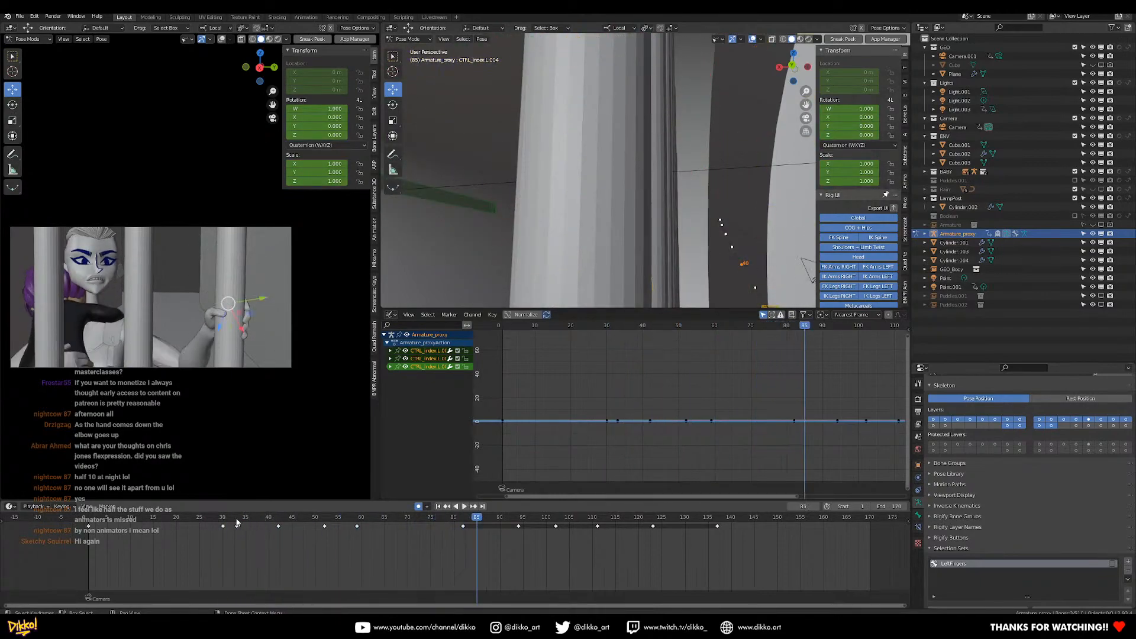
left_click(209, 519)
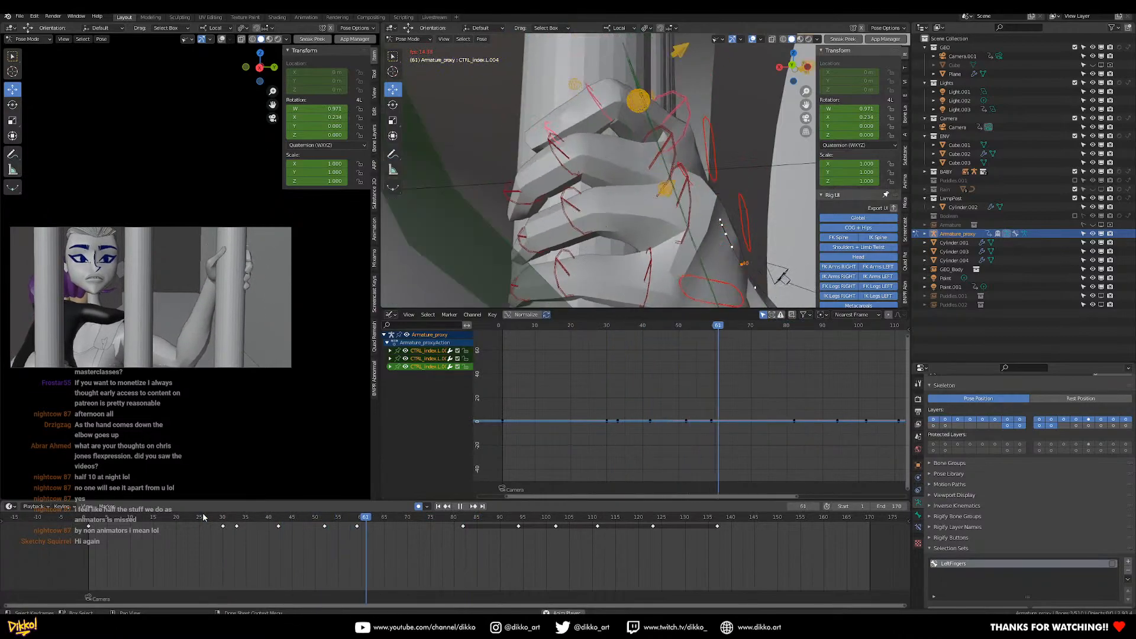
left_click_drag(217, 521, 325, 522)
At frame 40, rotate the left thumb's middle and tip controls around their local X axes.
scroll(508, 129, "down", 4)
middle_click_drag(508, 130, 656, 171)
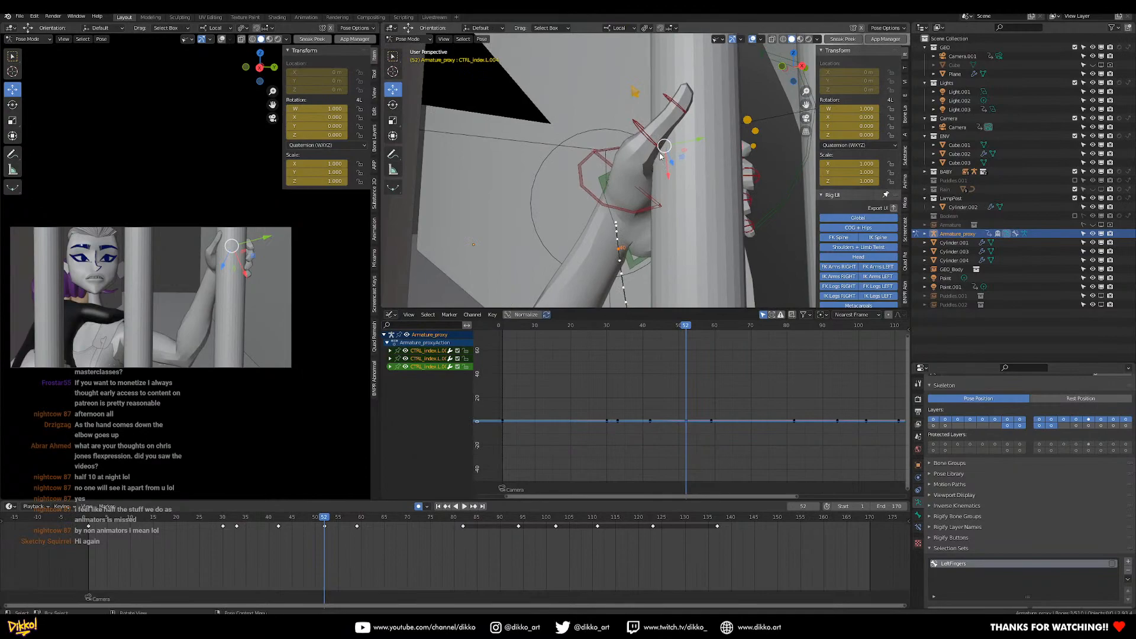
left_click(624, 150)
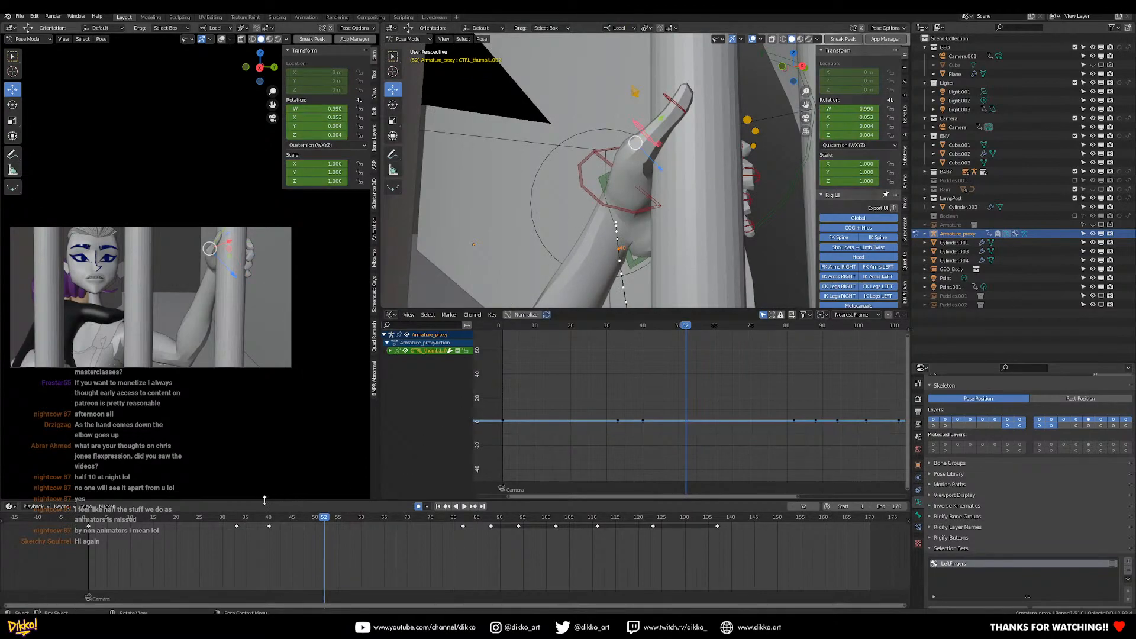
left_click(210, 519)
key("space")
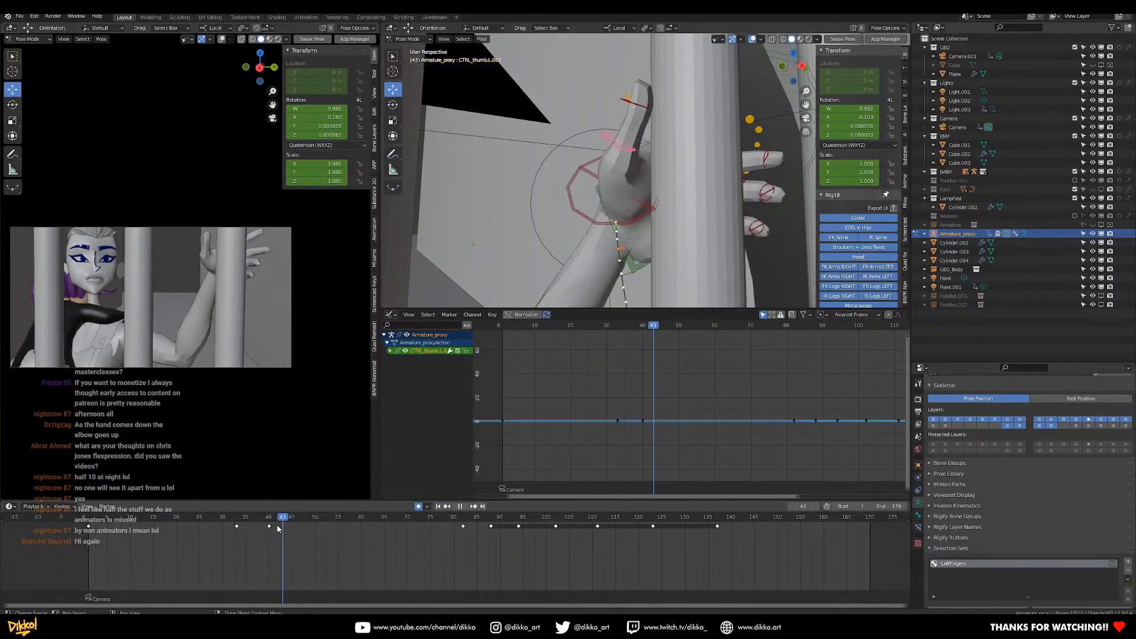
left_click_drag(276, 533, 270, 534)
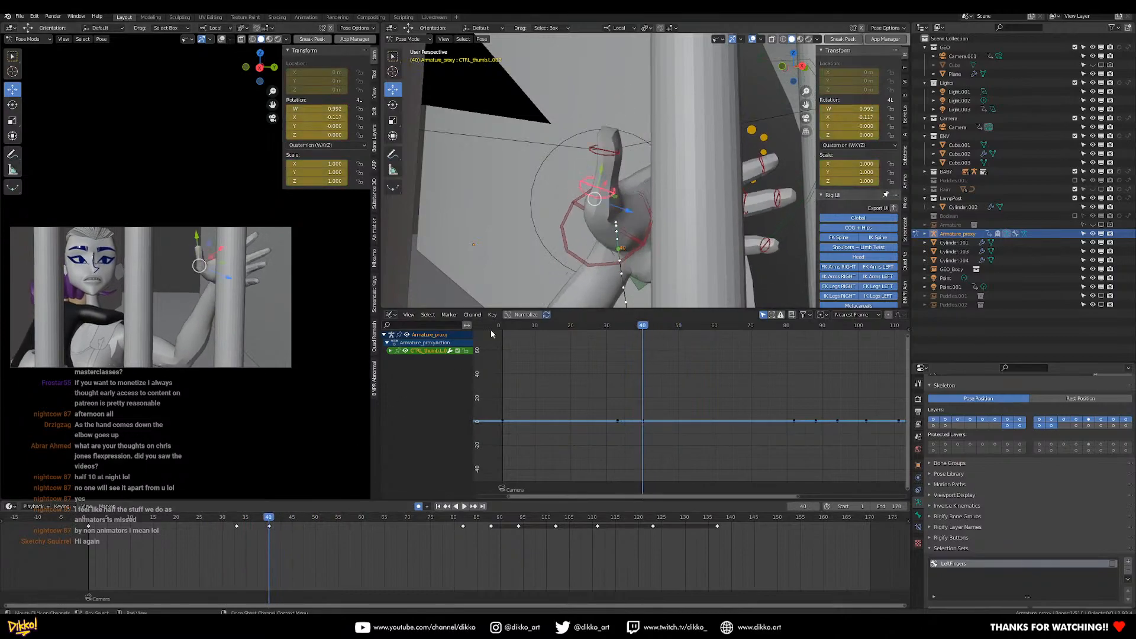
middle_click_drag(583, 244, 606, 200)
key("r")
key("x")
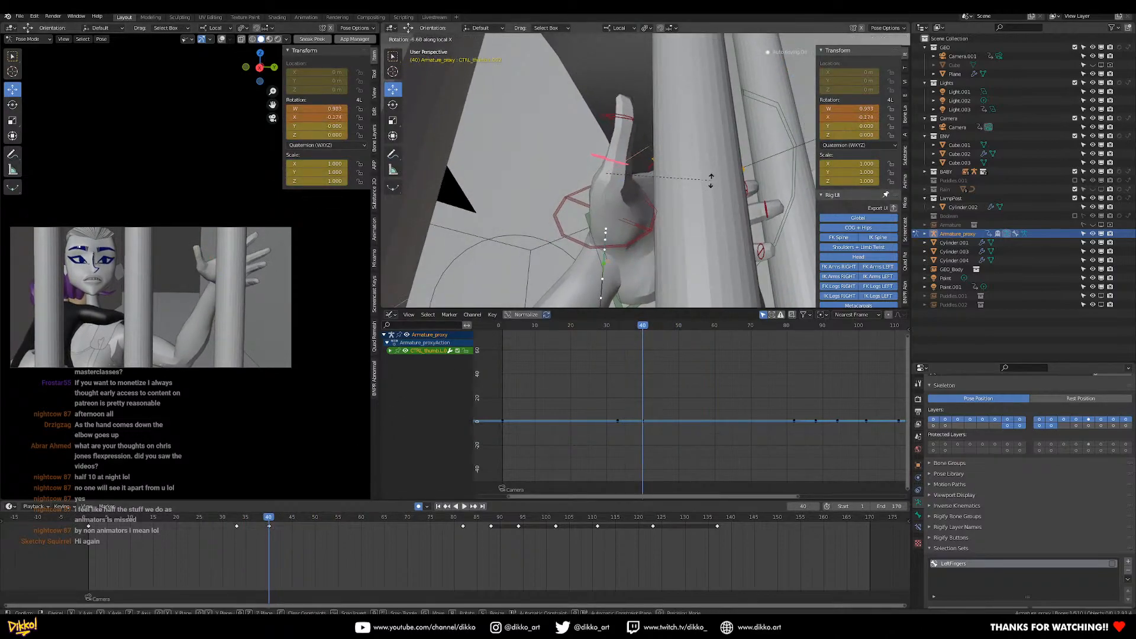
left_click(682, 135)
key("r")
key("x")
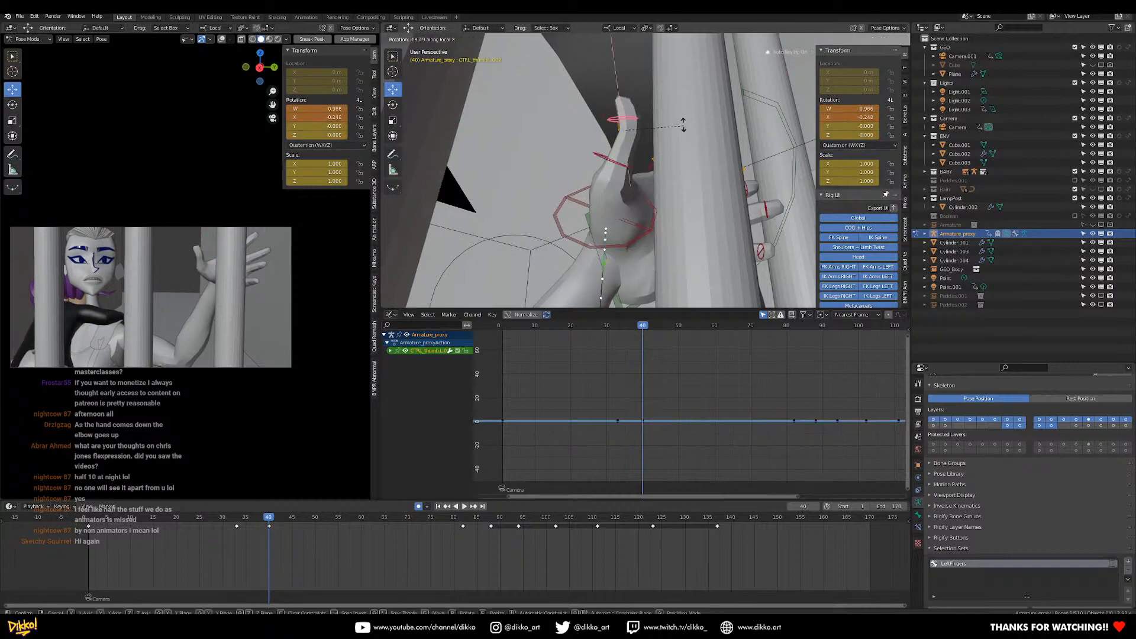
left_click(626, 183)
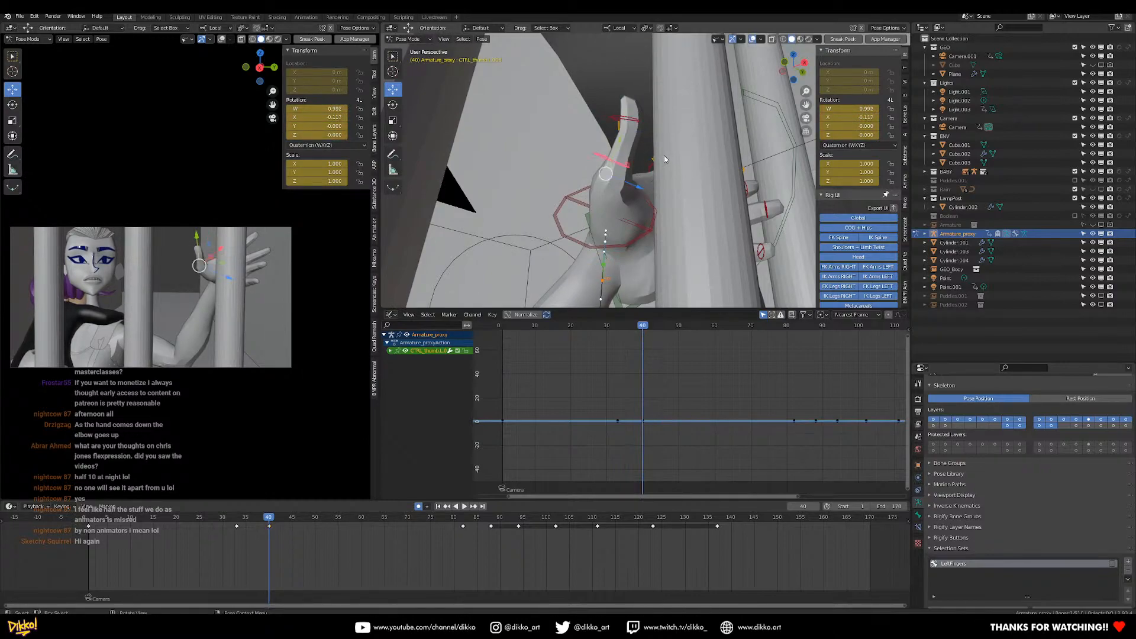
Try a further local X rotation of the left thumb's middle control at frame 40.
middle_click_drag(668, 157, 651, 159)
key("r")
key("x")
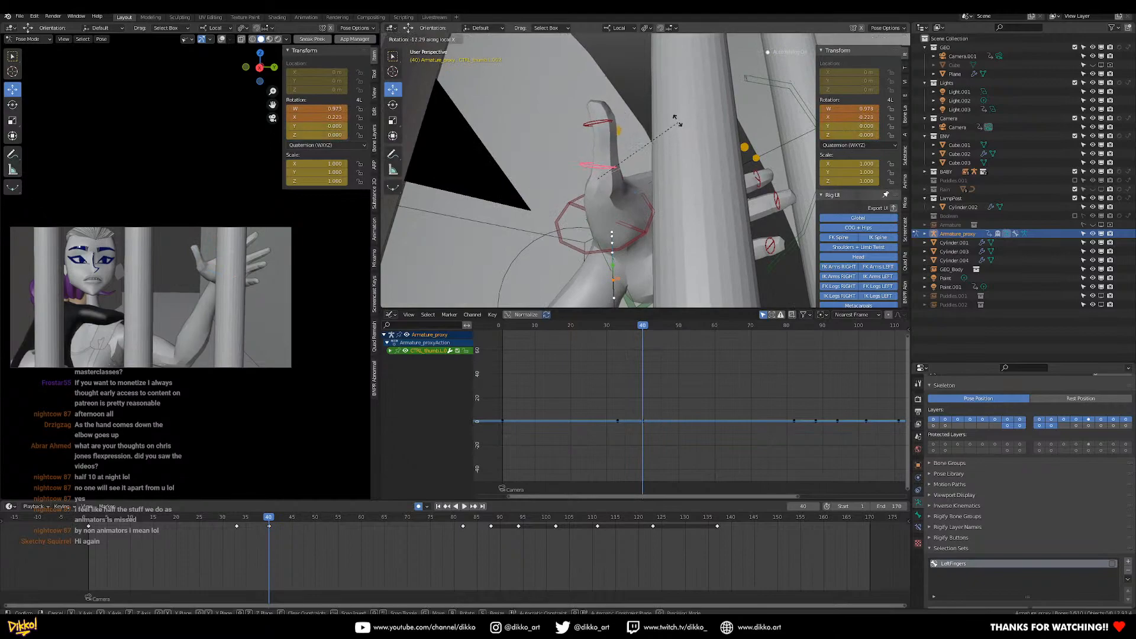
left_click(675, 139)
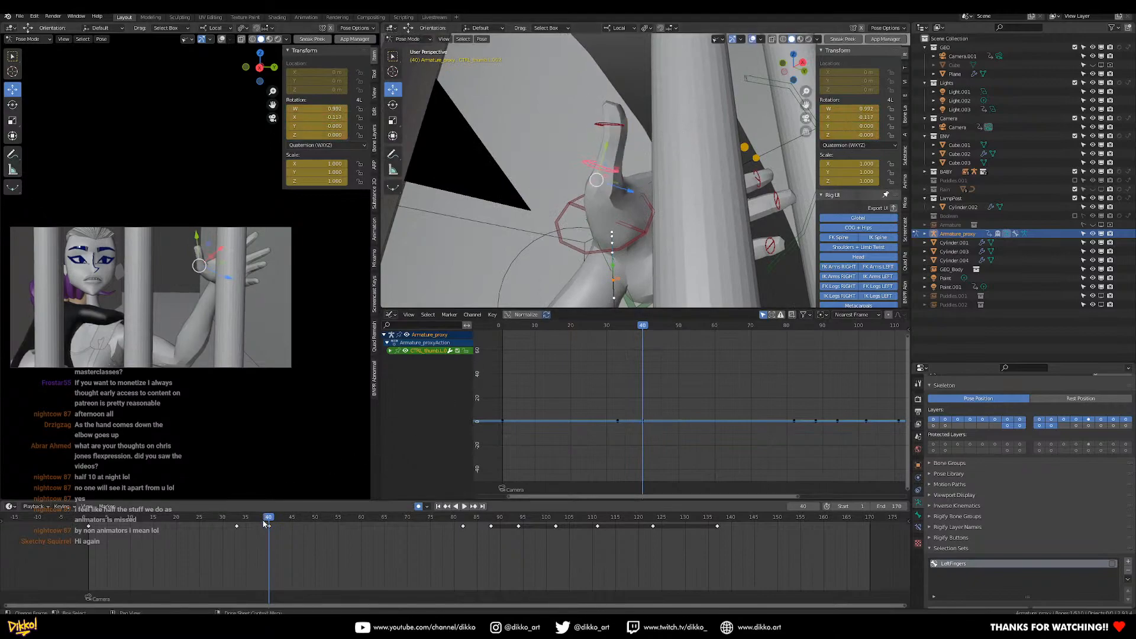
Play through the thumb's motion and key all three left thumb controls at frame 57.
key("space")
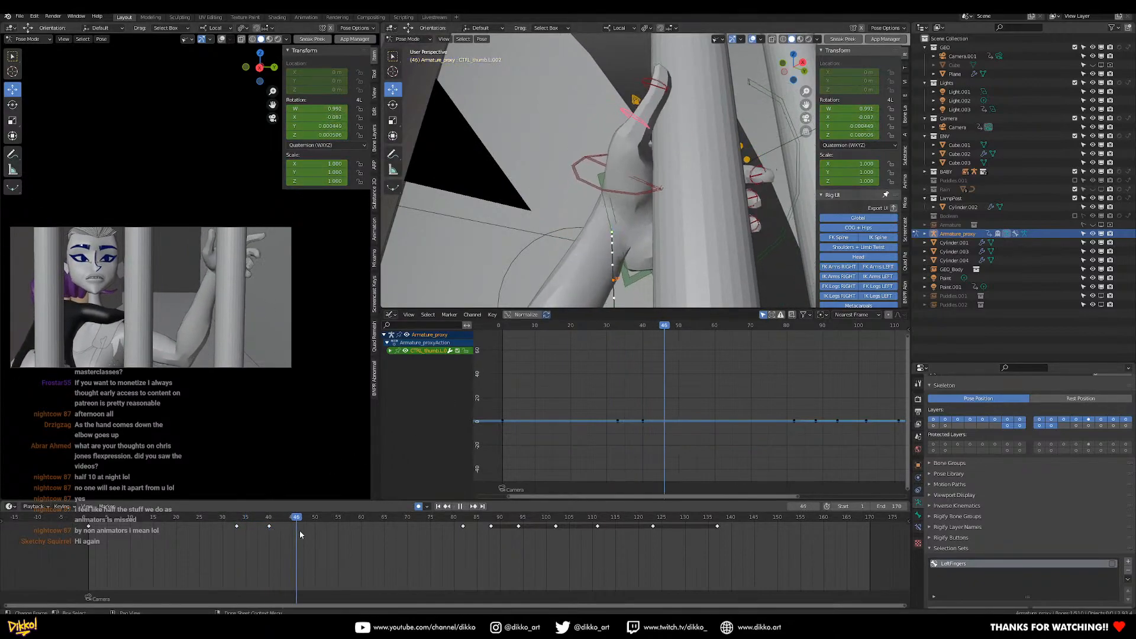
left_click_drag(315, 537, 292, 540)
middle_click_drag(628, 190, 580, 190)
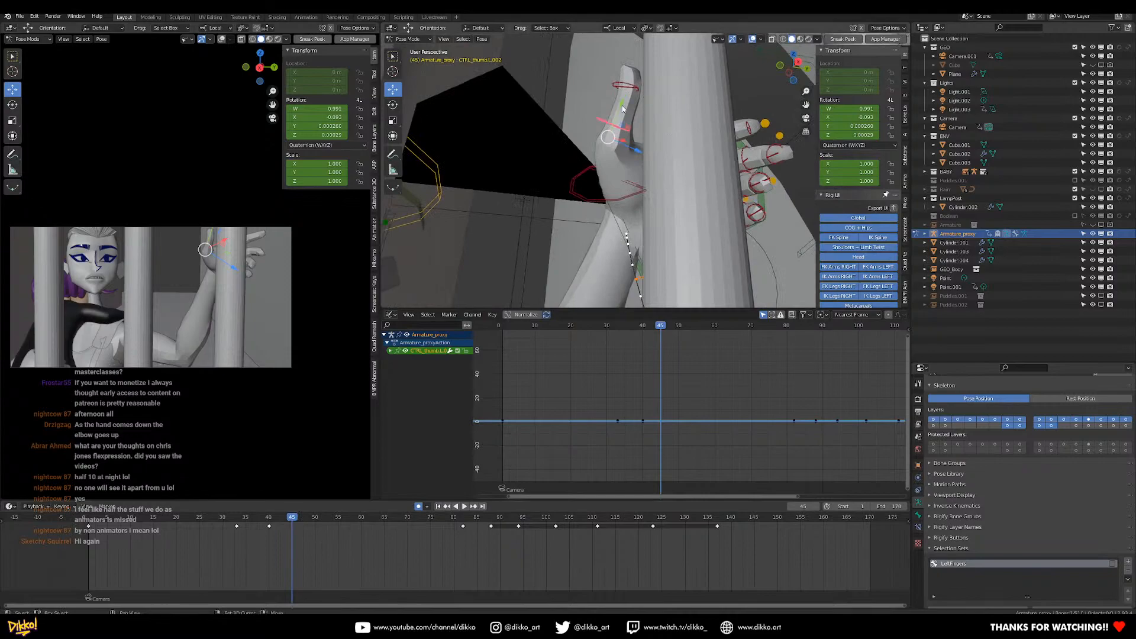
left_click(621, 200, "shift")
left_click_drag(317, 515, 348, 515)
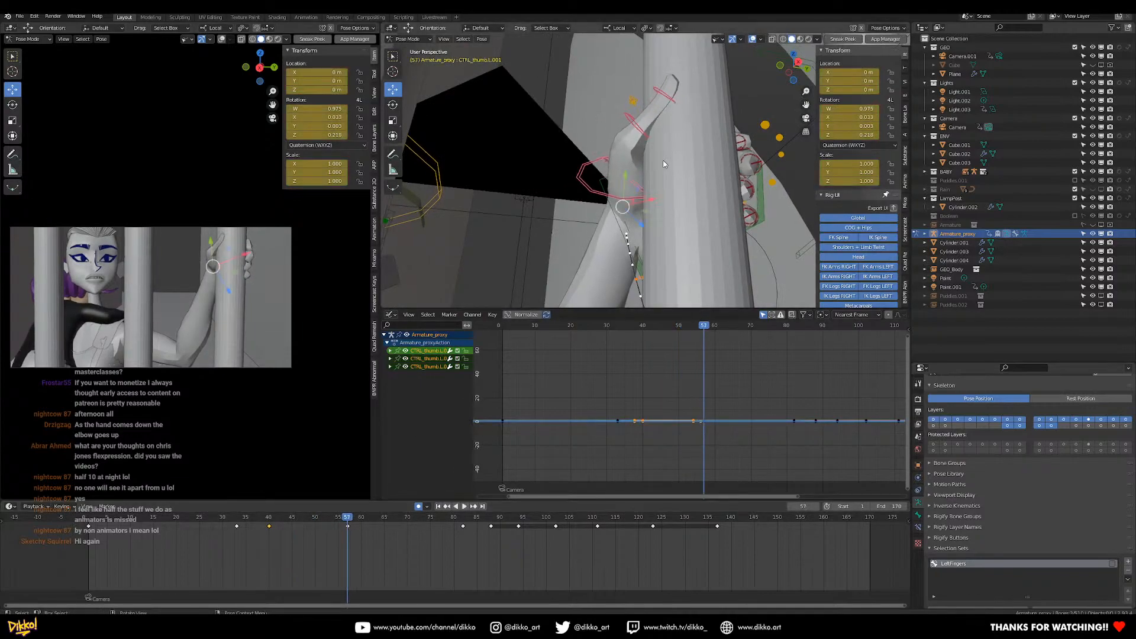
Try rotating the left thumb's middle control around its local X axis at frame 57, and undo the rotation.
middle_click_drag(666, 161, 646, 143)
left_click(646, 127)
key("r")
key("x")
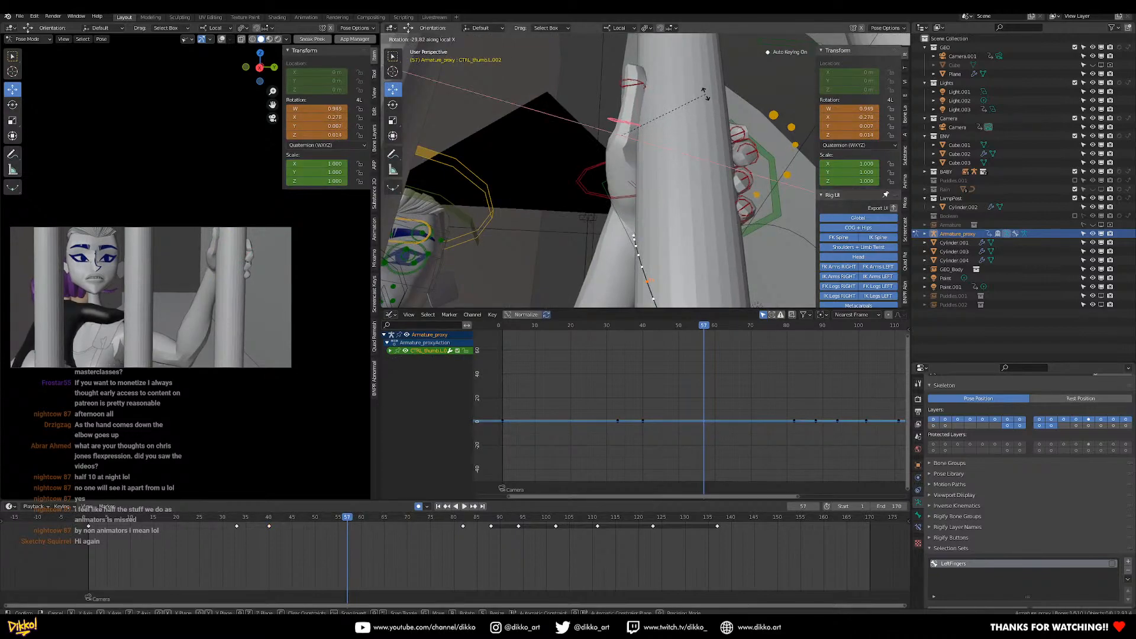
left_click(708, 107)
key("ctrl+z")
At frame 57, rotate the left thumb's middle control around its local Y and local X axes.
middle_click_drag(611, 190, 760, 208)
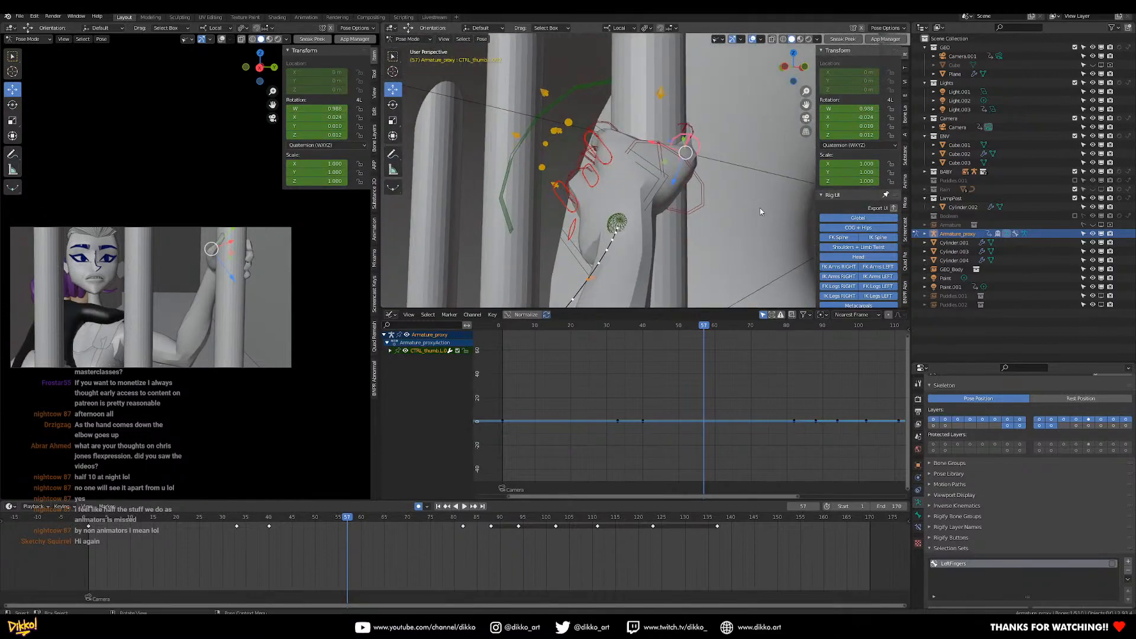
key("r")
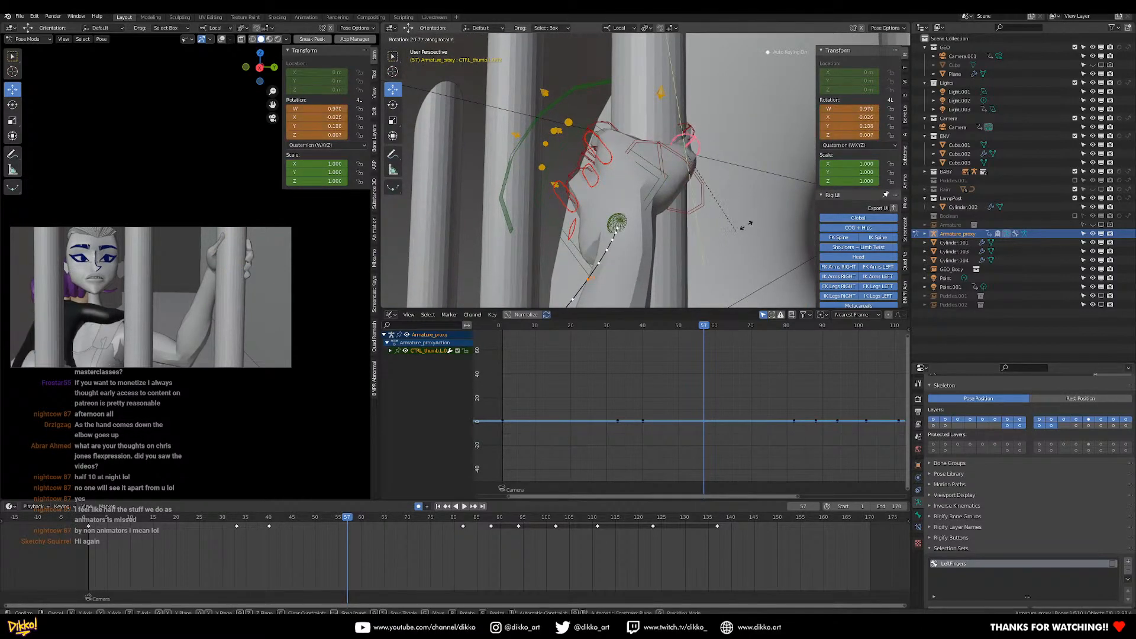
left_click(716, 238)
middle_click_drag(716, 238, 562, 207)
key("r")
key("x")
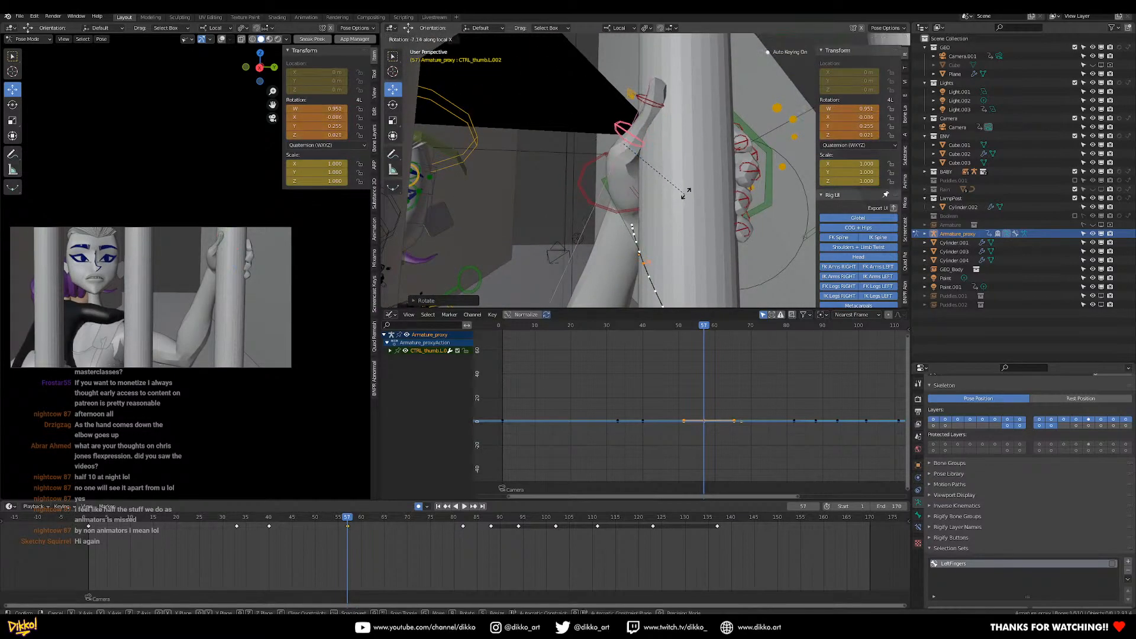
left_click(660, 92)
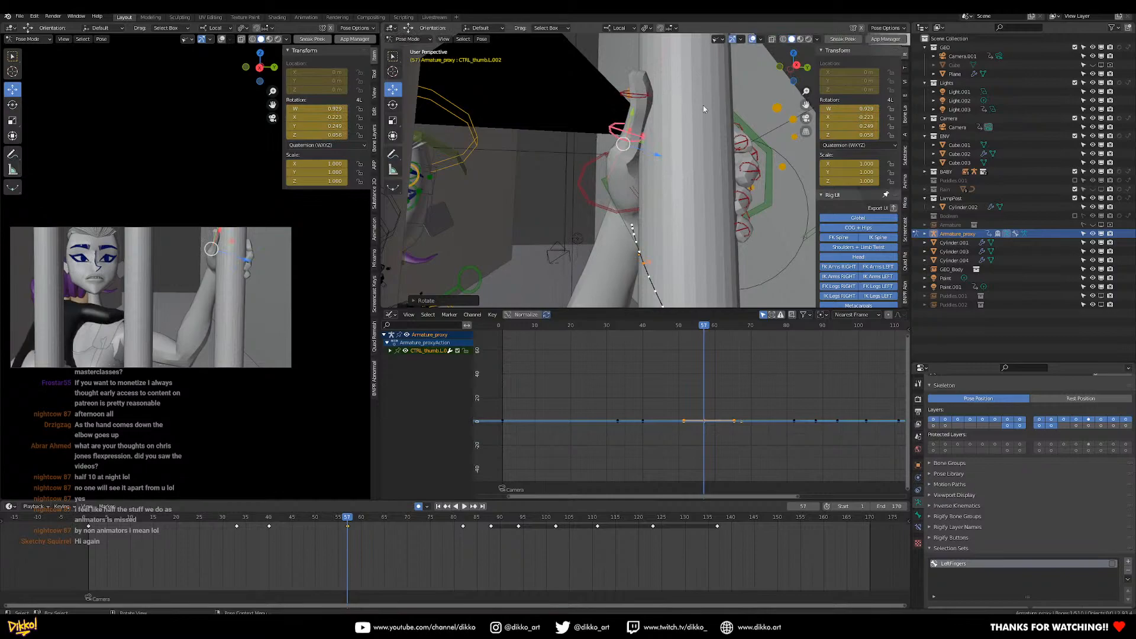
Rotate the left thumb's tip control around its local X axis at frame 57.
left_click(635, 94)
key("r")
key("x")
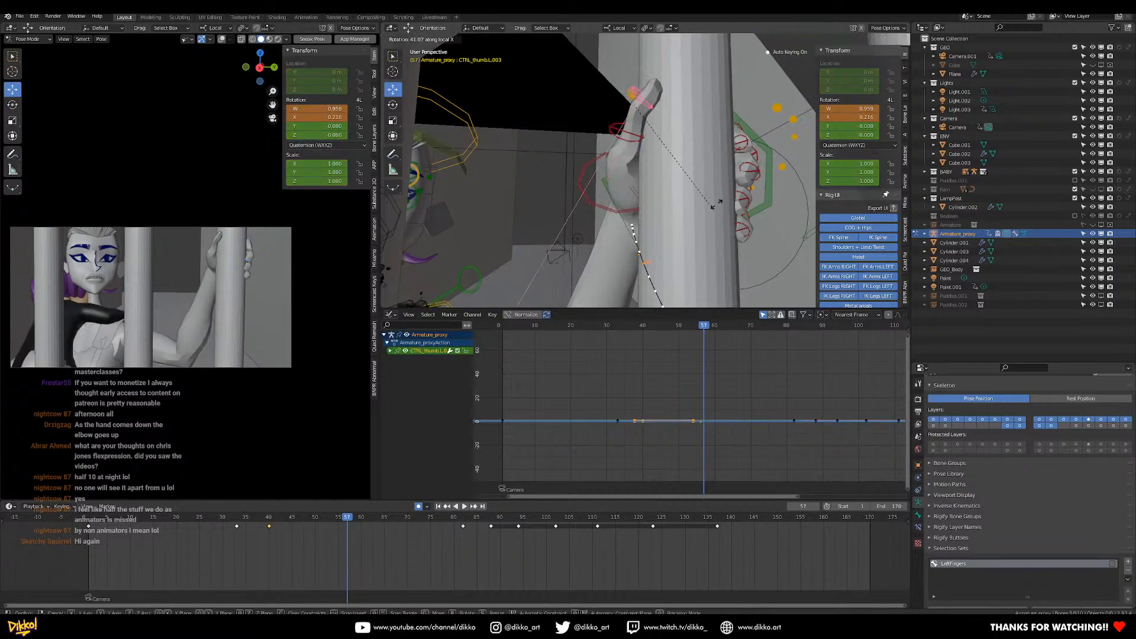
Rotate the left thumb's base control at frame 57 to reposition the thumb against the bar.
middle_click_drag(670, 204, 651, 183)
scroll(651, 182, "up", 3)
left_click(685, 228)
middle_click_drag(685, 229, 718, 208)
key("r")
left_click(733, 217)
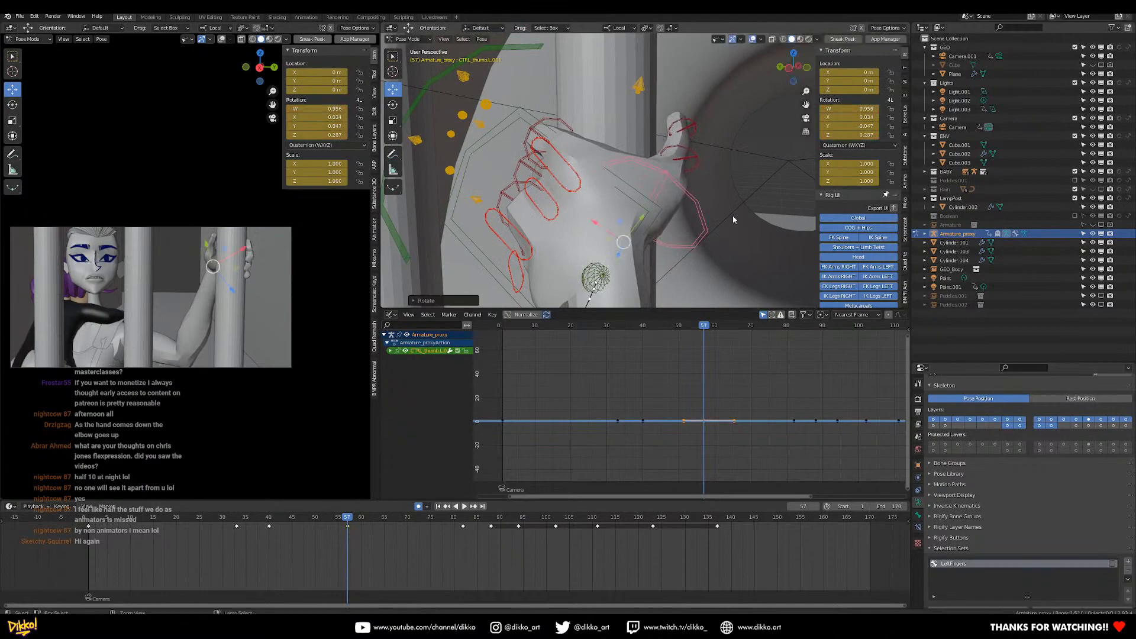
Rotate the left thumb's middle control at frame 57 from several view angles to bend the thumb toward the bar.
left_click(697, 167)
key("r")
left_click(720, 198)
mouse_move(719, 197)
middle_mouse_down()
mouse_move(636, 176)
mouse_move(705, 190)
middle_mouse_up()
key("r")
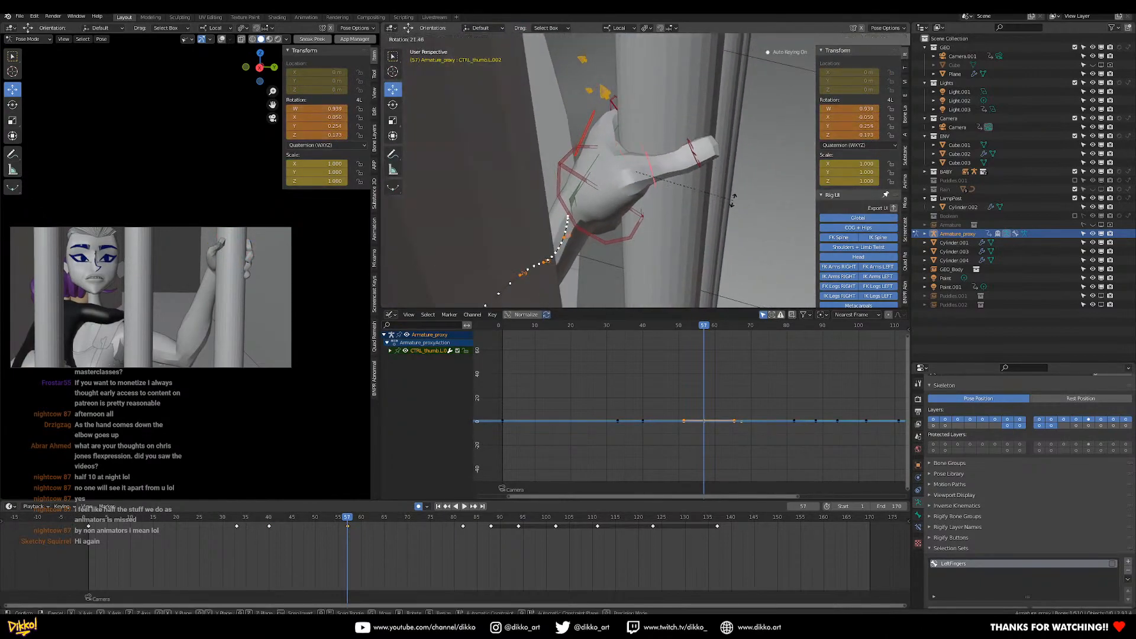
left_click(730, 207)
middle_click_drag(729, 207, 731, 171)
key("r")
left_click(719, 166)
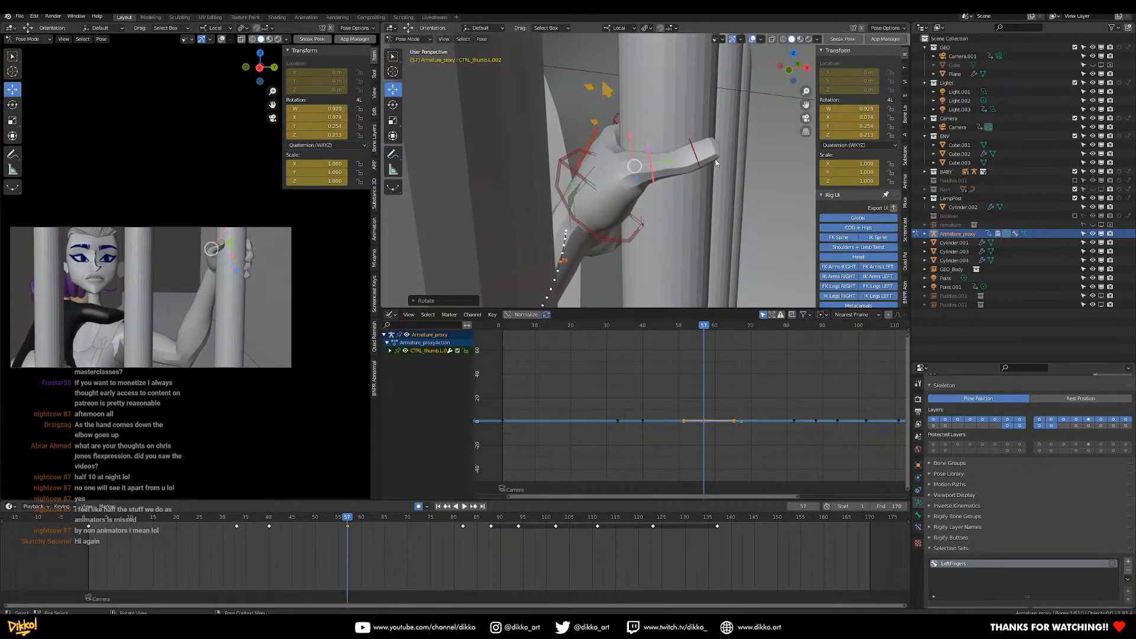
Rotate the left thumb's tip control around its local X axis at frame 57 to curl it around the bar.
left_click(697, 158)
key("r")
key("x")
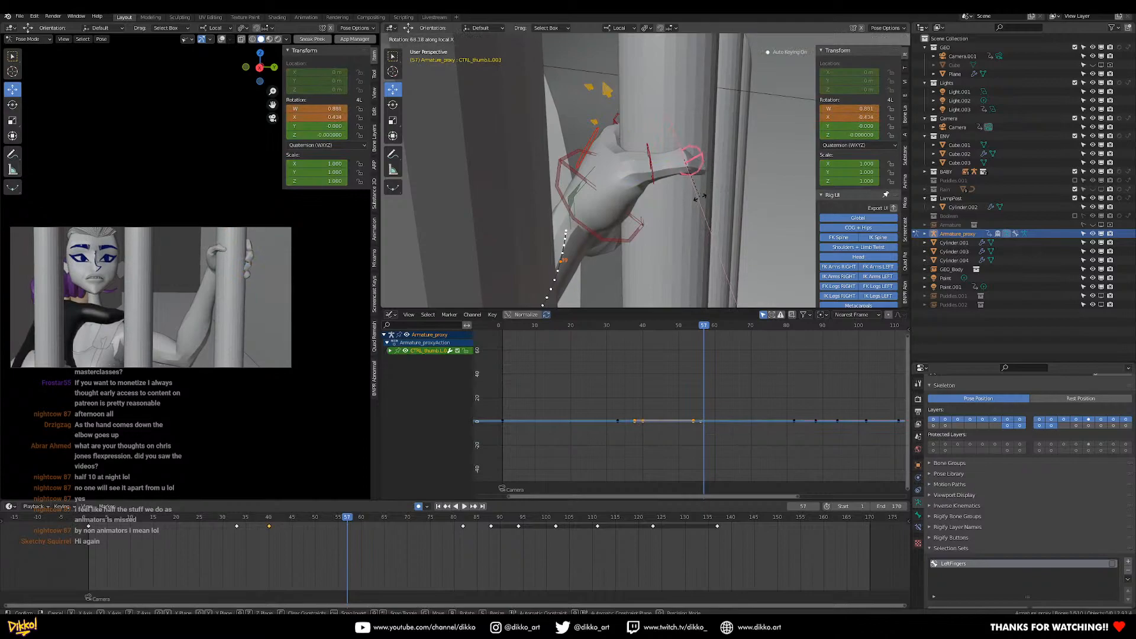
left_click(699, 197)
middle_click_drag(691, 190, 638, 202)
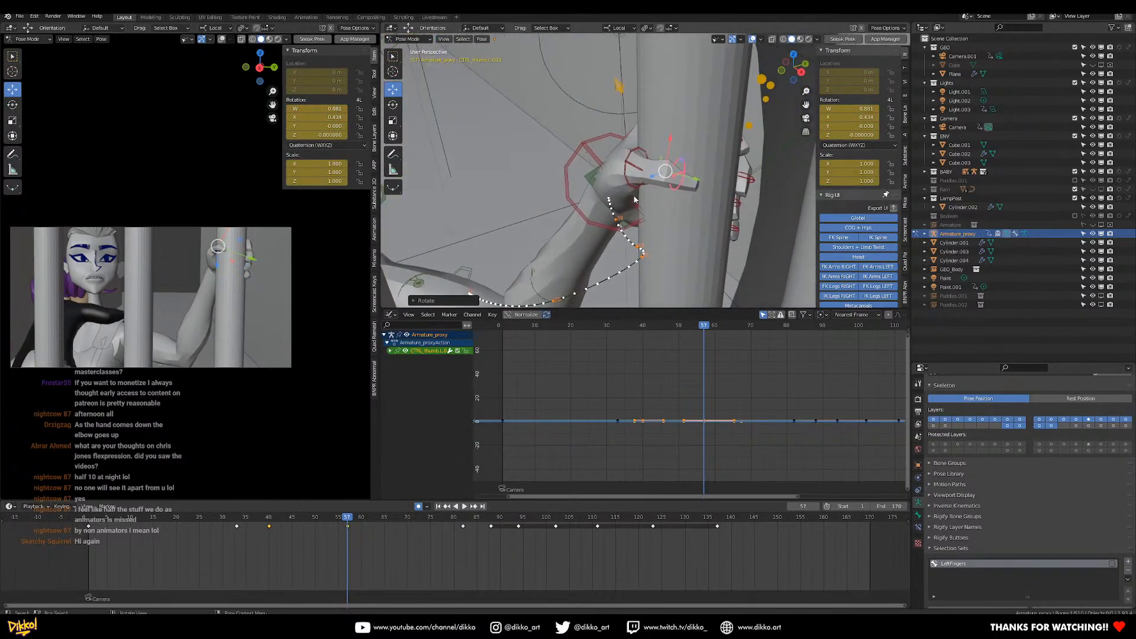
At frame 57, trackball-rotate the left thumb's base control and rotate it around its local Y axis.
left_click(569, 167)
key("r")
key("r")
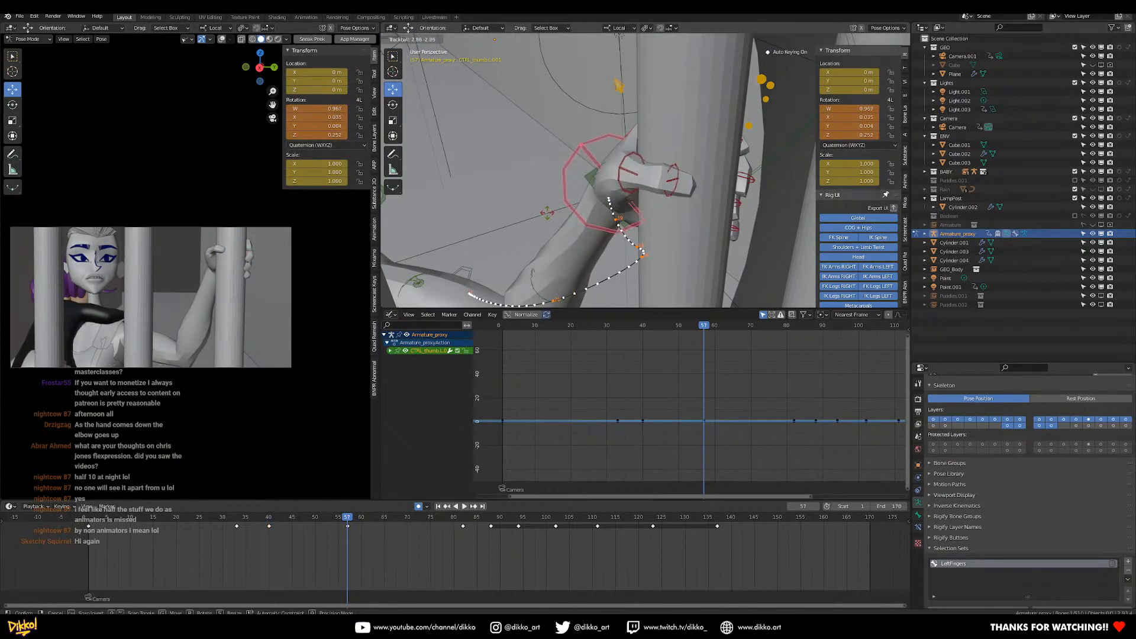
left_click(551, 219)
middle_click_drag(551, 219, 801, 218)
key("r")
key("y")
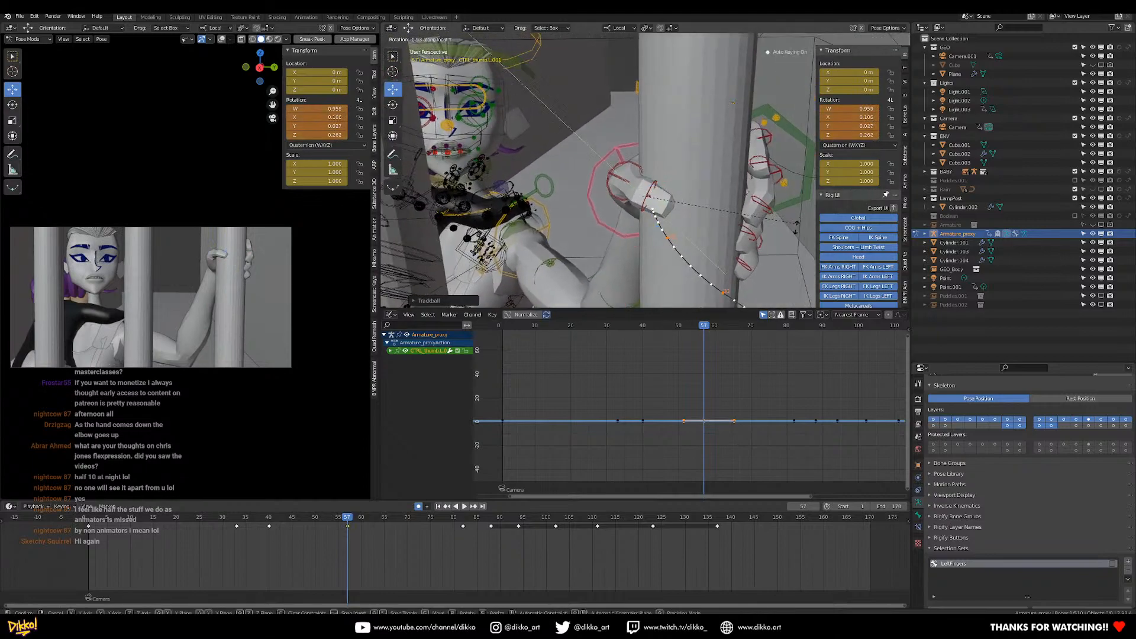
left_click(795, 228)
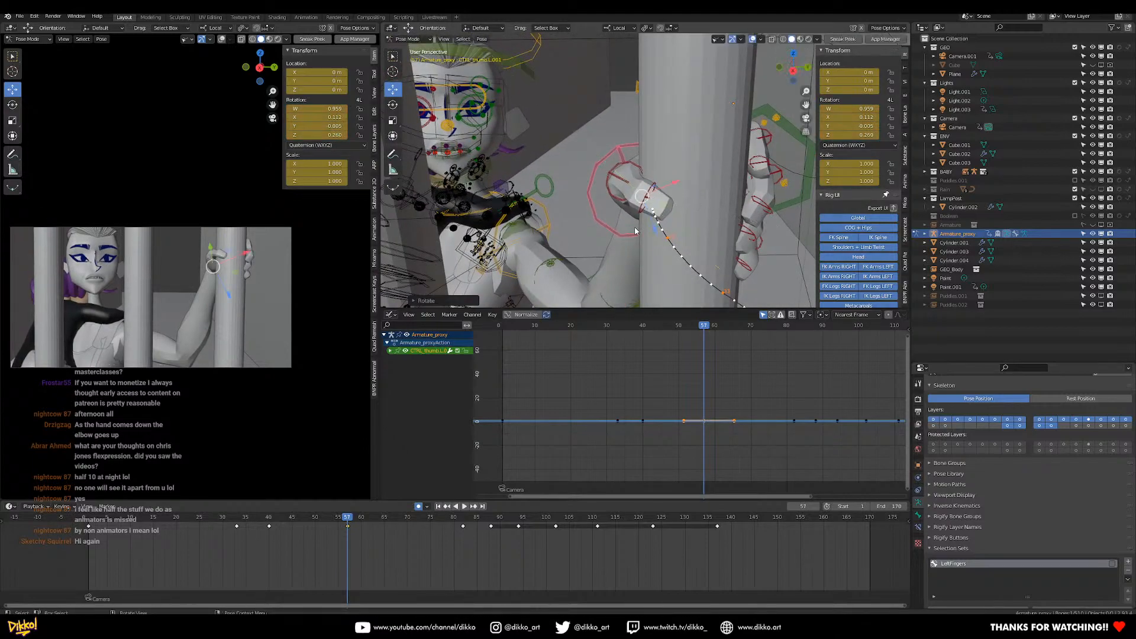
middle_click_drag(795, 228, 664, 216)
Select the three left thumb controls, copy their pose and keyframe it at frame 57.
left_click(630, 175, "shift")
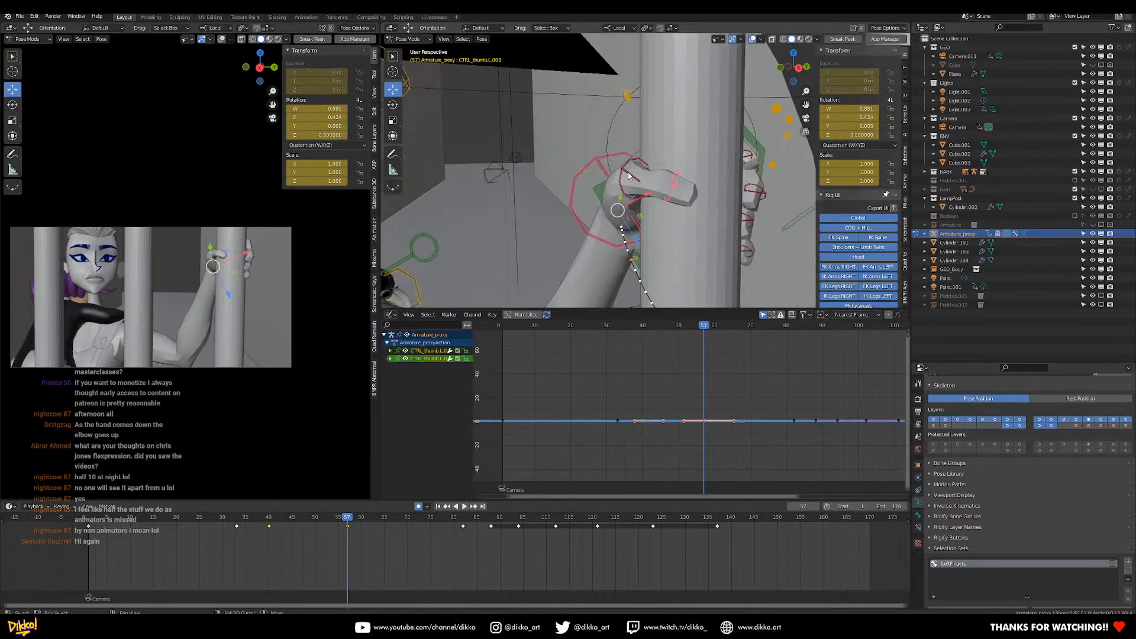
right_click(629, 176)
left_click(629, 175)
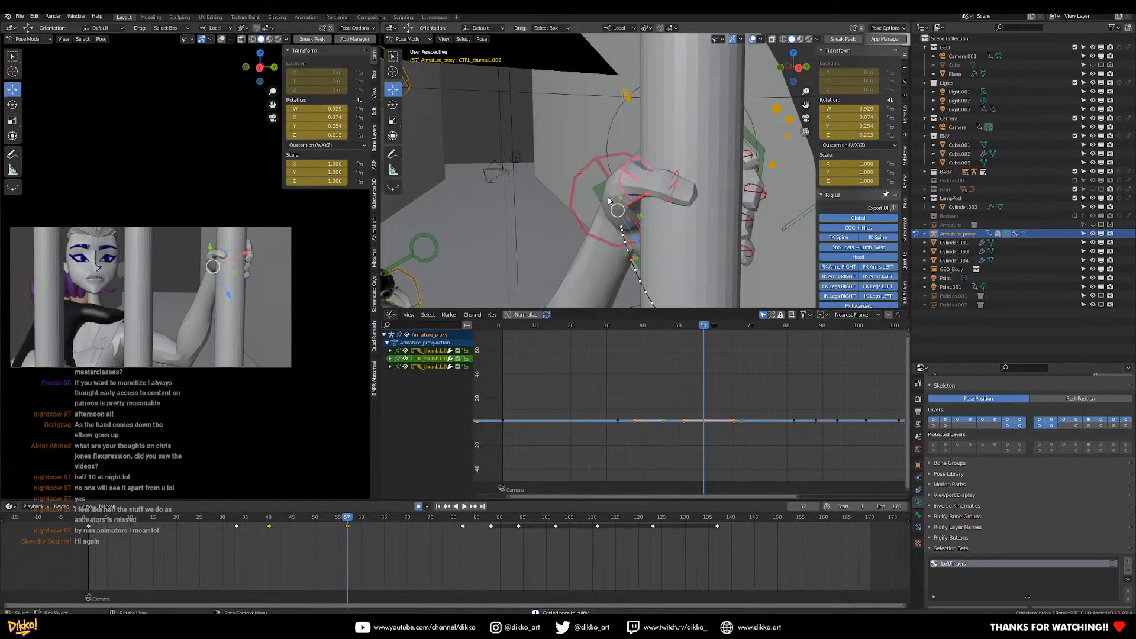
key("i")
left_click(672, 188)
Move the left thumb's keyframes from frame 57 to frame 50 and play back the grab to check the timing.
left_click(234, 525)
key("space")
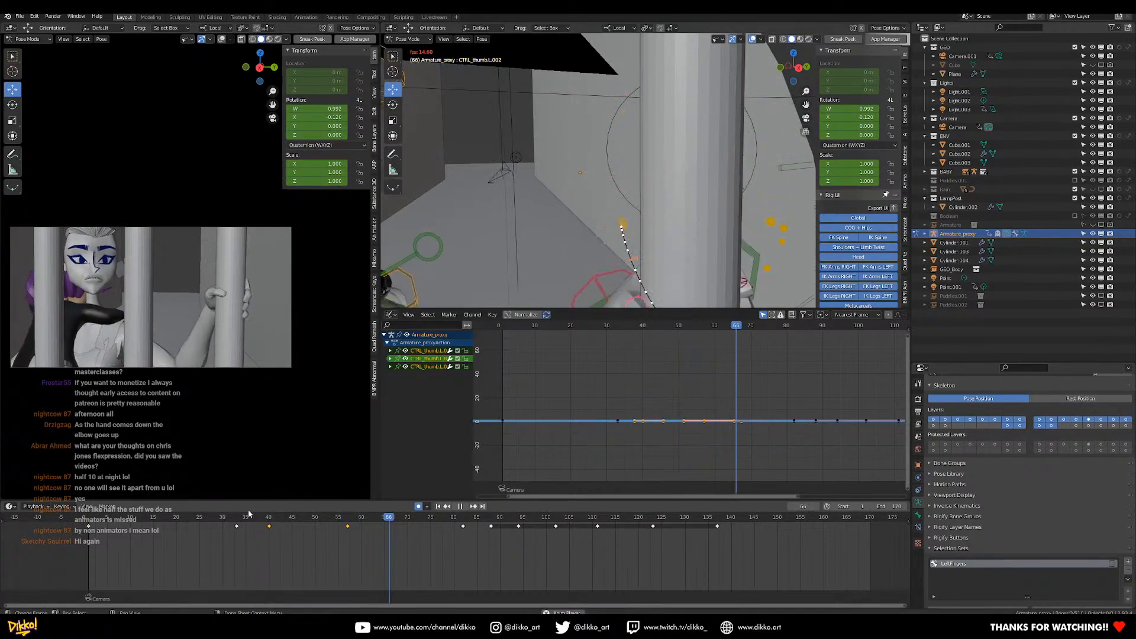
left_click_drag(248, 519, 317, 536)
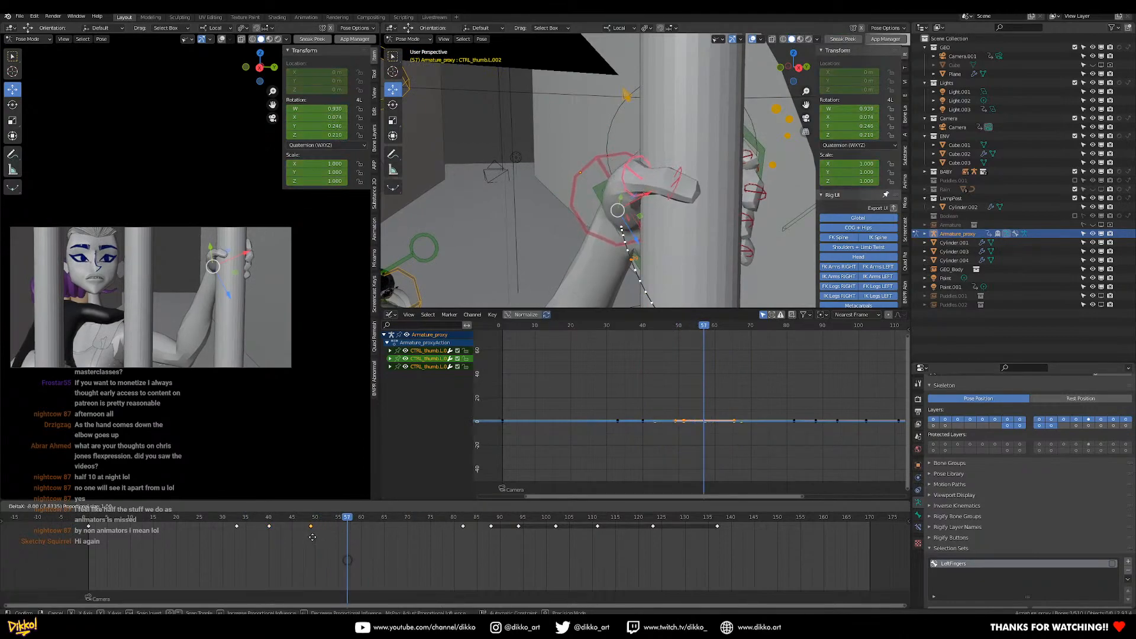
left_click(316, 539)
key("space")
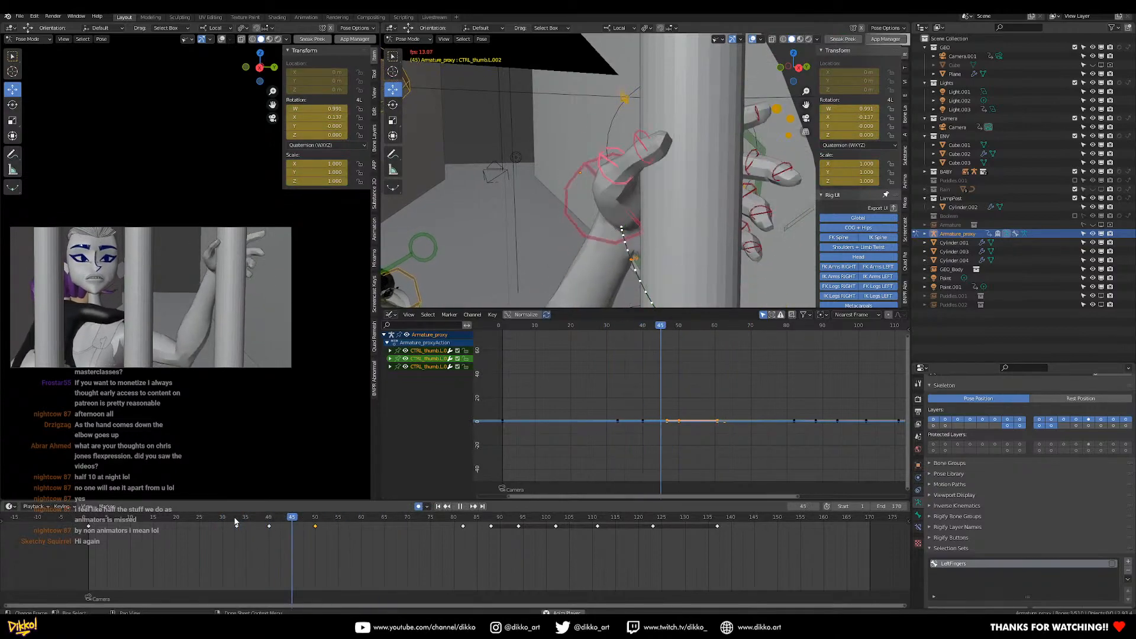
key("space")
left_click_drag(251, 521, 313, 531)
key("space")
key("space")
Copy the left thumb controls' pose and go to the keyframe at frame 82.
key("ctrl+c")
left_click(688, 178)
left_click_drag(451, 527, 463, 529)
key("space")
key("space")
left_click(464, 532)
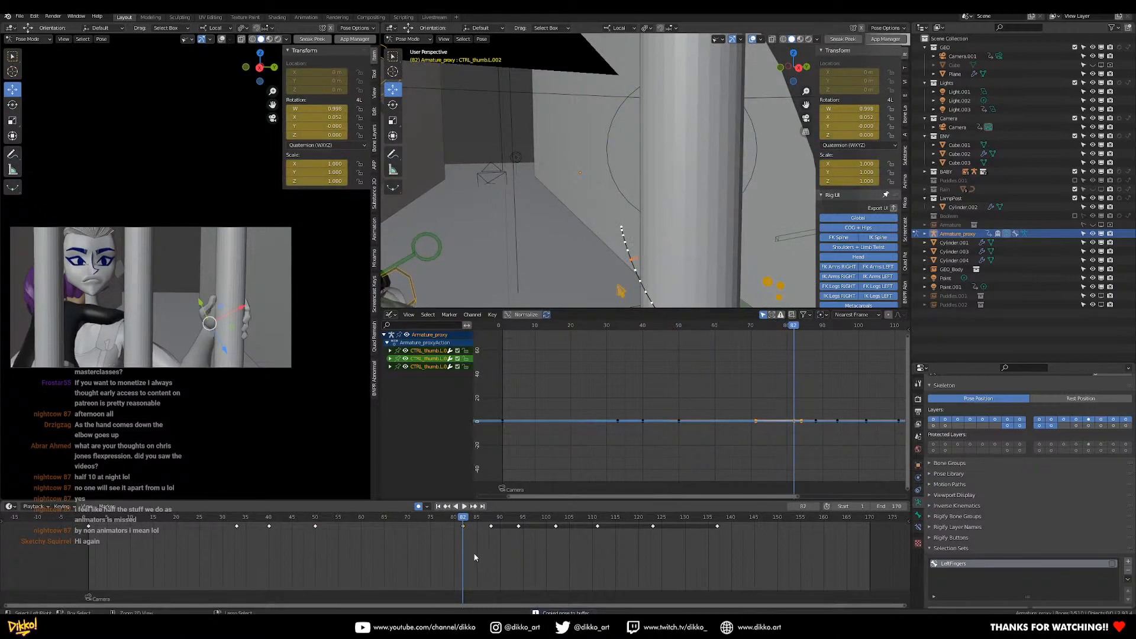
Rotate the left thumb's base control at frame 82, freely and with trackball rotation, to bring the thumb onto the bar.
middle_click_drag(667, 169, 509, 206)
scroll(576, 230, "down", 5)
scroll(599, 196, "up", 5)
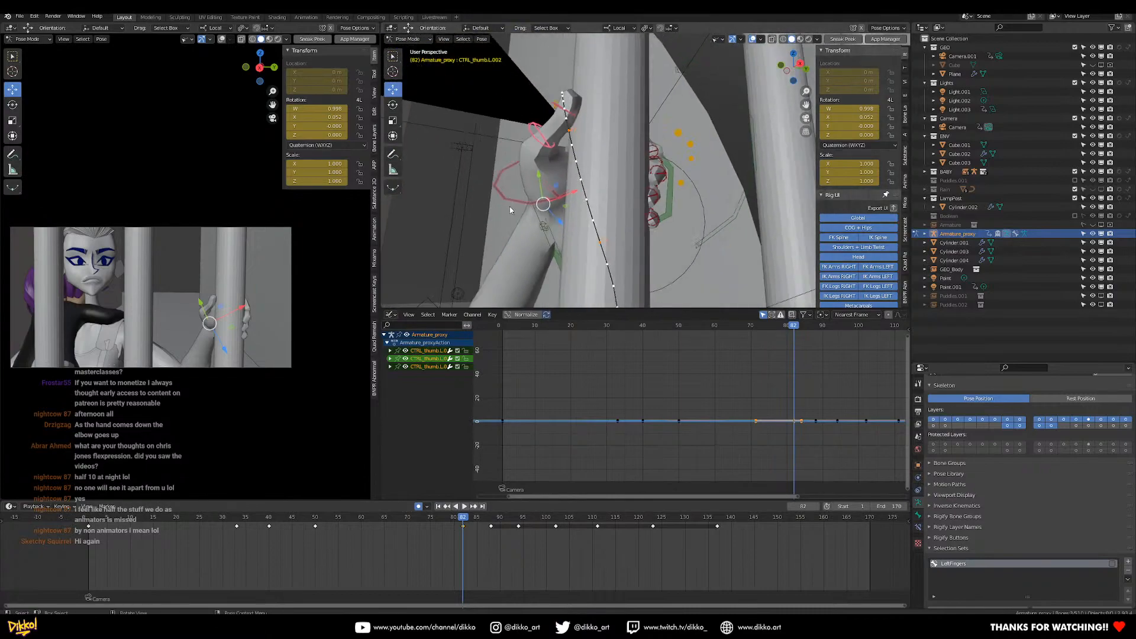
left_click(545, 193)
key("r")
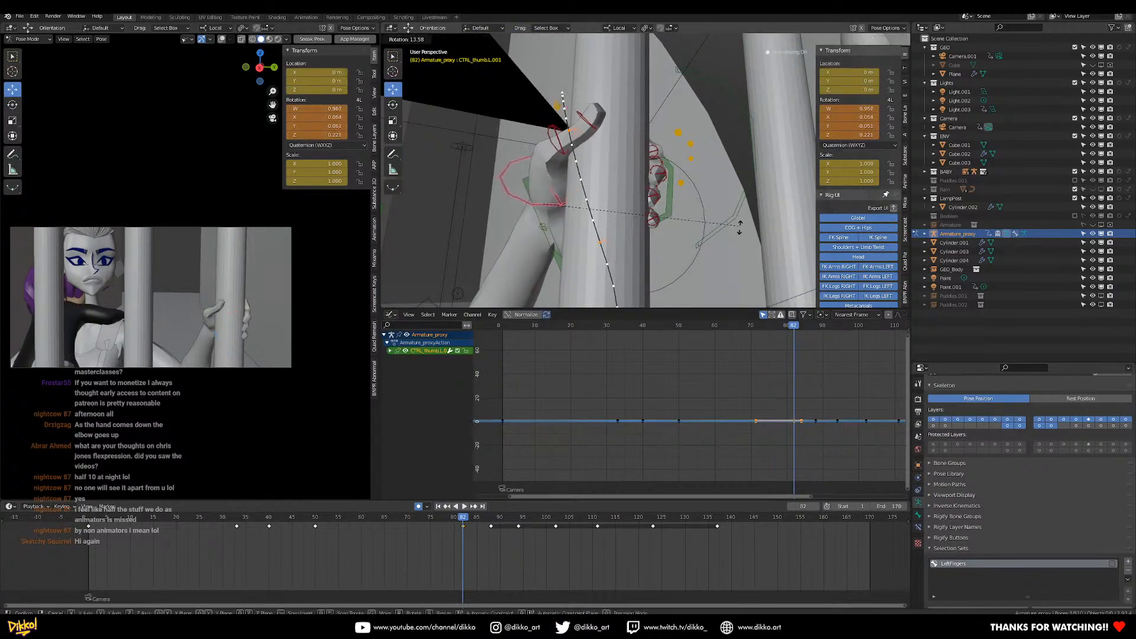
left_click(661, 241)
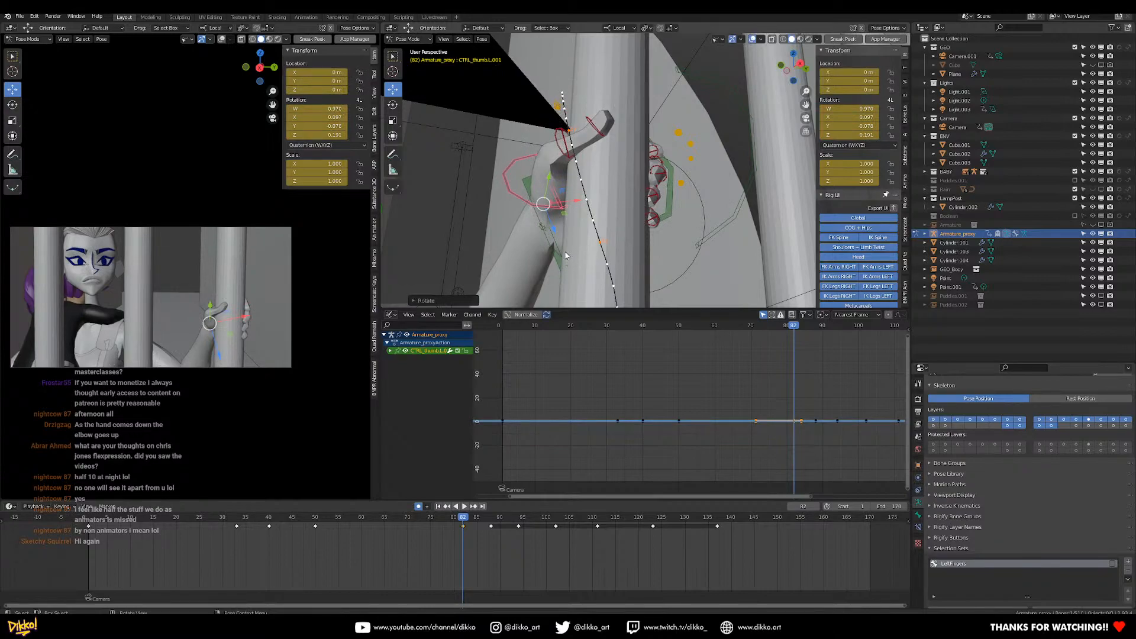
key("r")
key("r")
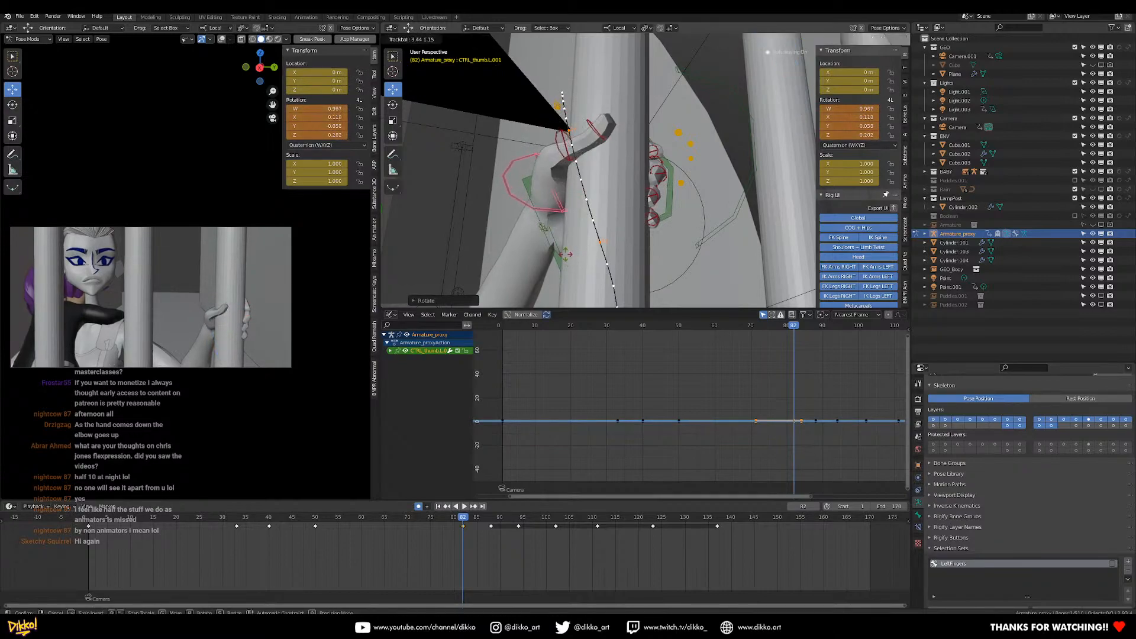
Try rotating the left thumb's base control at frame 82, and undo the rotations.
left_click(592, 247)
key("r")
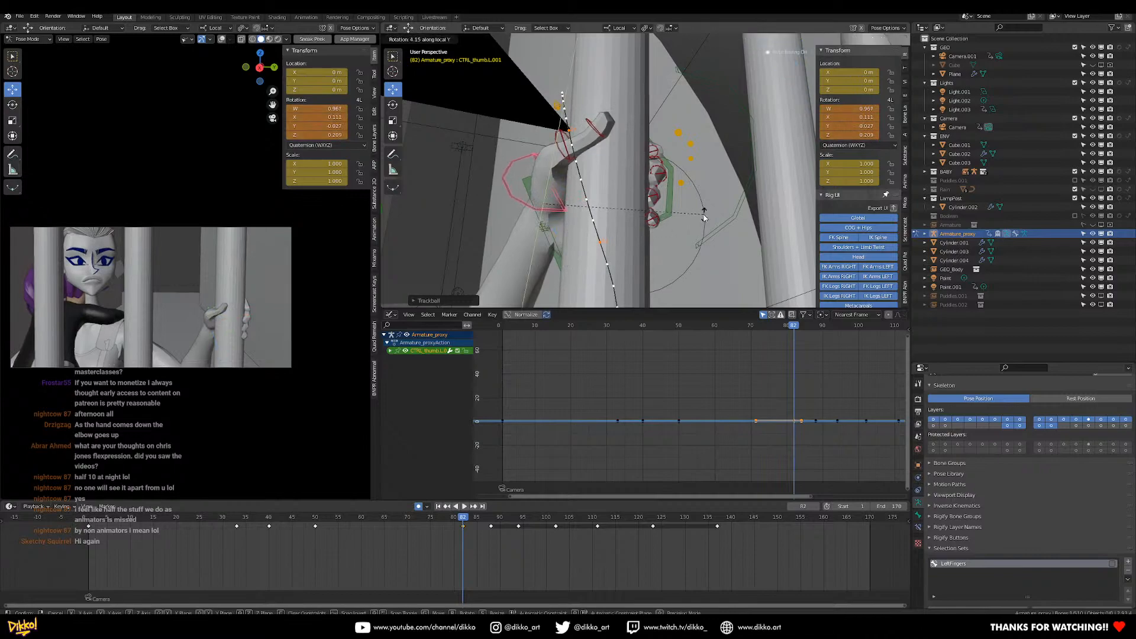
left_click(705, 211)
key("ctrl+z")
key("ctrl+z")
key("ctrl+z")
Copy the pose of the left thumb controls from frame 50 and paste it at frame 82.
left_click(566, 111)
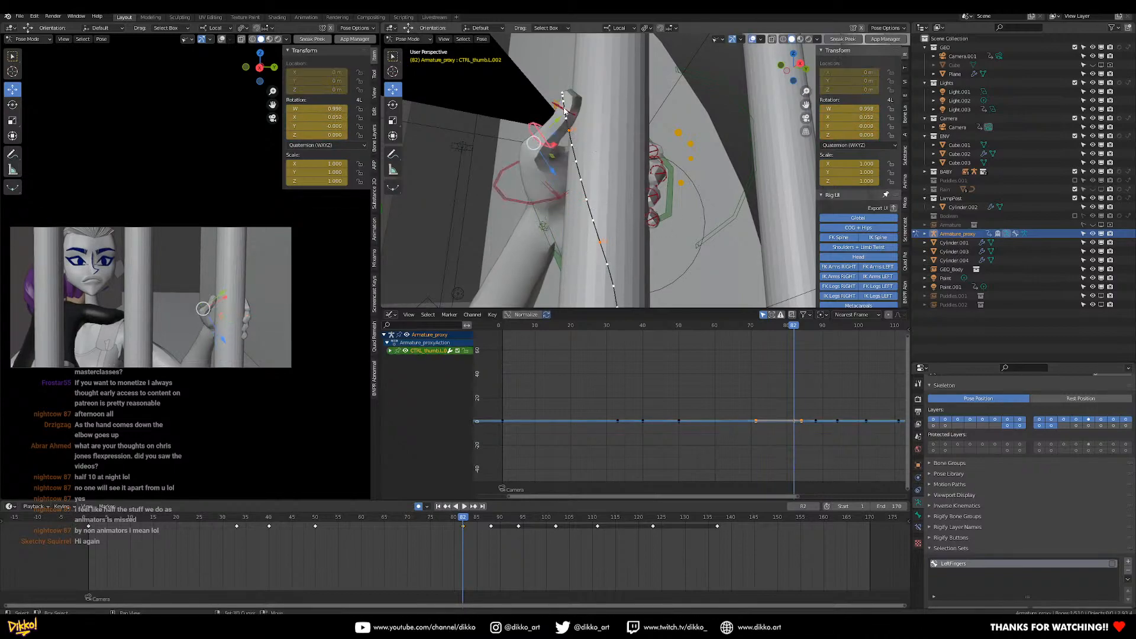
left_click(509, 195, "shift")
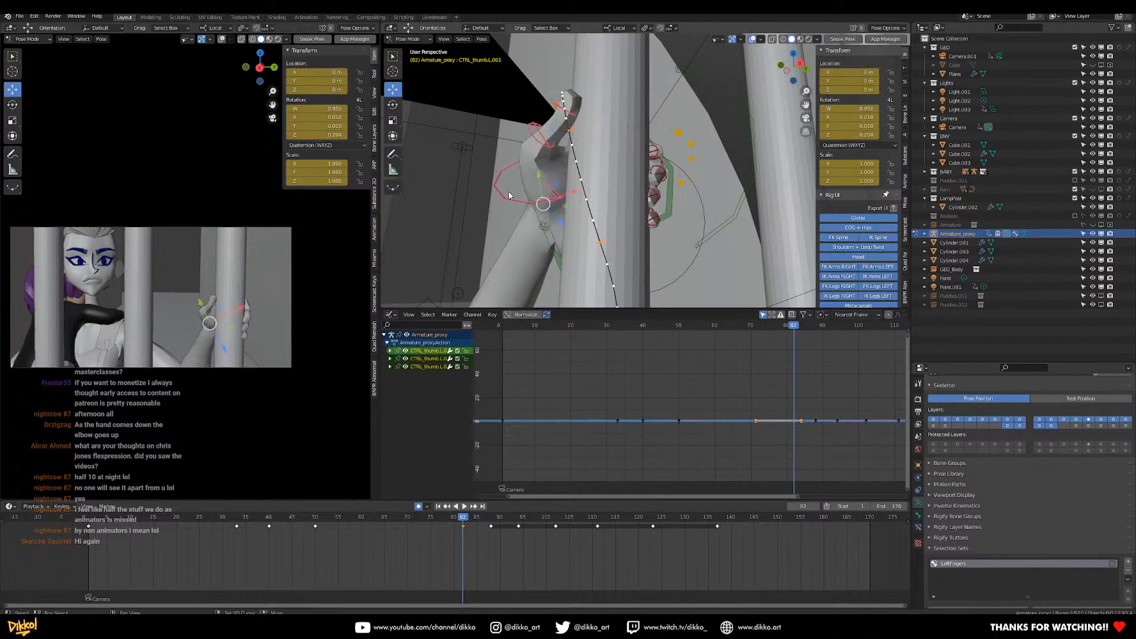
left_click(315, 518)
middle_click_drag(589, 142, 628, 210, "shift")
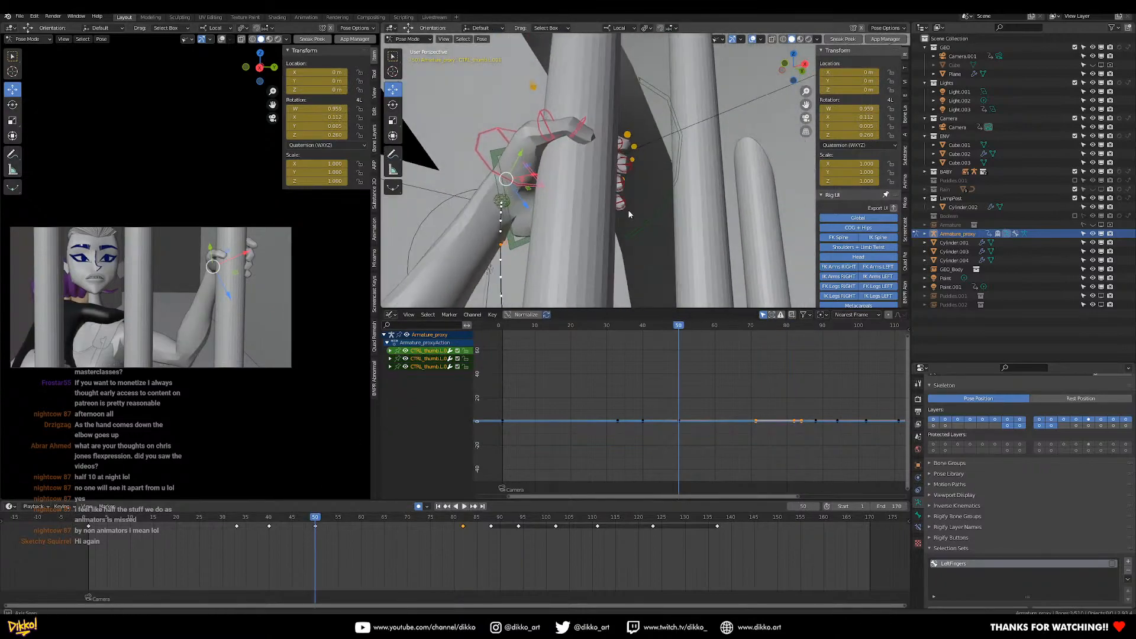
right_click(628, 210)
left_click(628, 209)
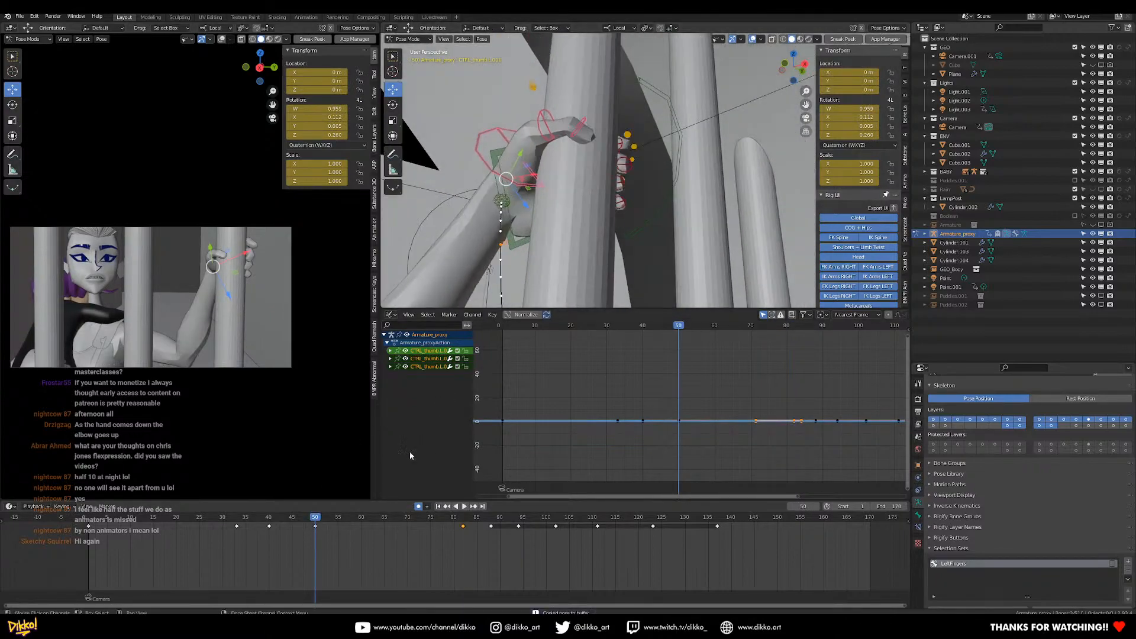
left_click(463, 521)
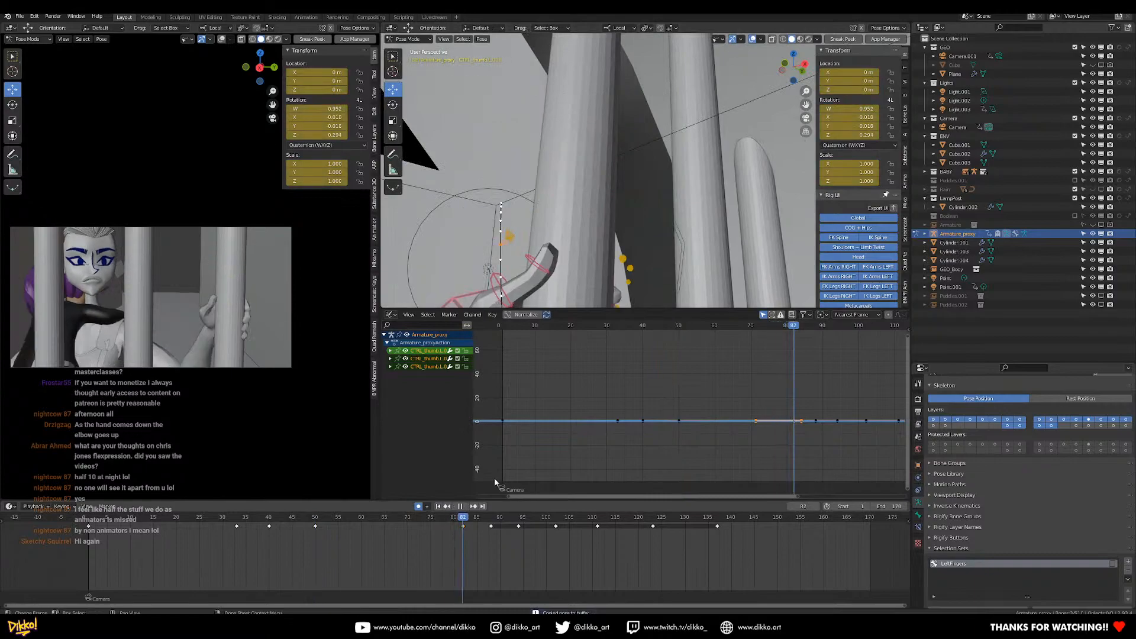
key("ctrl+v")
middle_click_drag(575, 258, 579, 165, "shift")
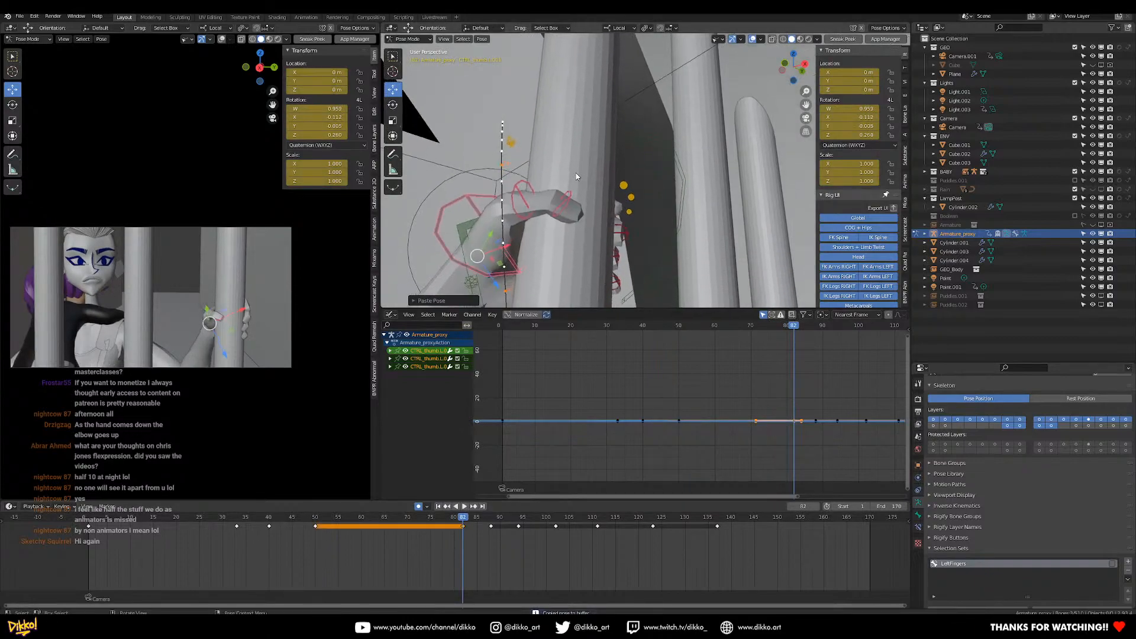
Play the animation from about frame 31 to review the thumb's grip on the bar.
left_click(230, 519)
key("space")
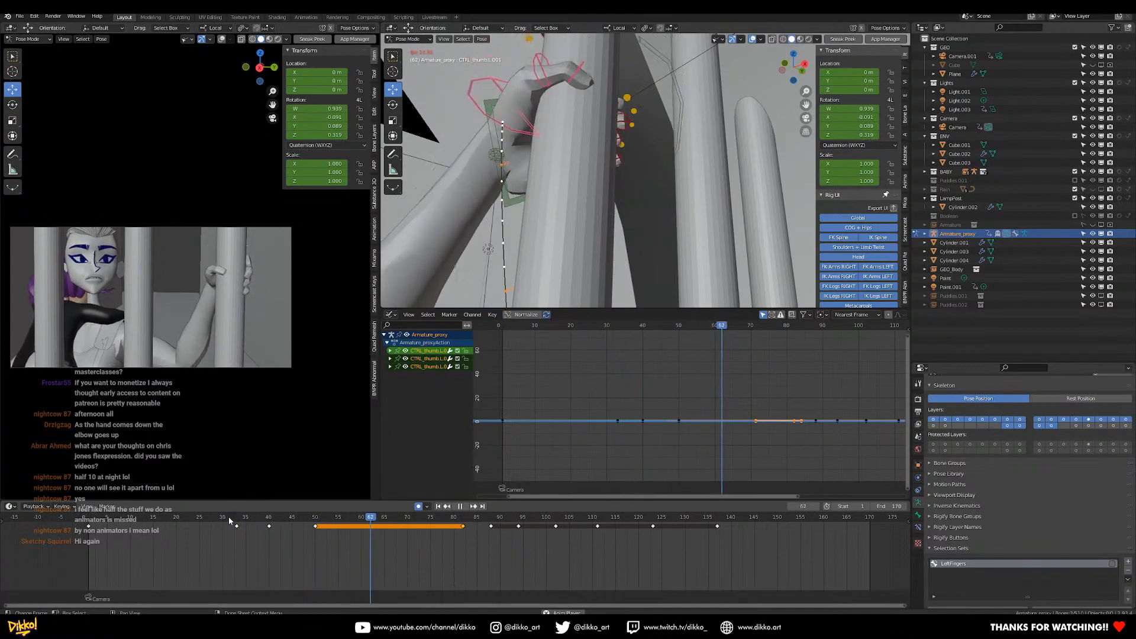
left_click(229, 518)
key("space")
Select the index, middle, ring and pinky finger controls of the left hand together.
middle_click_drag(627, 243, 464, 255)
scroll(515, 267, "down", 3)
scroll(486, 236, "up", 3)
middle_click_drag(589, 169, 639, 132, "shift")
scroll(631, 148, "up", 4)
middle_click_drag(710, 125, 753, 112)
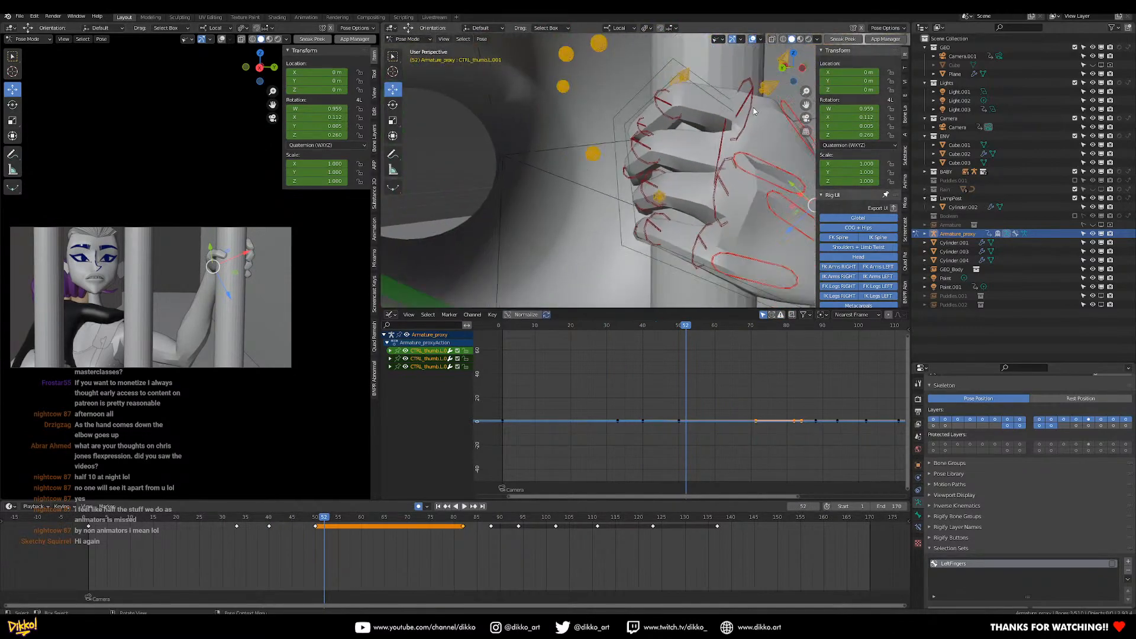
left_click(724, 114)
left_click(663, 105, "shift")
left_click(640, 126, "shift")
middle_click_drag(723, 149, 751, 155)
left_click(737, 155, "shift")
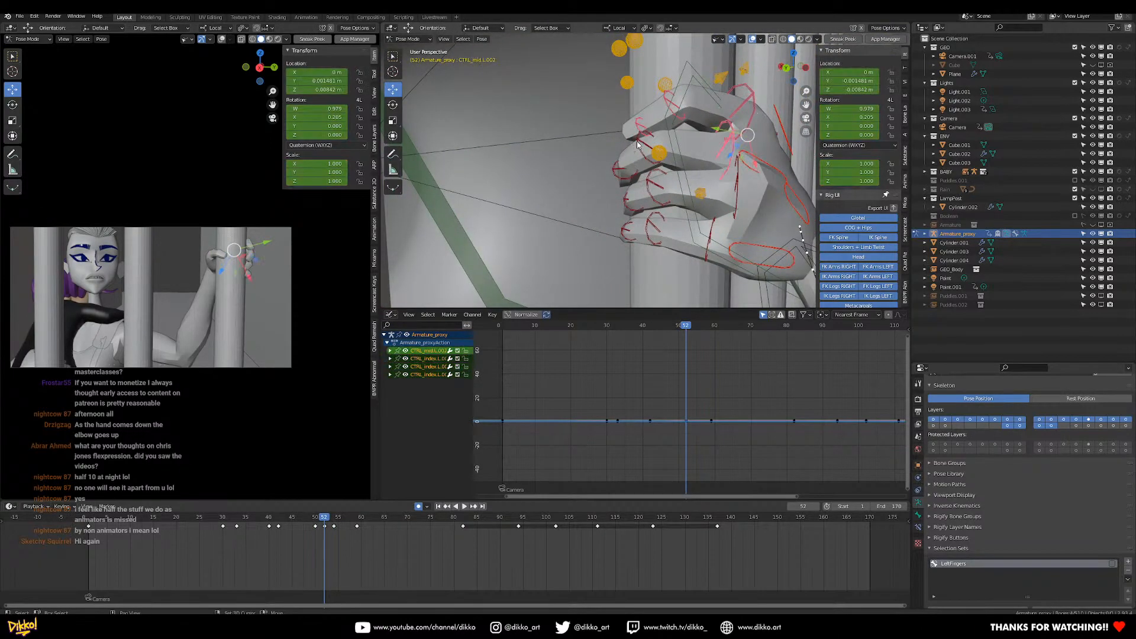
left_click(618, 172, "shift")
left_click(633, 201, "shift")
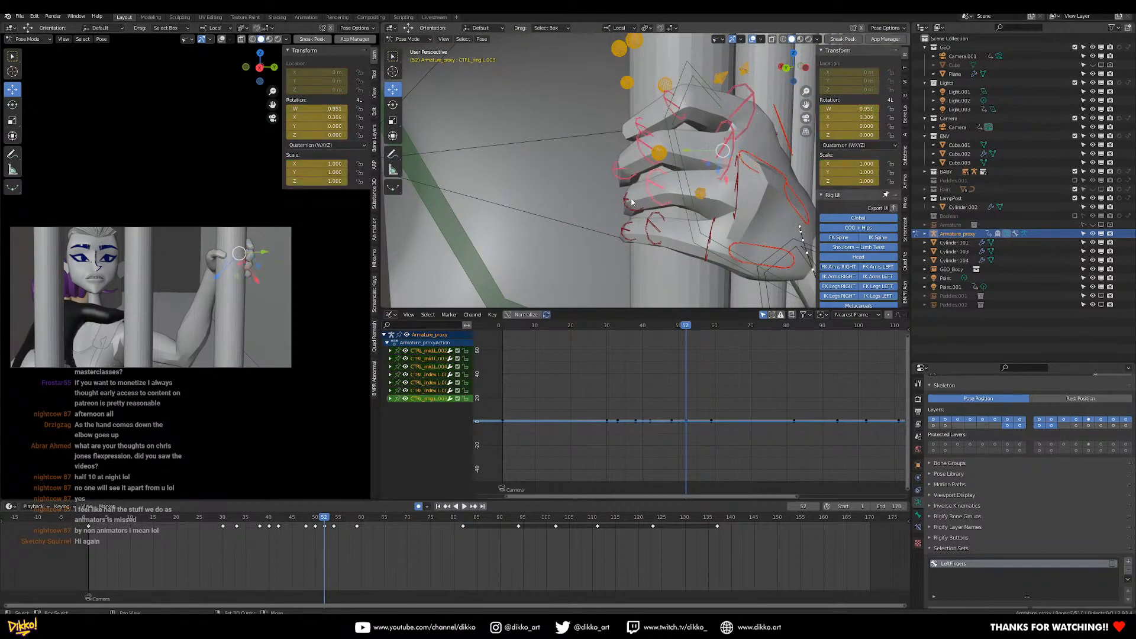
left_click(626, 237, "shift")
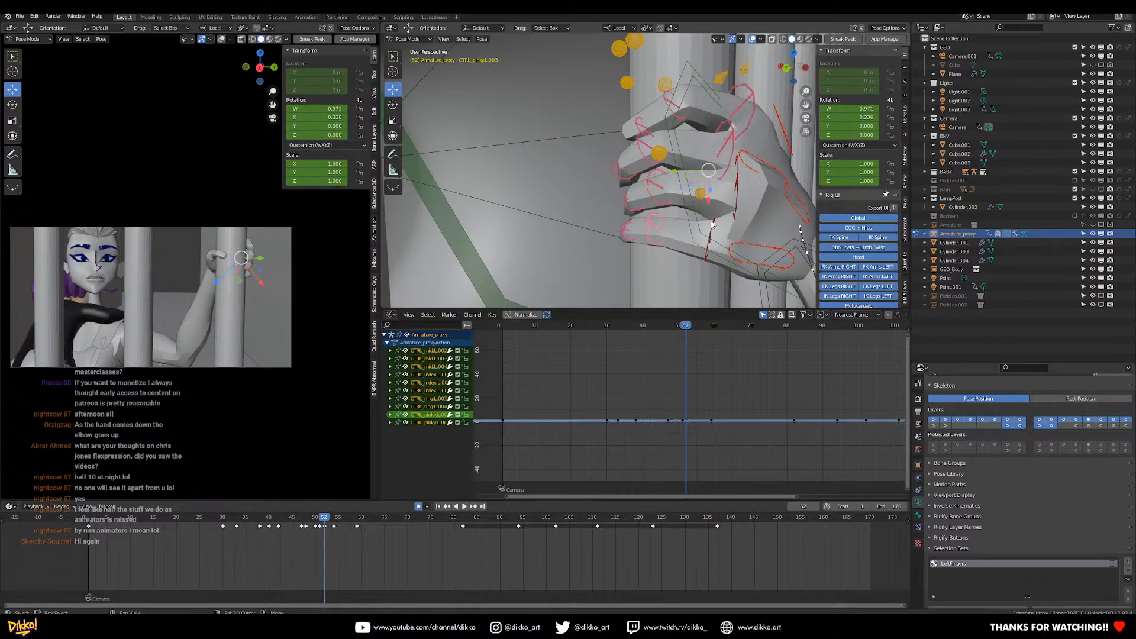
left_click(741, 207, "shift")
left_click(737, 203, "shift")
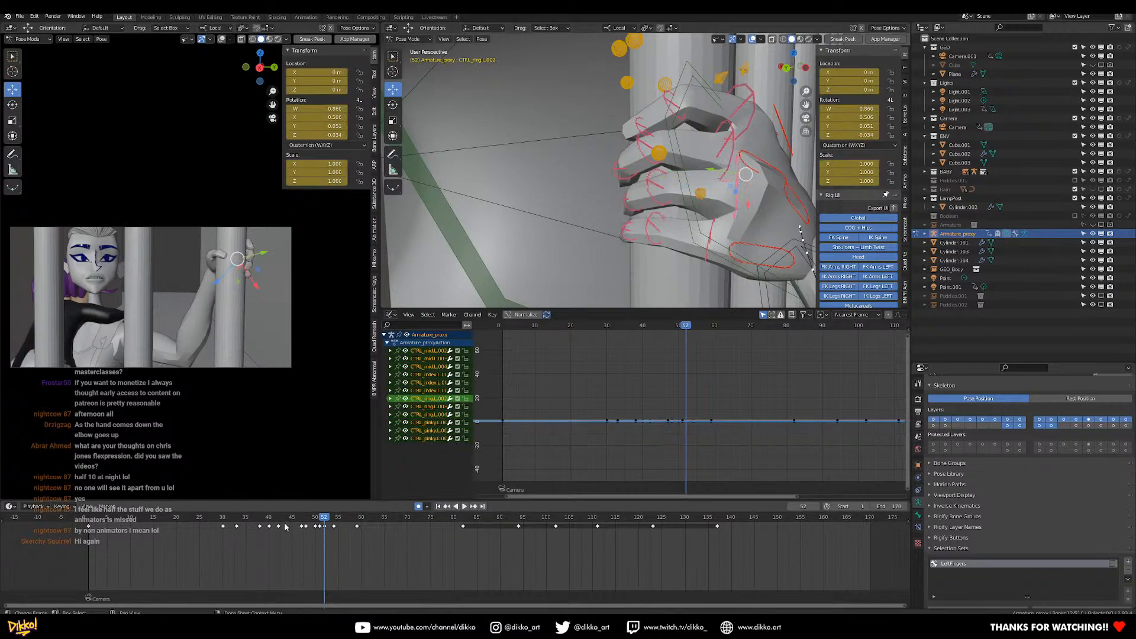
Play and scrub from about frame 30 to frame 55 to review how the fingers close around the bar.
left_click_drag(249, 523, 228, 530)
key("space")
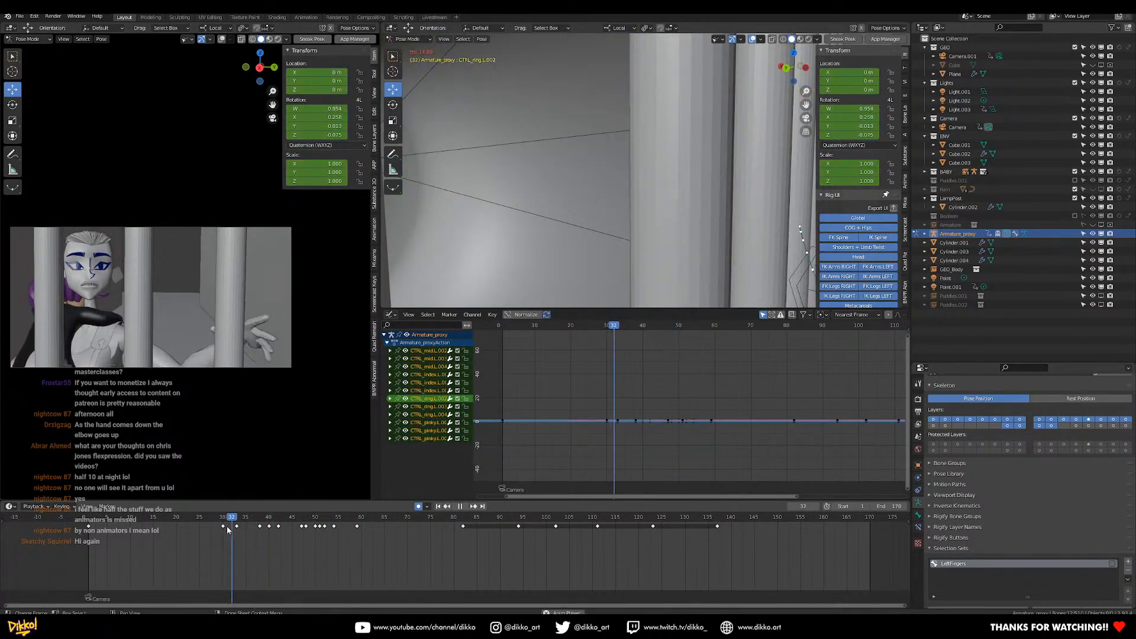
left_click(258, 518)
key("space")
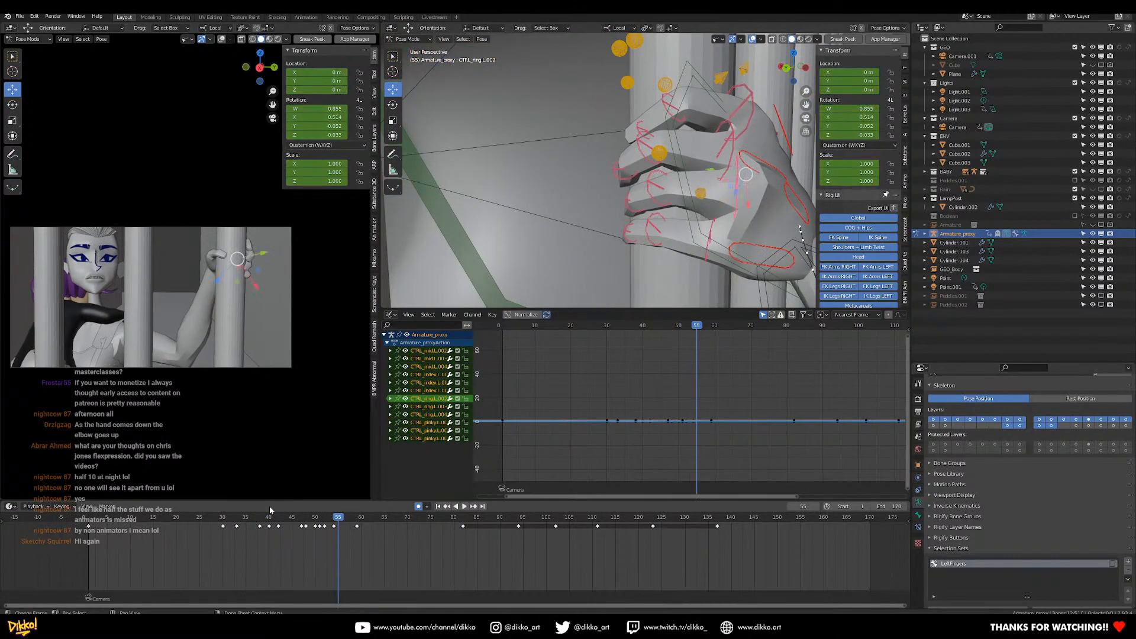
left_click(222, 520)
key("space")
left_click_drag(275, 532, 339, 531)
Examine the selected finger controls' rotation curves around frame 55 in the graph editor.
mouse_move(698, 154)
middle_mouse_down()
mouse_move(763, 106)
mouse_move(685, 148)
middle_mouse_up()
middle_click_drag(685, 148, 698, 221)
middle_click_drag(717, 390, 727, 412, "ctrl")
middle_click_drag(746, 365, 745, 447)
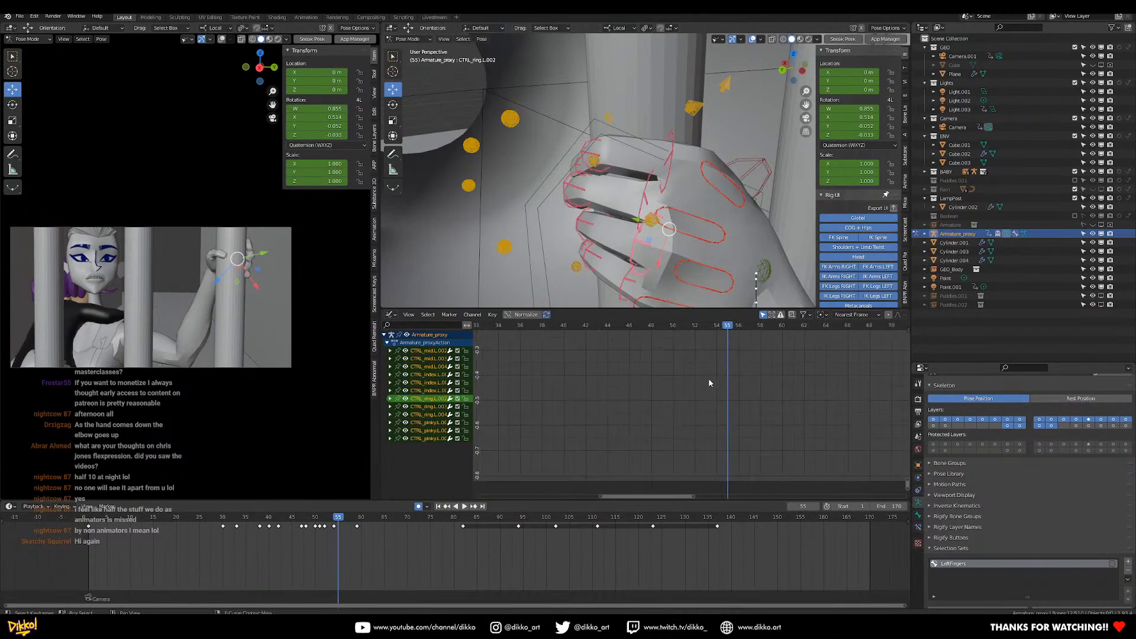
key("Home")
middle_click_drag(614, 442, 626, 403, "ctrl")
middle_click_drag(617, 418, 675, 457)
middle_click_drag(657, 433, 651, 401, "ctrl")
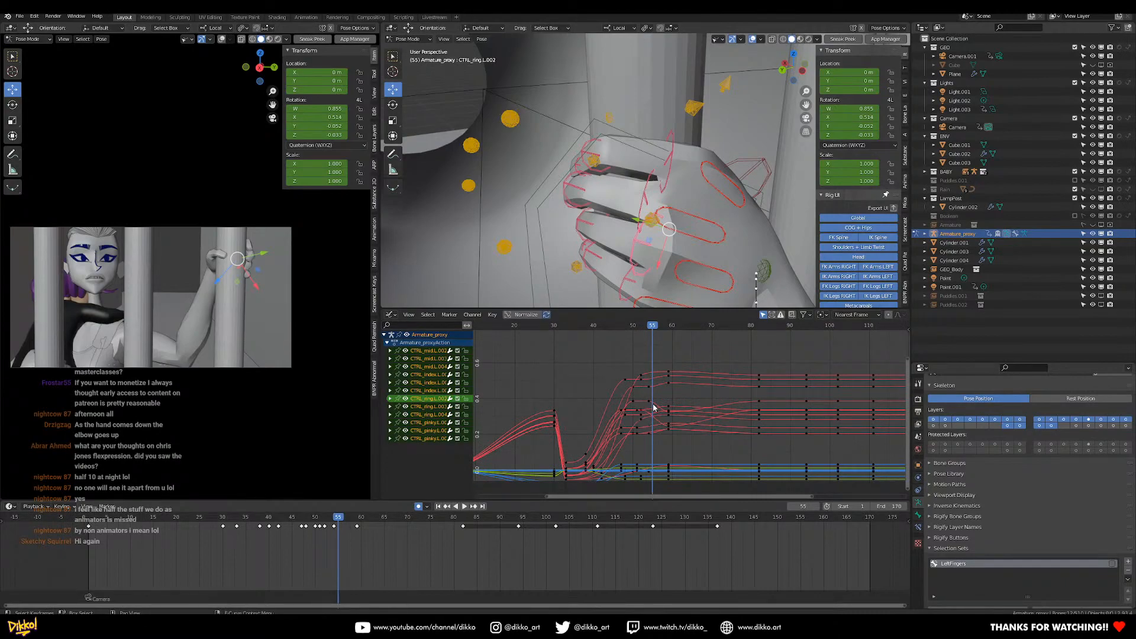
scroll(655, 435, "up", 1)
middle_click_drag(660, 440, 681, 415, "shift")
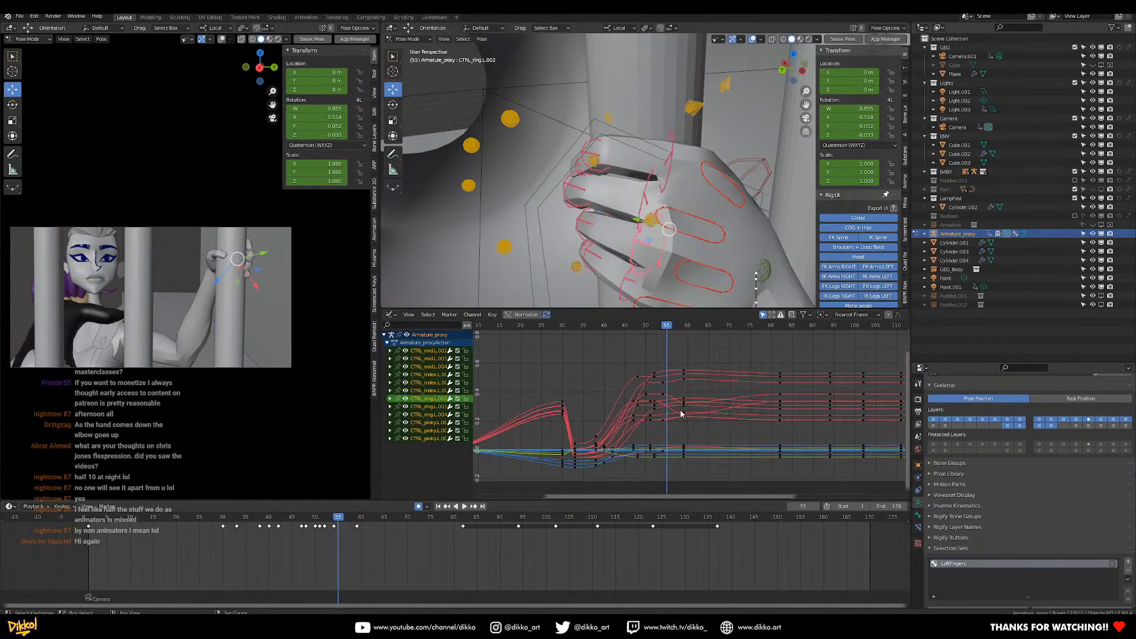
Isolate the index finger controls and inspect their curves for extra keyframes.
middle_click_drag(676, 174, 637, 155)
left_click(679, 148)
left_click(675, 145)
left_click(576, 179, "shift")
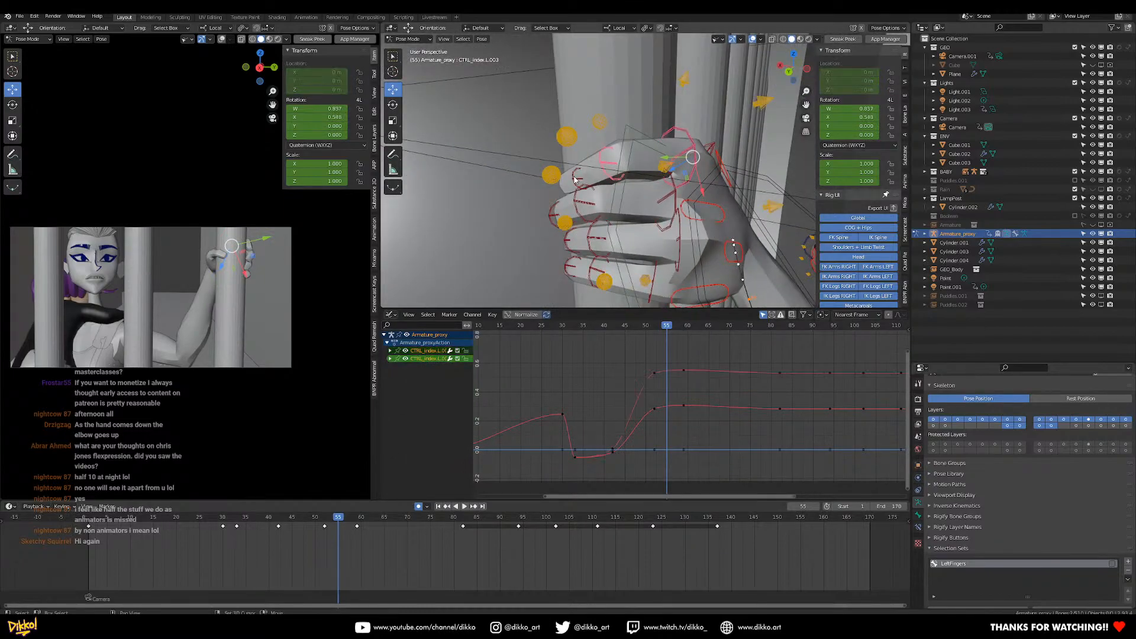
middle_click_drag(626, 178, 661, 456)
middle_click_drag(634, 284, 668, 129)
Delete the extra keyframes of the three middle finger controls at frame 54.
left_click(669, 130)
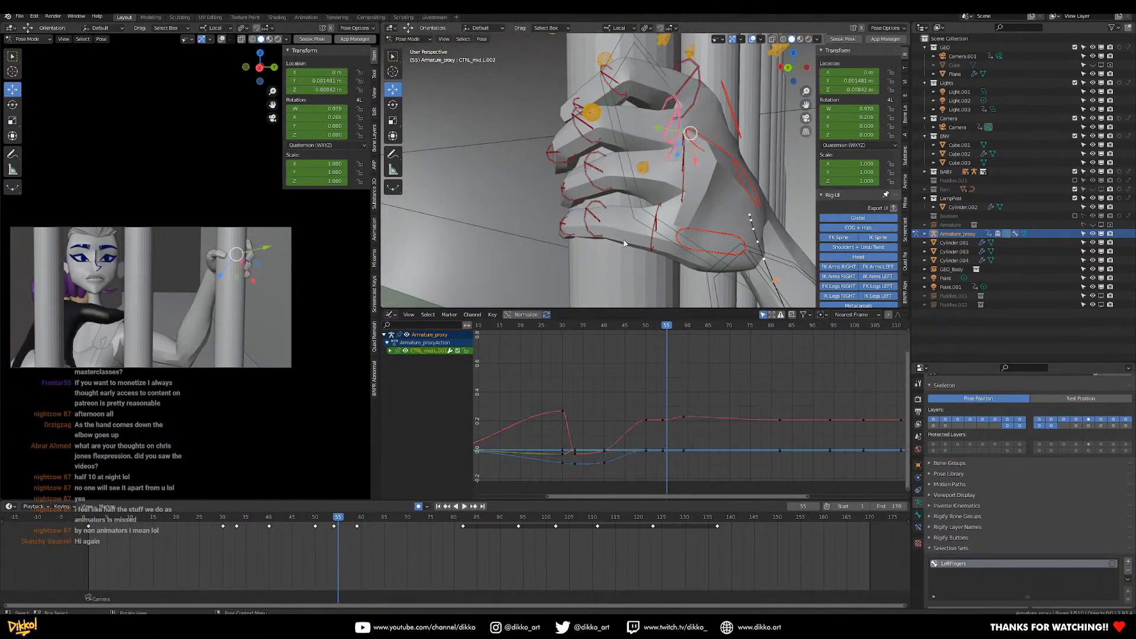
left_click(560, 153, "shift")
left_click(551, 155, "shift")
left_click_drag(656, 361, 661, 422)
left_click_drag(670, 474, 670, 474)
key("x")
left_click(670, 472)
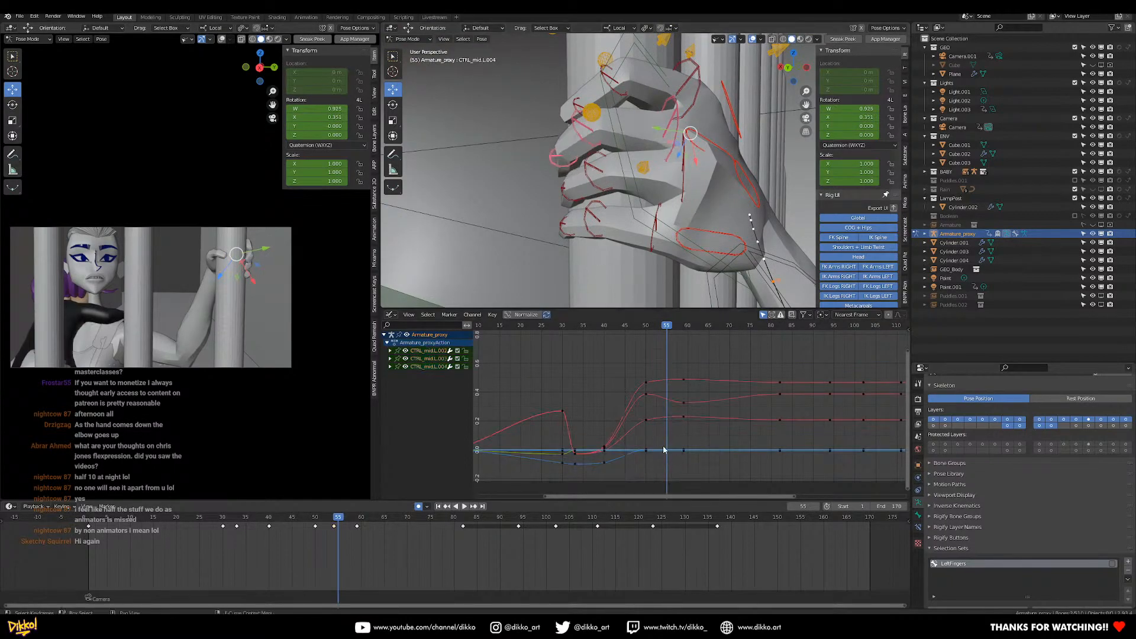
Delete the extra keyframes of the three ring finger controls at frame 52.
left_click(604, 196)
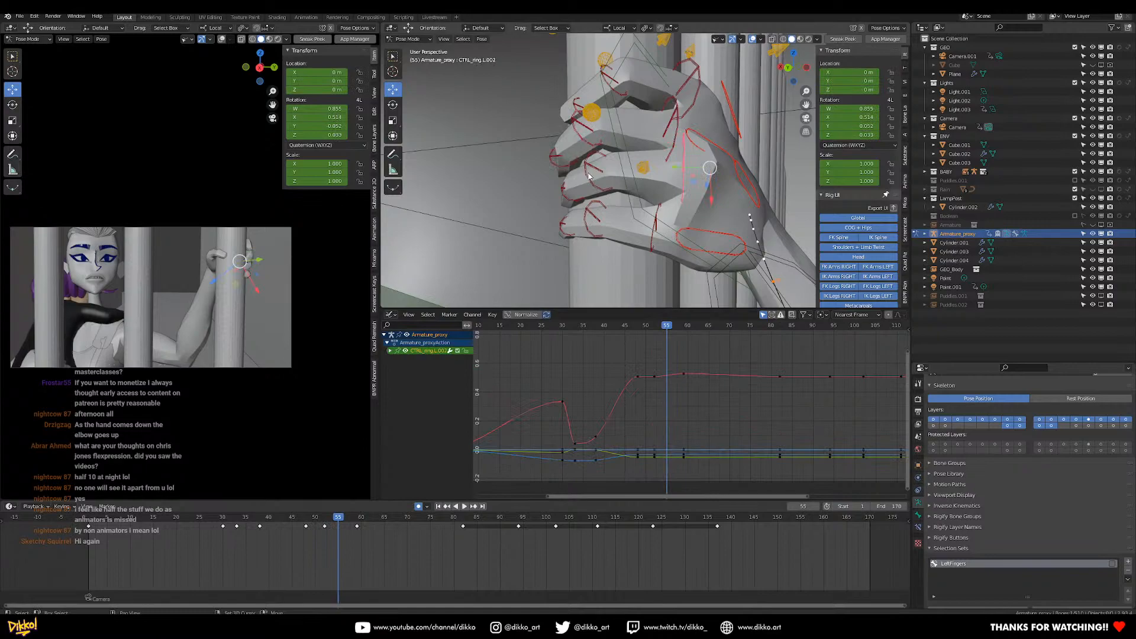
left_click(589, 176, "shift")
left_click_drag(644, 355, 655, 369)
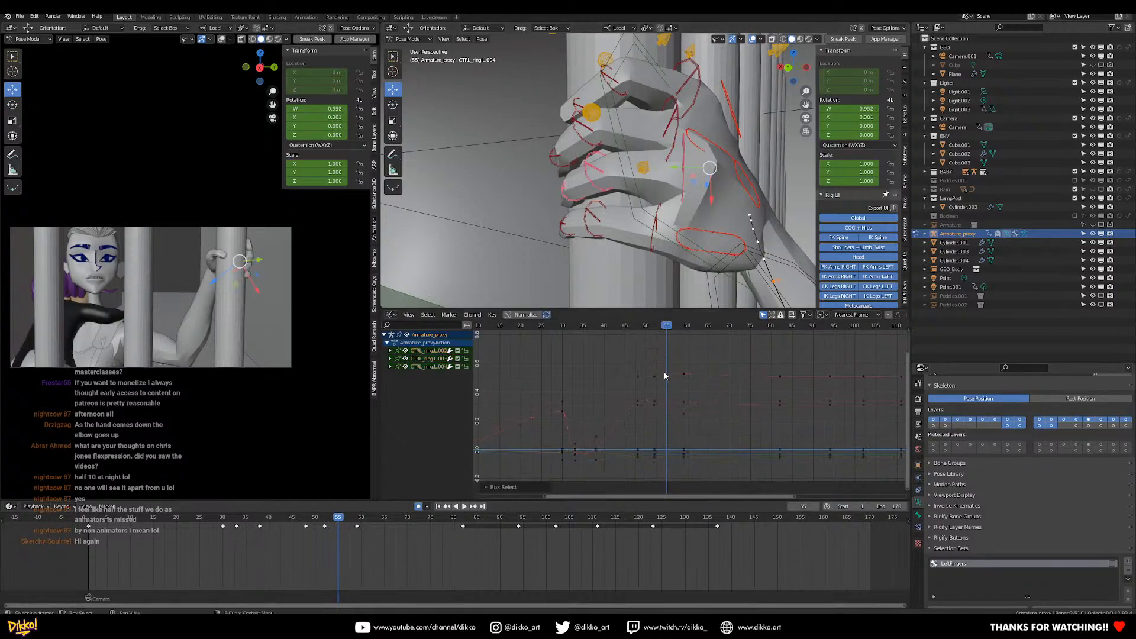
left_click_drag(668, 474, 668, 473)
key("x")
left_click(667, 471)
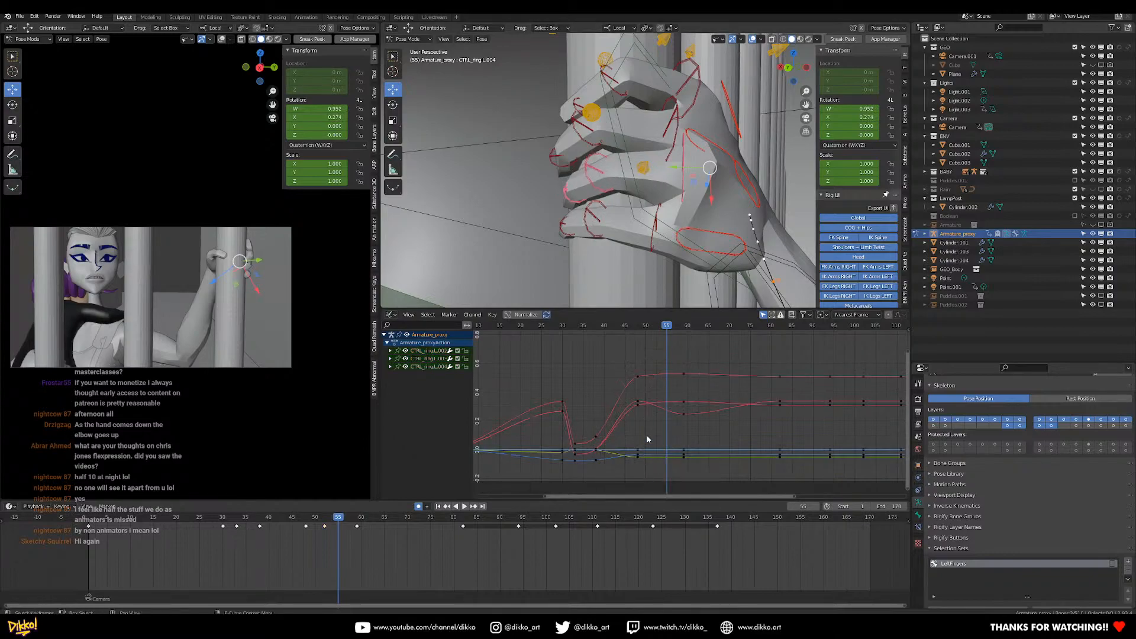
key("x")
left_click(672, 408)
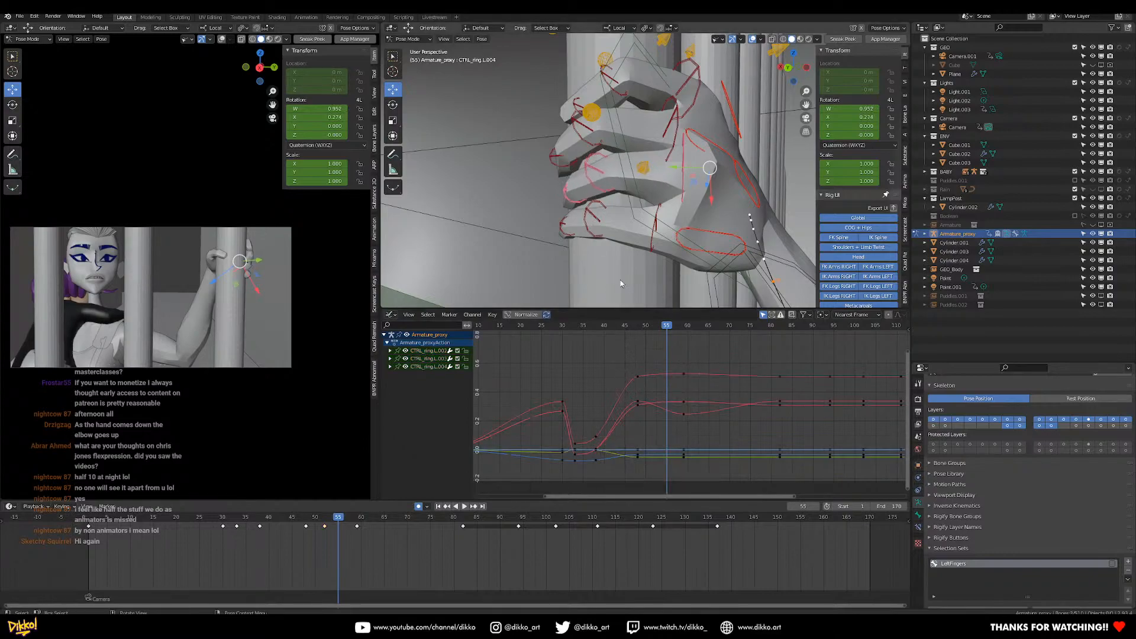
Delete the extra keyframes of the three pinky finger controls at frame 51.
left_click(603, 226)
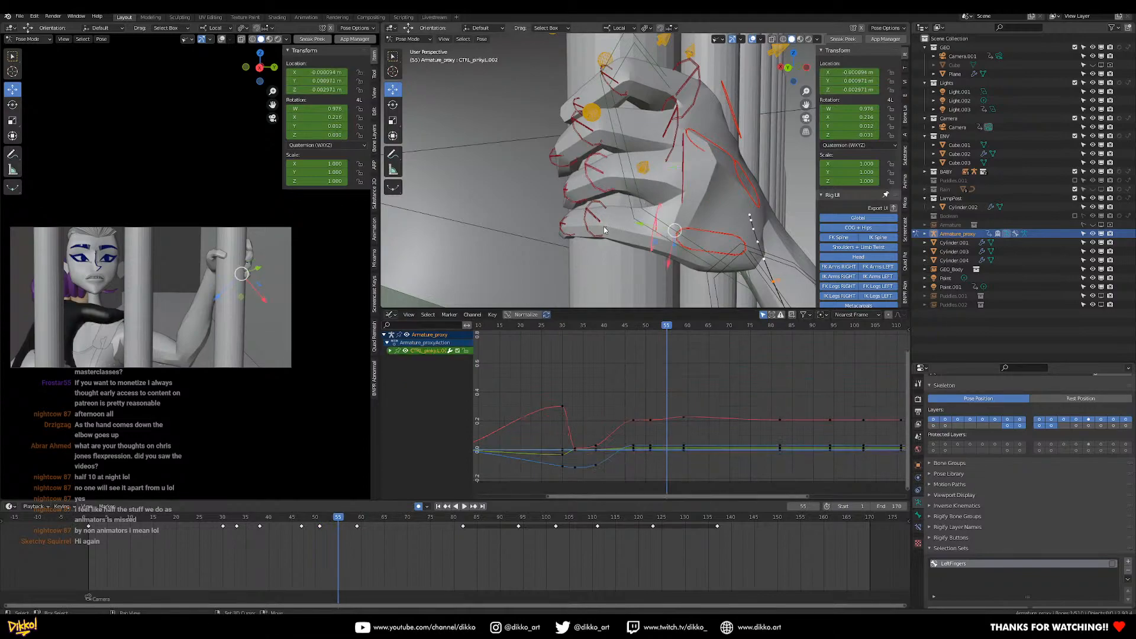
left_click(592, 222, "shift")
left_click(565, 227, "shift")
left_click_drag(641, 383, 665, 468)
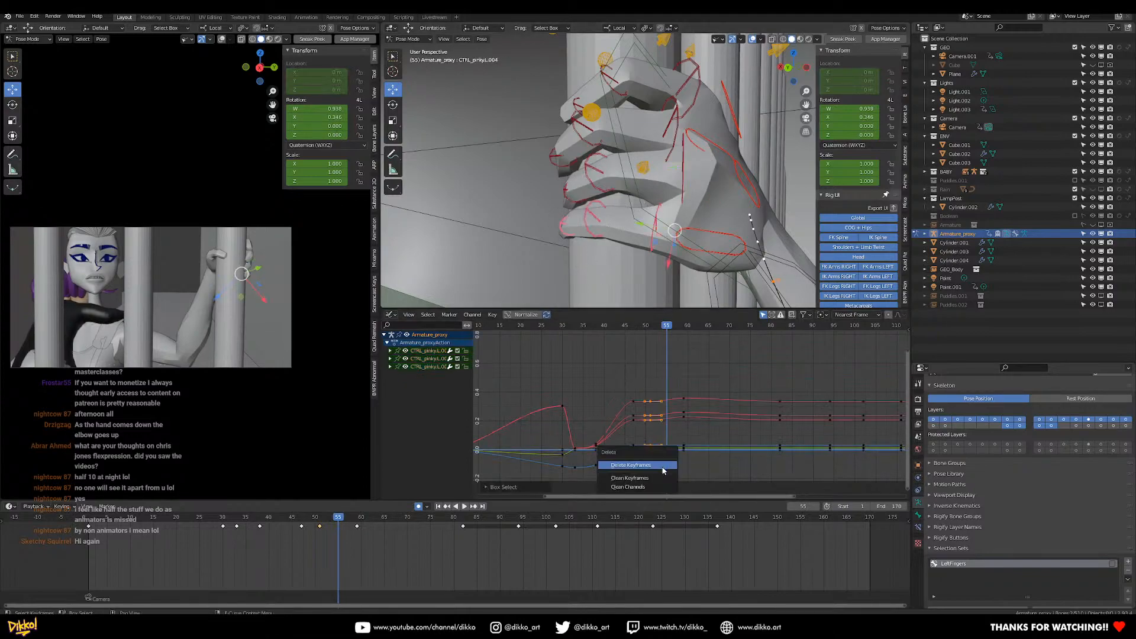
left_click(634, 437)
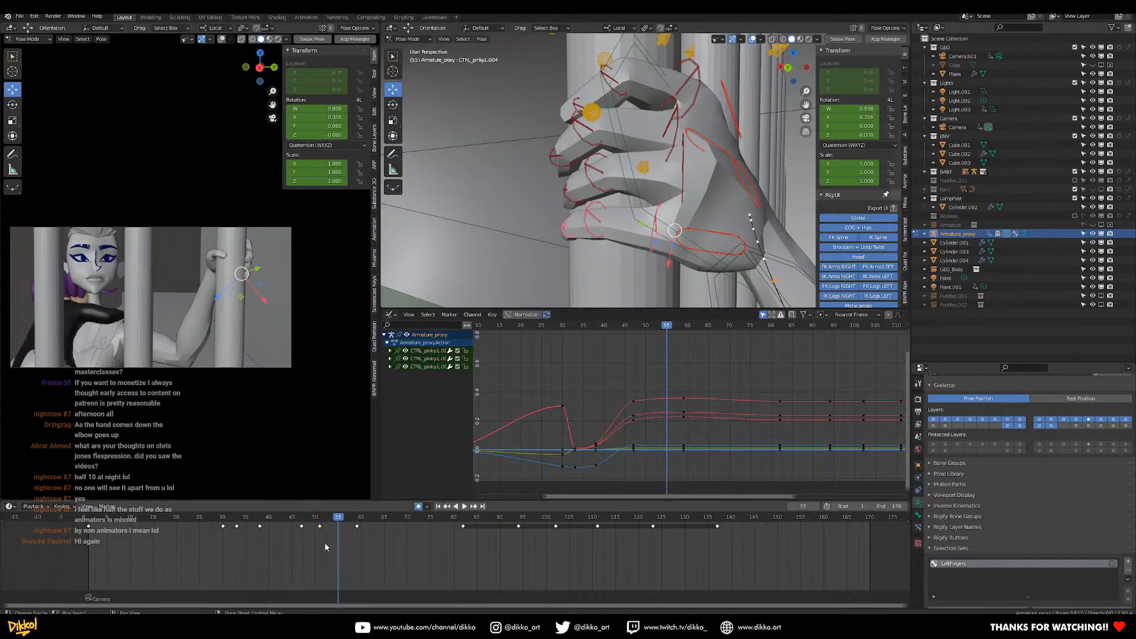
Play and scrub the animation from about frame 27 to frame 69 to review the hand grabbing and sliding down the bar.
key("space")
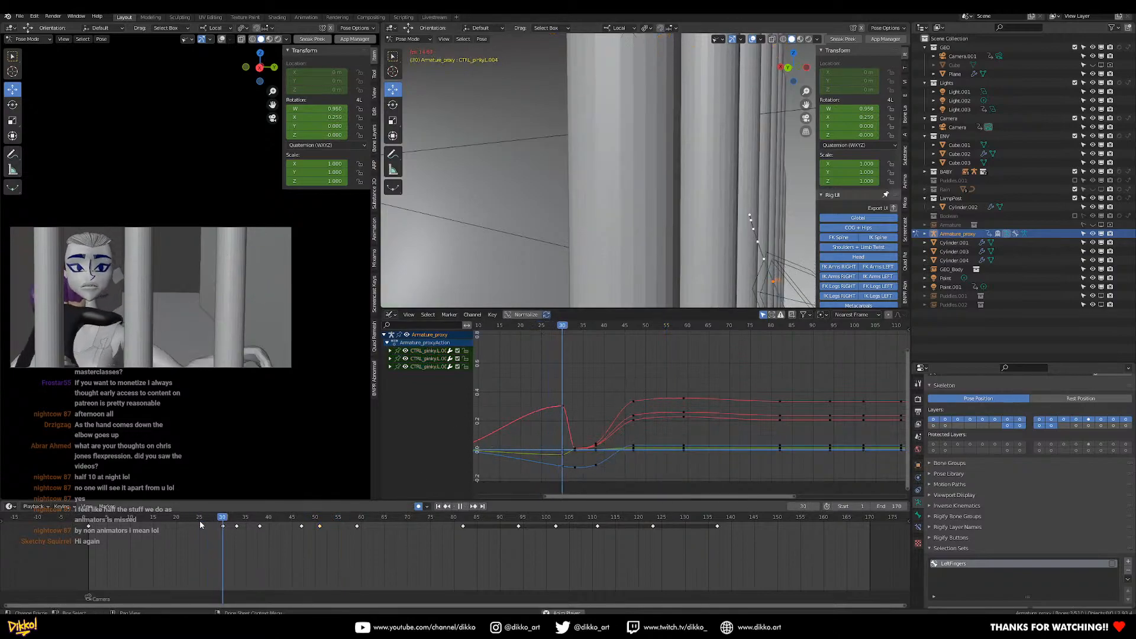
key("space")
left_click_drag(216, 517, 320, 504)
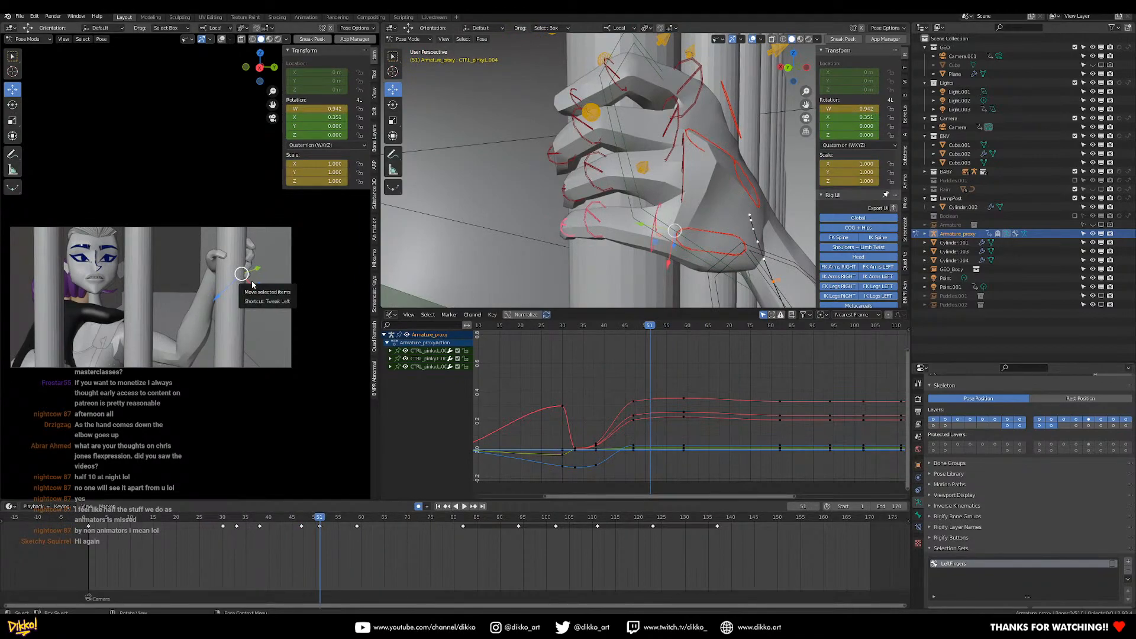
left_click_drag(200, 521, 205, 524)
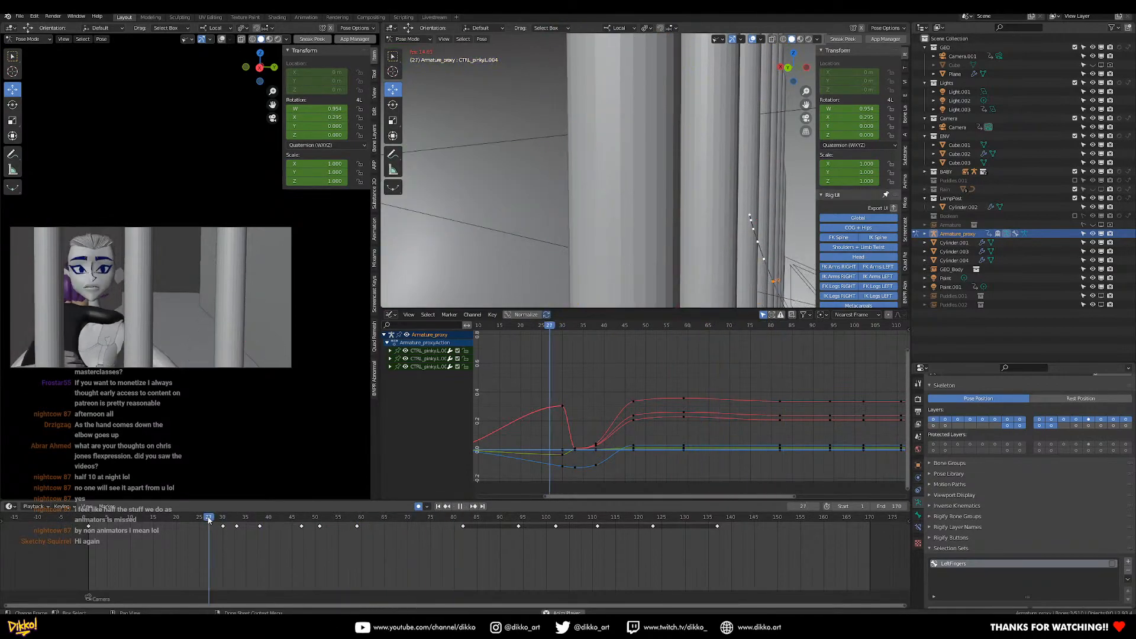
key("space")
left_click(236, 520)
left_click_drag(247, 520, 333, 512)
key("ctrl+shift+space")
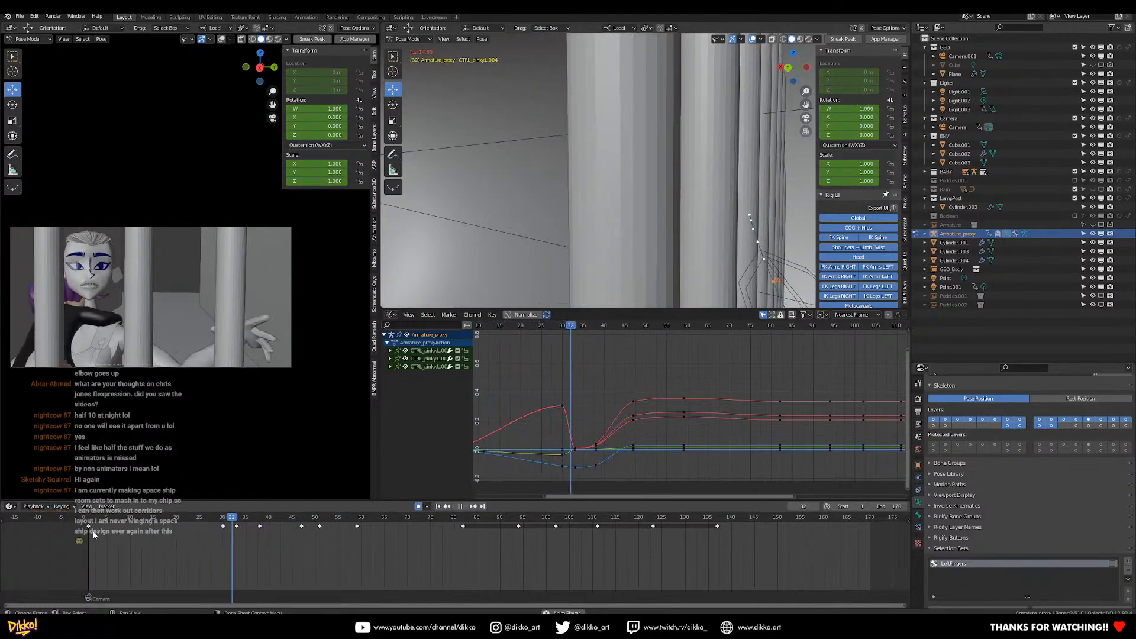
key("space")
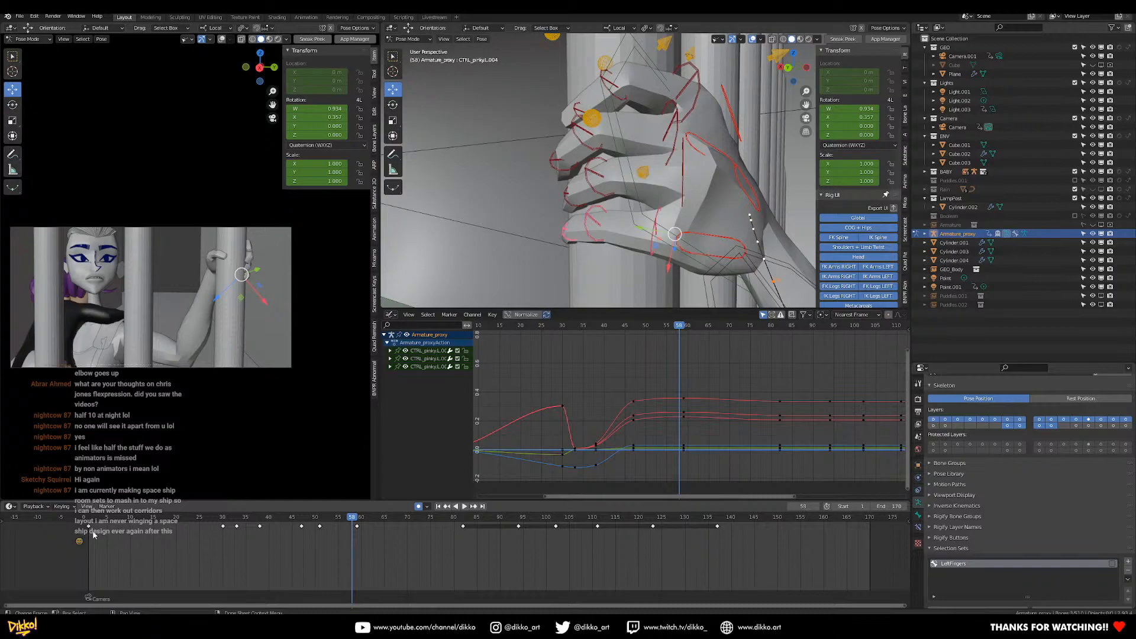
key("space")
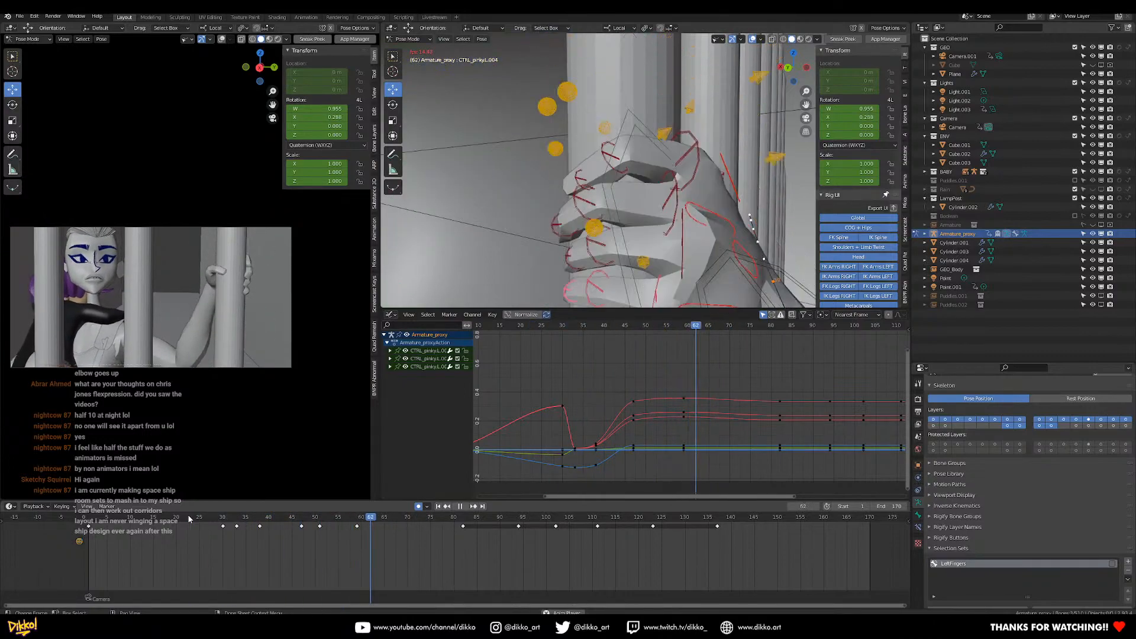
key("space")
left_click_drag(233, 518, 405, 542)
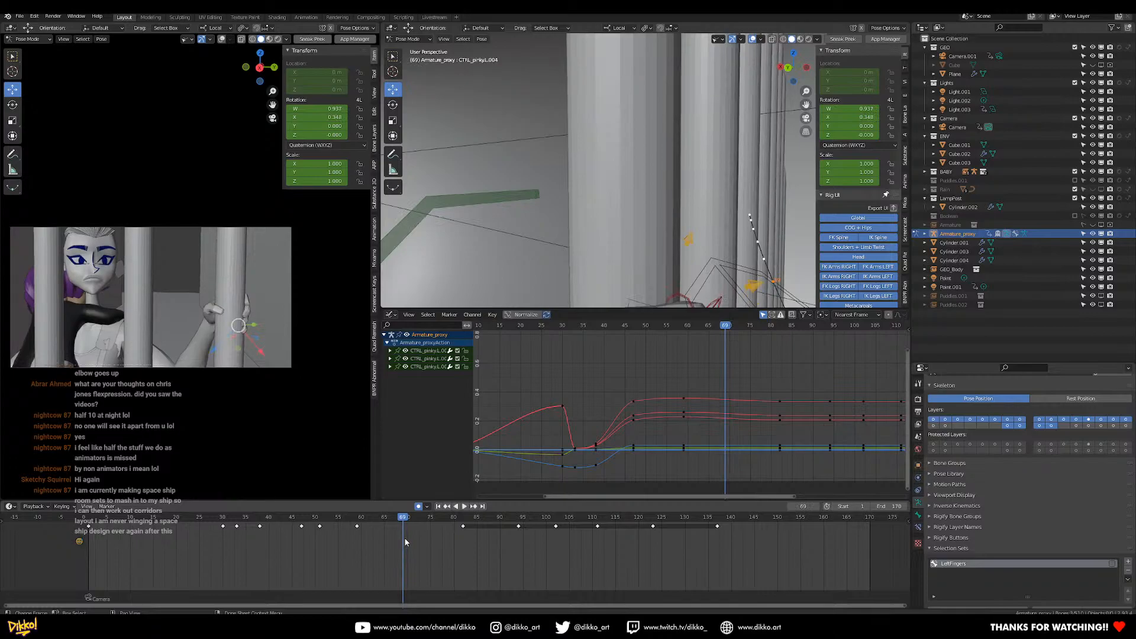
Try rotating and keying the left thumb's base and middle controls at frame 69 to tilt the thumb against the bar.
middle_click_drag(638, 195, 688, 56, "shift")
middle_click_drag(628, 128, 720, 118)
scroll(681, 154, "up", 3)
middle_click_drag(657, 165, 588, 229)
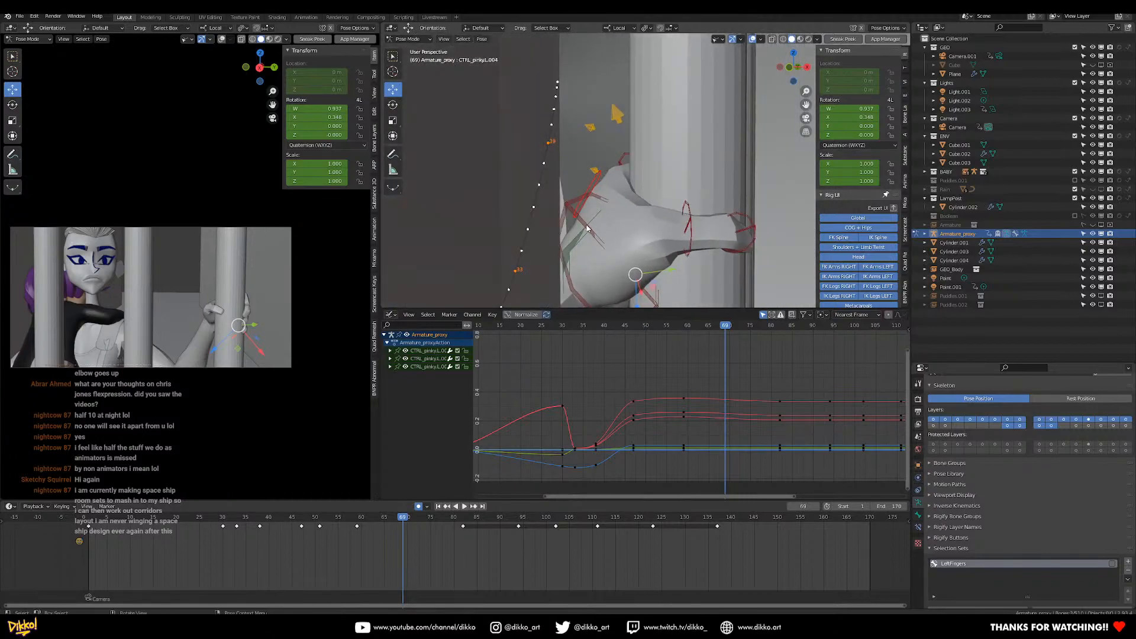
left_click(587, 228)
key("r")
left_click(748, 188)
key("i")
middle_click_drag(749, 191, 688, 212)
key("r")
left_click(728, 221)
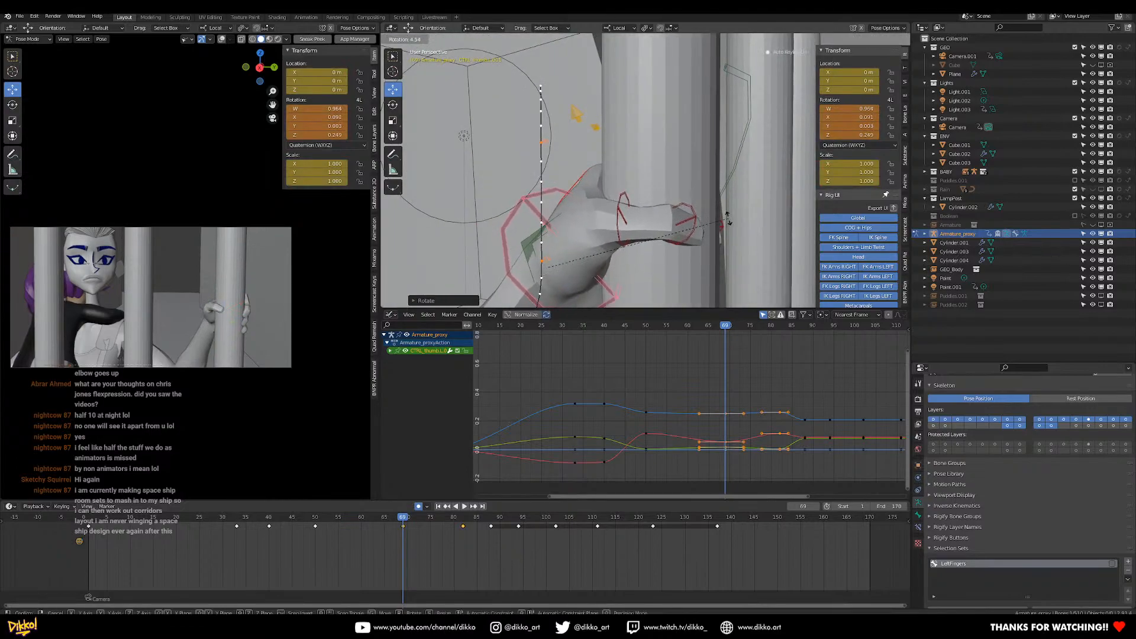
key("i")
key("r")
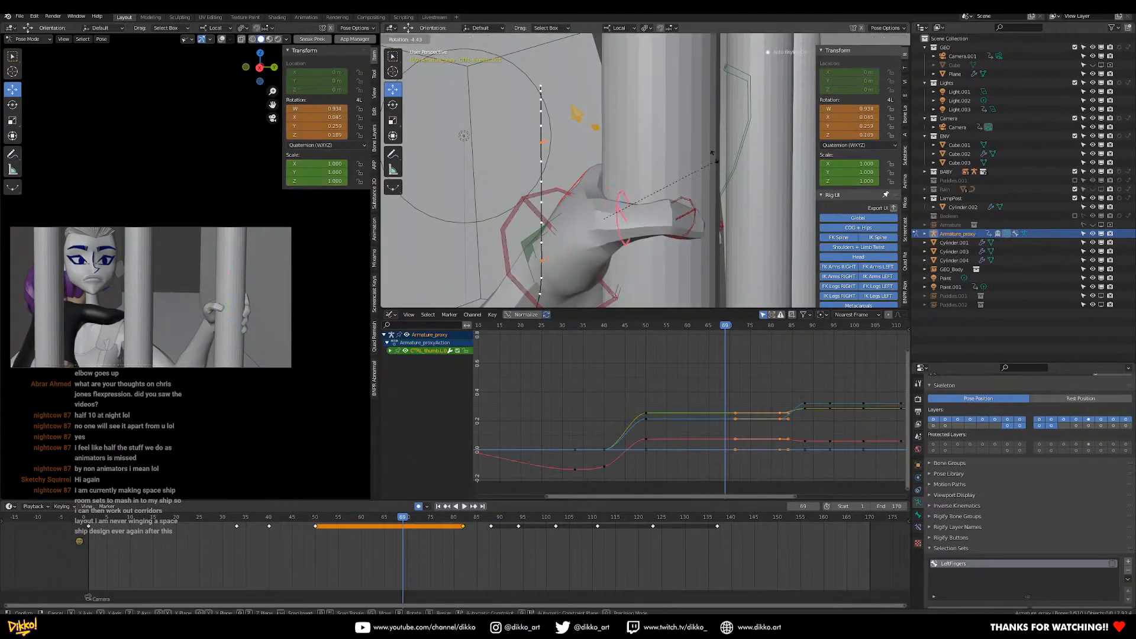
left_click(719, 118)
key("i")
Try bending the left thumb's tip control around its local X axis at frame 69 and tilting it to match the slide.
middle_click_drag(653, 168, 654, 198)
key("alt+i")
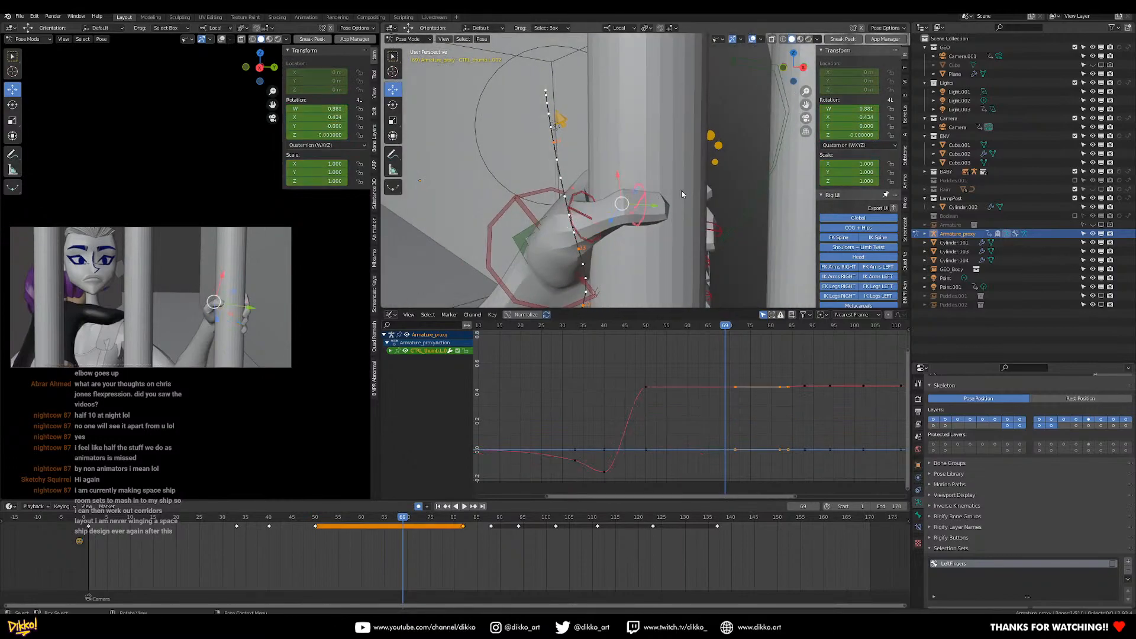
key("r")
key("x")
key("x")
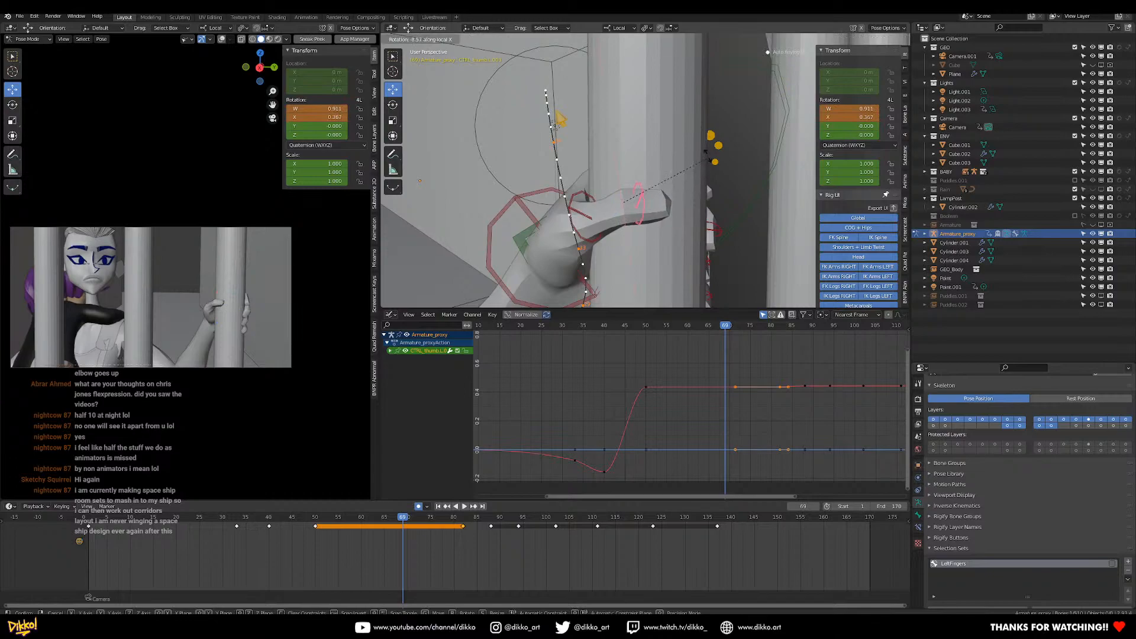
key("x")
left_click(715, 162)
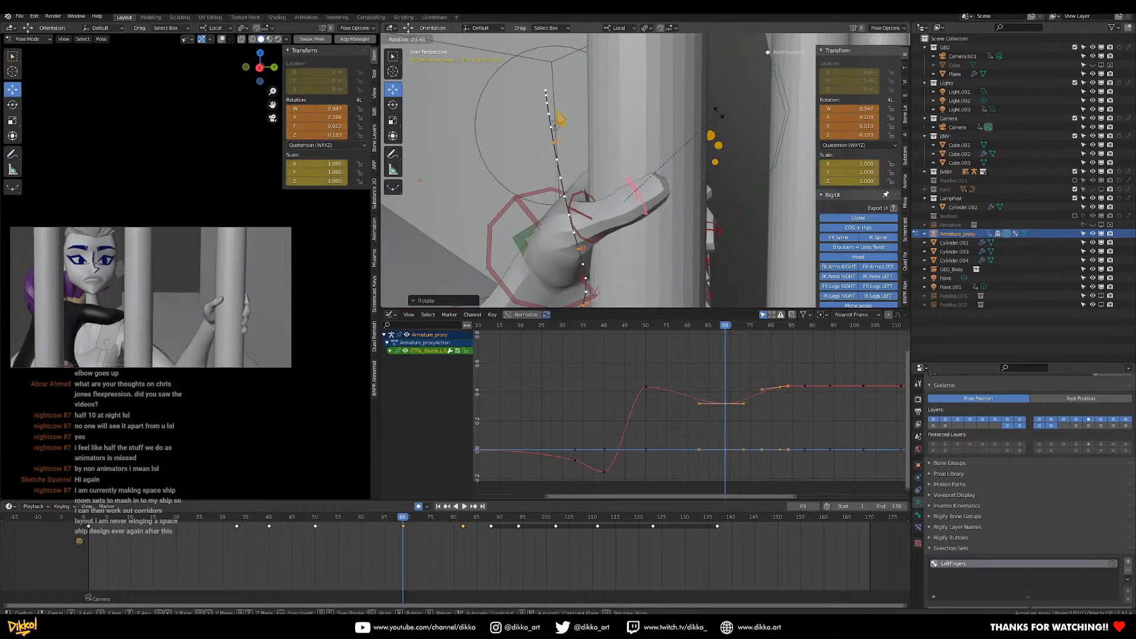
left_click(718, 90)
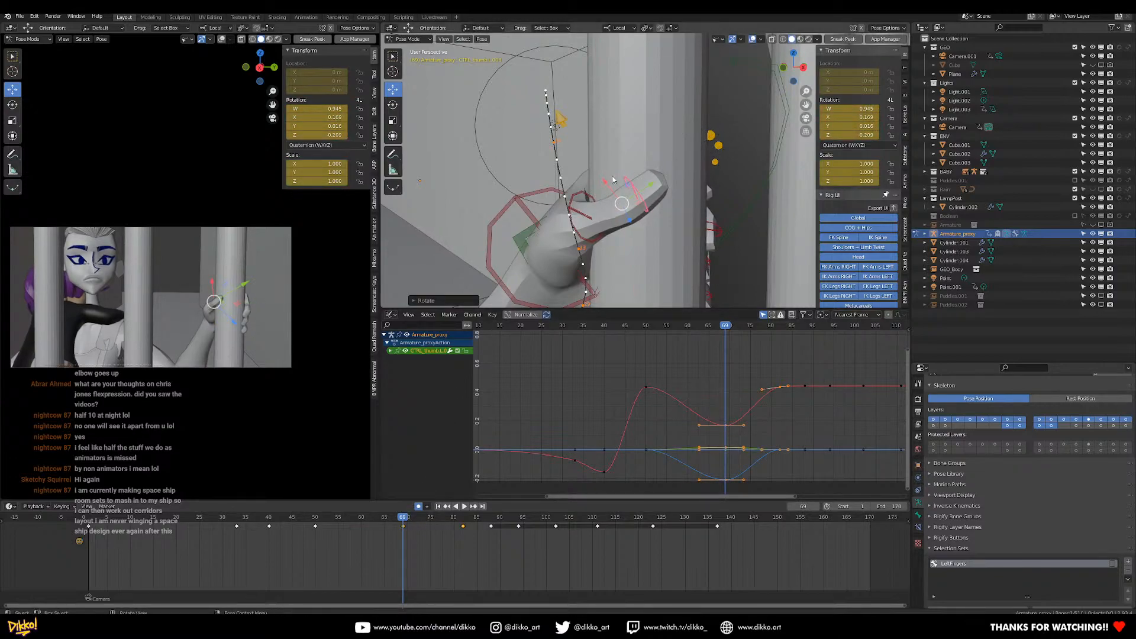
middle_click_drag(717, 113, 706, 217)
key("r")
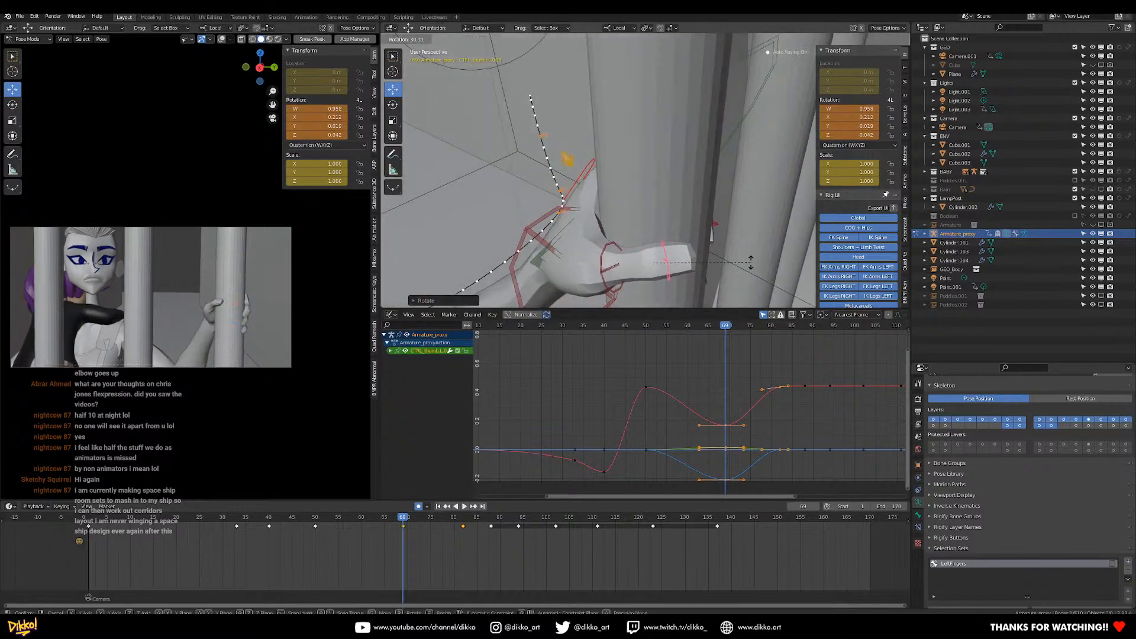
left_click(754, 265)
left_click_drag(309, 521, 353, 523)
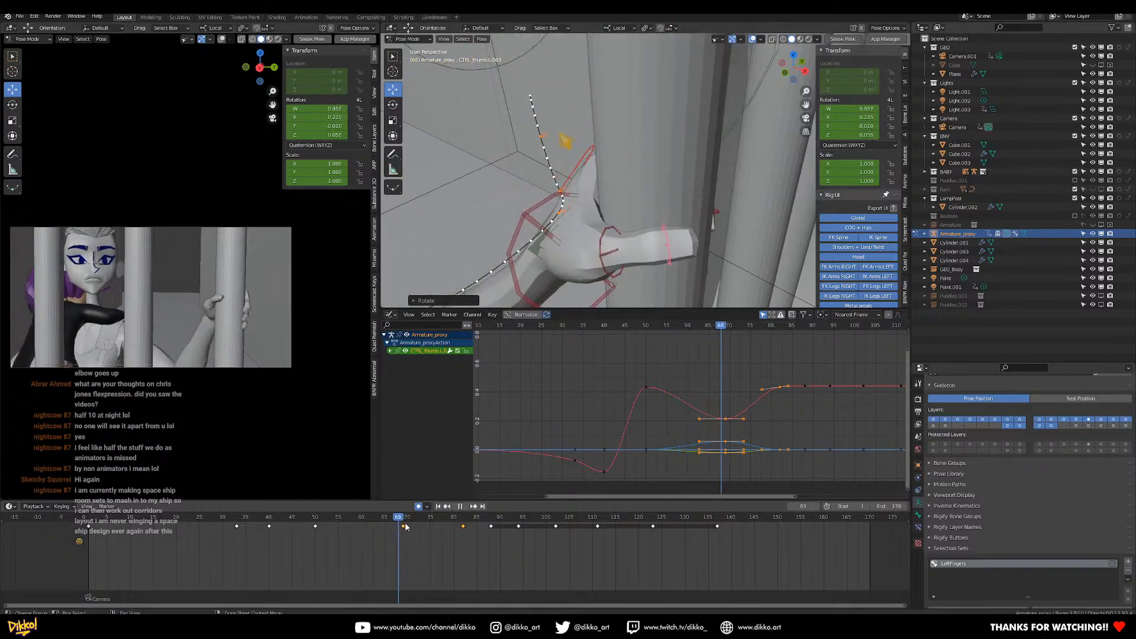
left_click_drag(457, 514, 458, 514)
Delete the keyframes of the three left thumb controls at frame 69.
middle_click_drag(609, 224, 577, 155, "shift")
left_click(584, 220)
left_click(583, 221)
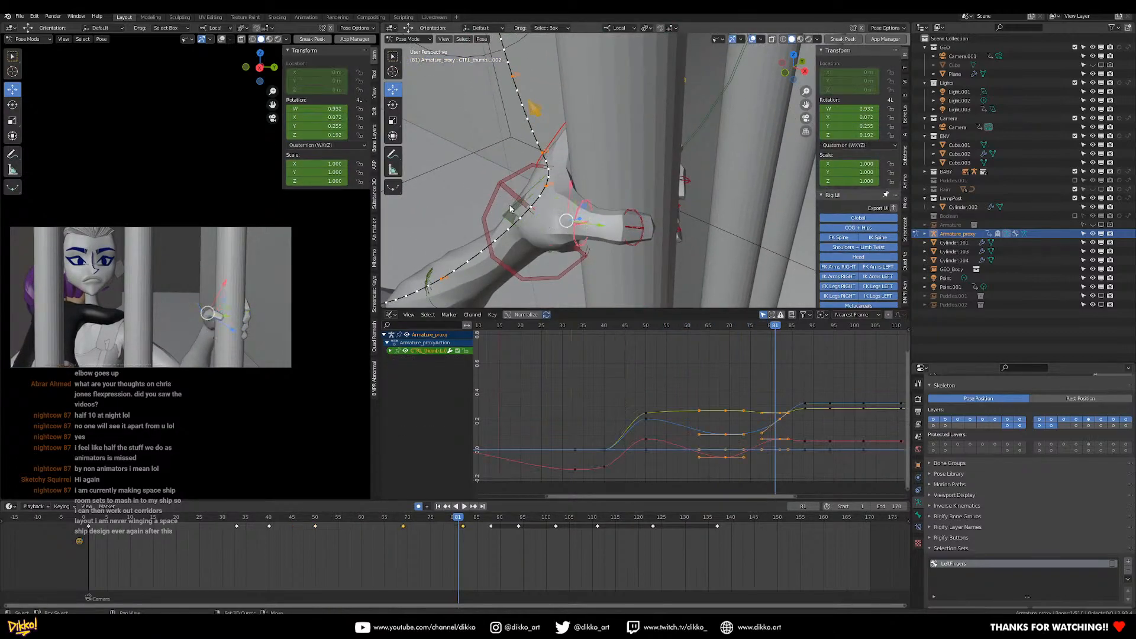
left_click(634, 213, "shift")
left_click(623, 246, "shift")
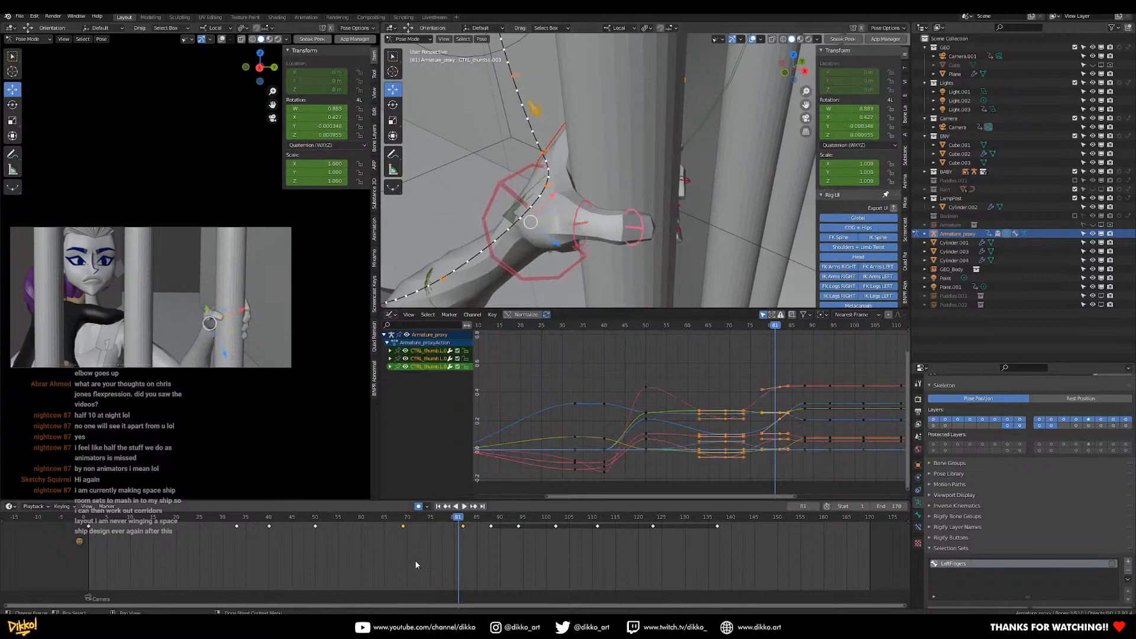
key("x")
left_click(392, 533)
Insert a rotation keyframe for the three left thumb controls at frame 61.
left_click_drag(310, 523, 368, 531)
right_click(623, 137)
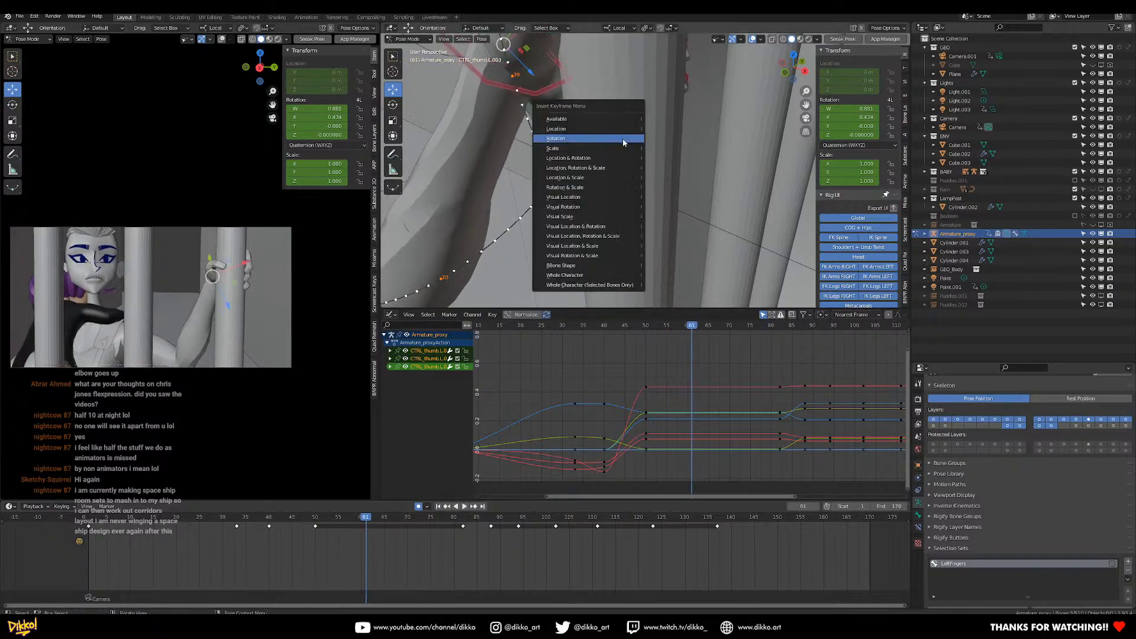
left_click(623, 137)
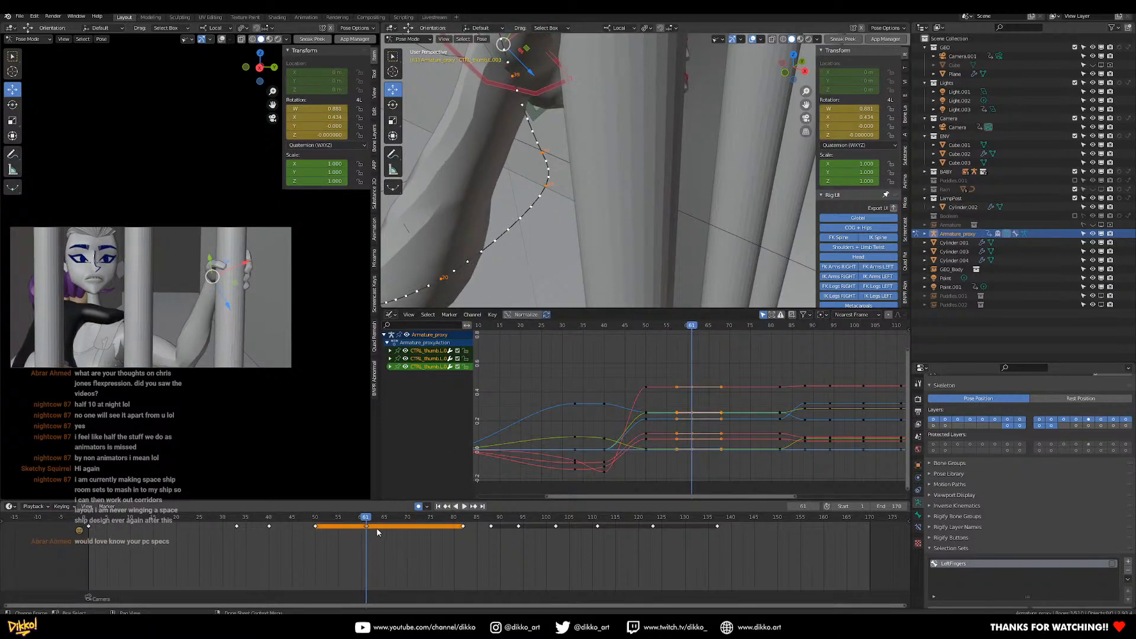
Rotate the left thumb's base and middle controls at frame 70 so the thumb angles upward along the bar.
left_click_drag(374, 521, 406, 528)
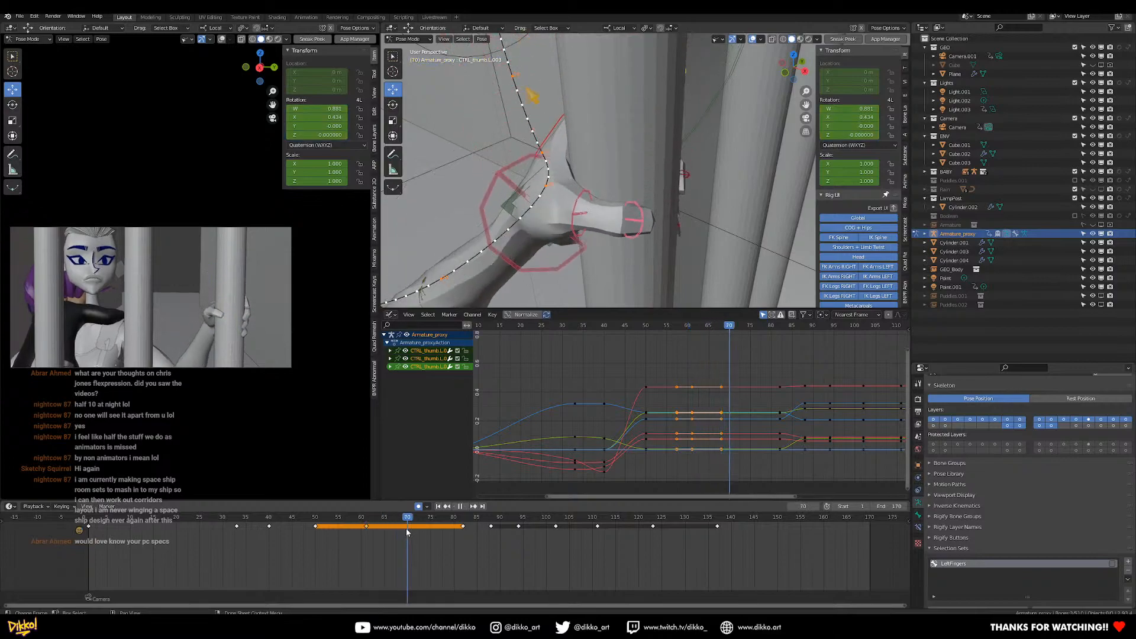
middle_click_drag(605, 201, 625, 188)
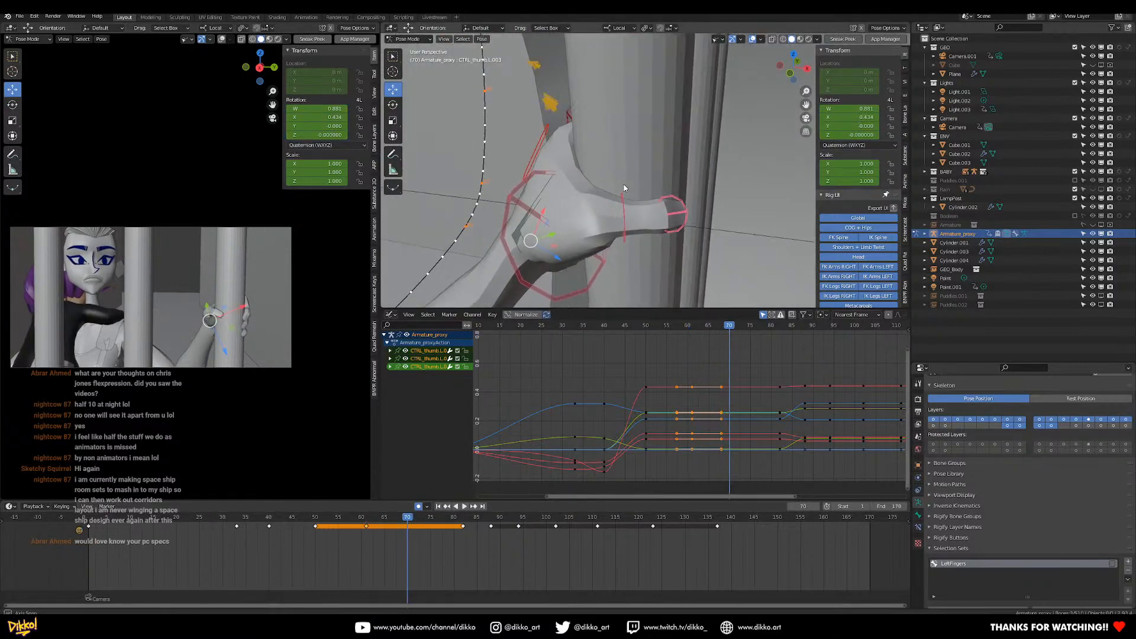
left_click(559, 212)
key("r")
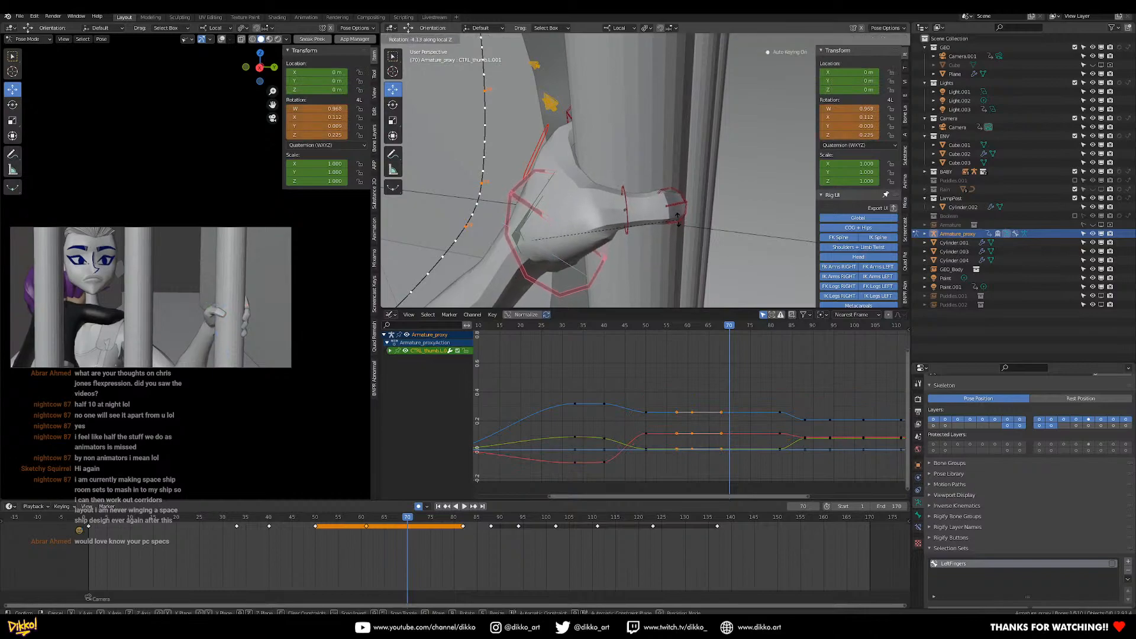
left_click(678, 225)
key("r")
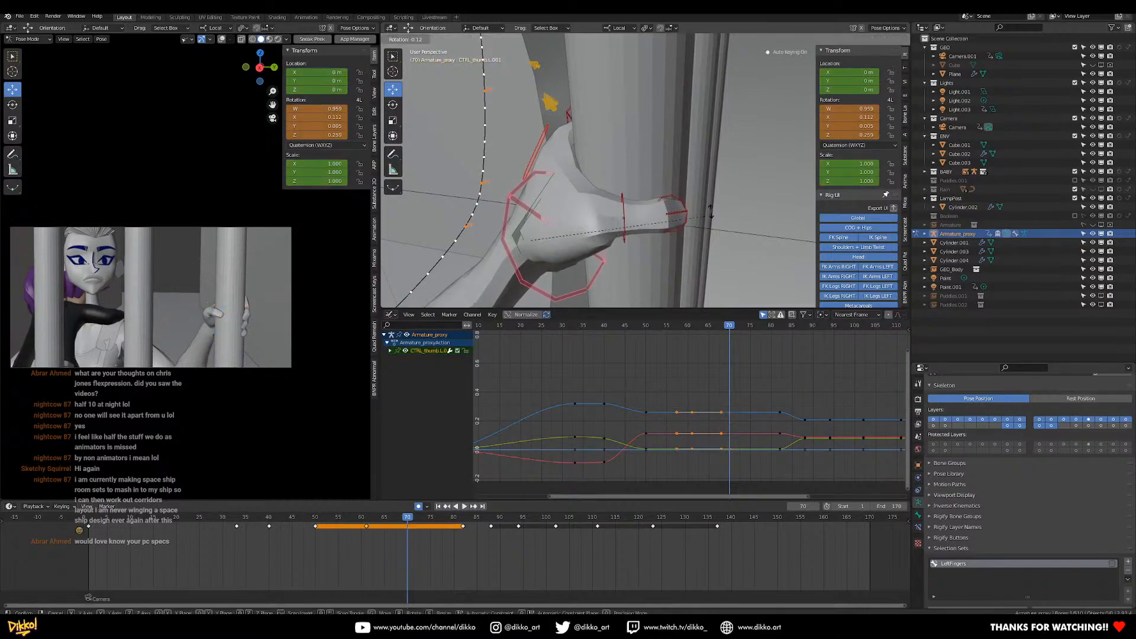
left_click(666, 204)
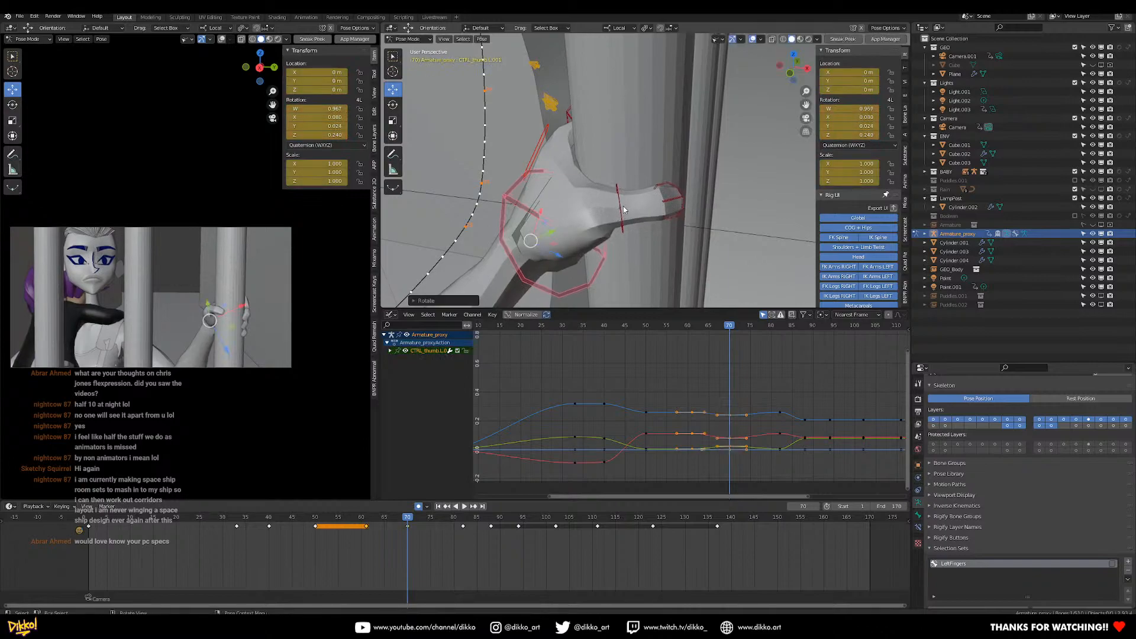
key("ctrl+z")
key("r")
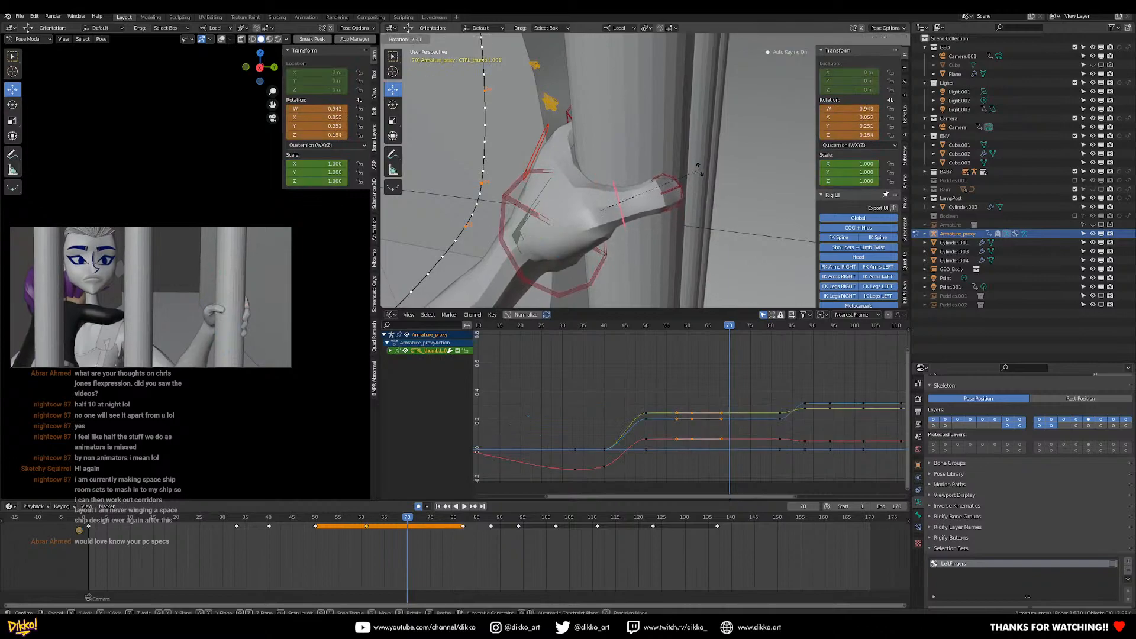
left_click(699, 169)
middle_click_drag(687, 162, 644, 140)
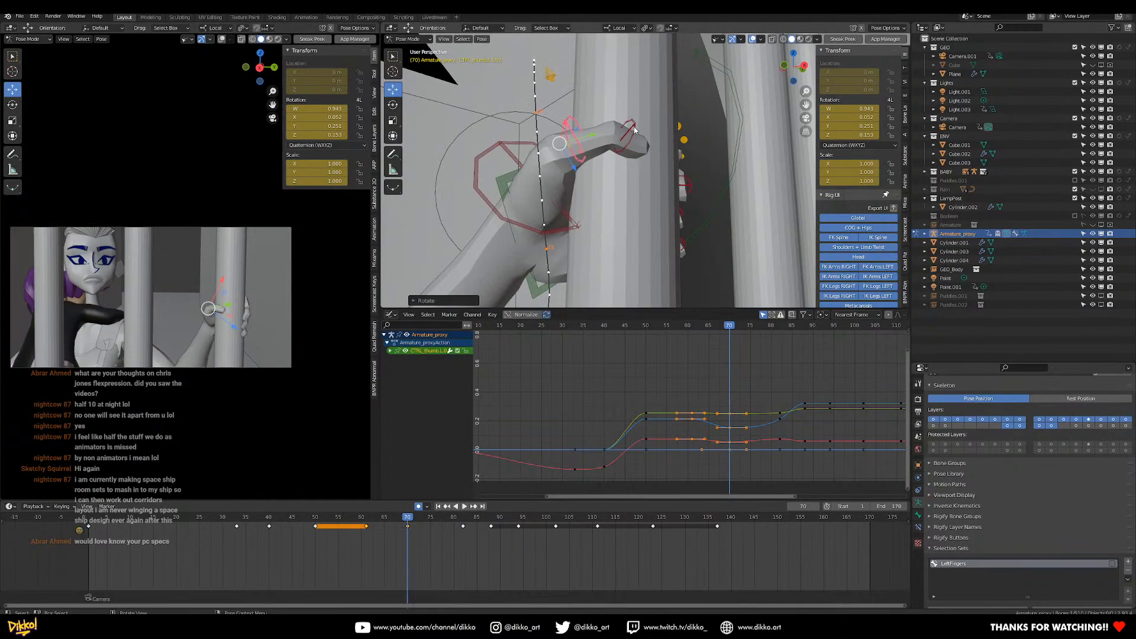
Straighten the left thumb's tip control around its local X axis at frame 70 and tilt it upward.
key("ctrl+z")
key("r")
key("x")
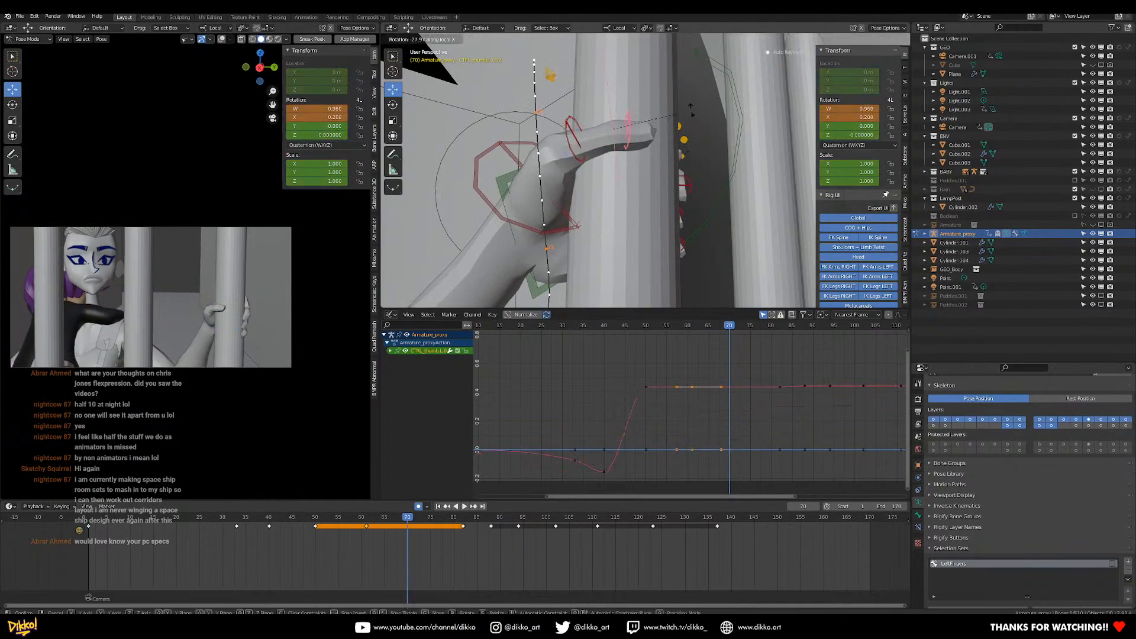
left_click(693, 113)
middle_click_drag(693, 114, 705, 168)
key("r")
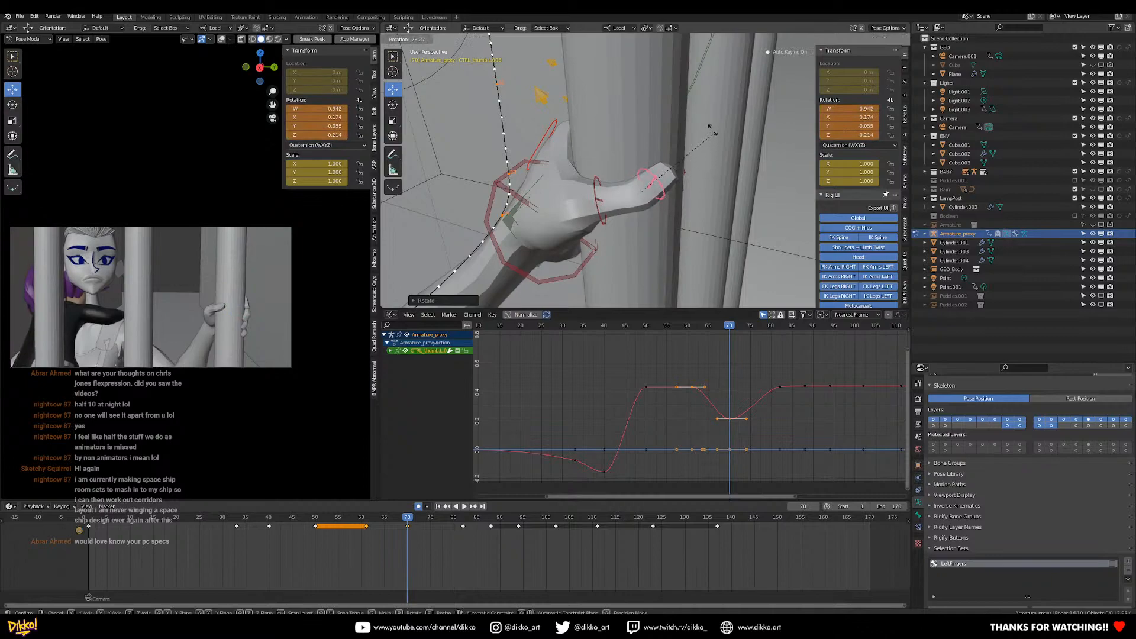
left_click(709, 107)
Refine the left thumb tip's orientation at frame 70 with trackball and view-based rotation, checking it against the bar from the front.
middle_click_drag(628, 191, 521, 193)
scroll(208, 318, "up", 4)
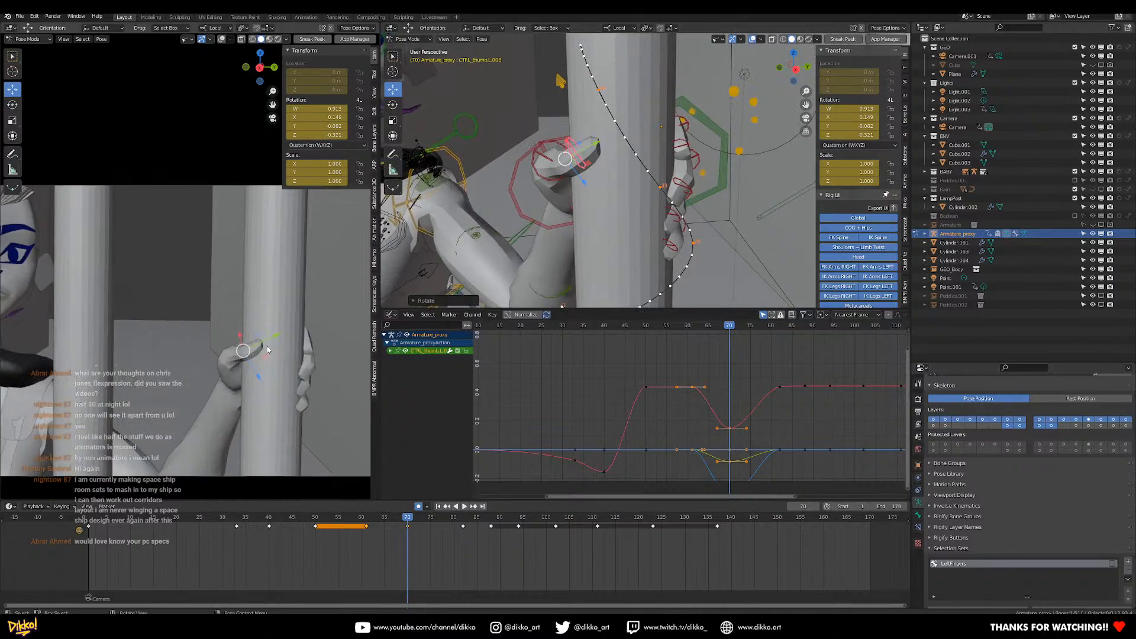
key("r")
key("r")
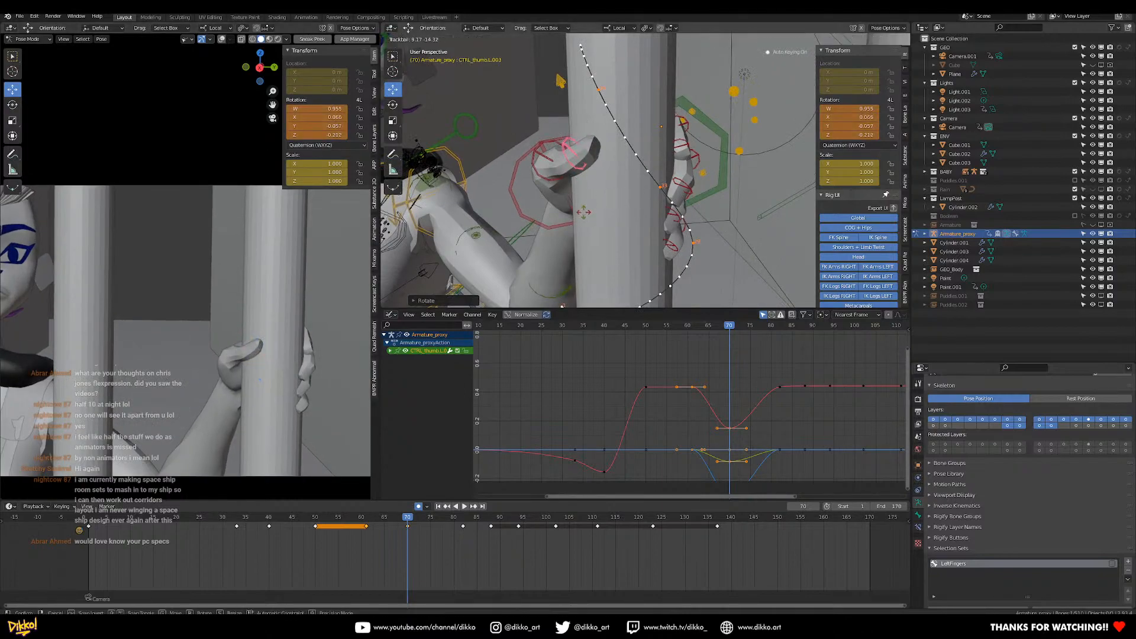
left_click(583, 225)
key("r")
left_click(654, 163)
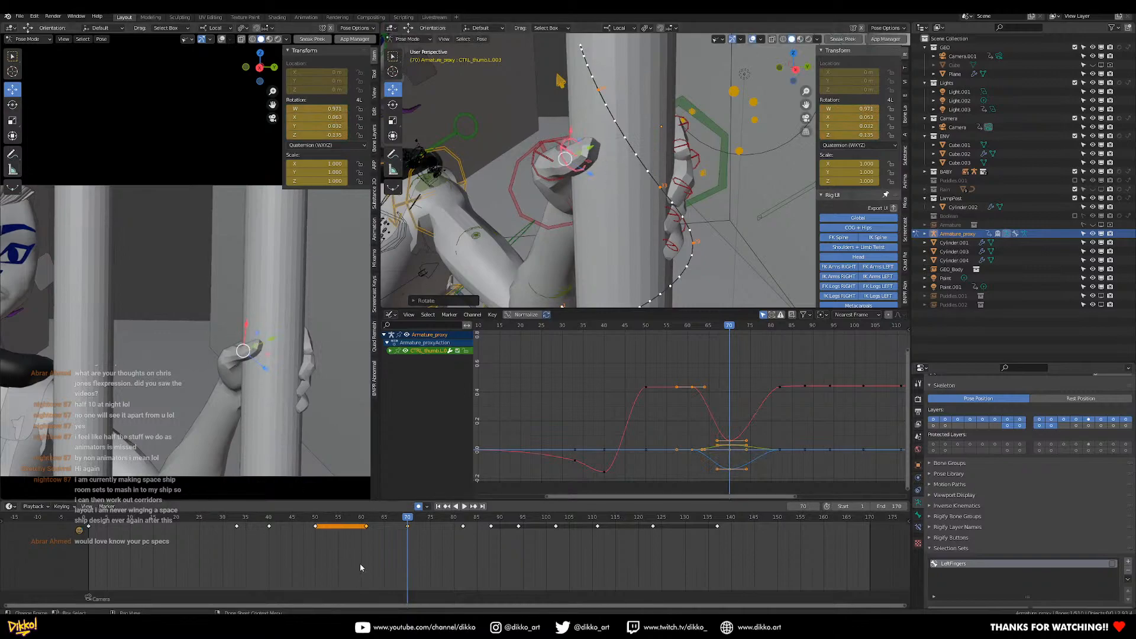
Copy the pose of the three left thumb controls at frame 82.
left_click_drag(286, 524, 464, 559)
middle_click_drag(537, 174, 567, 181)
left_click(549, 218, "shift")
key("ctrl+c")
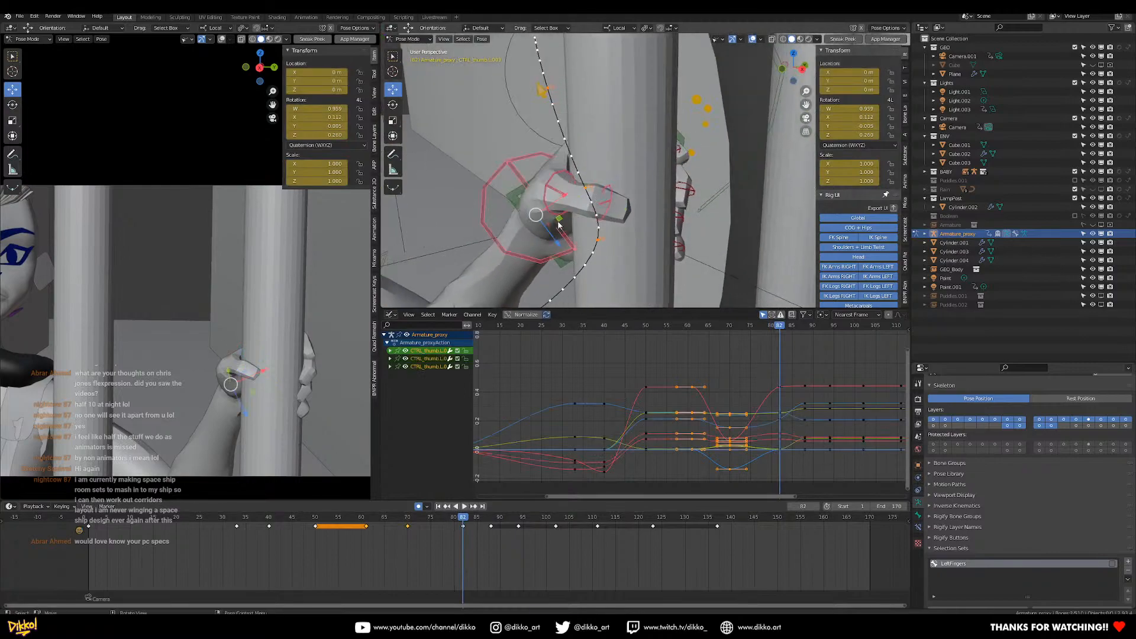
Try keying the three left thumb controls at frame 81 while reviewing the motion between frames 80 and 87.
left_click(454, 521)
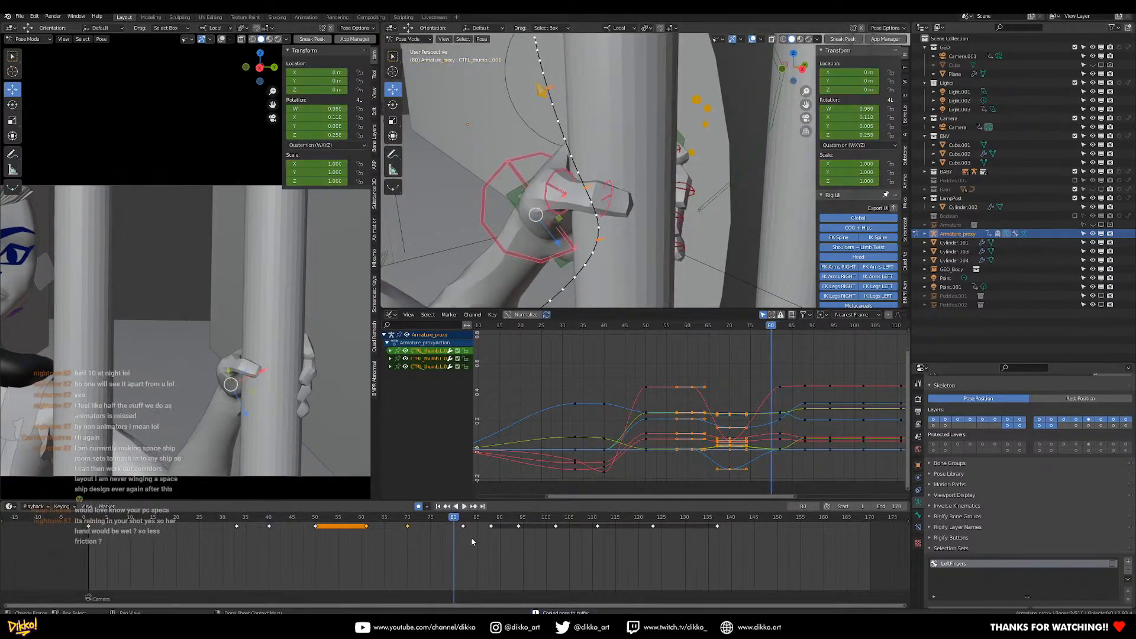
key("space")
key("i")
left_click(462, 535)
left_click(459, 527)
key("space")
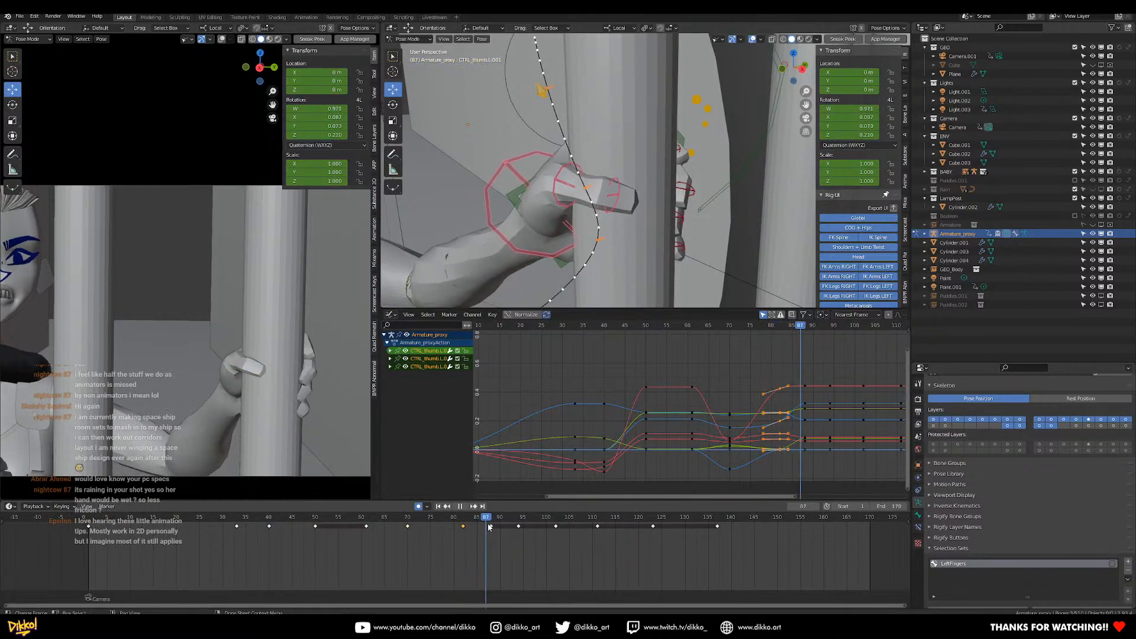
key("Escape")
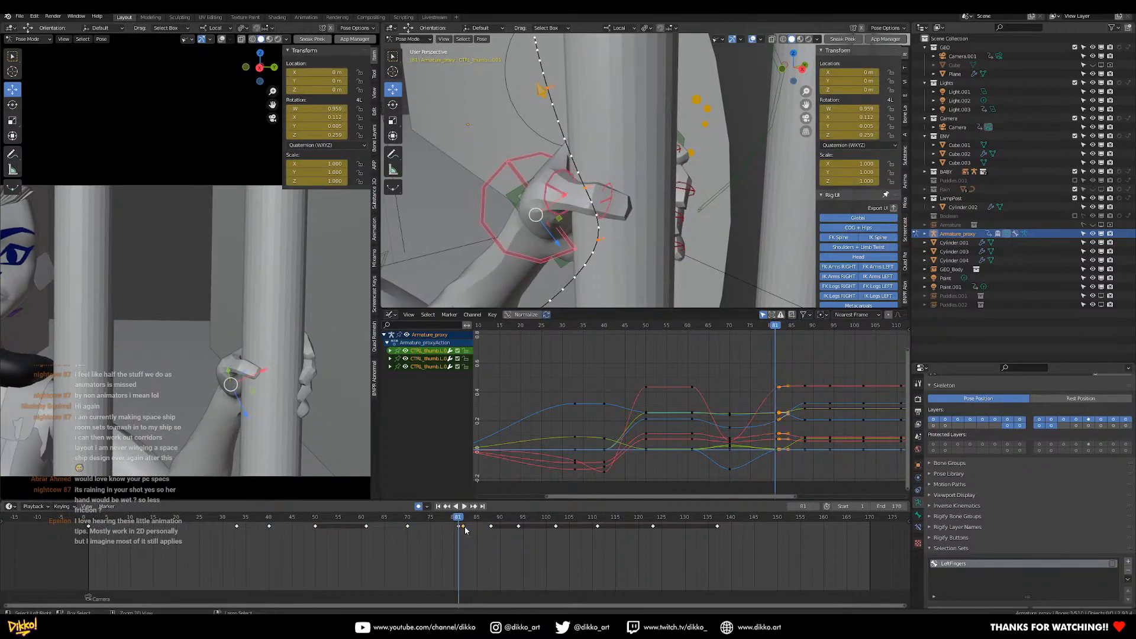
Paste the copied thumb pose at frame 88 and remove the extra thumb keyframes at frame 81.
left_click_drag(471, 521, 491, 522)
key("ctrl+v")
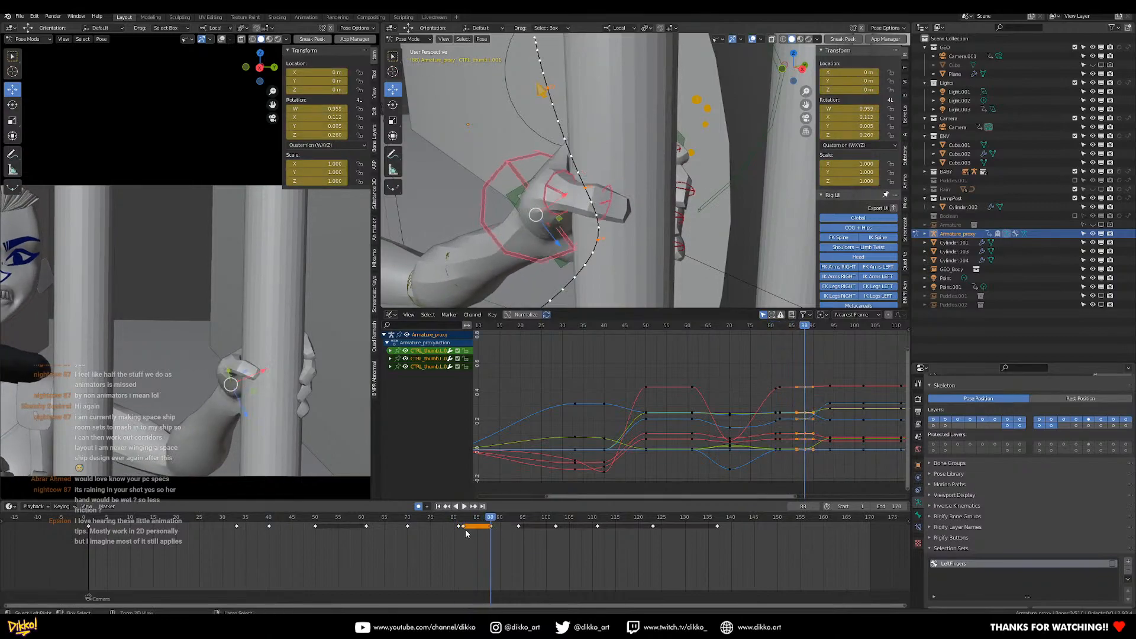
left_click(462, 526)
left_click(461, 527)
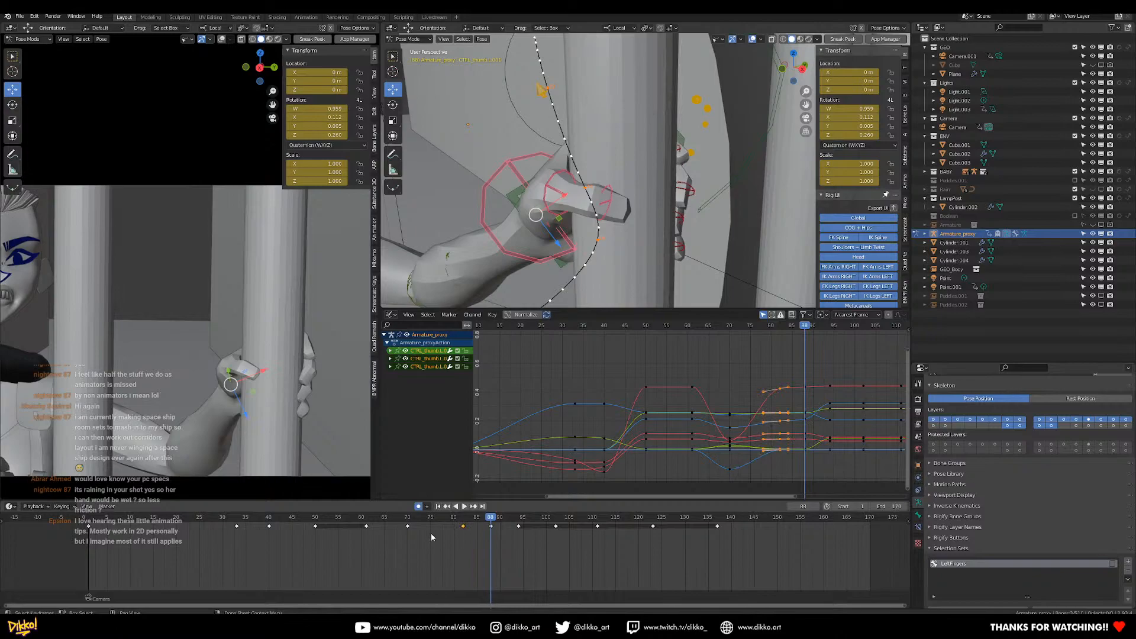
Play and scrub the animation from frame 33 to frame 61 to review the thumb as the hand grabs the bar.
left_click(236, 524)
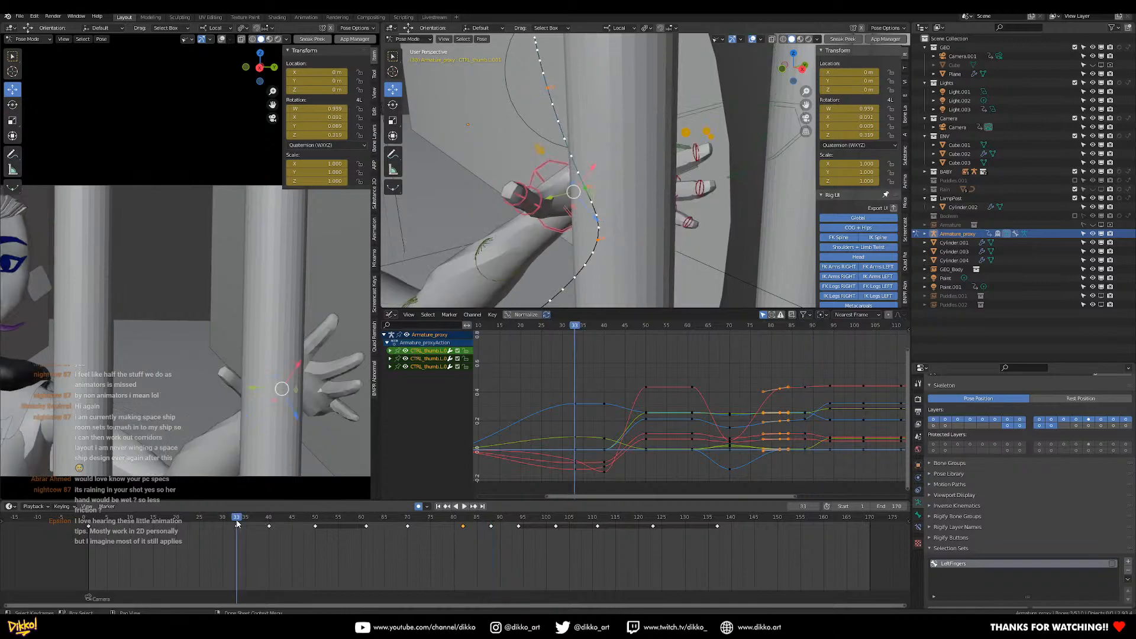
key("space")
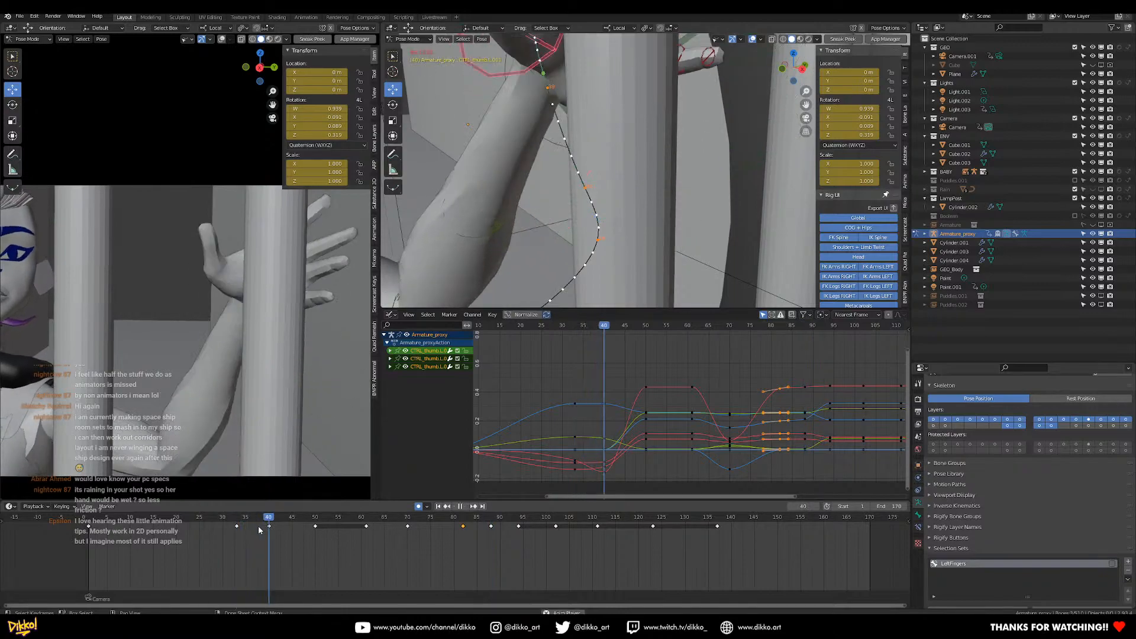
left_click_drag(264, 518, 368, 525)
key("space")
Move the keyframes of the three left thumb controls from frame 61 to frame 55.
middle_click_drag(594, 69, 648, 163, "shift")
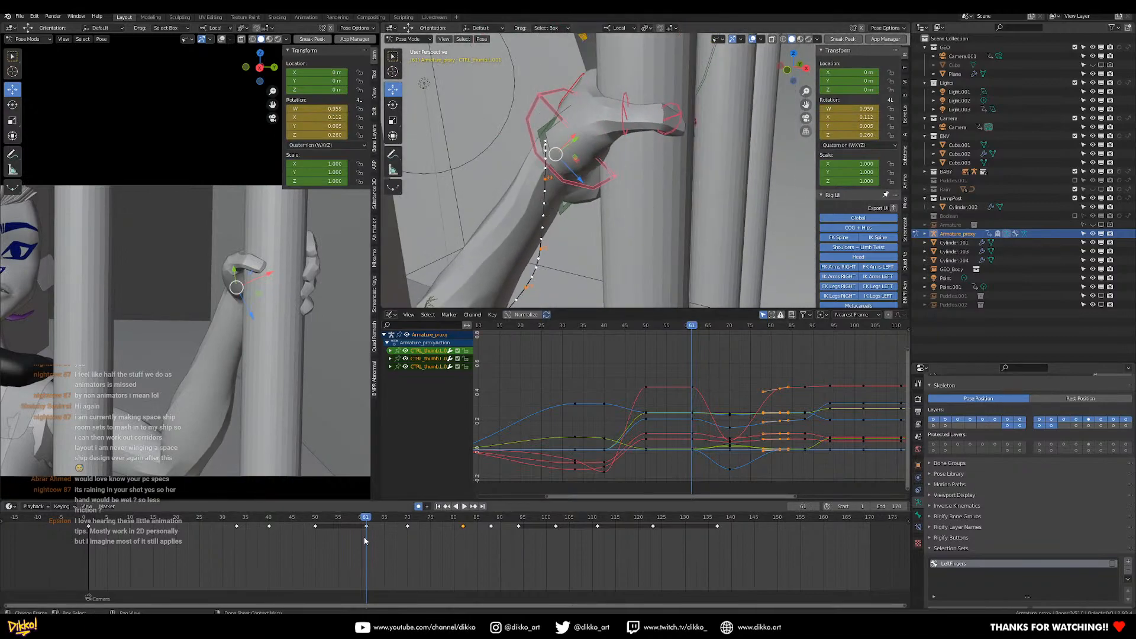
left_click_drag(367, 527, 311, 537)
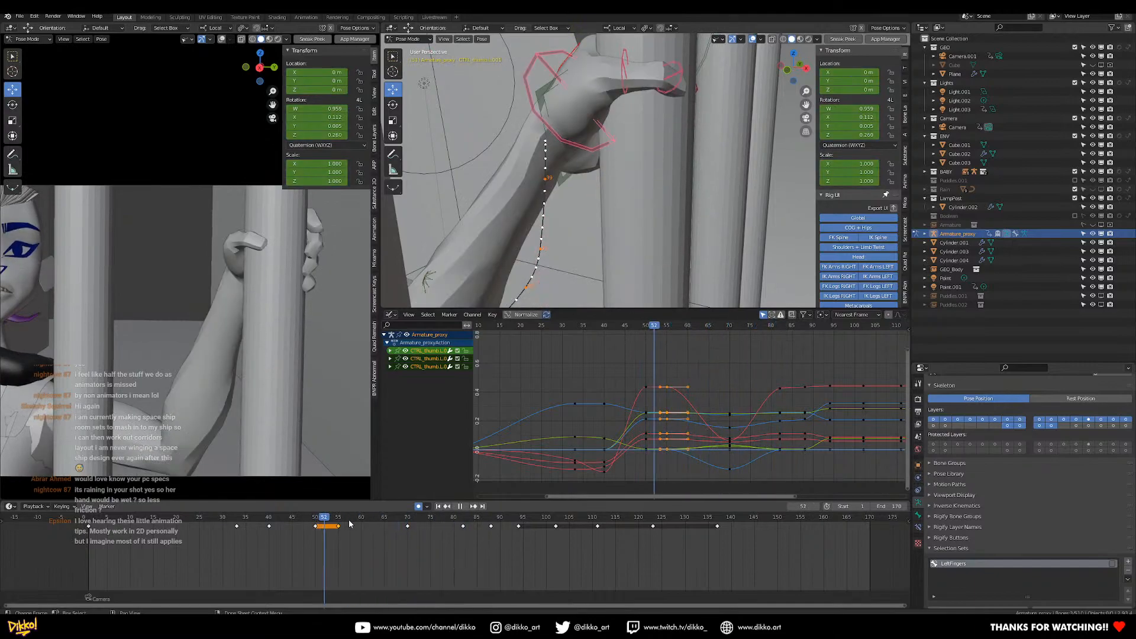
Key the three left thumb controls at frame 76, move those keyframes to frame 82, and play the grab.
key("space")
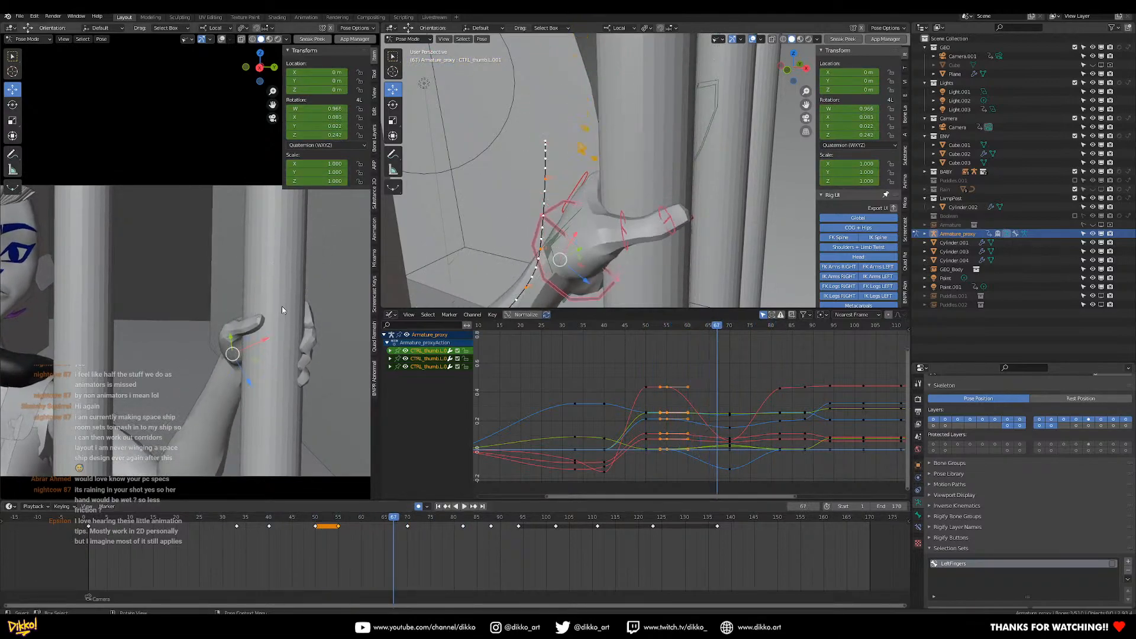
left_click_drag(306, 521, 435, 528)
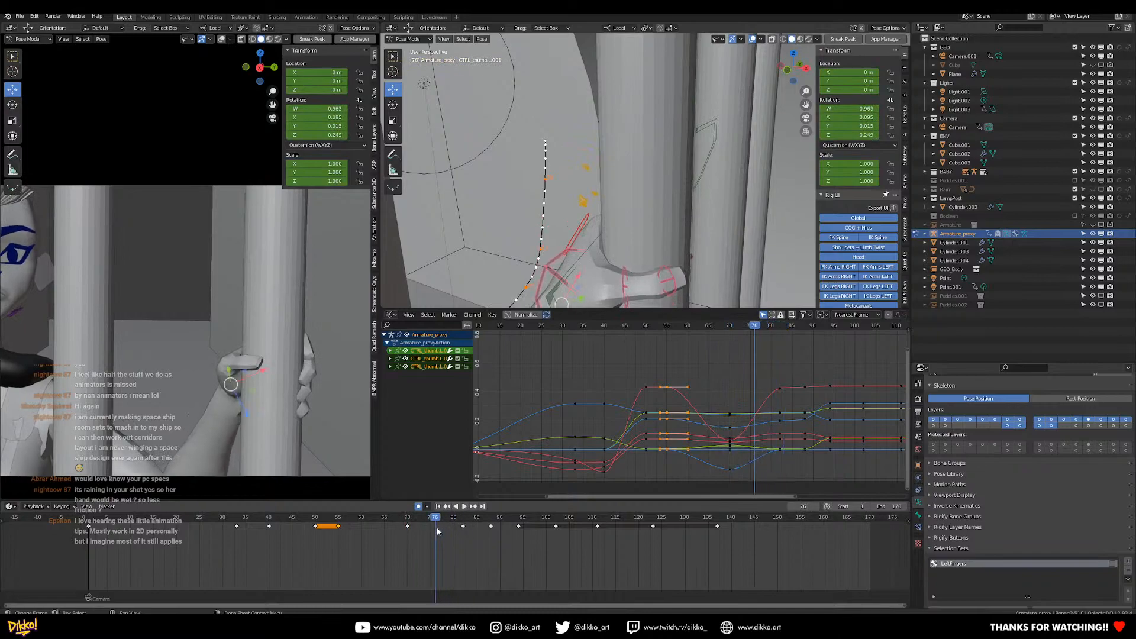
key("i")
left_click_drag(439, 527, 465, 527)
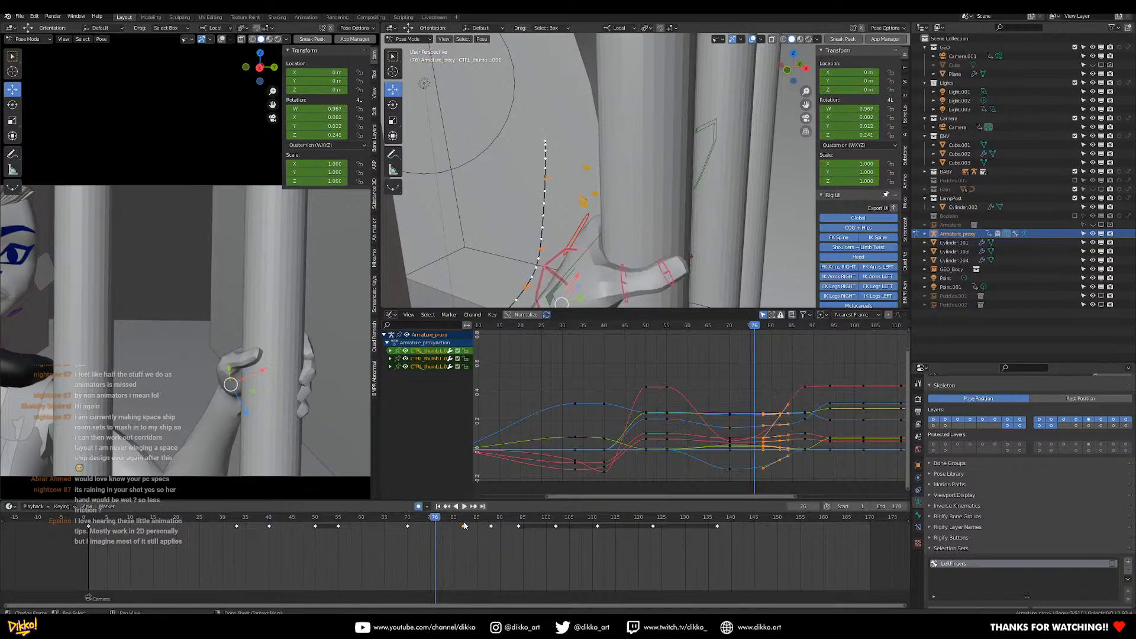
key("space")
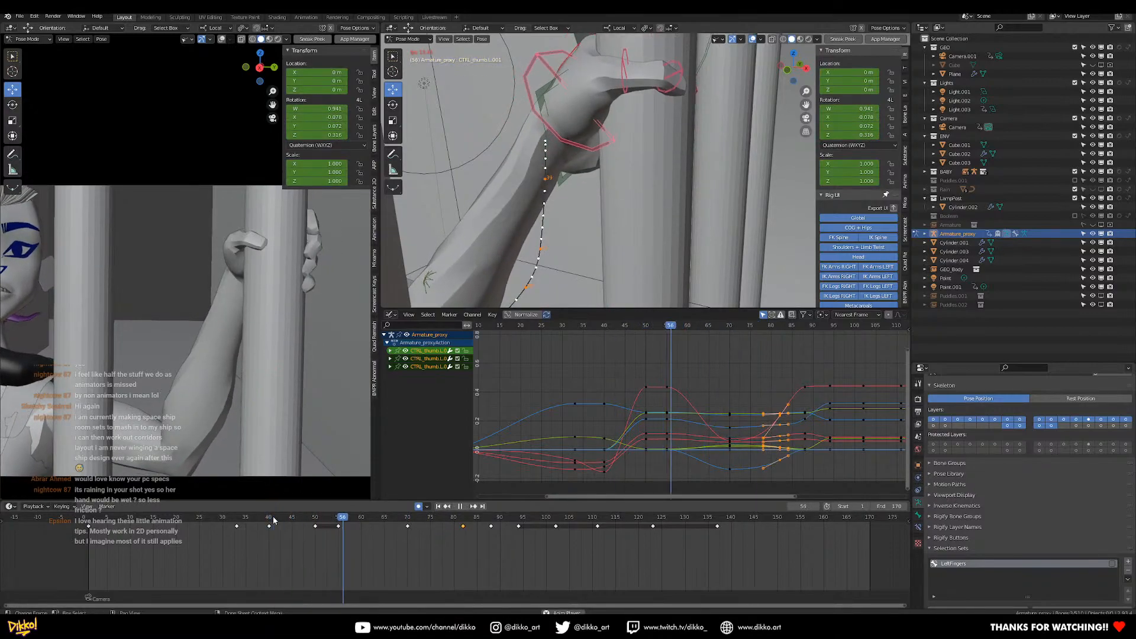
key("space")
Paste the frame 82 thumb pose at frame 94 and delete the thumb keyframes at frame 88.
left_click_drag(441, 522, 464, 529)
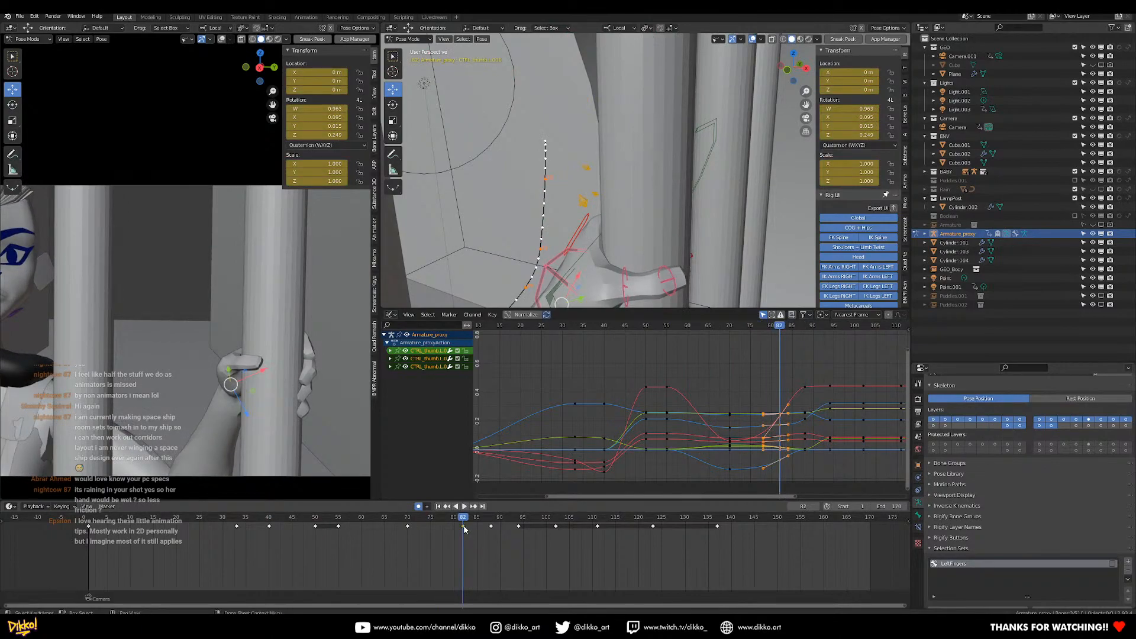
left_click_drag(469, 518, 519, 530)
key("ctrl+v")
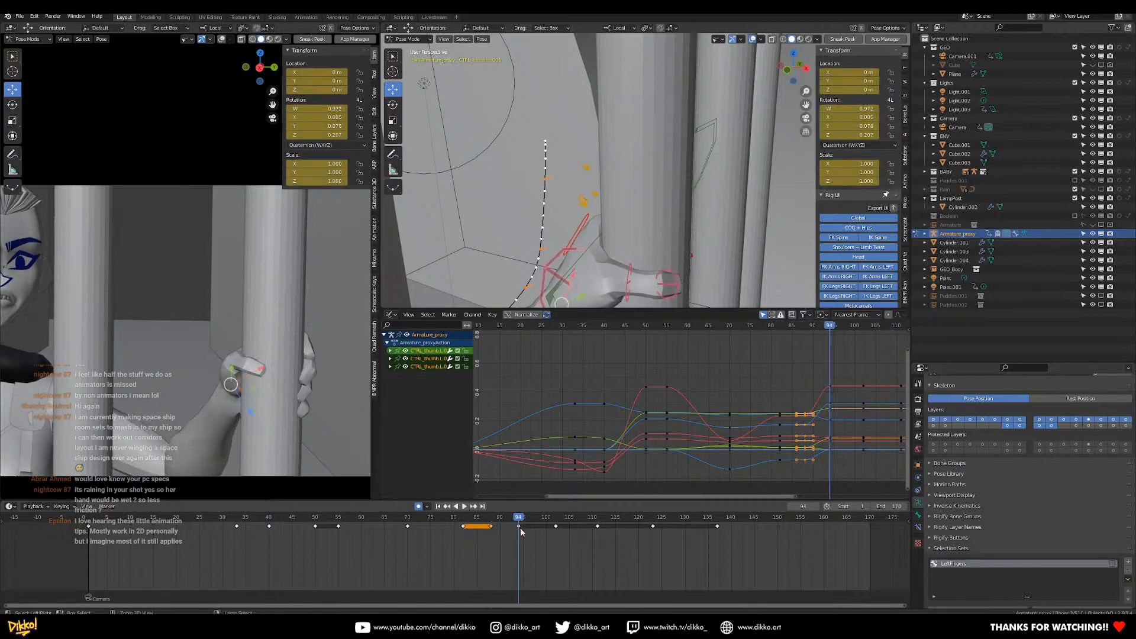
key("ctrl+v")
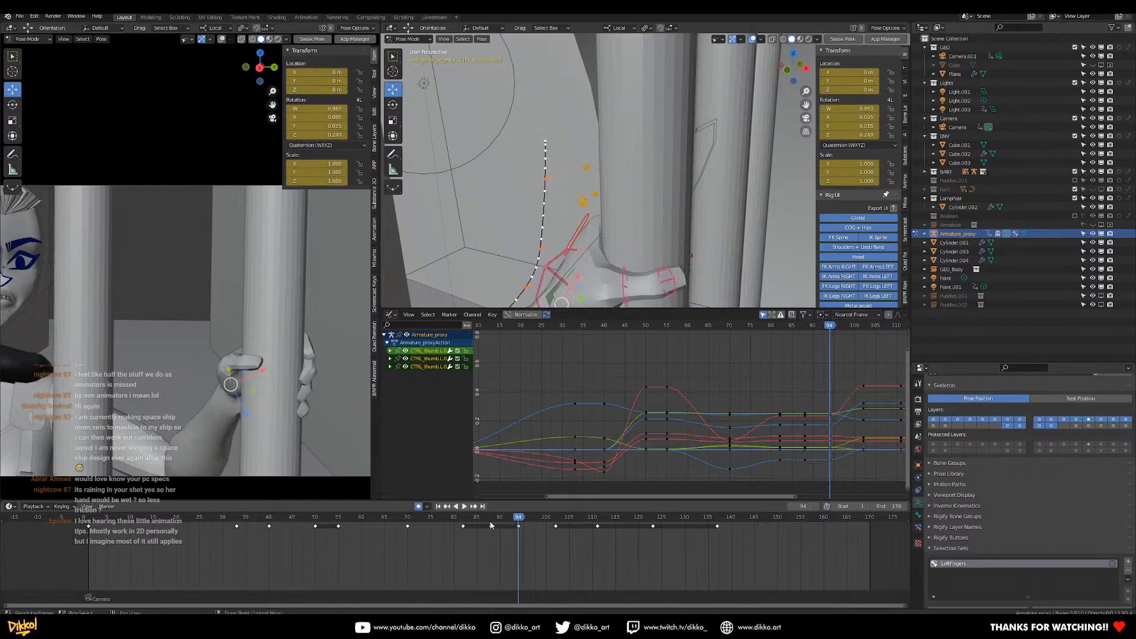
key("x")
left_click_drag(491, 528, 299, 530)
left_click(490, 527)
key("Down")
Play the animation from frame 28 to review the thumb as the hand grabs and slides down the bar.
key("space")
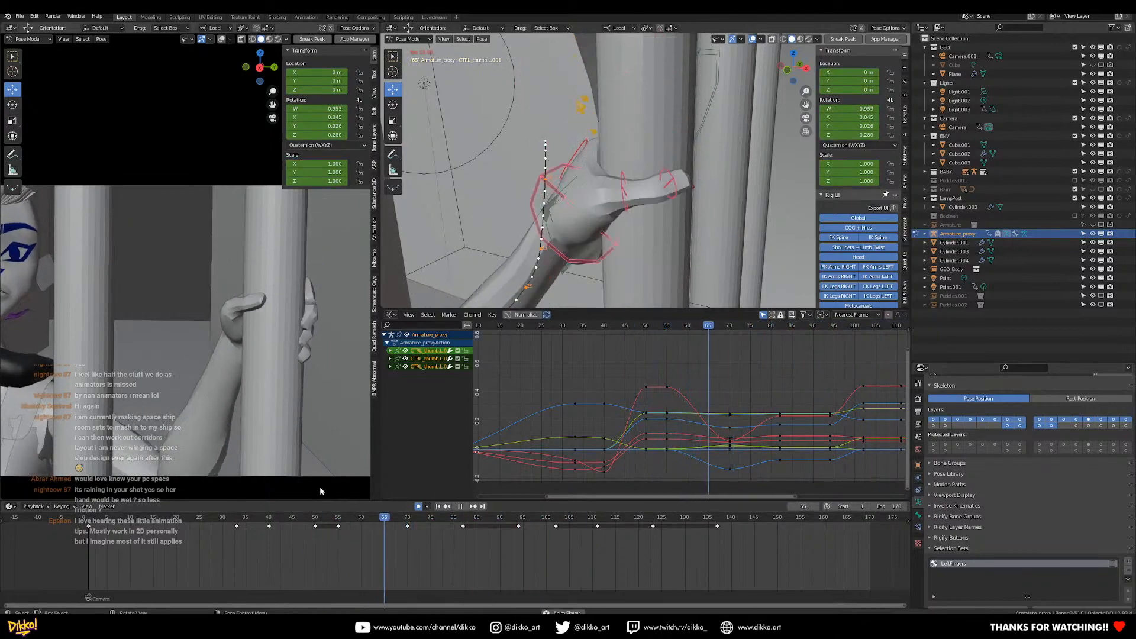
key("space")
key("space")
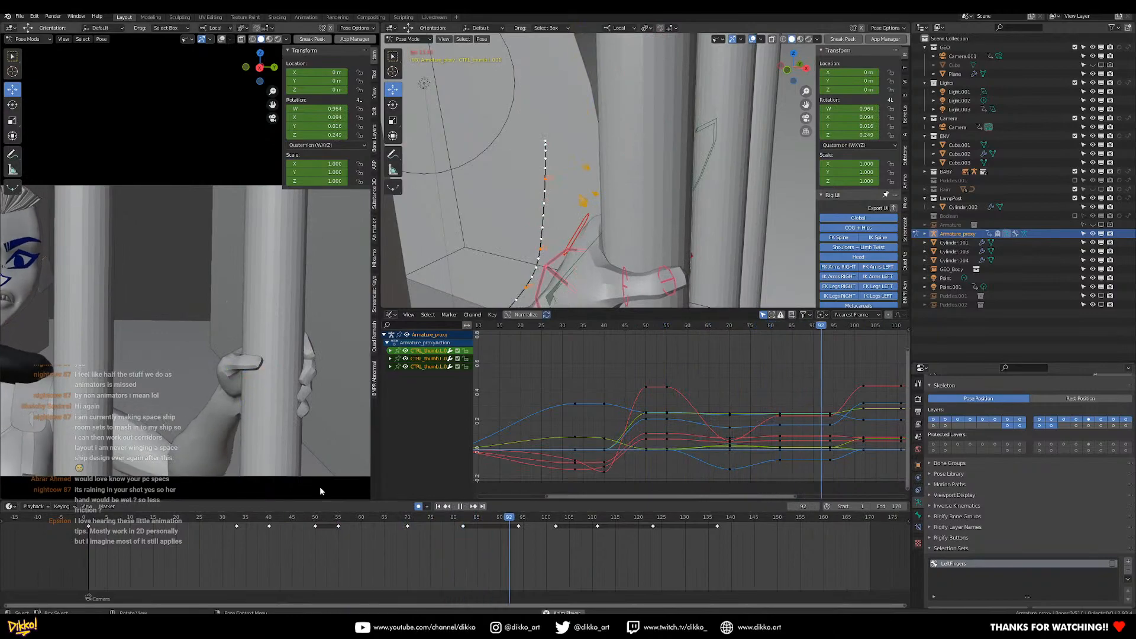
key("space")
left_click(214, 517)
key("space")
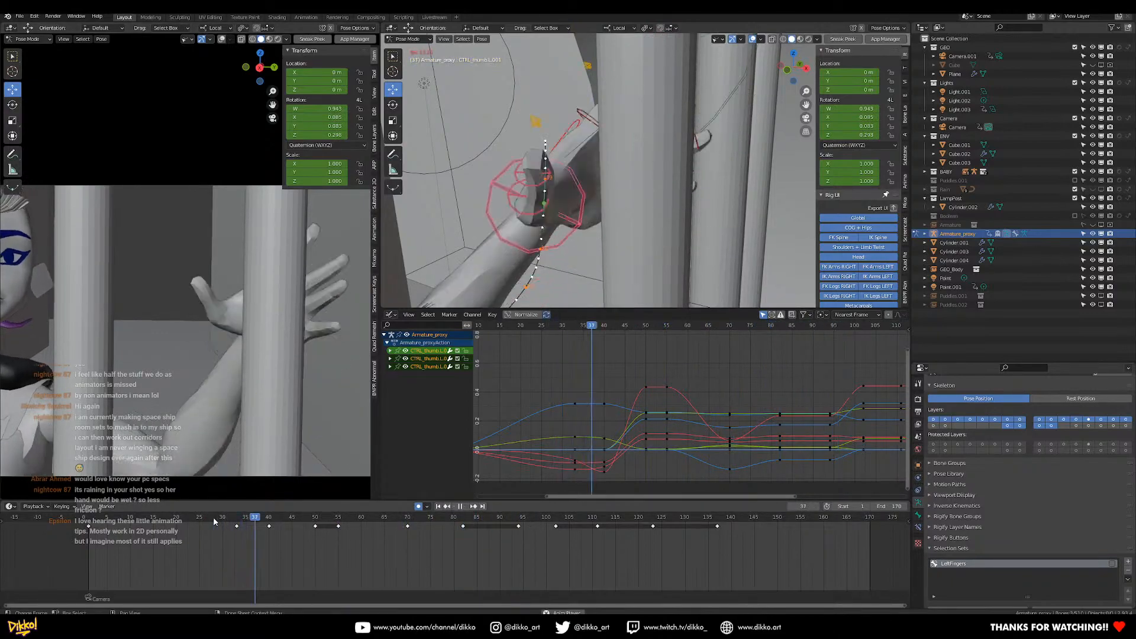
key("space")
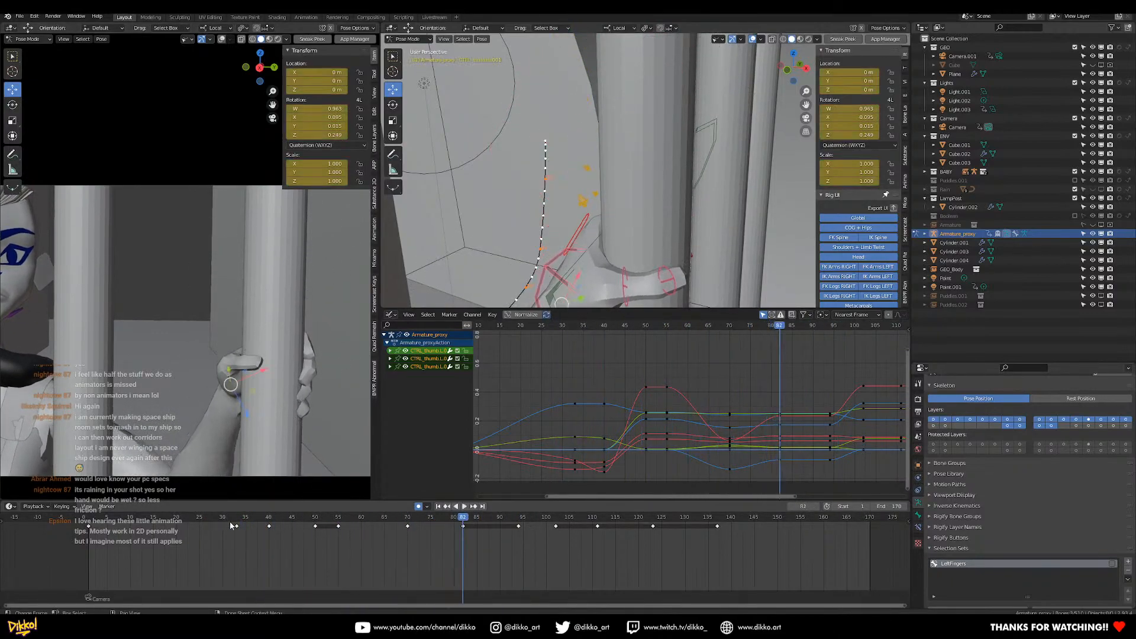
left_click(214, 517)
key("space")
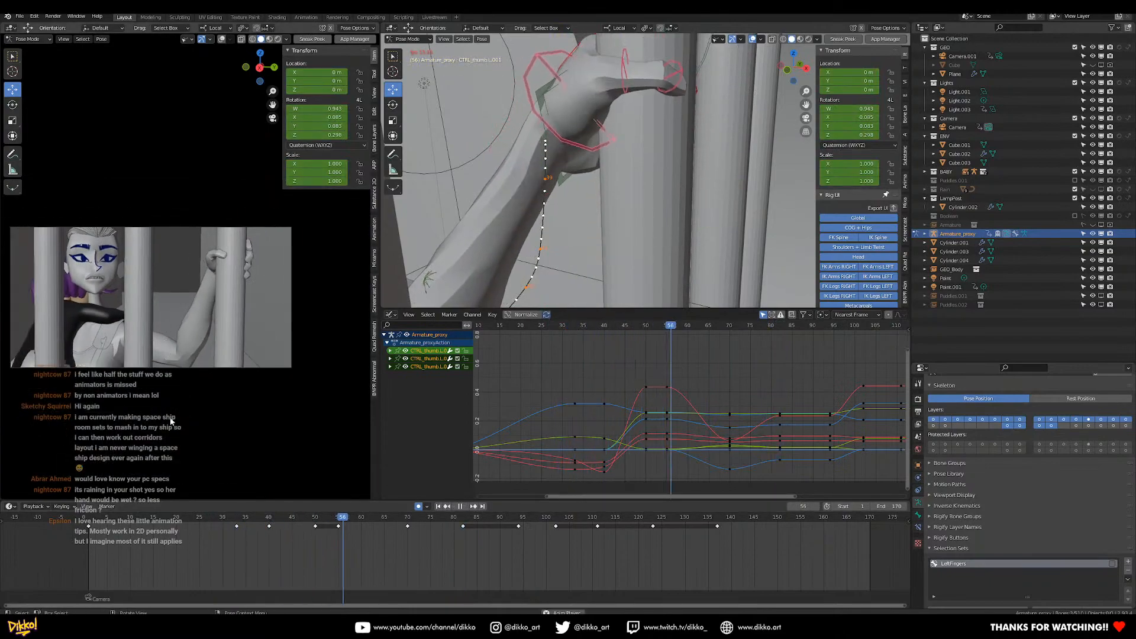
Play the shot repeatedly from its start with the full camera frame in view to review the hand's overall motion.
key("space")
left_click(91, 517)
key("space")
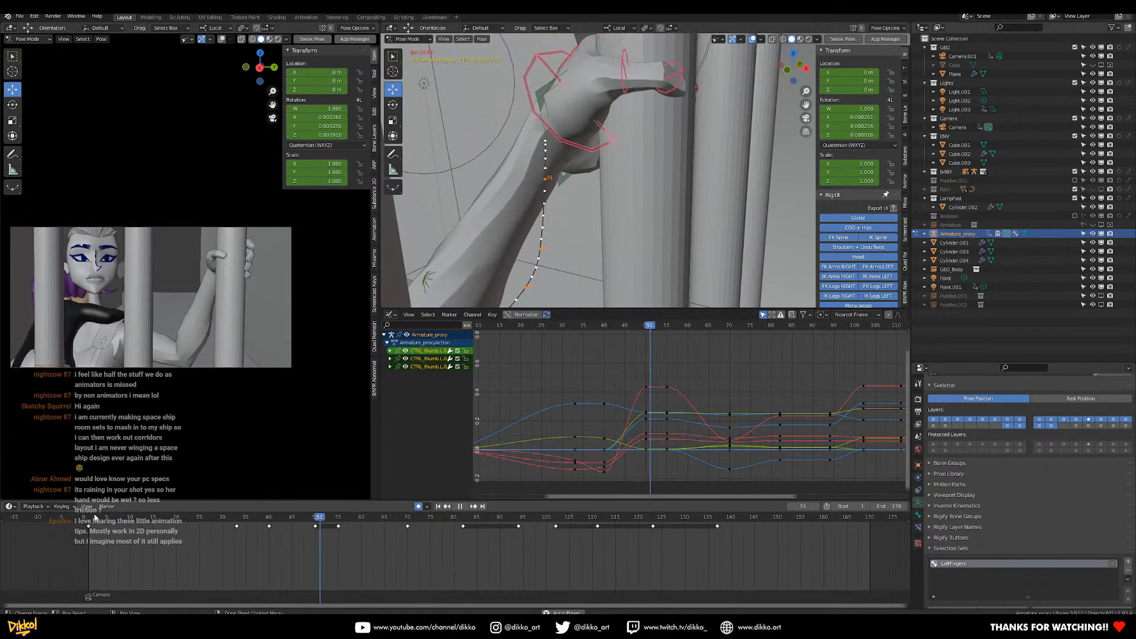
key("space")
left_click(91, 521)
key("space")
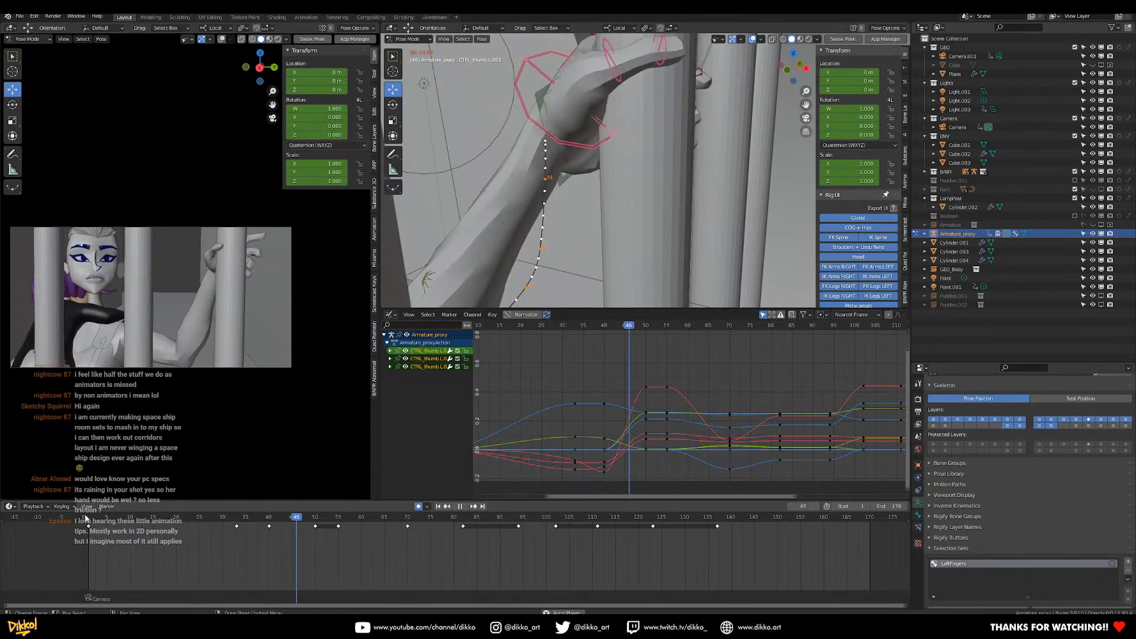
left_click(88, 518)
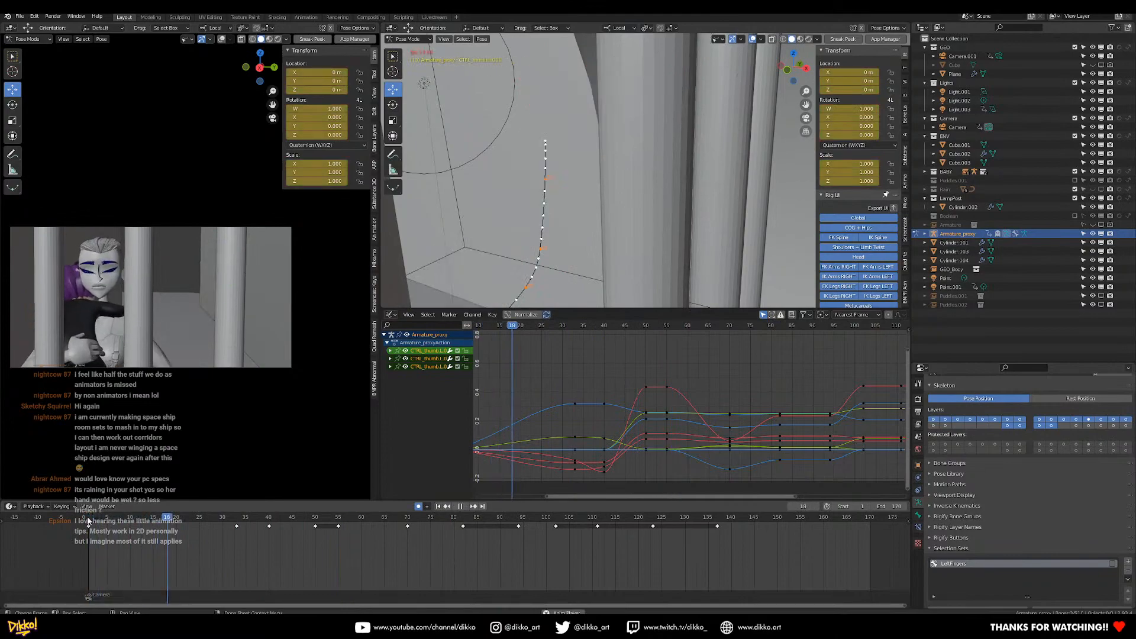
key("space")
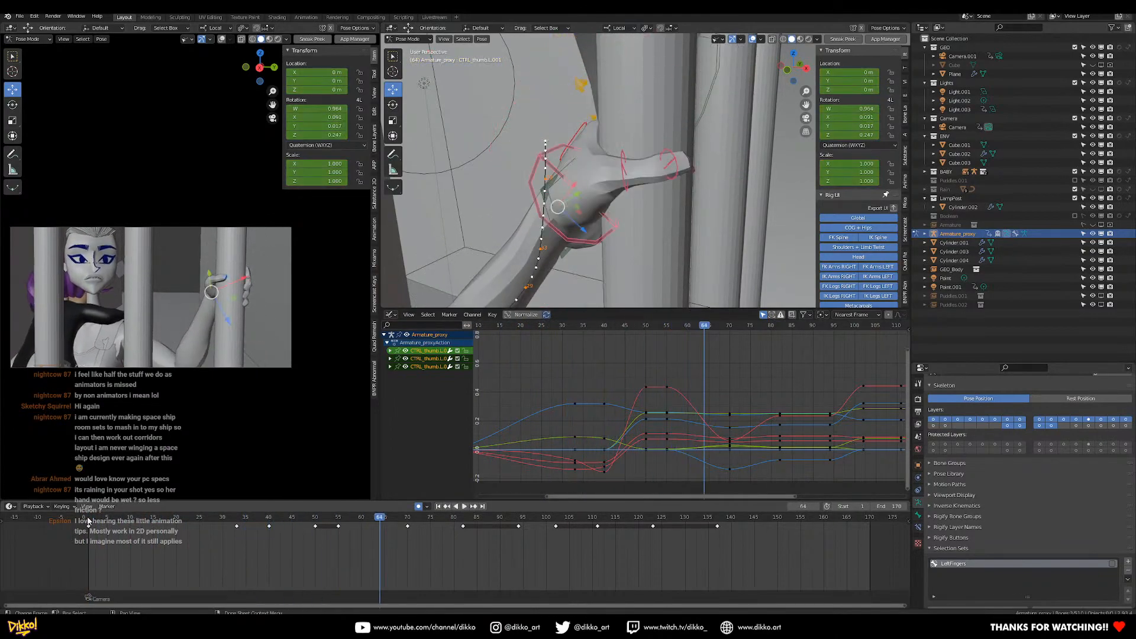
left_click(88, 521)
key("space")
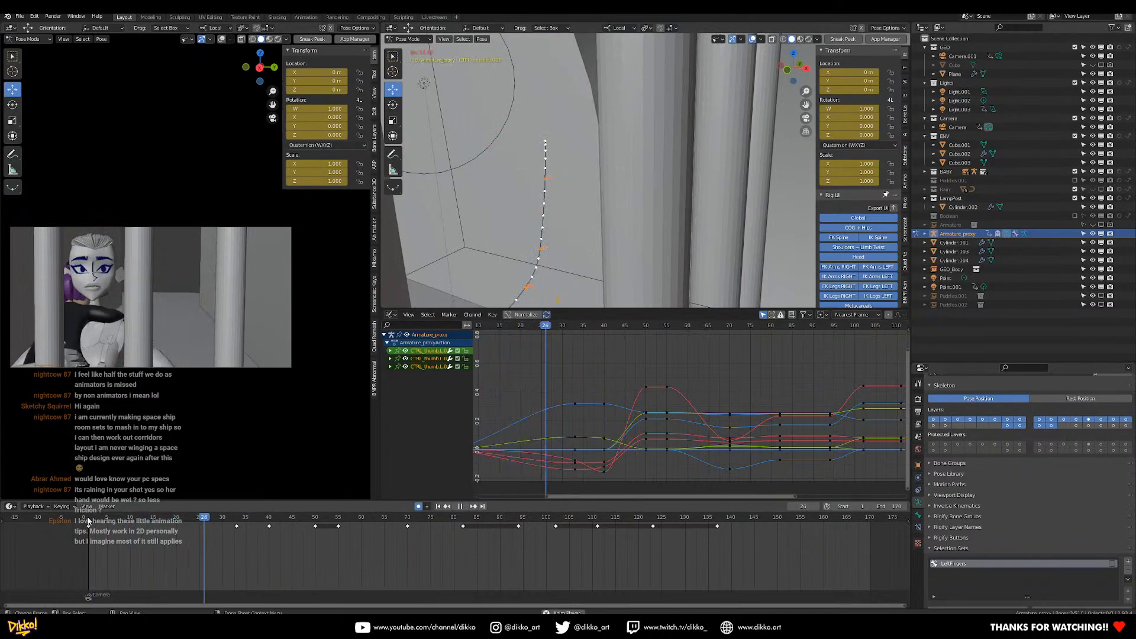
key("Escape")
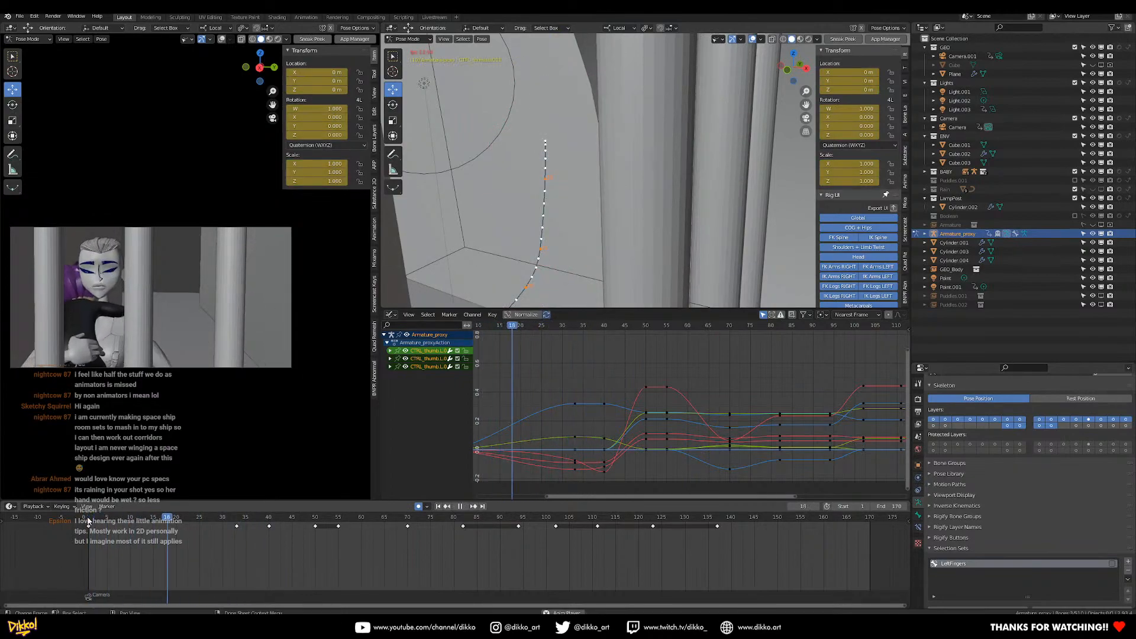
key("Escape")
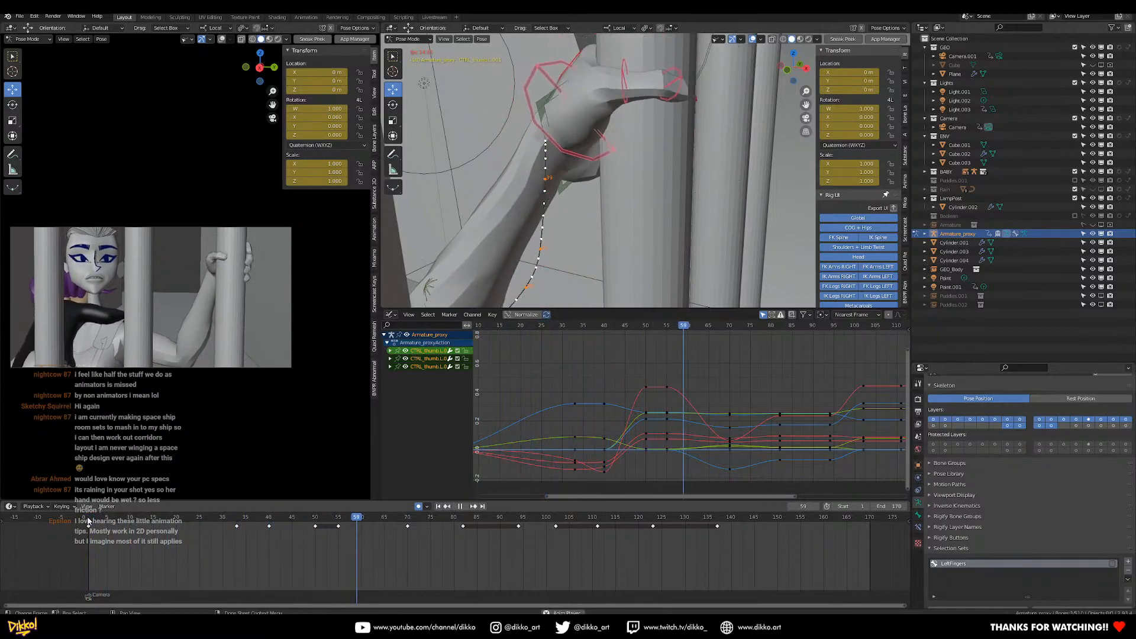
left_click(88, 521)
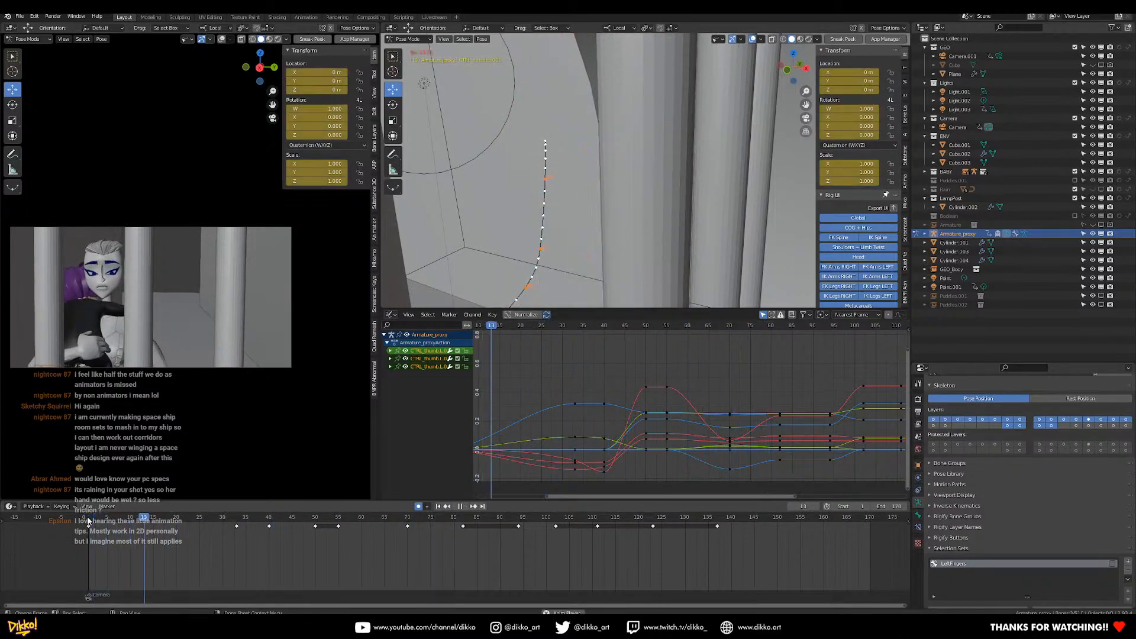
key("space")
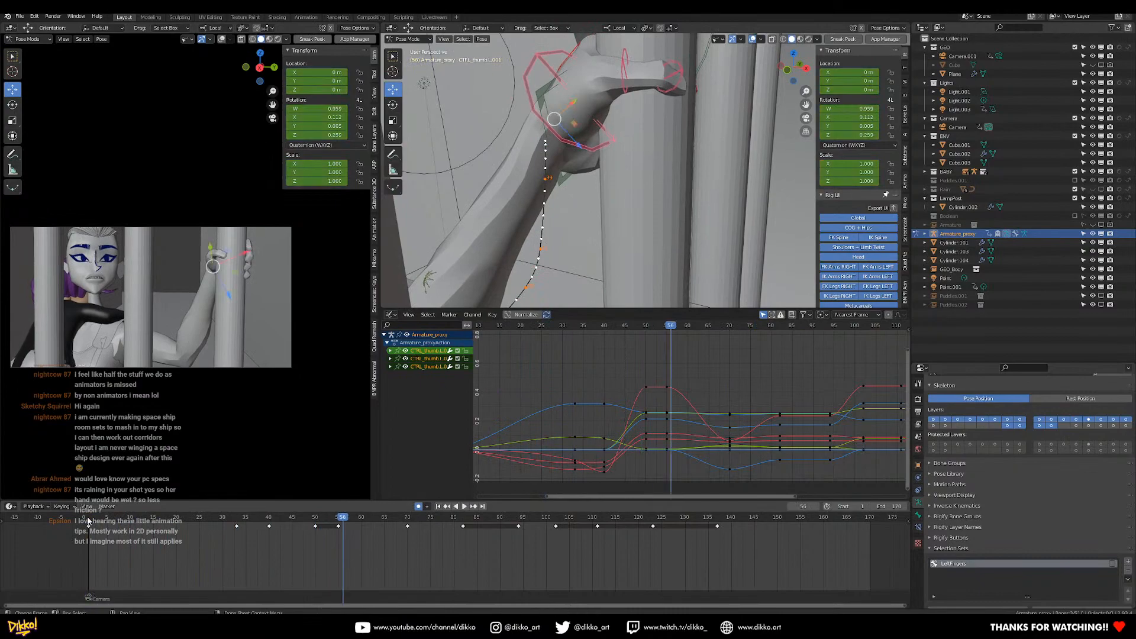
left_click(88, 521)
key("space")
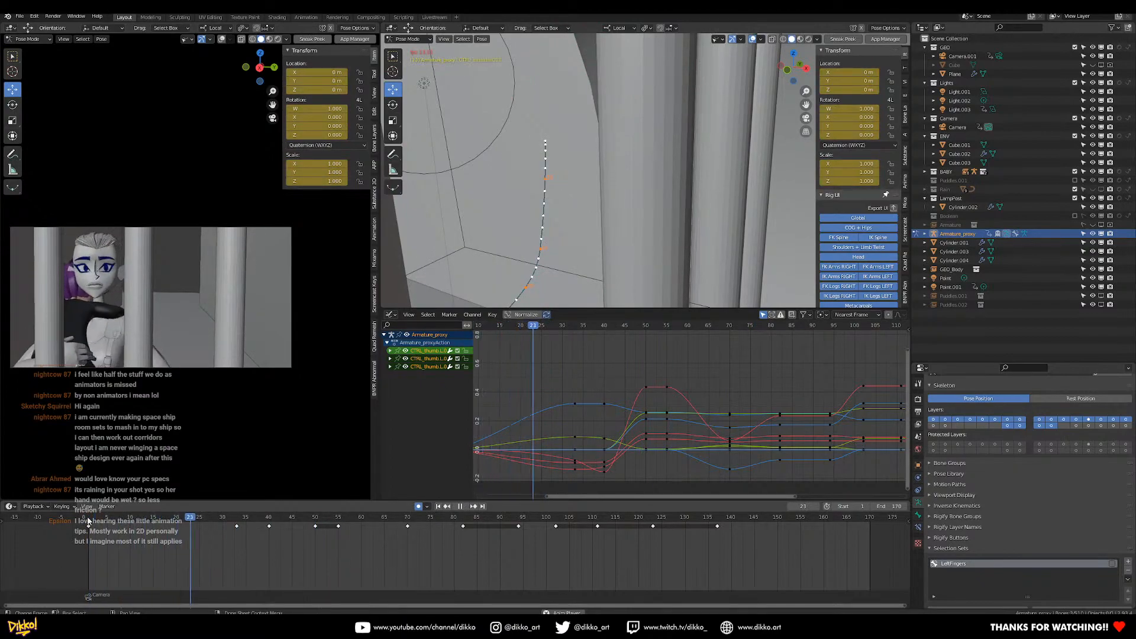
key("Escape")
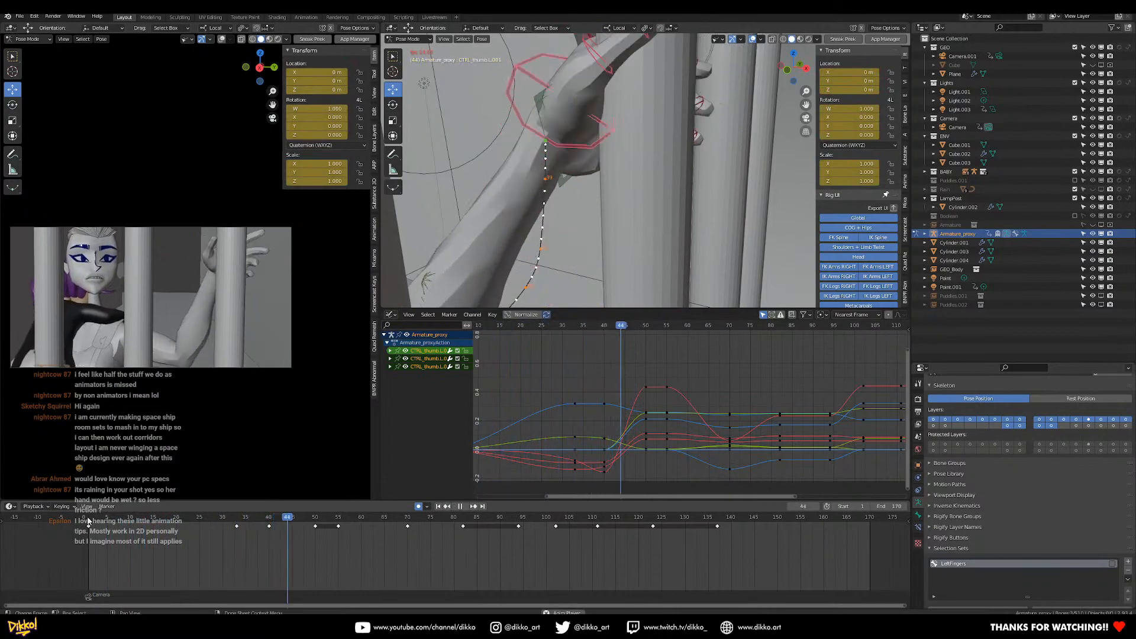
key("Escape")
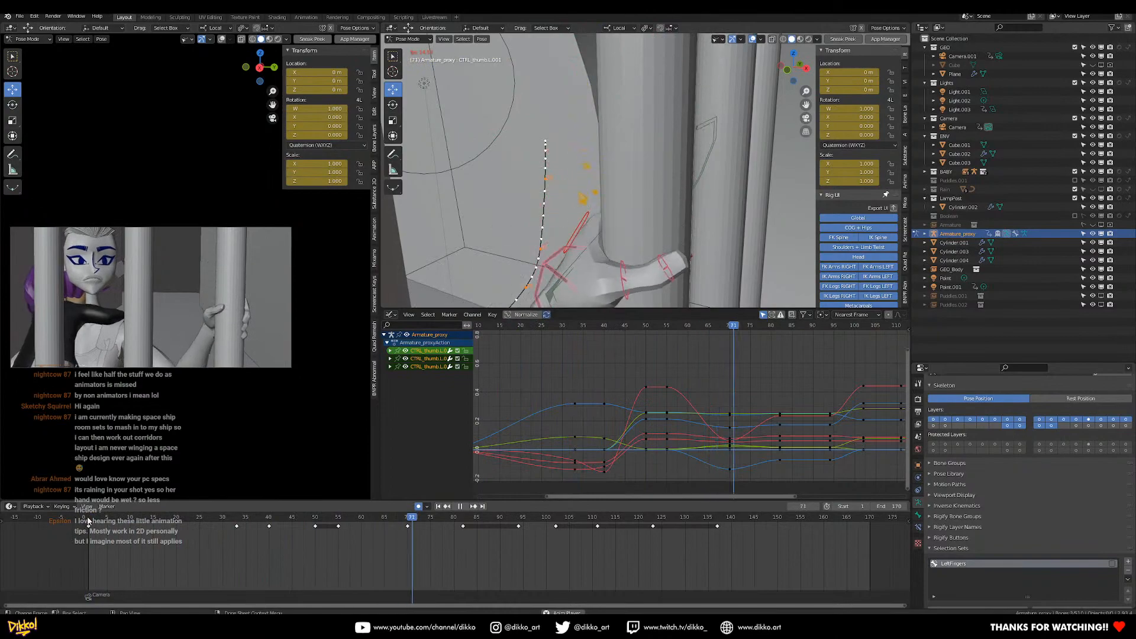
Replay the shot from about frame 30 and from the start to examine the hand reaching for the bar.
left_click(234, 520)
key("space")
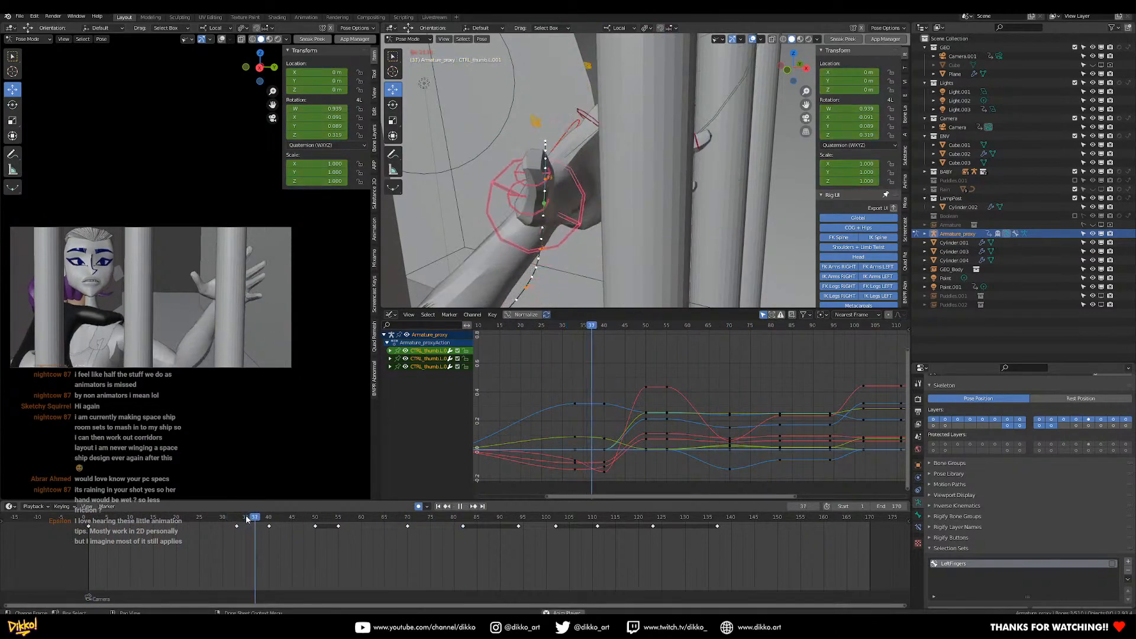
key("space")
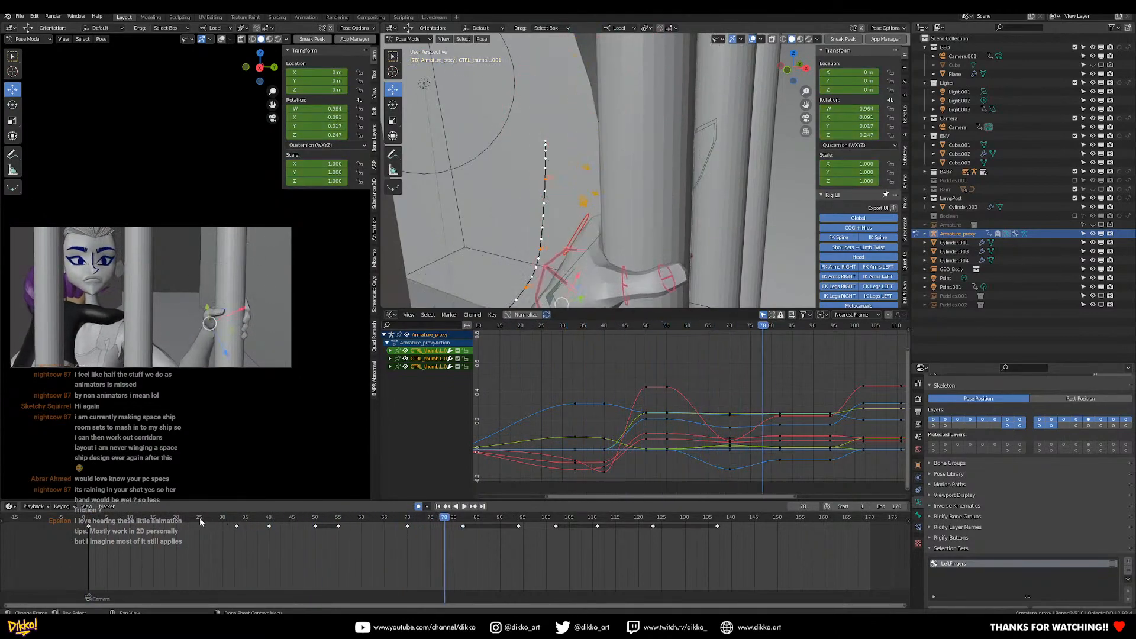
left_click(95, 519)
key("space")
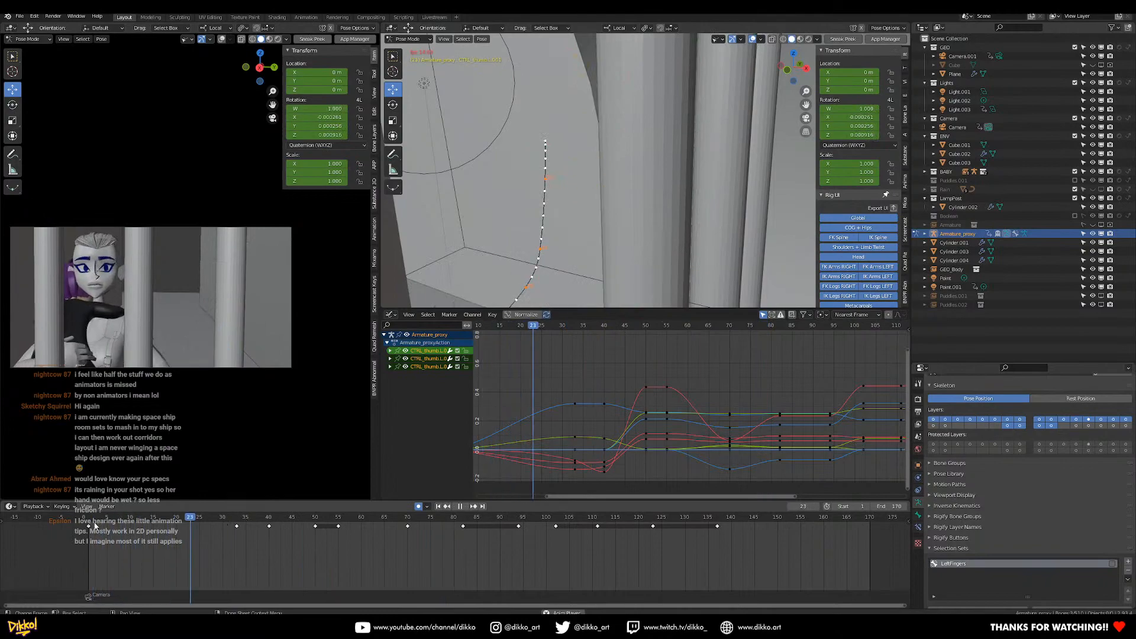
left_click(218, 515)
key("space")
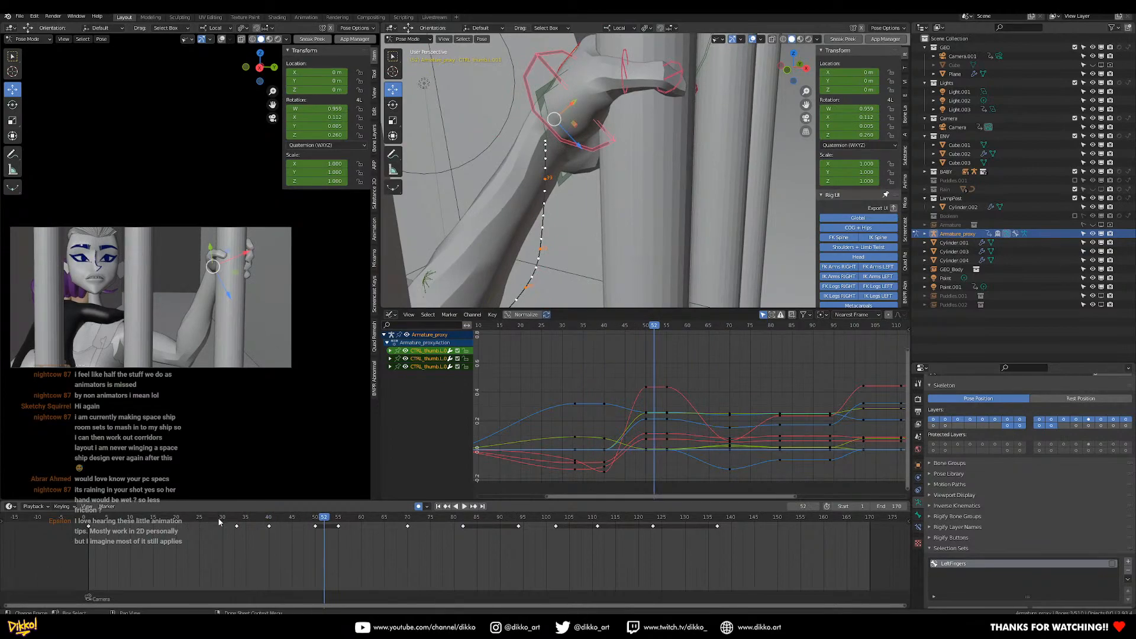
left_click(219, 517)
key("space")
key("space")
Scrub back to the opening frames and replay from frame 28 to check the timing of the reach and grab.
left_click_drag(218, 518, 115, 527)
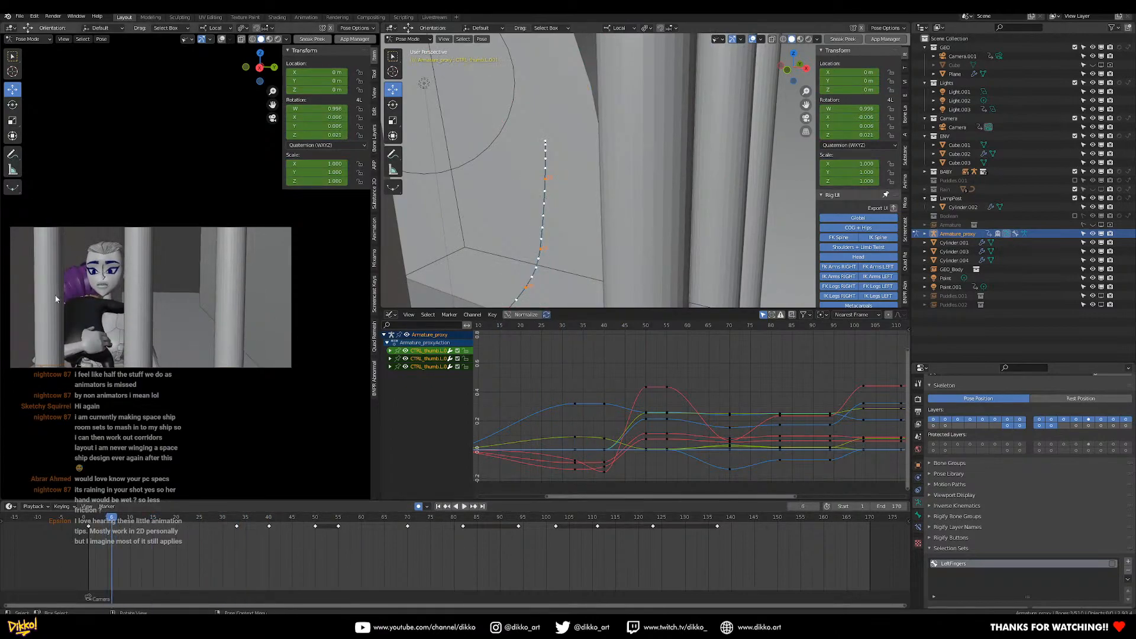
key("space")
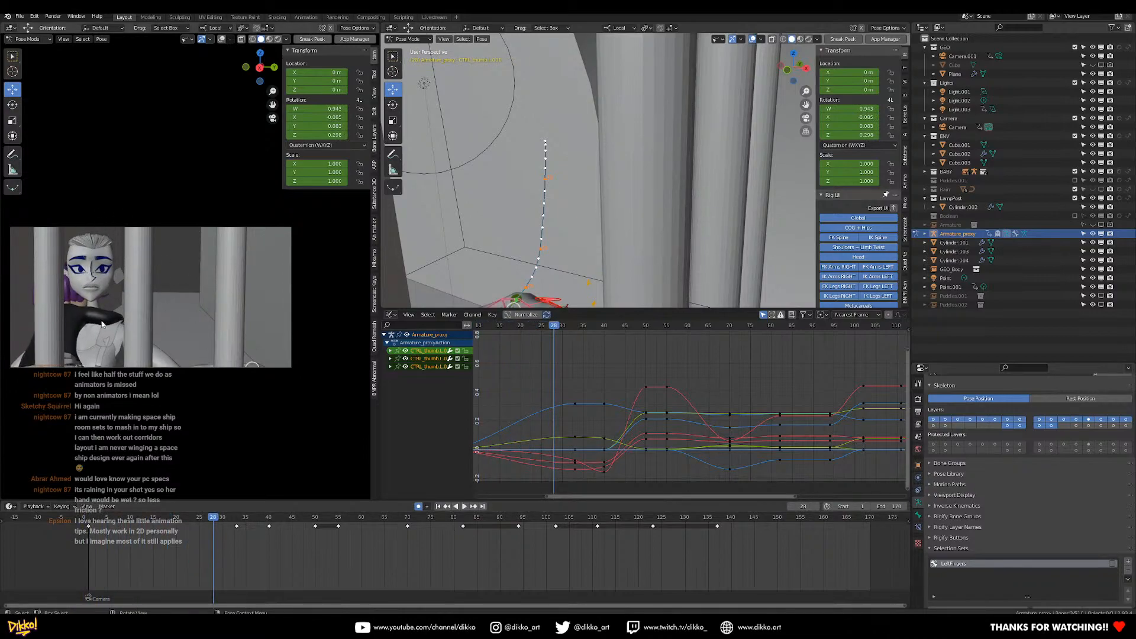
key("space")
key("space")
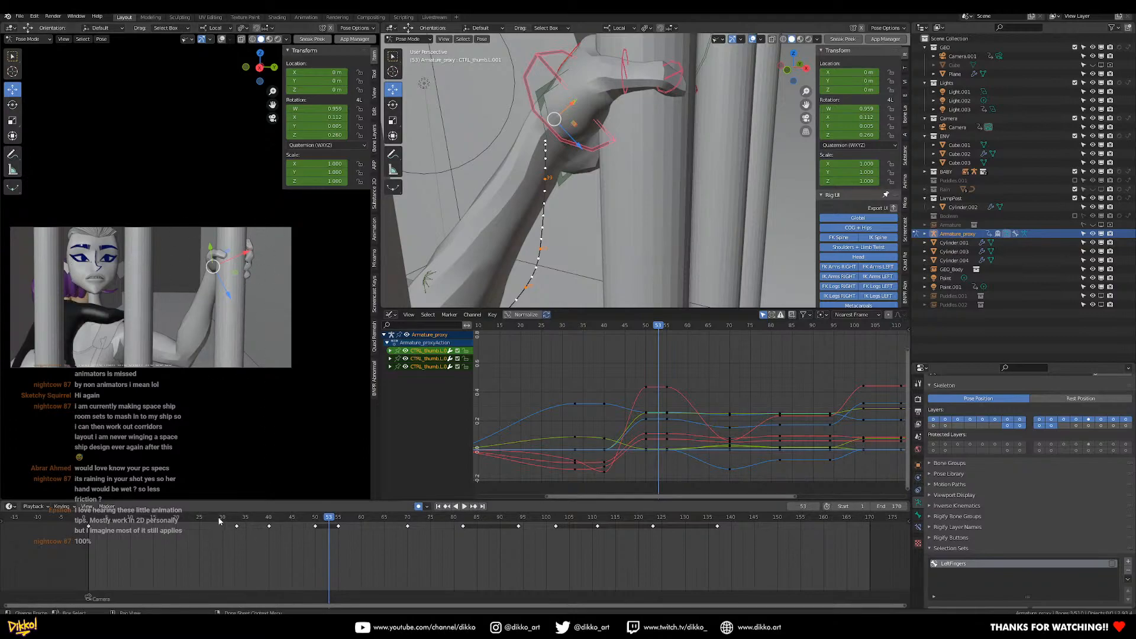
key("space")
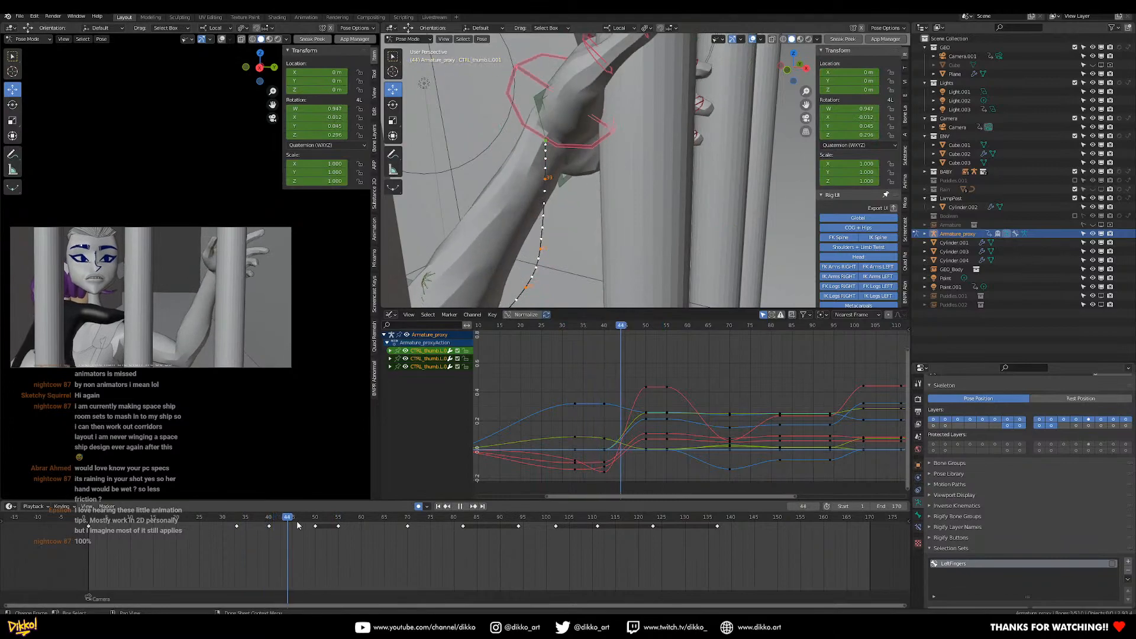
key("space")
left_click_drag(402, 520, 216, 529)
key("space")
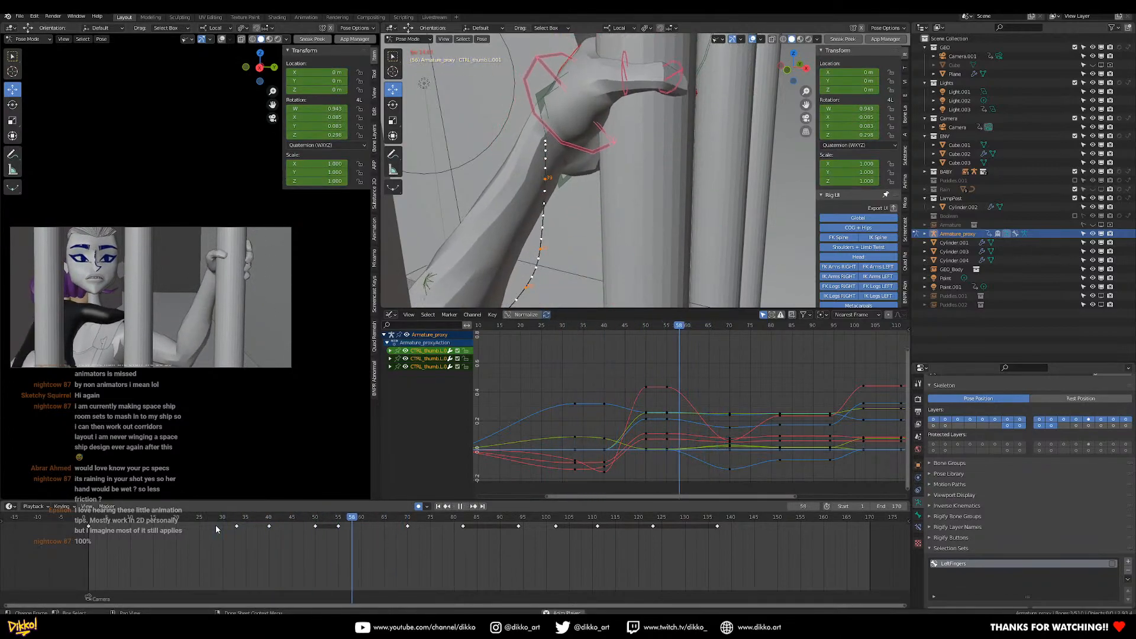
left_click(214, 518)
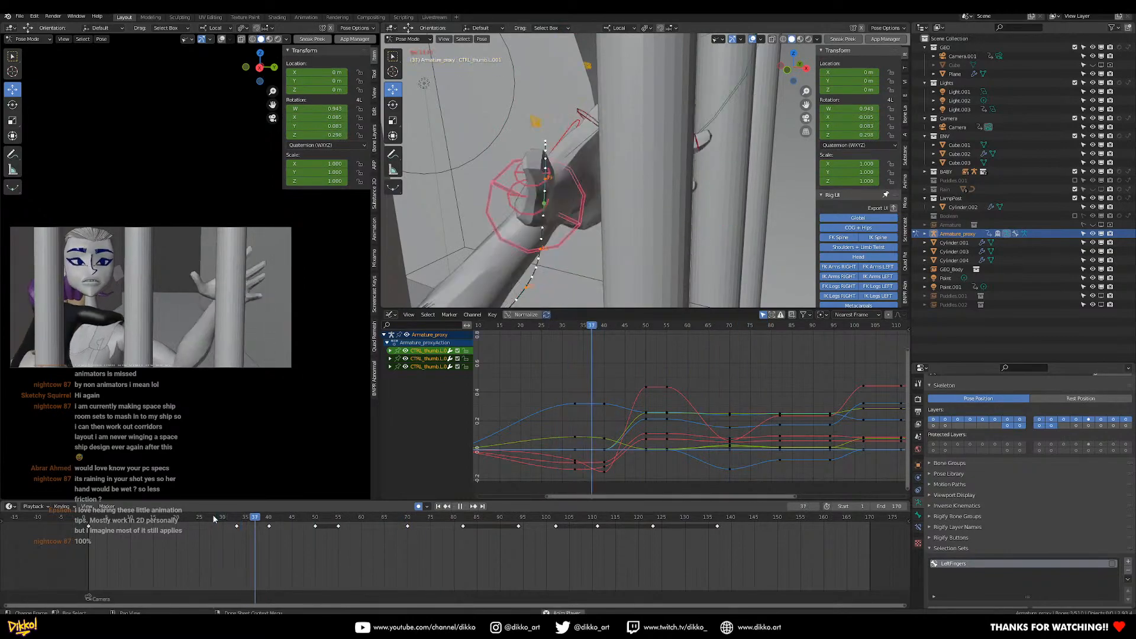
key("space")
key("space")
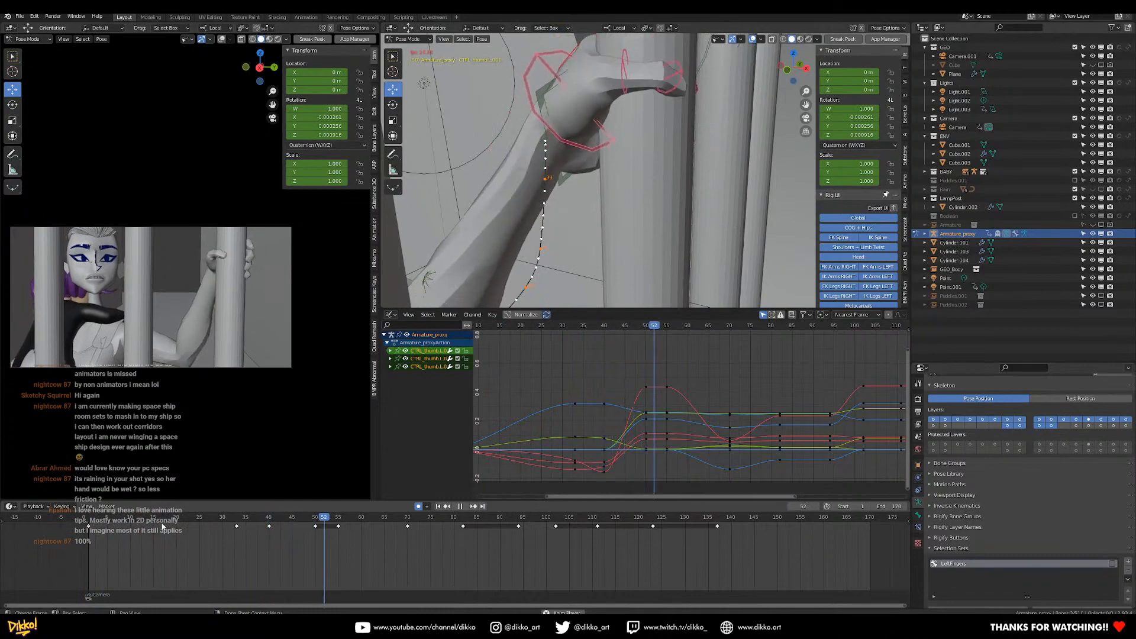
Replay the shot from its start and from about frame 33 to review the hand reaching for and grabbing the bar.
left_click_drag(221, 517, 92, 543)
key("space")
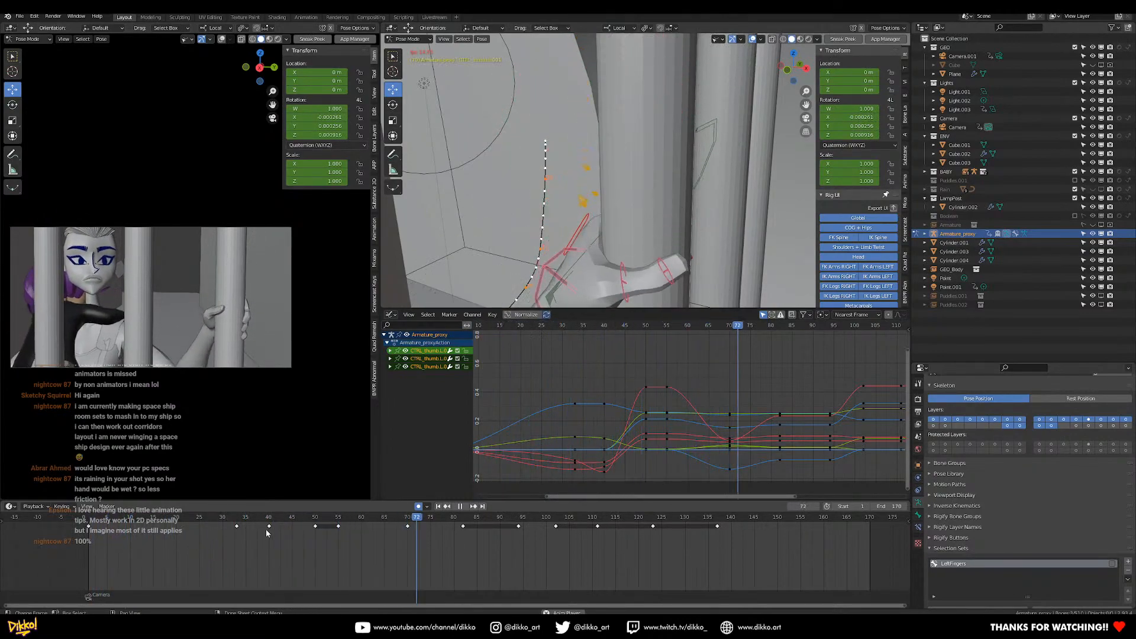
left_click(237, 519)
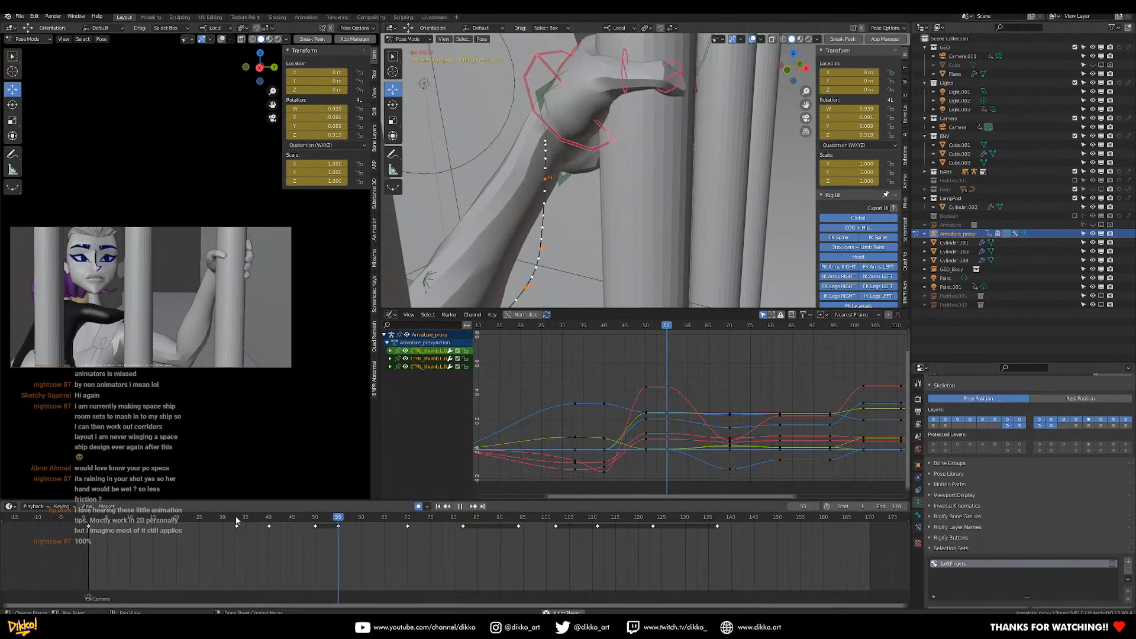
key("space")
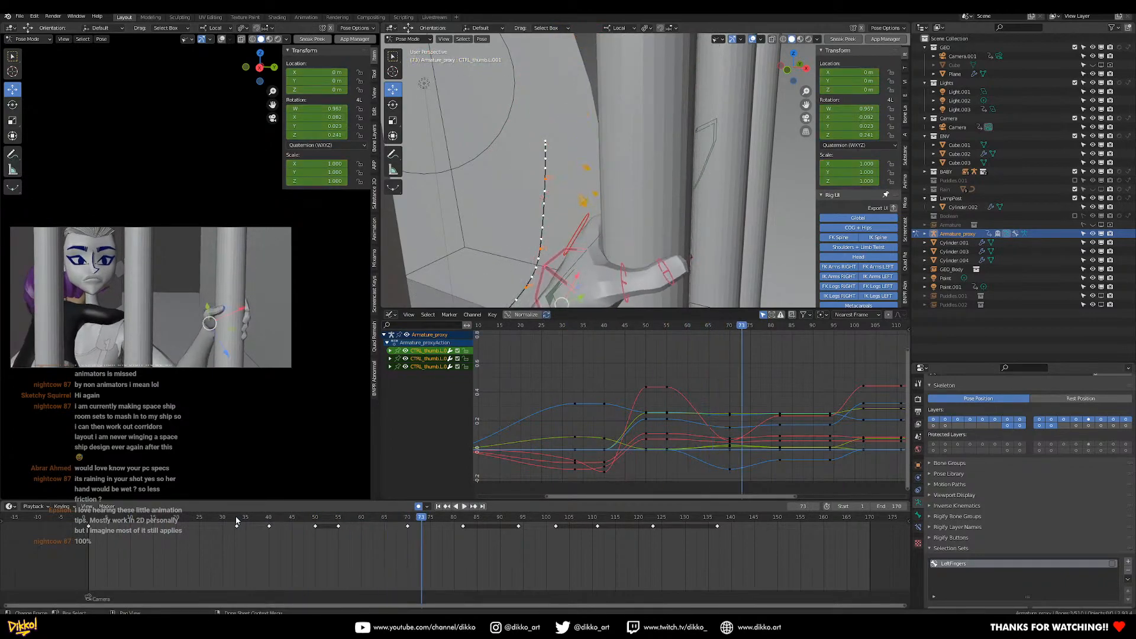
left_click(236, 518)
key("space")
left_click_drag(293, 521, 269, 537)
key("space")
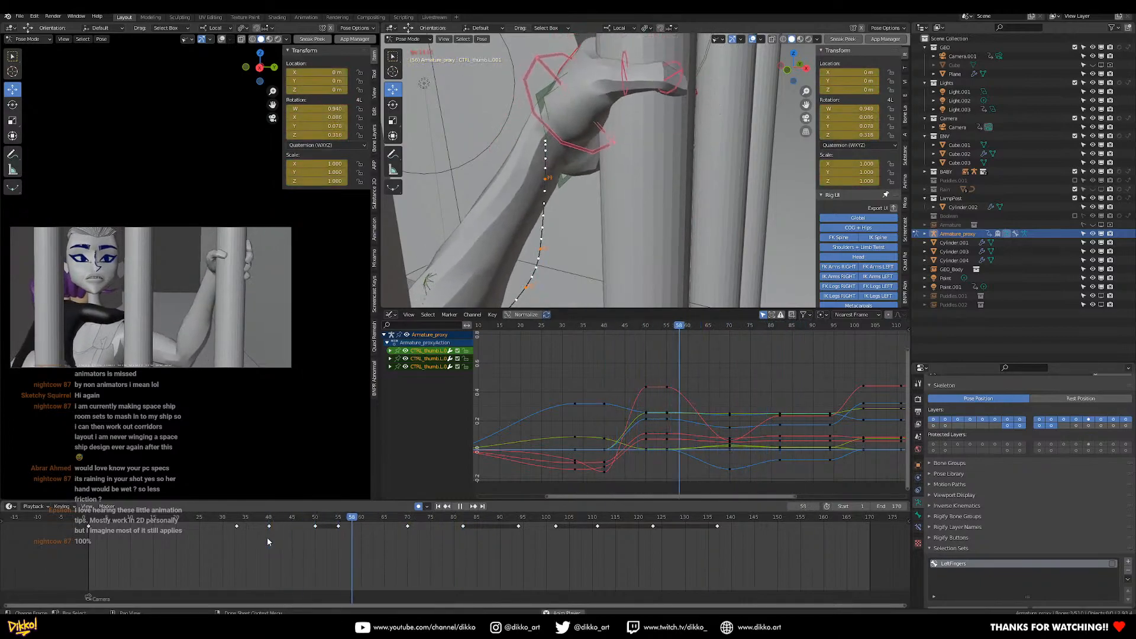
Replay from about frame 56 and scrub between frames 56 and 65 to examine the thumb as the hand slides down.
key("space")
left_click(343, 520)
key("space")
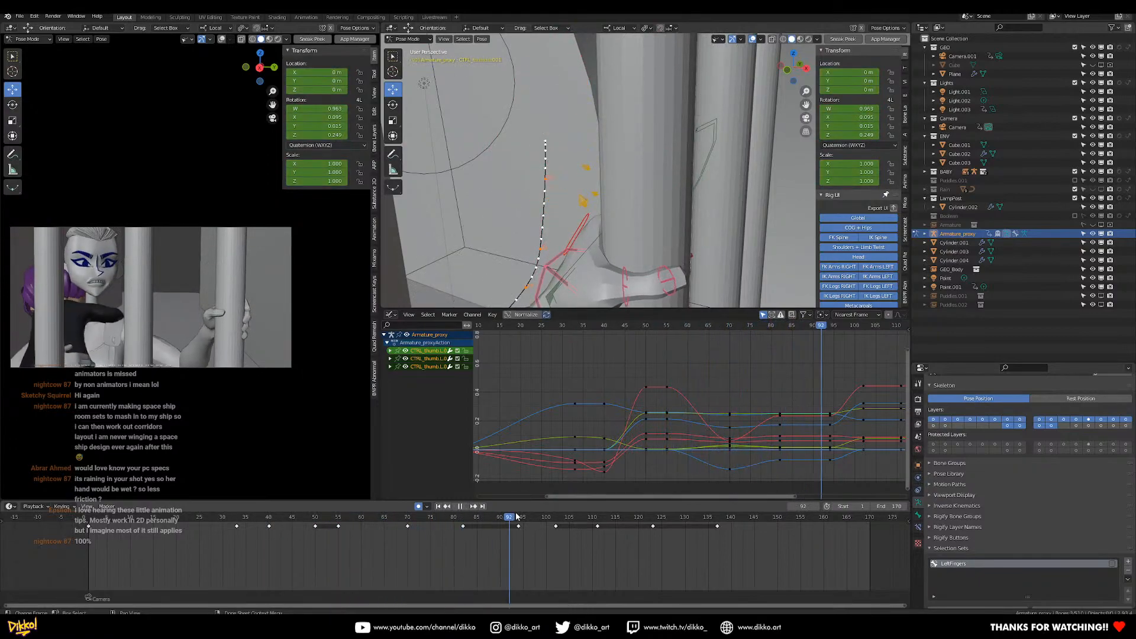
left_click(349, 525)
mouse_move(398, 526)
left_mouse_down()
mouse_move(467, 524)
mouse_move(387, 528)
left_mouse_up()
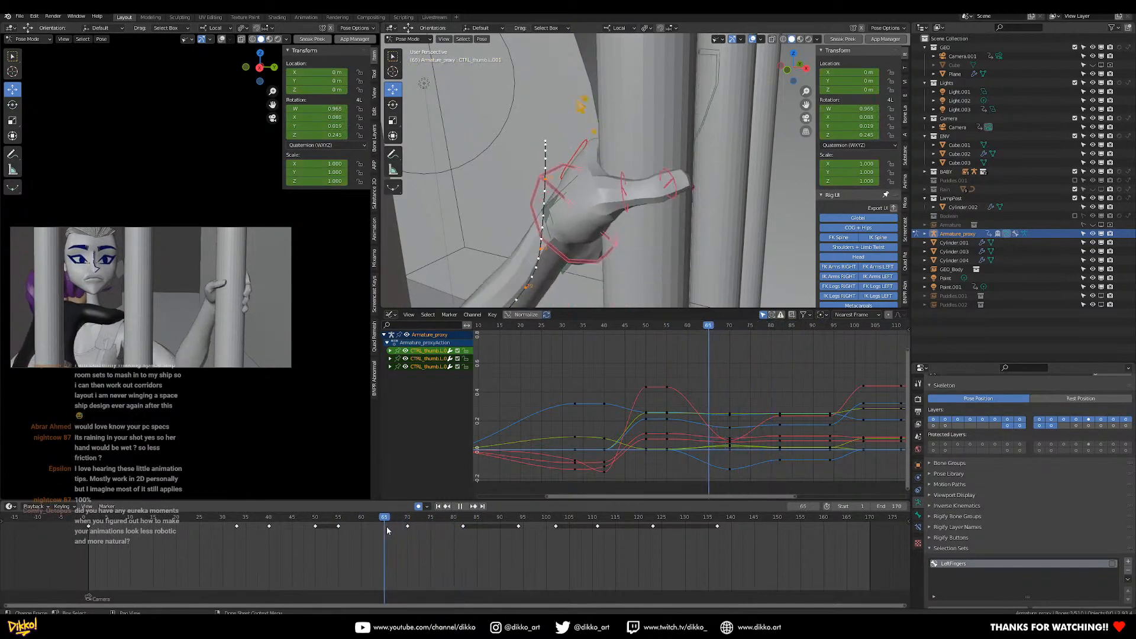
left_click_drag(386, 527, 349, 542)
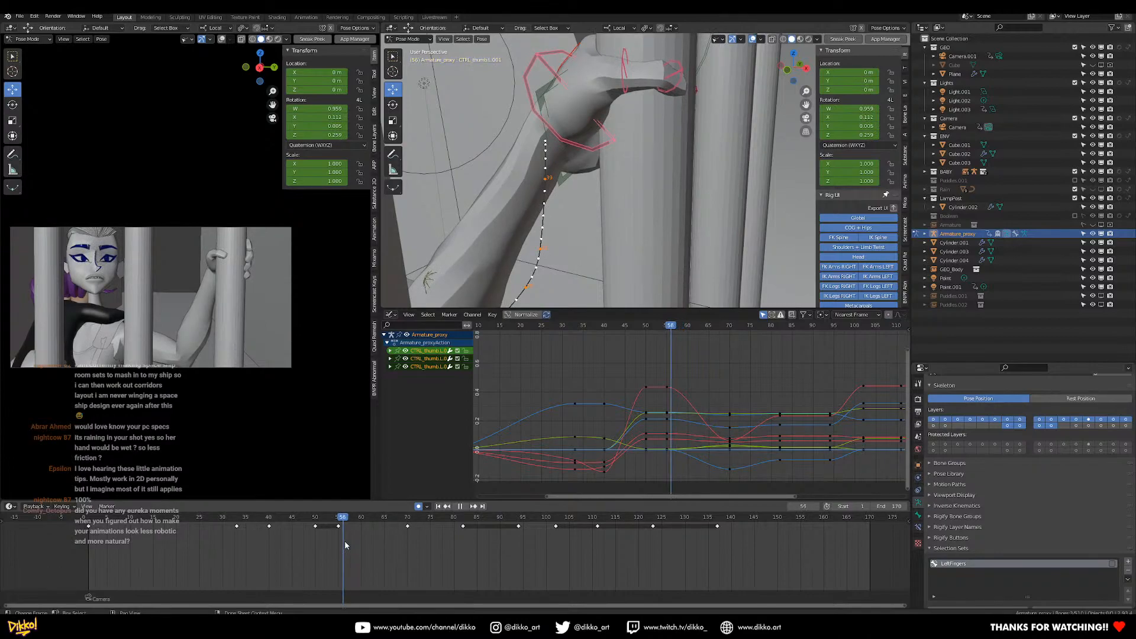
Save the file and replay the shot from its start and from about frame 76 to check the end of the slide.
left_click_drag(271, 553, 85, 523)
key("ctrl+s")
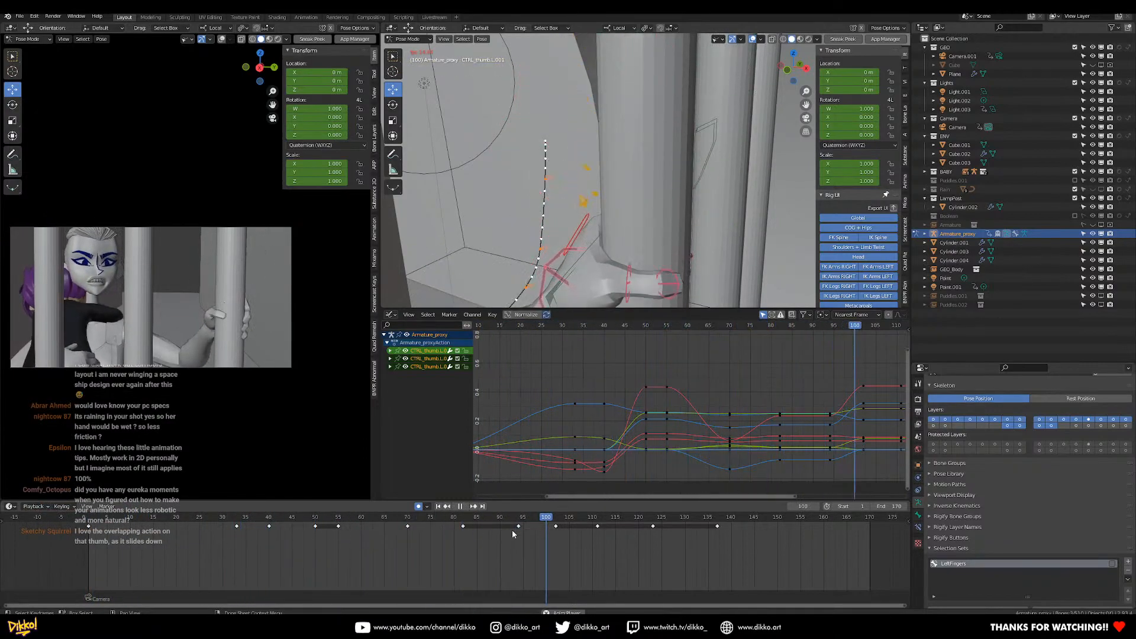
key("space")
left_click_drag(545, 521, 445, 521)
key("space")
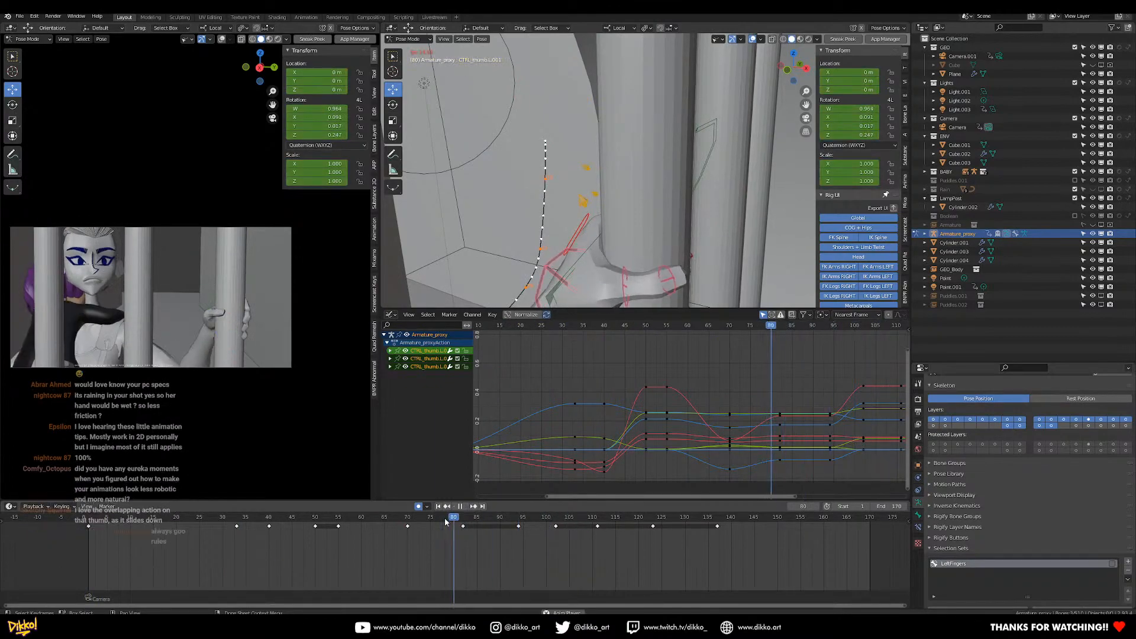
left_click(436, 521)
key("space")
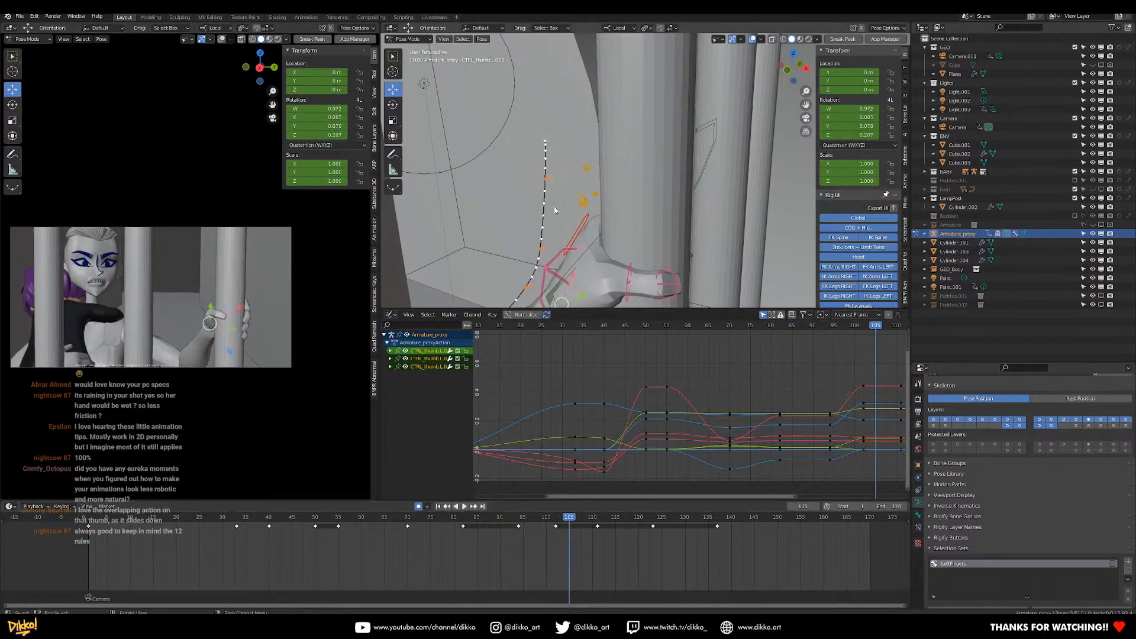
Inspect the COG and hip controls' curves at frame 105, ending with the COG selected at frame 89.
scroll(630, 219, "down", 8)
middle_click_drag(578, 256, 659, 222)
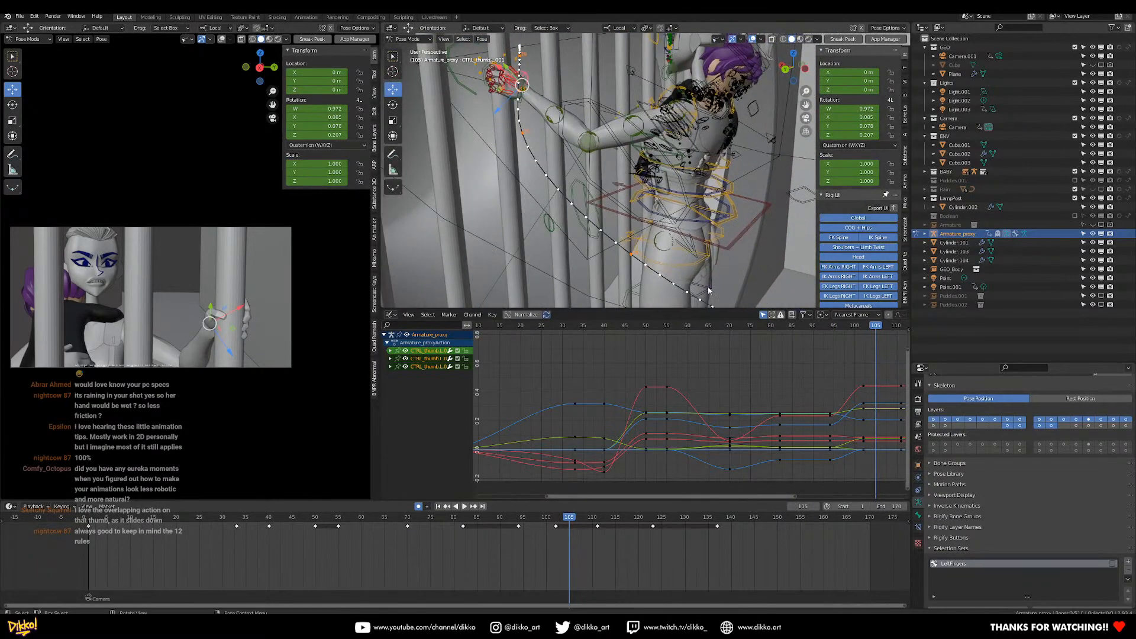
left_click(745, 232)
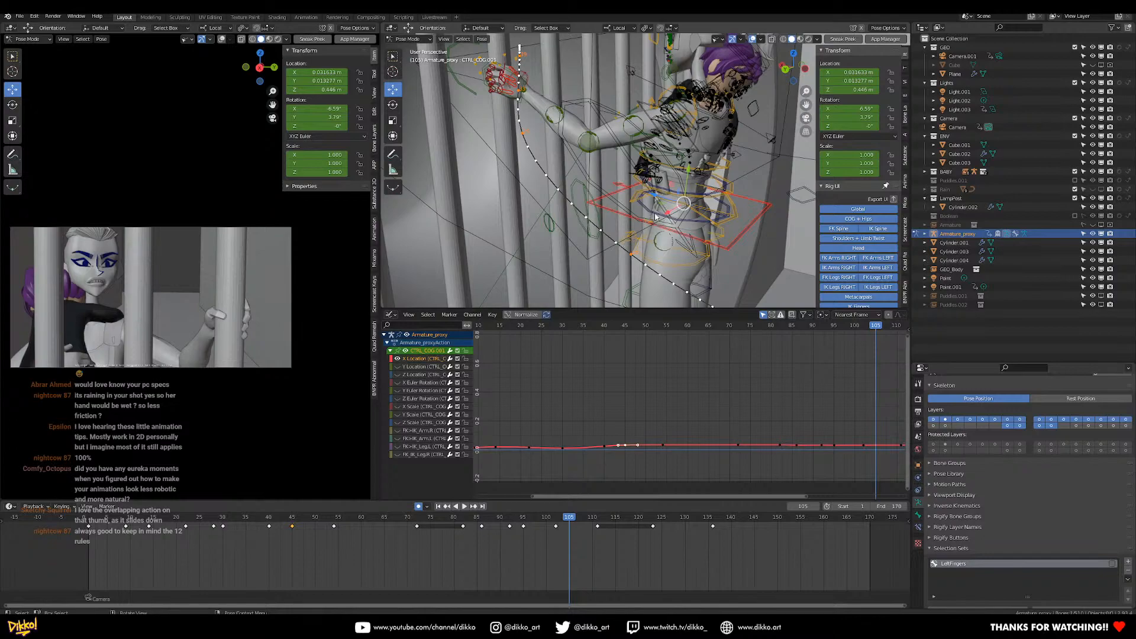
left_click(728, 217)
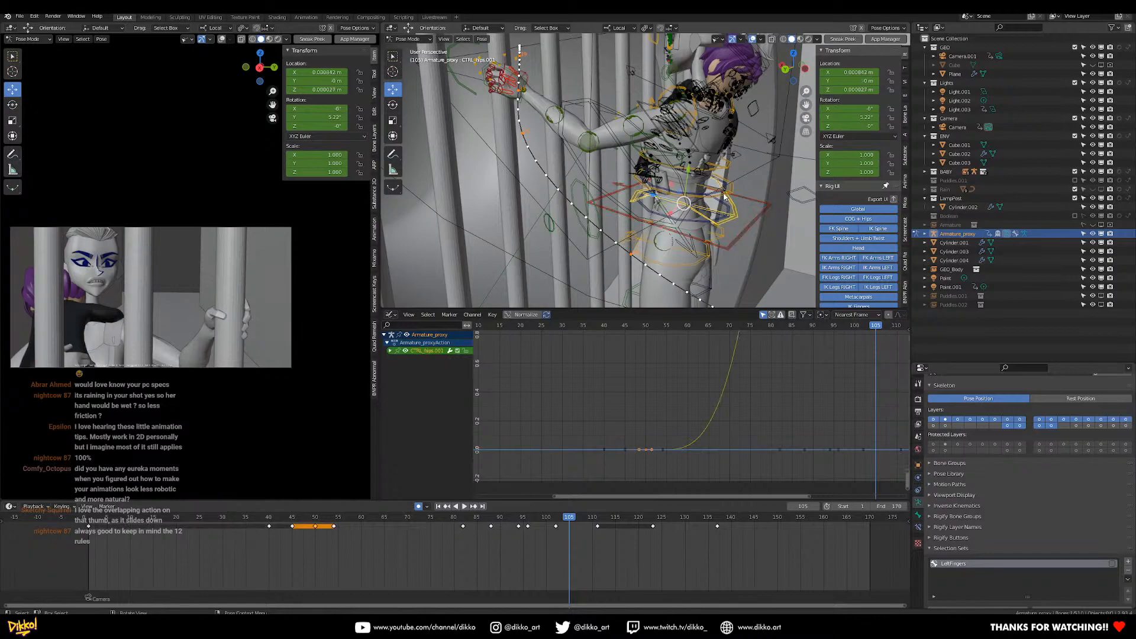
left_click(734, 249)
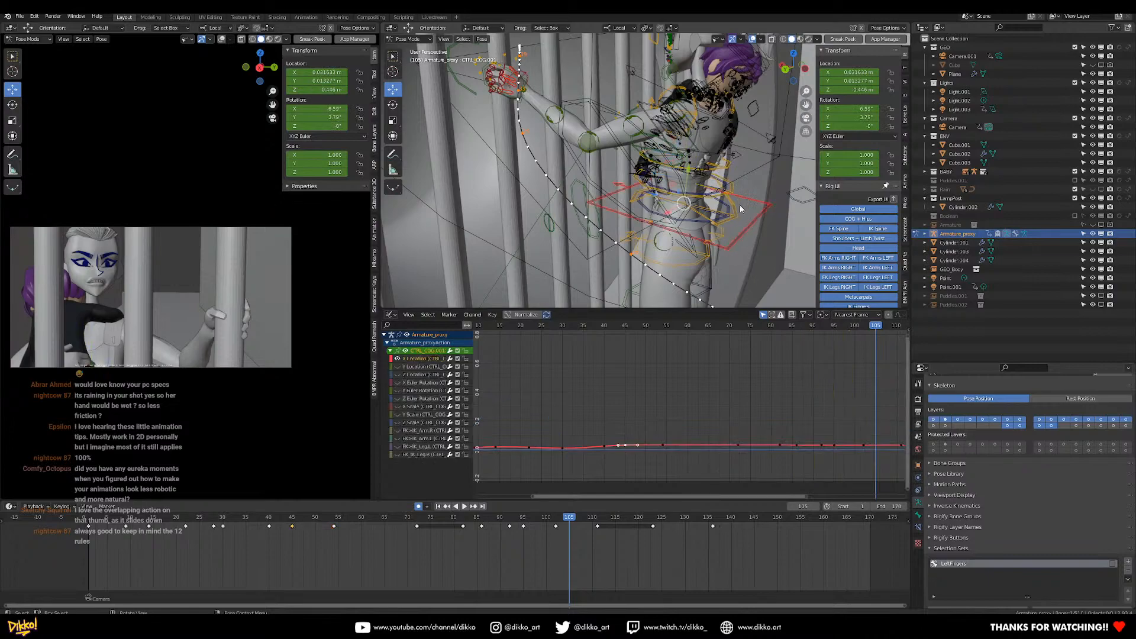
left_click_drag(478, 519, 496, 549)
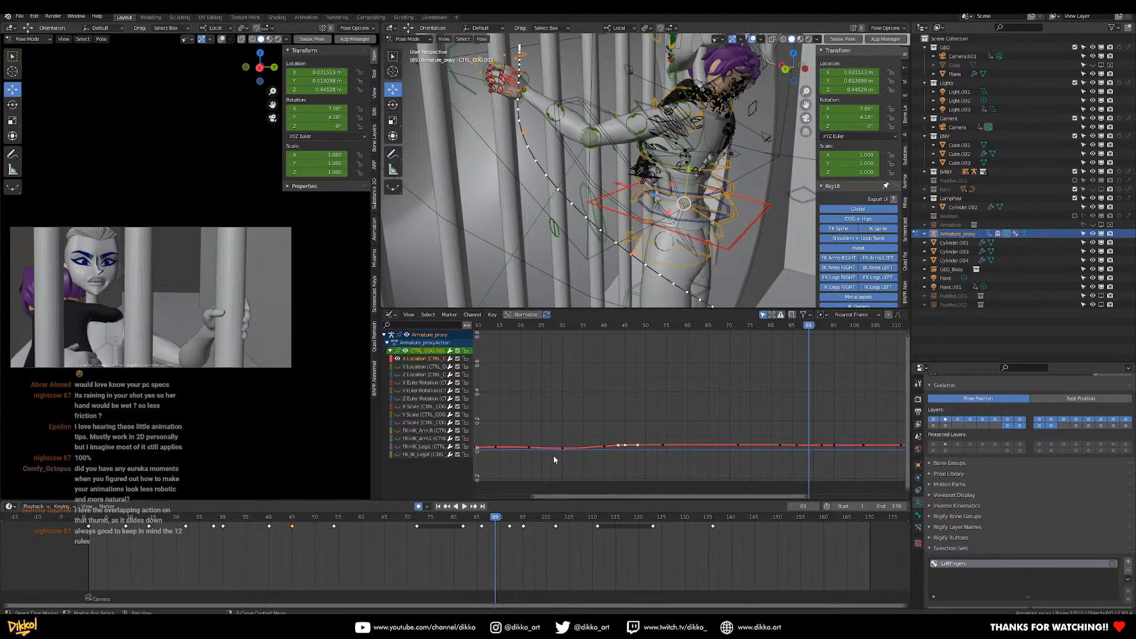
Inspect the curves of the hip and torso controls at frame 89, finishing with the hip control selected.
left_click(731, 217)
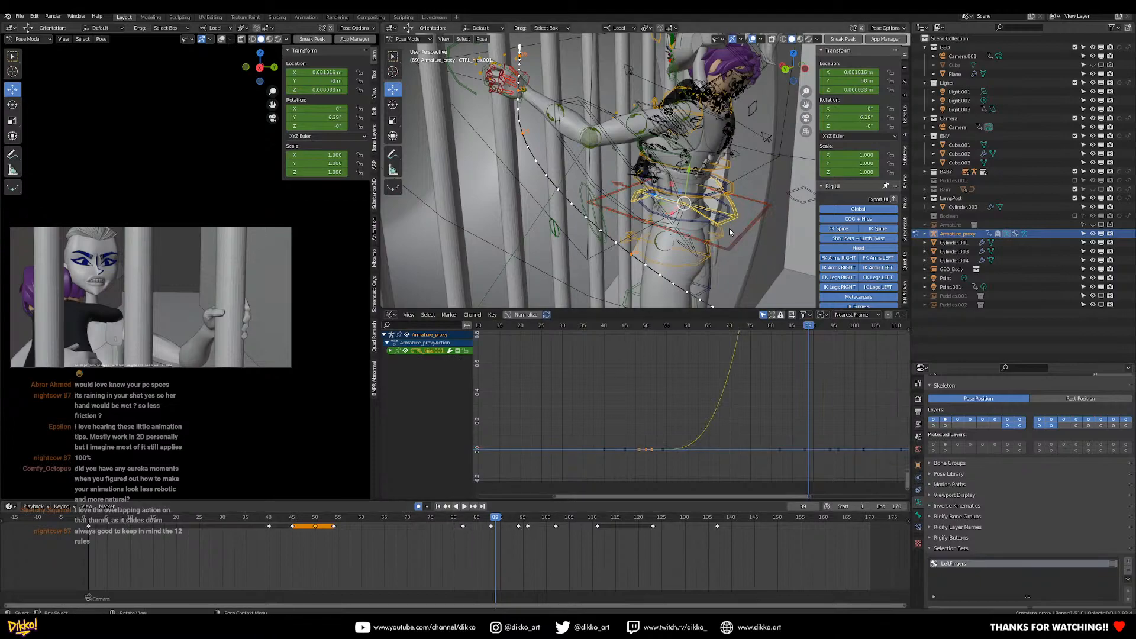
left_click(733, 193)
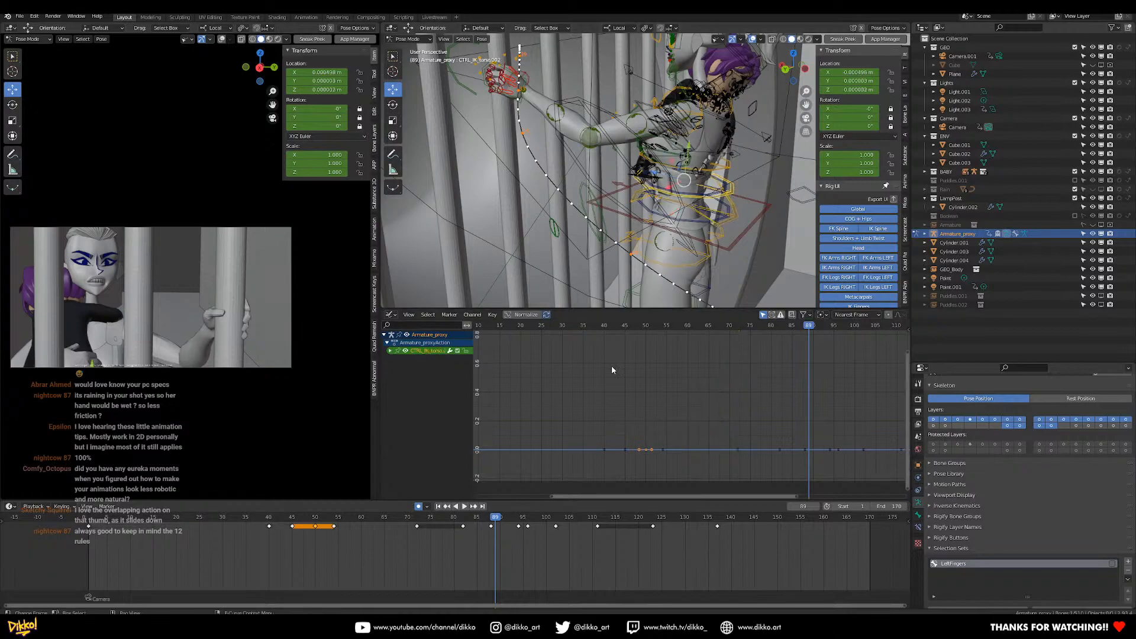
left_click(726, 170)
left_click(728, 209)
left_click(727, 201)
left_click(736, 210)
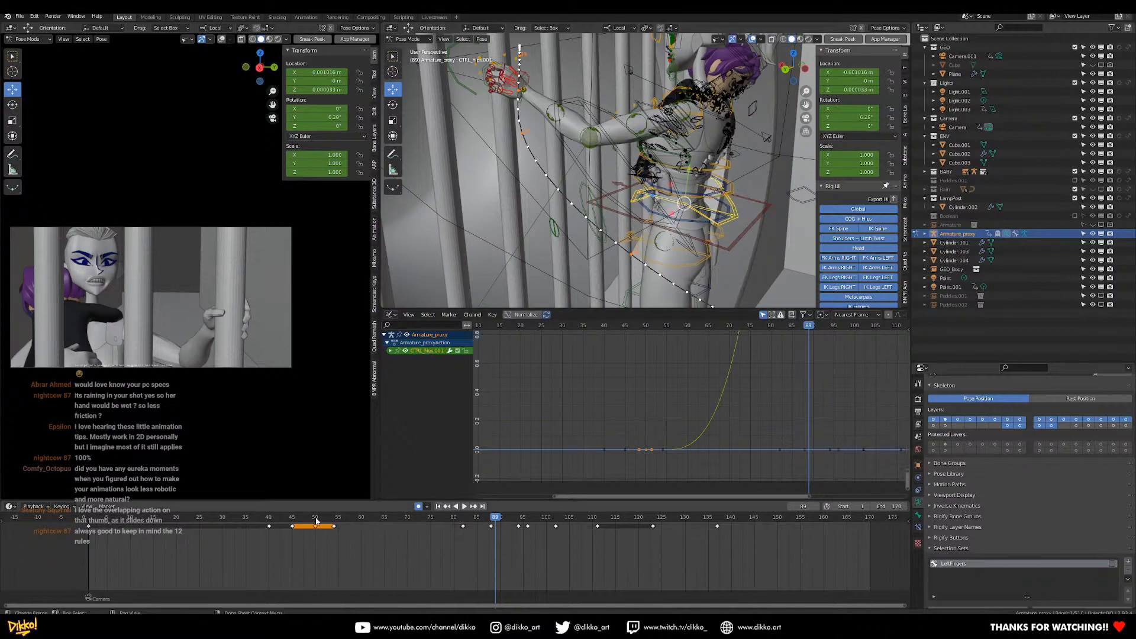
Replay the shot from frame 40 and from its start to review the hip motion, stopping at frame 30.
left_click(270, 522)
key("space")
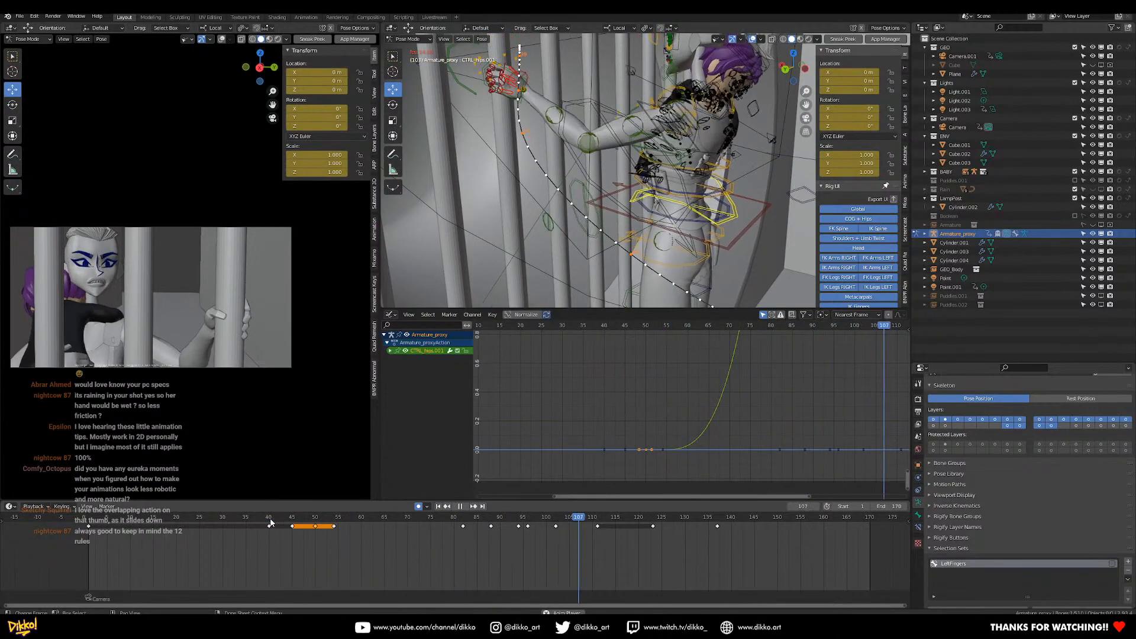
key("space")
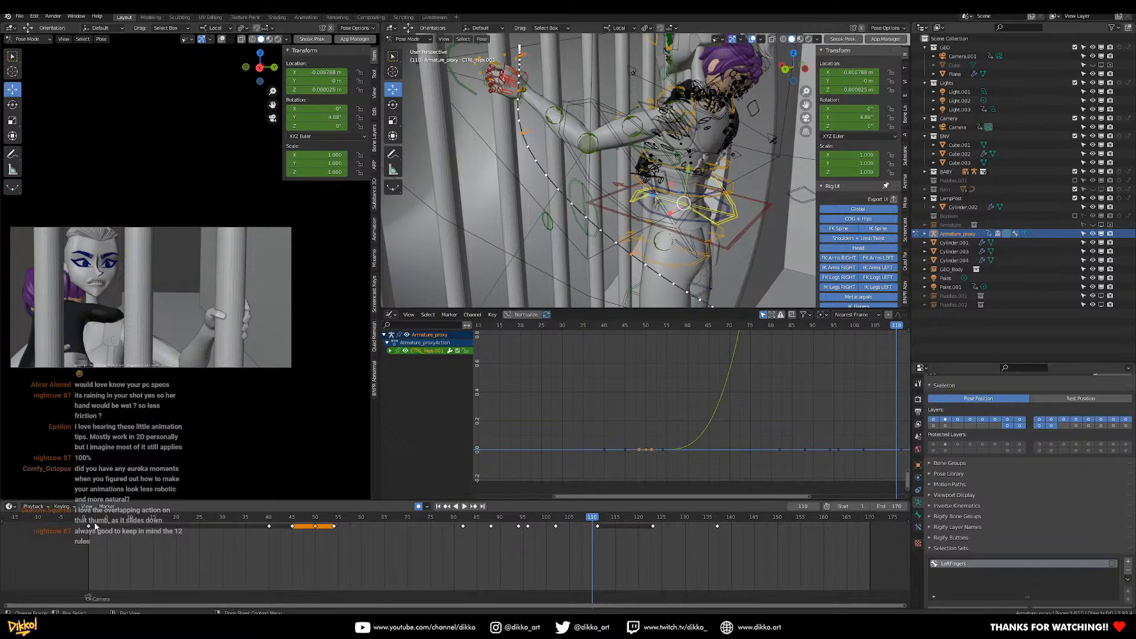
left_click(87, 524)
key("space")
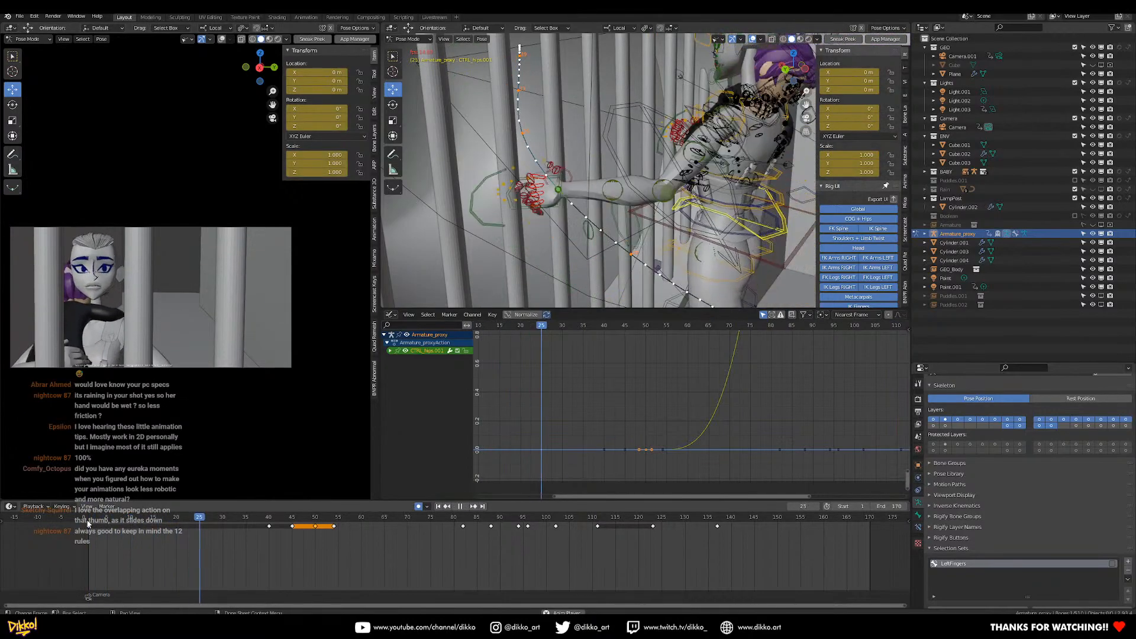
key("space")
left_click(88, 524)
key("space")
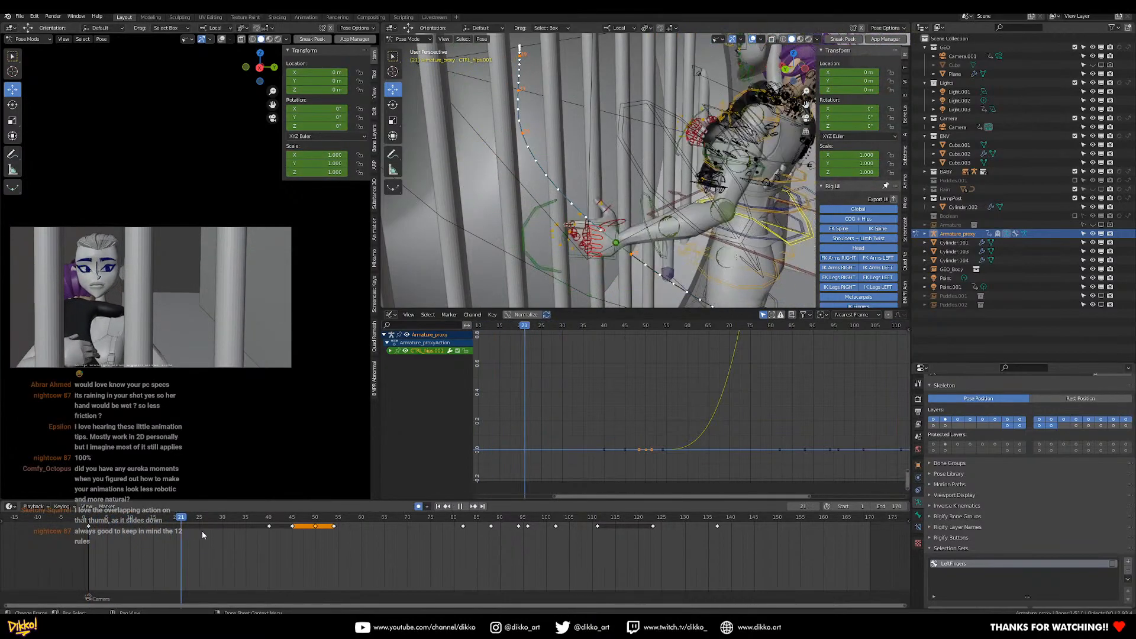
left_click(99, 541)
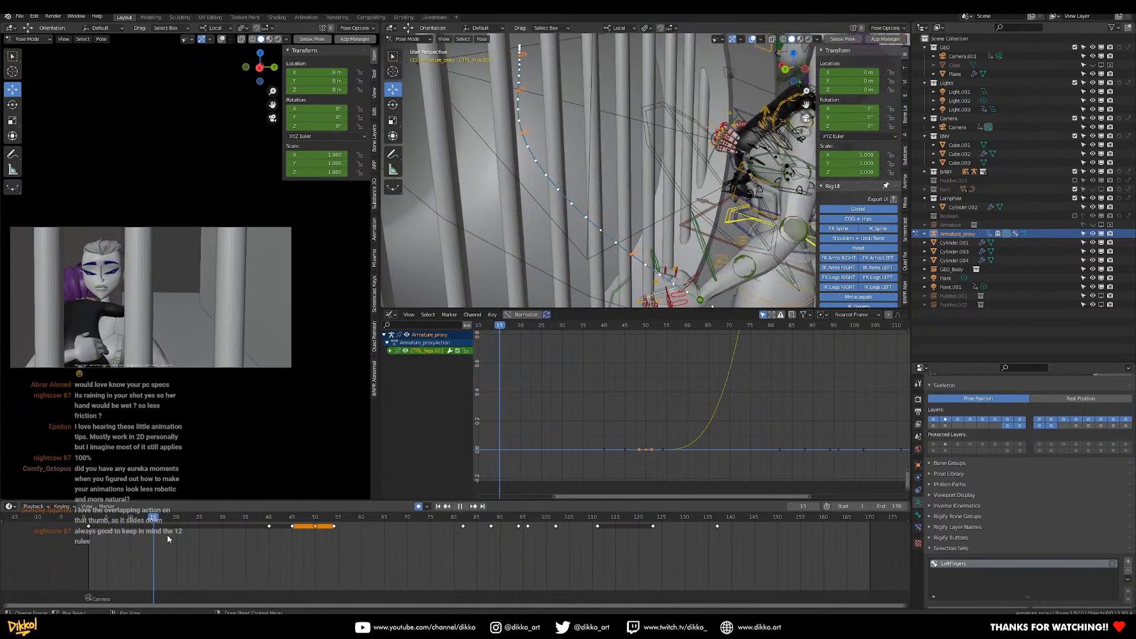
left_click_drag(255, 529, 207, 520)
key("space")
Select the COG control and play the opening frames to study the body's motion, stopping at frame 7.
middle_click_drag(737, 228, 634, 193, "shift")
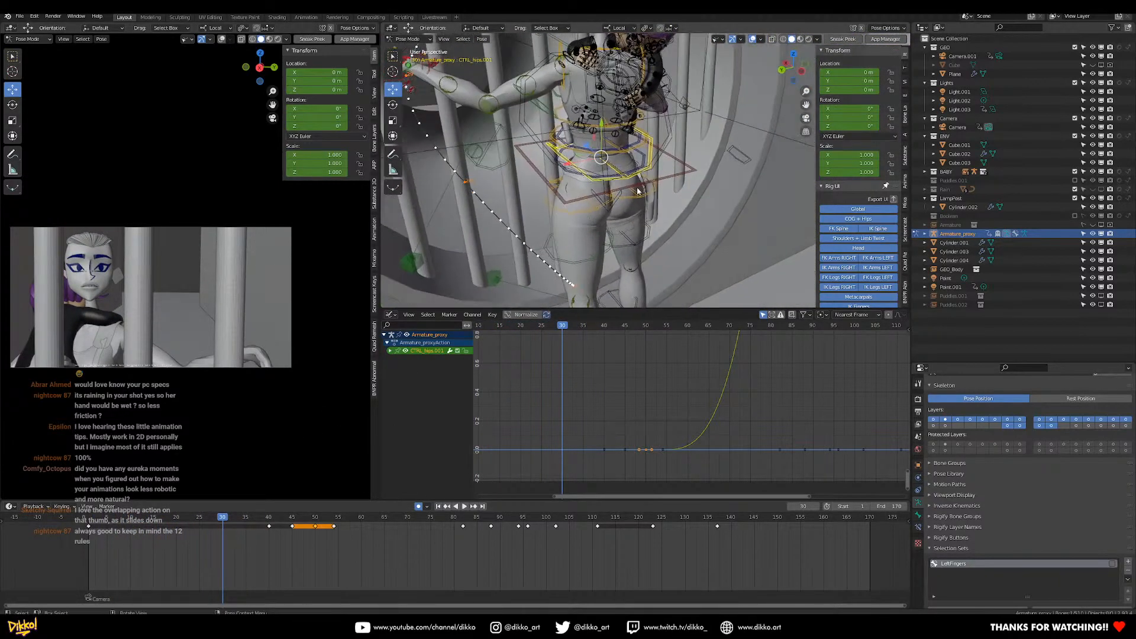
left_click(666, 178)
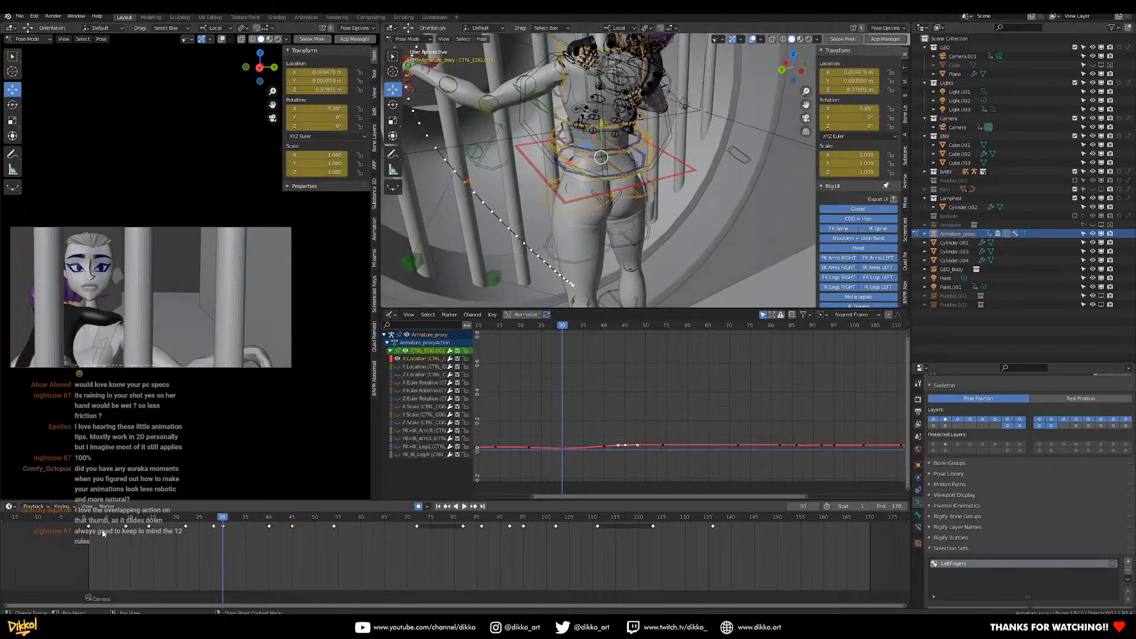
left_click(86, 525)
key("space")
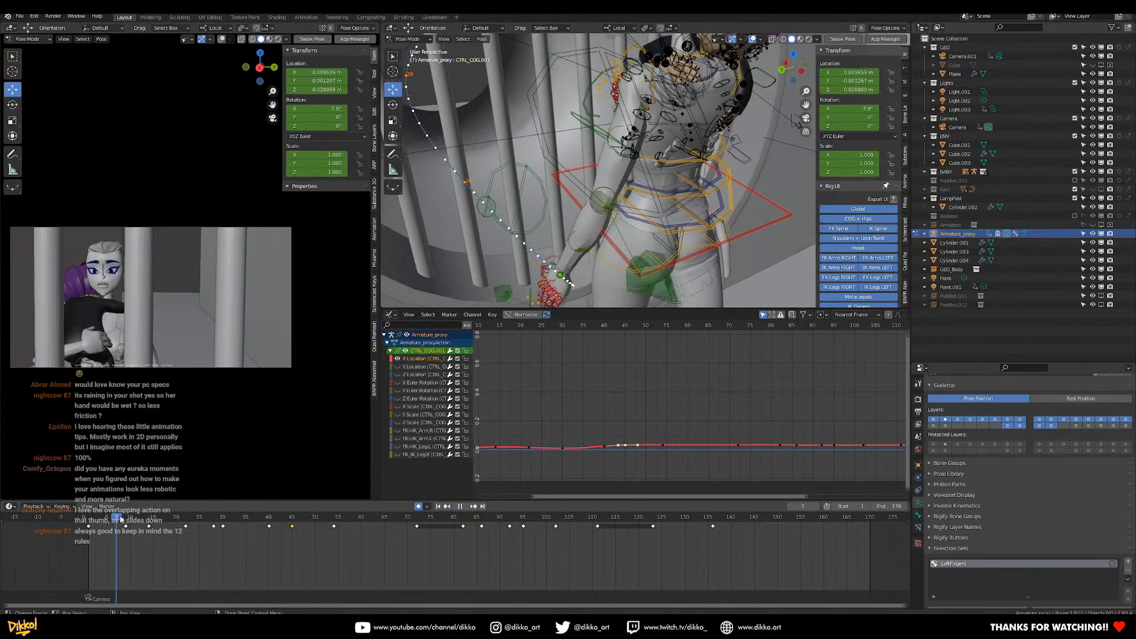
left_click_drag(152, 522, 116, 533)
key("space")
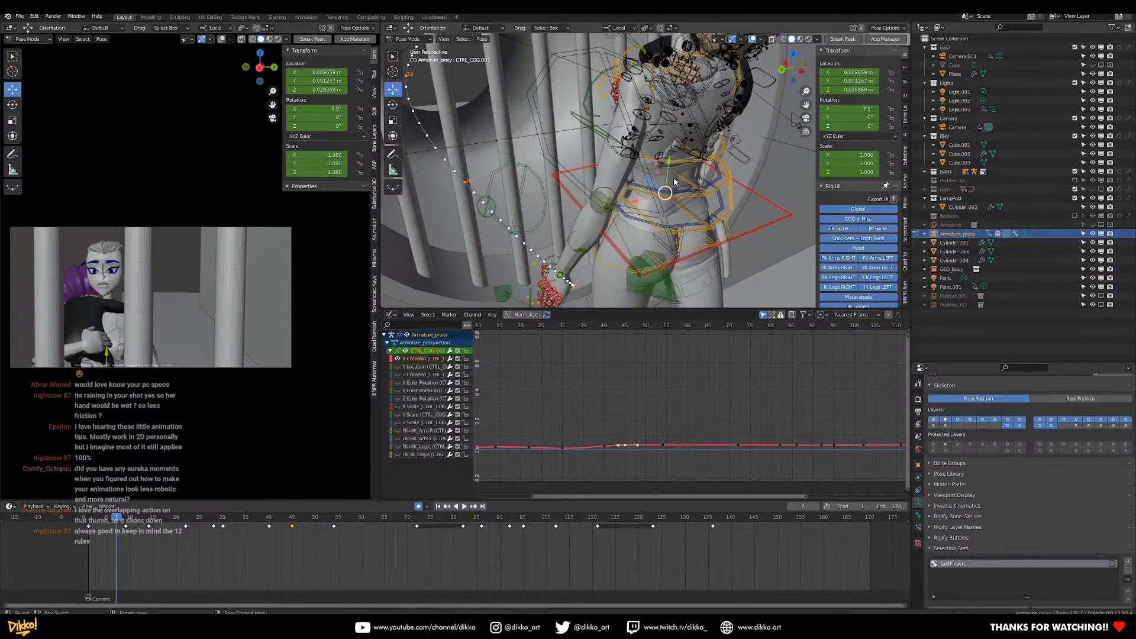
Replay the opening and scrub through frames 14 to 29 to examine how the COG moves as the arm reaches.
left_click(89, 526)
key("space")
key("space")
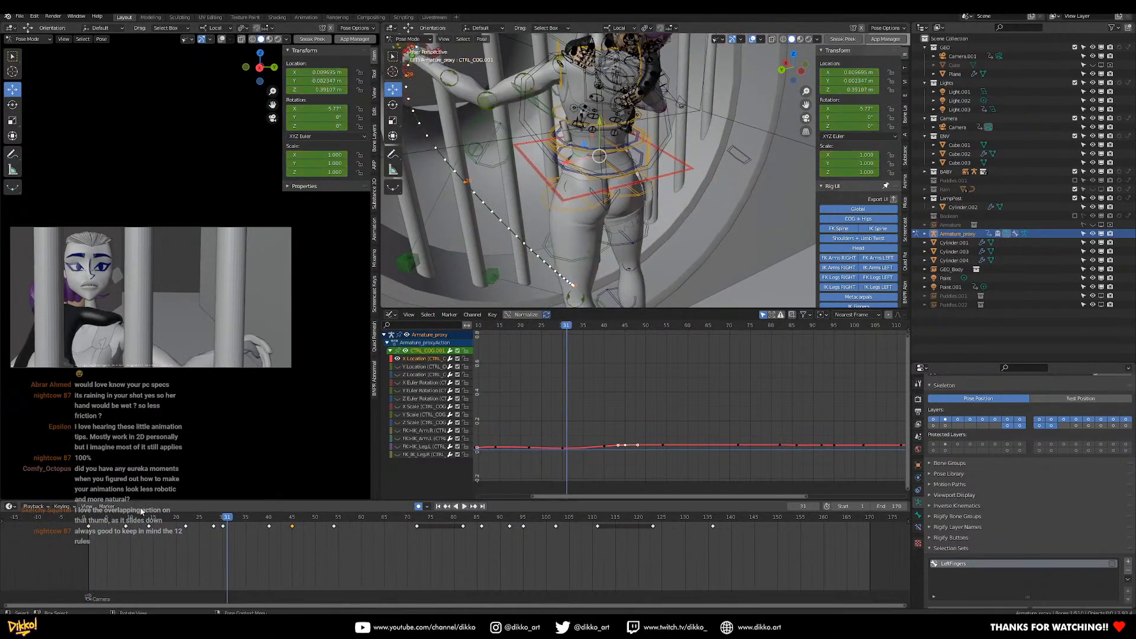
left_click_drag(89, 521, 144, 515)
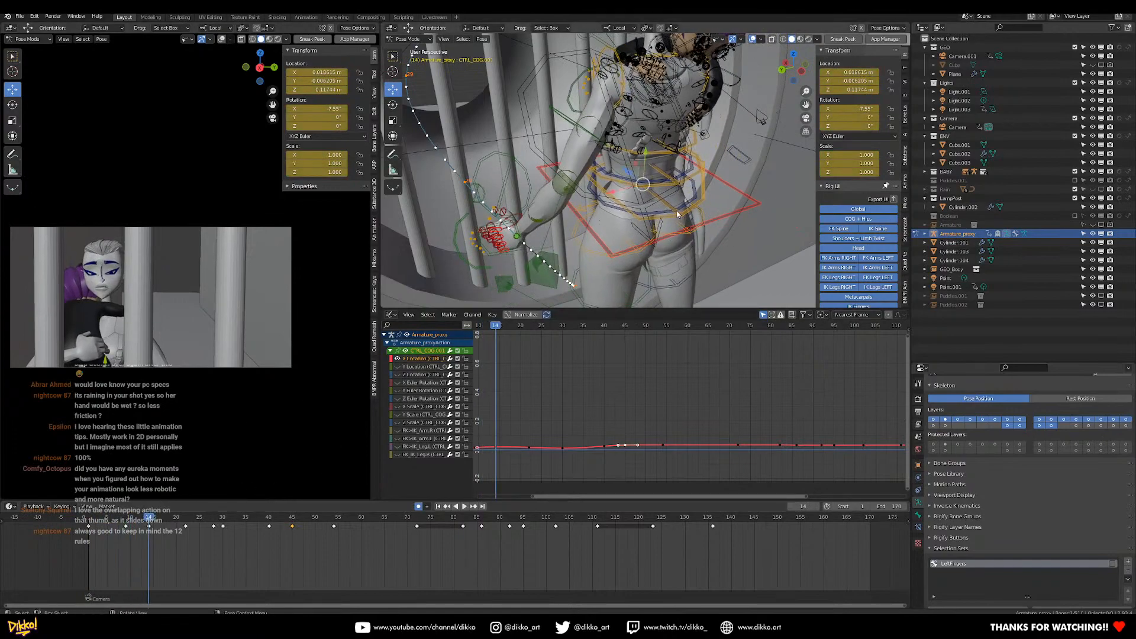
key("space")
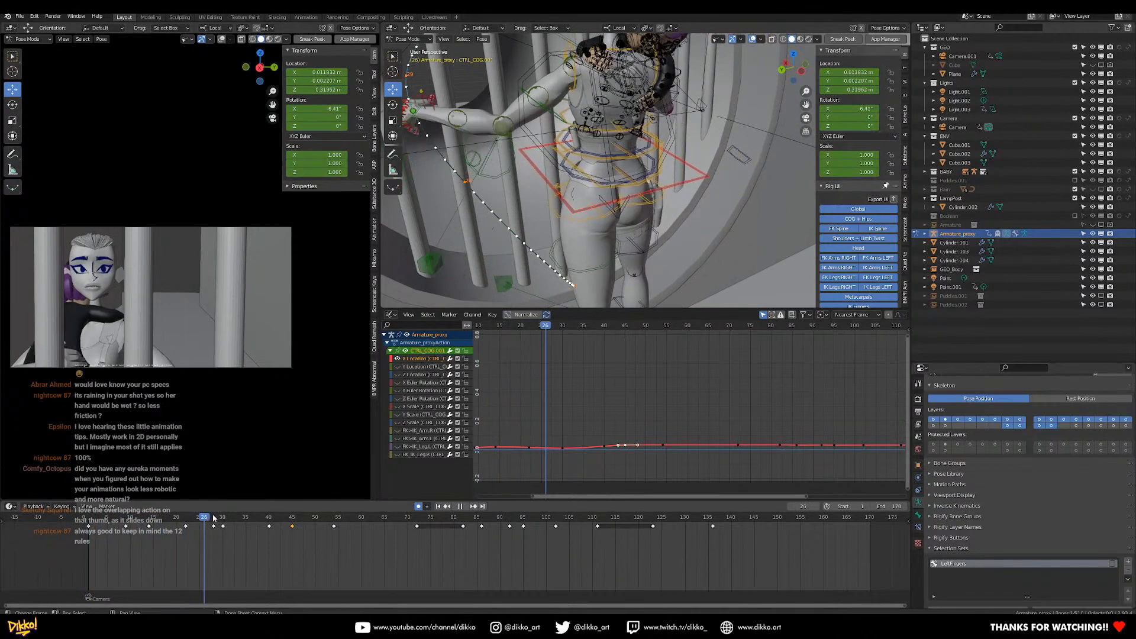
key("space")
Examine the COG's X Location curve over the opening frames while replaying the shot from its start, stopping at frame 29.
middle_click_drag(564, 434, 680, 323)
mouse_move(654, 417)
middle_mouse_down("ctrl")
mouse_move(651, 384)
mouse_move(667, 424)
middle_mouse_up("ctrl")
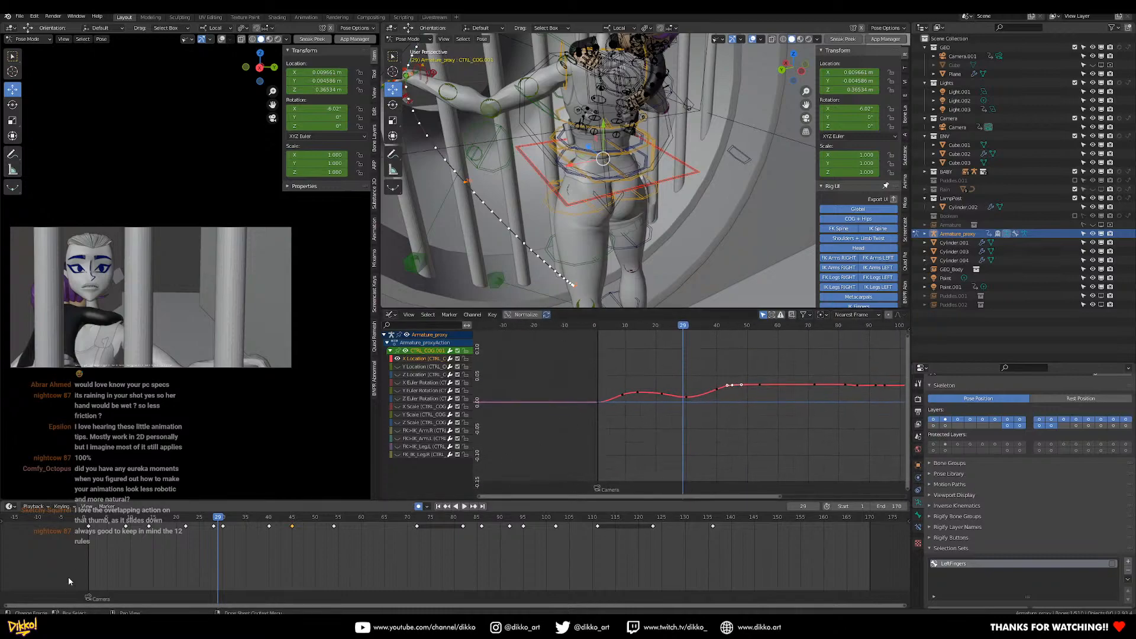
key("space")
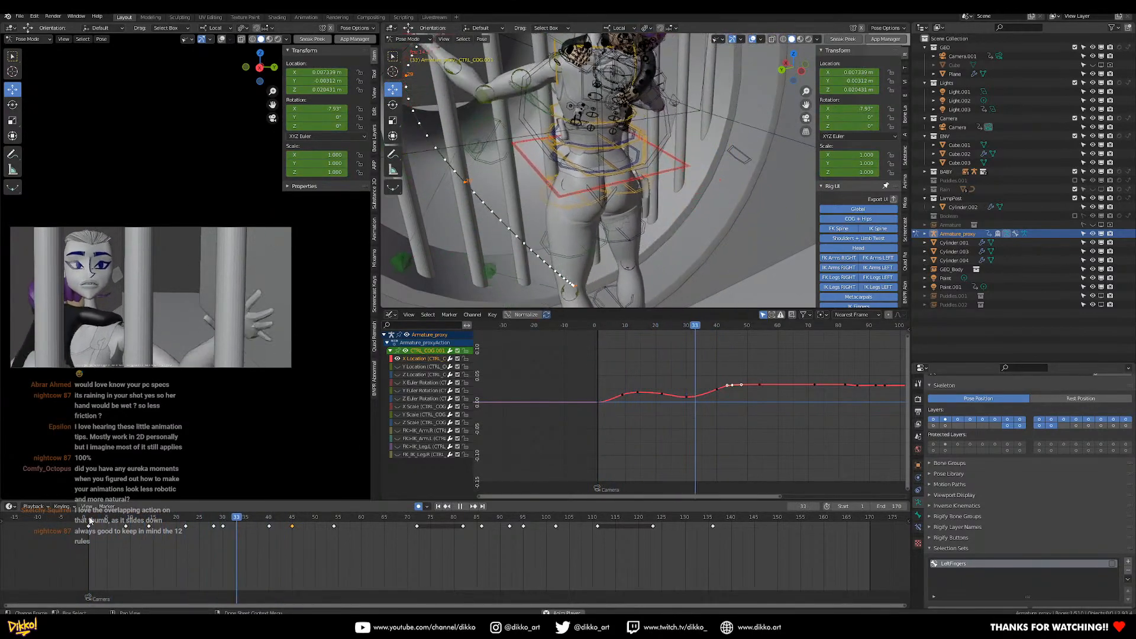
left_click(89, 520)
left_click(89, 519)
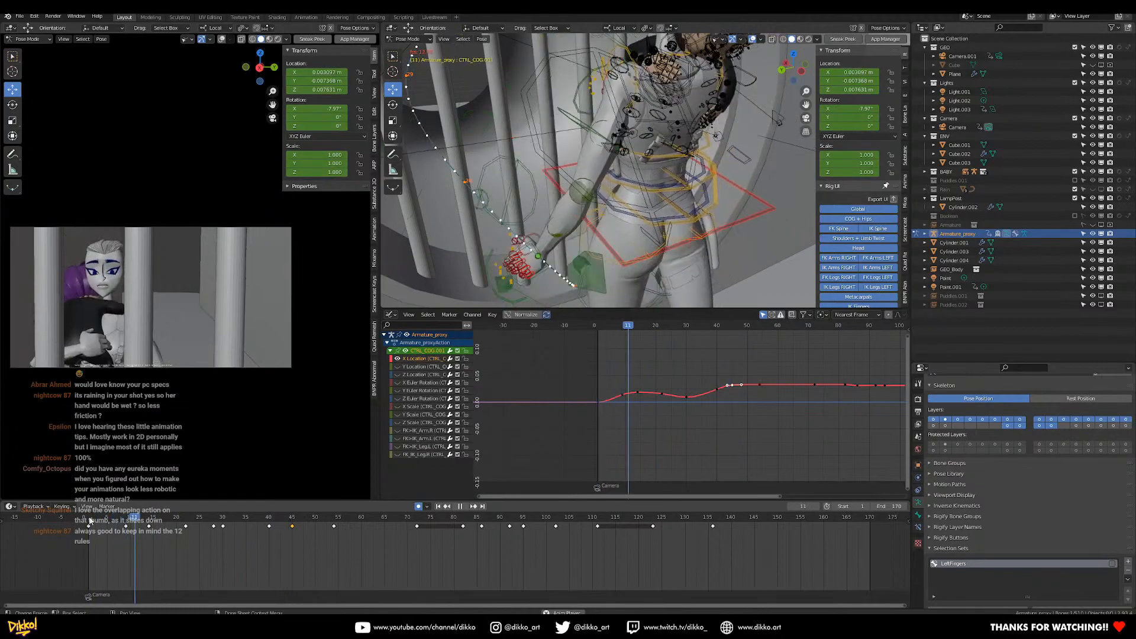
key("space")
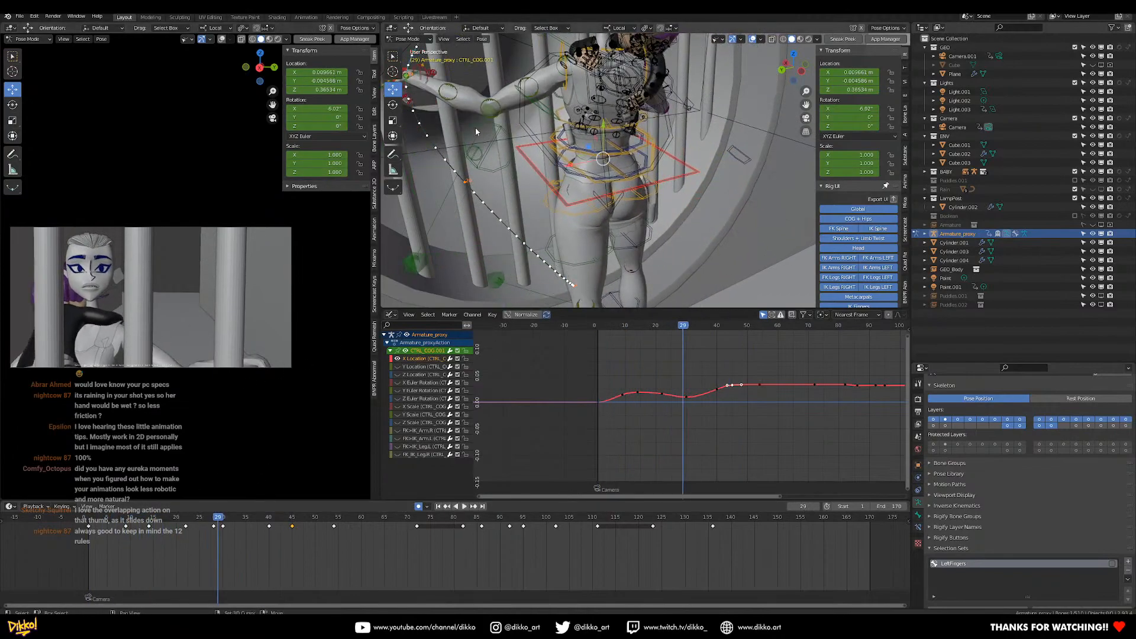
middle_click_drag(484, 141, 531, 188, "shift")
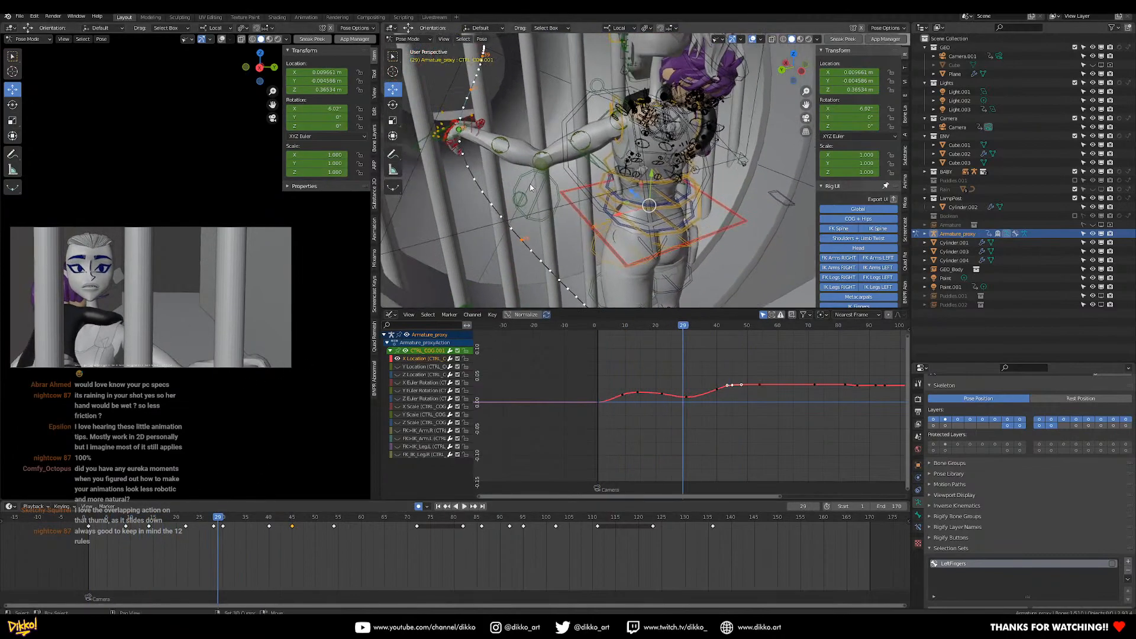
Replay the reach from the opening frames and scrub back to frame 28 to examine how the COG drives the arm.
left_click(91, 521)
key("space")
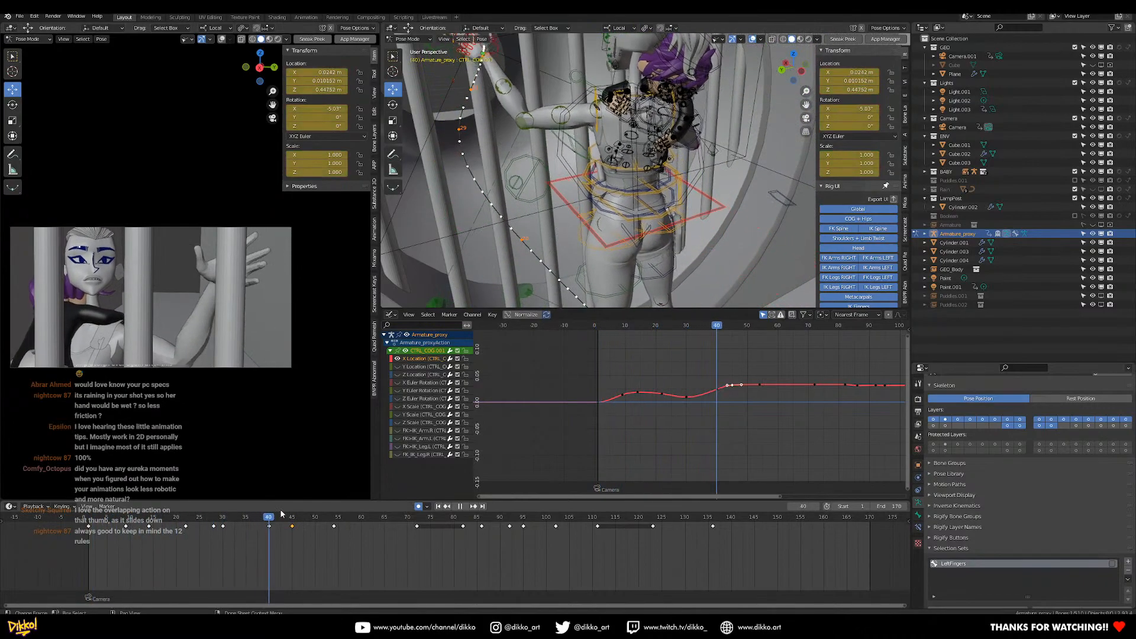
key("space")
left_click_drag(280, 515, 213, 519)
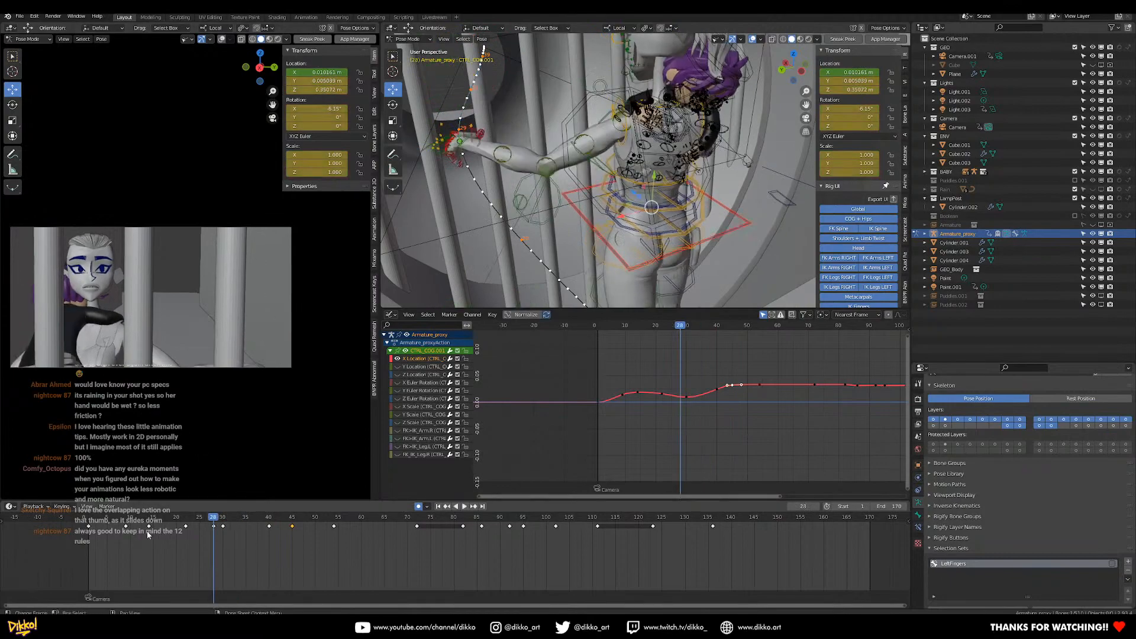
left_click(110, 519)
key("space")
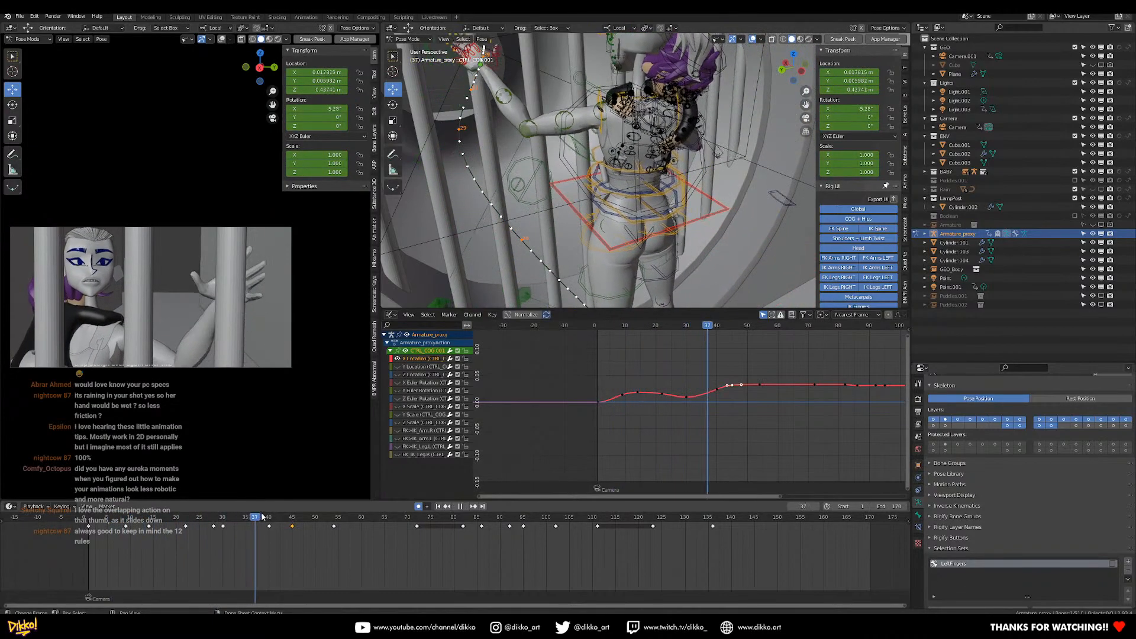
left_click_drag(266, 508, 53, 536)
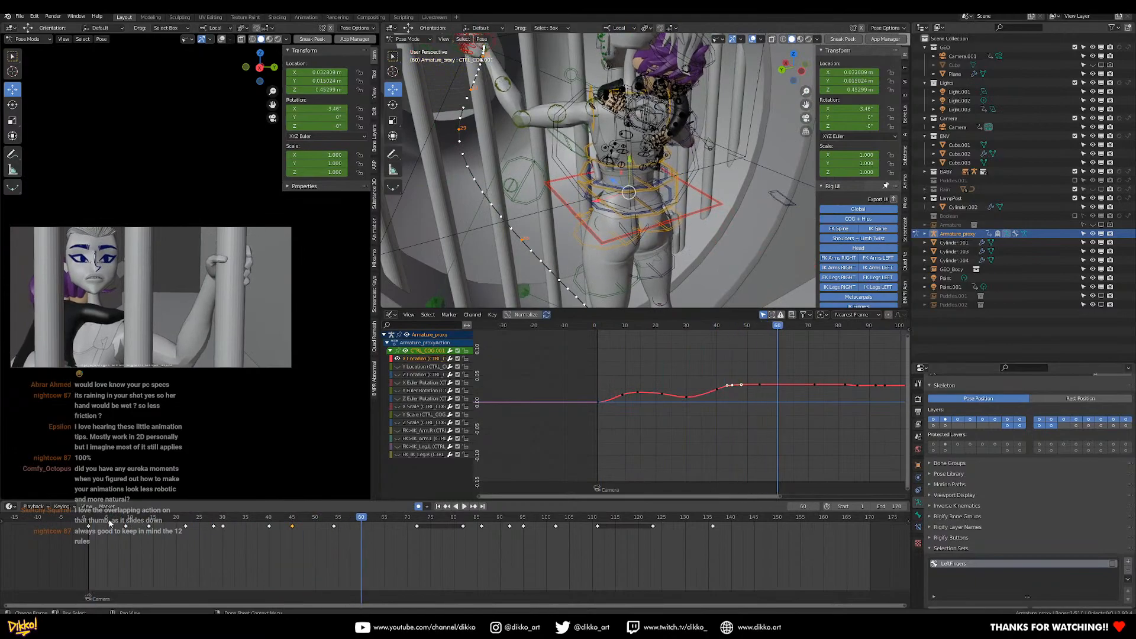
Replay the shot from its start, pausing at frame 41, and restart the opening to study the body's rise.
left_click(86, 522)
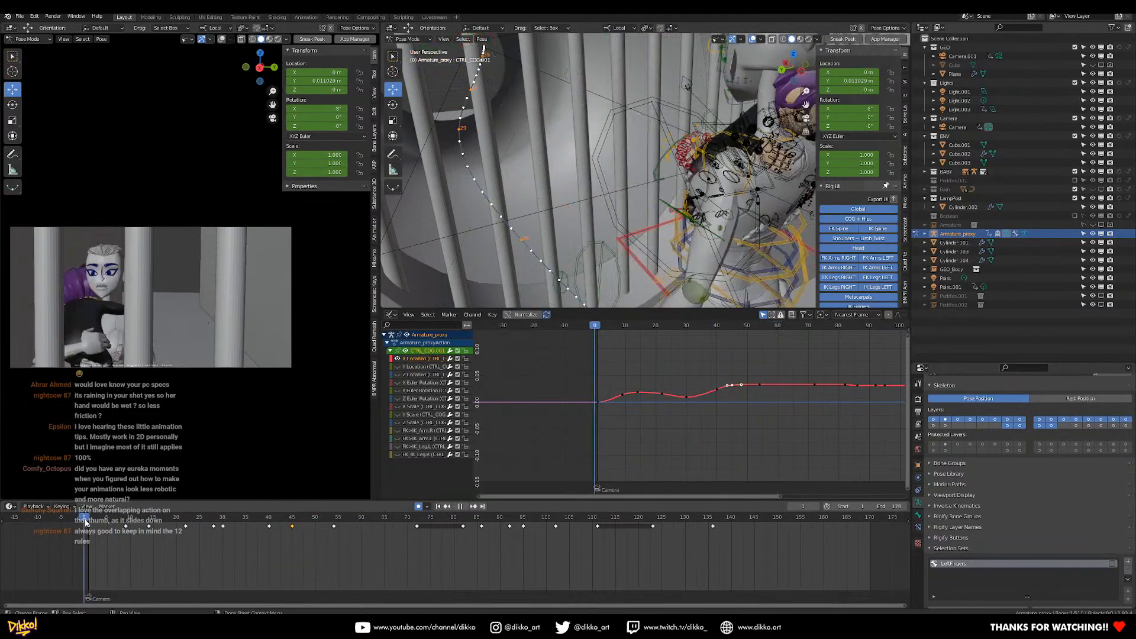
left_click(86, 522)
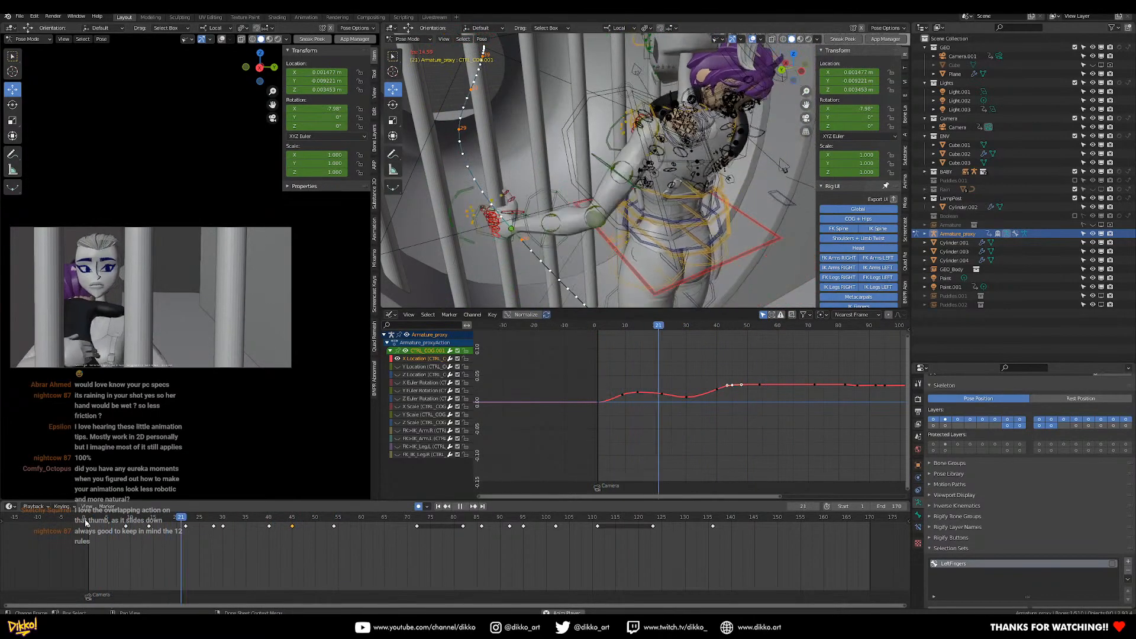
key("space")
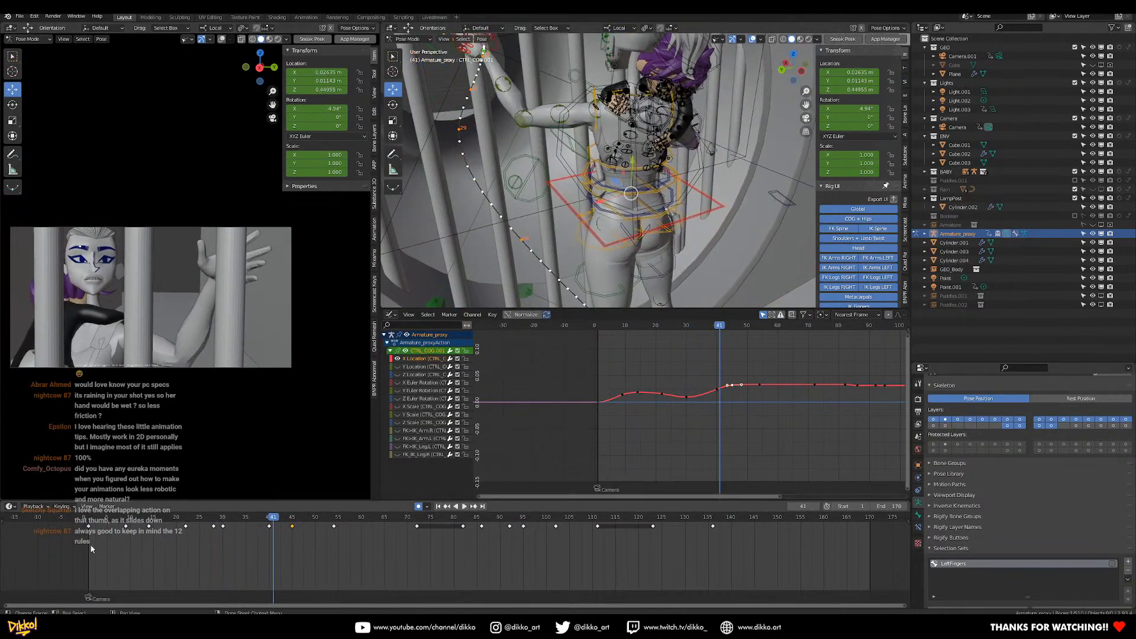
left_click(98, 521)
key("space")
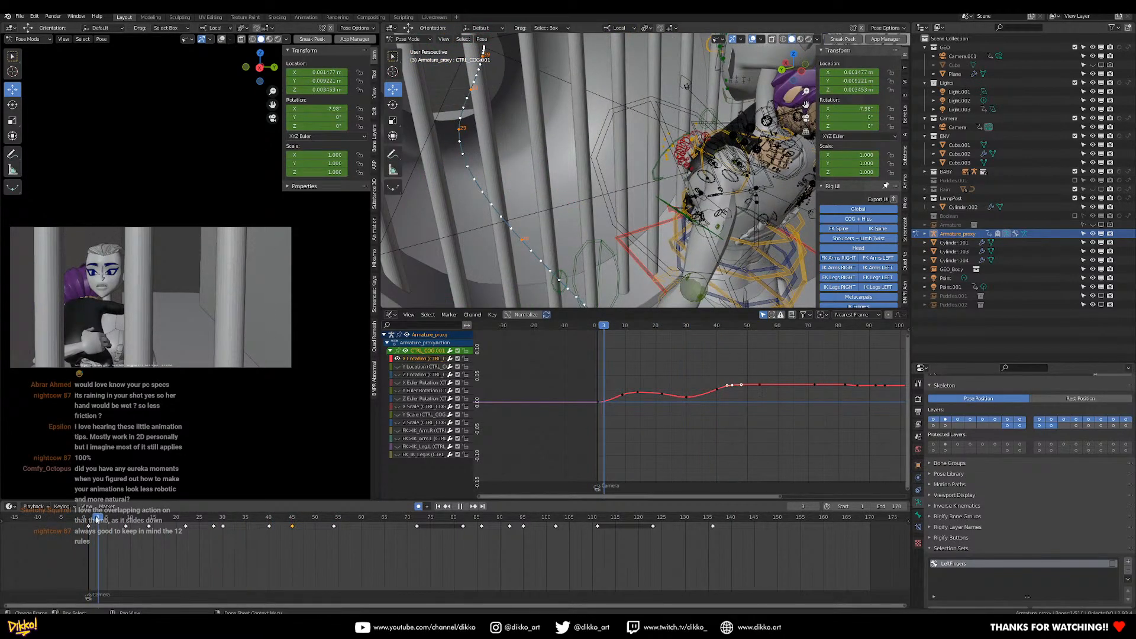
left_click(88, 522)
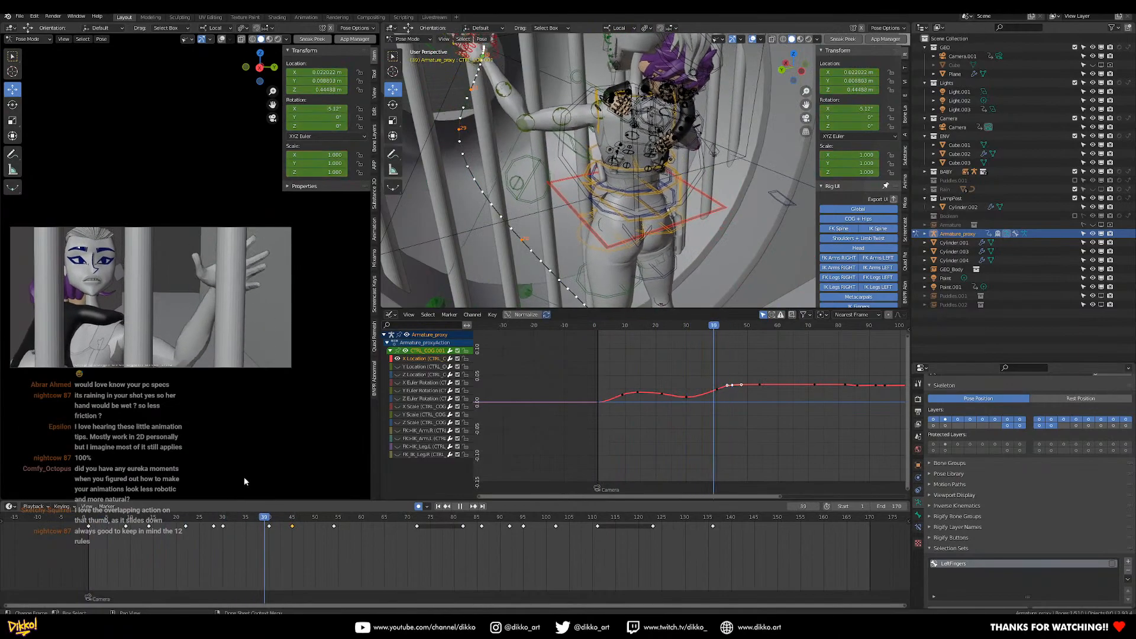
Play the opening from frame 1 and scrub through frames 24 to 43 to examine the reach toward the bar.
left_click(88, 527)
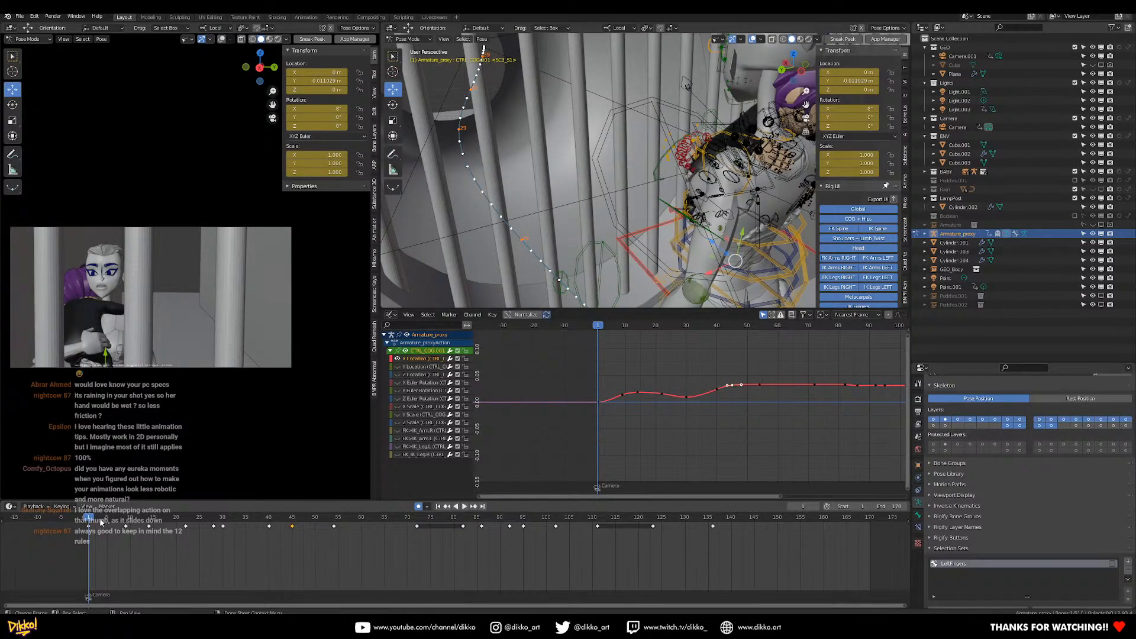
key("space")
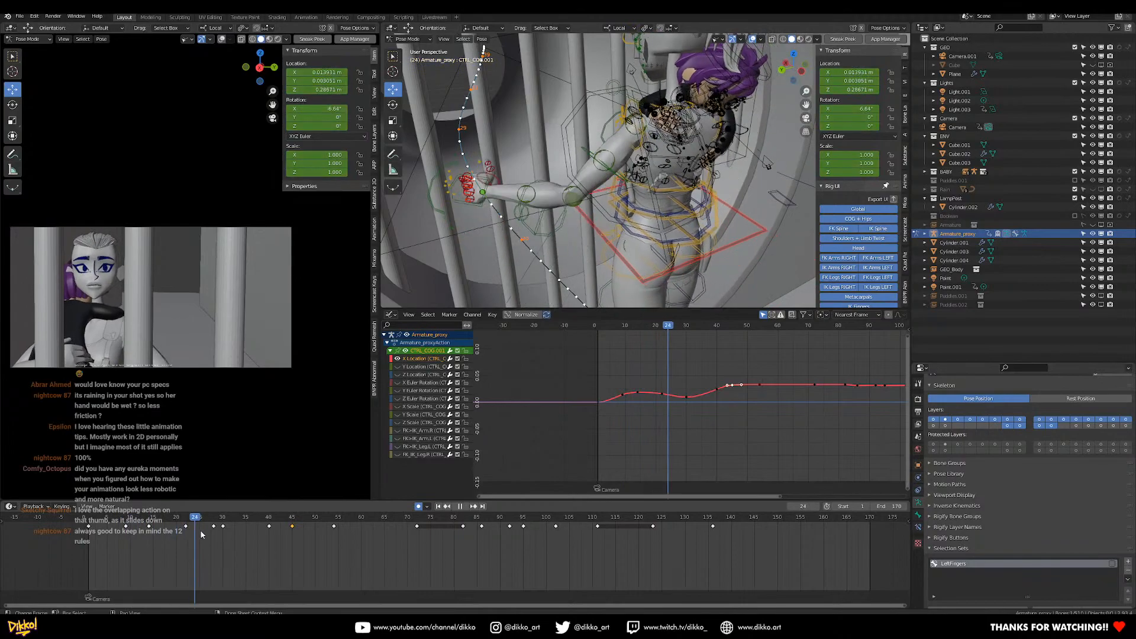
left_click_drag(219, 529, 284, 528)
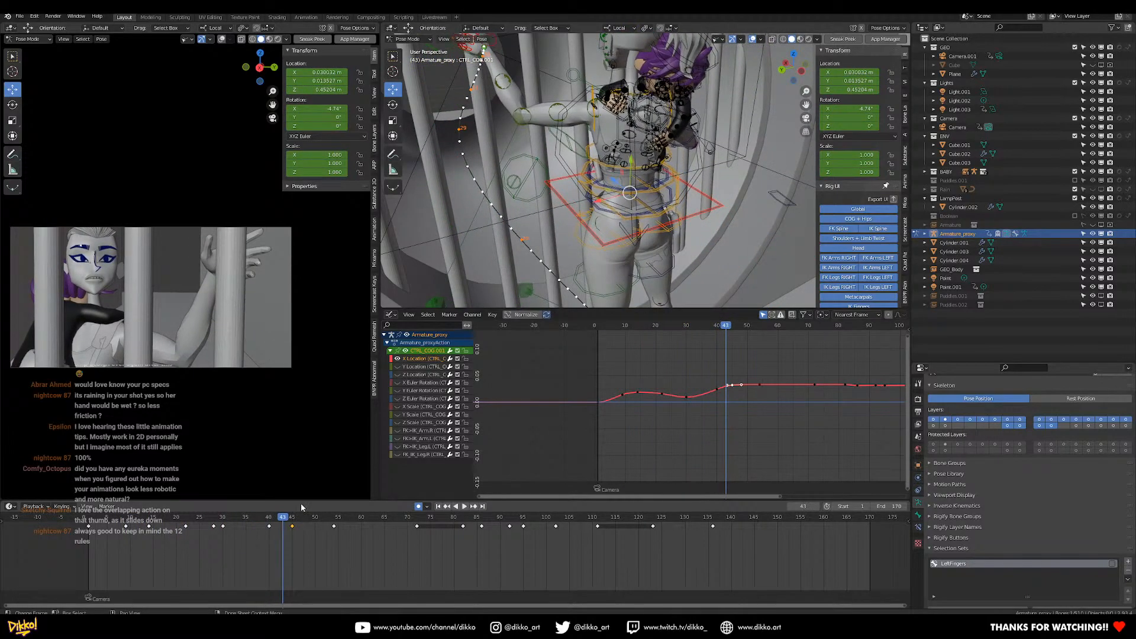
Play the opening repeatedly from frame 1, stopping at frames 34, 35 and 28 to compare the body poses.
left_click(88, 521)
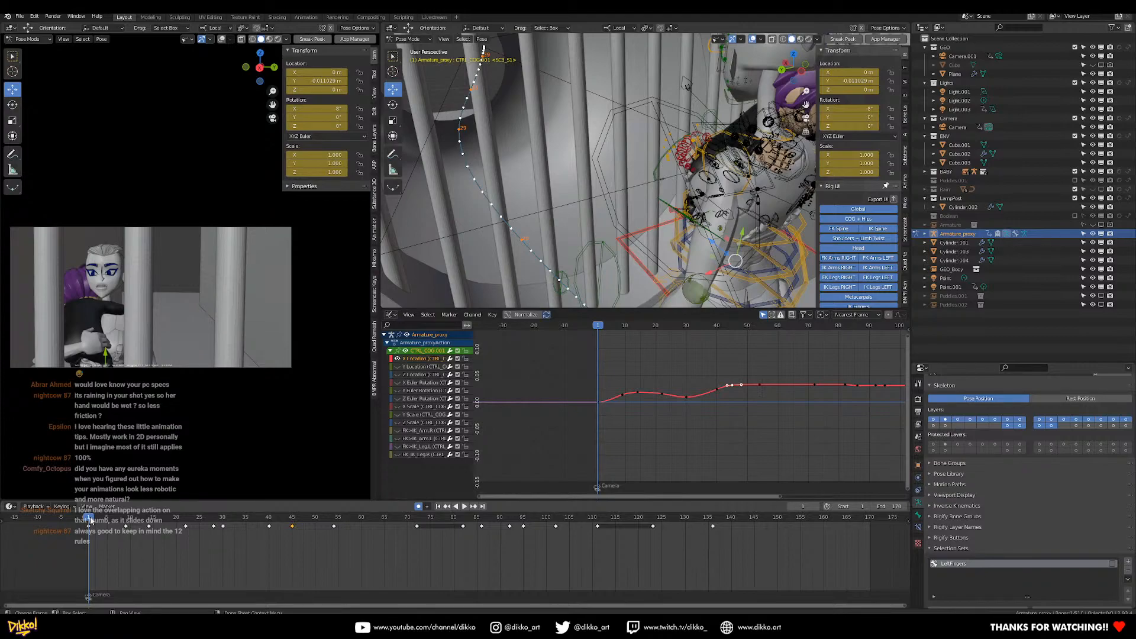
key("space")
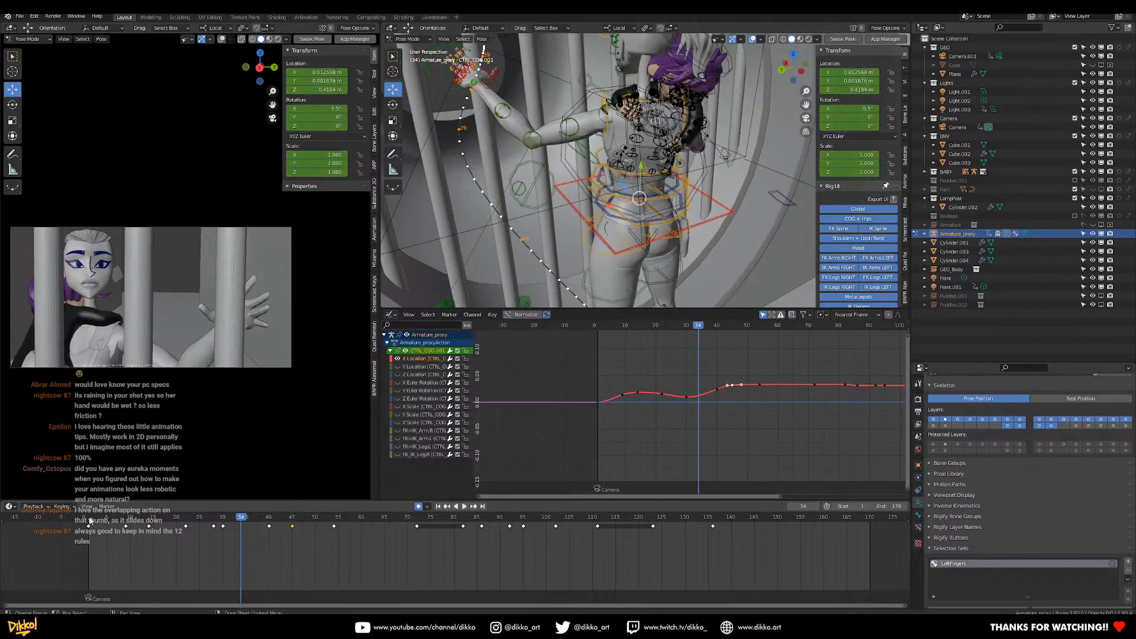
key("Escape")
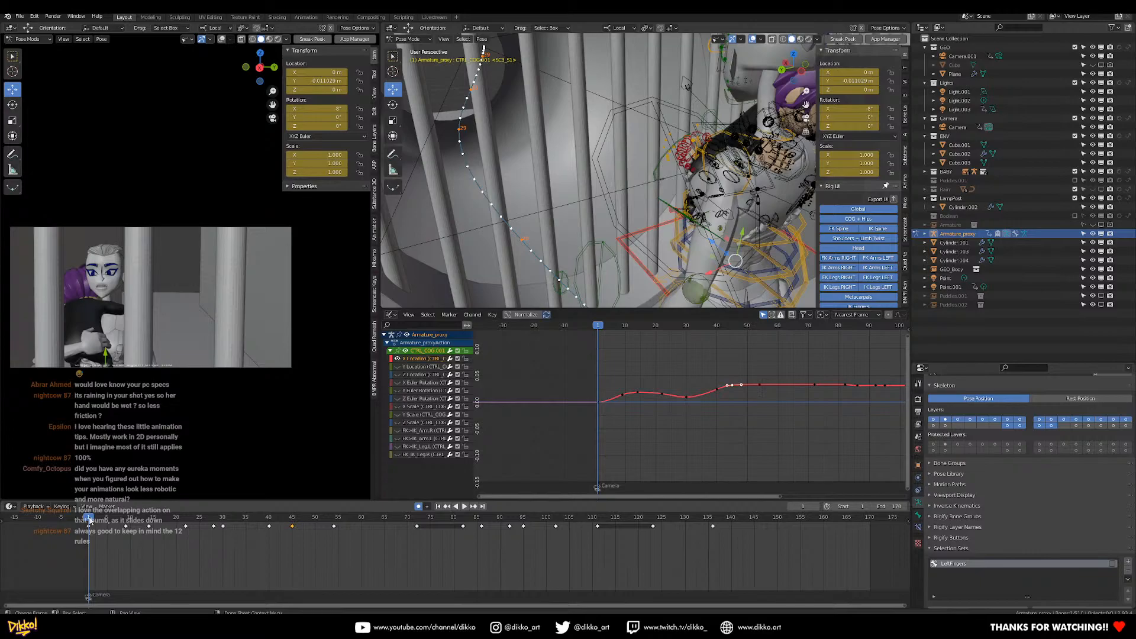
key("space")
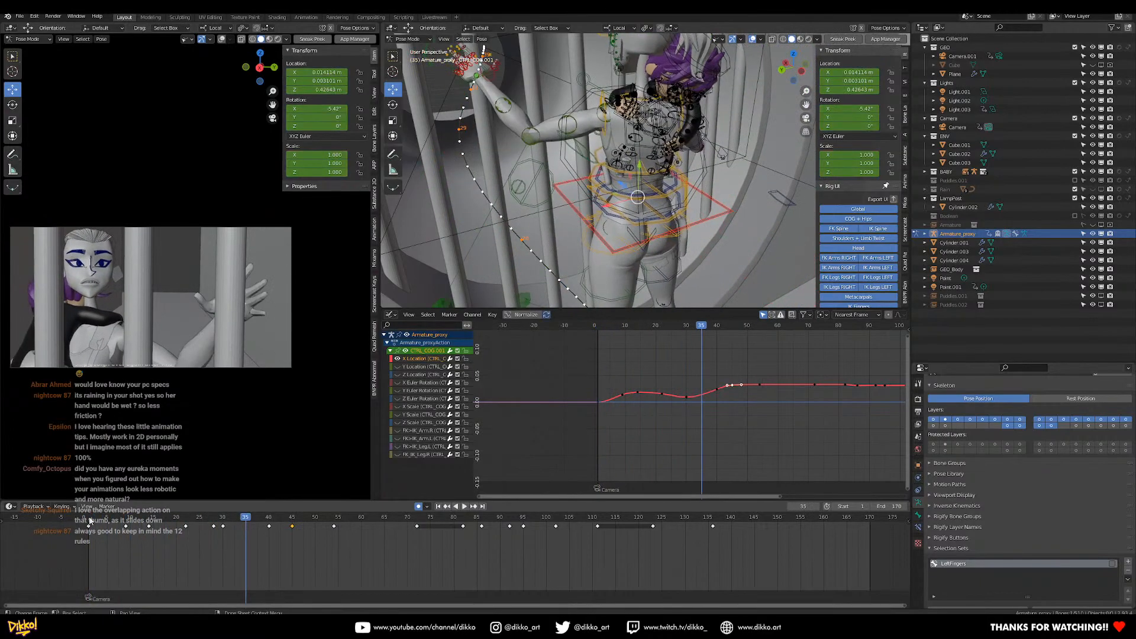
key("Escape")
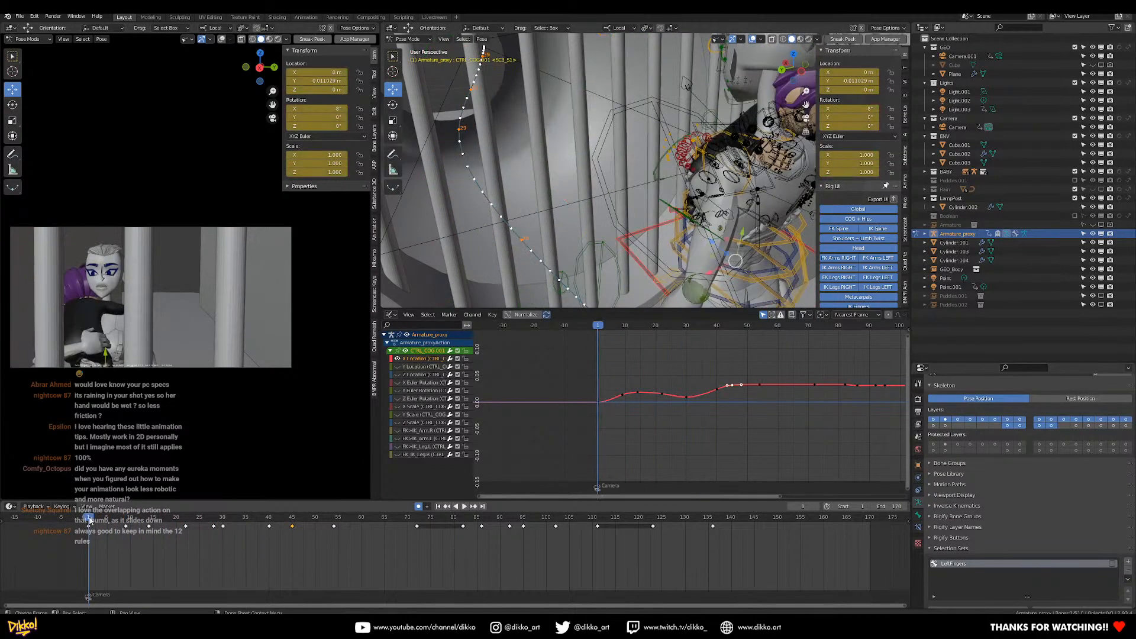
key("space")
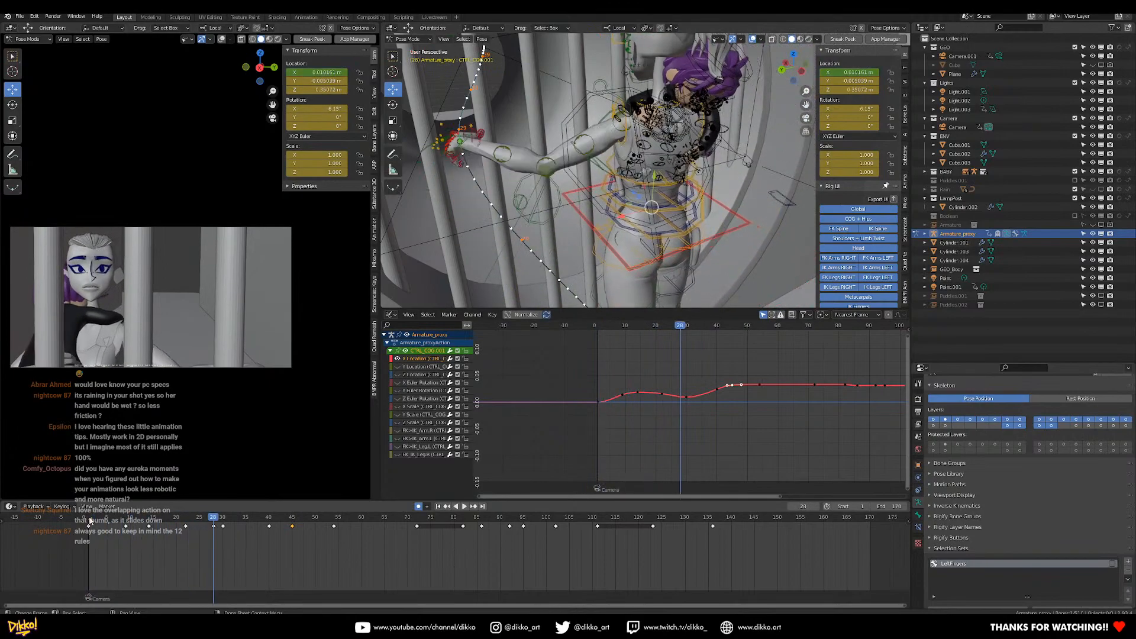
key("Escape")
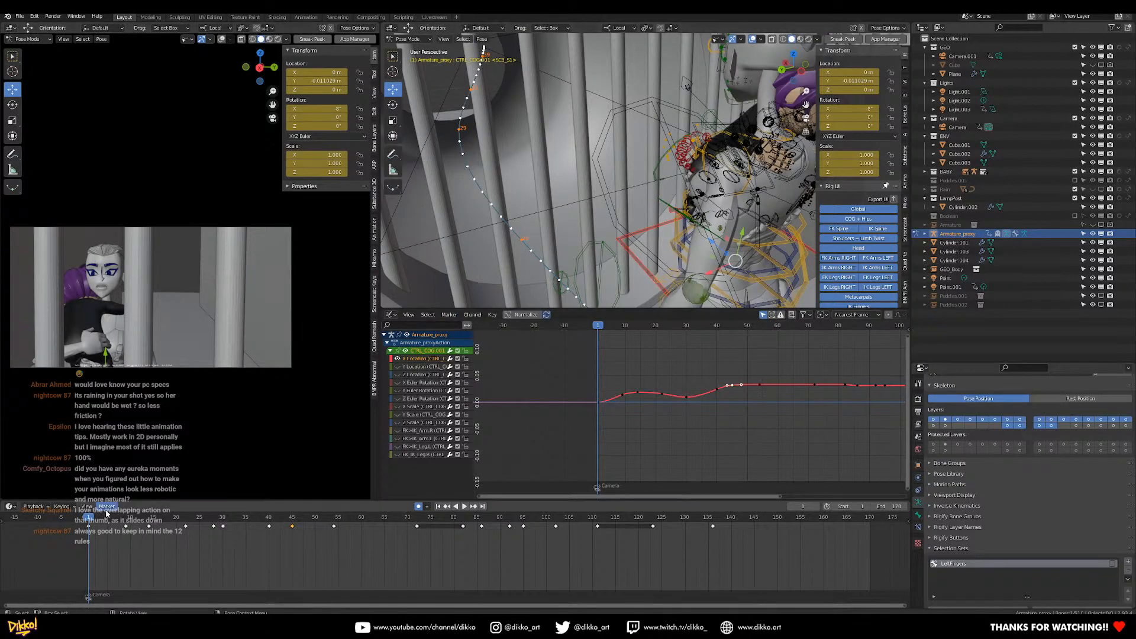
Replay the opening with a pause at frame 25, continue through the reach, and scrub back to the start.
key("space")
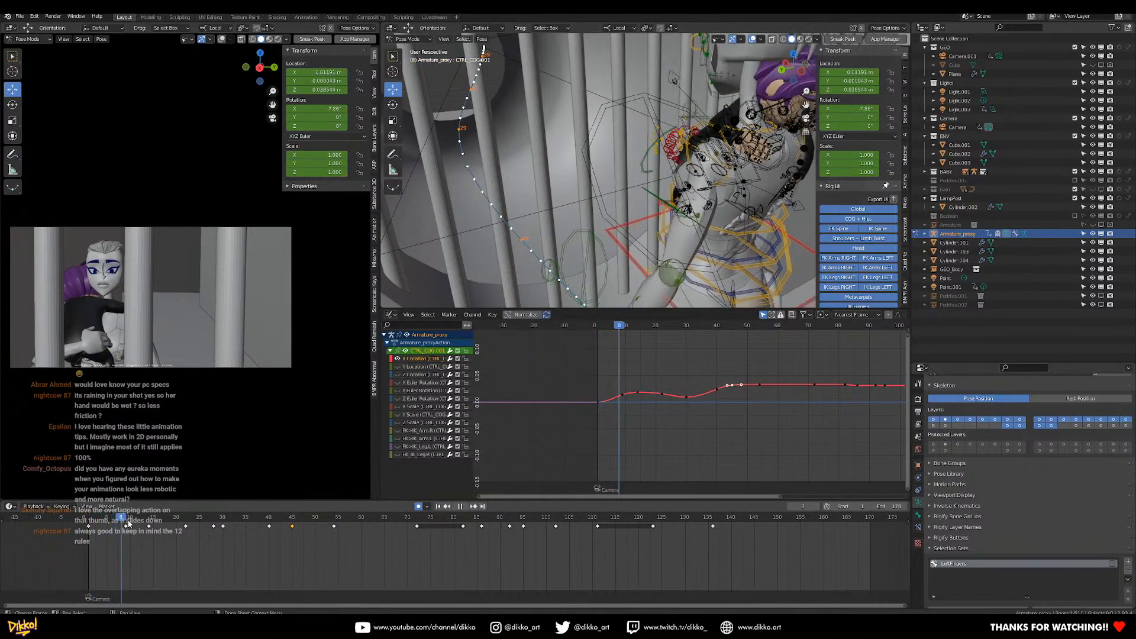
key("space")
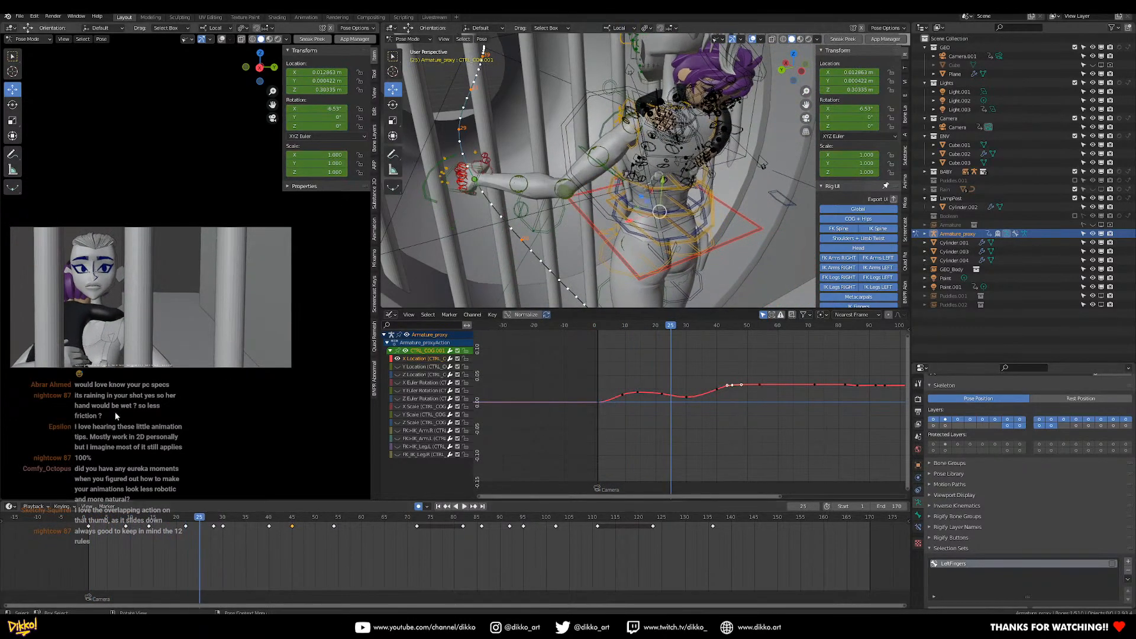
key("space")
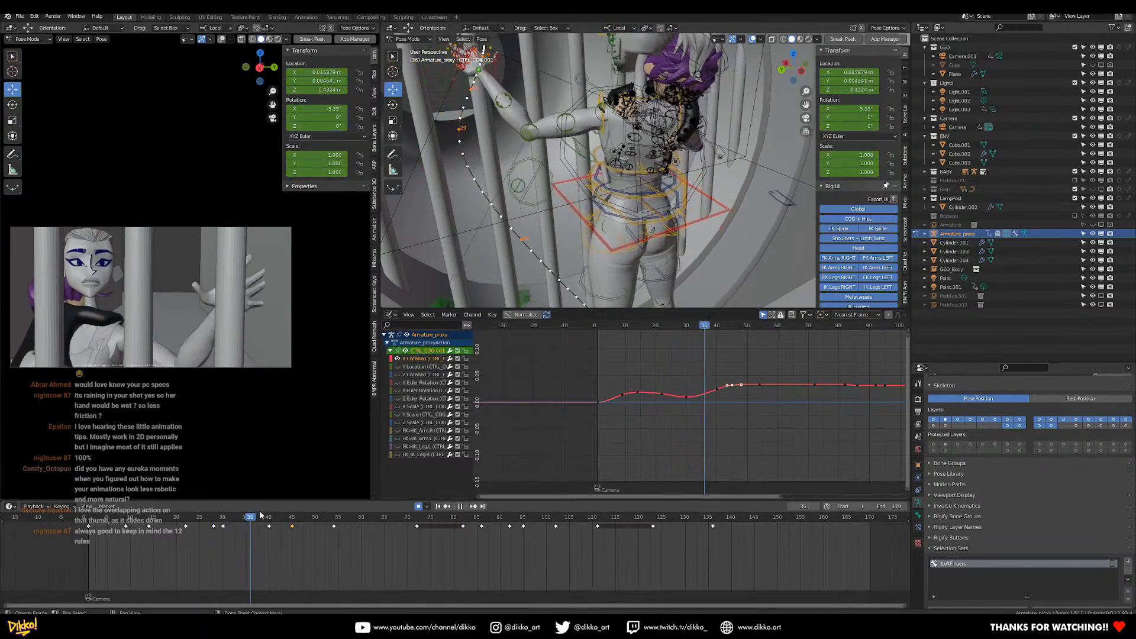
left_click_drag(341, 497, 87, 525)
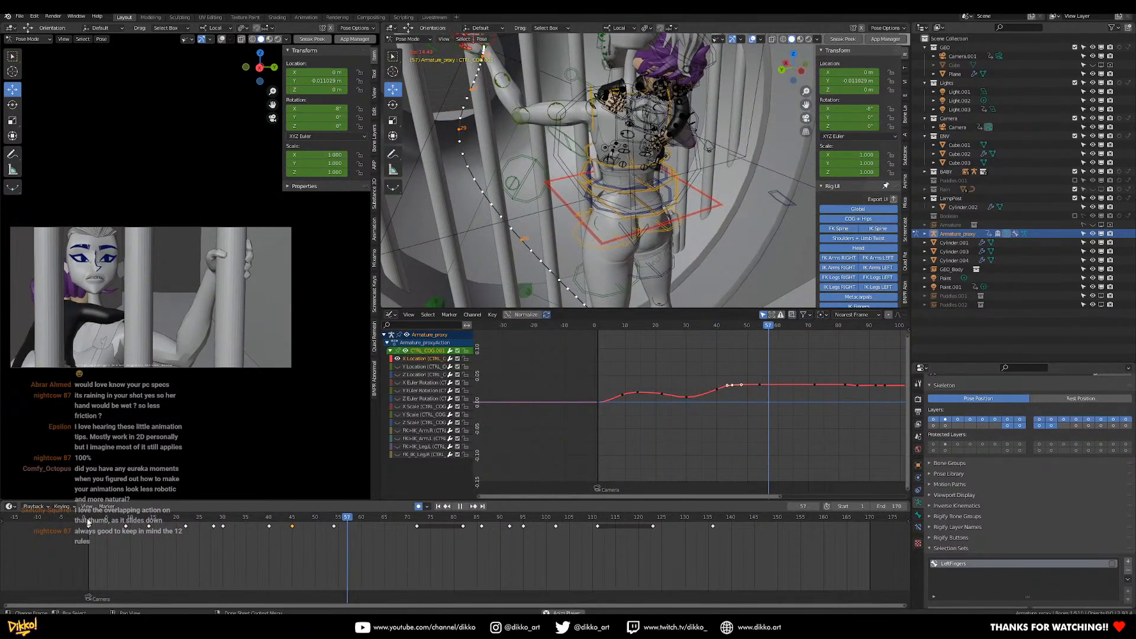
Restart playback from frame 1 several times, pausing once at frame 59, to review the timing of the reach and grab.
left_click(87, 524)
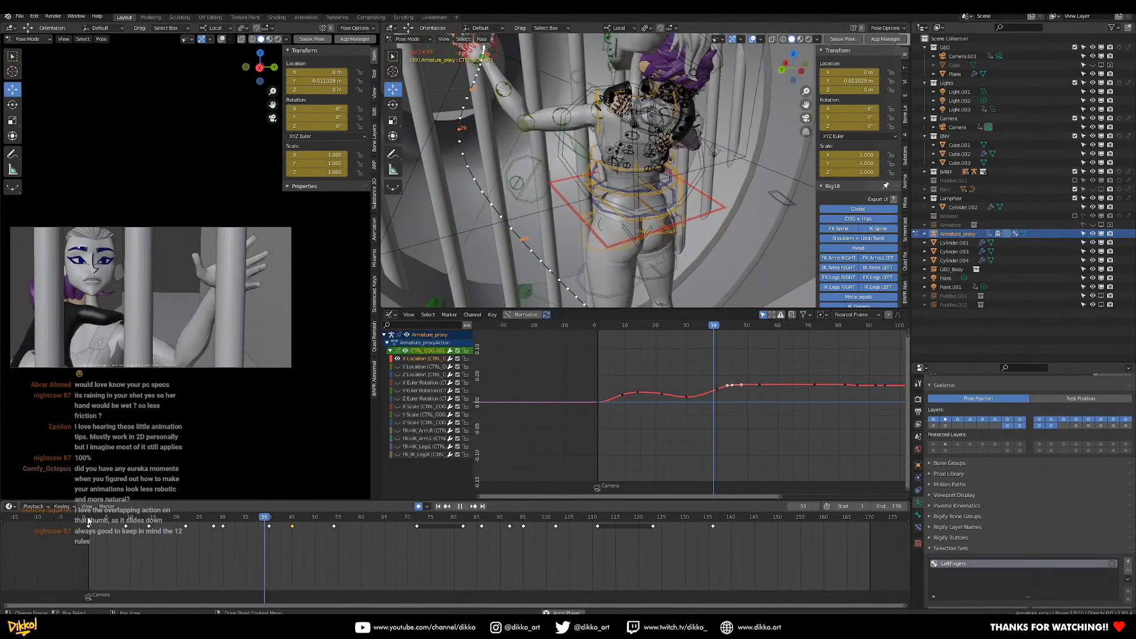
left_click(88, 523)
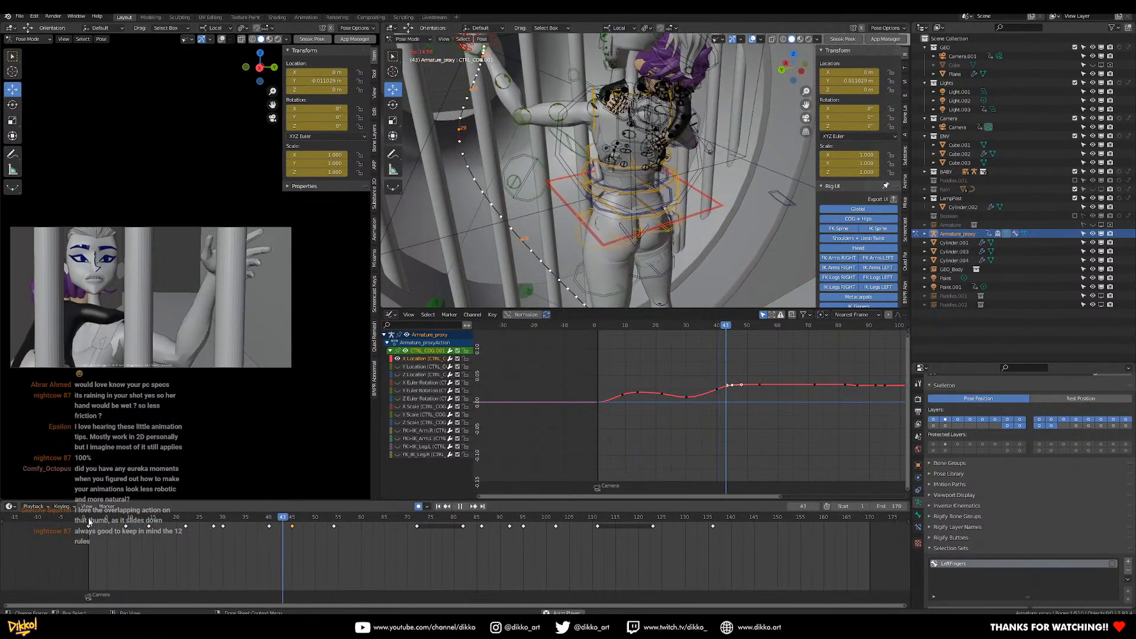
key("space")
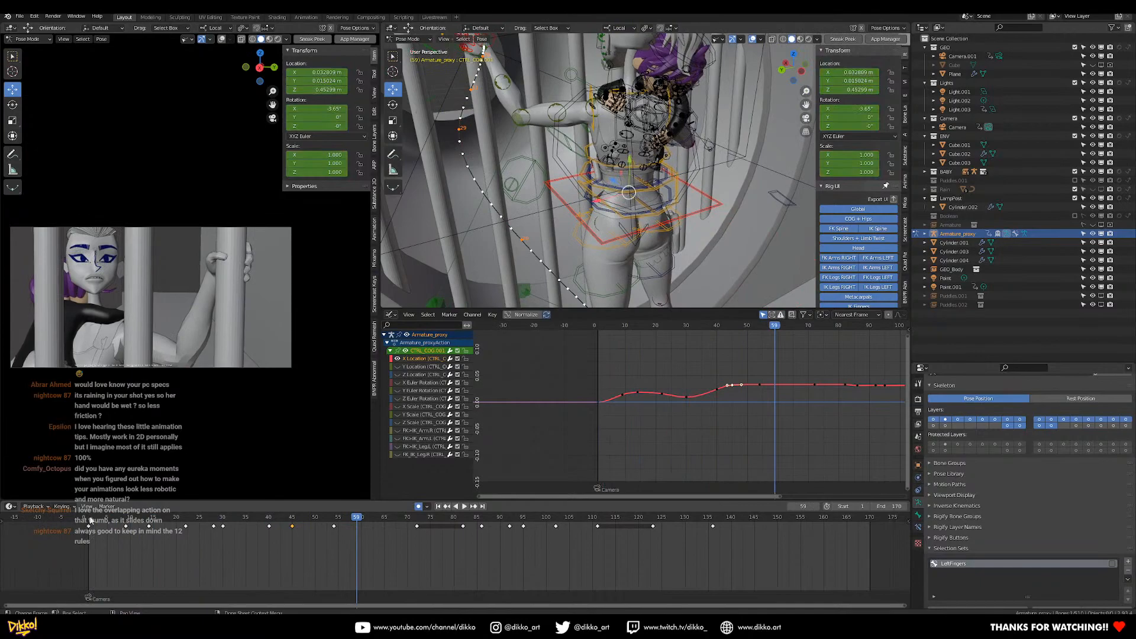
left_click(89, 519)
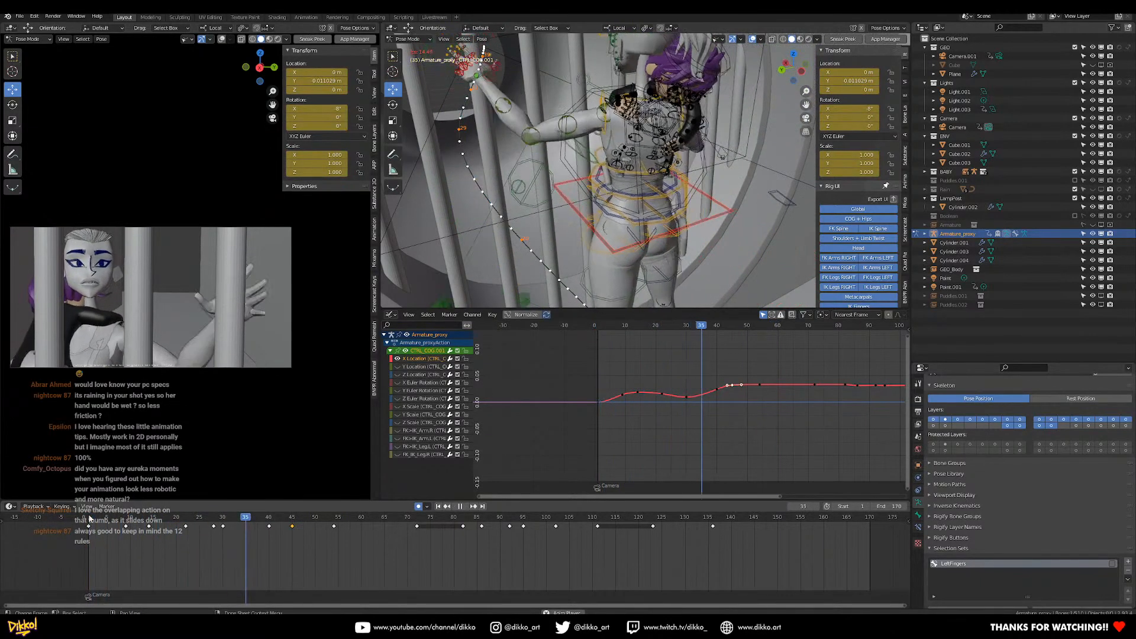
left_click(89, 519)
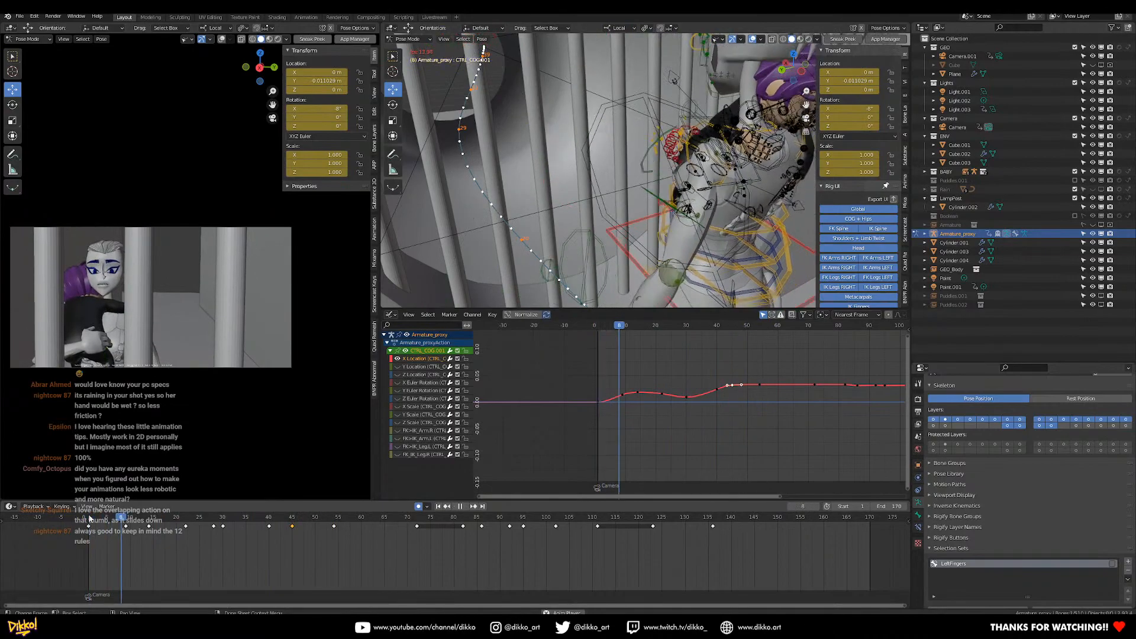
left_click(89, 519)
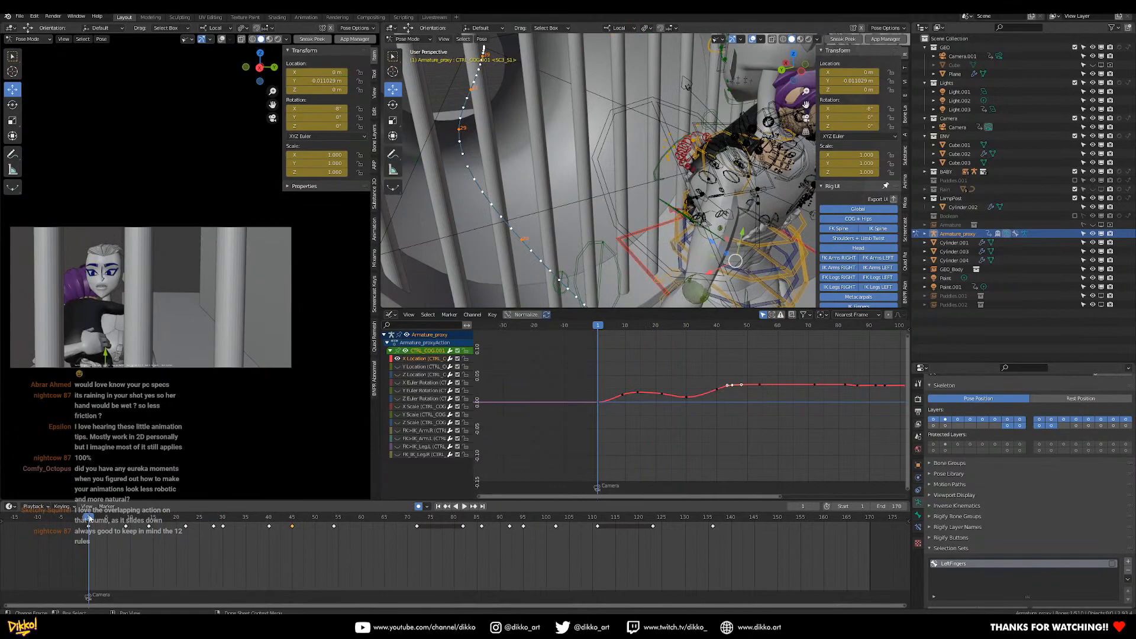
Replay the shot from its start past frame 60 to review how the body settles after the hand grabs the bar.
left_click(89, 519)
key("space")
key("space")
left_click(86, 521)
key("space")
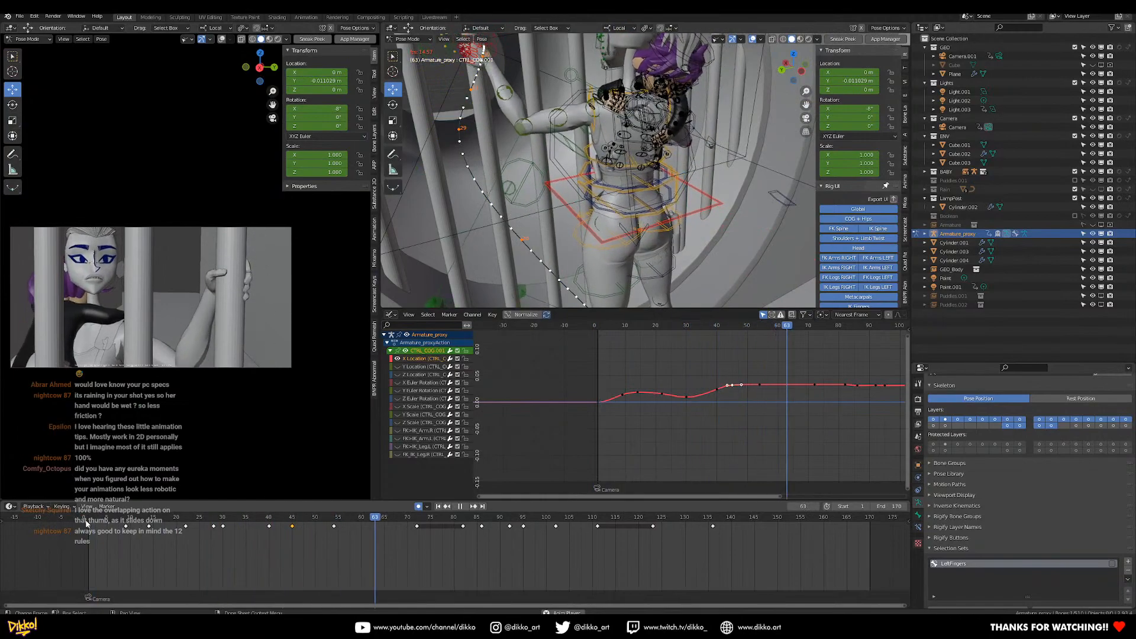
key("space")
Scrub the grab and slide up to frame 82, and replay the shot from its start, stopping at frame 104.
left_click(157, 521)
key("space")
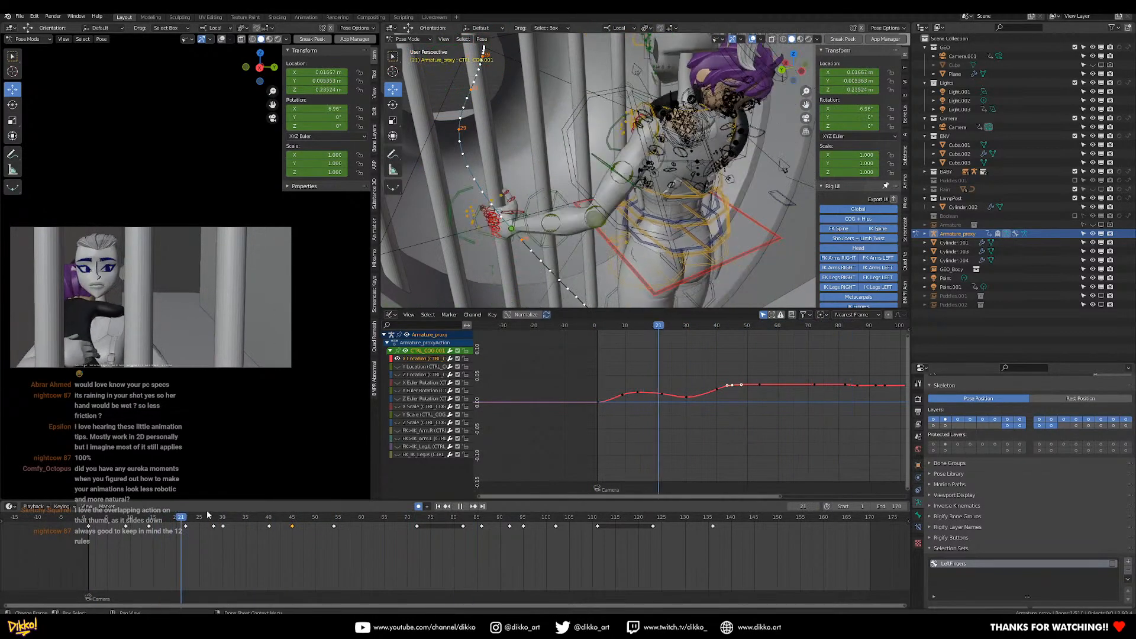
left_click_drag(401, 512, 325, 509)
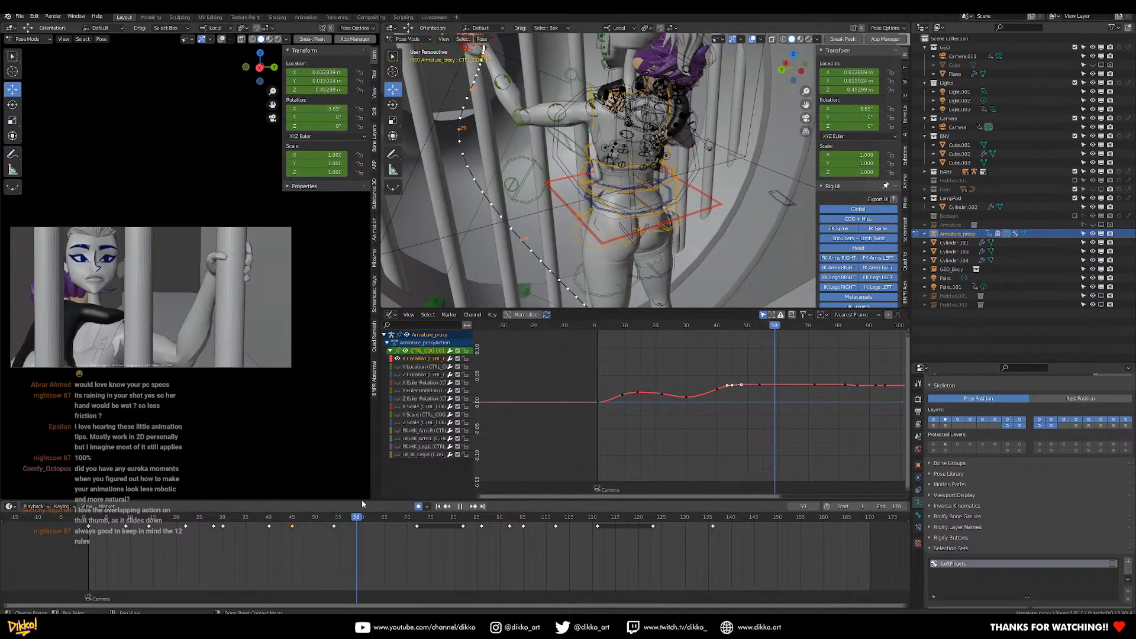
left_click(461, 505)
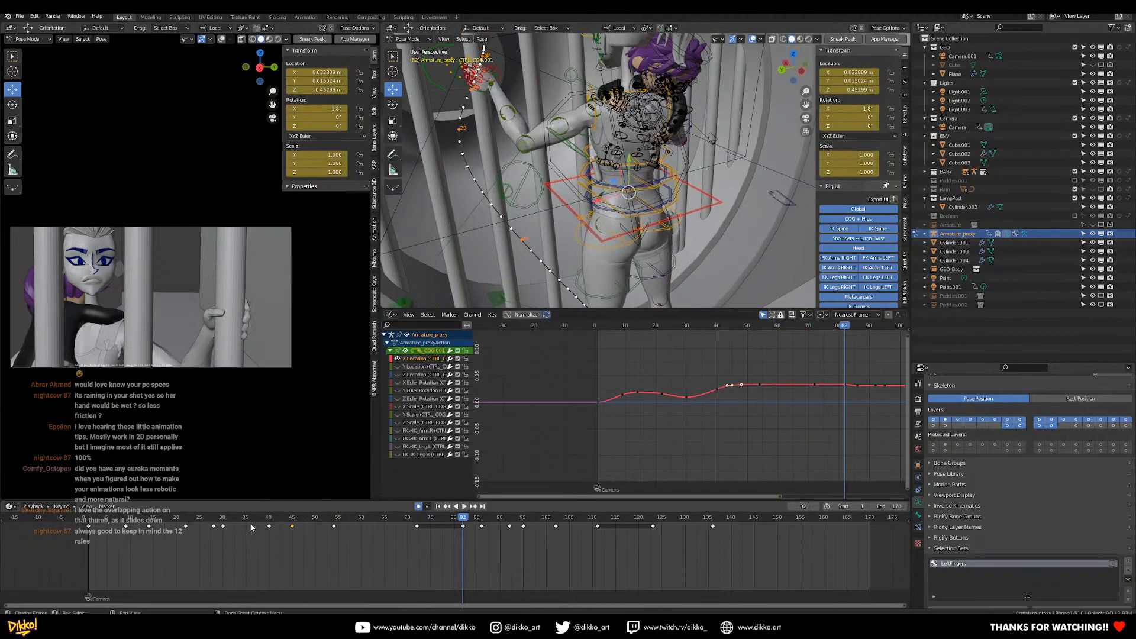
key("shift+Left")
key("space")
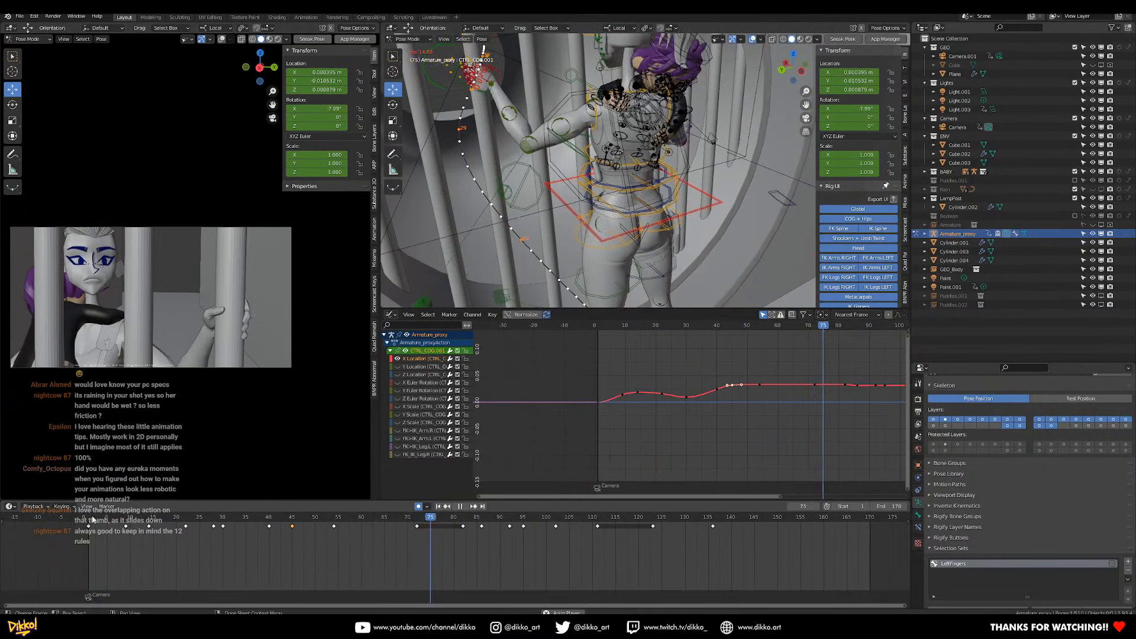
key("space")
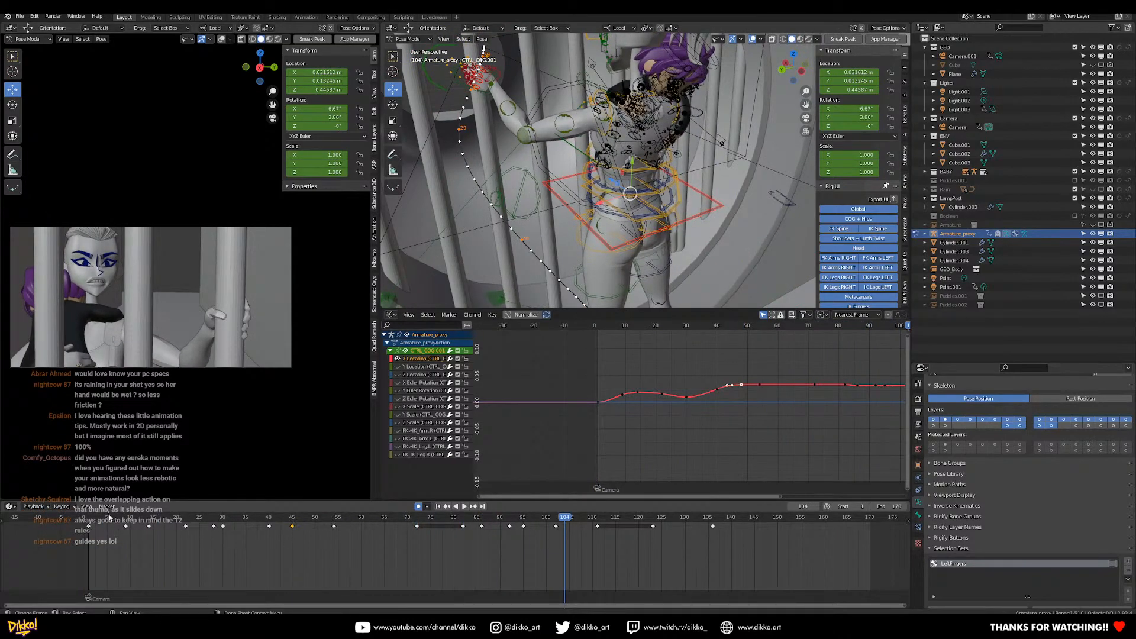
Replay the shot from its first frame three times, stopping at frames 76, 82 and 86, to review the grab and slide.
key("shift+Left")
key("space")
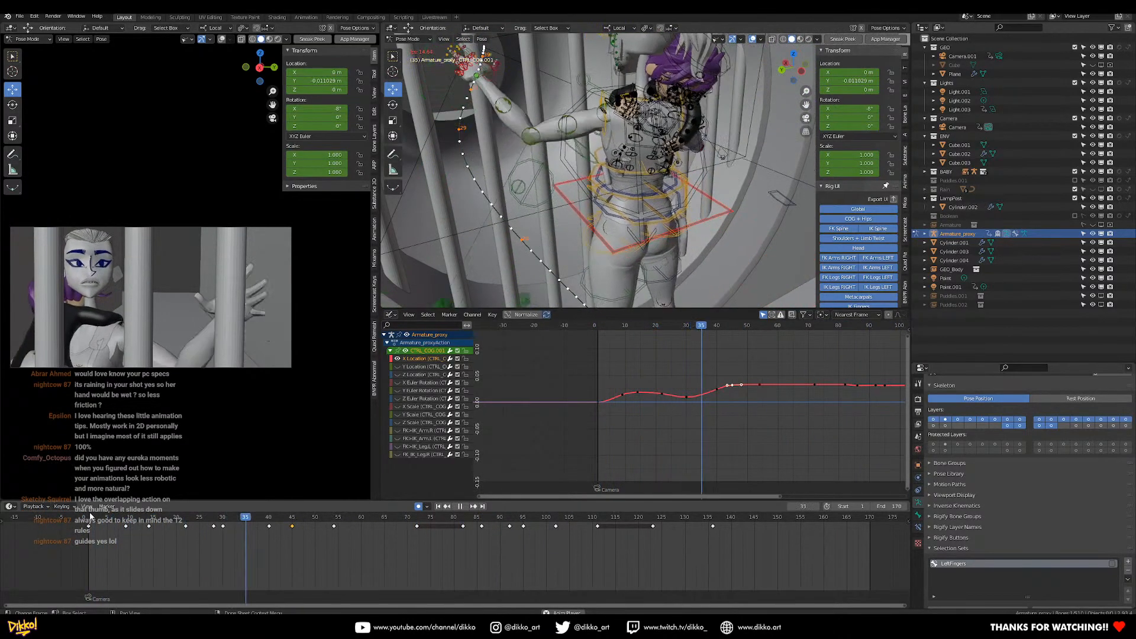
key("space")
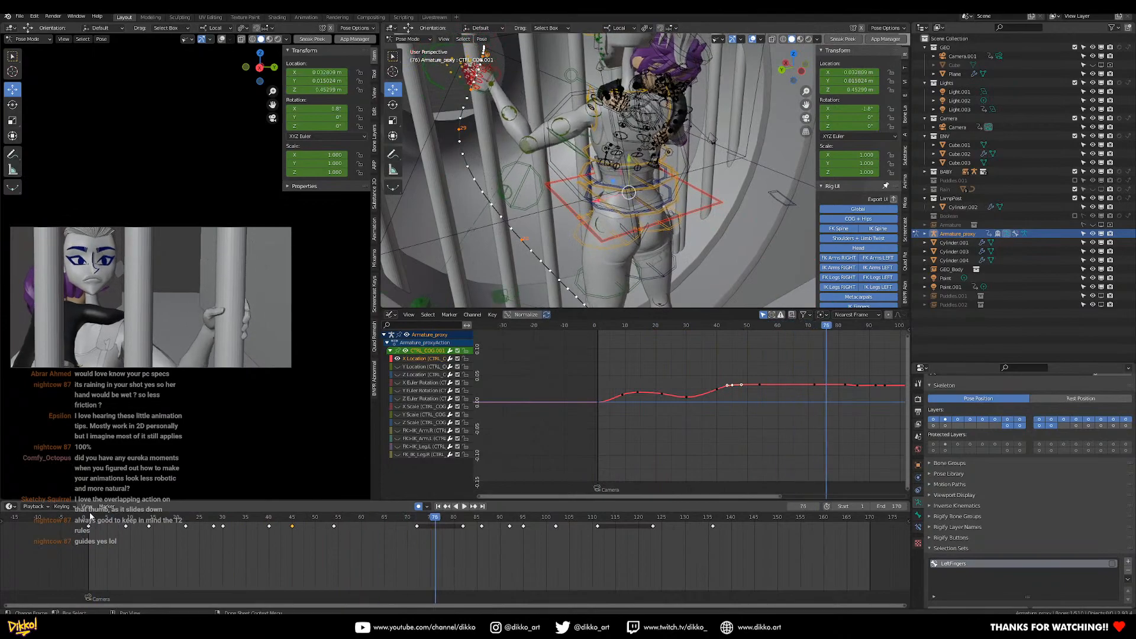
left_click(91, 518)
key("space")
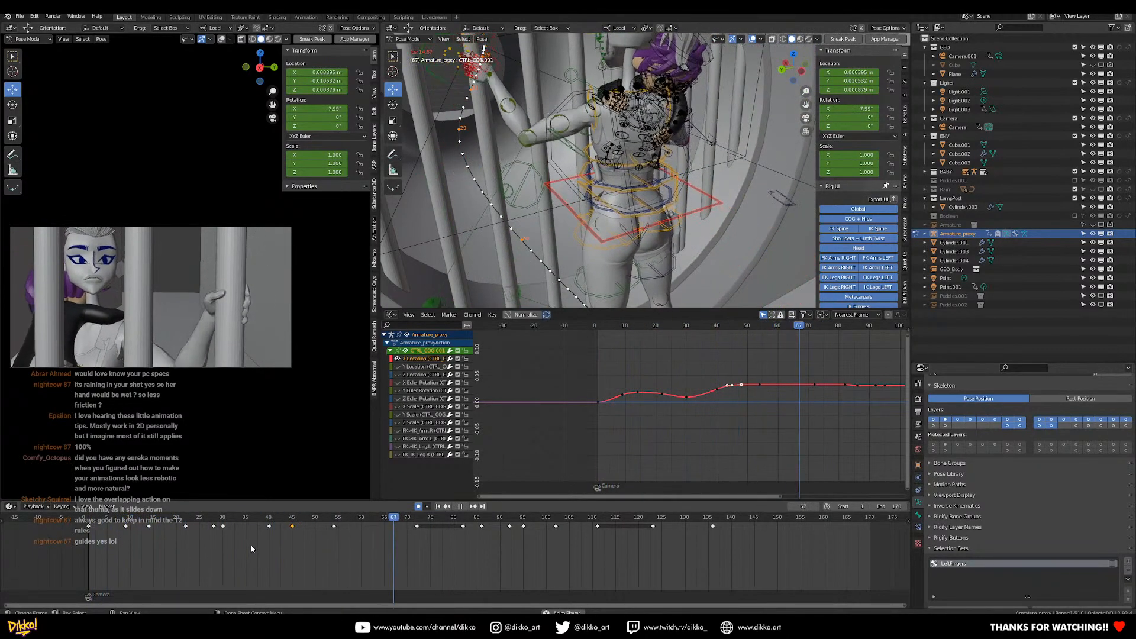
key("space")
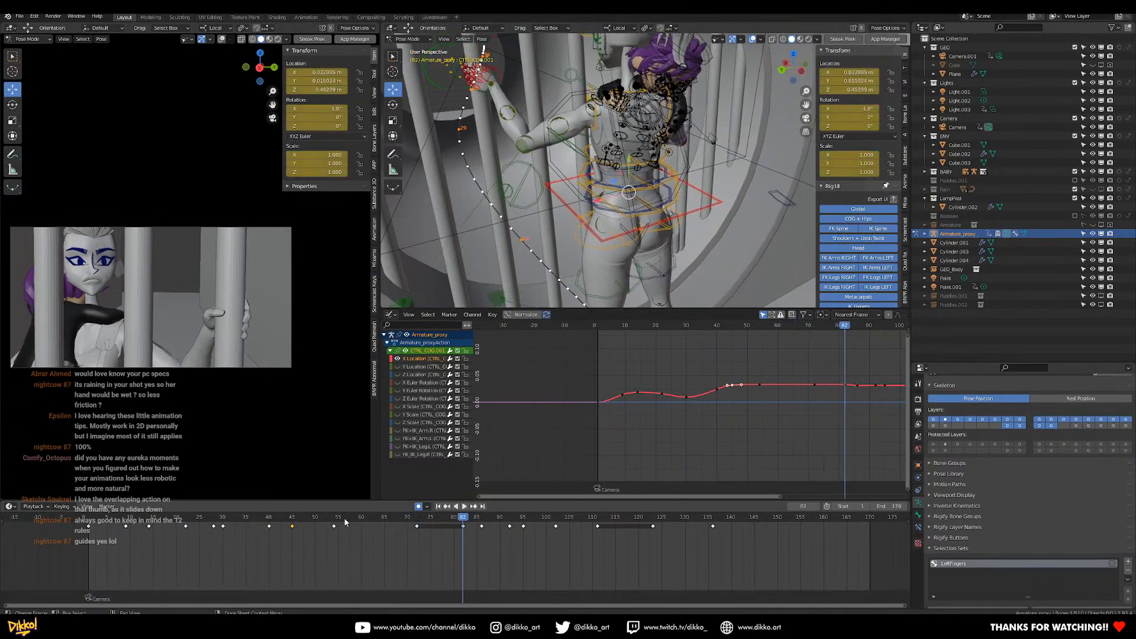
left_click(86, 518)
key("space")
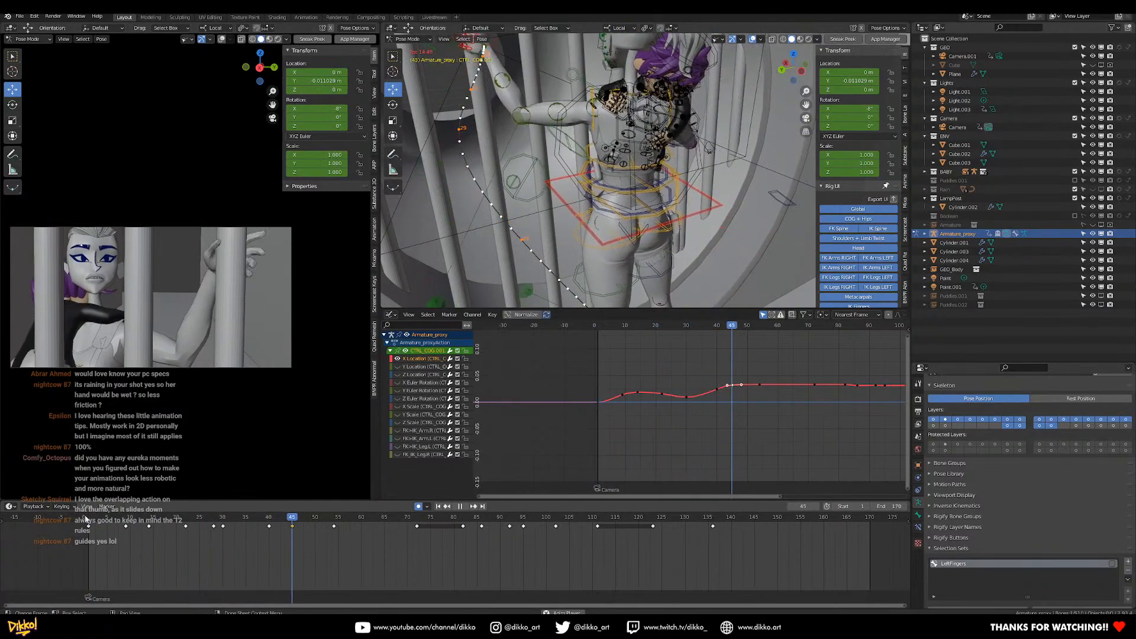
key("space")
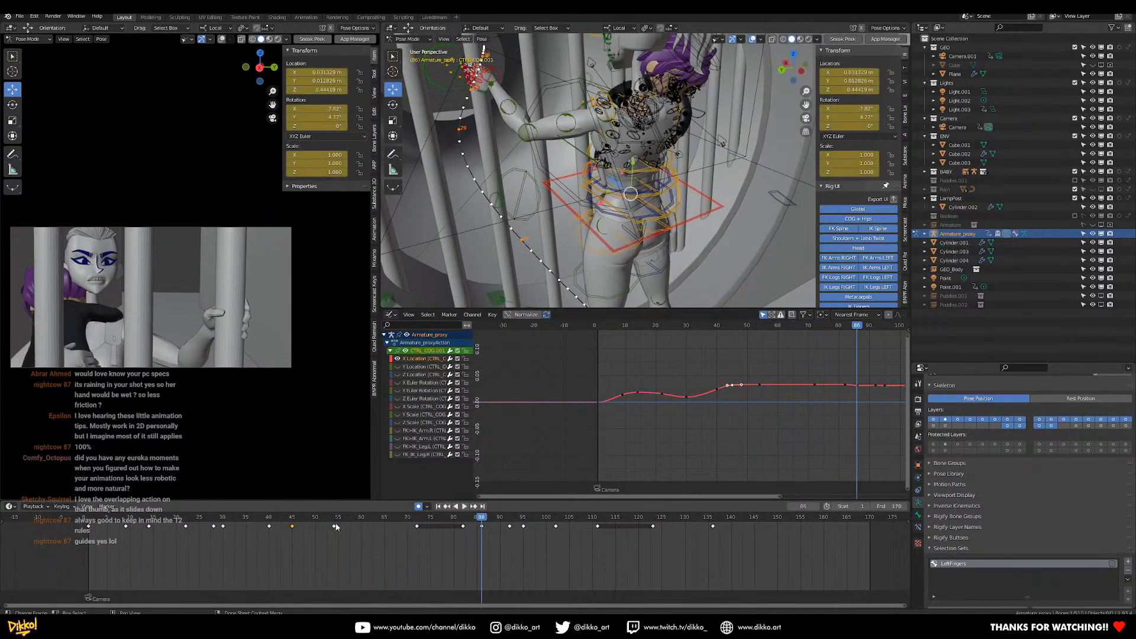
Select all of the character's rig controls and keyframe the whole pose at frame 72.
left_click(424, 523)
key("space")
left_click_drag(418, 525, 417, 524)
key("a")
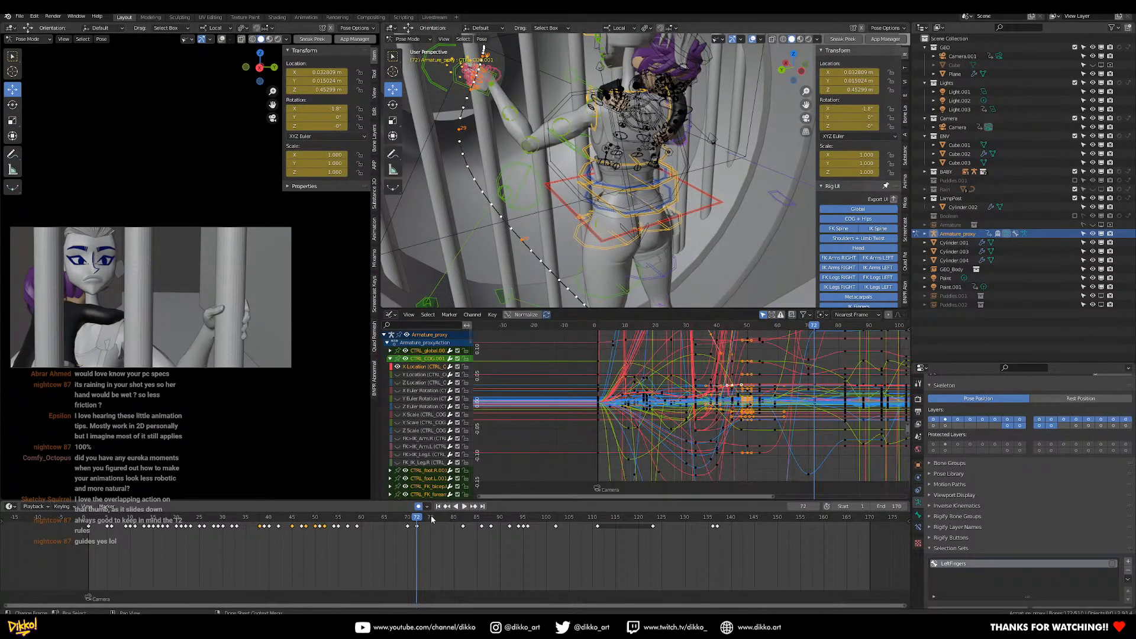
key("i")
left_click(615, 197)
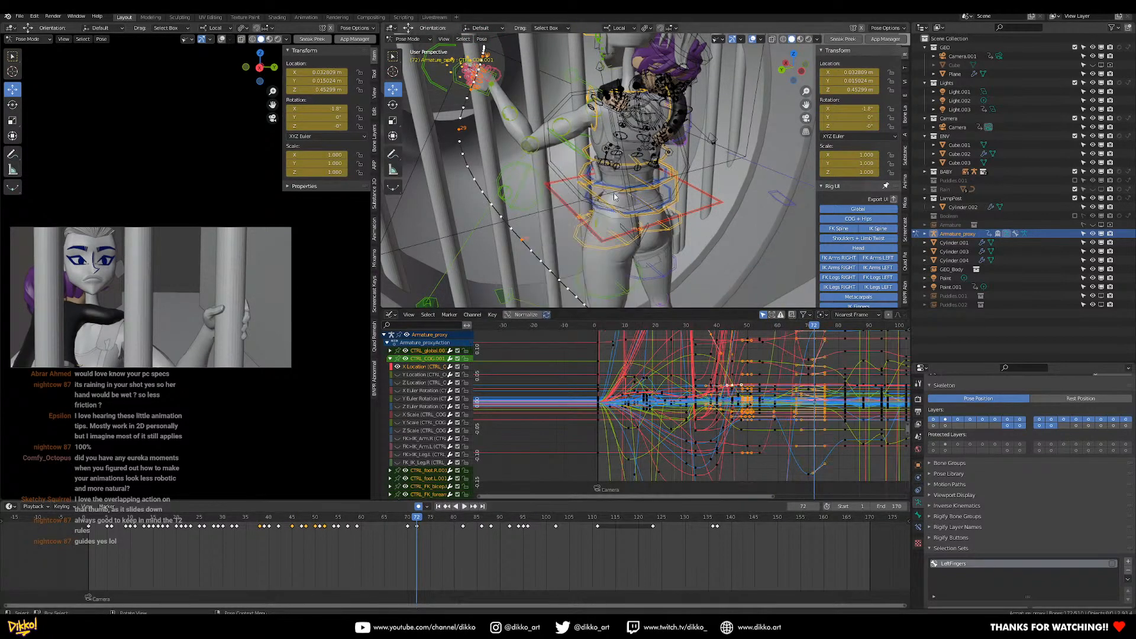
key("i")
left_click(612, 224)
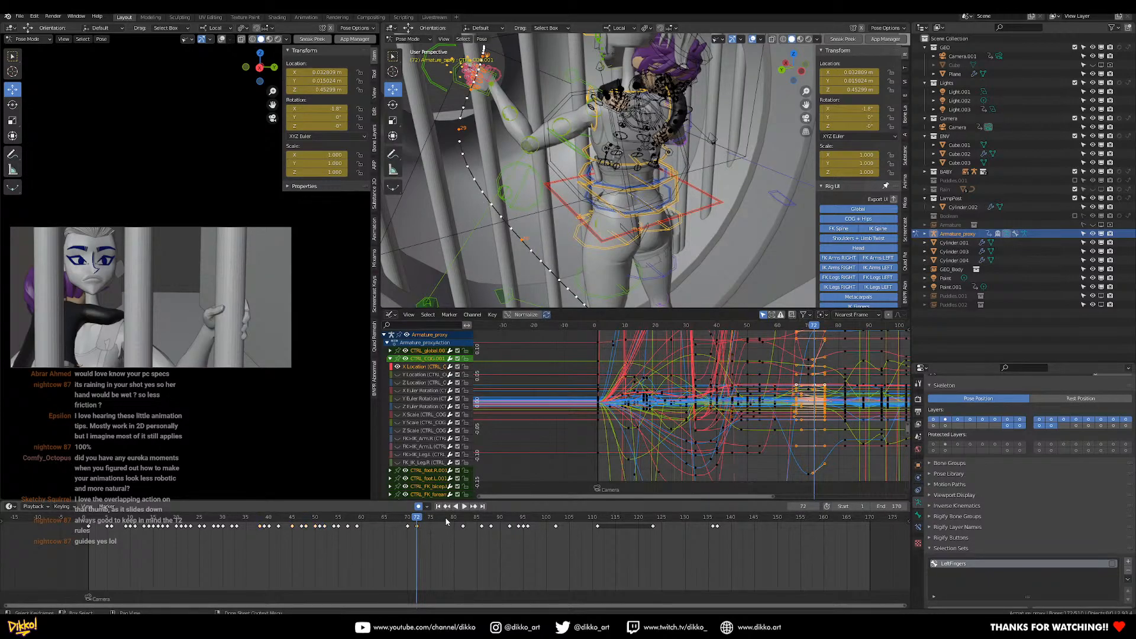
Copy the full-body pose from frame 72 and paste it at frame 82 to create a hold.
key("space")
mouse_move(450, 522)
left_mouse_down()
mouse_move(432, 523)
mouse_move(463, 531)
left_mouse_up()
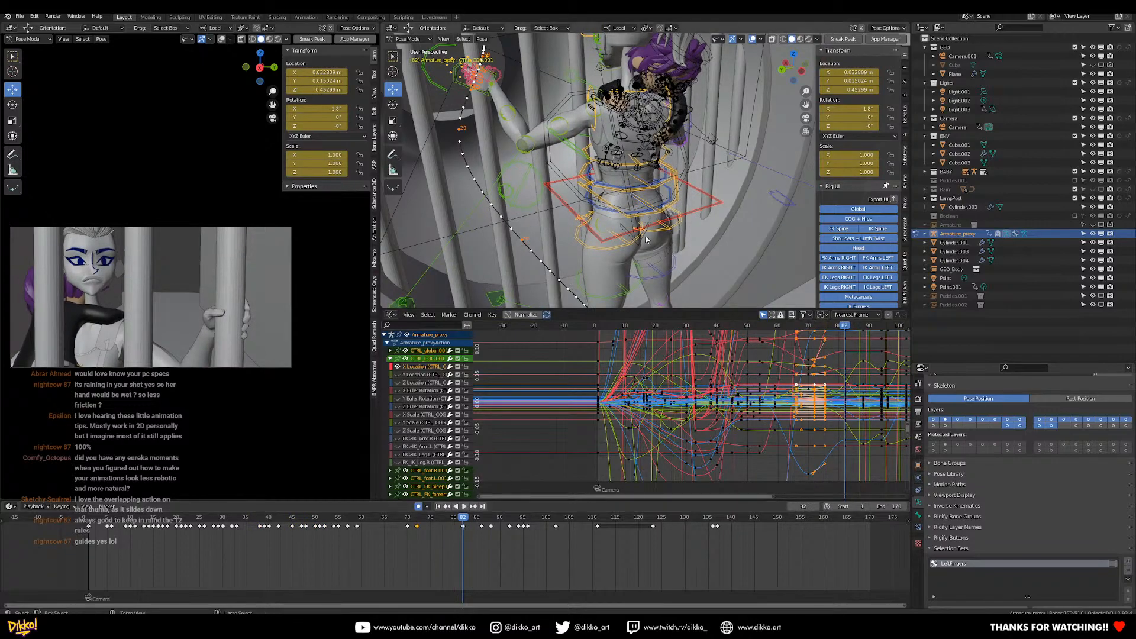
left_click_drag(792, 561, 464, 530)
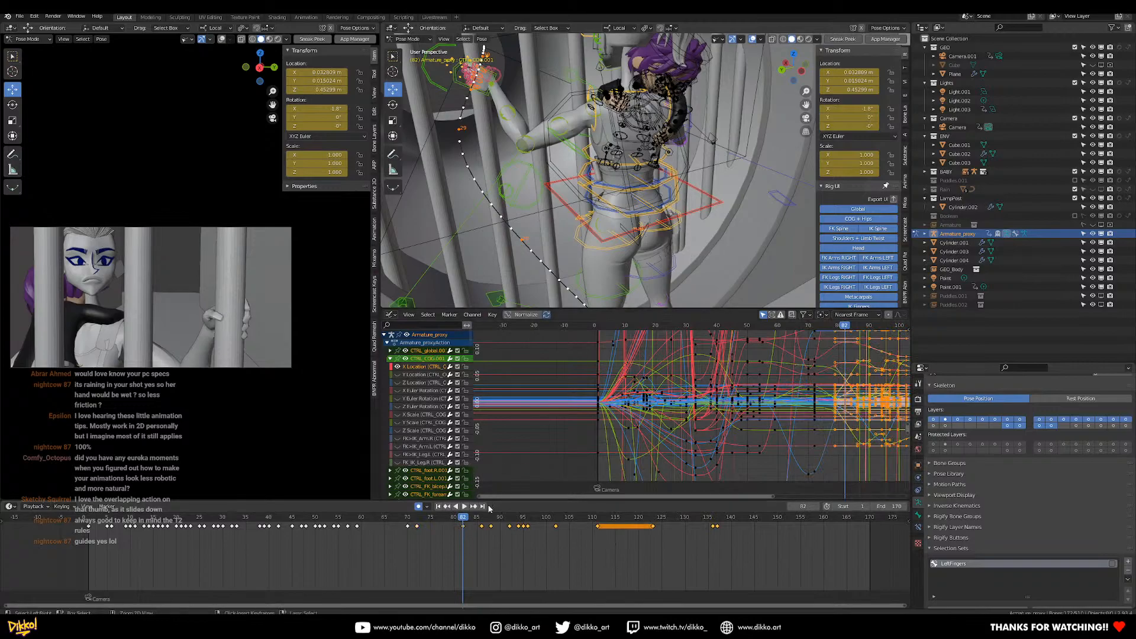
left_click(417, 520)
right_click(684, 219)
left_click(681, 218)
left_click(463, 518)
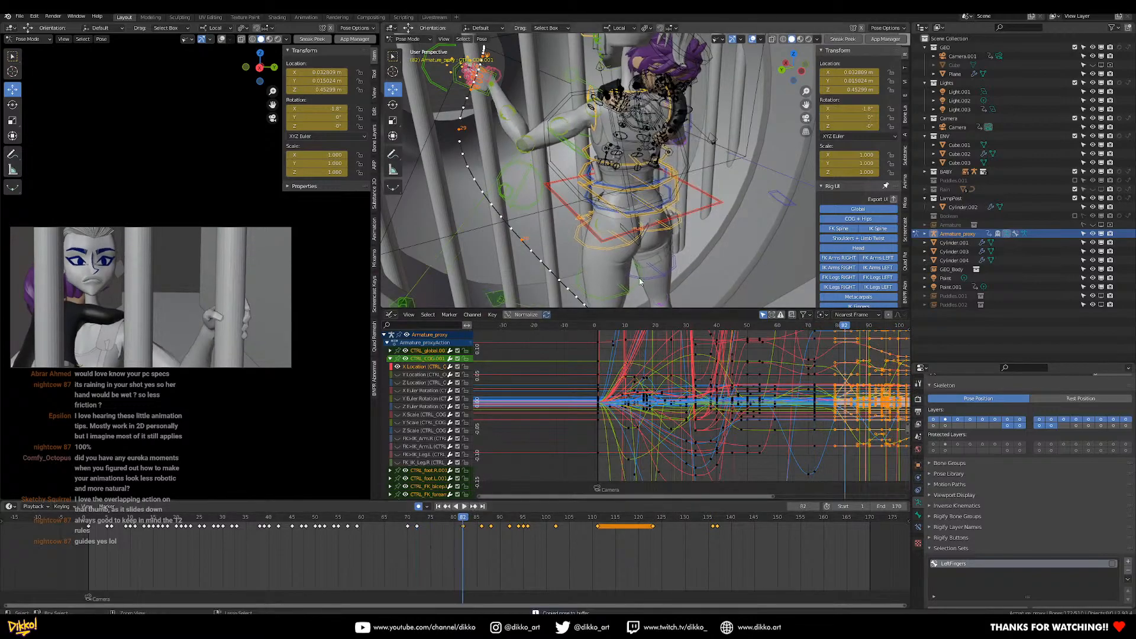
Shift all keyframes from frame 82 onward about 5 frames later to lengthen the hold.
left_click_drag(786, 555, 459, 528)
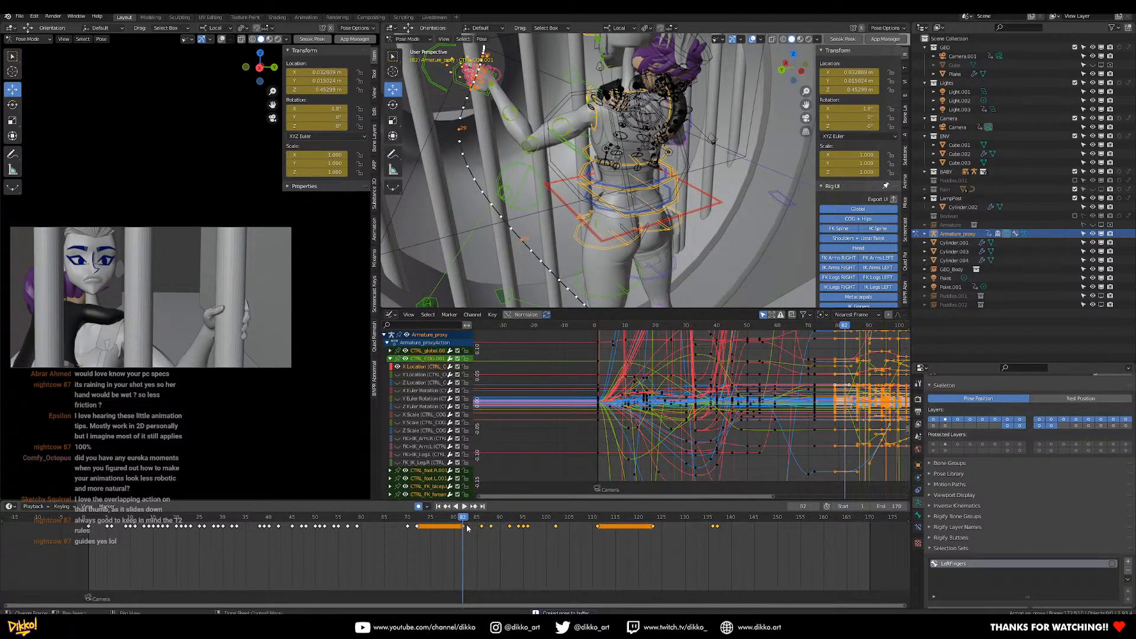
key("g")
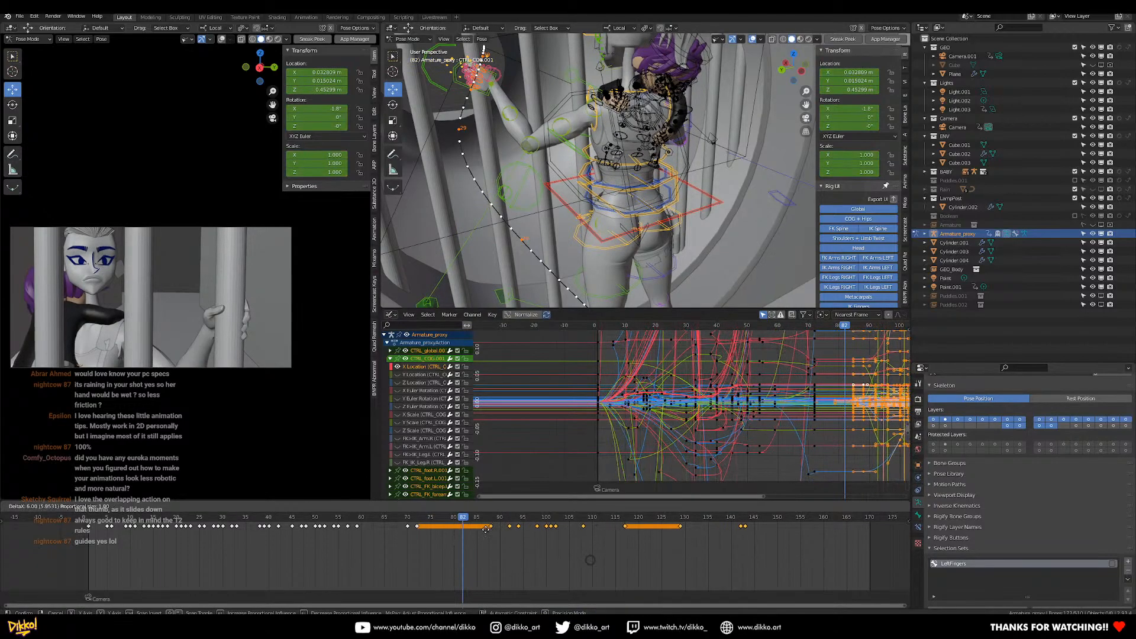
left_click(485, 528)
Replay the grab from around frames 33 and 38, and scrub around frames 73 to 81 to review the hold.
left_click(236, 516)
key("space")
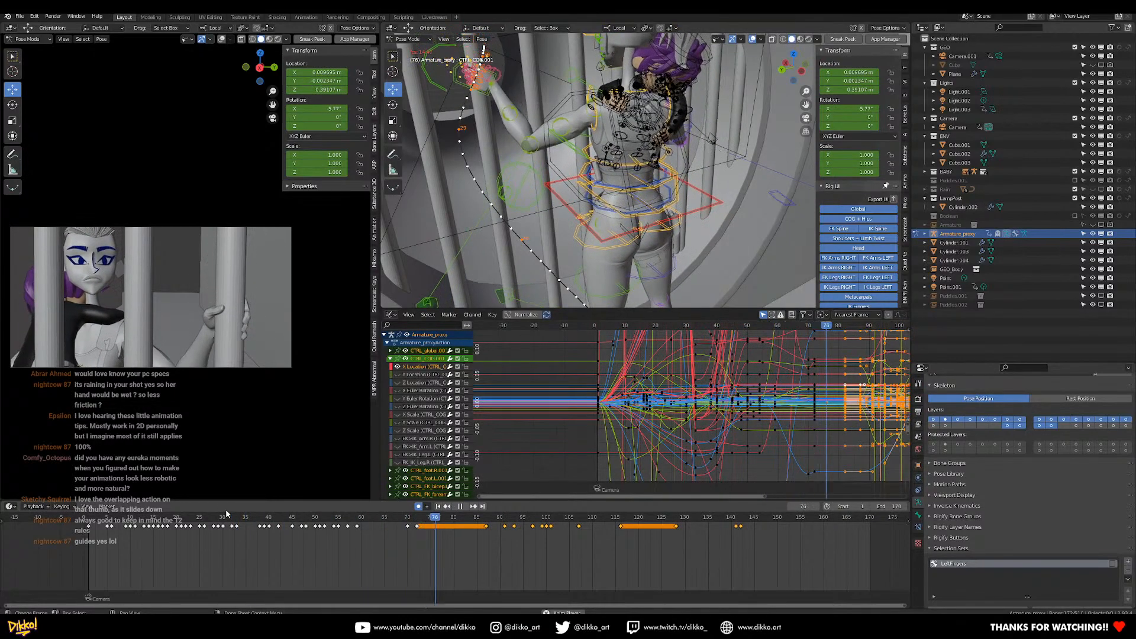
key("space")
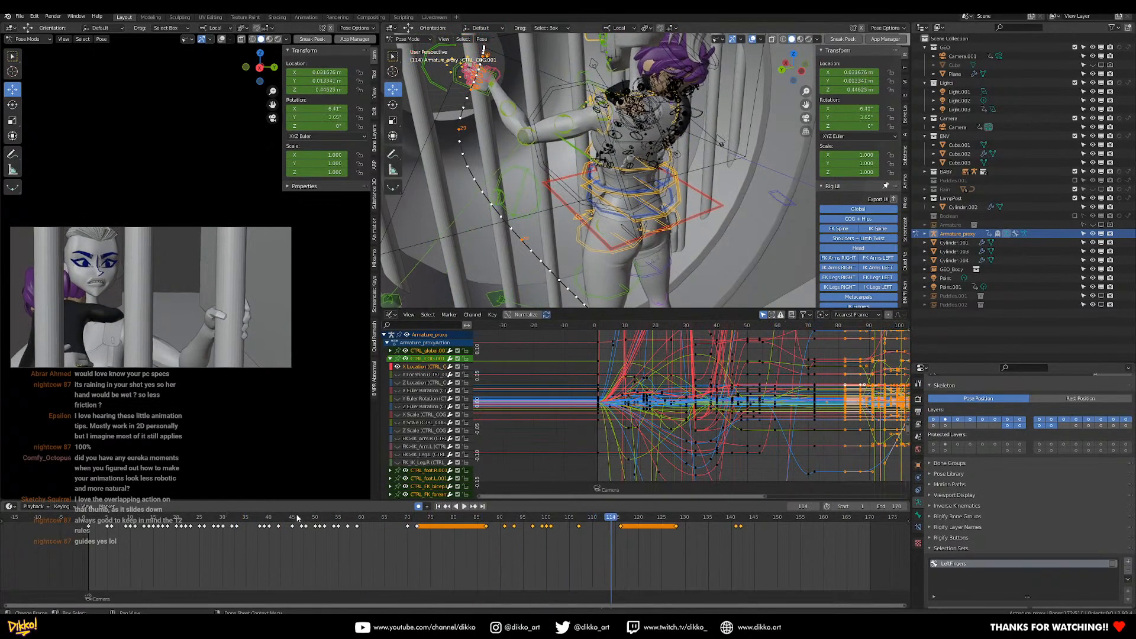
left_click(261, 517)
key("space")
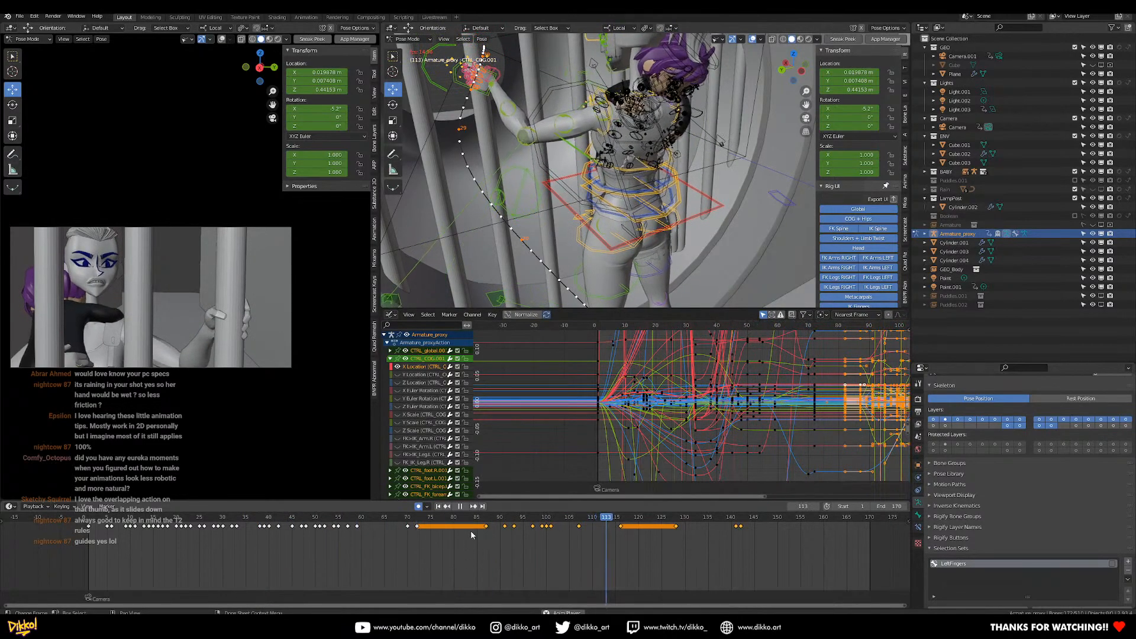
left_click(412, 525)
key("space")
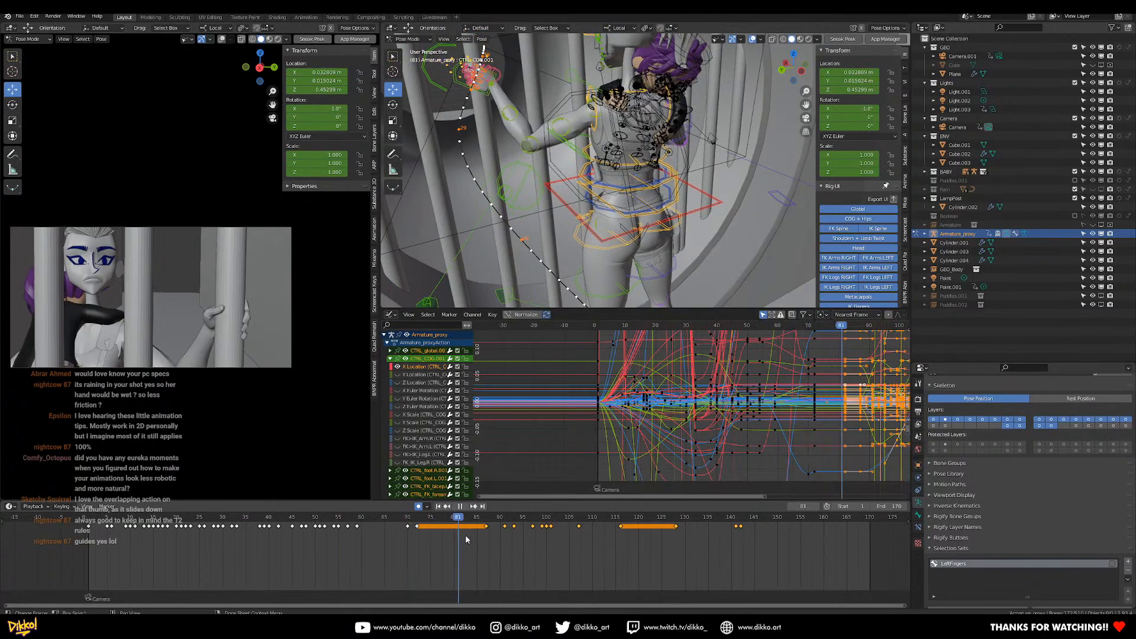
left_click(437, 531)
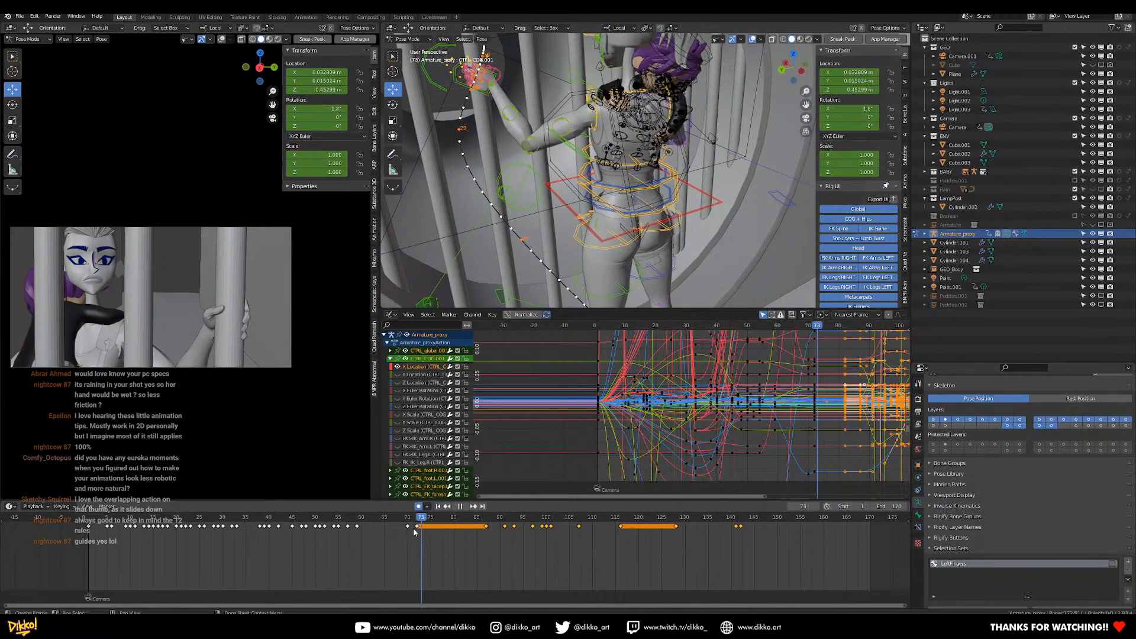
left_click(357, 539)
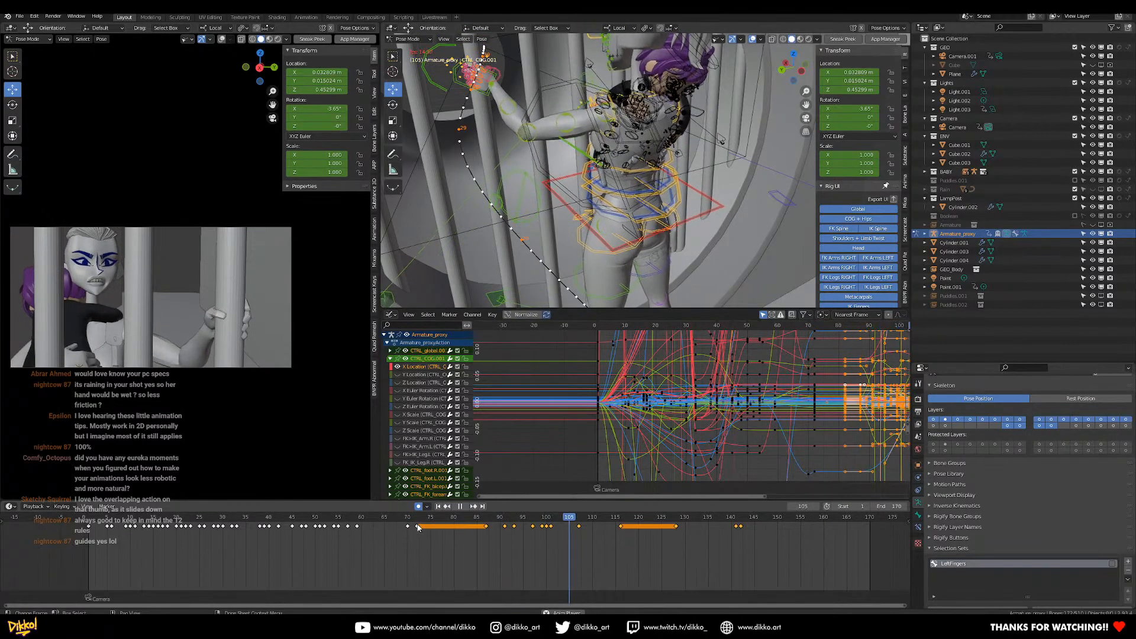
Push the selected keyframes after the hold about 3 frames later, to frame 90, and replay from around frame 61 to frame 111.
left_click_drag(406, 523, 434, 526)
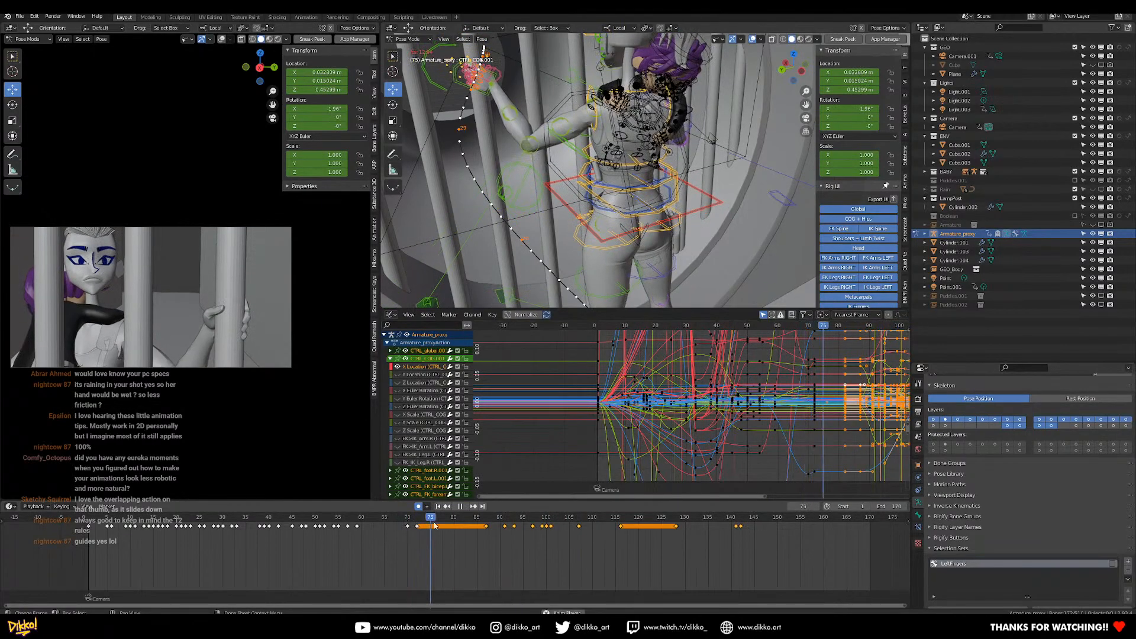
left_click(499, 527)
left_click_drag(398, 526, 366, 527)
key("space")
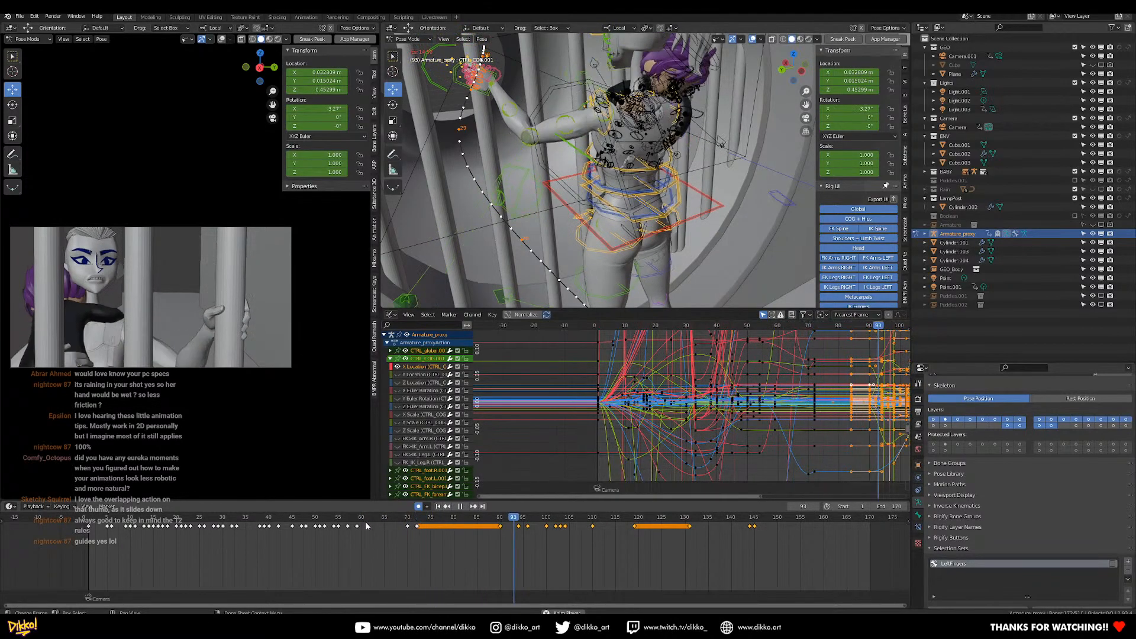
key("space")
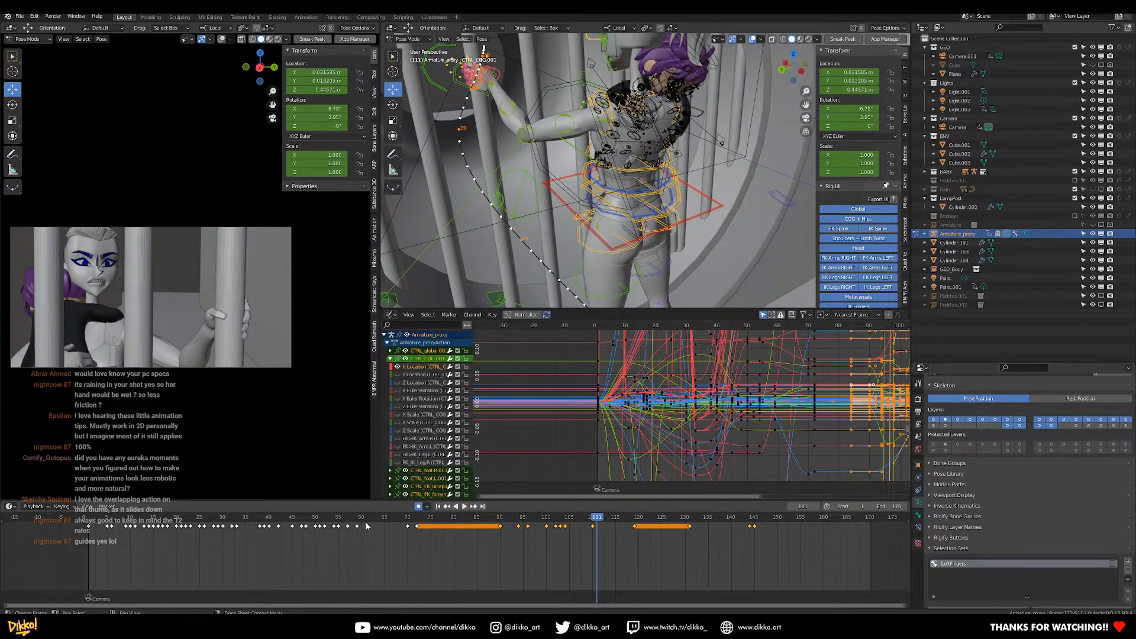
Replay the full shot from frame 1 twice, and review the grab again from around frame 25 up to frame 74.
left_click(87, 519)
key("space")
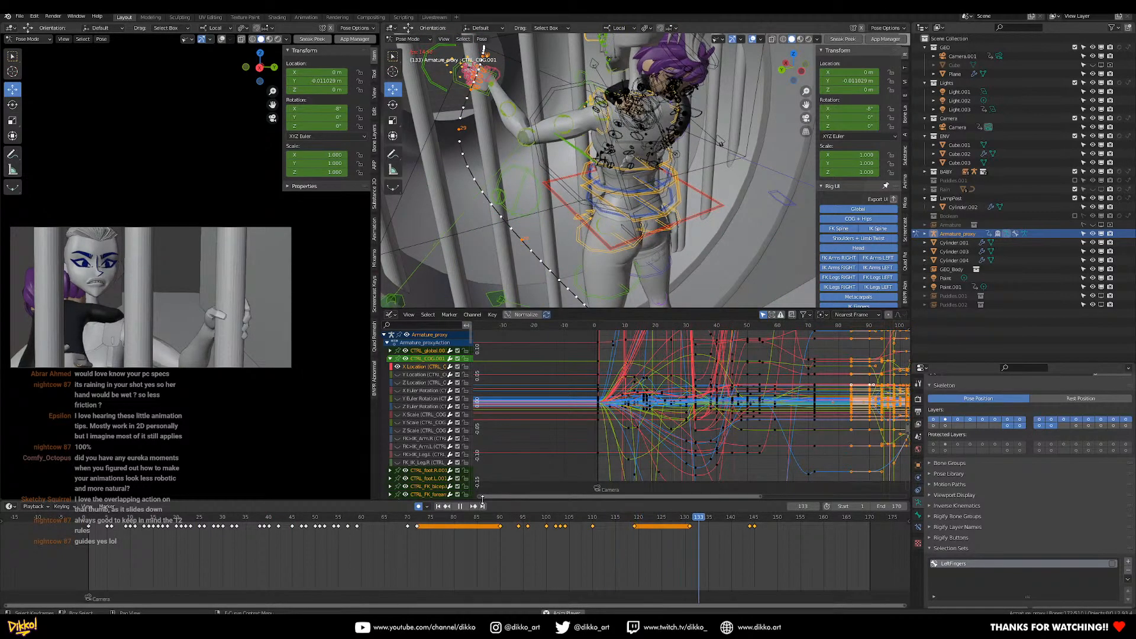
left_click(91, 520)
key("space")
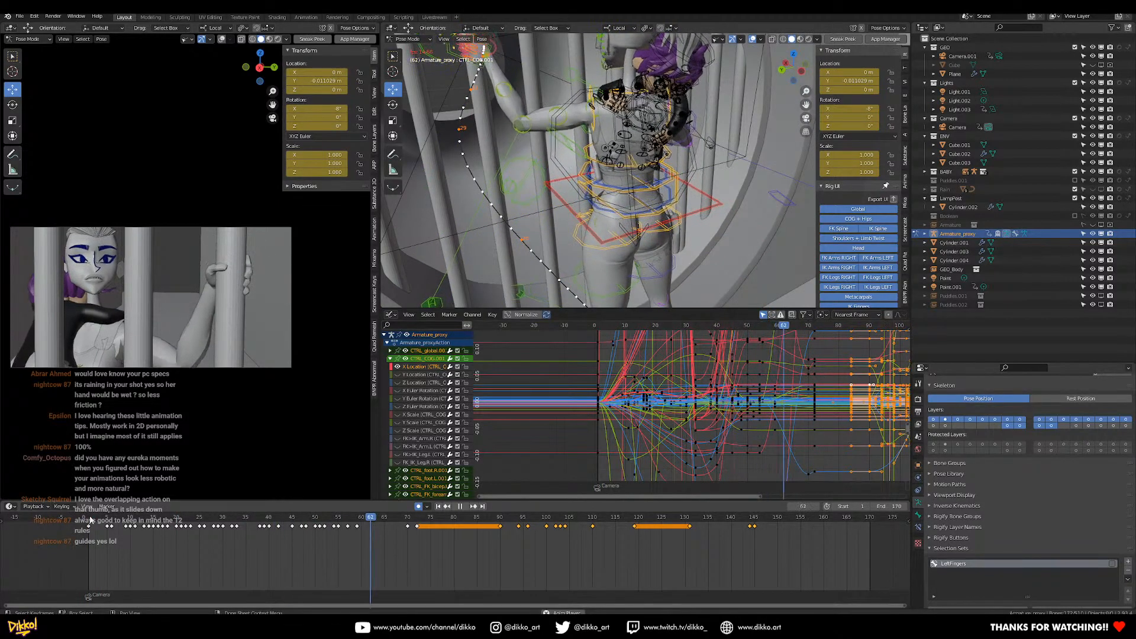
key("space")
left_click(198, 521)
key("space")
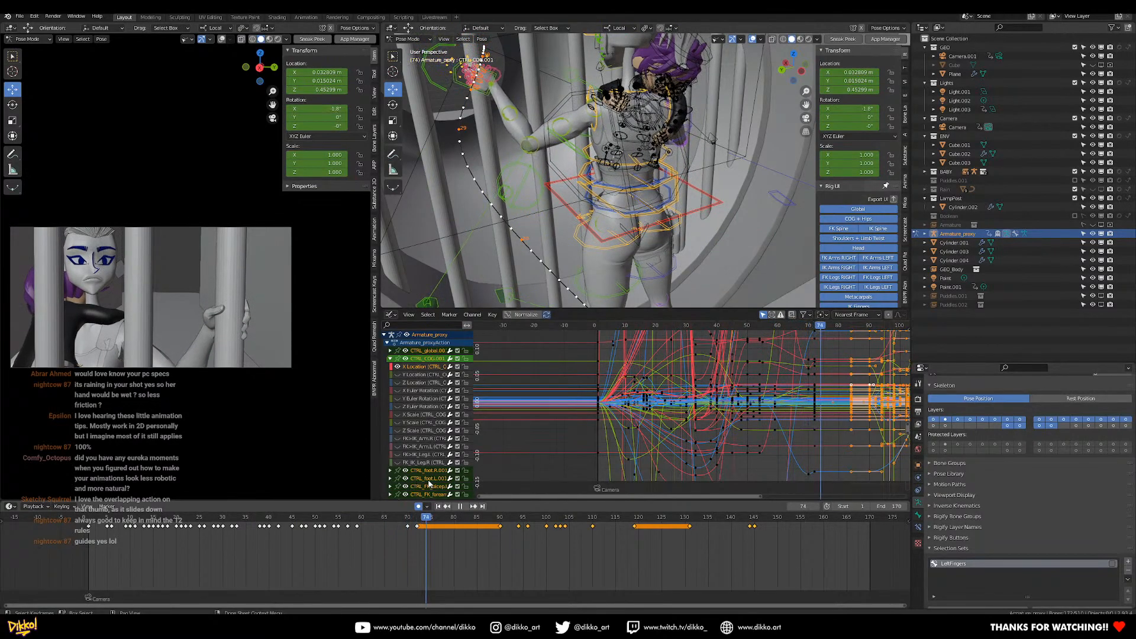
Move the keyframes after the hold about 5 frames later, to frame 95, and replay from frame 1 to frame 107.
key("Left")
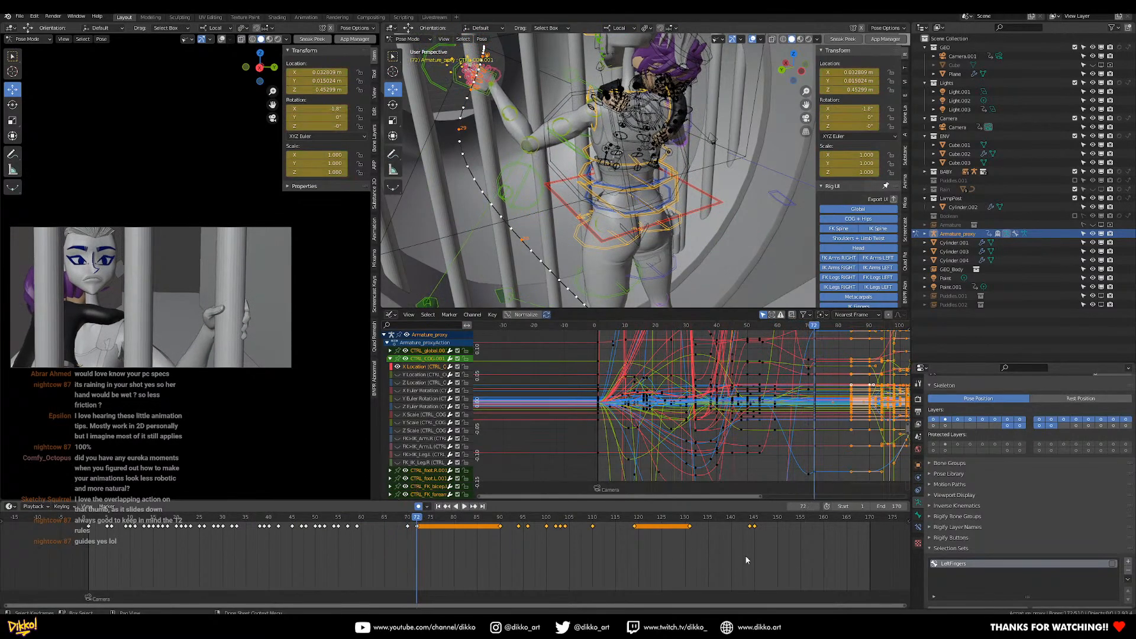
mouse_move(522, 543)
left_mouse_down()
mouse_move(482, 524)
mouse_move(524, 527)
left_mouse_up()
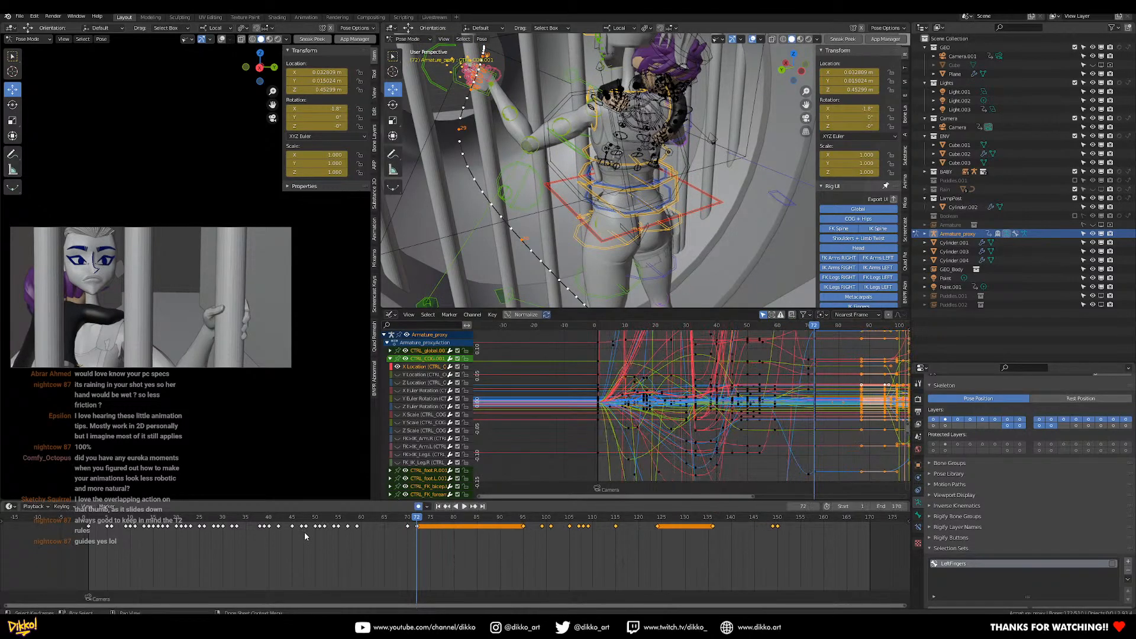
left_click(84, 521)
key("space")
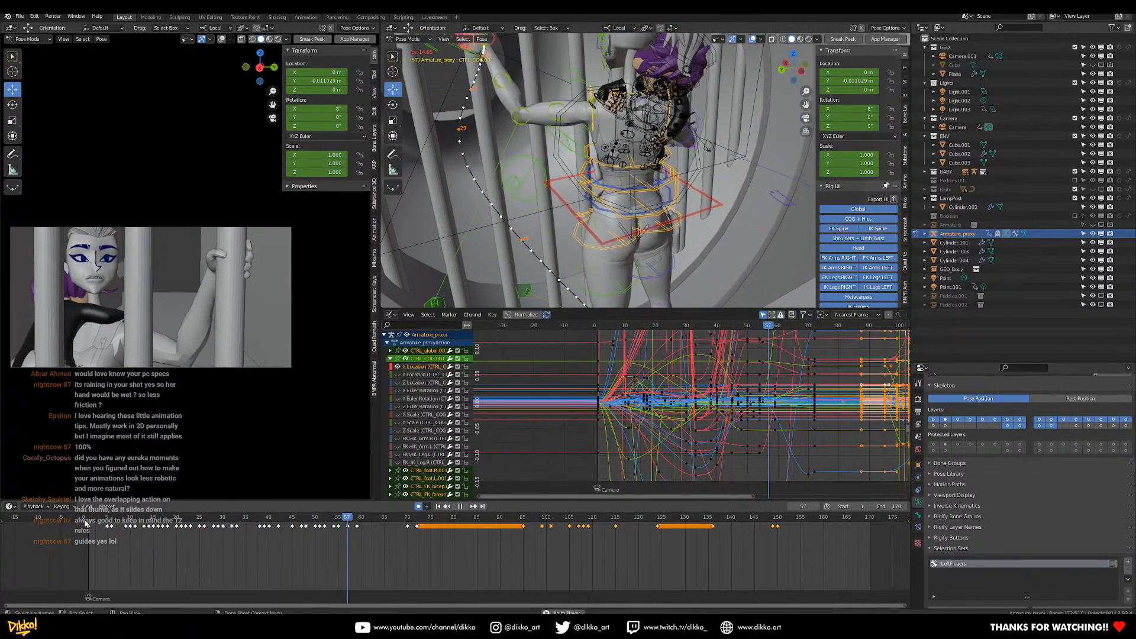
key("space")
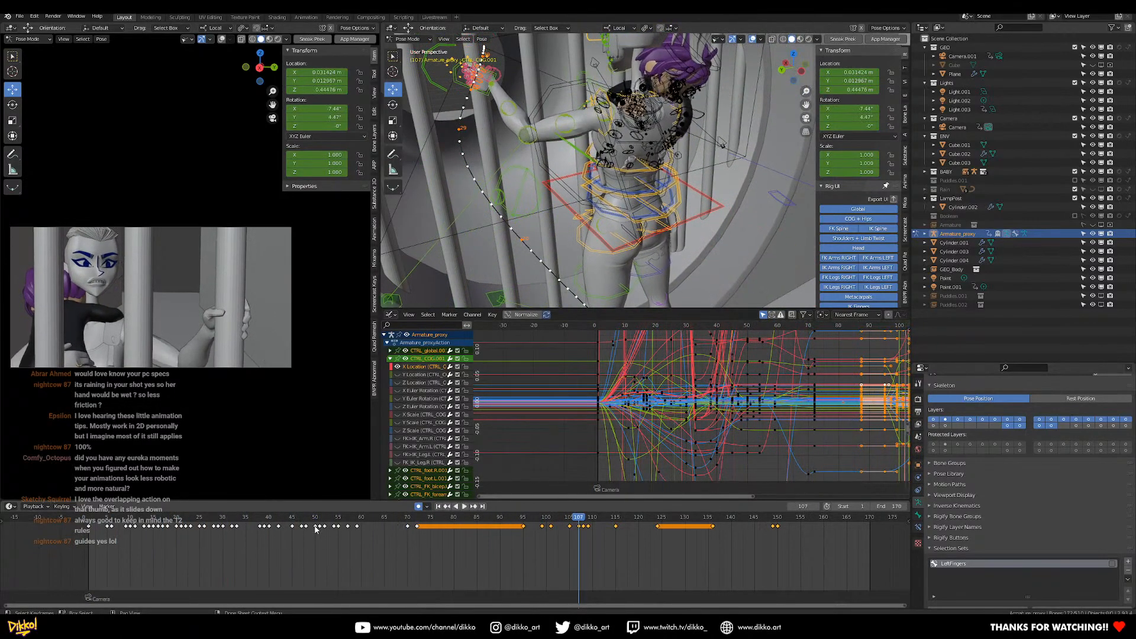
Replay the shot from frame 1, pausing at frame 60, and continue to frame 68 to examine the hand on the bar.
left_click(89, 521)
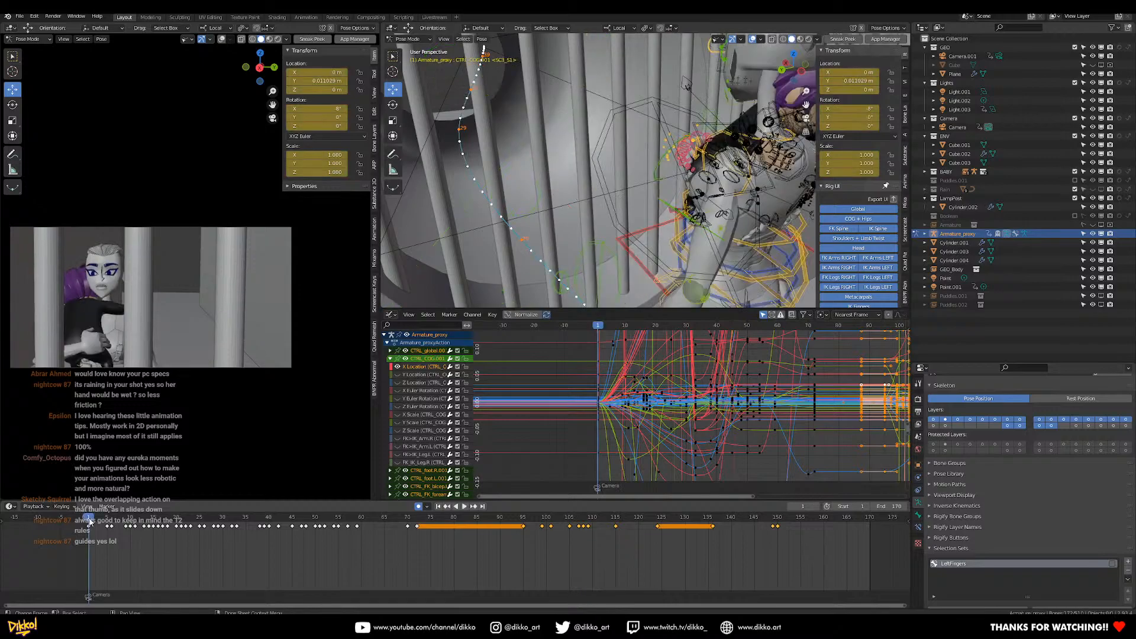
key("space")
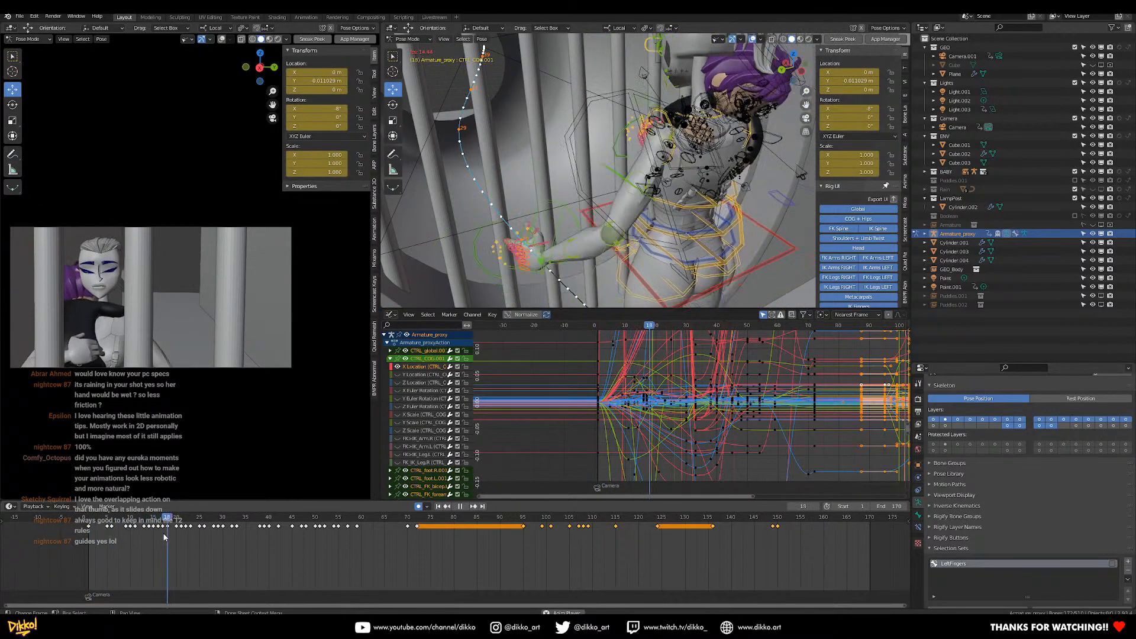
key("space")
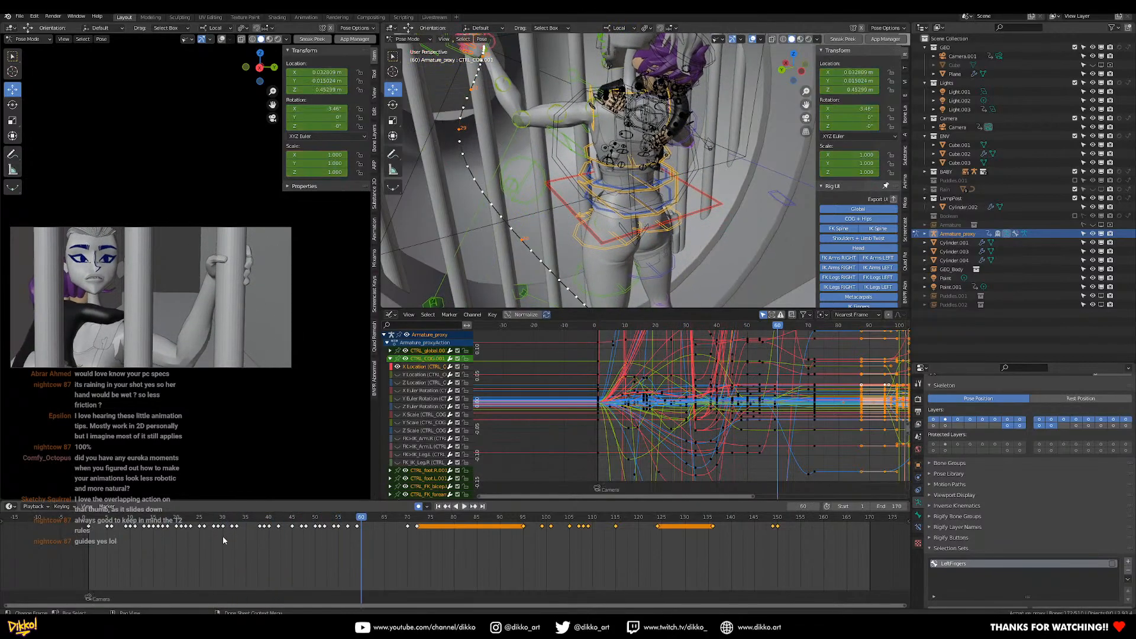
key("space")
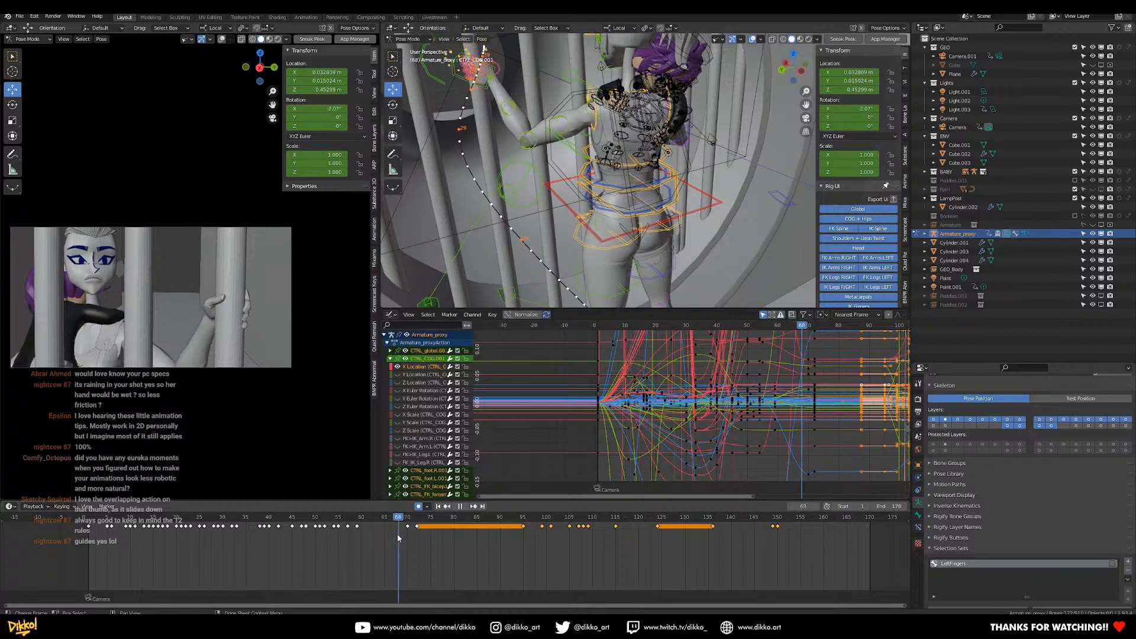
key("space")
At frame 68, rotate the left index finger's base control freely to lift the finger away from the bar.
middle_click_drag(510, 155, 610, 147)
left_click(593, 153)
left_click(508, 147, "shift")
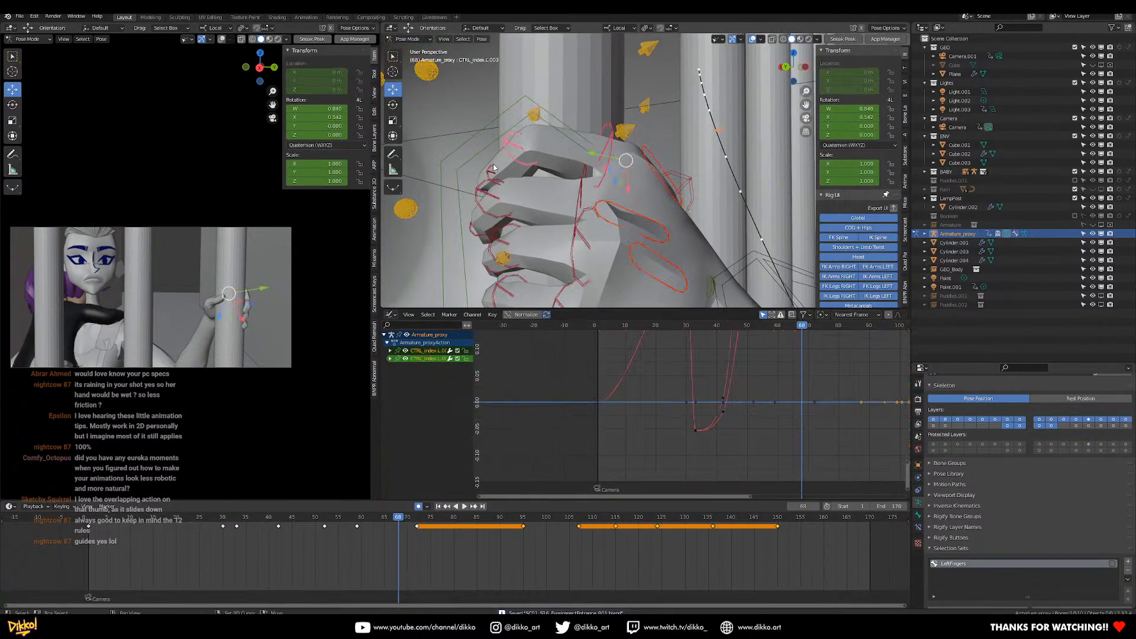
middle_click_drag(539, 168, 541, 164)
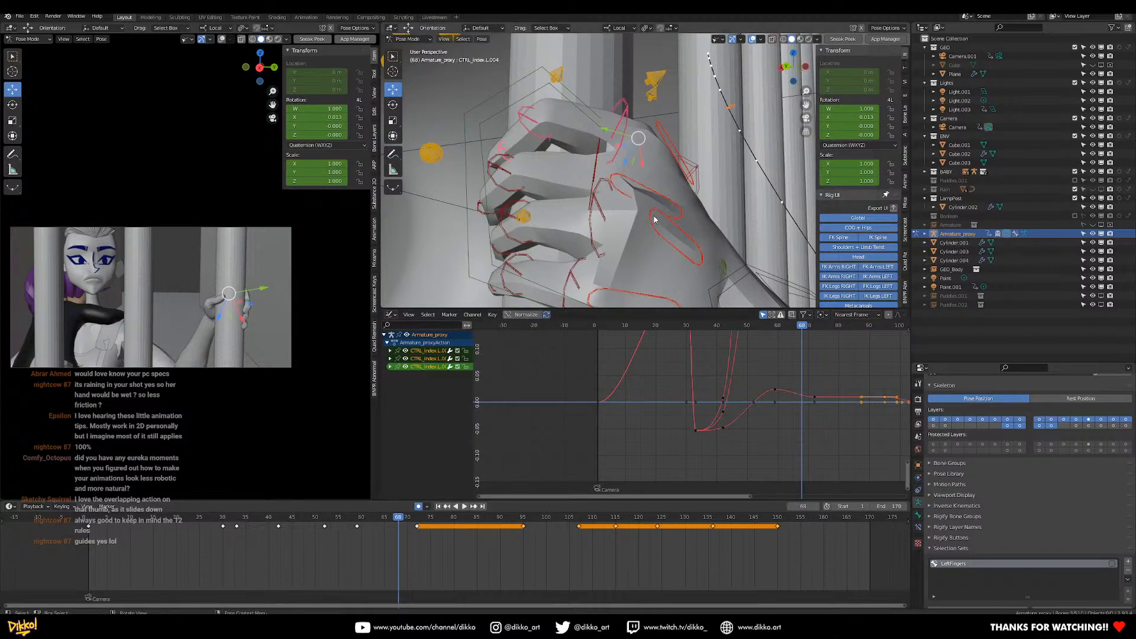
middle_click_drag(658, 184, 613, 132)
left_click(602, 122)
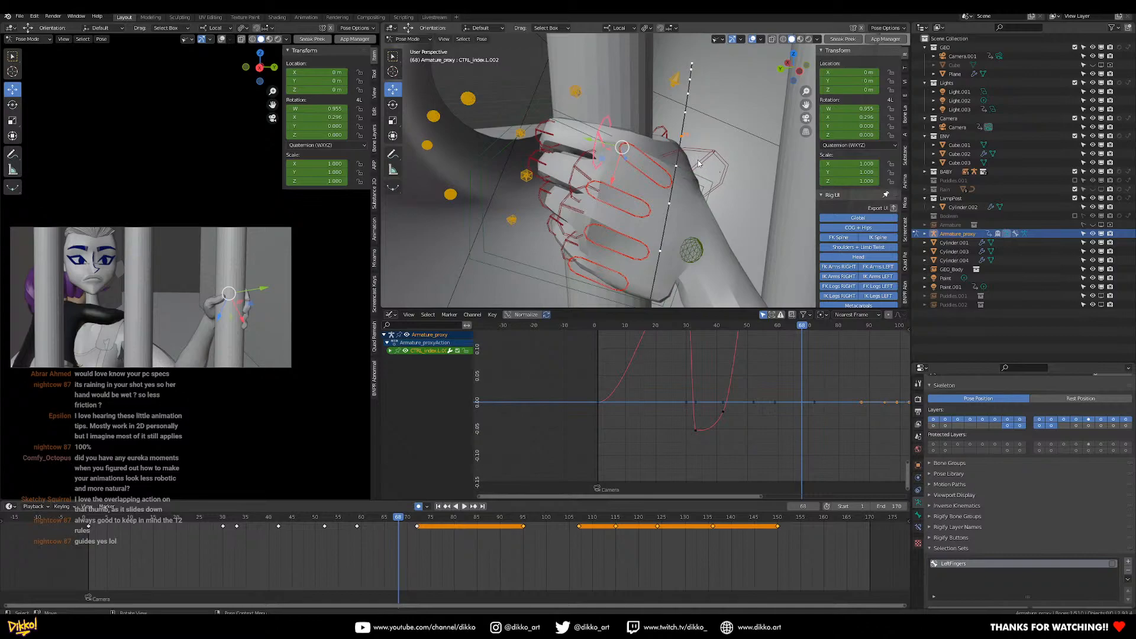
key("r")
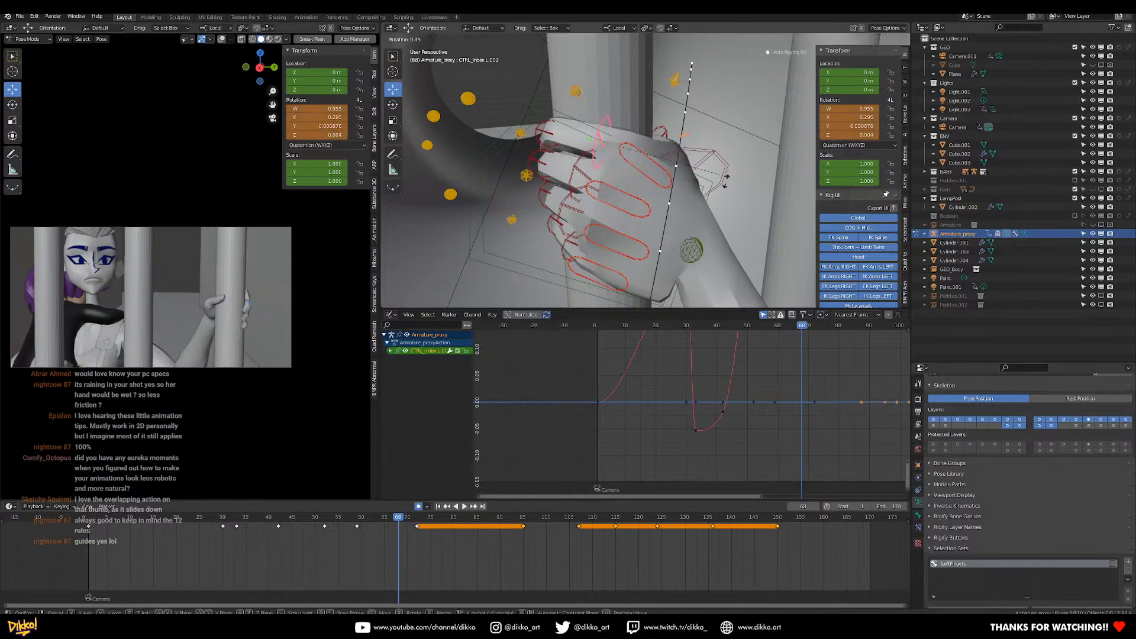
left_click(721, 198)
key("r")
key("r")
left_click(632, 190)
key("r")
key("r")
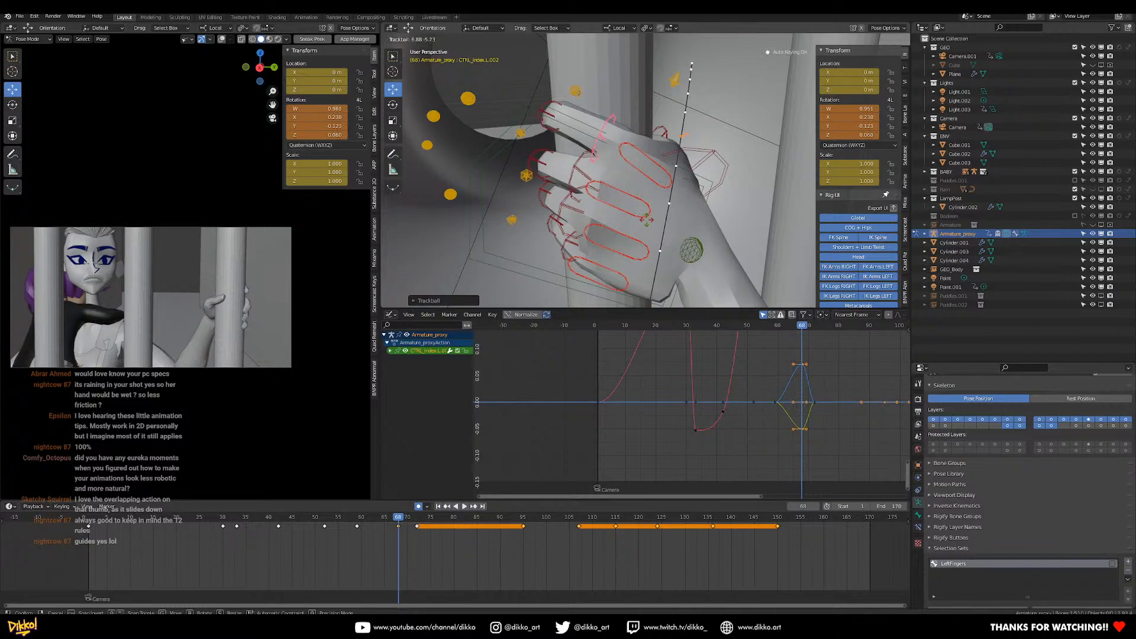
left_click(652, 225)
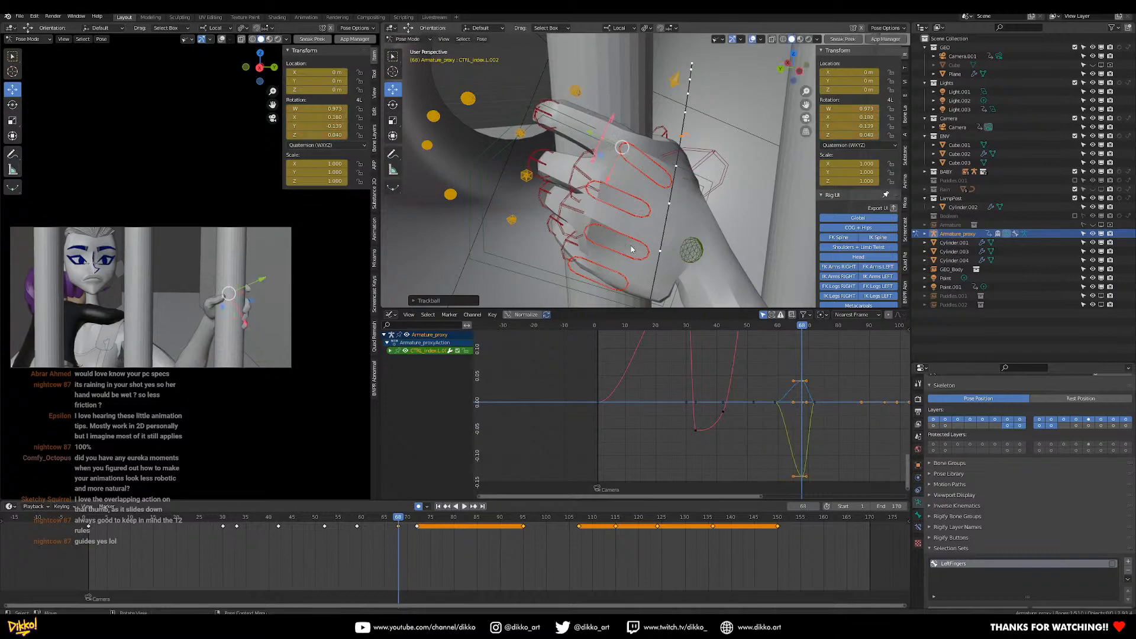
At frame 68, trackball-rotate the base controls of the left middle and ring fingers to open them away from the bar.
left_click(586, 166)
key("r")
key("r")
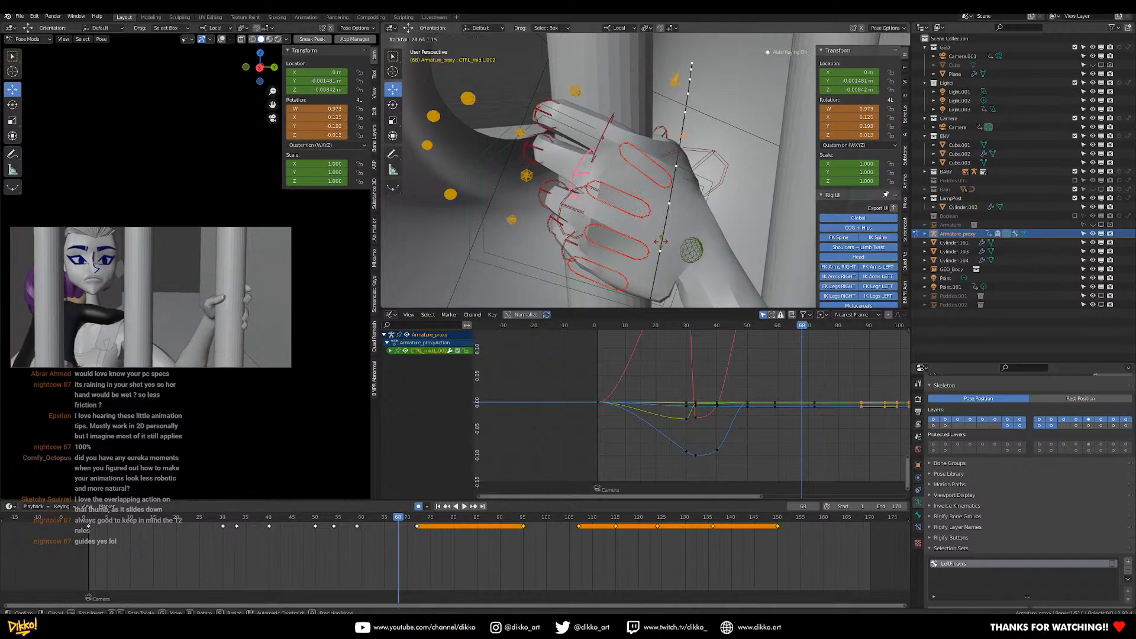
left_click(661, 242)
left_click(569, 208)
middle_click_drag(577, 207, 678, 218)
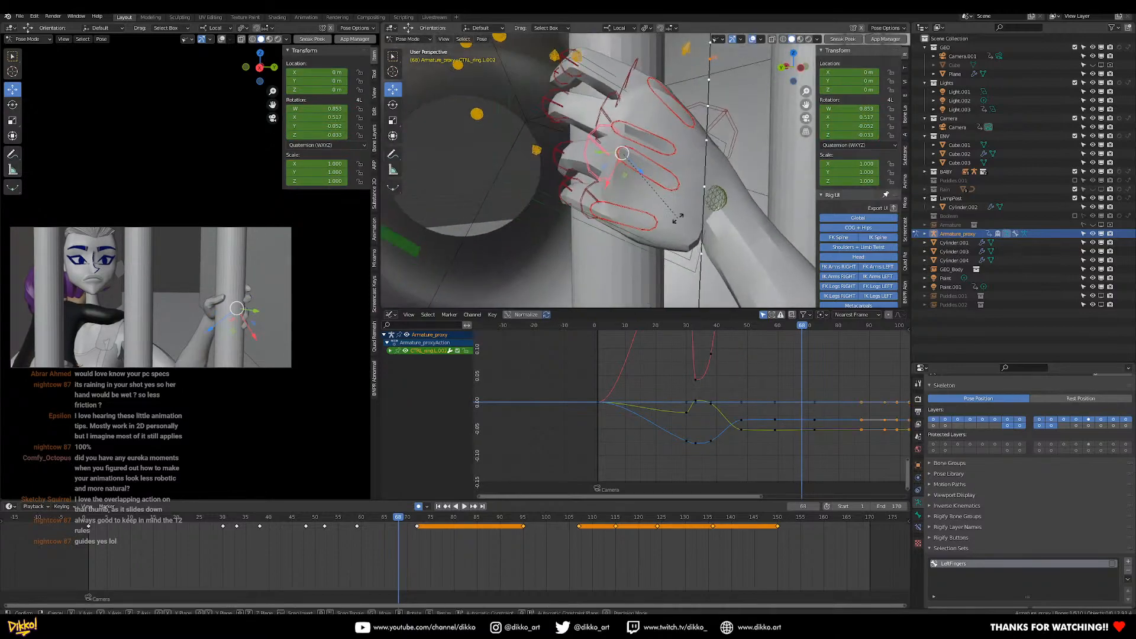
key("r")
key("r")
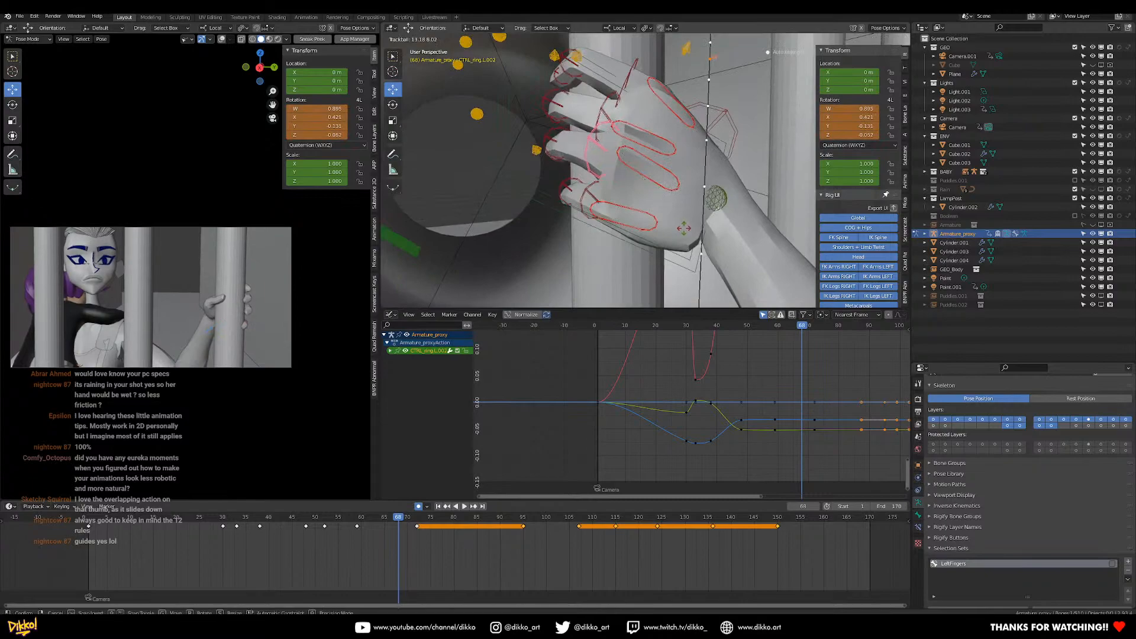
left_click(621, 211)
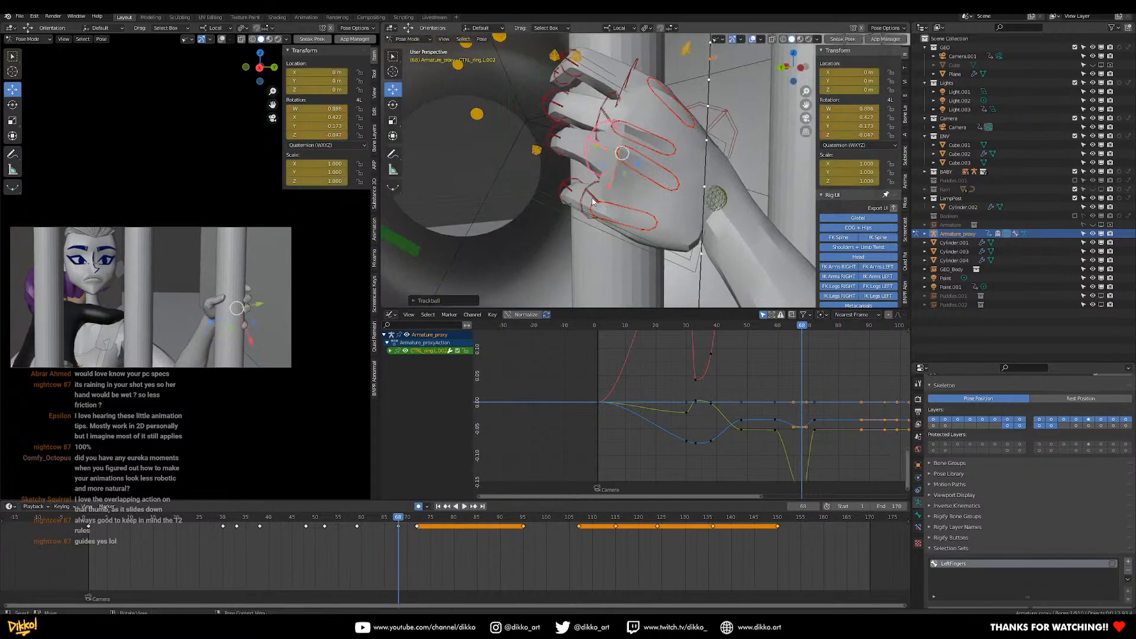
Rotate the left pinky's base control freely and about its local X axis to fit the opened hand at frame 68.
left_click(592, 200)
key("r")
key("r")
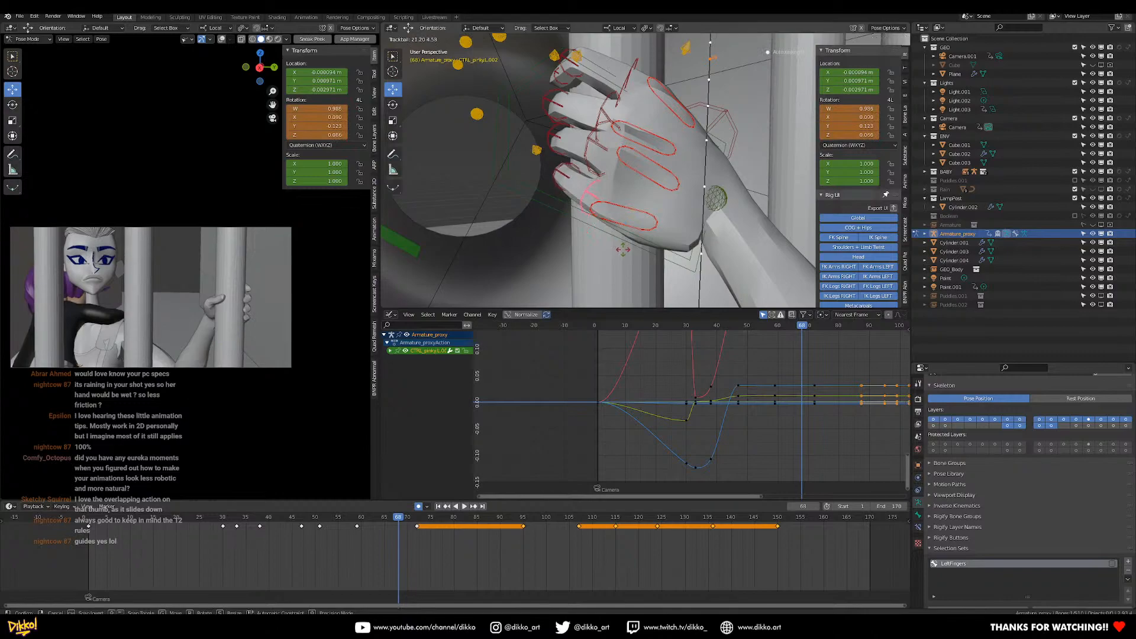
left_click(629, 206)
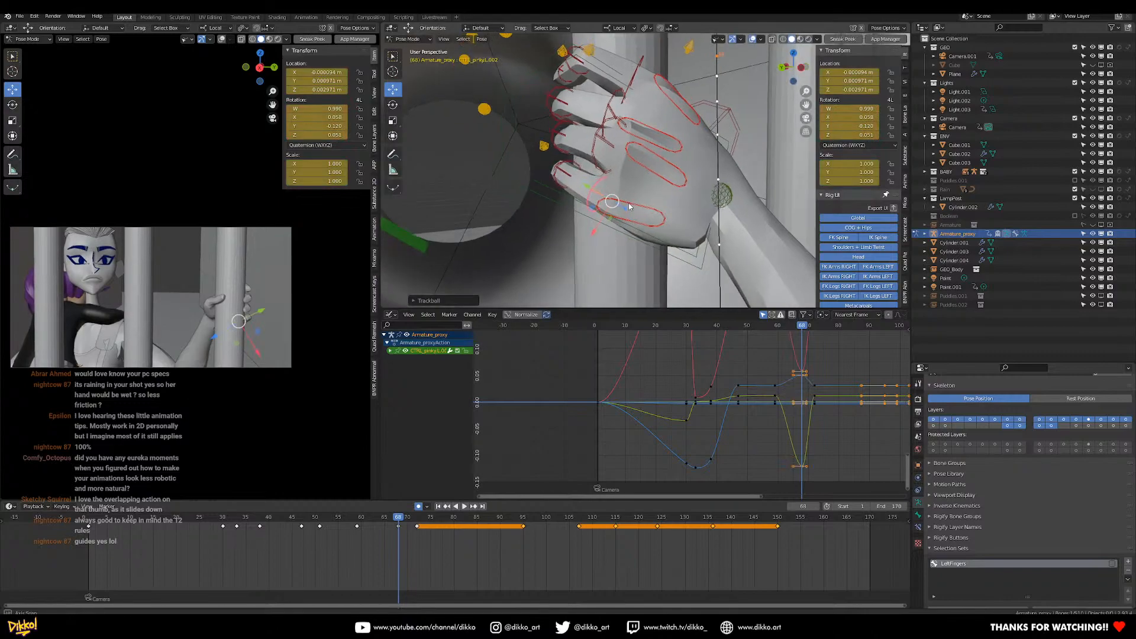
key("r")
key("x")
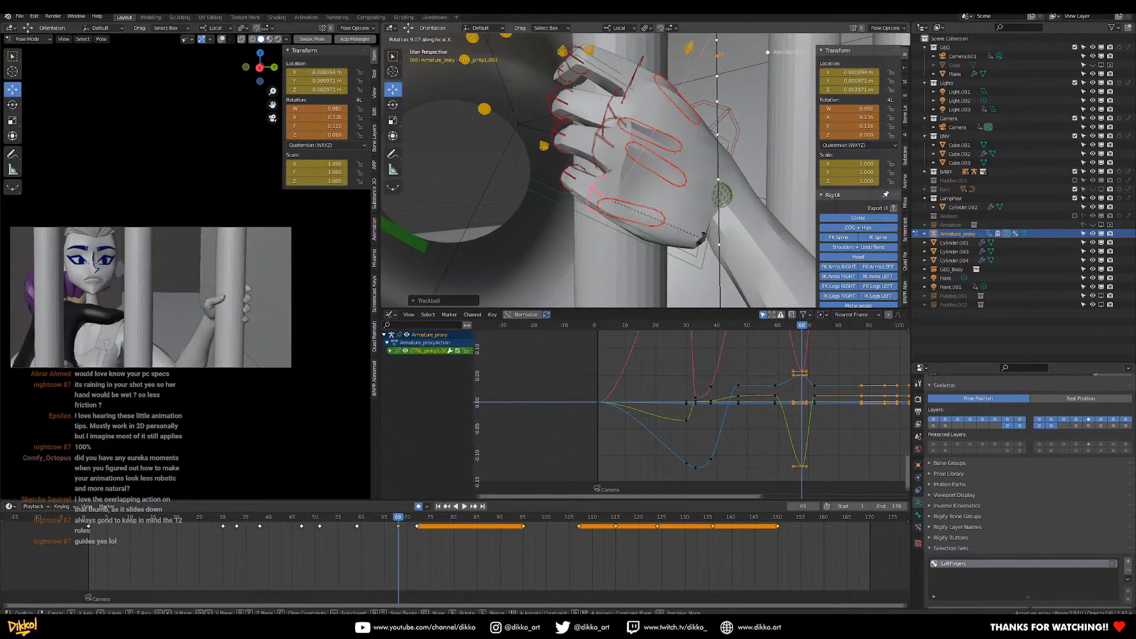
left_click(706, 238)
Rotate the left index finger's middle joint about its local X axis to uncurl it slightly.
middle_click_drag(706, 238, 610, 112)
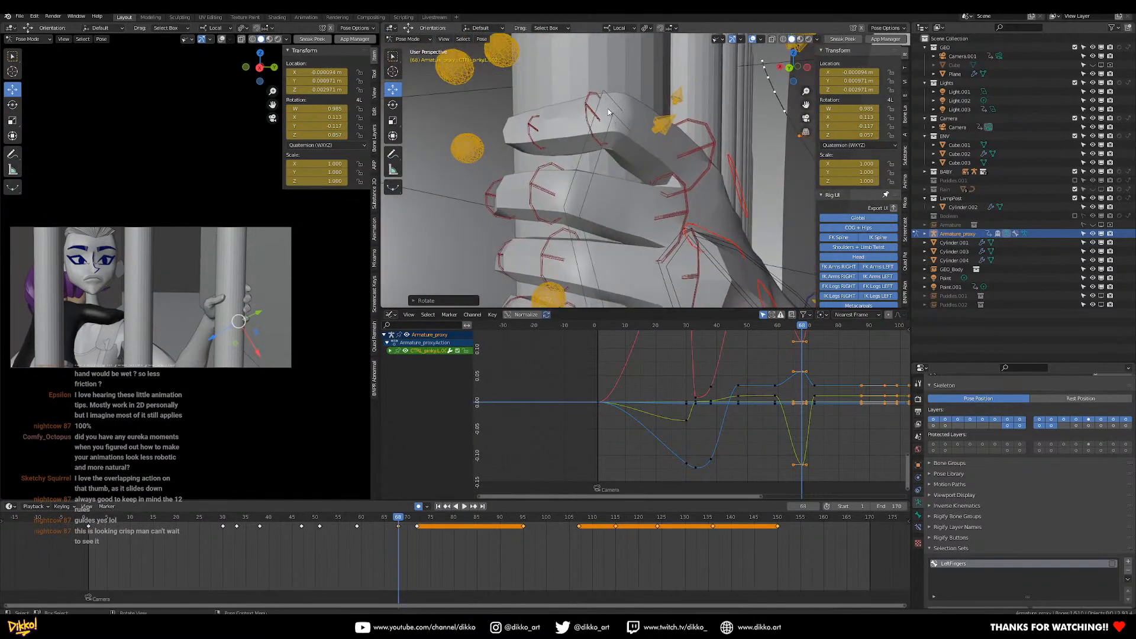
left_click(635, 130)
key("r")
key("x")
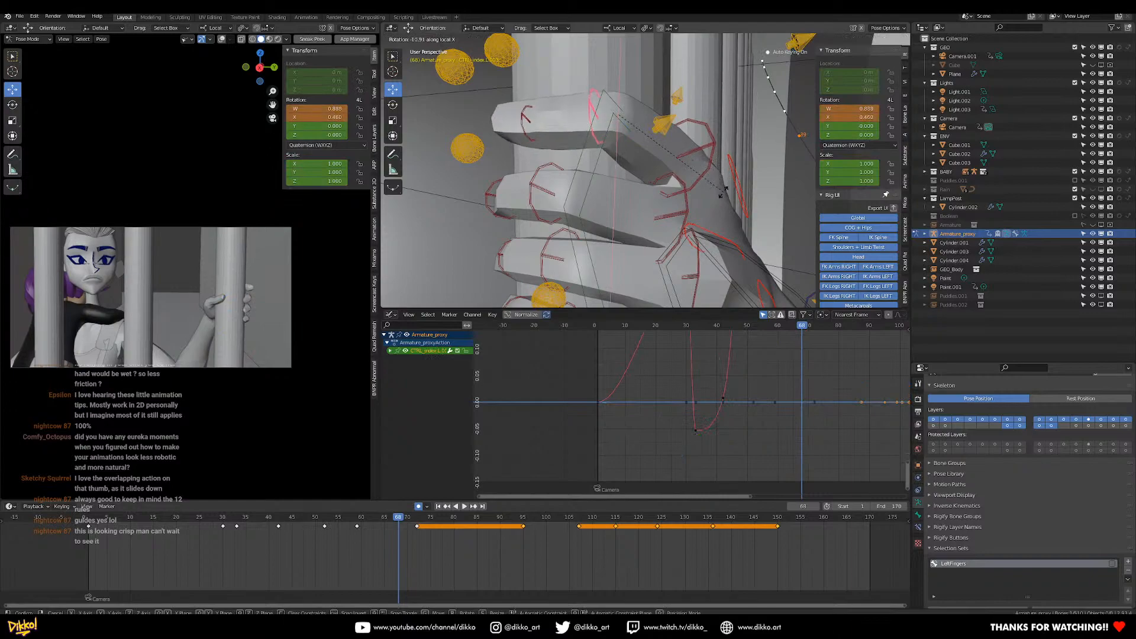
left_click(723, 195)
Rotate the left middle finger's outer joints about their local X axis to loosen the finger's curl.
middle_click_drag(669, 187, 605, 177)
left_click(530, 159)
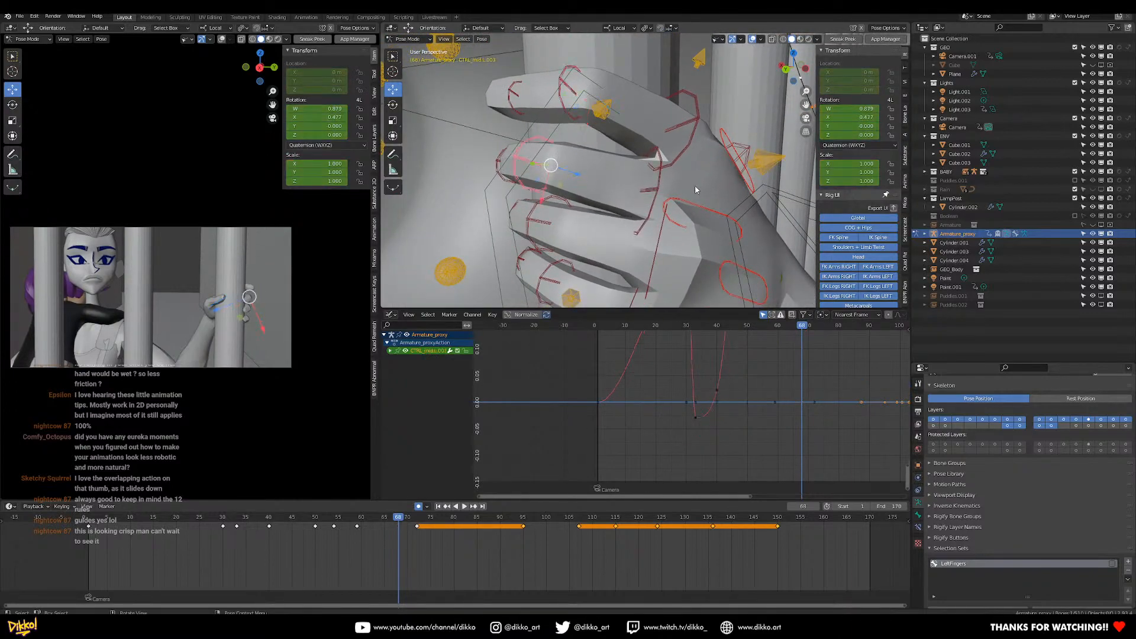
key("r")
key("x")
left_click(684, 210)
middle_click_drag(610, 218, 608, 139)
key("r")
key("x")
key("x")
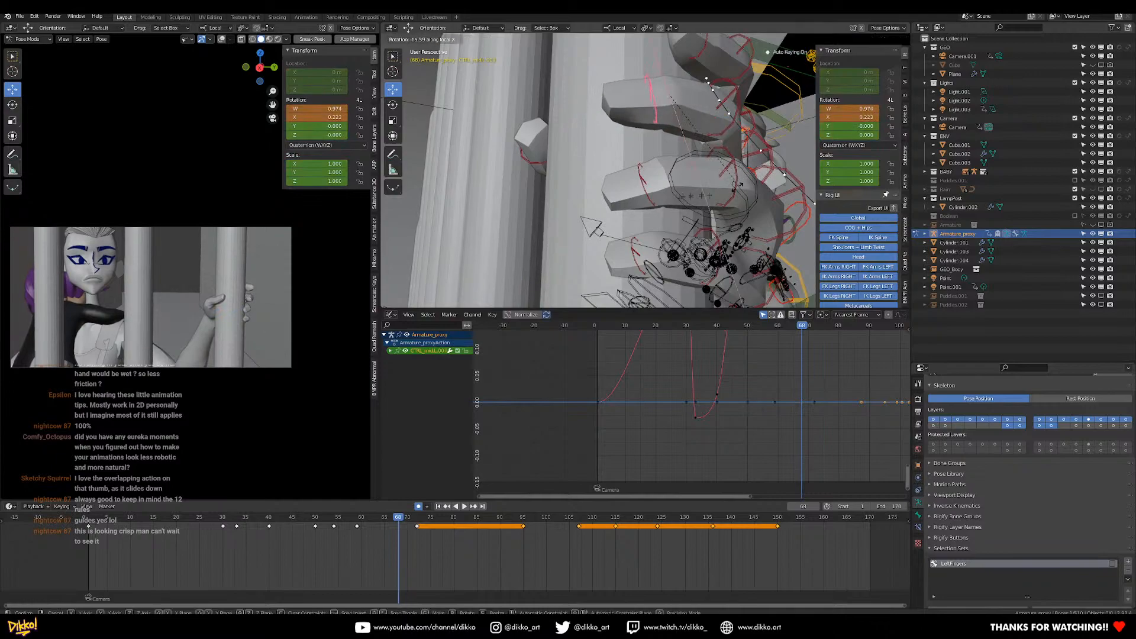
left_click(740, 181)
Rotate the left ring finger's middle and tip joints about their local X axis to loosen its grip.
middle_click_drag(740, 181, 638, 117)
left_click(638, 116)
key("r")
key("x")
key("x")
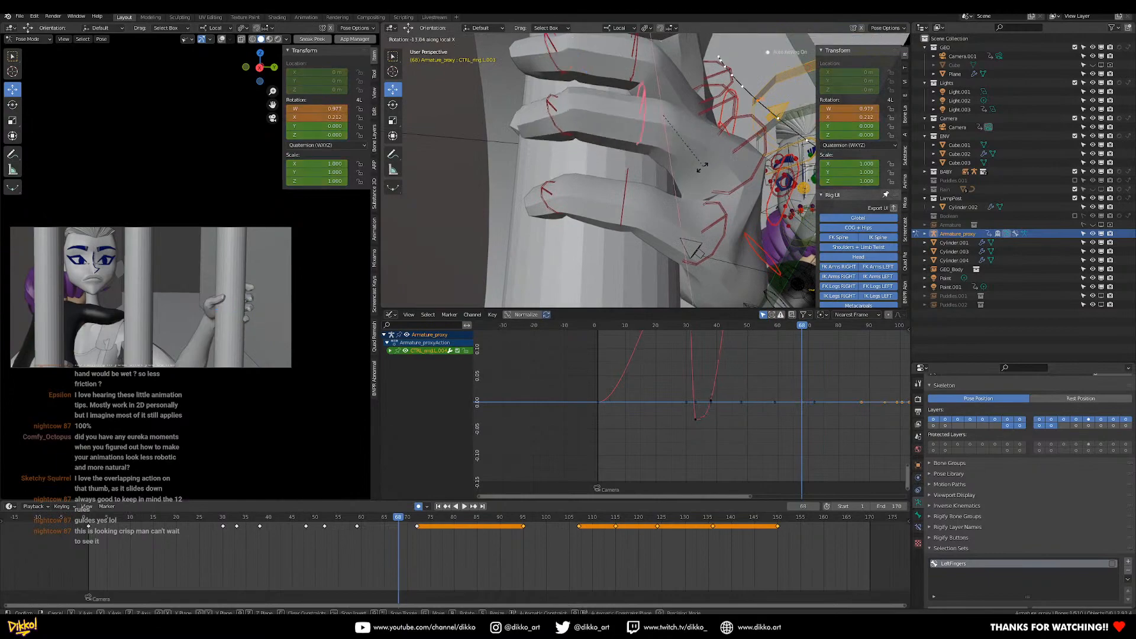
left_click(564, 132)
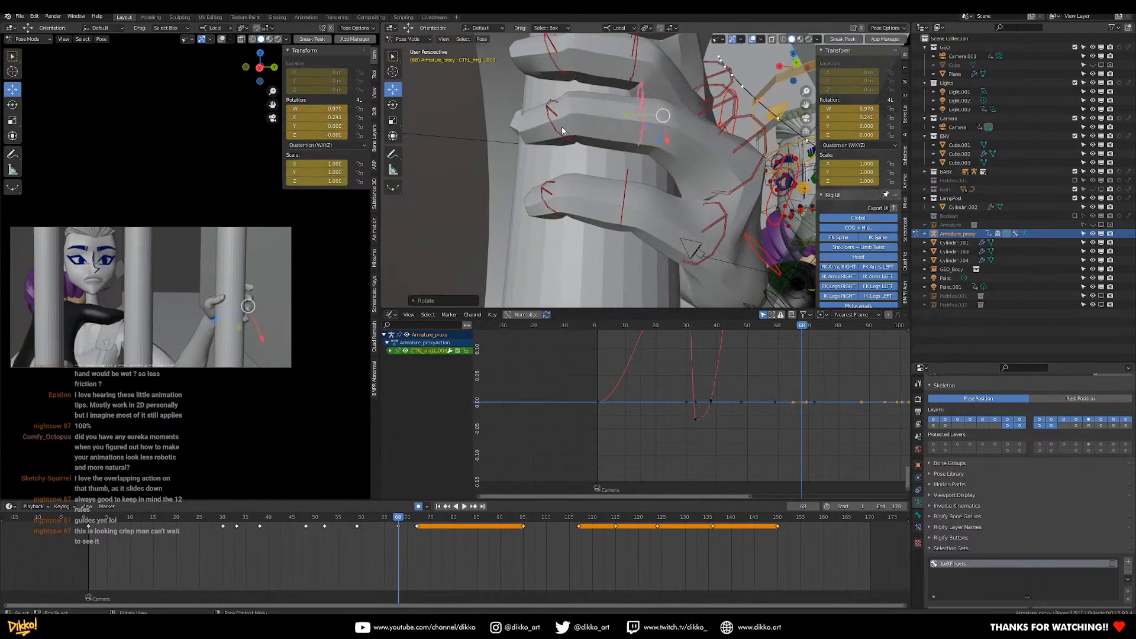
left_click(561, 126)
key("r")
key("x")
key("x")
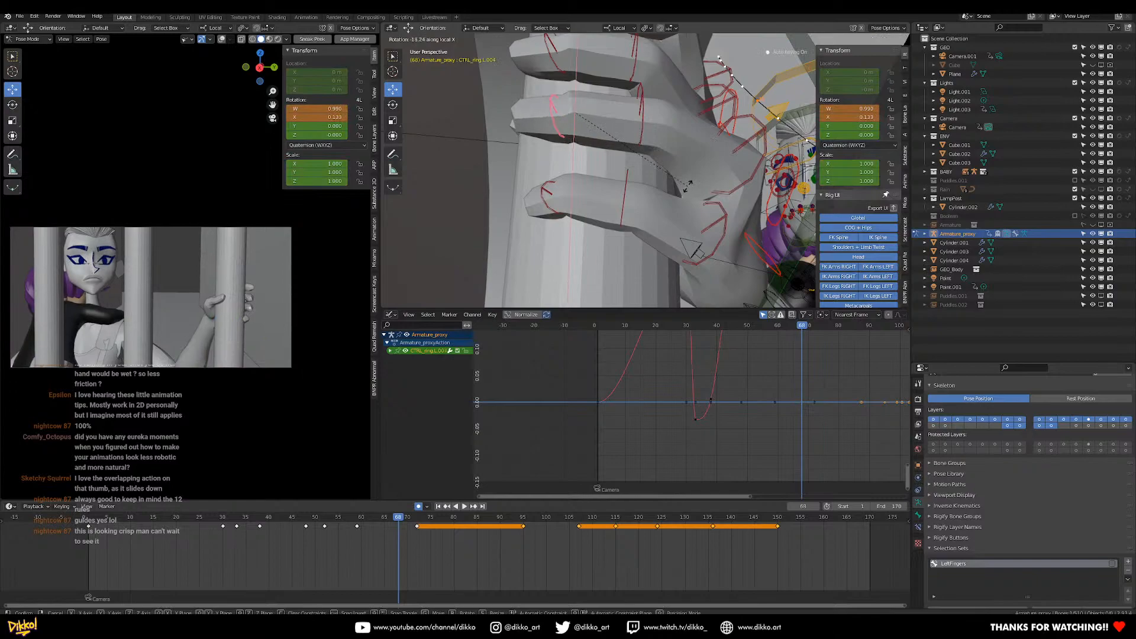
left_click(688, 186)
Rotate the left pinky's middle and tip joints about their local X axis to straighten the finger slightly.
left_click(623, 191)
key("r")
key("x")
key("x")
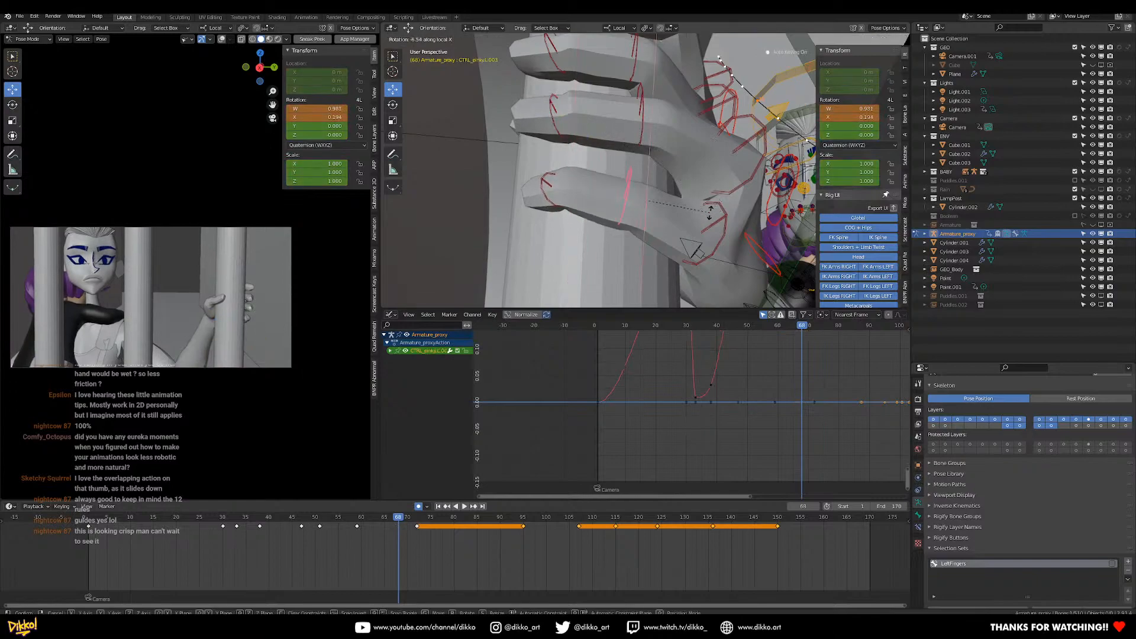
left_click(695, 214)
key("r")
key("x")
key("x")
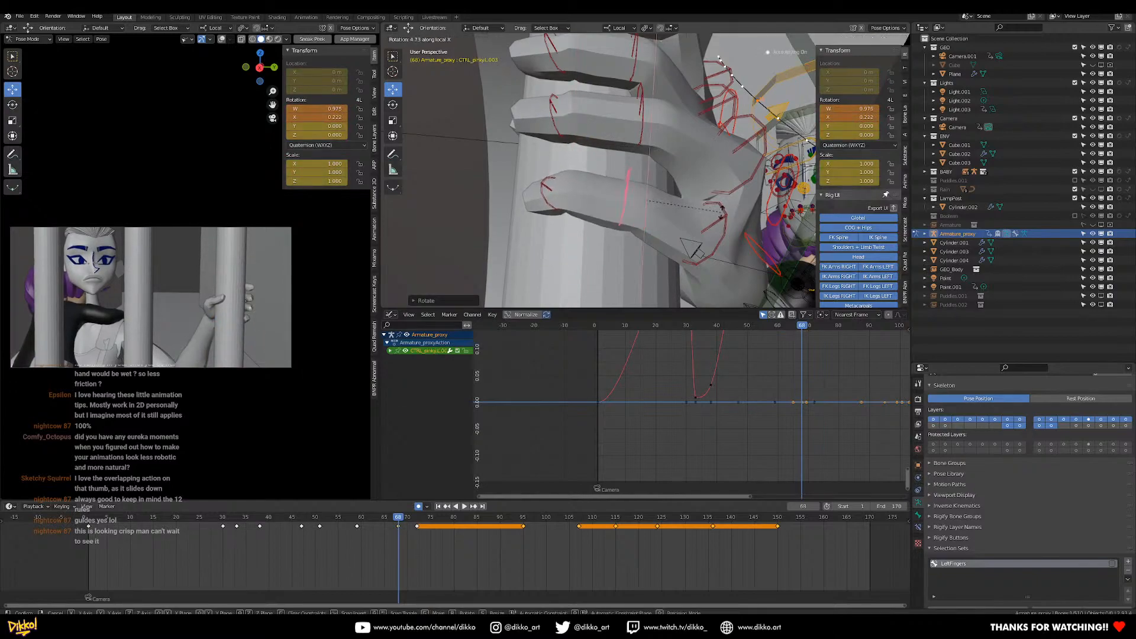
left_click(582, 194)
key("r")
key("x")
key("x")
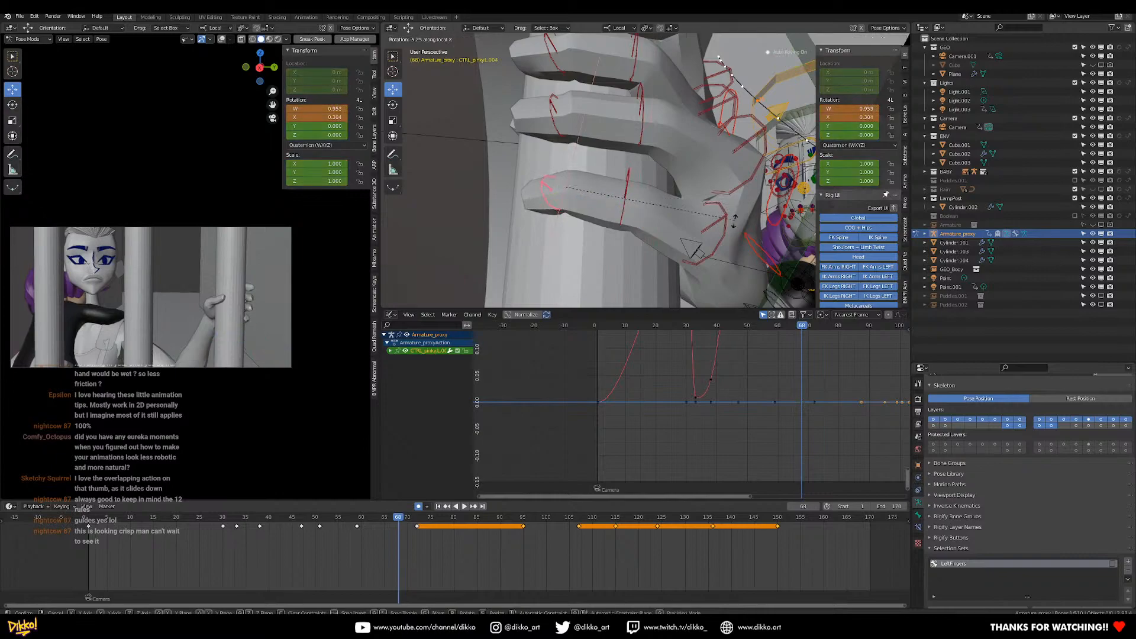
left_click(719, 252)
Rotate the ring finger's base control and the pinky's palm control slightly to refine the hand pose at frame 68.
middle_click_drag(719, 251, 719, 198)
left_click(654, 204)
key("r")
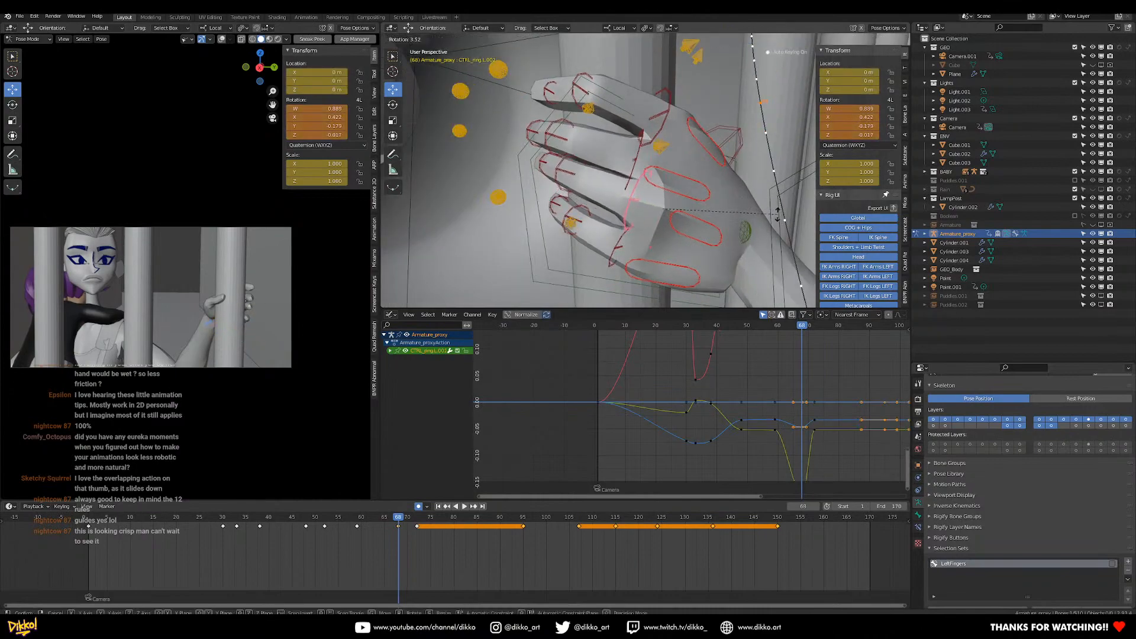
left_click(778, 212)
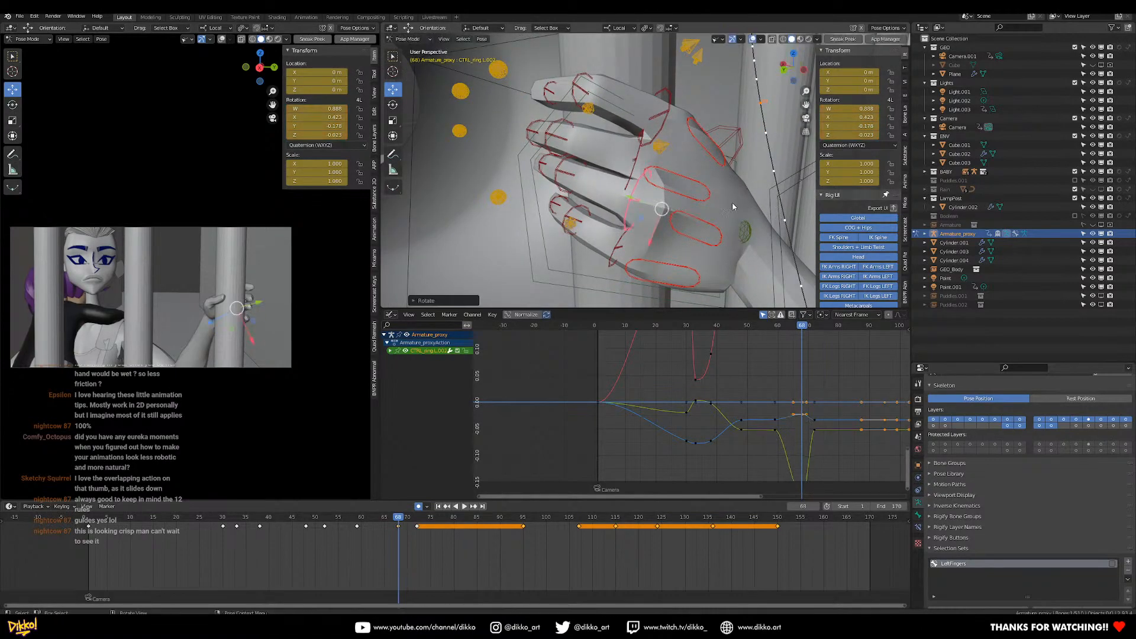
left_click(616, 247)
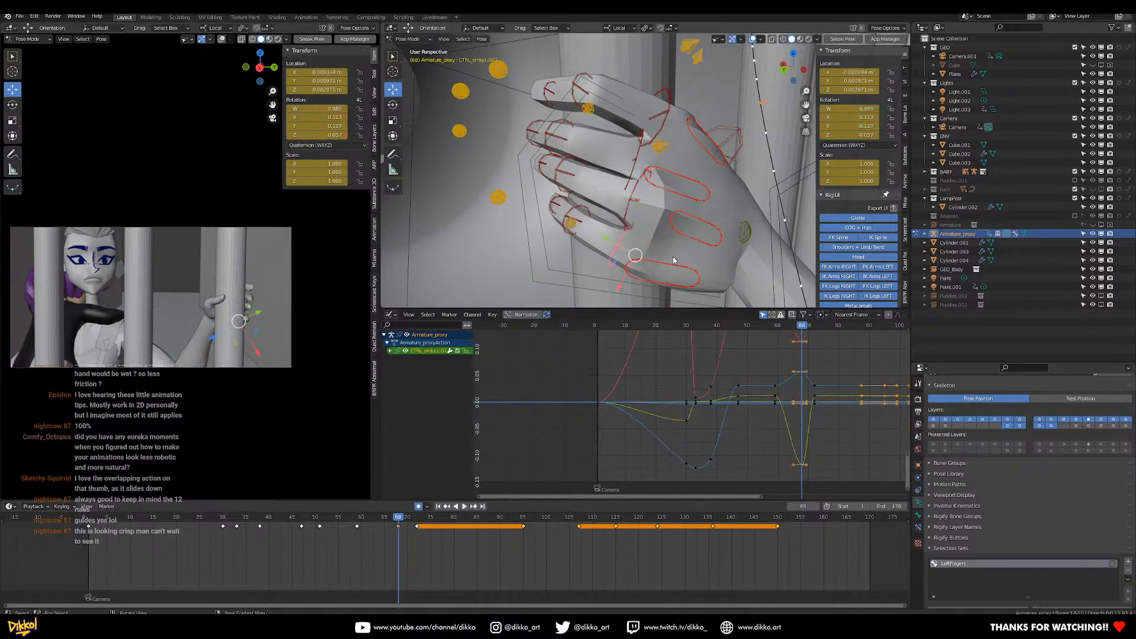
left_click(672, 260)
middle_click_drag(672, 260, 715, 265)
key("r")
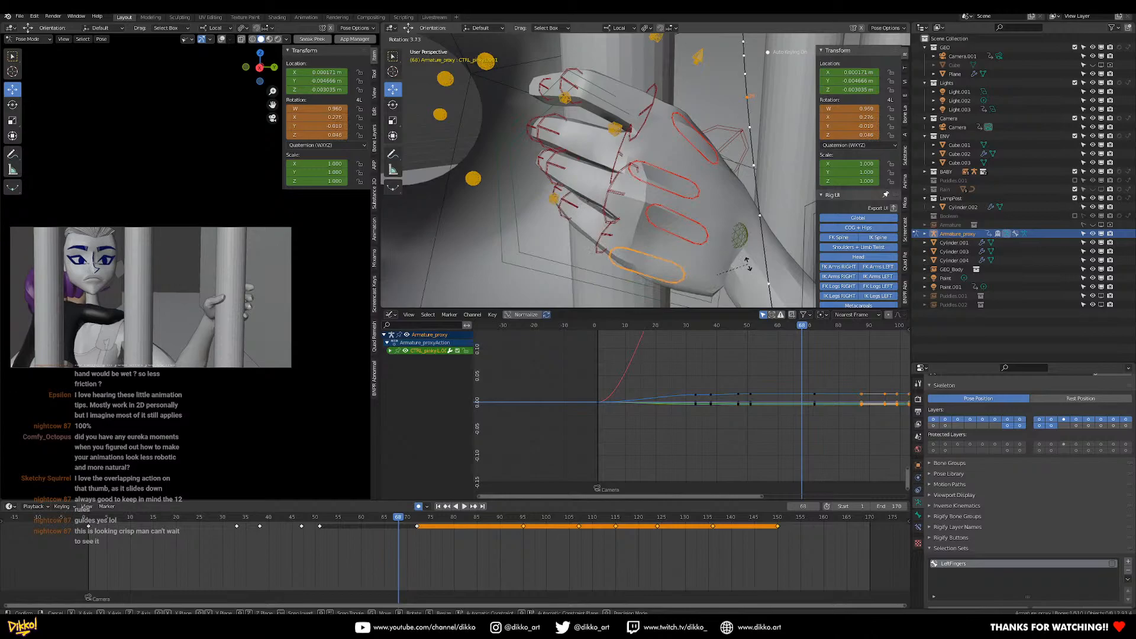
left_click(748, 267)
Select the left pinky, ring, middle and index finger controls, keyframe them at frame 68, and copy their pose.
middle_click_drag(748, 267, 605, 214)
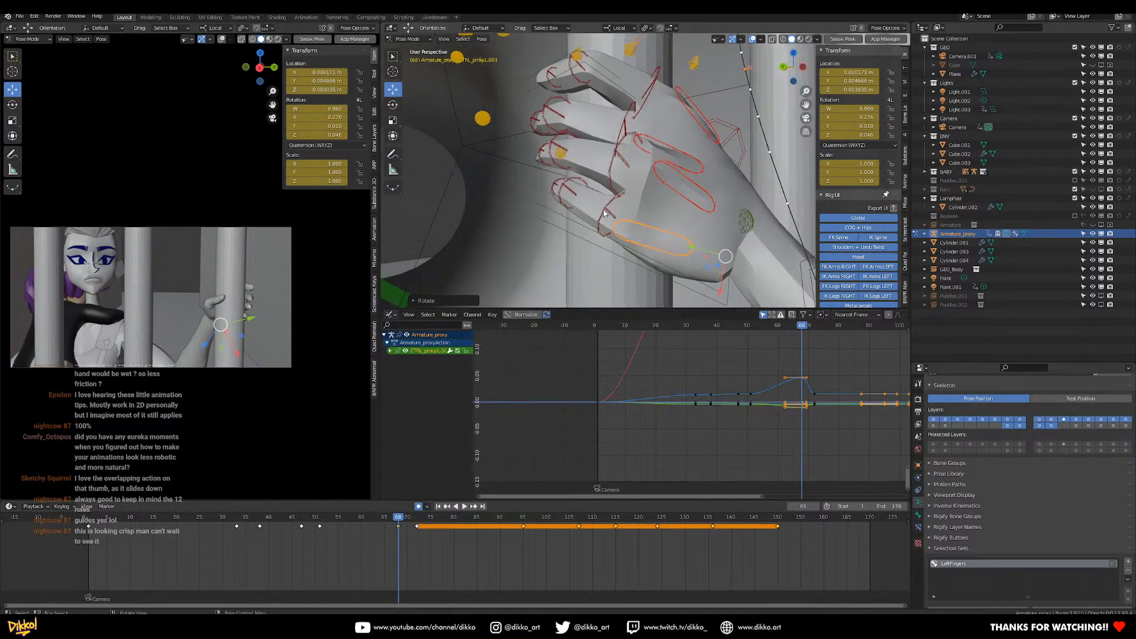
left_click(603, 204, "shift")
left_click(568, 193, "shift")
left_click(555, 183, "shift")
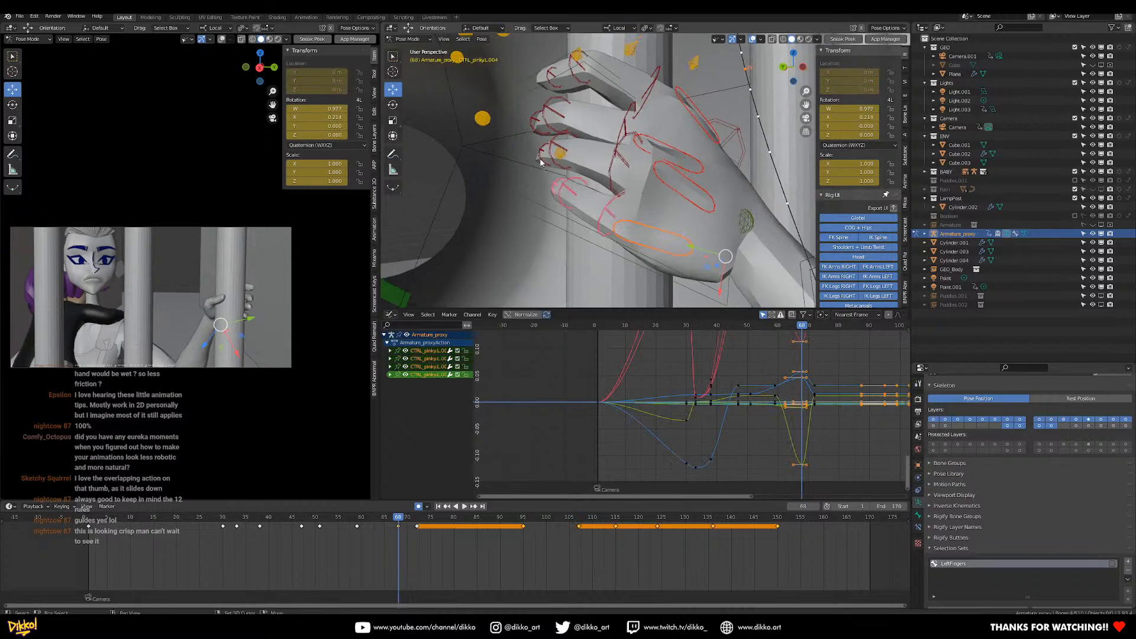
left_click(542, 156, "shift")
left_click(557, 148, "shift")
left_click(620, 131, "shift")
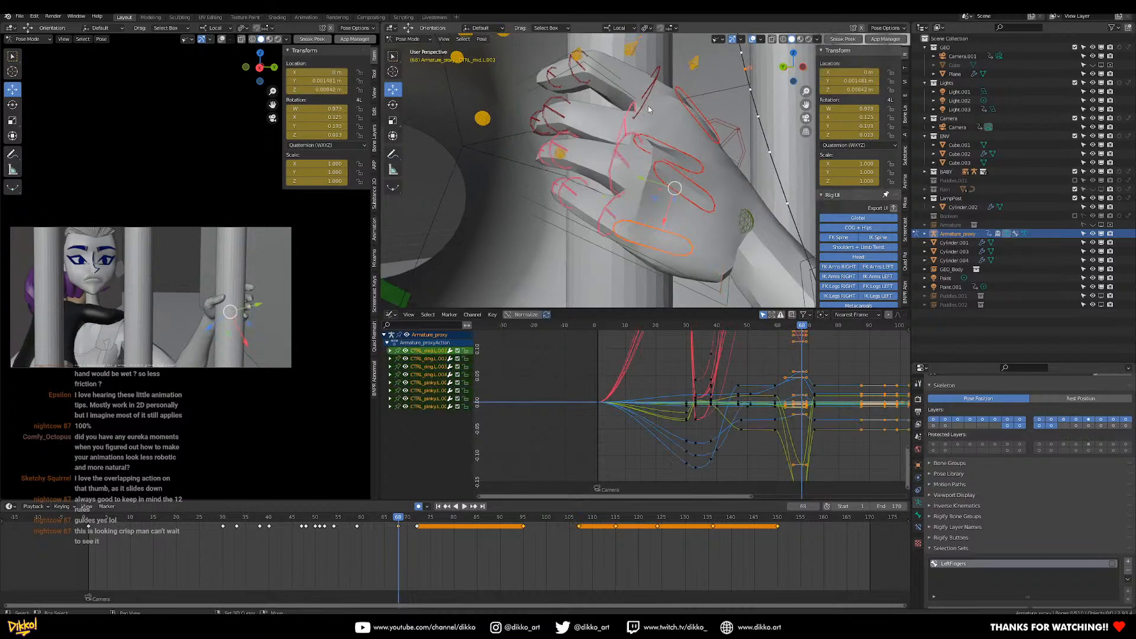
left_click(647, 99, "shift")
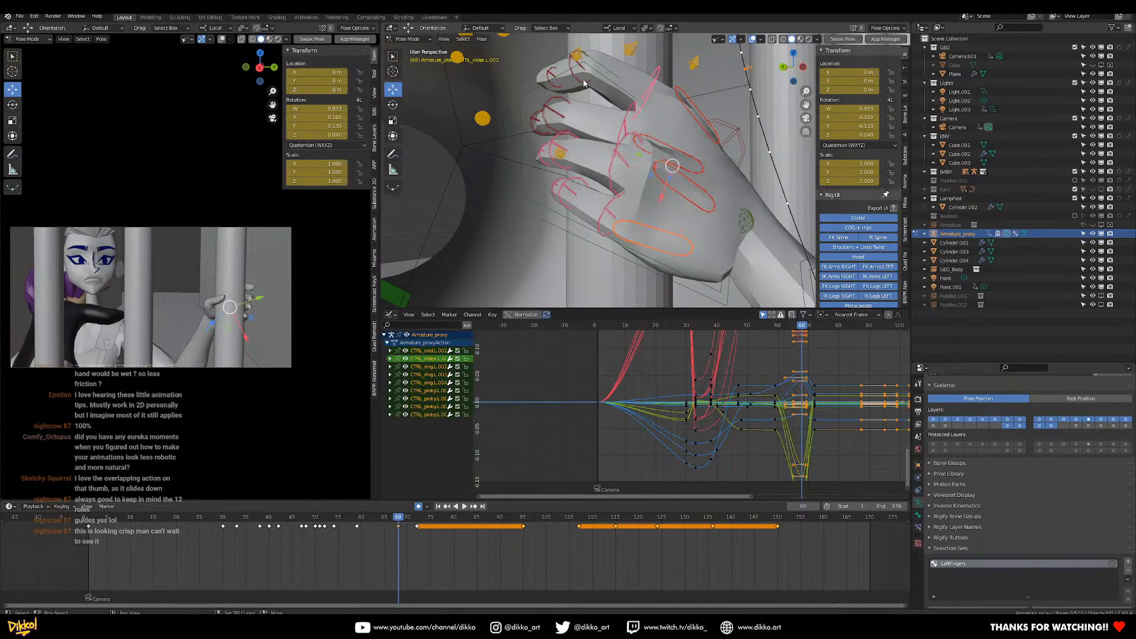
left_click(560, 89, "shift")
left_click(547, 127, "shift")
key("i")
left_click(594, 146)
key("ctrl+c")
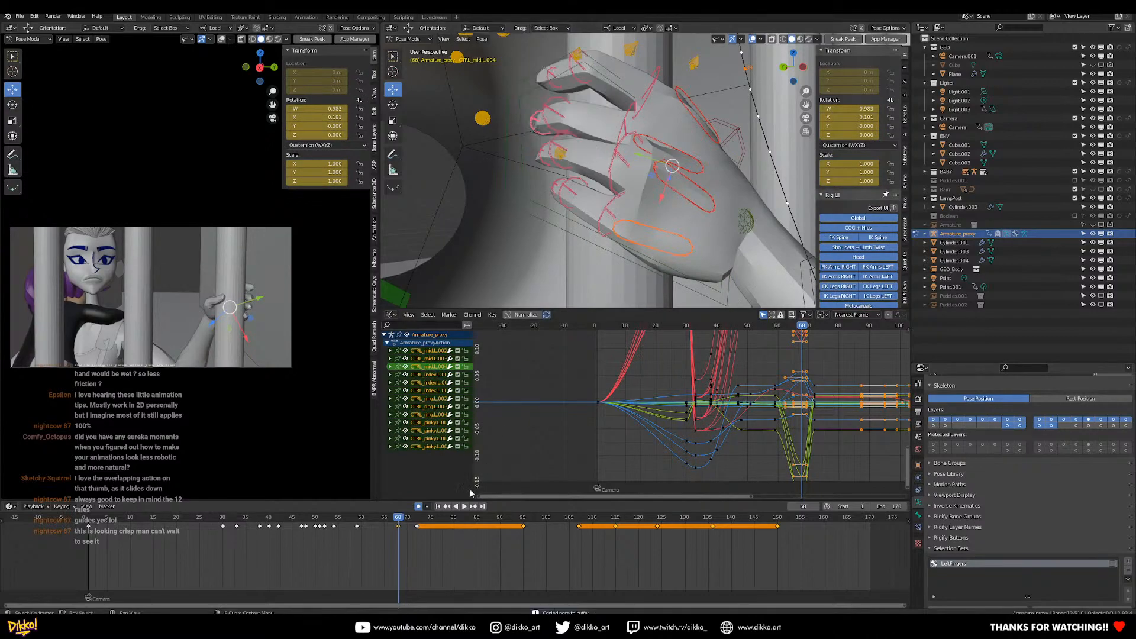
Go to frame 70 and insert keyframes on all channels of the selected finger controls.
left_click_drag(397, 521, 418, 586)
left_click_drag(414, 519, 407, 540)
key("i")
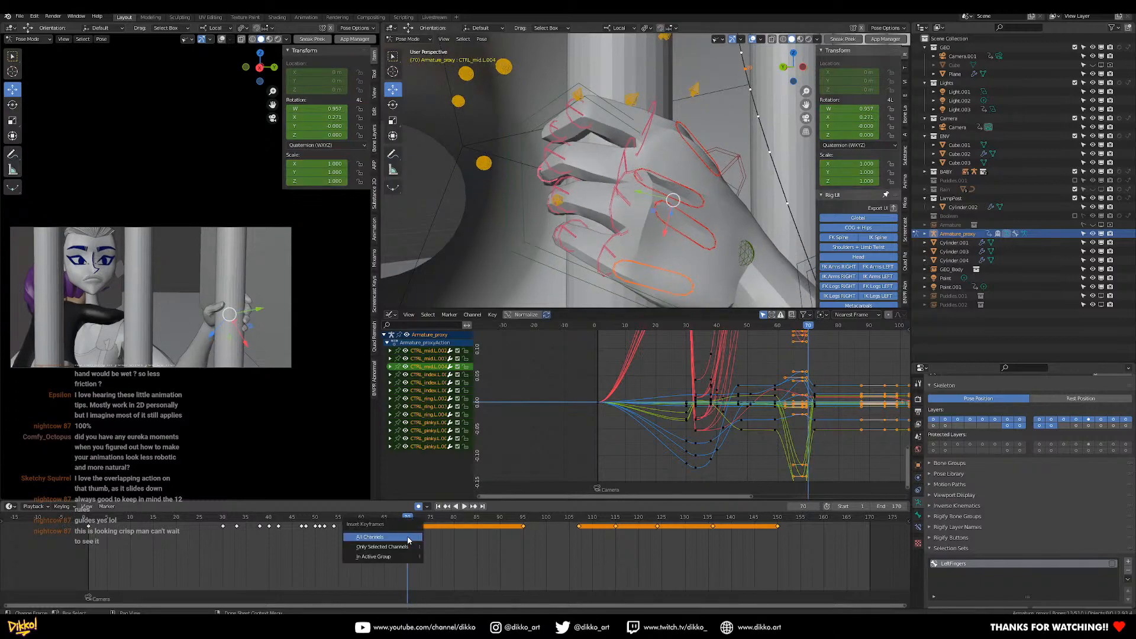
left_click(414, 530)
Move the finger keyframes that follow frame 68 later to frame 80, and replay from around frame 28.
left_click(409, 527)
key("g")
left_click(419, 529)
key("g")
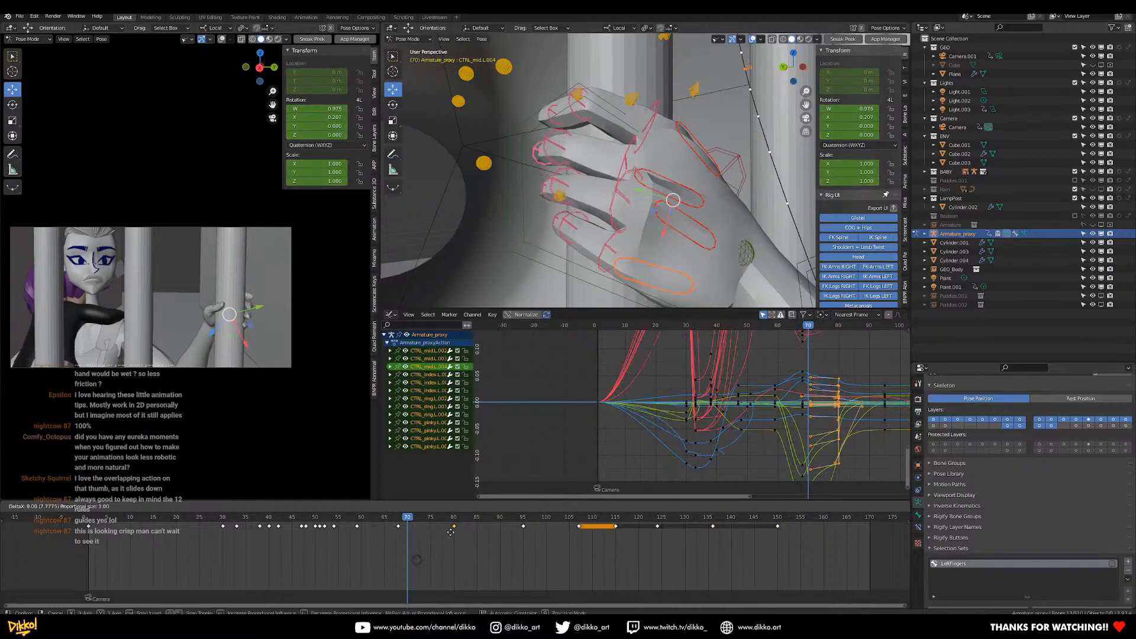
left_click(460, 531)
left_click_drag(272, 521, 212, 521)
key("space")
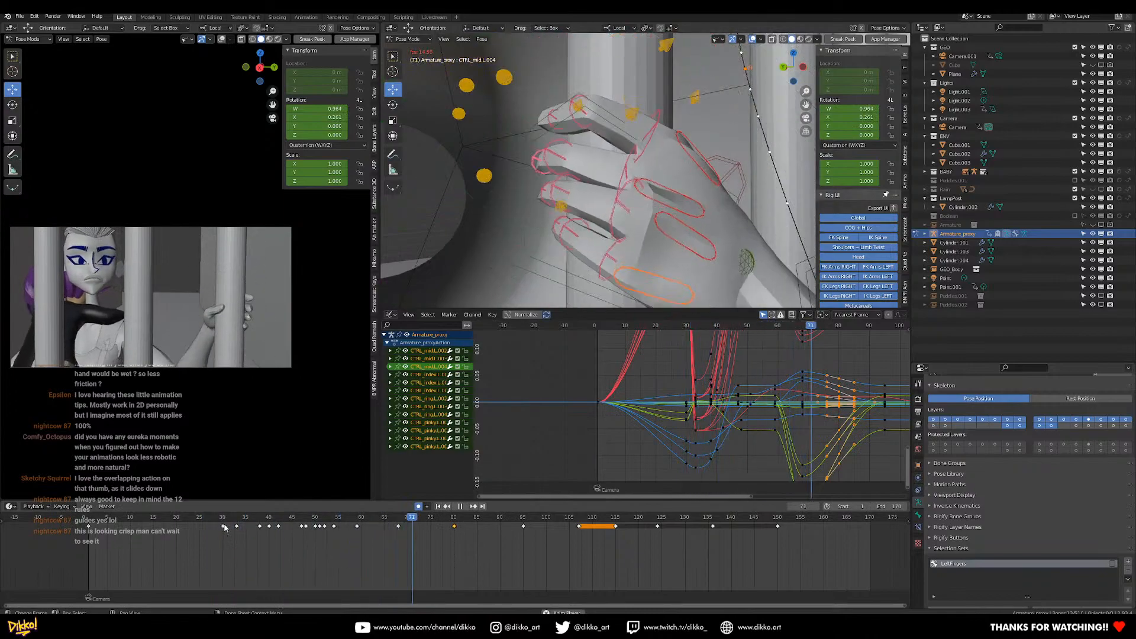
Bring the left finger keyframes at frame 80 back to frame 75, copy the pose, and paste it at frame 95.
key("space")
left_click_drag(382, 520, 436, 534)
right_click(538, 226)
left_click(537, 225)
key("space")
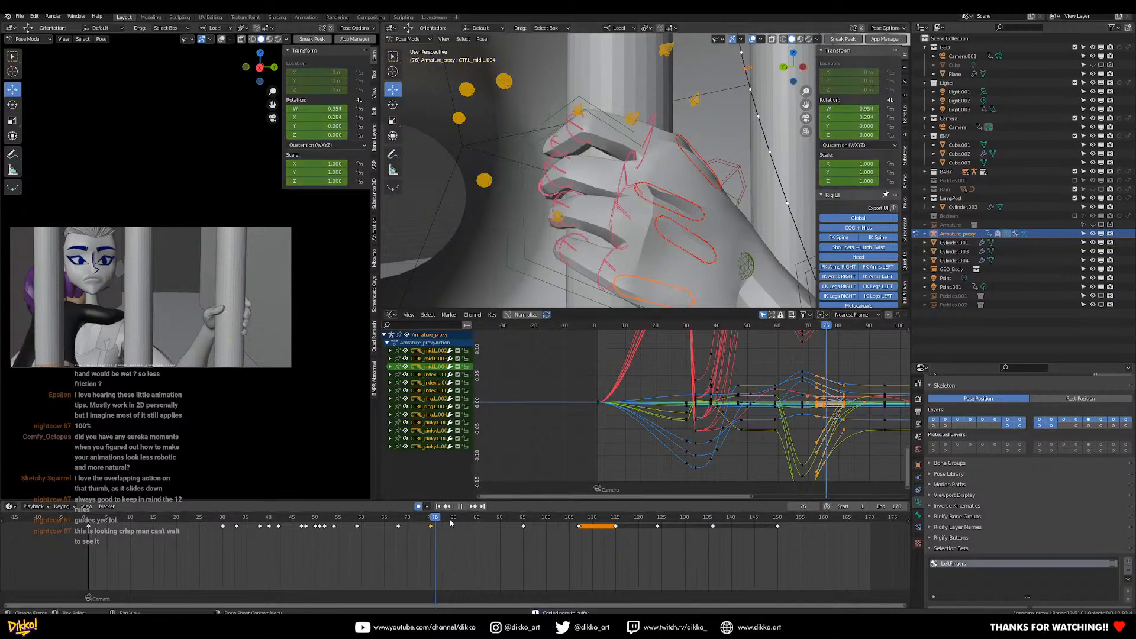
key("space")
key("ctrl+v")
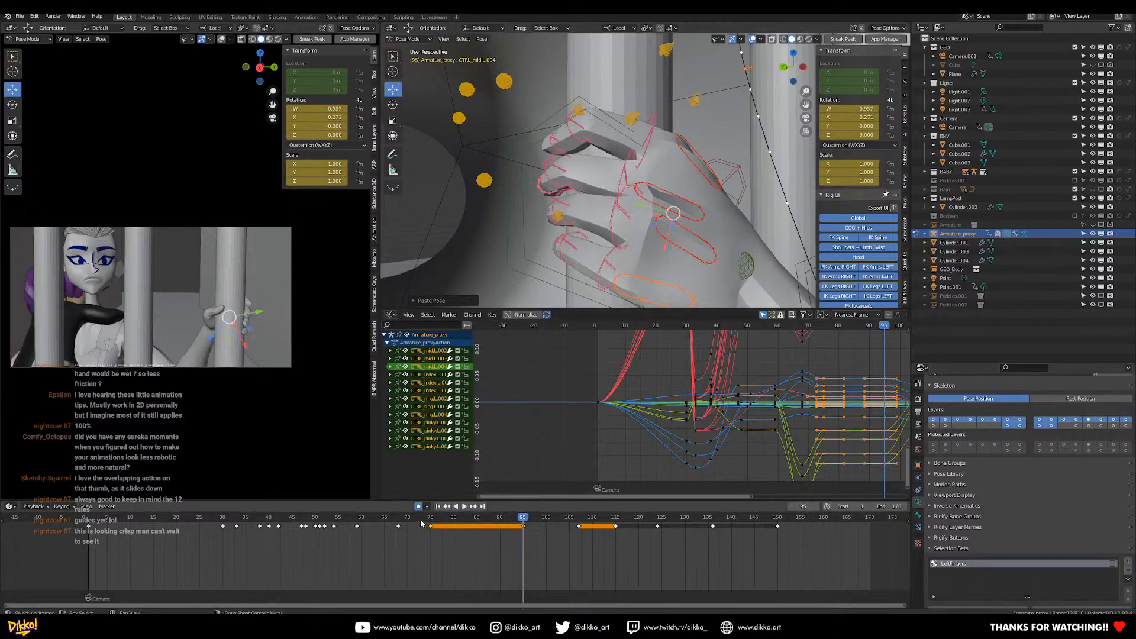
Replay the grab and slide from several earlier frames to examine the timing of the finger motion.
left_click_drag(421, 519, 294, 529)
key("space")
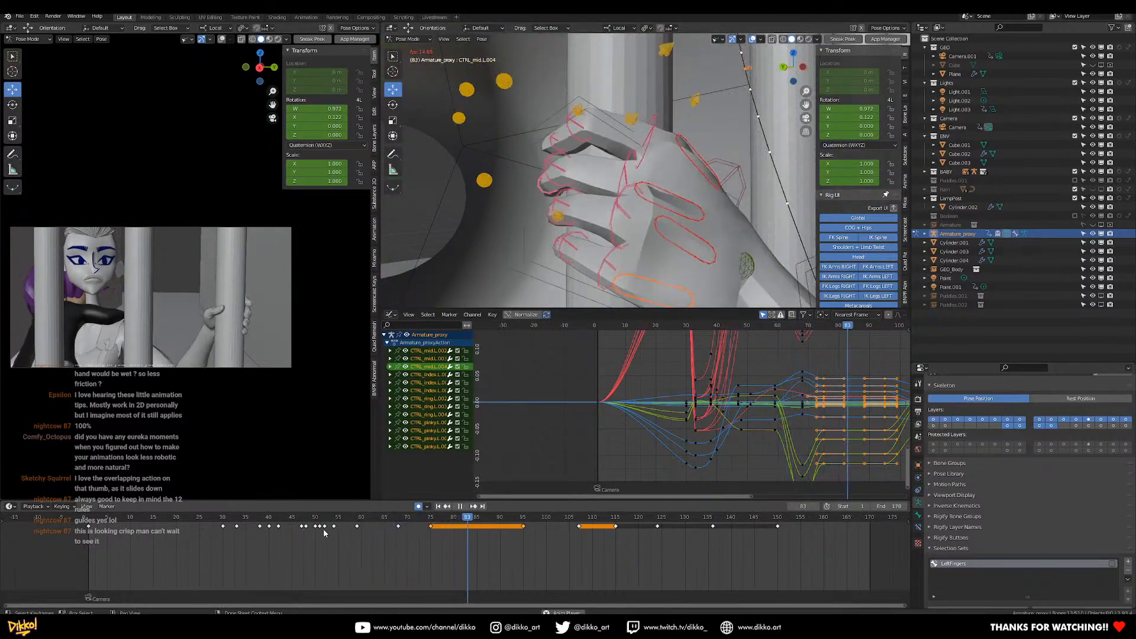
left_click(342, 517)
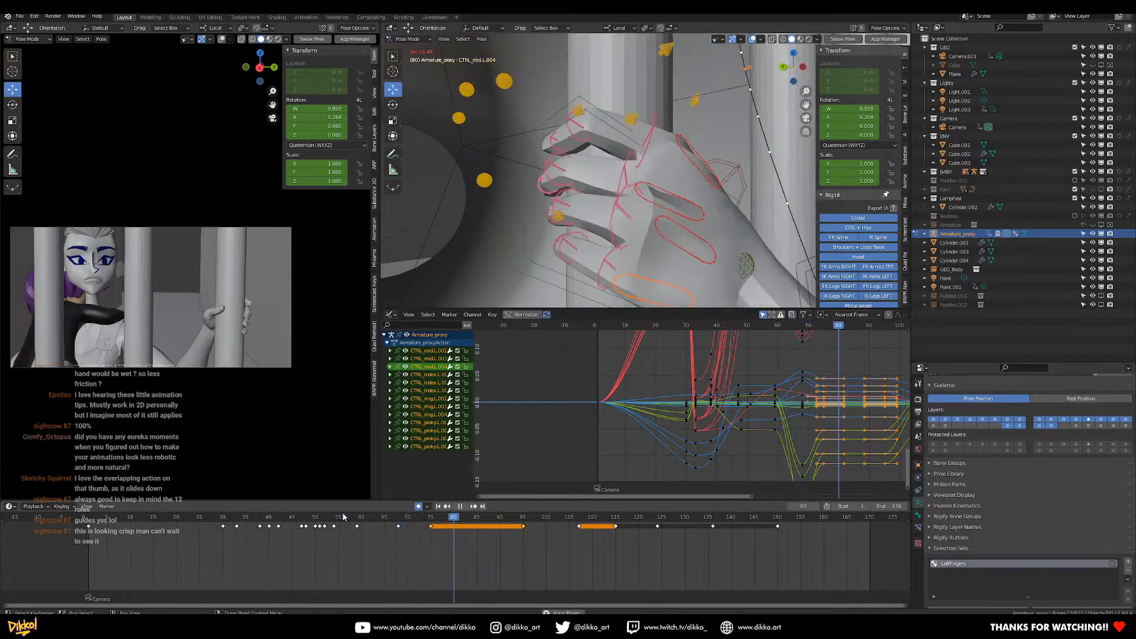
left_click(291, 521)
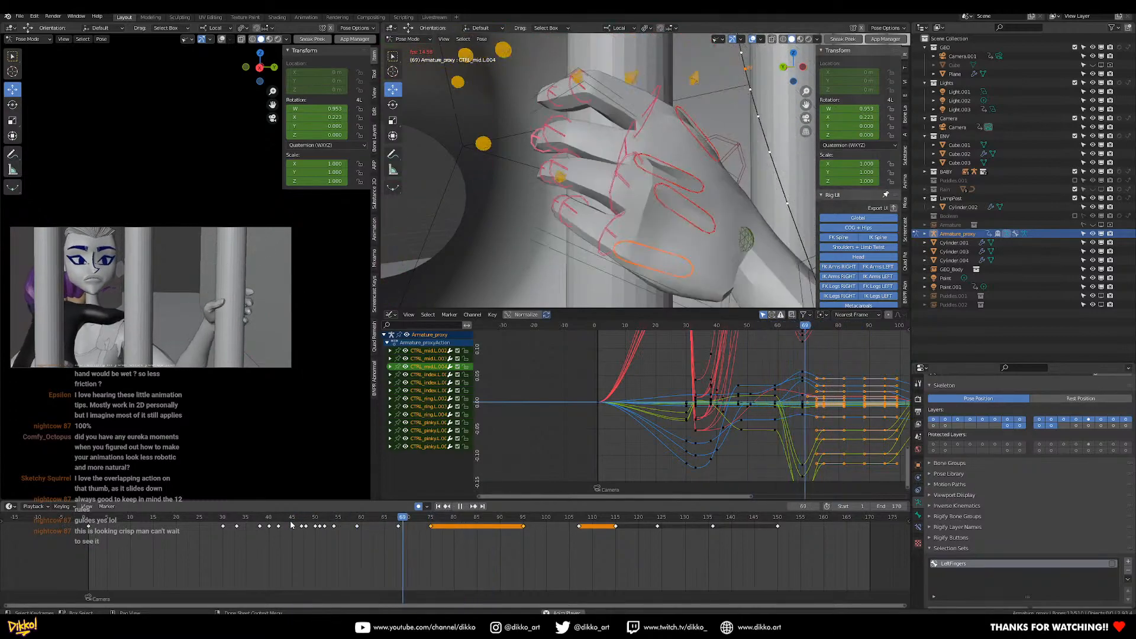
left_click(309, 519)
left_click(199, 519)
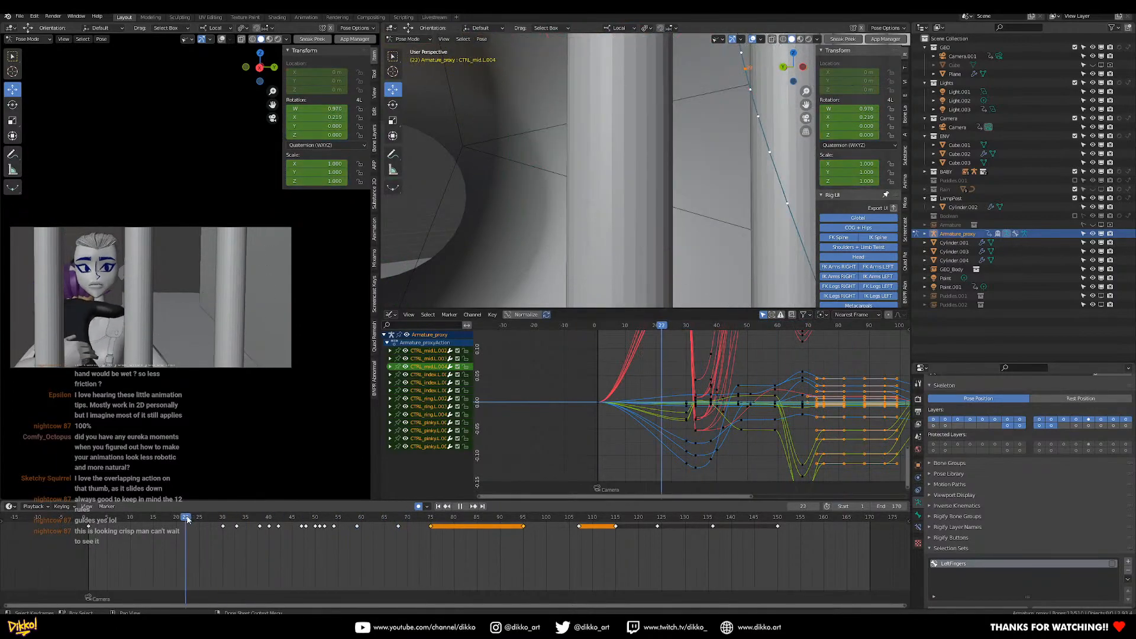
left_click(228, 519)
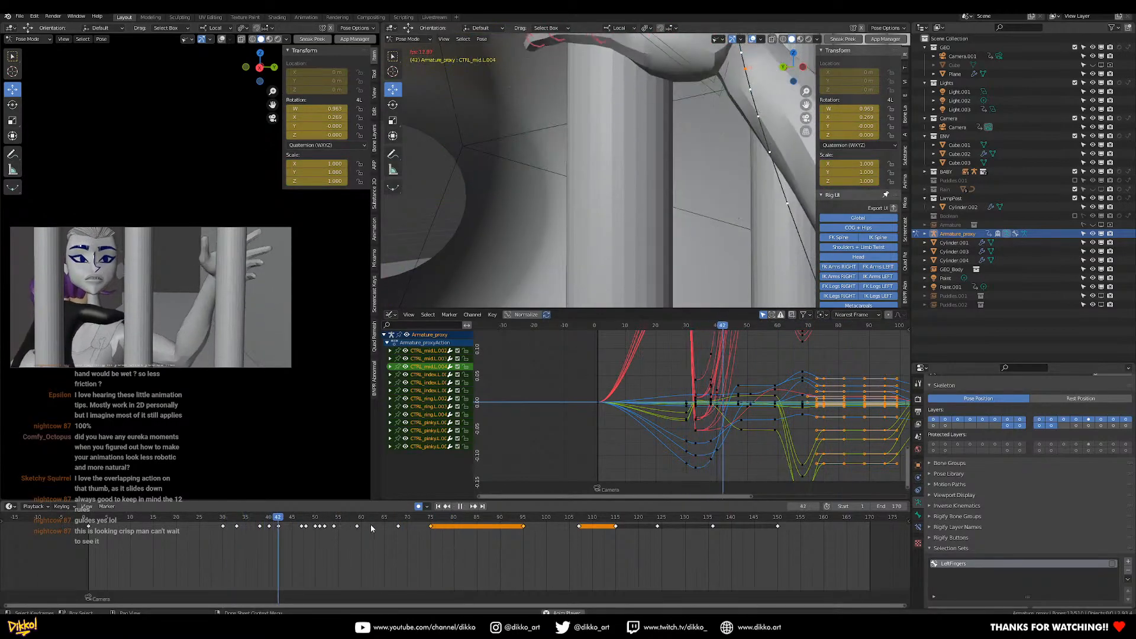
Rotate the selected left finger controls about 4° around their local X axis at frame 68.
left_click(388, 522)
key("space")
mouse_move(406, 521)
left_mouse_down()
mouse_move(388, 528)
mouse_move(406, 534)
mouse_move(357, 541)
mouse_move(398, 537)
left_mouse_up()
key("r")
key("x")
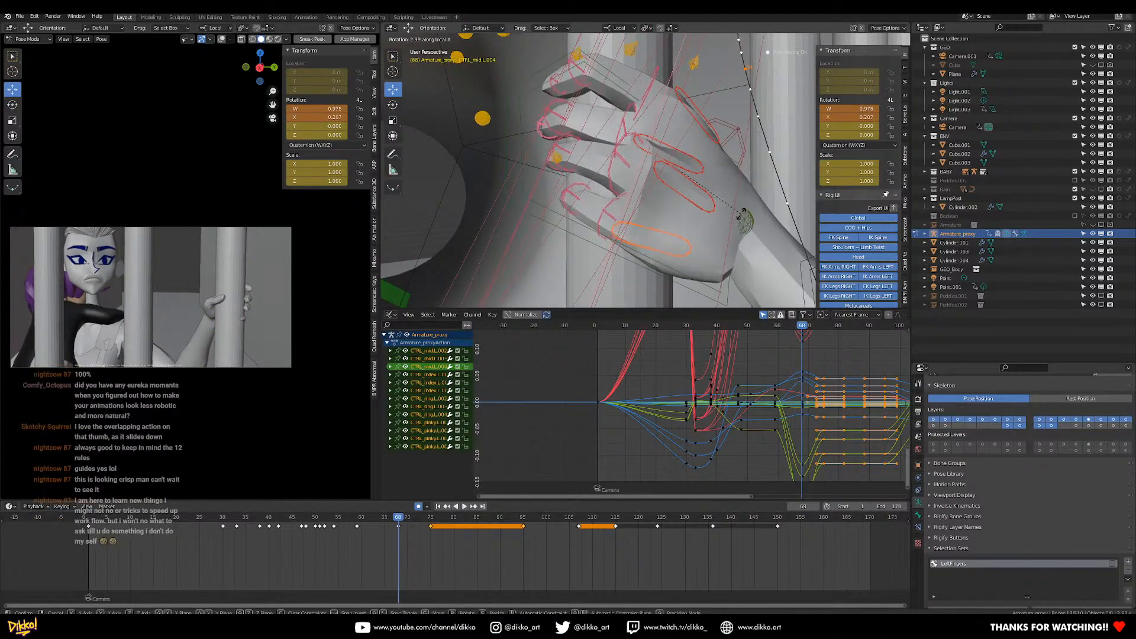
left_click(743, 215)
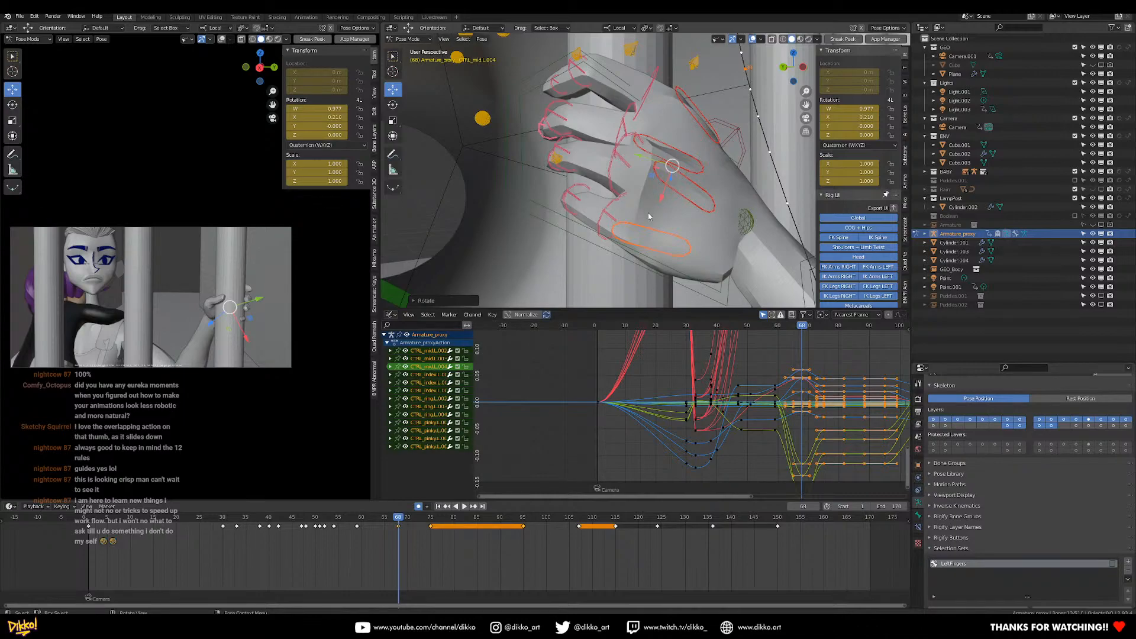
Rotate two joint controls of the left pinky about -5° around their local X axis at frame 68.
scroll(601, 208, "down", 1)
middle_click_drag(602, 208, 632, 179)
left_click(630, 163)
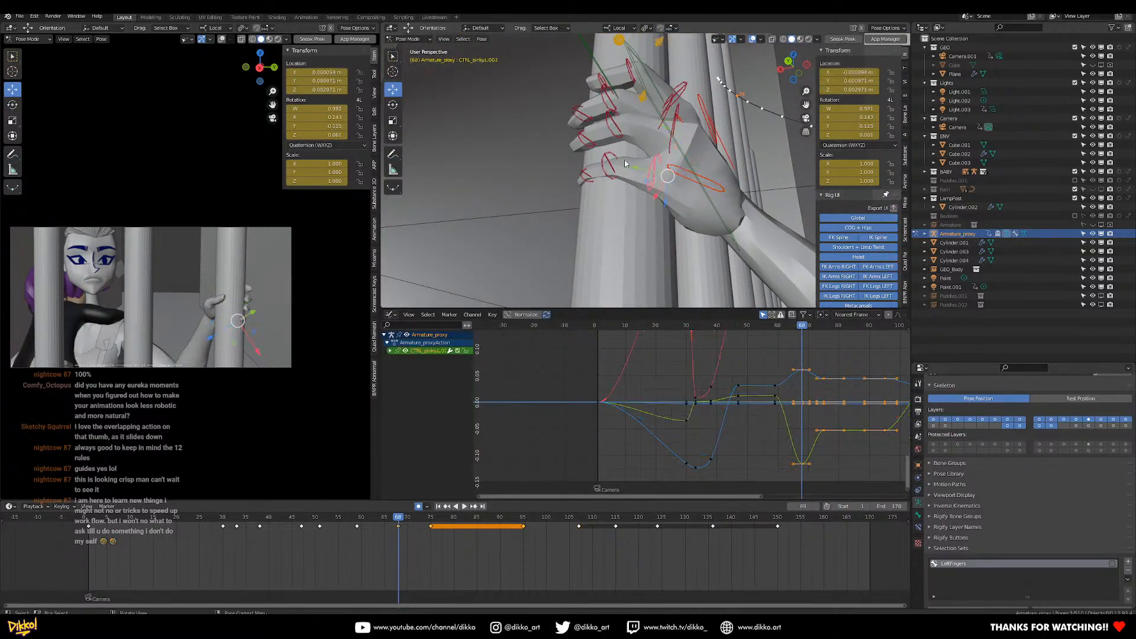
left_click(605, 163, "shift")
key("r")
key("x")
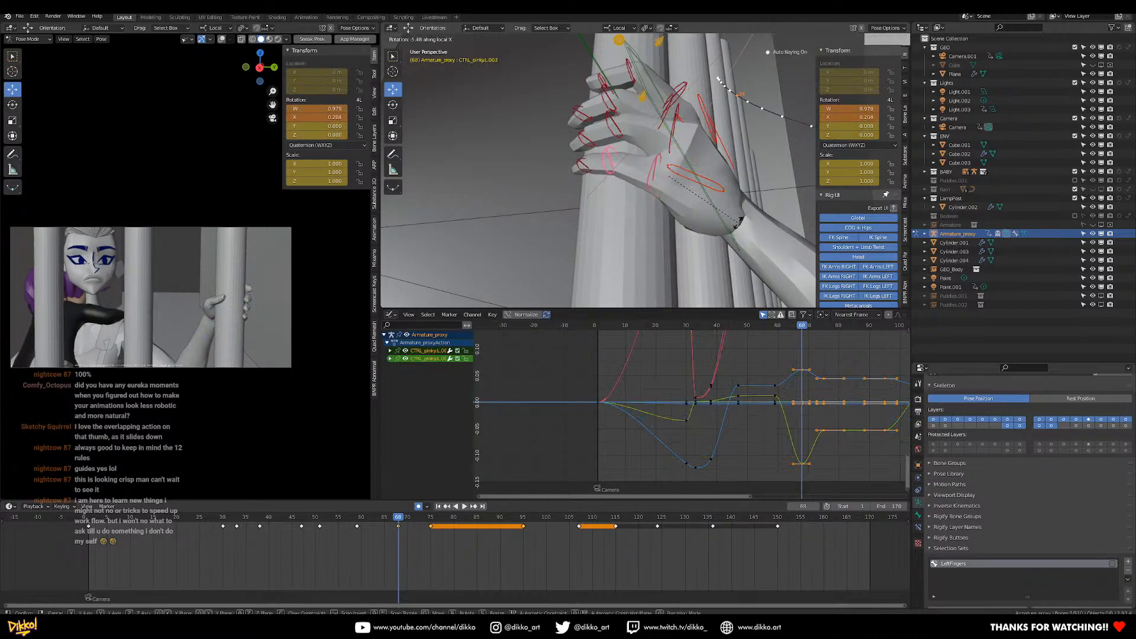
left_click(739, 224)
Select the left pinky, ring, middle and index finger controls, without the hand IK control, and copy their pose at frame 68.
mouse_move(634, 203)
middle_mouse_down()
mouse_move(645, 208)
mouse_move(627, 207)
middle_mouse_up()
left_click(571, 185, "shift")
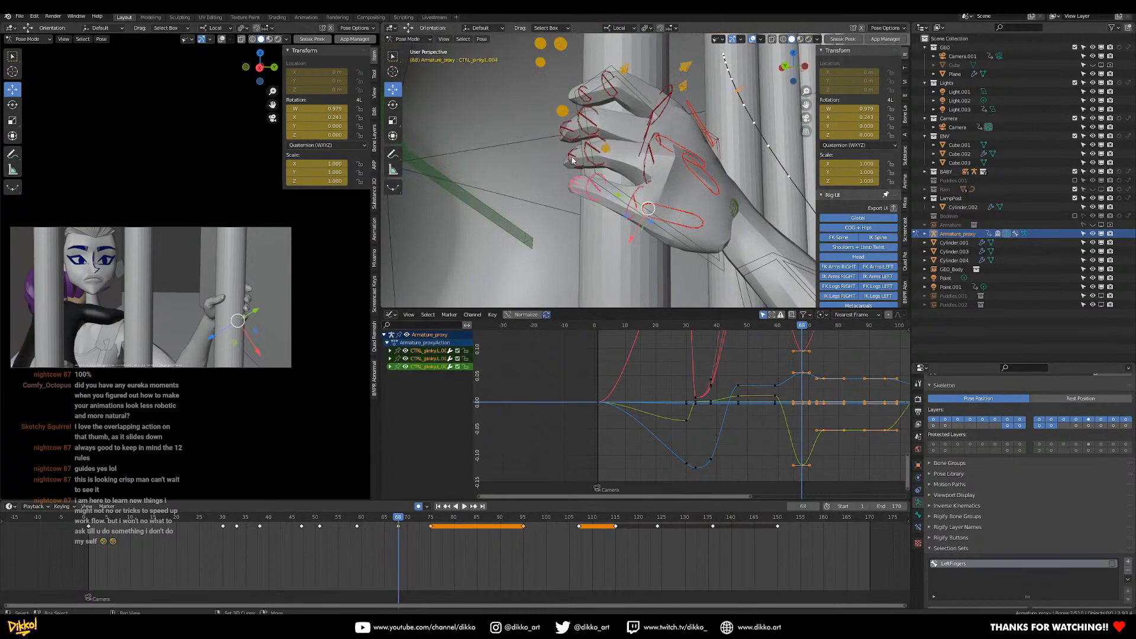
left_click(594, 150, "shift")
left_click(645, 144, "shift")
left_click(650, 125, "shift")
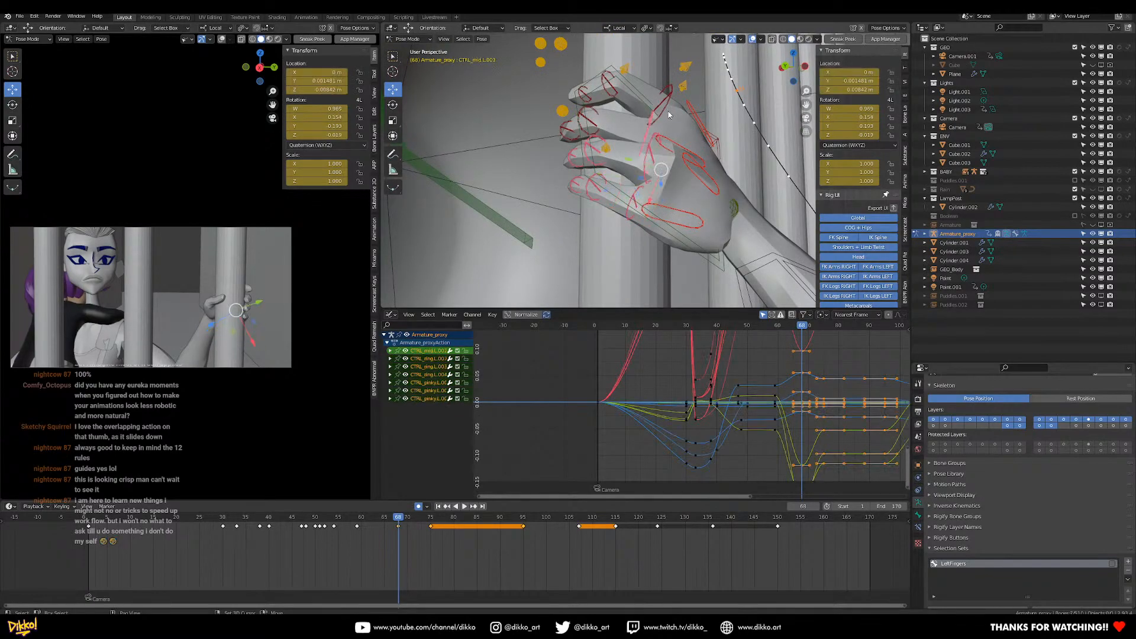
left_click(655, 108, "shift")
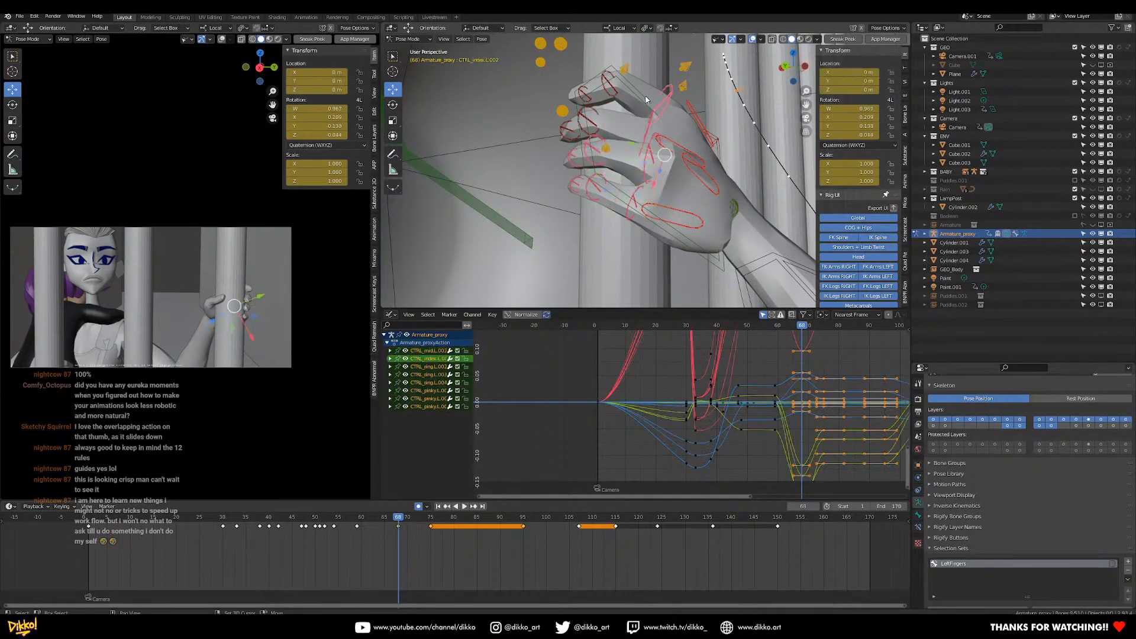
left_click(598, 99, "shift")
left_click(590, 114, "shift")
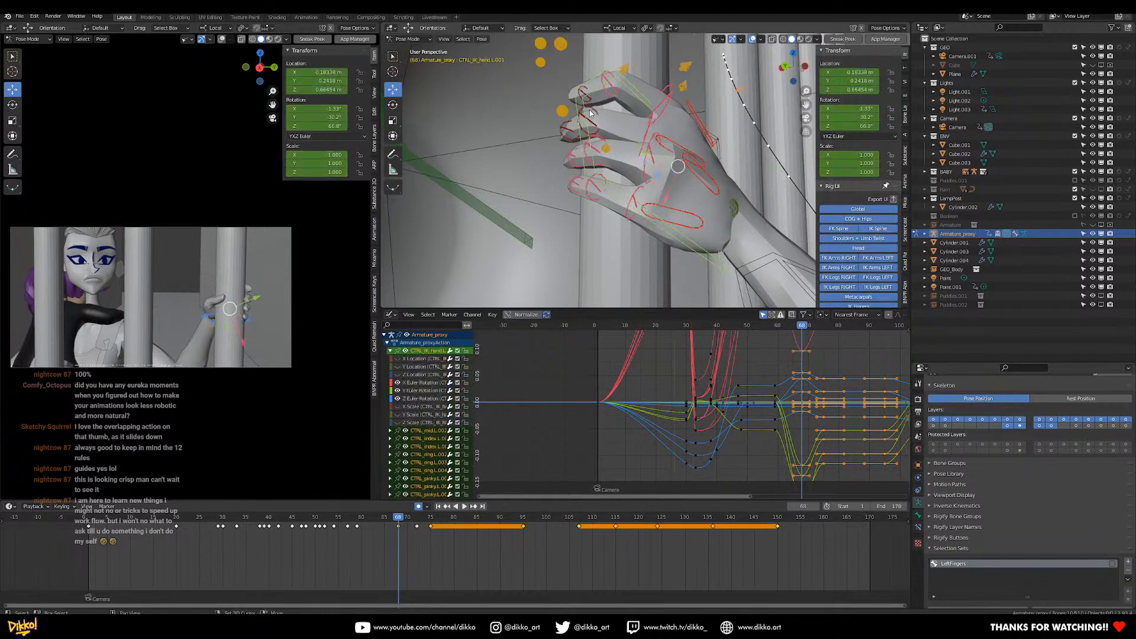
key("ctrl+z")
middle_click_drag(639, 123, 661, 131)
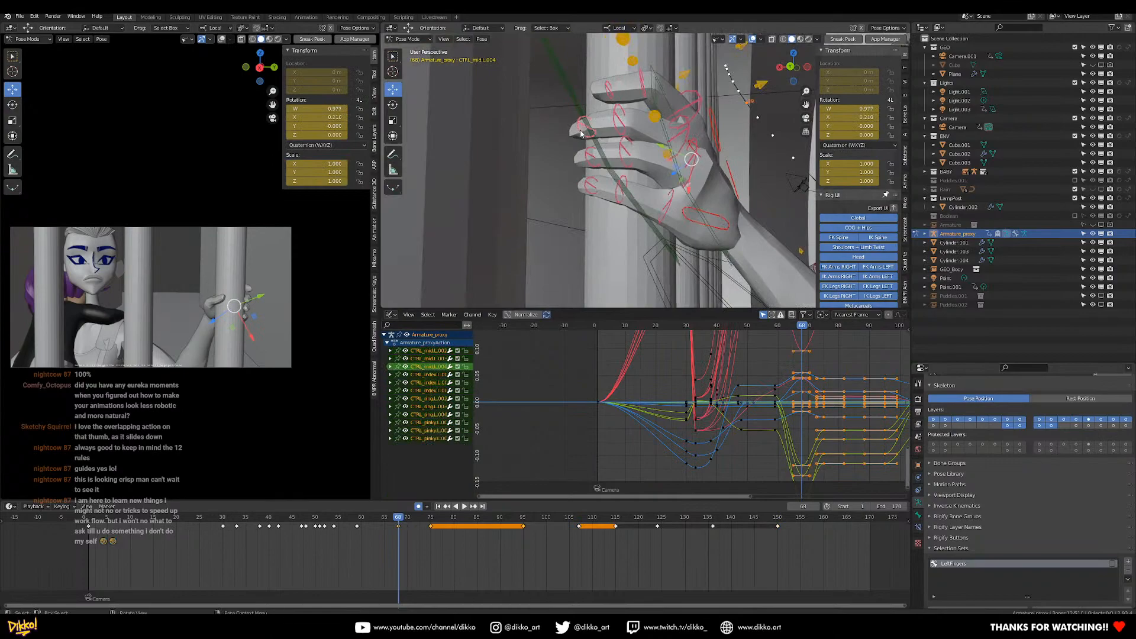
key("ctrl+c")
left_click(555, 141)
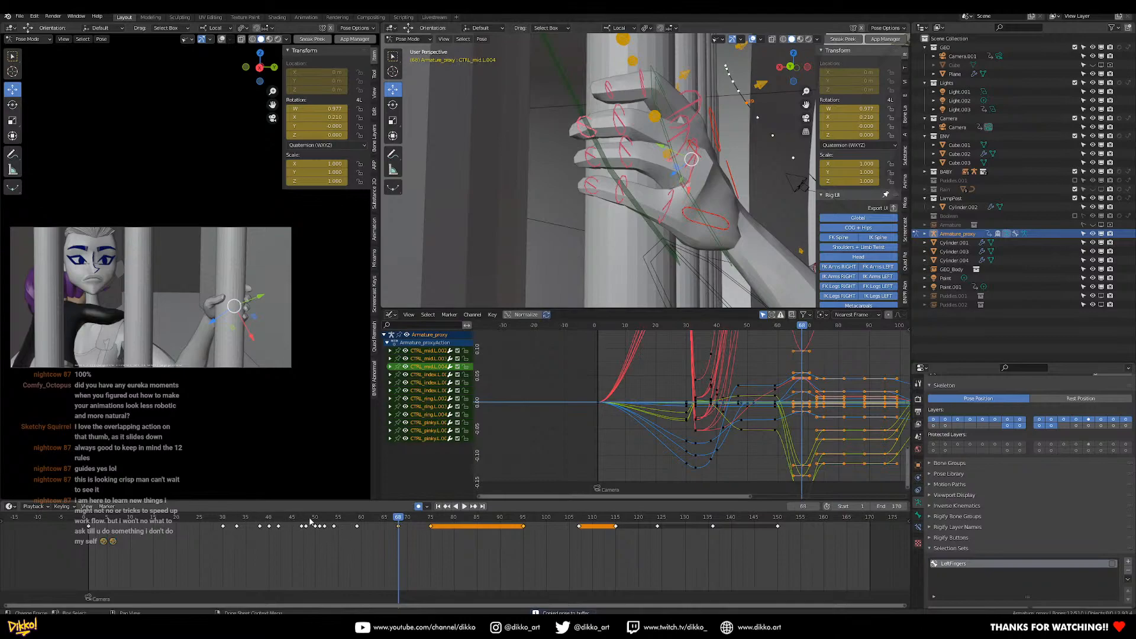
key("ctrl+c")
left_click(617, 175)
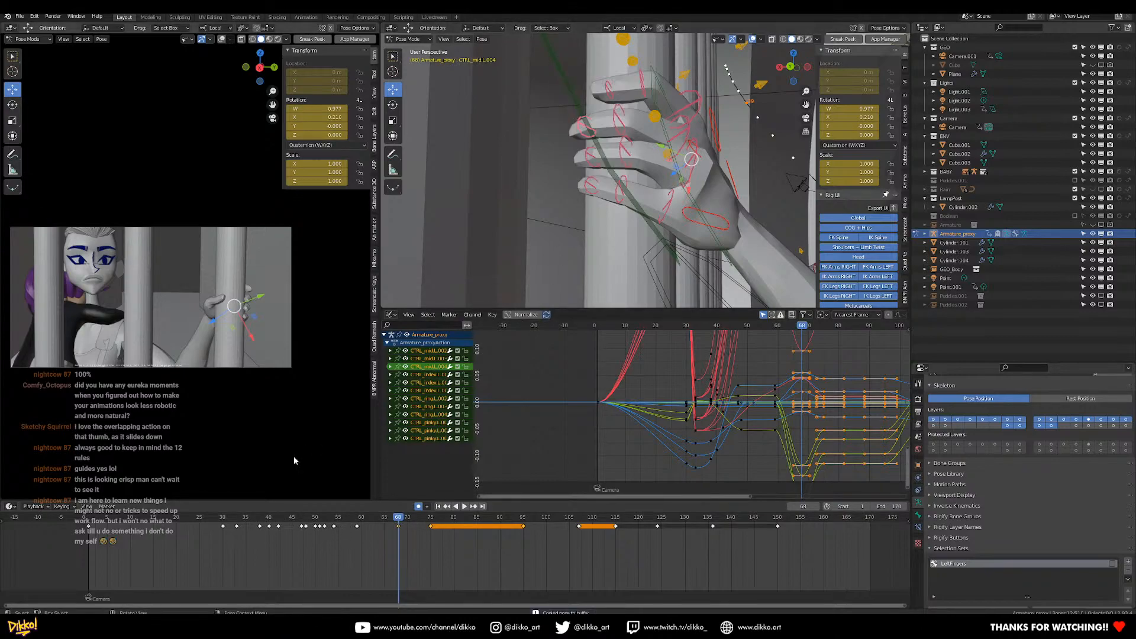
Replay the animation from around frame 30 and from the beginning to examine the revised finger pose after the slide.
left_click(224, 521)
key("space")
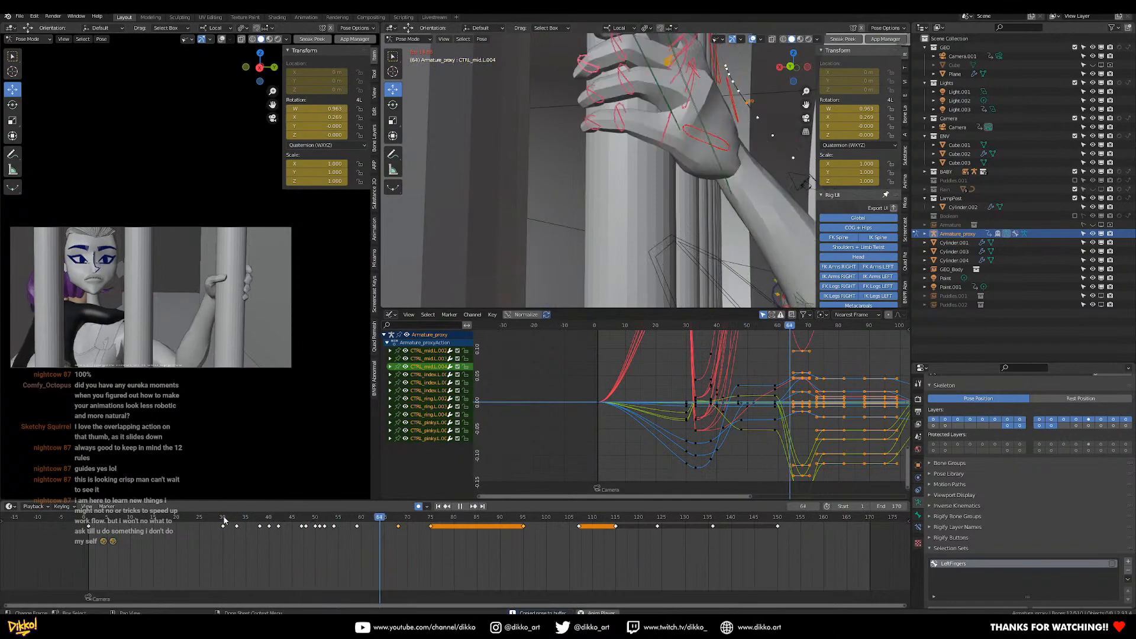
left_click(222, 520)
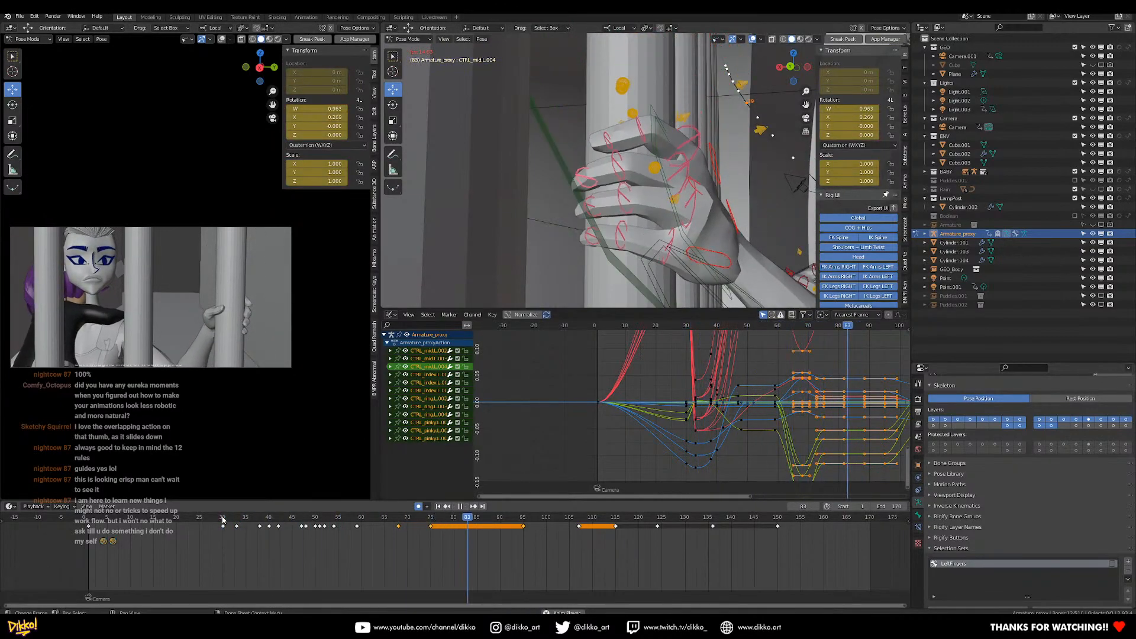
left_click(222, 520)
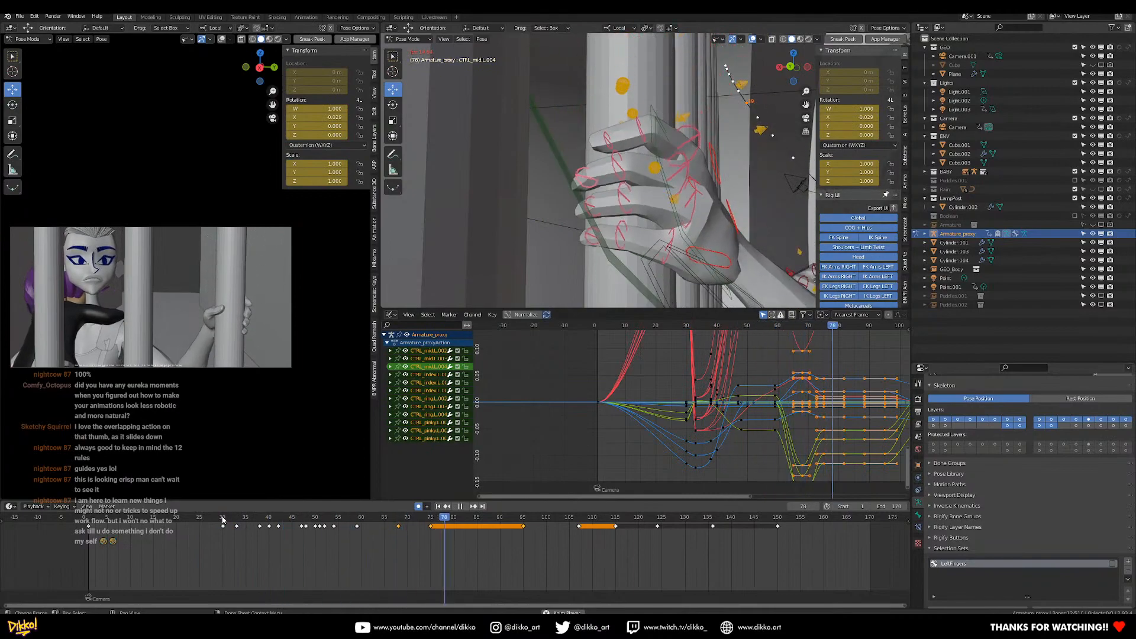
key("space")
left_click(231, 519)
key("space")
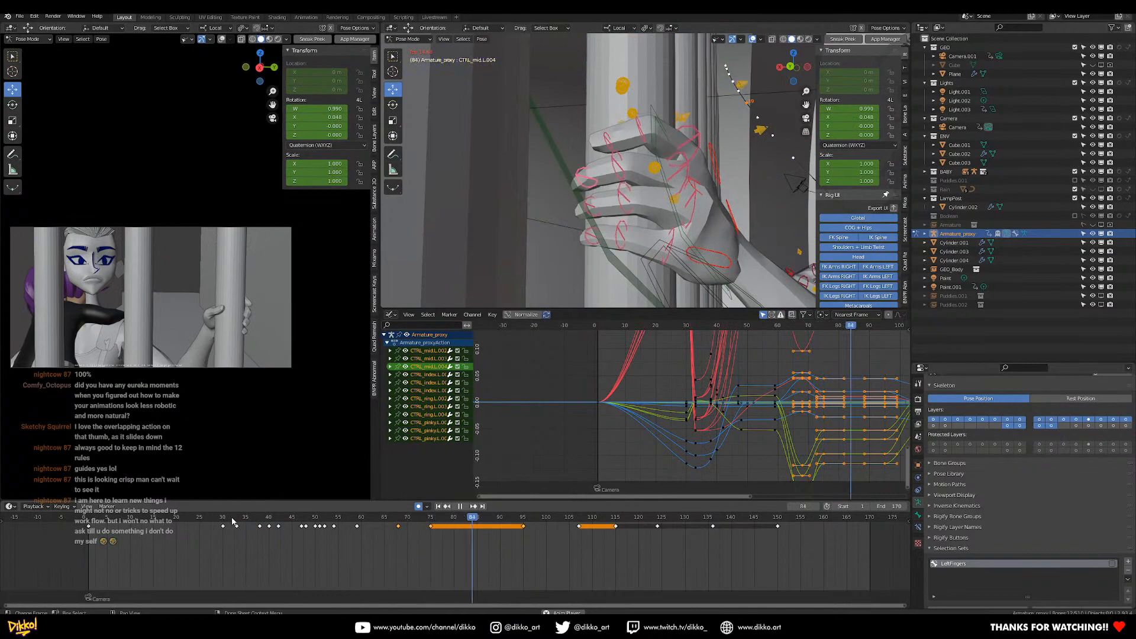
left_click(231, 521)
key("space")
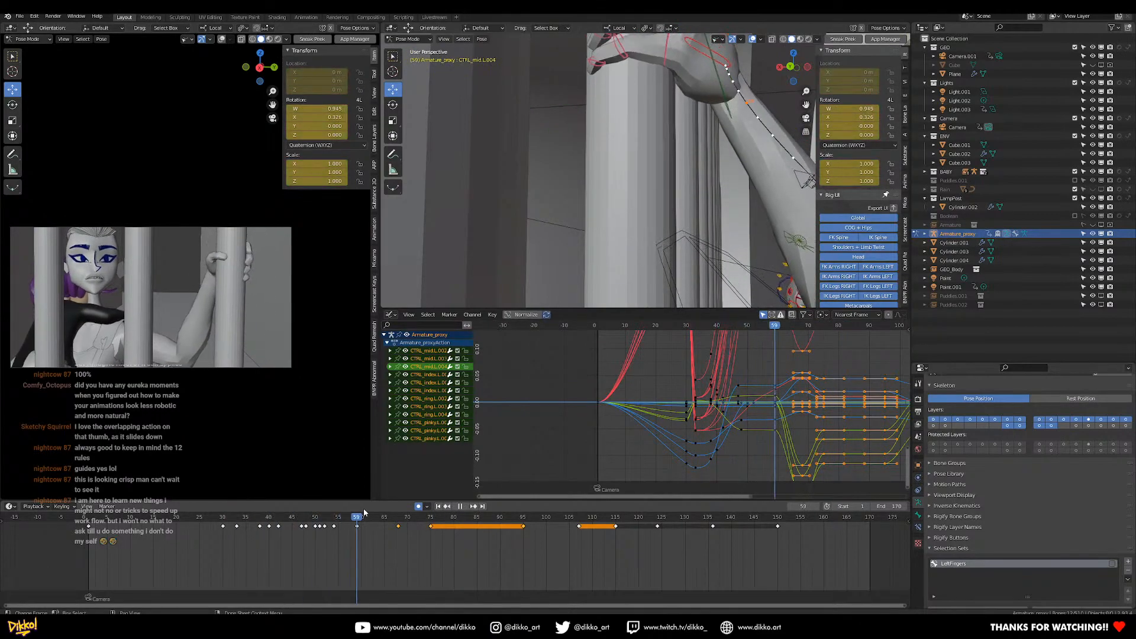
left_click(186, 525)
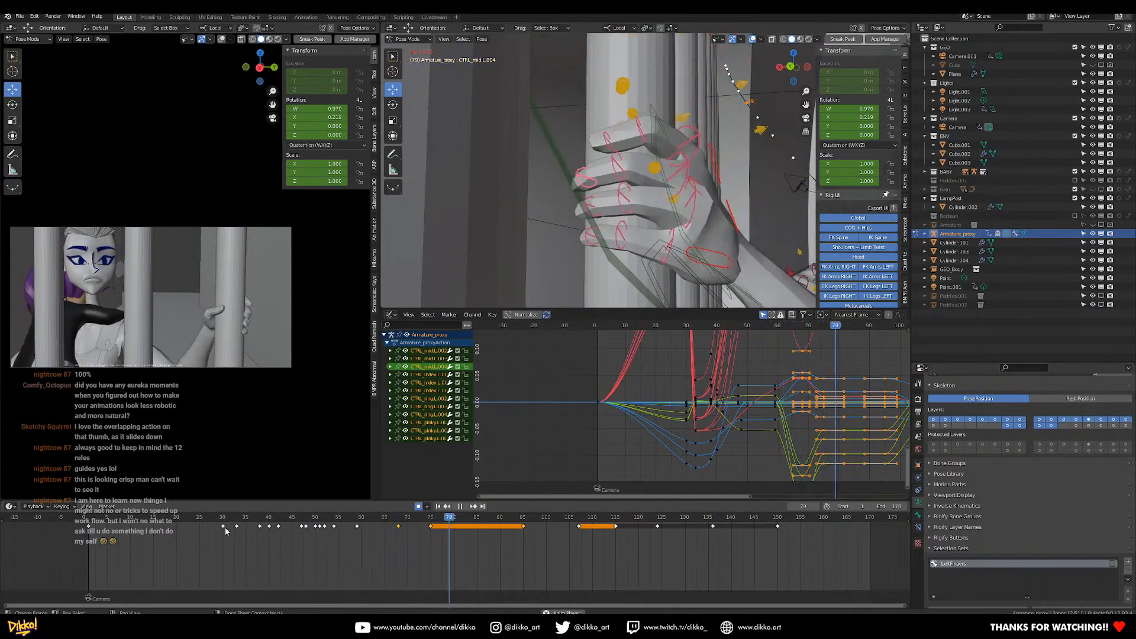
left_click(89, 521)
key("space")
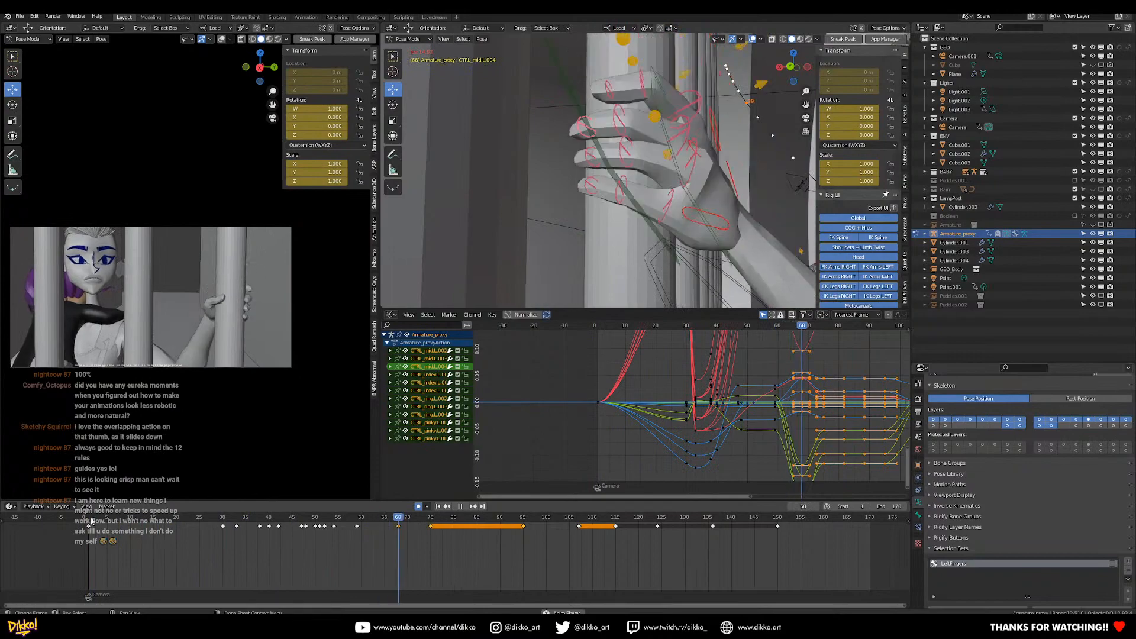
key("space")
Save the file, then insert Location, Rotation & Scale keyframes on all of the character's controls at frame 54.
left_click_drag(208, 520, 335, 514)
scroll(706, 193, "down", 2)
middle_click_drag(708, 193, 639, 183)
key("ctrl+a")
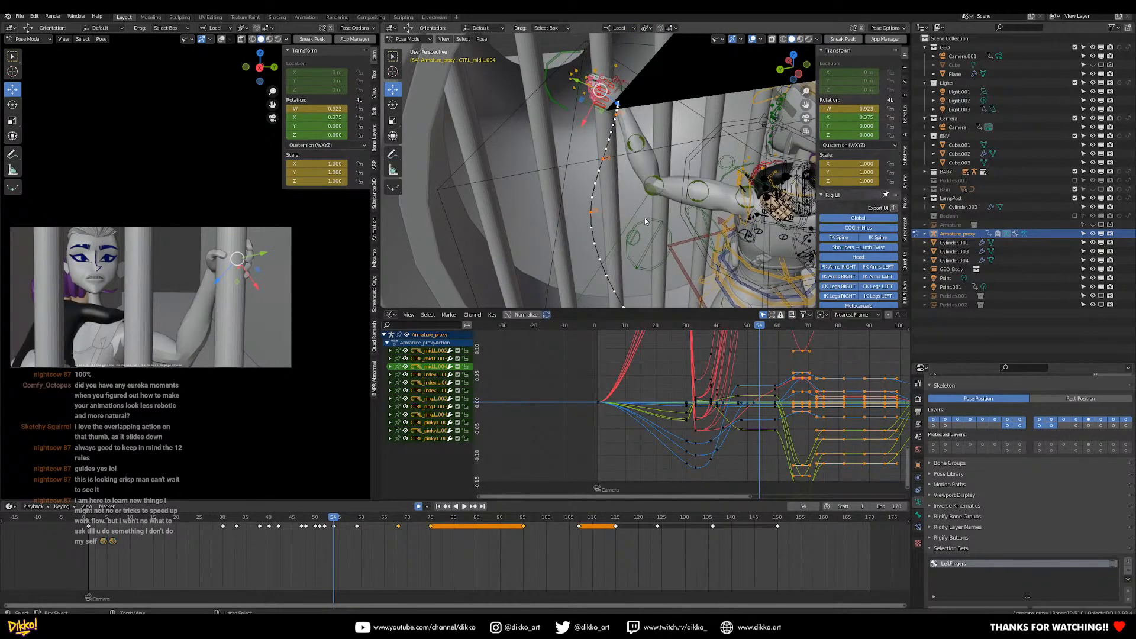
key("ctrl+s")
key("a")
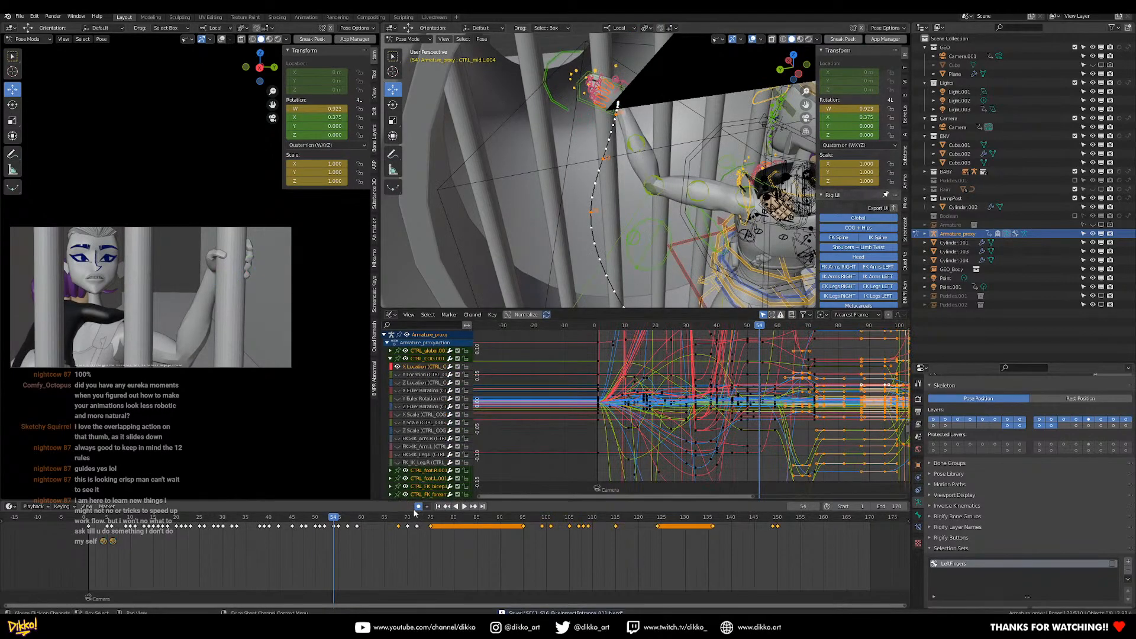
key("i")
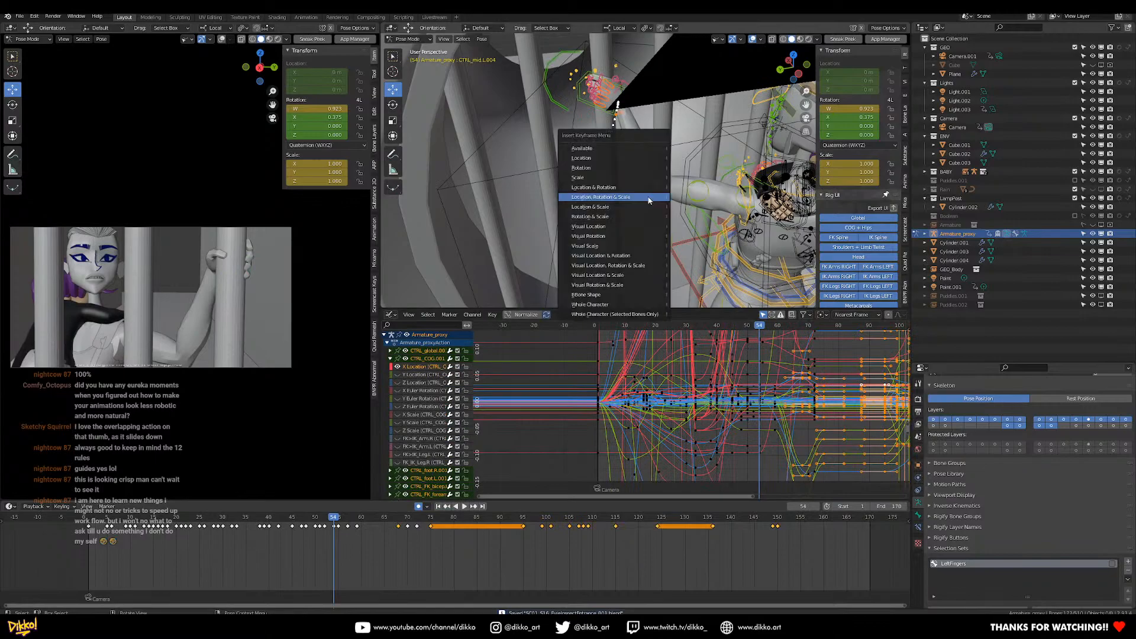
left_click(649, 197)
Move all of the character's keyframes that follow frame 54 four frames later.
left_click_drag(806, 554, 338, 529)
key("g")
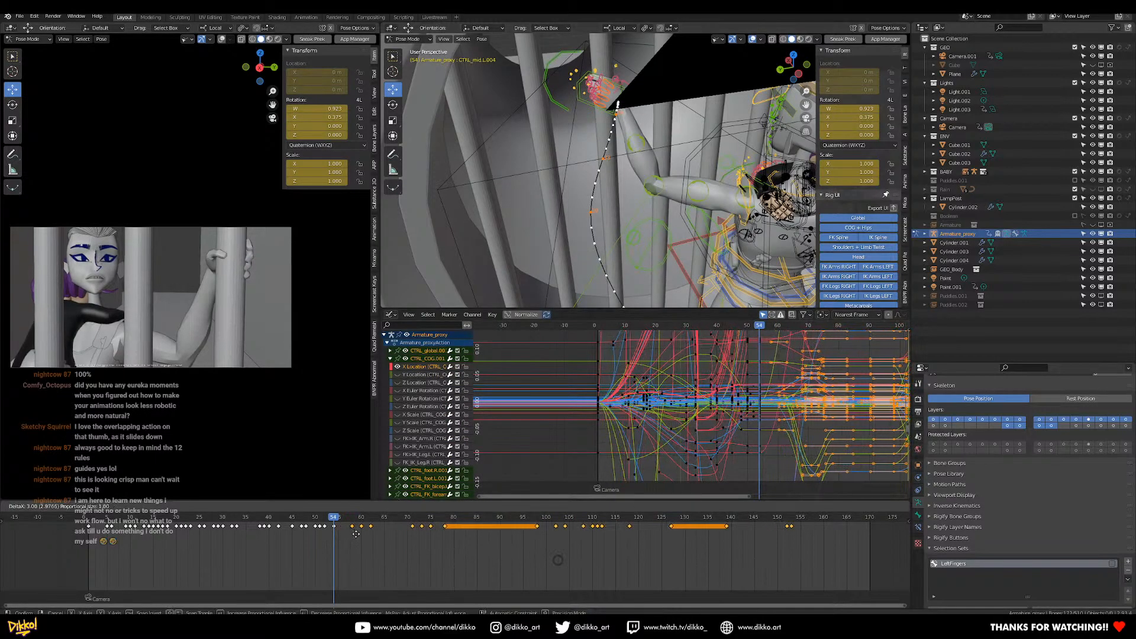
left_click(358, 536)
Replay the retimed hold and slide from around frames 13 and 40, and examine the left hand at frame 64.
key("space")
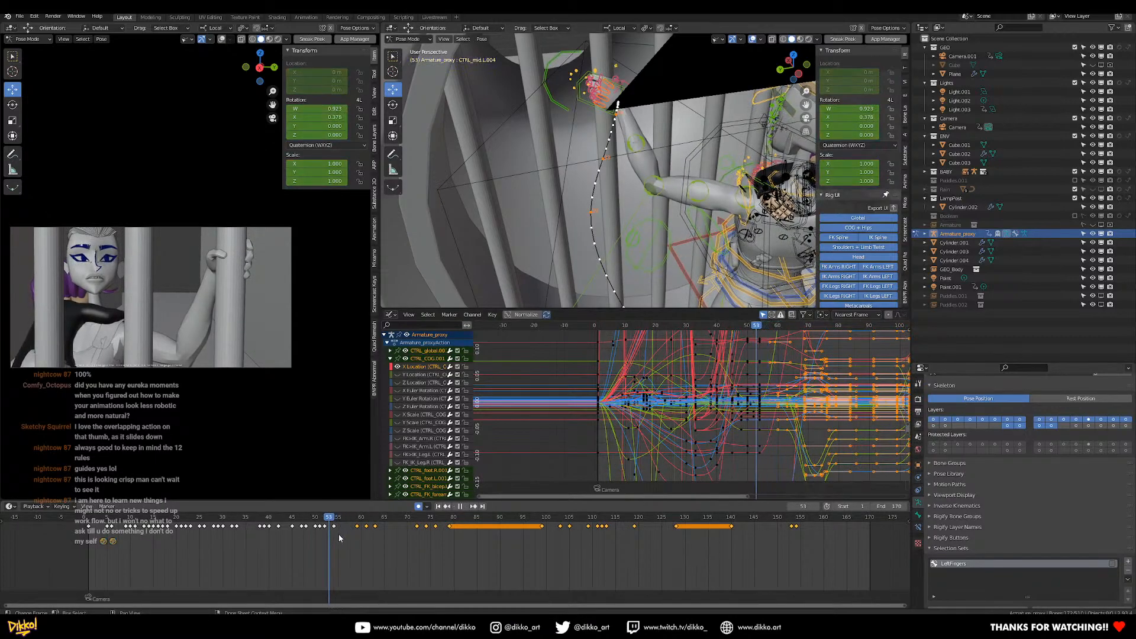
left_click(148, 531)
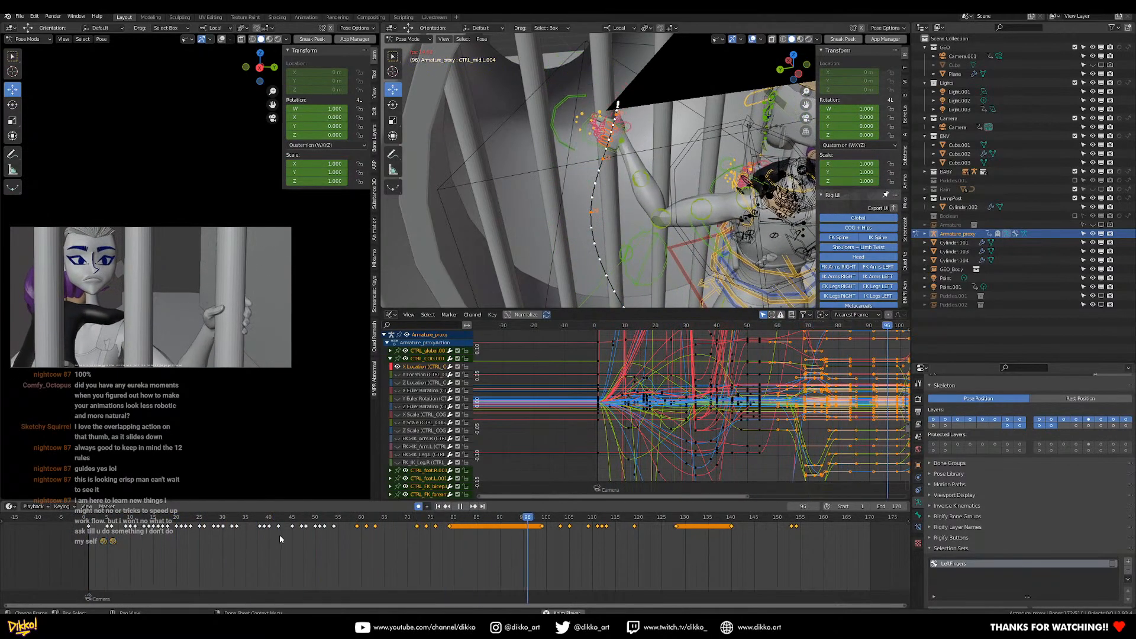
left_click(272, 521)
key("space")
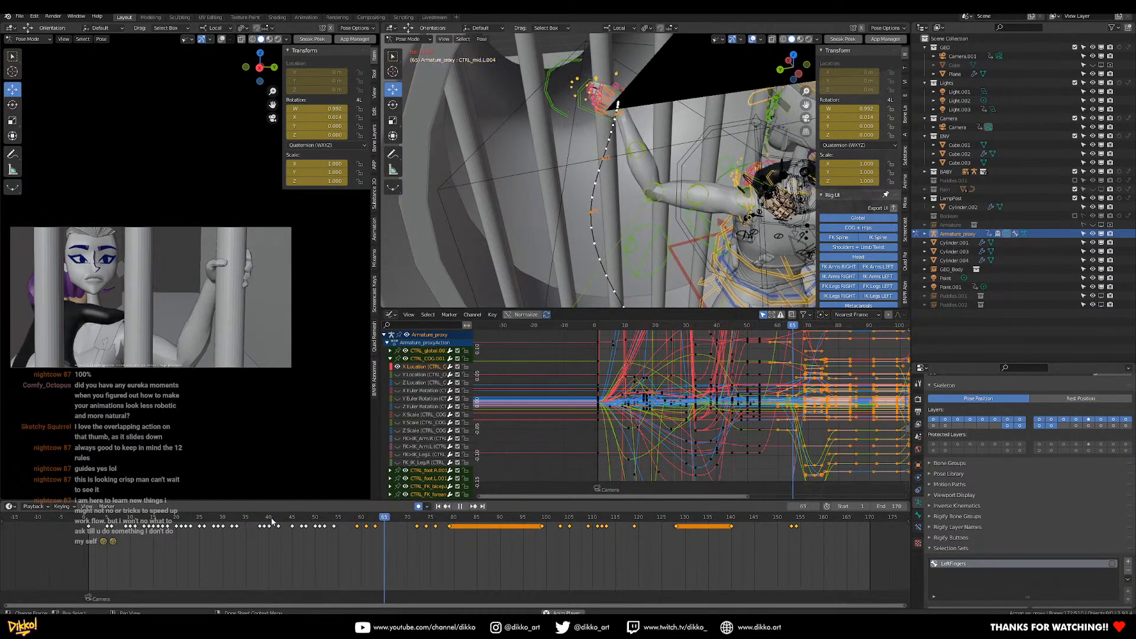
left_click(272, 521)
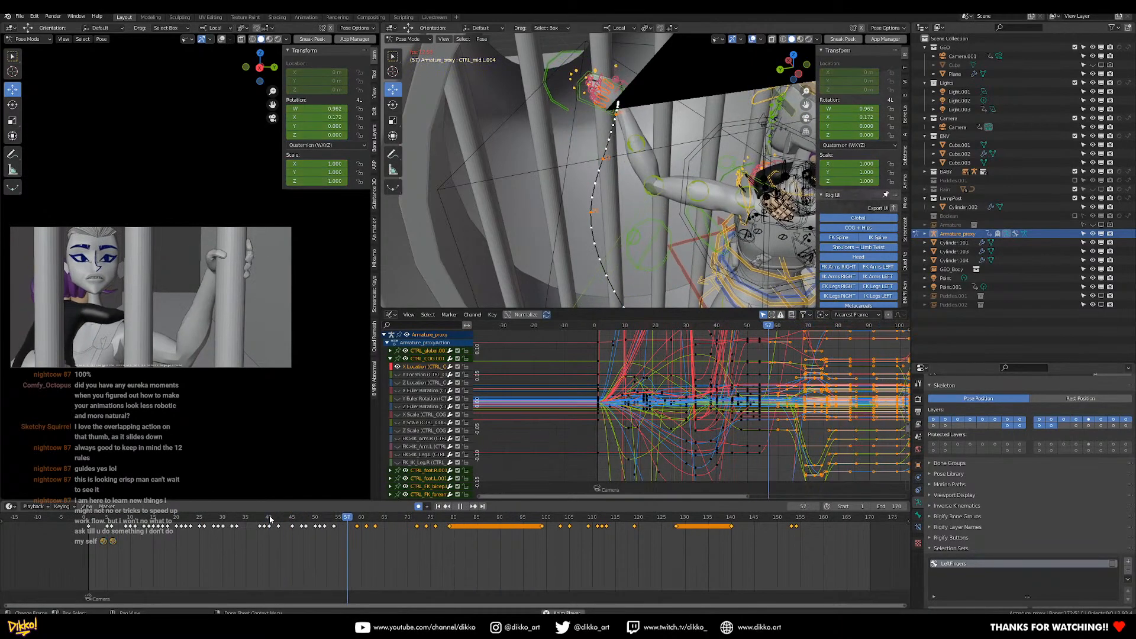
left_click(270, 520)
key("space")
left_click_drag(271, 519, 321, 513)
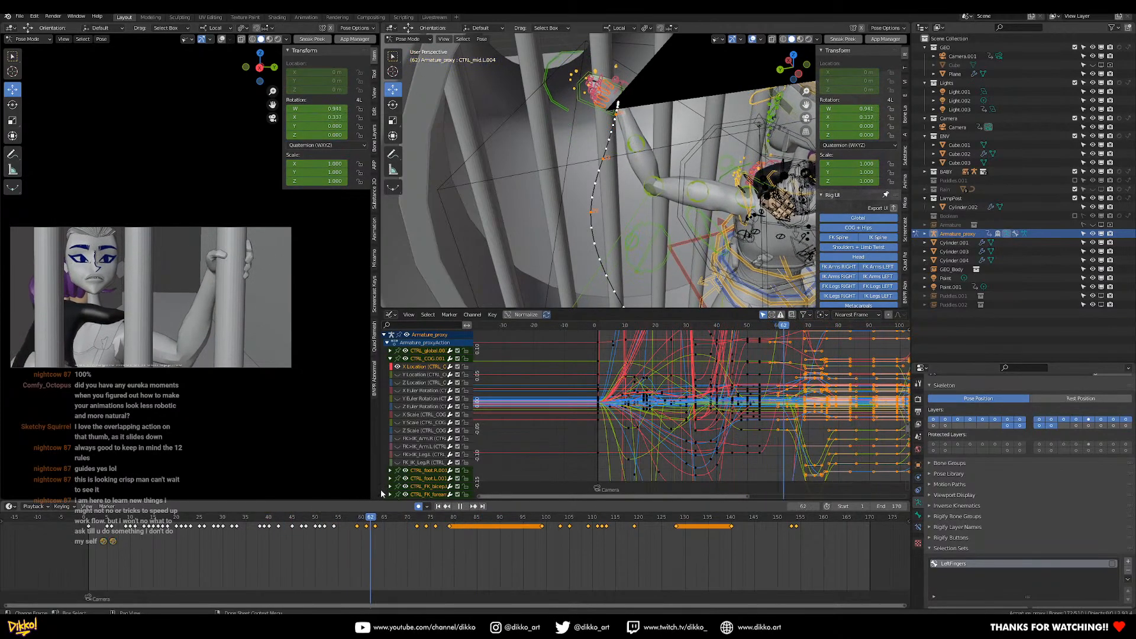
key("space")
middle_click_drag(564, 115, 625, 155)
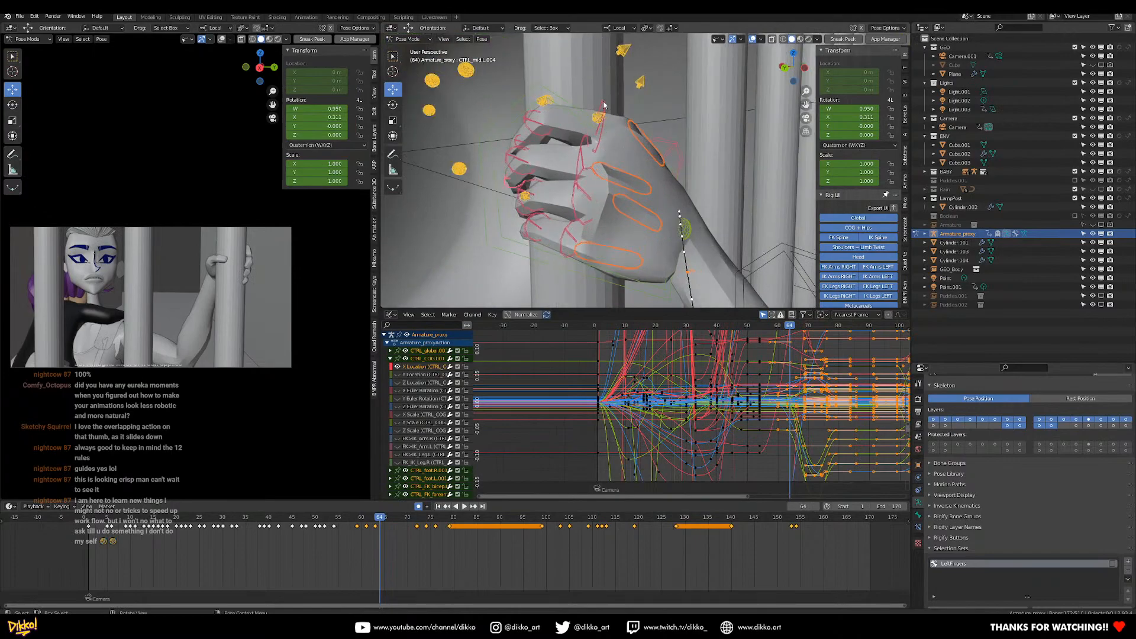
Select the left hand's index, middle, ring and pinky finger controls together at frame 64.
left_click(595, 139)
left_click(566, 197, "shift")
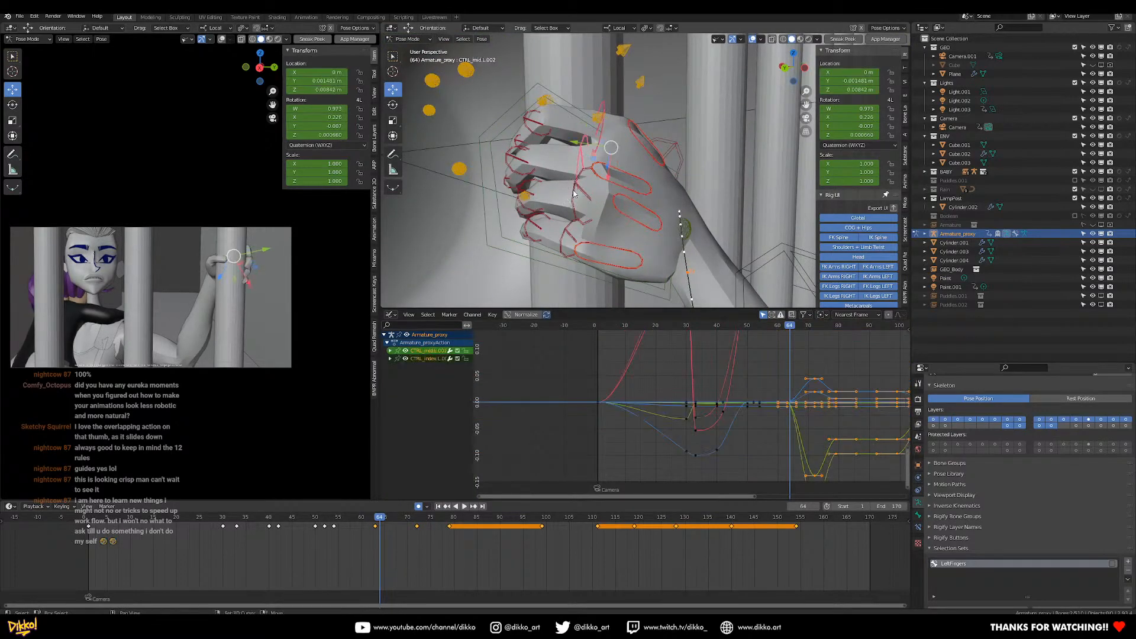
left_click(574, 195, "shift")
left_click(567, 242, "shift")
middle_click_drag(567, 241, 571, 231)
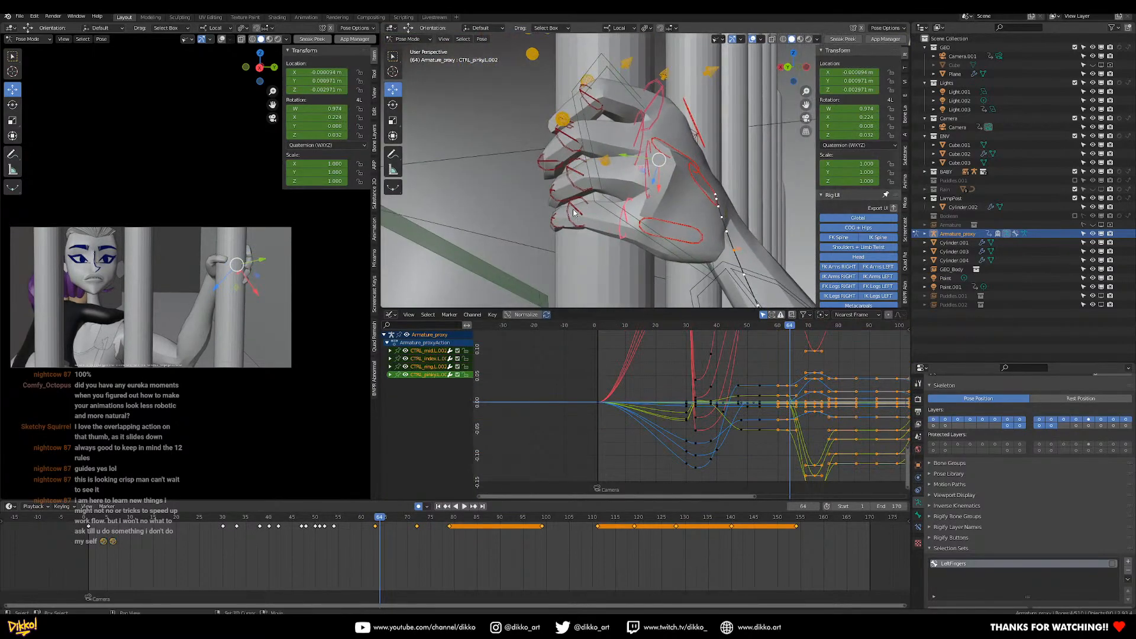
left_click(559, 222, "shift")
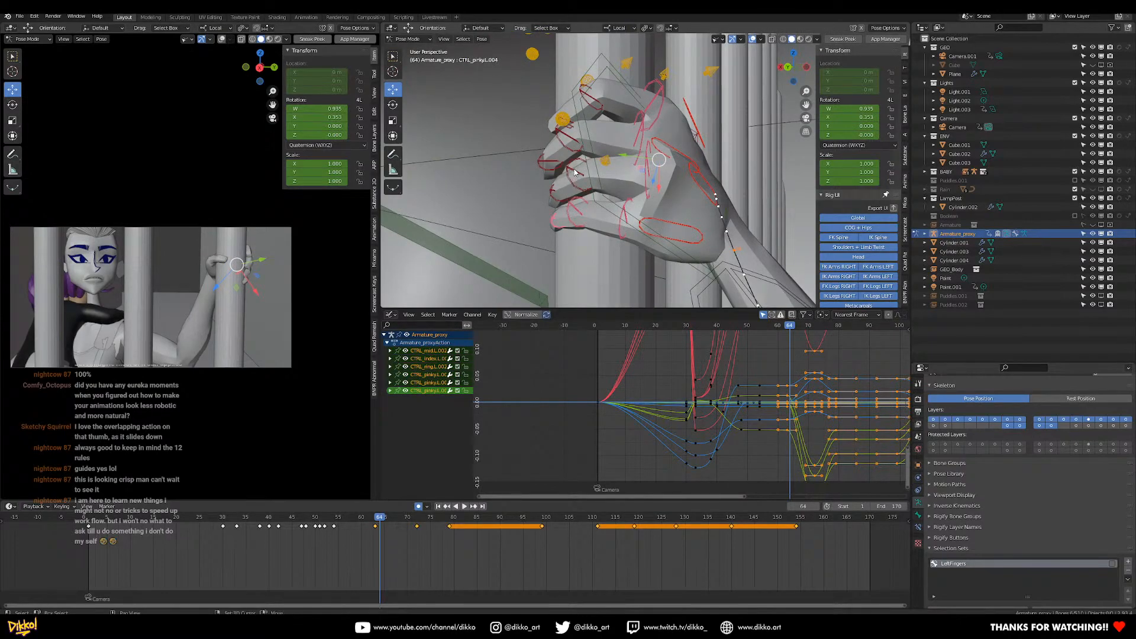
left_click(598, 105, "shift")
middle_click_drag(598, 105, 605, 119)
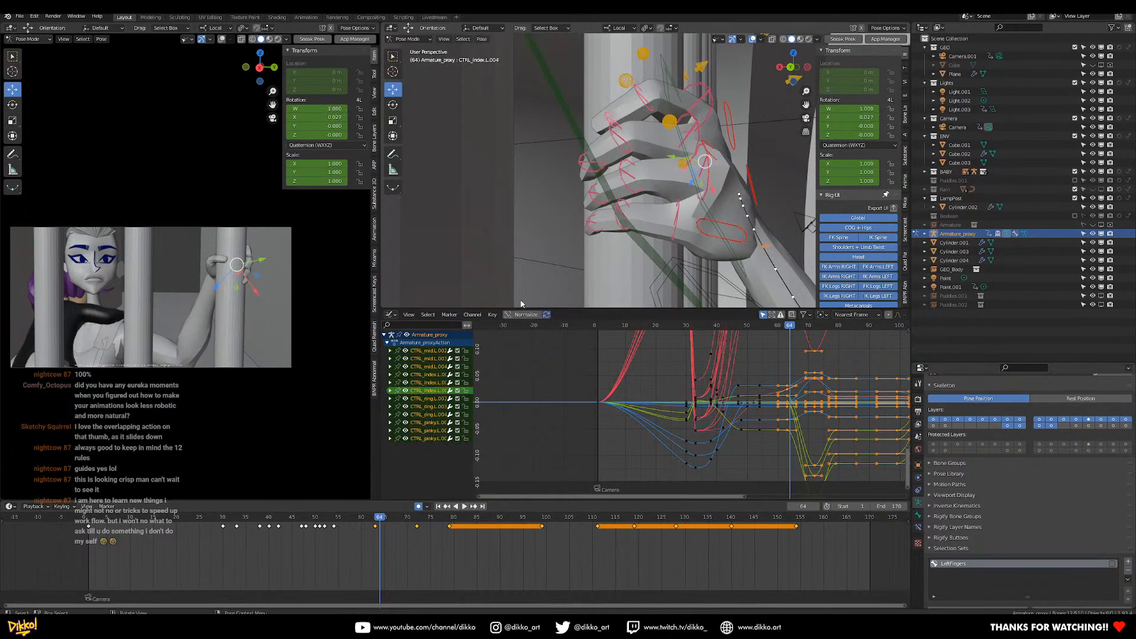
Replay the grab and slide from around frame 29 to examine how the left fingers move.
left_click(219, 526)
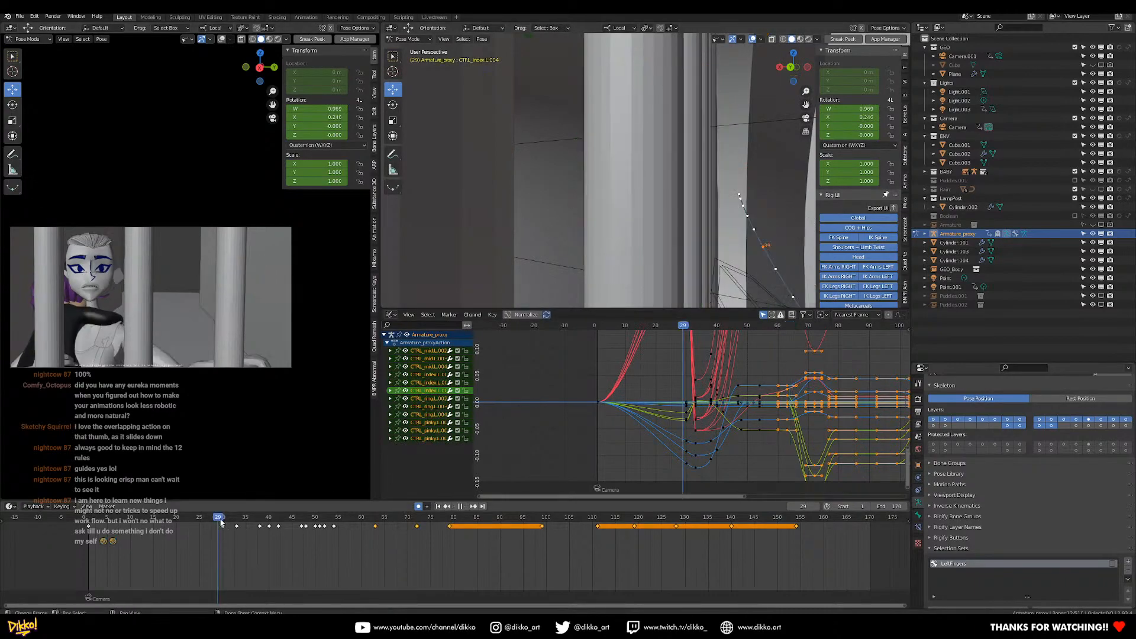
key("space")
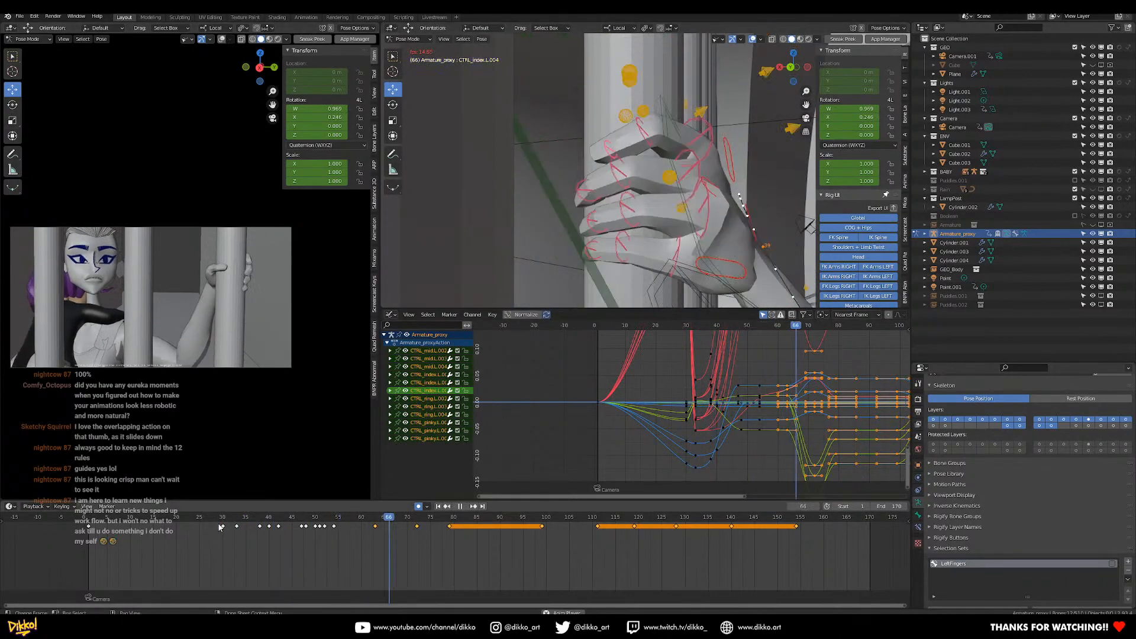
key("space")
left_click(215, 524)
key("space")
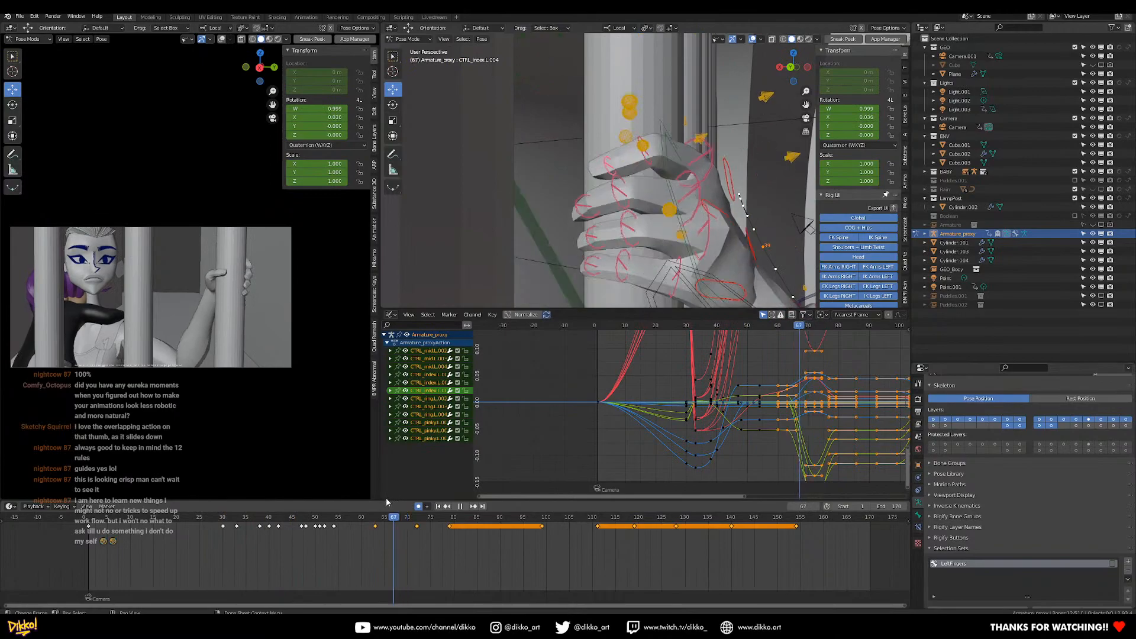
key("space")
Rotate the left pinky's base control slightly about its local X axis at frame 63.
left_click(376, 514)
middle_click_drag(664, 170, 724, 160)
scroll(726, 158, "up", 2)
left_click(754, 143)
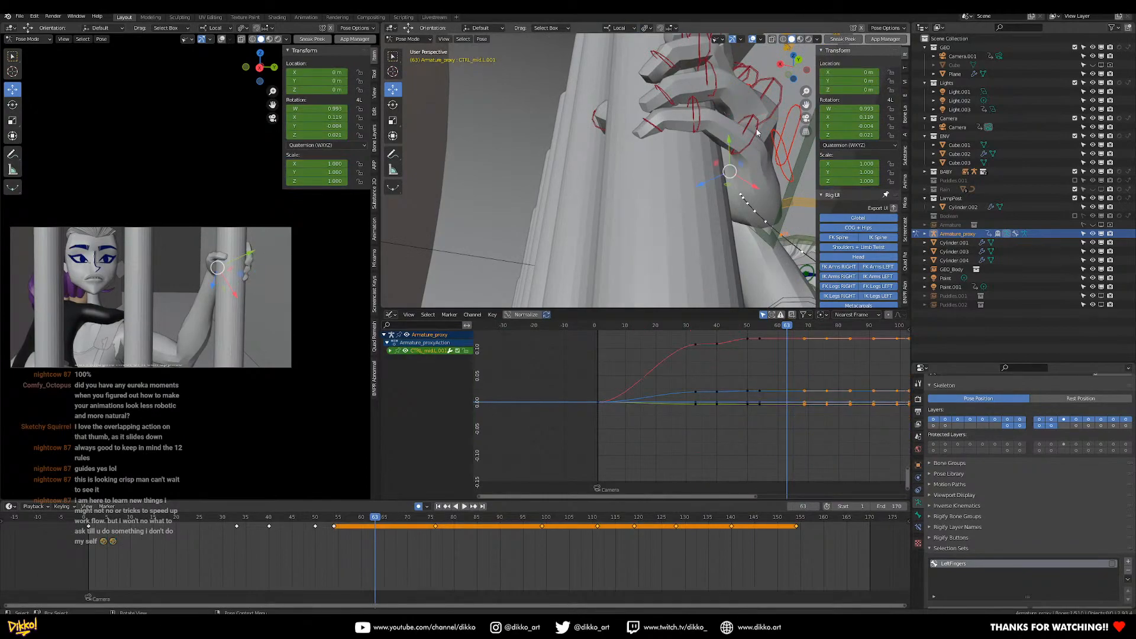
left_click(758, 133)
key("r")
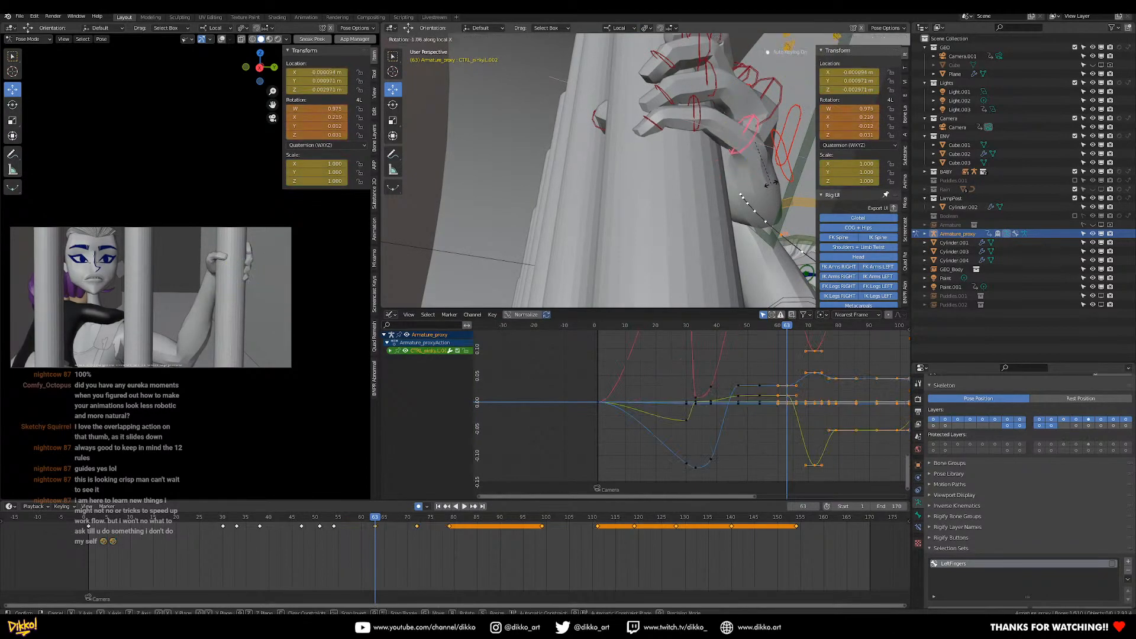
left_click(767, 185)
middle_click_drag(767, 185, 662, 195)
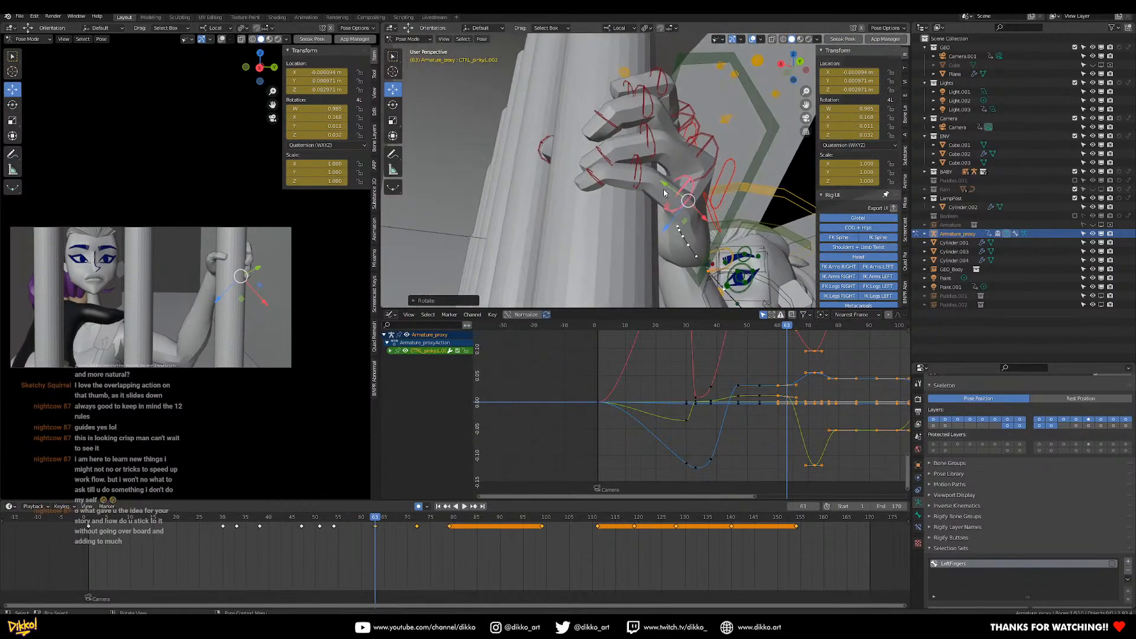
Rotate the left ring finger's base control slightly about its local X axis at frame 63.
left_click(720, 146)
key("r")
key("x")
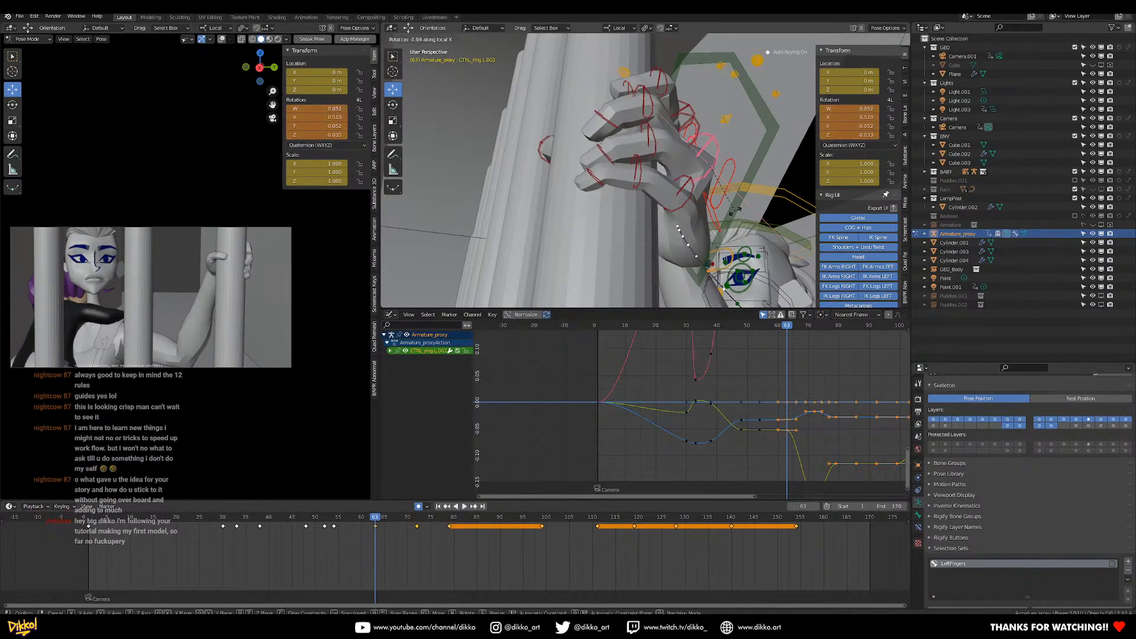
left_click(733, 210)
middle_click_drag(734, 210, 598, 261)
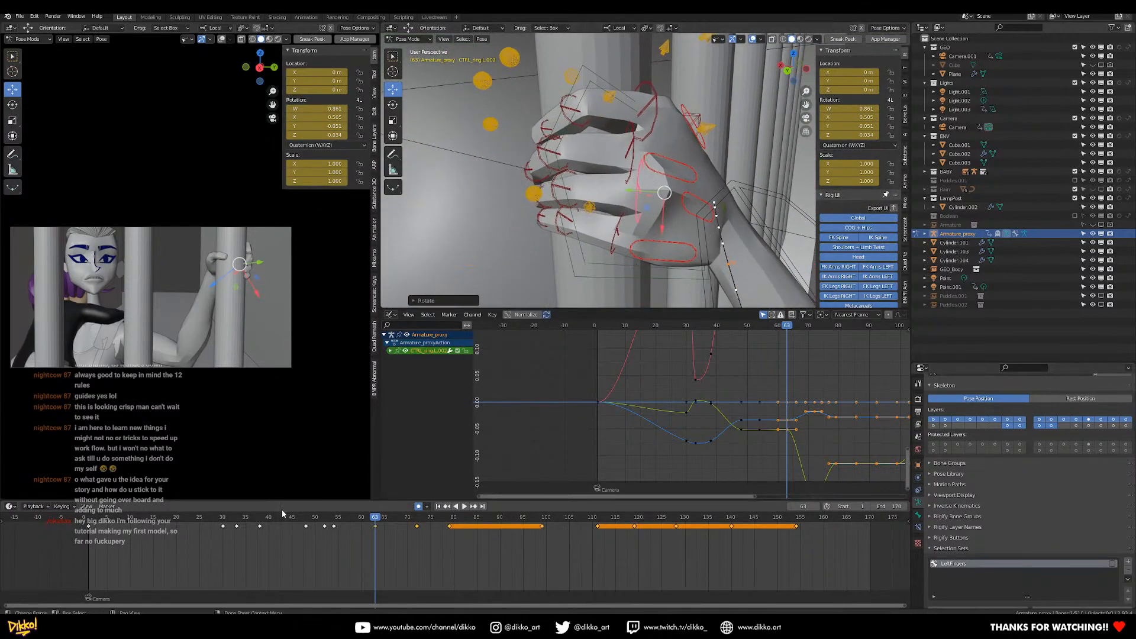
Play through the slide to check the revised fingers, then select the character's eyes control.
left_click_drag(292, 521, 366, 520)
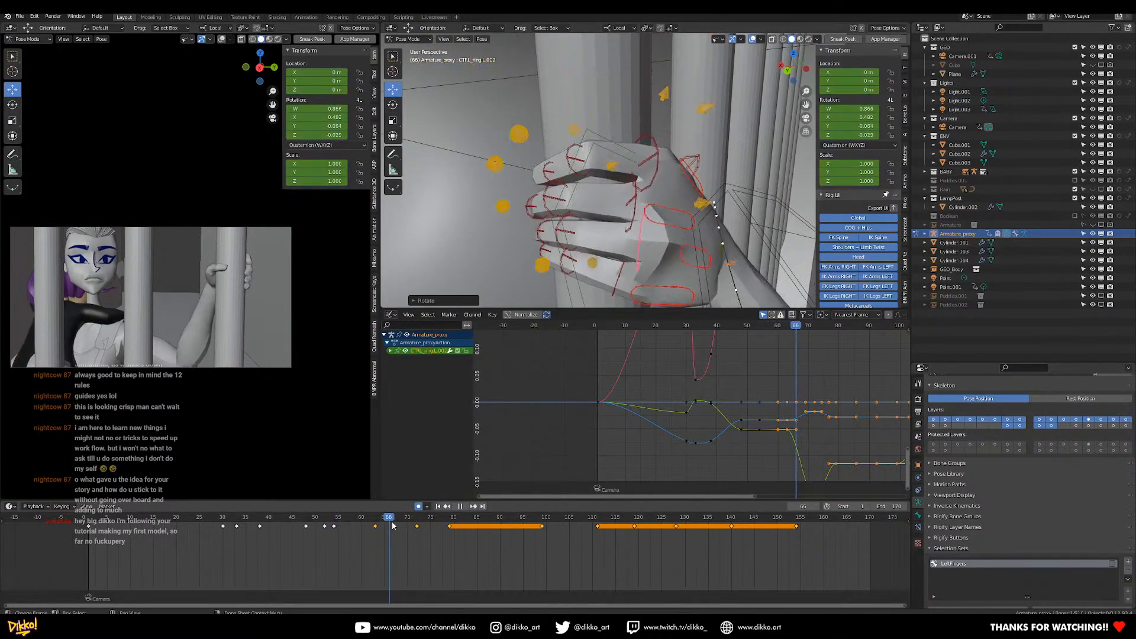
key("space")
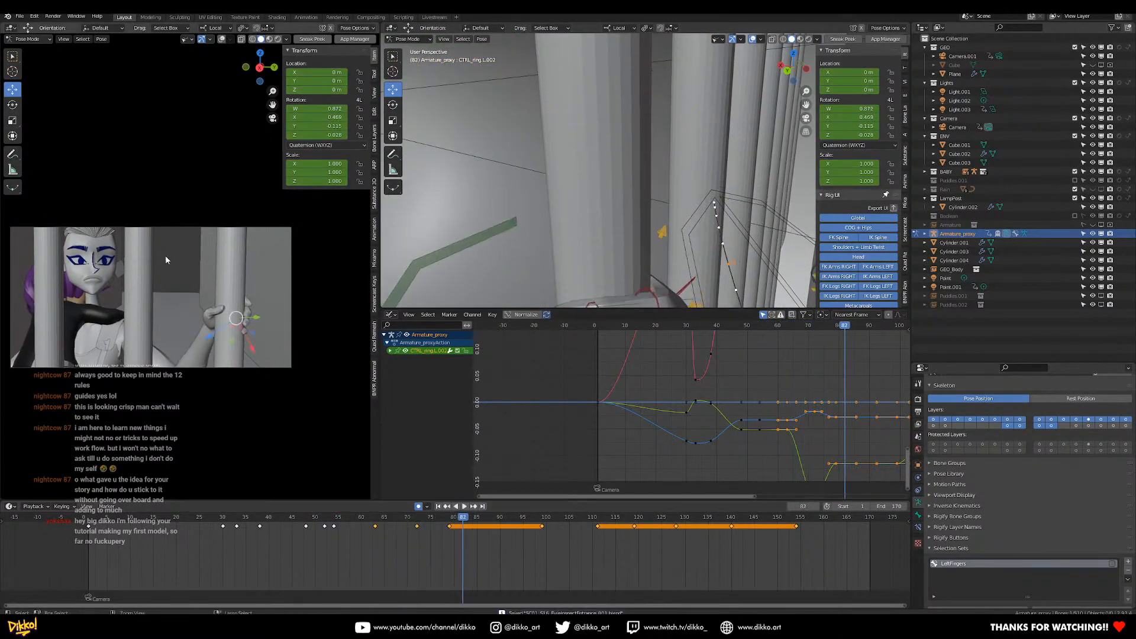
scroll(645, 208, "down", 5)
middle_click_drag(652, 181, 573, 141)
left_click(573, 148)
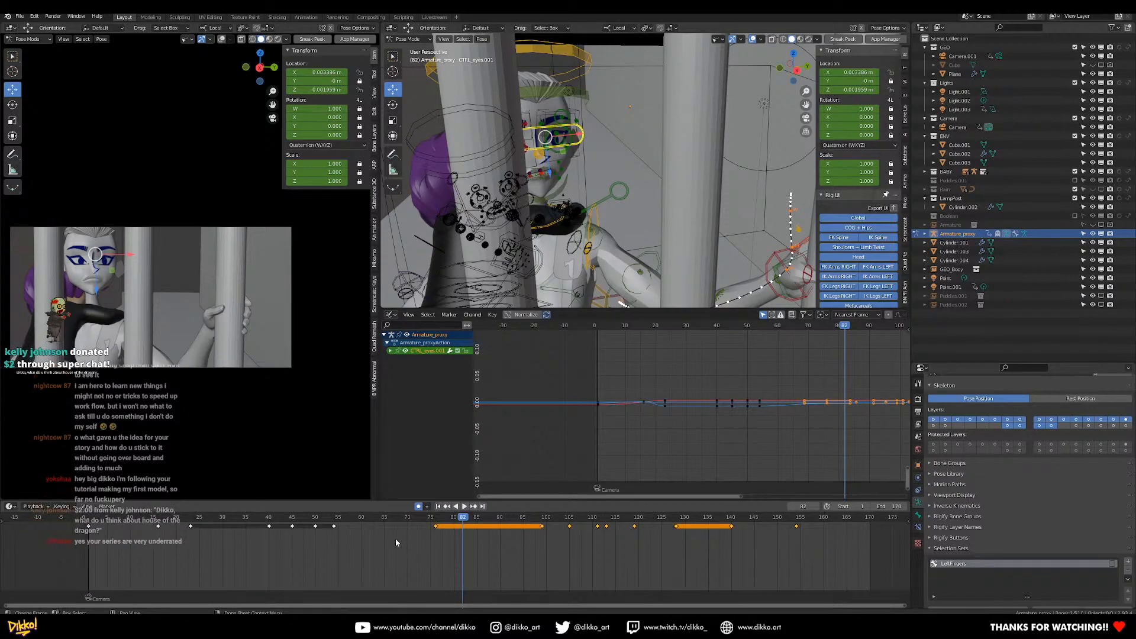
Replay the animation repeatedly from frame 1 to examine the character's approach and grab of the bar.
left_click(86, 521)
key("space")
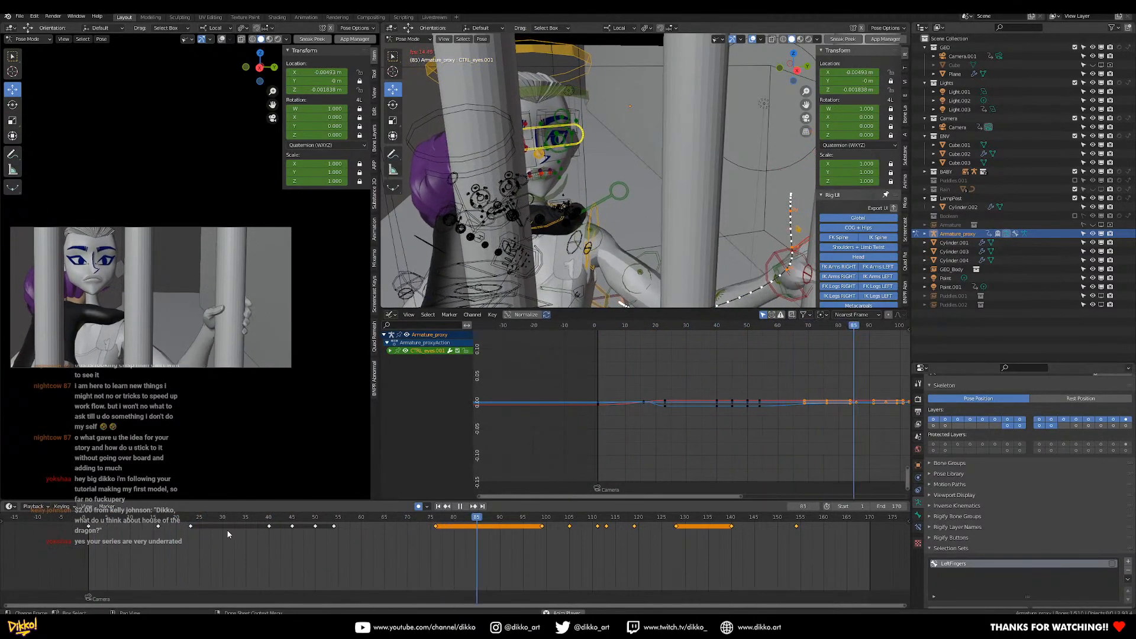
left_click(94, 523)
key("space")
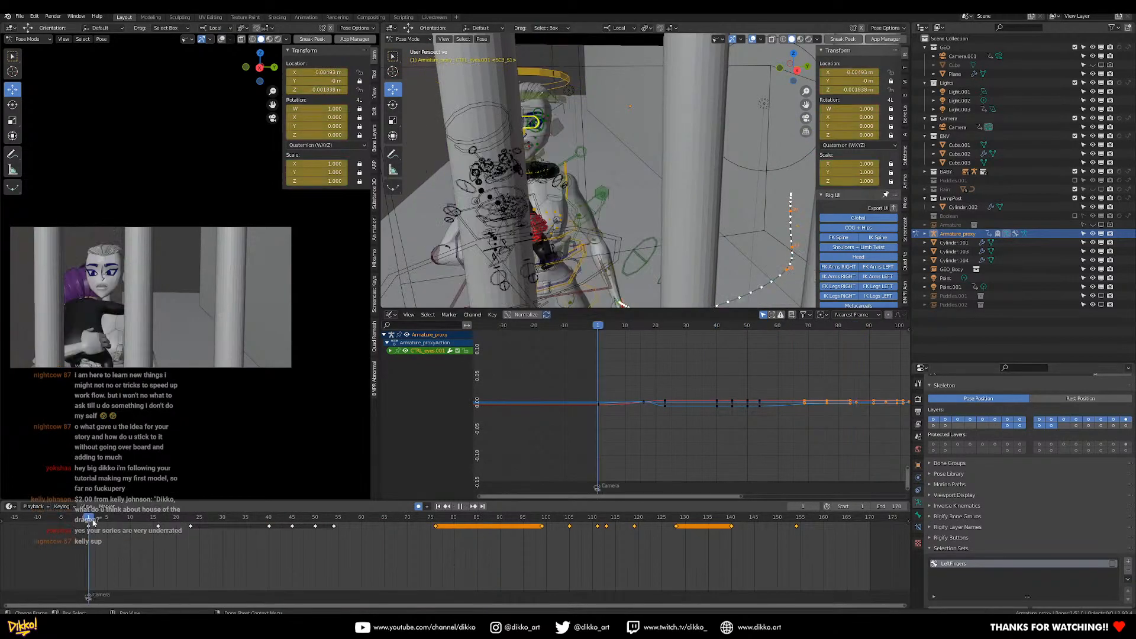
key("space")
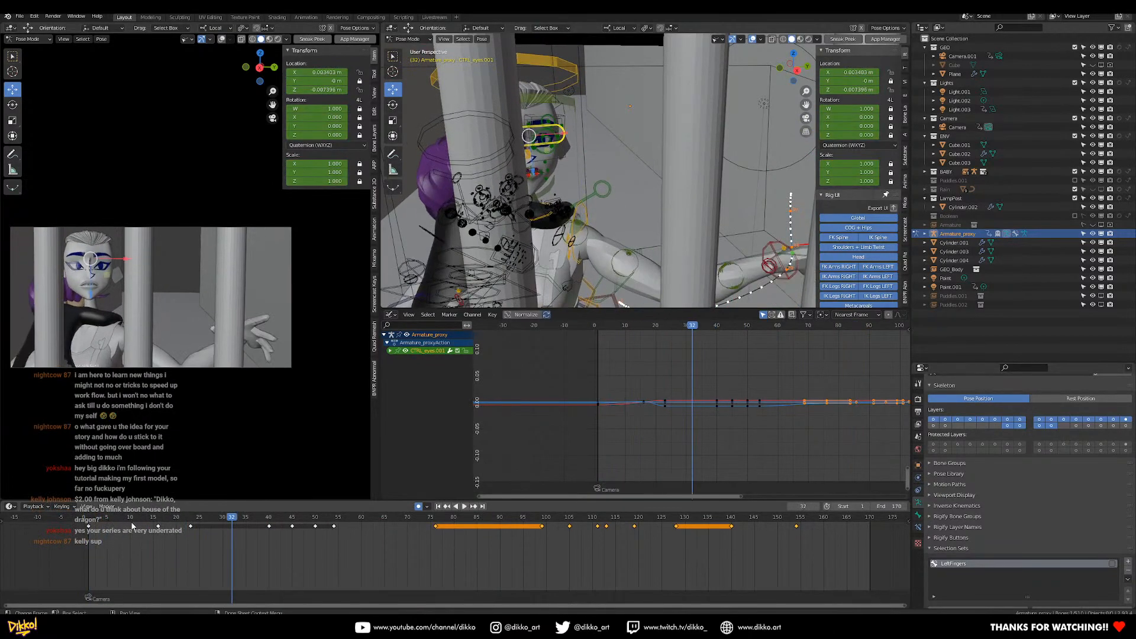
left_click(90, 519)
key("space")
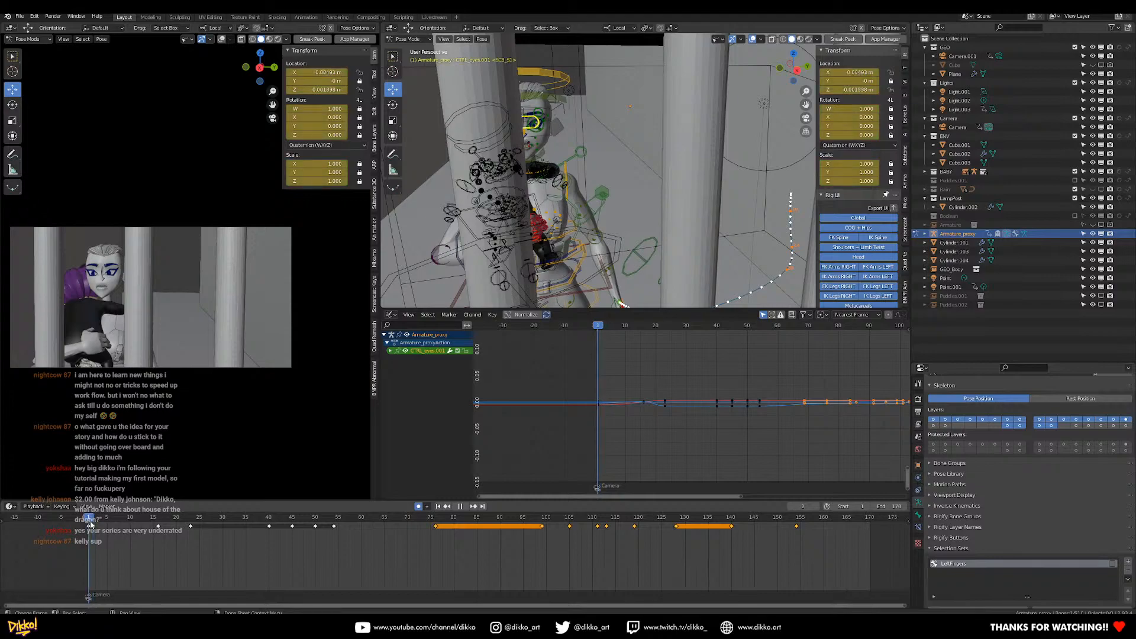
key("space")
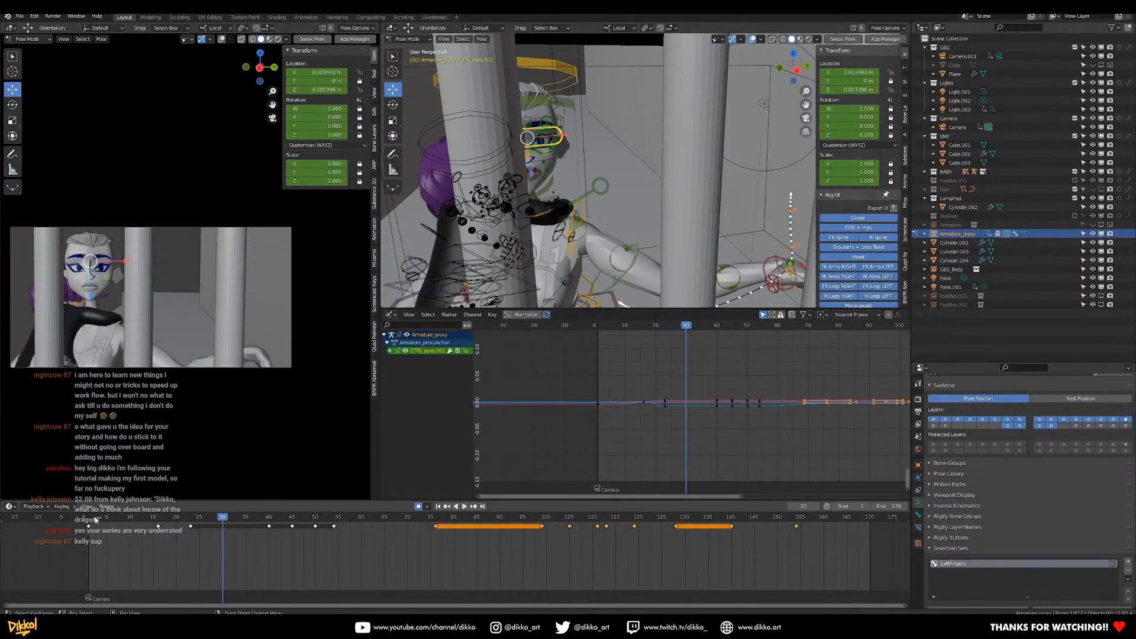
left_click(90, 519)
key("space")
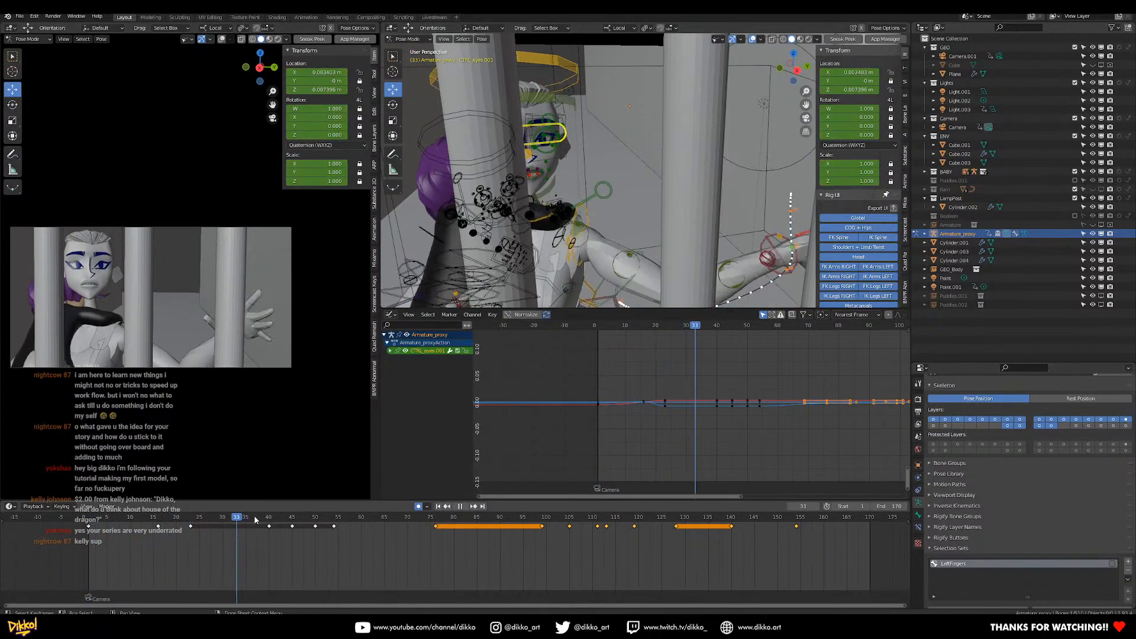
Replay from the first frame and scrub around frames 67 to 83 to examine the slide and the character's gaze.
left_click_drag(386, 524, 436, 530)
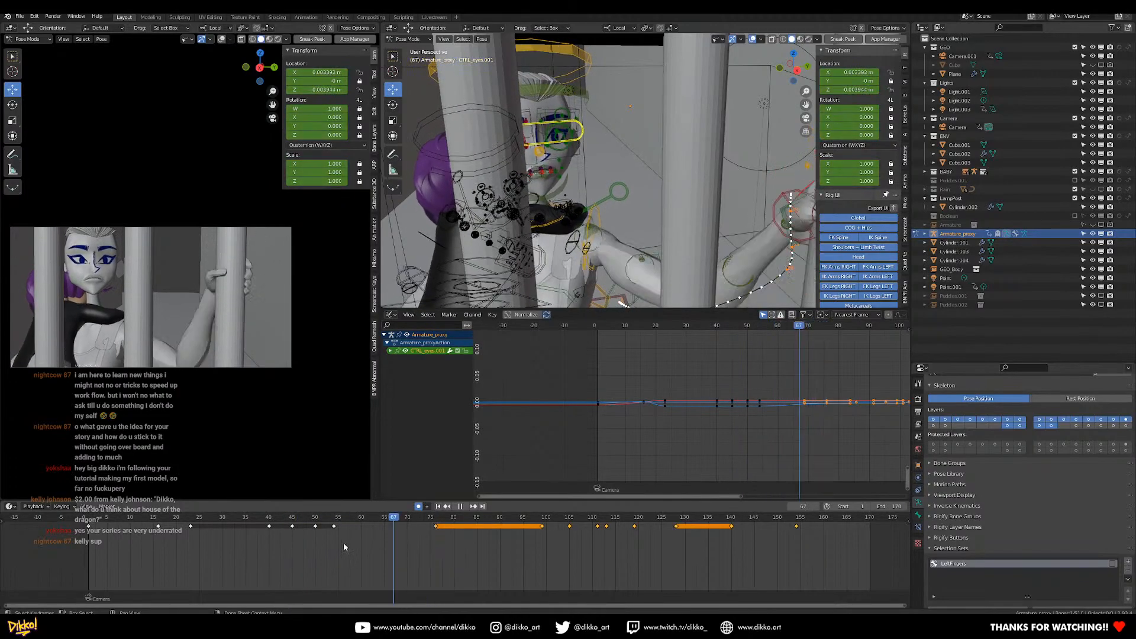
left_click(89, 542)
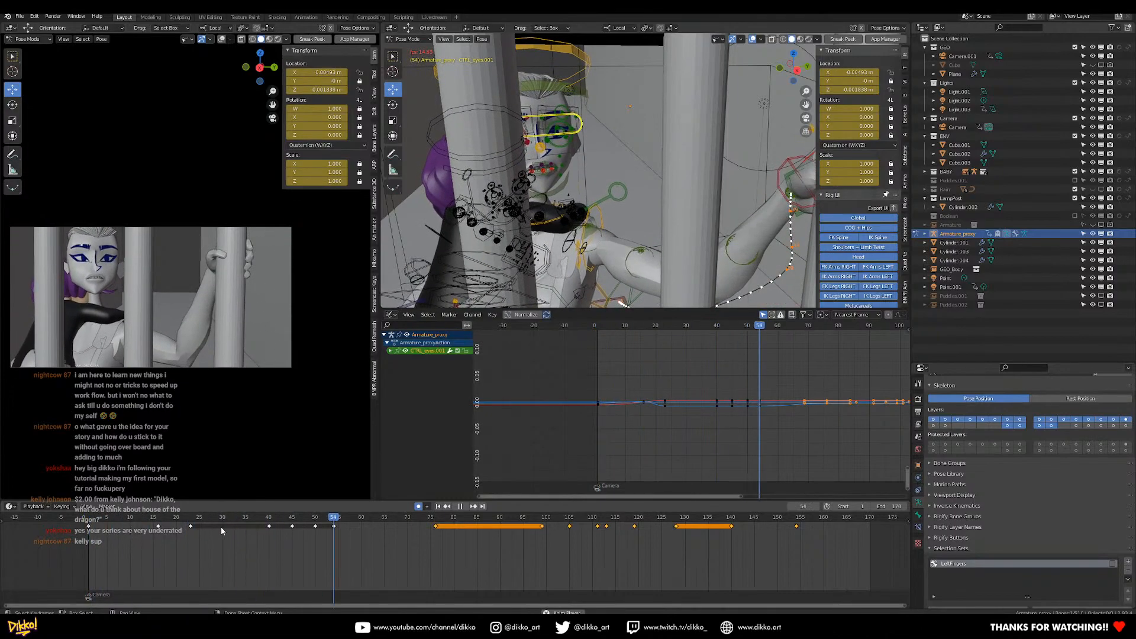
key("space")
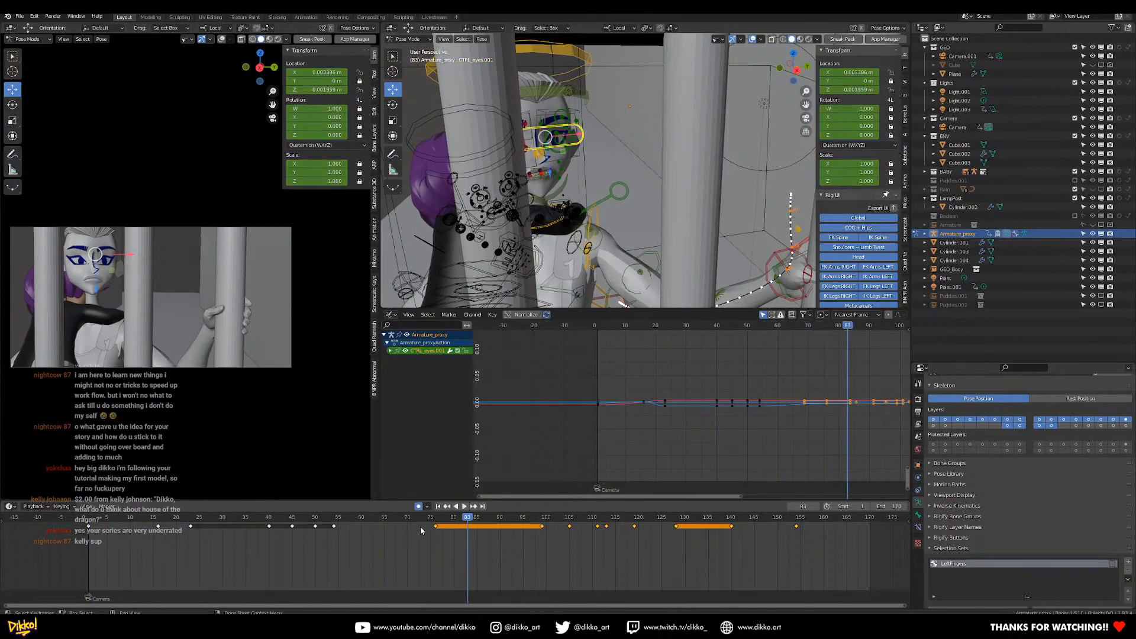
left_click(88, 523)
key("space")
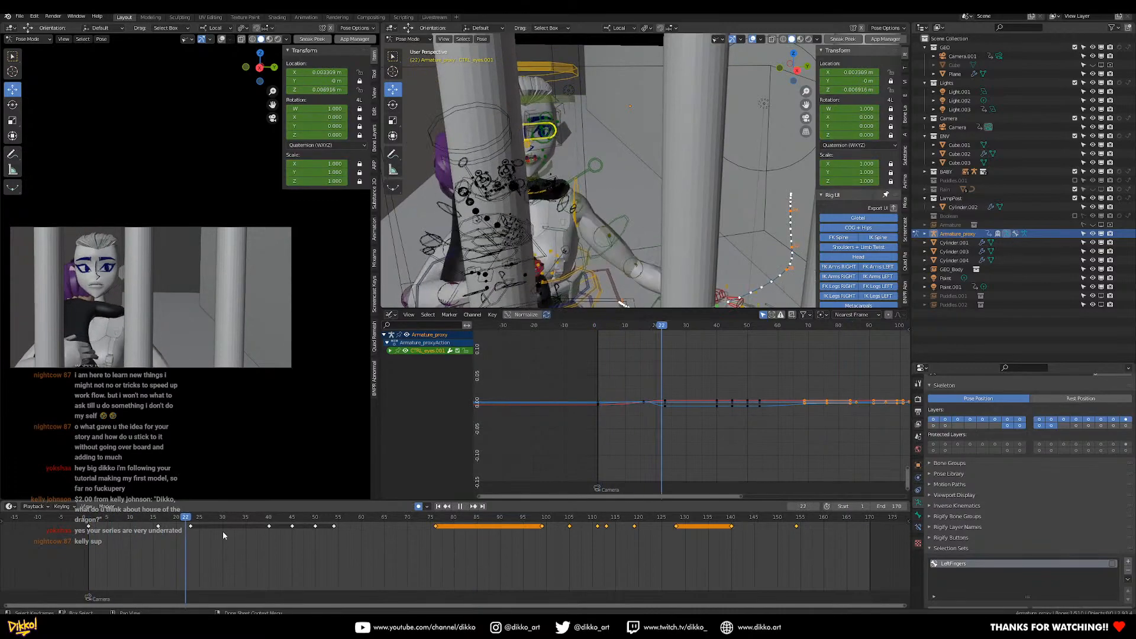
left_click_drag(421, 523, 311, 533)
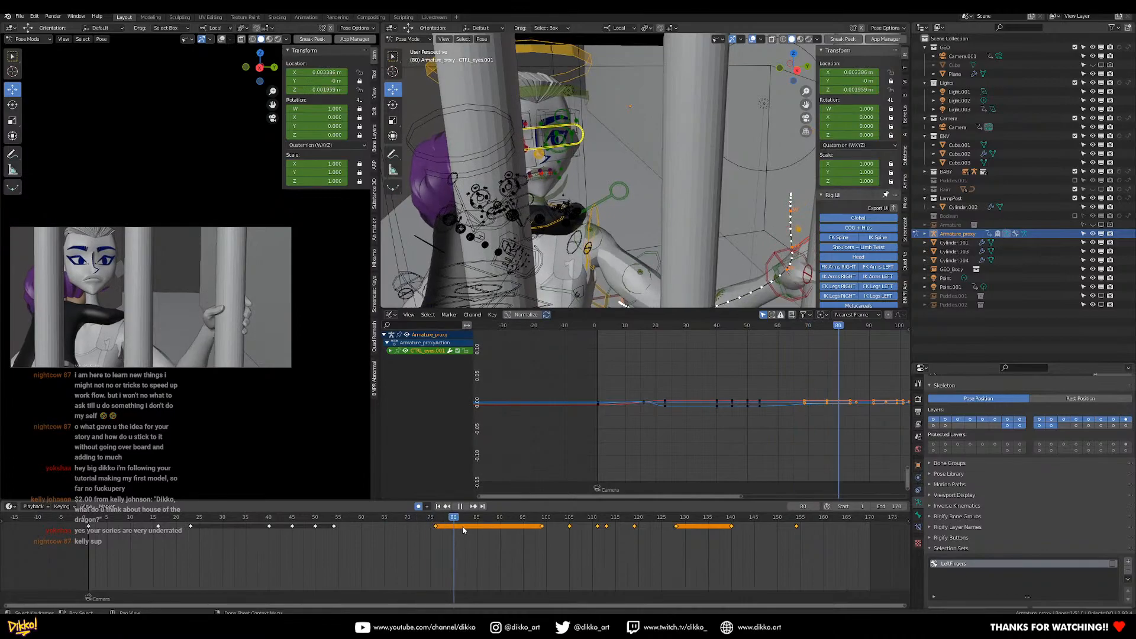
left_click(247, 527)
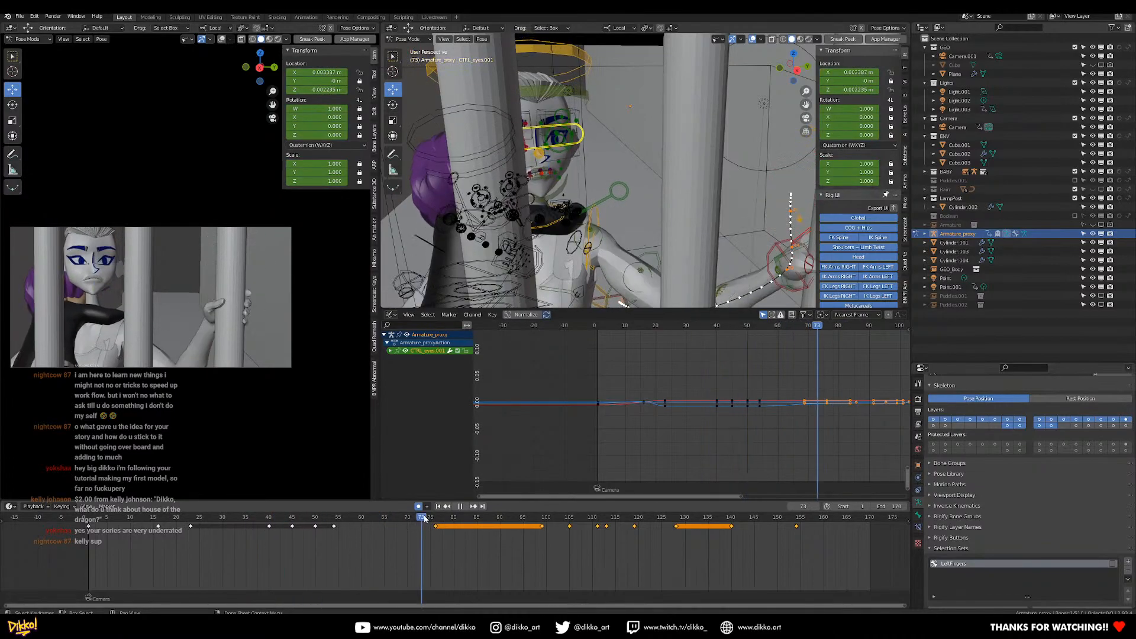
Adjust the eyes control's height slightly along its local Z axis at frame 76.
key("space")
middle_click_drag(532, 266, 617, 212)
left_click_drag(602, 176, 602, 184)
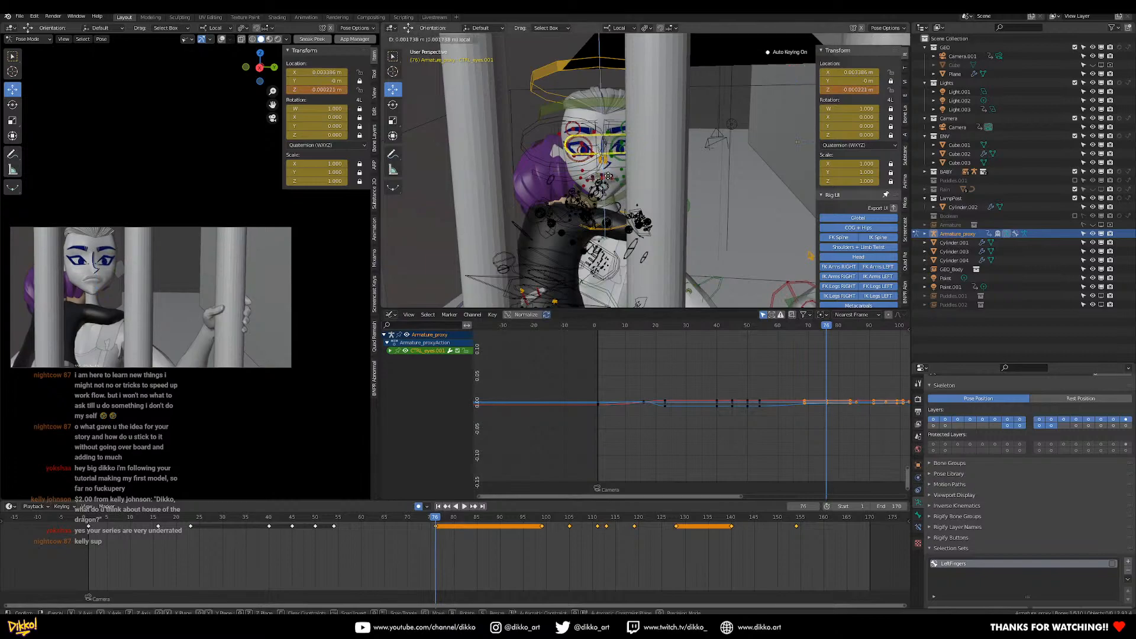
left_click(609, 176)
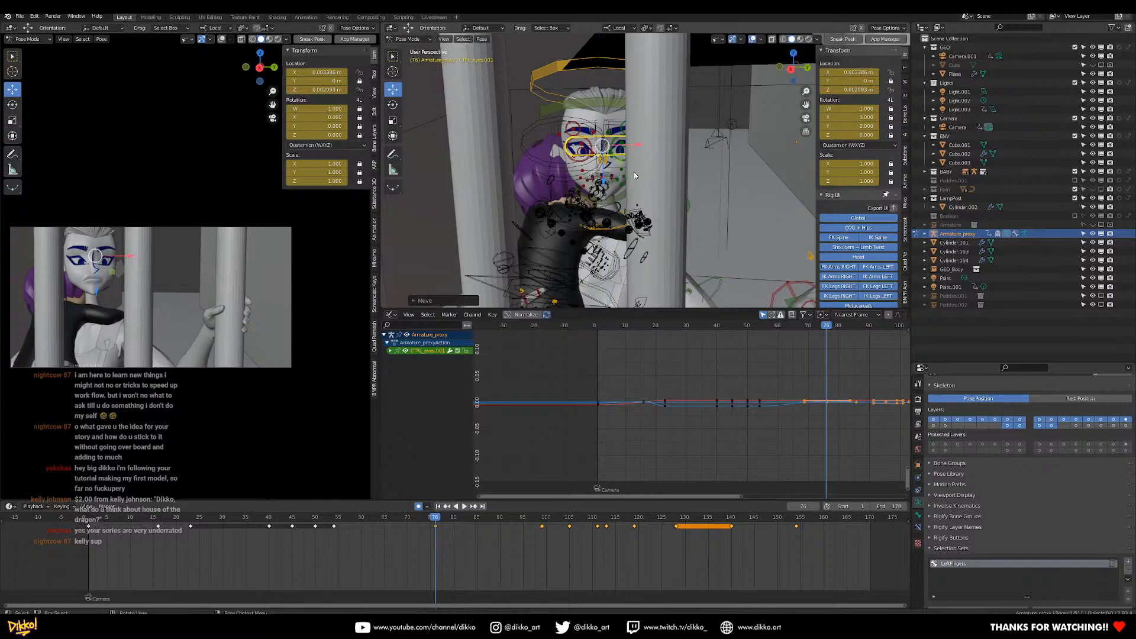
left_click_drag(639, 148, 642, 147)
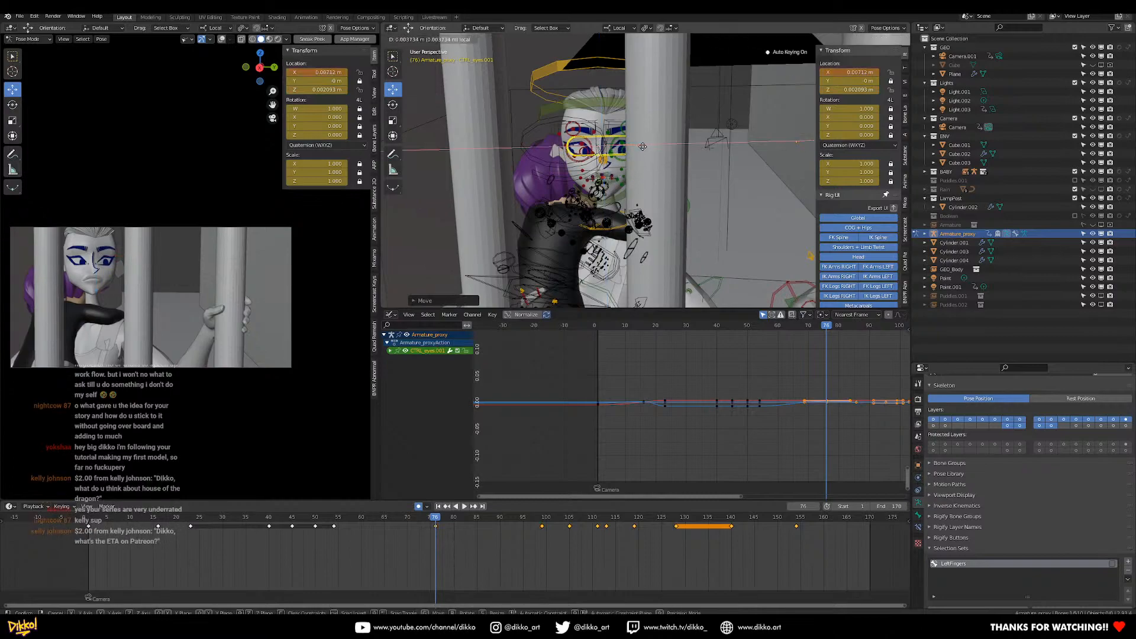
right_click(641, 147)
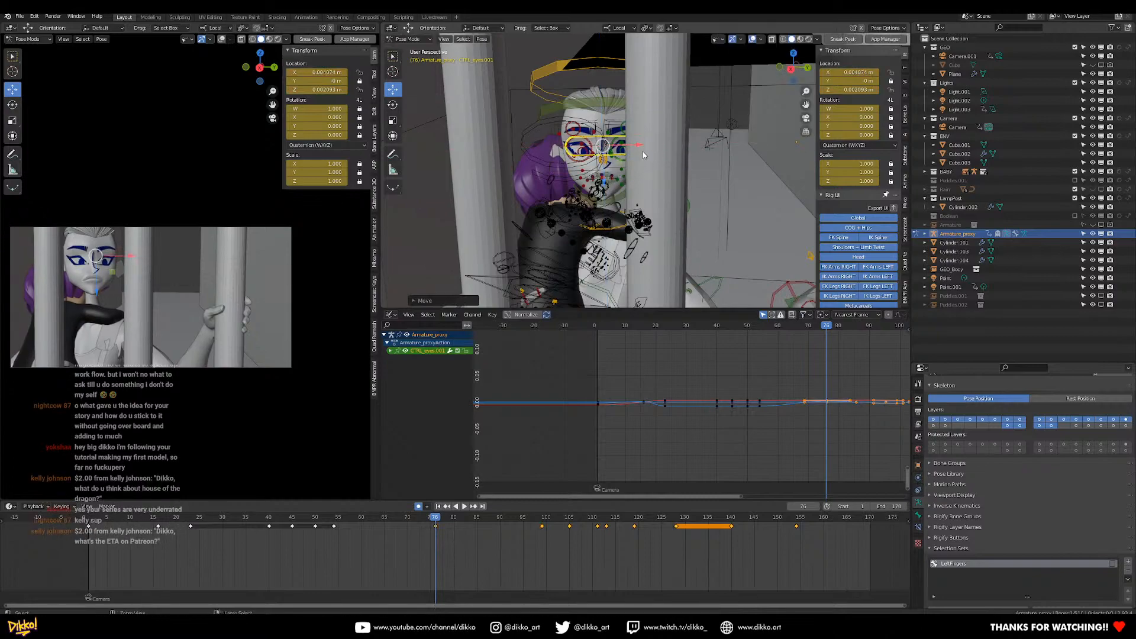
Adjust the vertical position of the right and left pupil controls at frame 76, then refine the right pupil.
middle_click_drag(624, 164, 616, 226)
key("KP_Decimal")
scroll(655, 185, "up", 2)
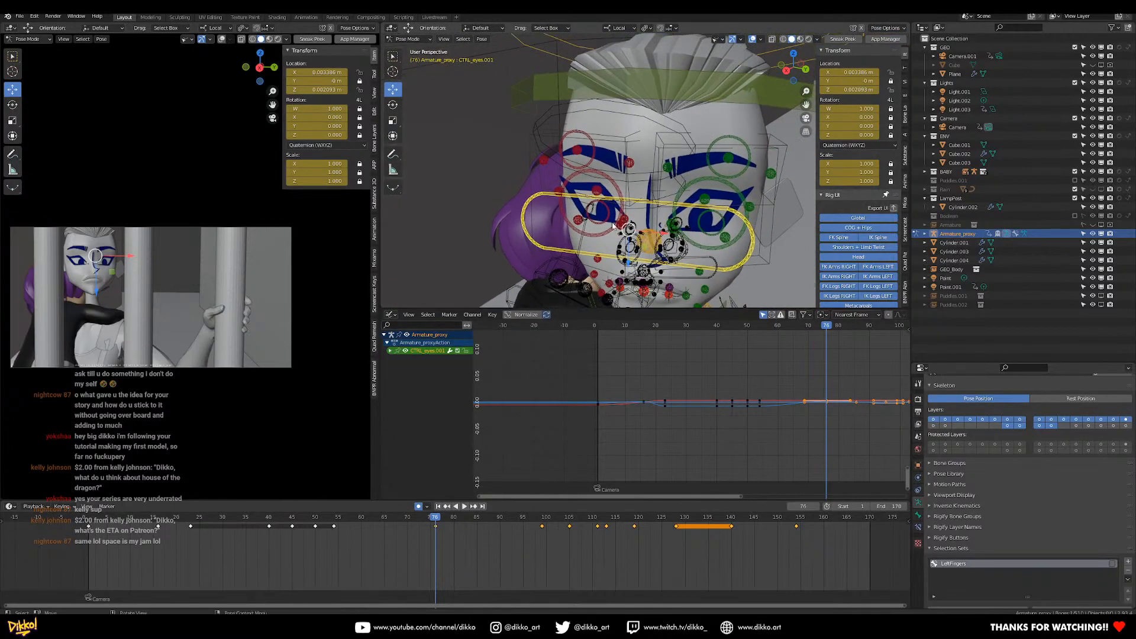
left_click_drag(603, 185, 604, 173)
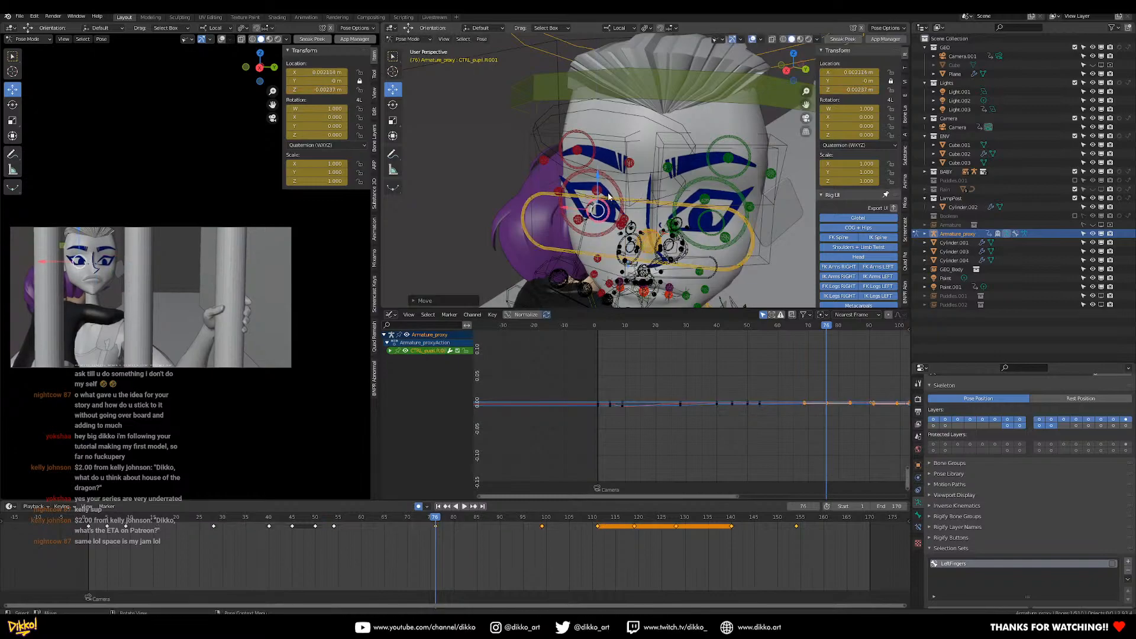
left_click(704, 229)
mouse_move(711, 196)
left_mouse_down()
mouse_move(674, 214)
mouse_move(711, 188)
left_mouse_up()
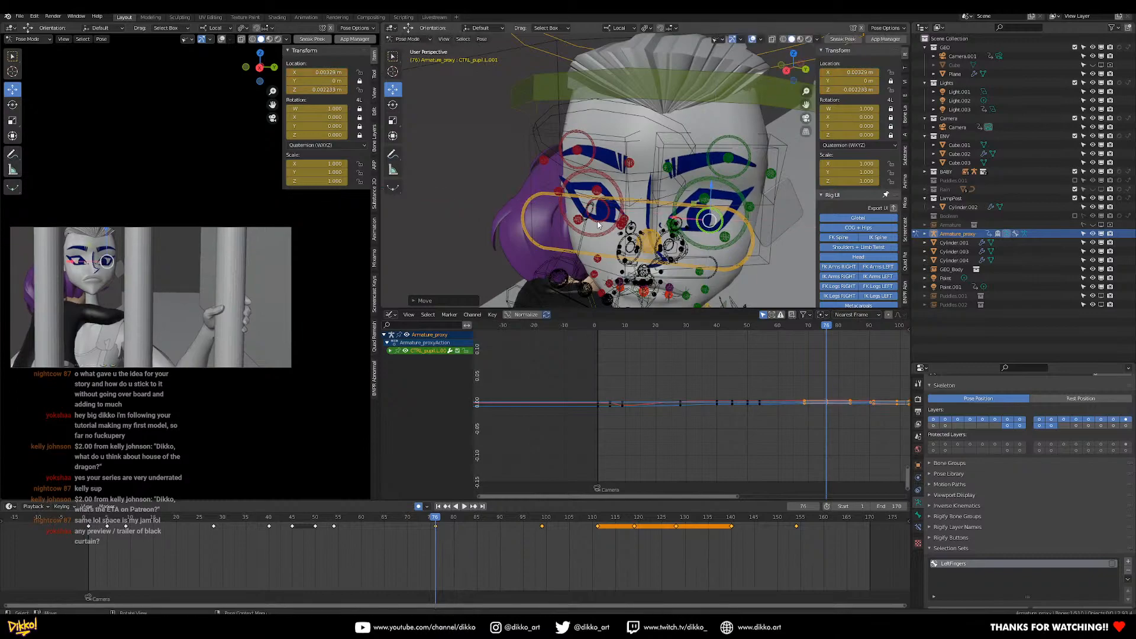
left_click(598, 209)
left_click_drag(601, 184, 599, 186)
middle_click_drag(611, 231, 609, 234)
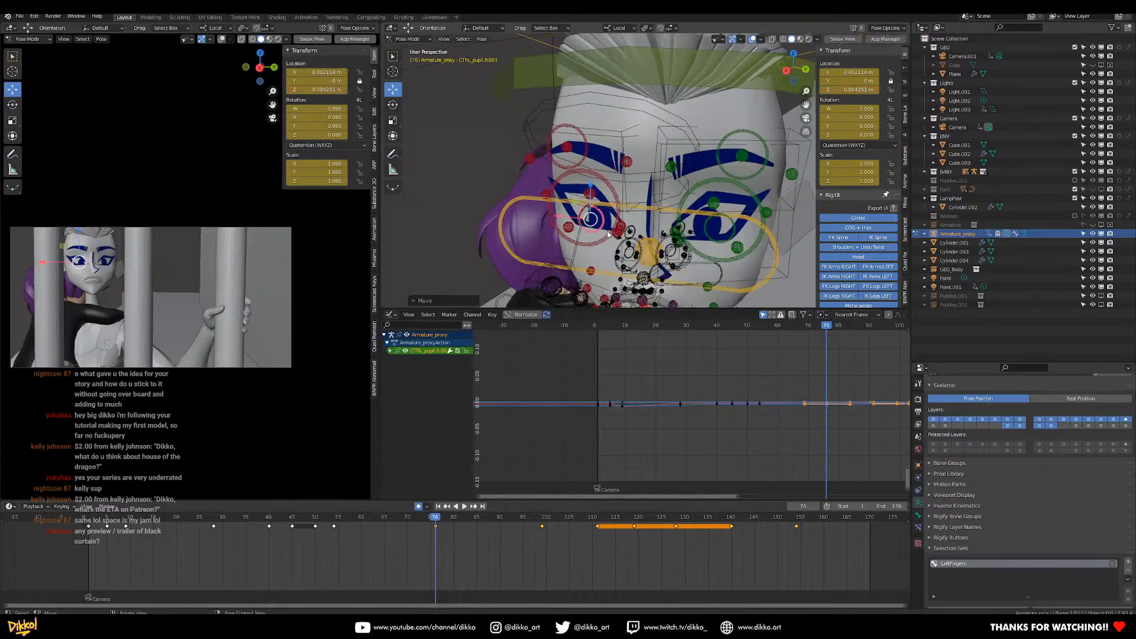
Nudge the right eye's lower inner-corner control vertically at frame 76 and shift the left pupil control along its local X axis.
left_click(616, 231)
left_click_drag(617, 201, 617, 203)
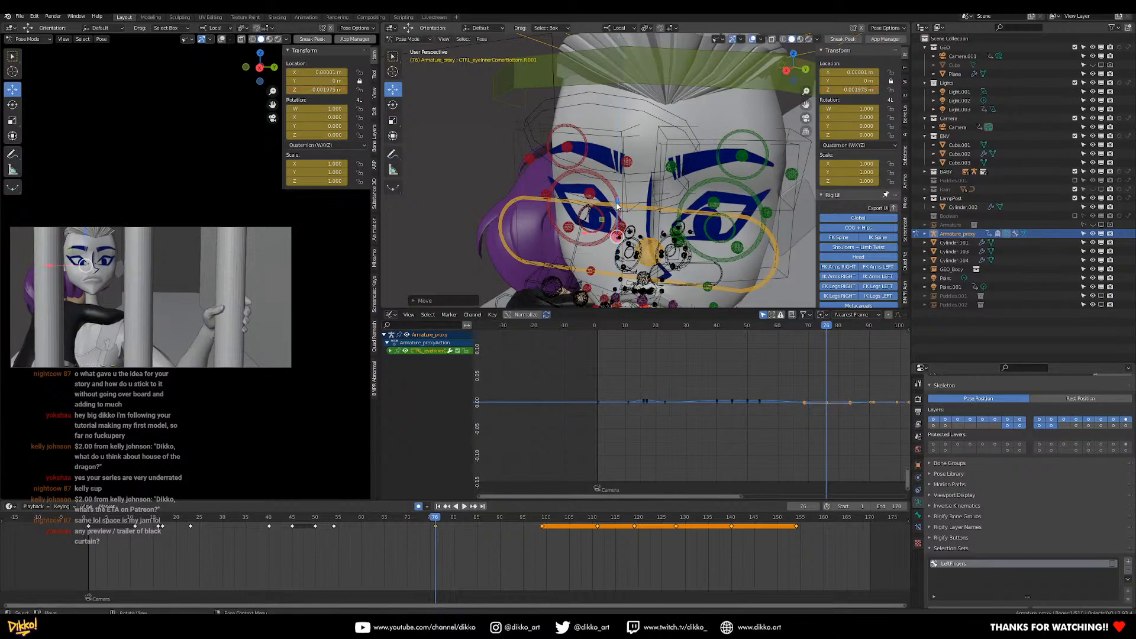
left_click(708, 238)
left_click_drag(690, 227, 701, 228)
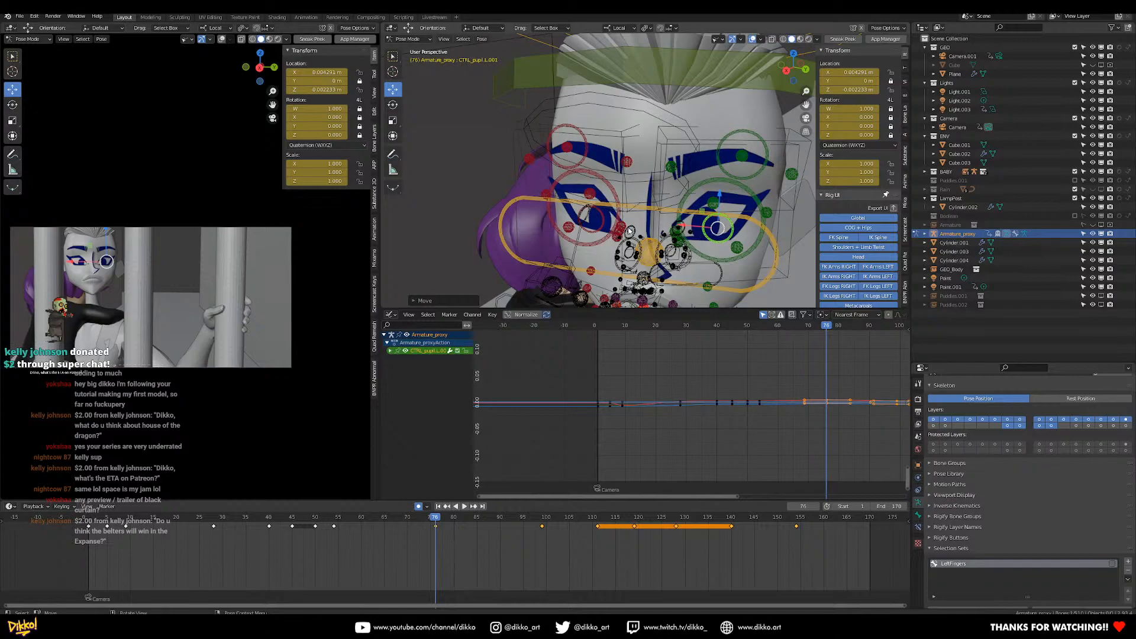
Raise the right pupil control along its local Z axis at frame 76, then shift the left pupil control slightly toward the nose.
left_click(591, 232)
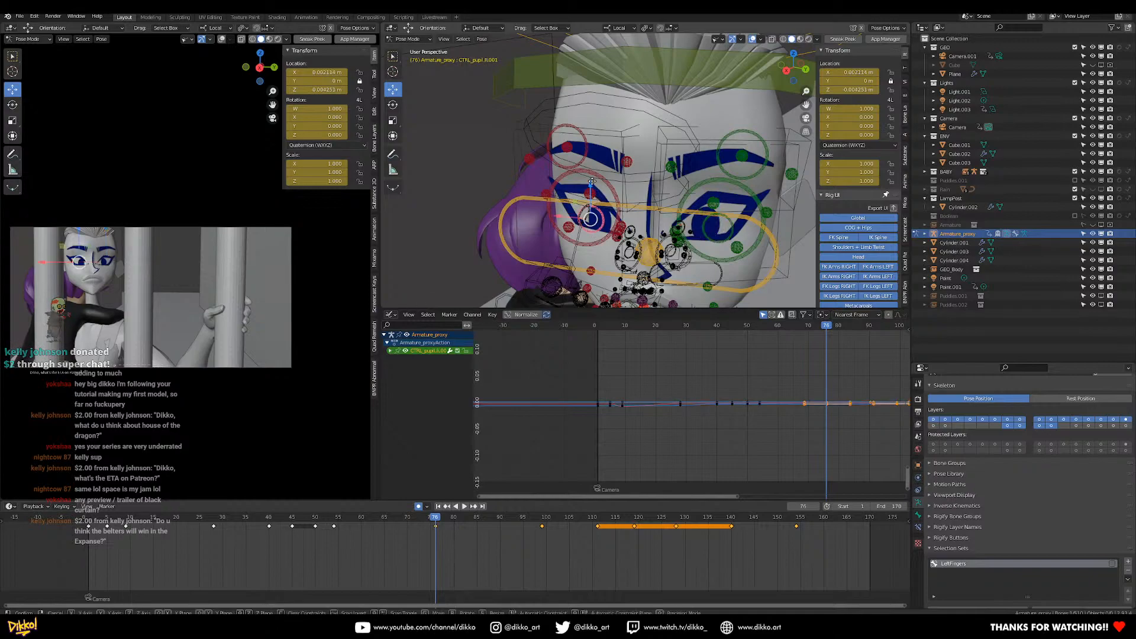
key("g")
left_click_drag(594, 181, 597, 176)
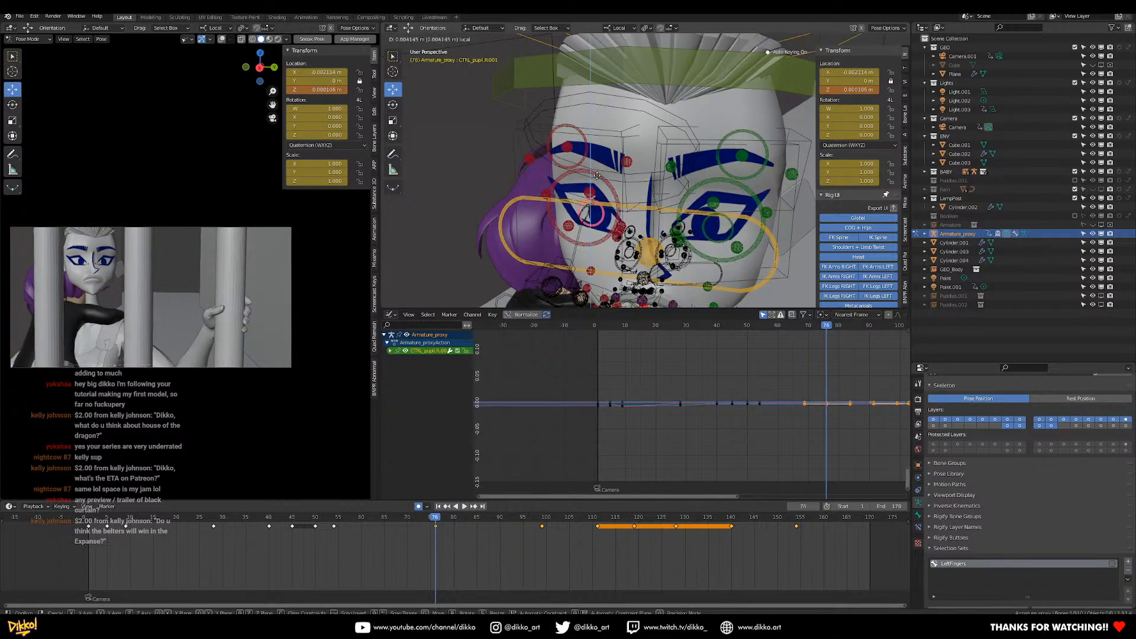
left_click(598, 176)
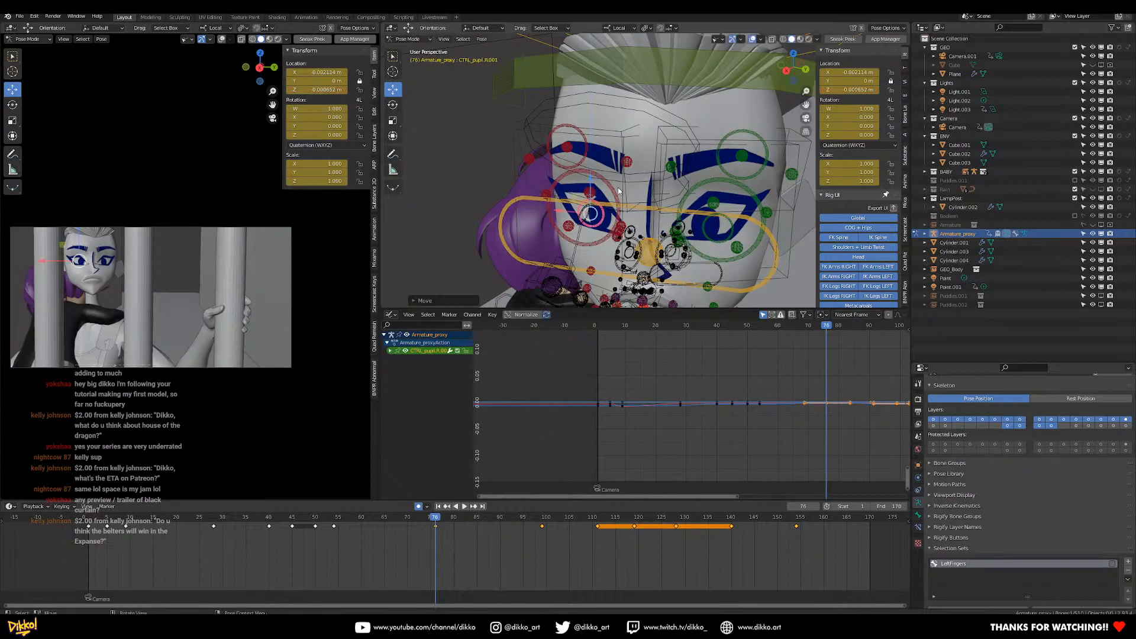
left_click(704, 230)
key("g")
mouse_move(679, 221)
left_mouse_down()
mouse_move(667, 234)
mouse_move(680, 226)
left_mouse_up()
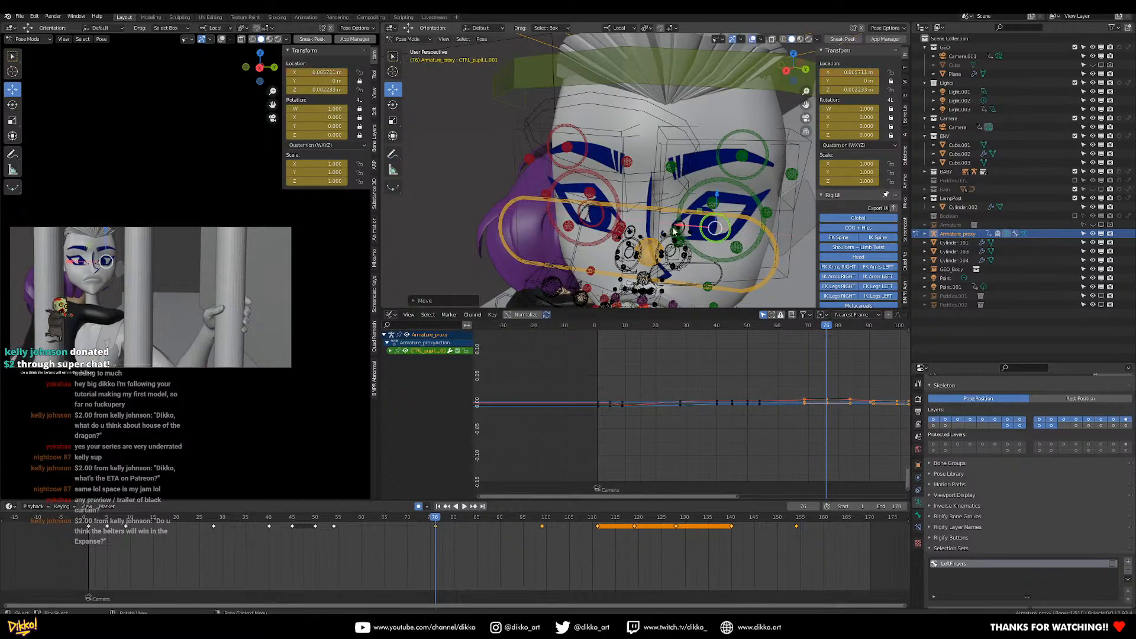
Lower the right pupil control slightly at frame 76 and move the left pupil control outward, away from the nose.
left_click(599, 227)
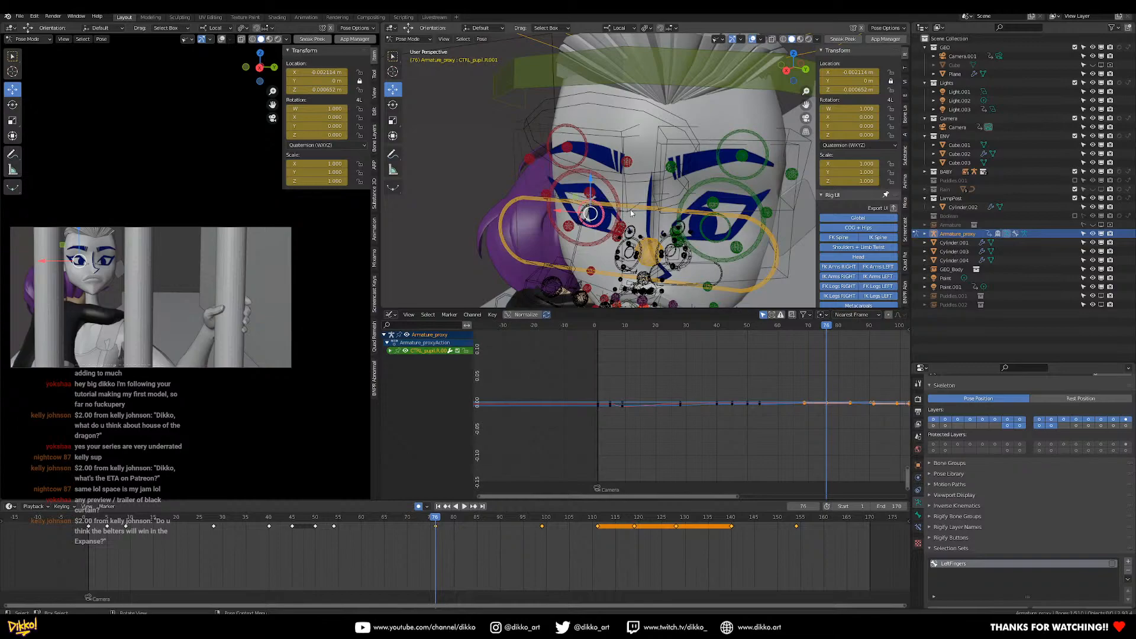
left_click_drag(596, 181, 597, 185)
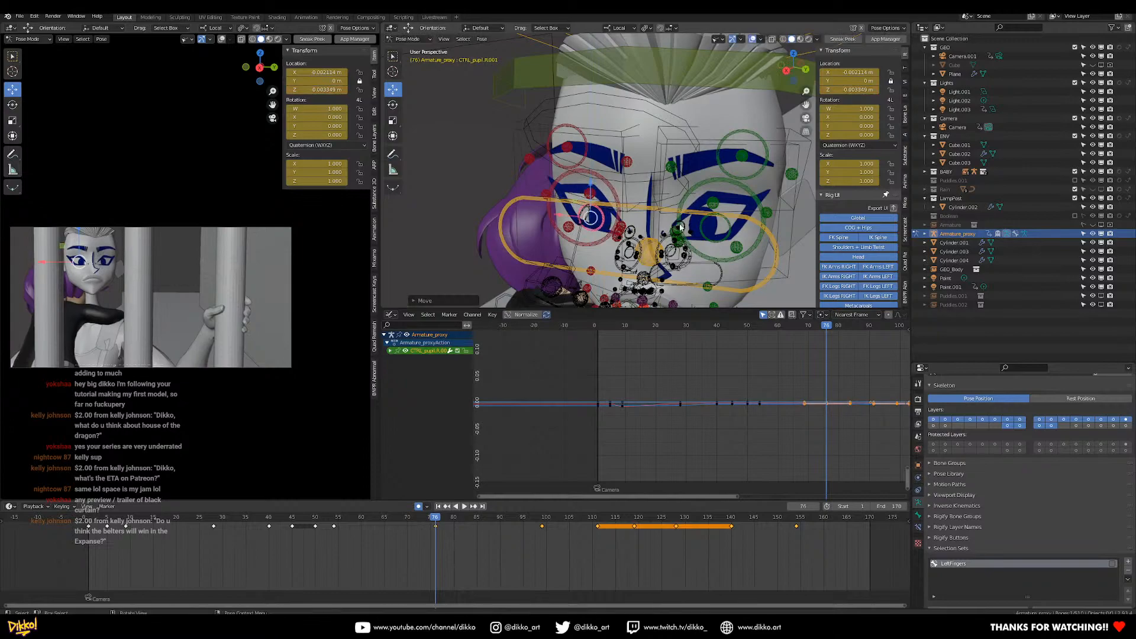
left_click_drag(557, 218, 555, 213)
left_click(702, 232)
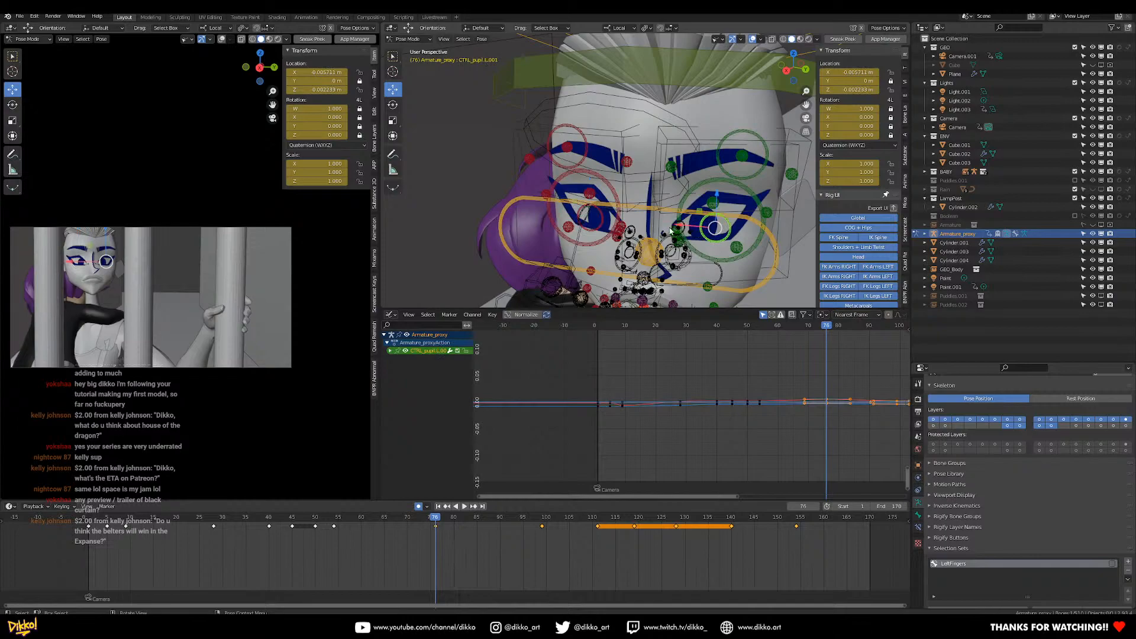
left_click_drag(680, 227, 688, 230)
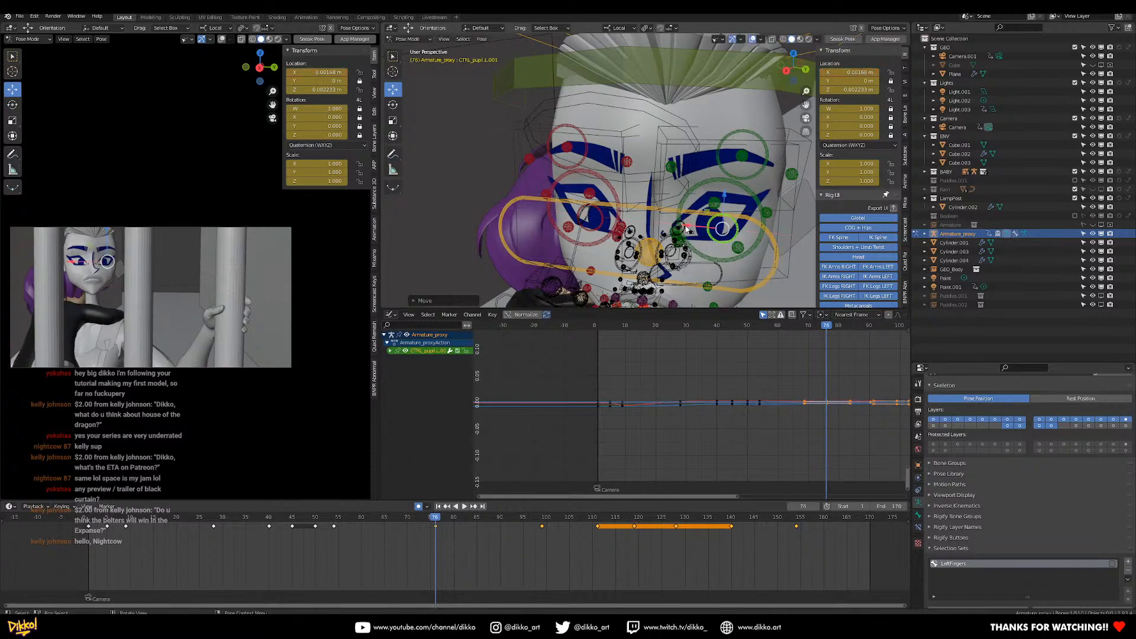
Fine-tune the right pupil control at frame 76 and bring the left pupil control slightly back inward along local X.
left_click(593, 220)
left_click_drag(591, 186, 563, 215)
left_click(710, 238)
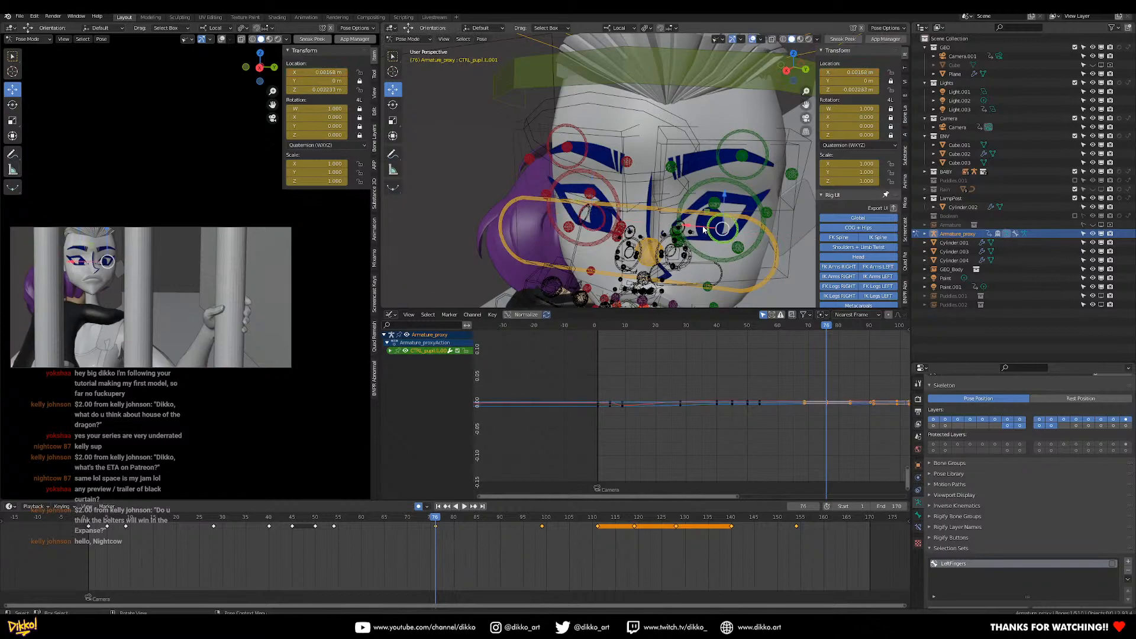
left_click_drag(706, 229, 697, 225)
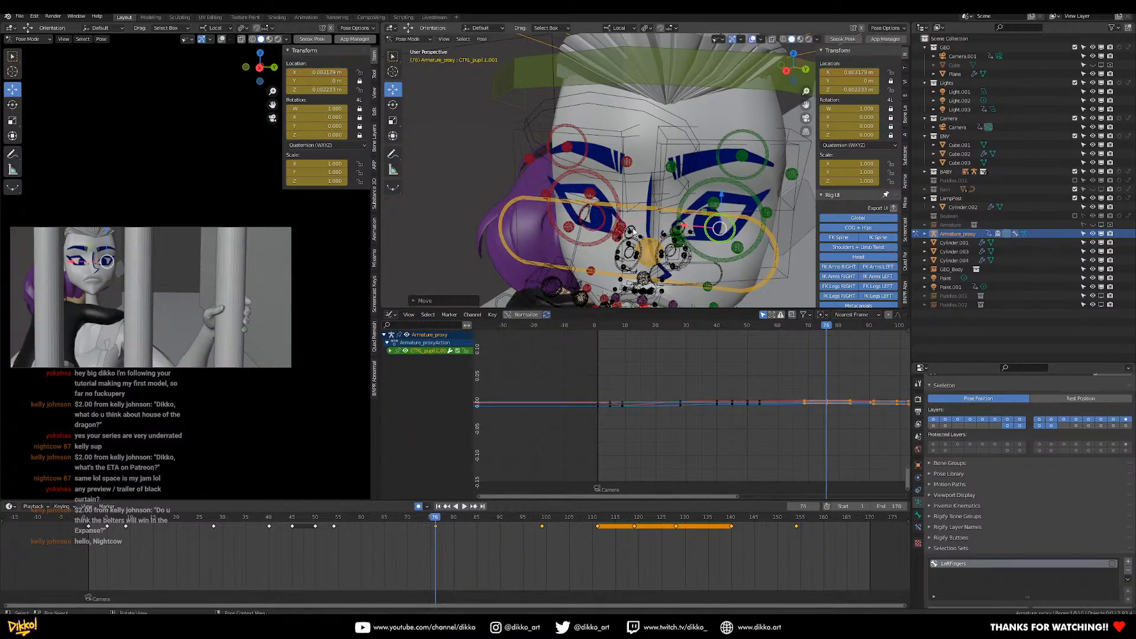
Copy the pose of the eyes control and both pupil controls at frame 76 and paste it at frame 99.
left_click(593, 237, "shift")
left_click(520, 264, "shift")
right_click(521, 264)
left_click(520, 260)
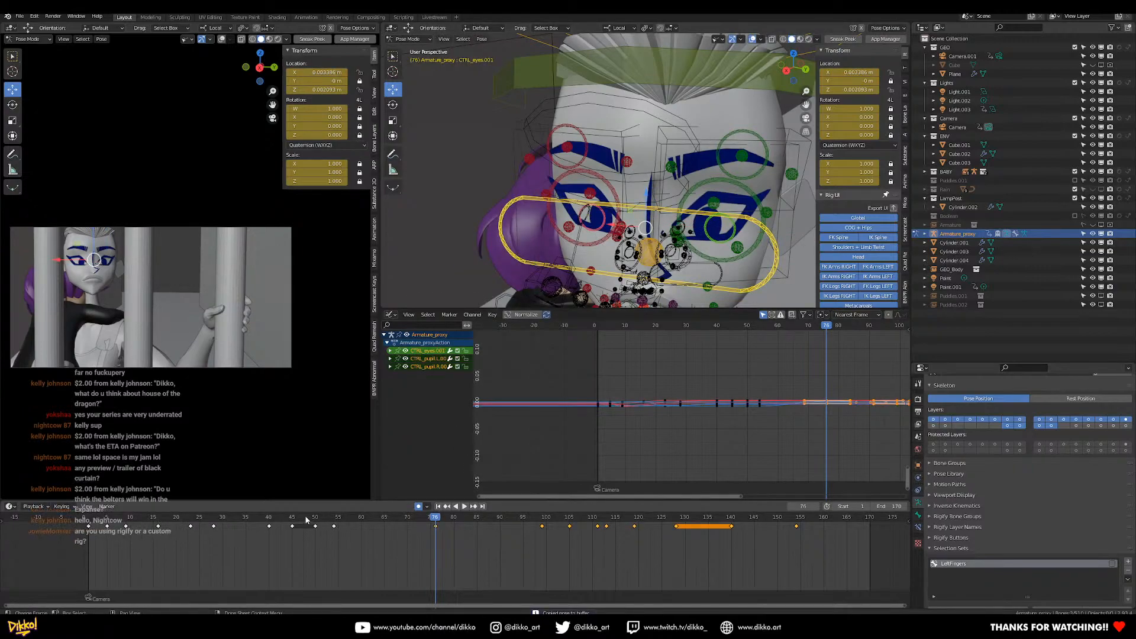
left_click(306, 519)
key("space")
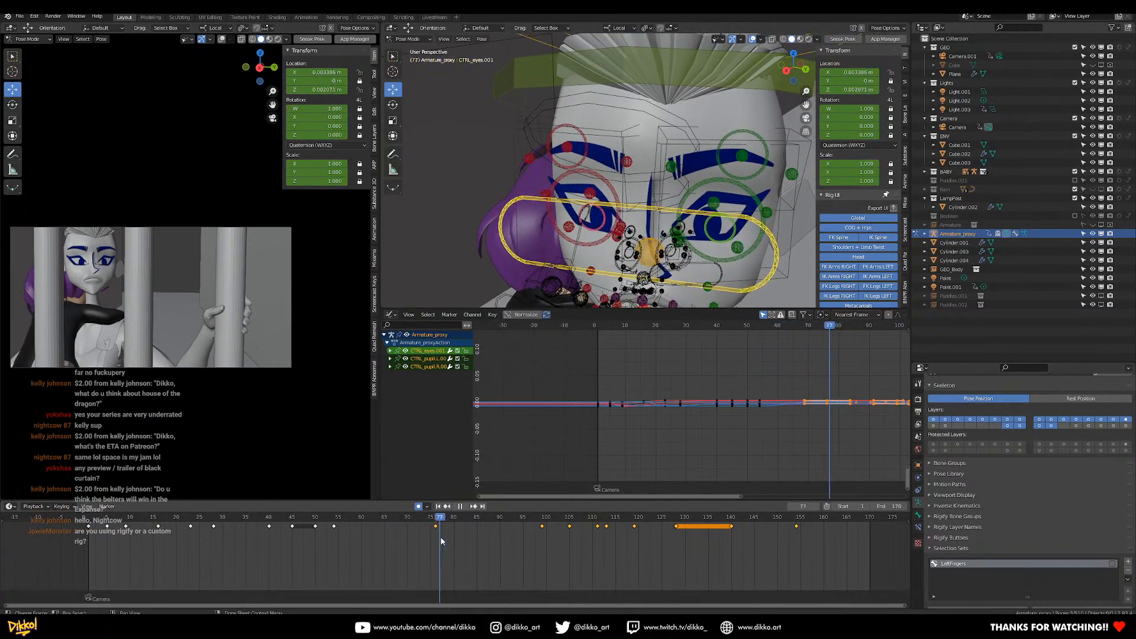
key("Escape")
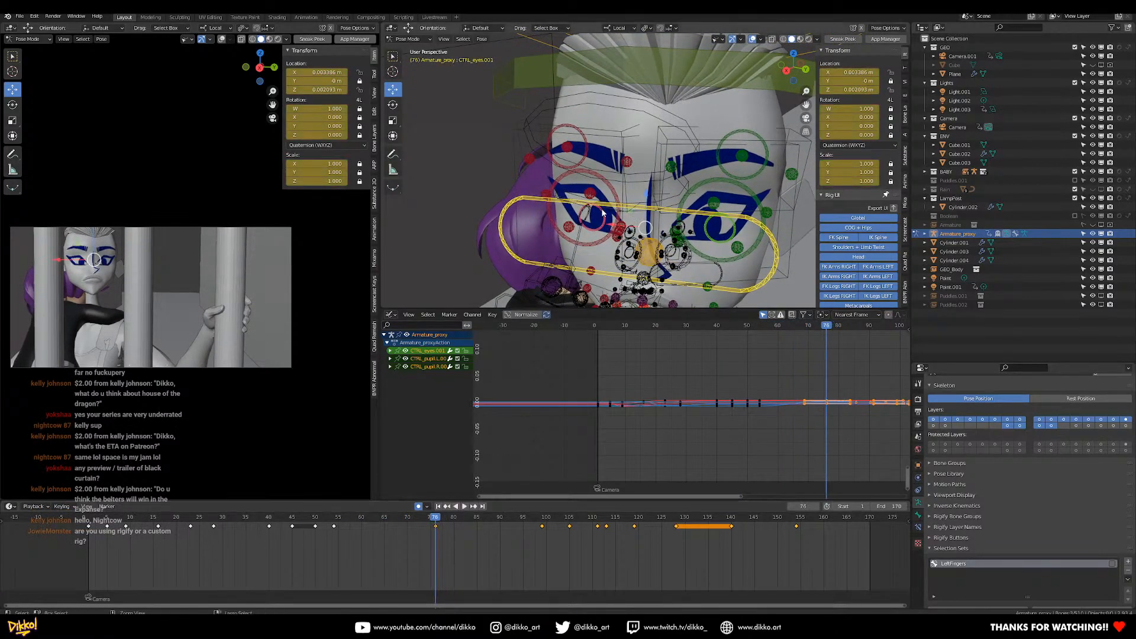
key("ctrl+c")
left_click(544, 520)
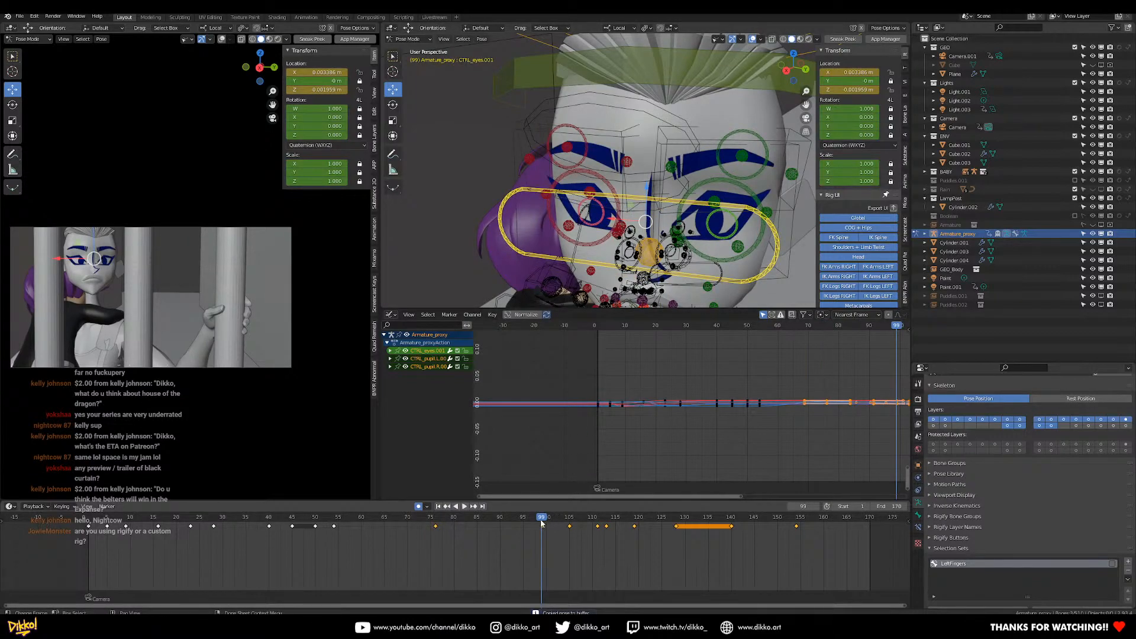
key("ctrl+v")
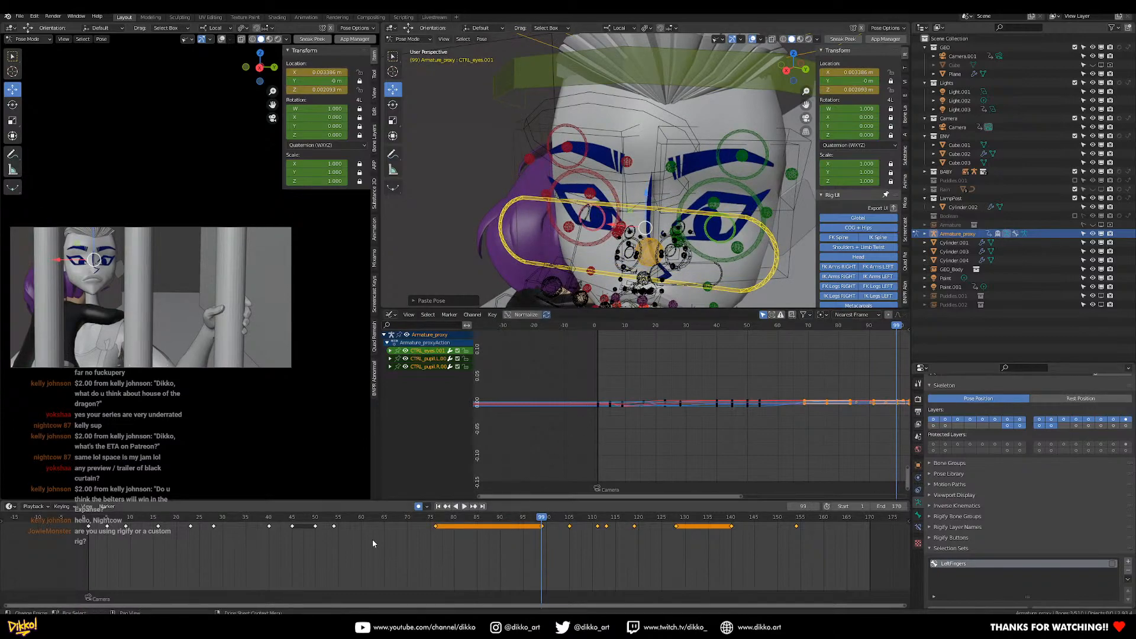
Replay and scrub from about frame 38 to frame 75 to examine the revised gaze.
key("space")
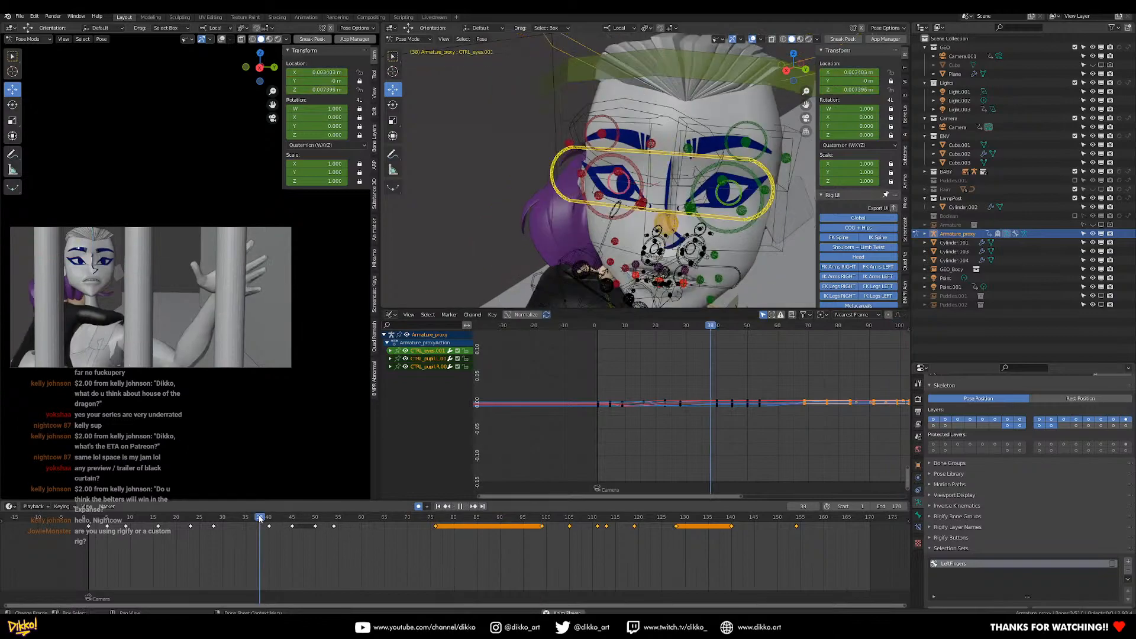
key("space")
left_click(269, 518)
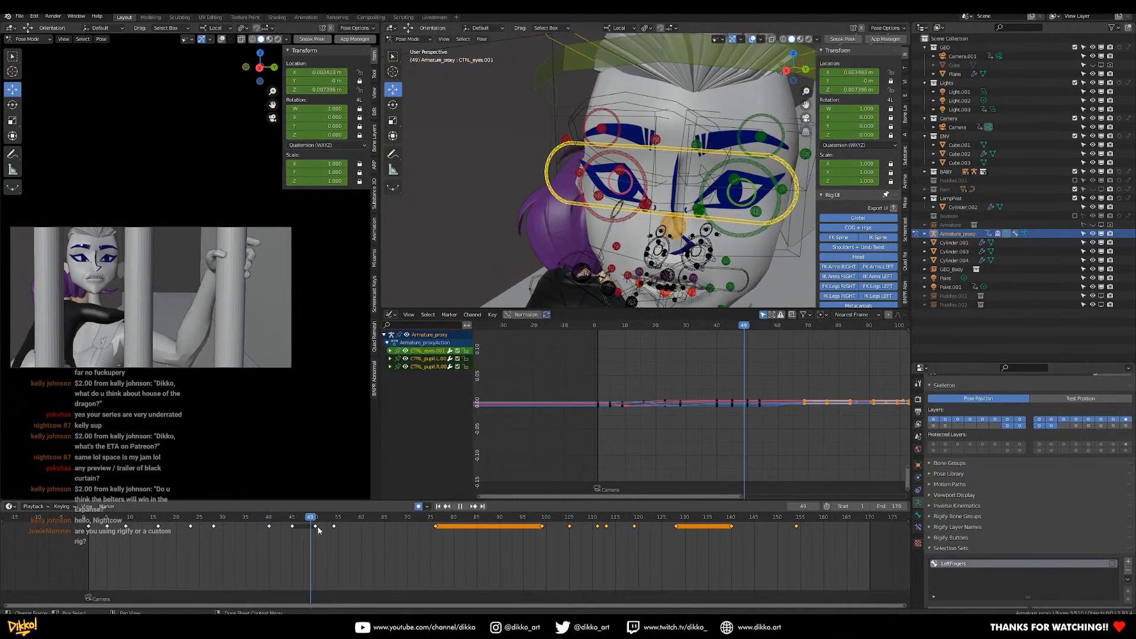
left_click_drag(420, 544, 431, 543)
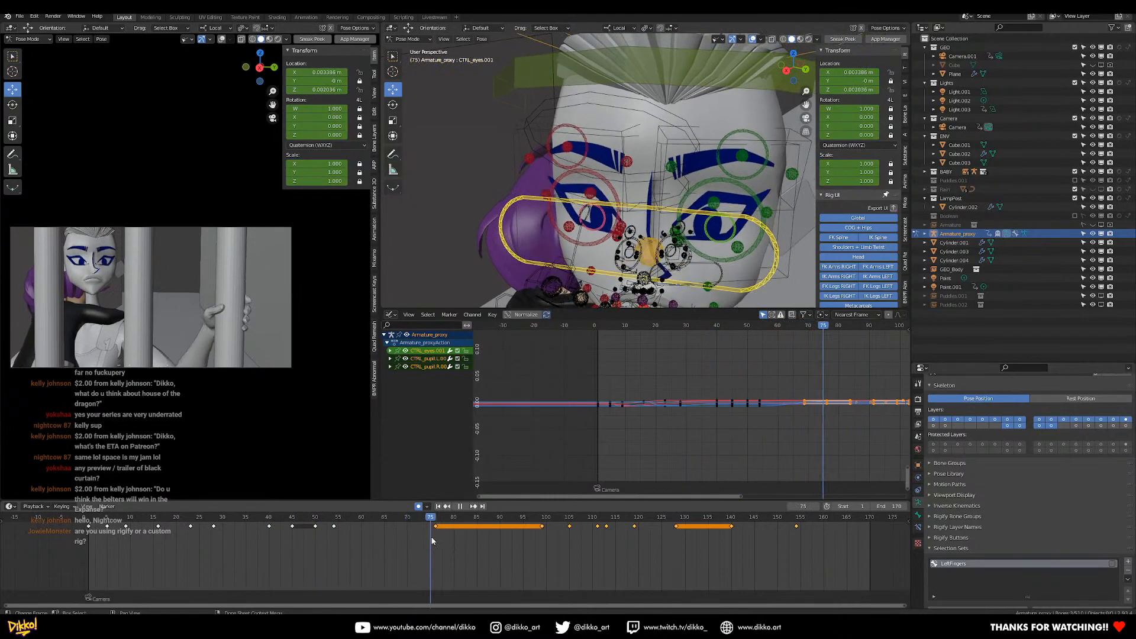
Examine the character's arms, hand hold and face from several angles at frame 75.
scroll(636, 237, "down", 5)
middle_click_drag(633, 236, 565, 240)
middle_click_drag(657, 267, 583, 191, "shift")
scroll(617, 180, "down", 3)
scroll(654, 183, "up", 1)
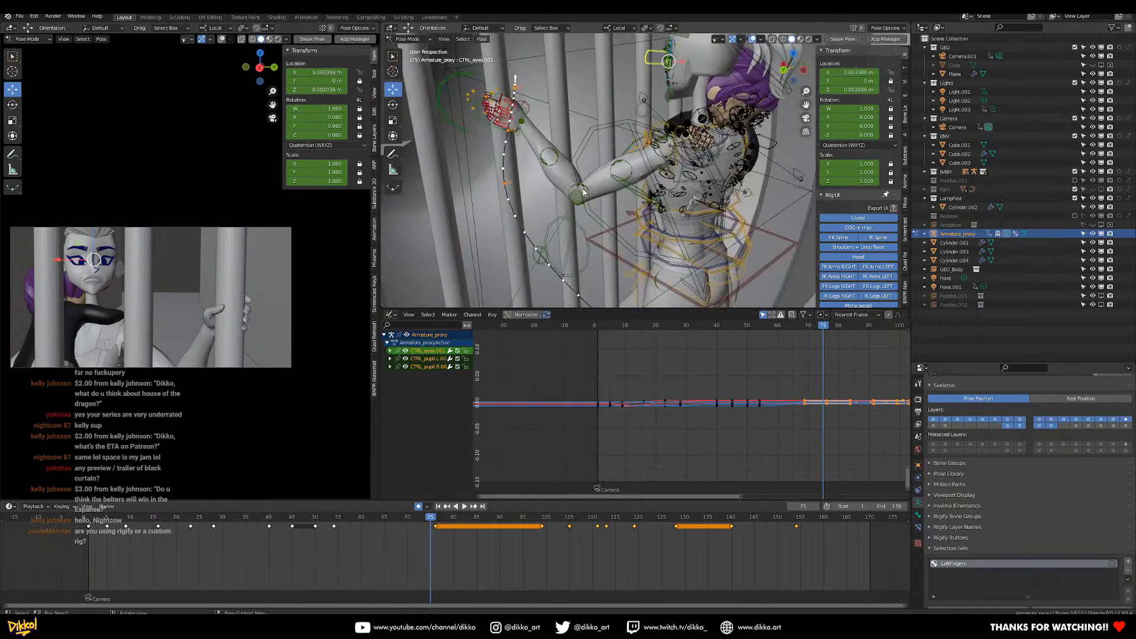
middle_click_drag(642, 229, 583, 232)
middle_click_drag(684, 284, 661, 193, "shift")
middle_click_drag(752, 281, 712, 179, "shift")
middle_click_drag(646, 112, 669, 331, "shift")
middle_click_drag(728, 259, 631, 201)
middle_click_drag(589, 164, 633, 210)
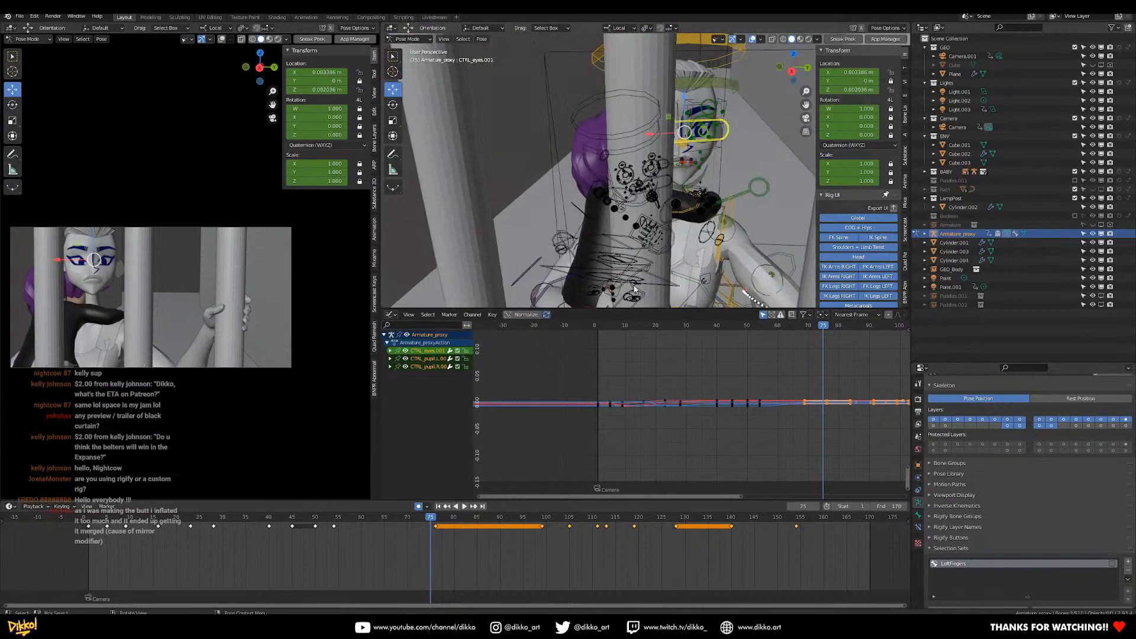
scroll(684, 239, "up", 4)
middle_click_drag(683, 239, 609, 290)
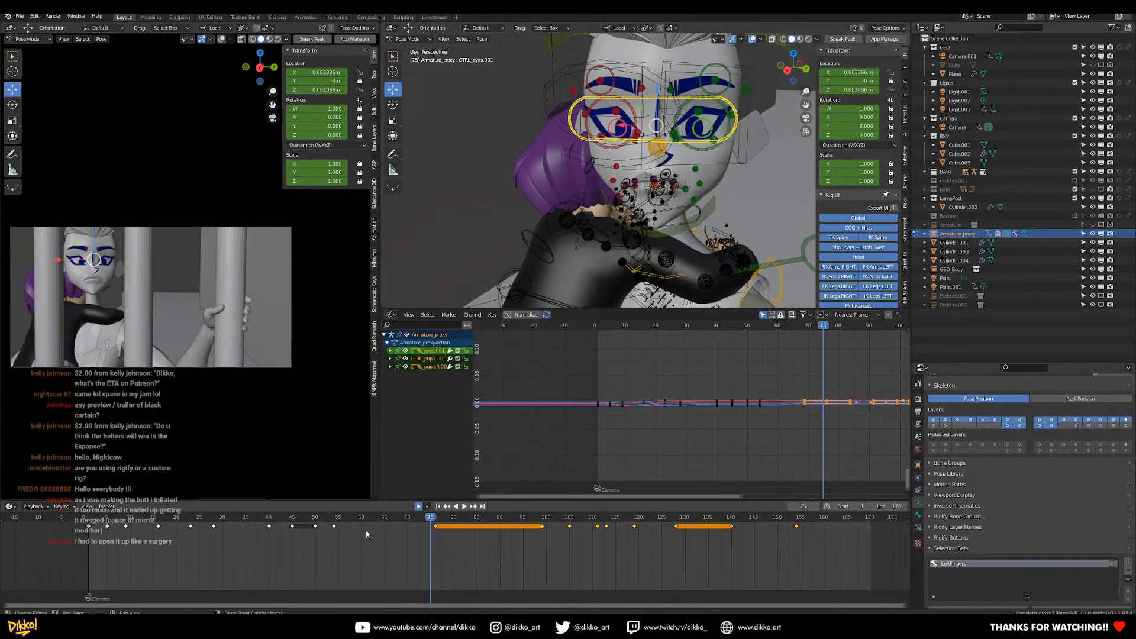
Replay the grab and slide repeatedly, starting from about frames 21 to 50, to examine how the eyes settle.
left_click_drag(265, 521, 182, 535)
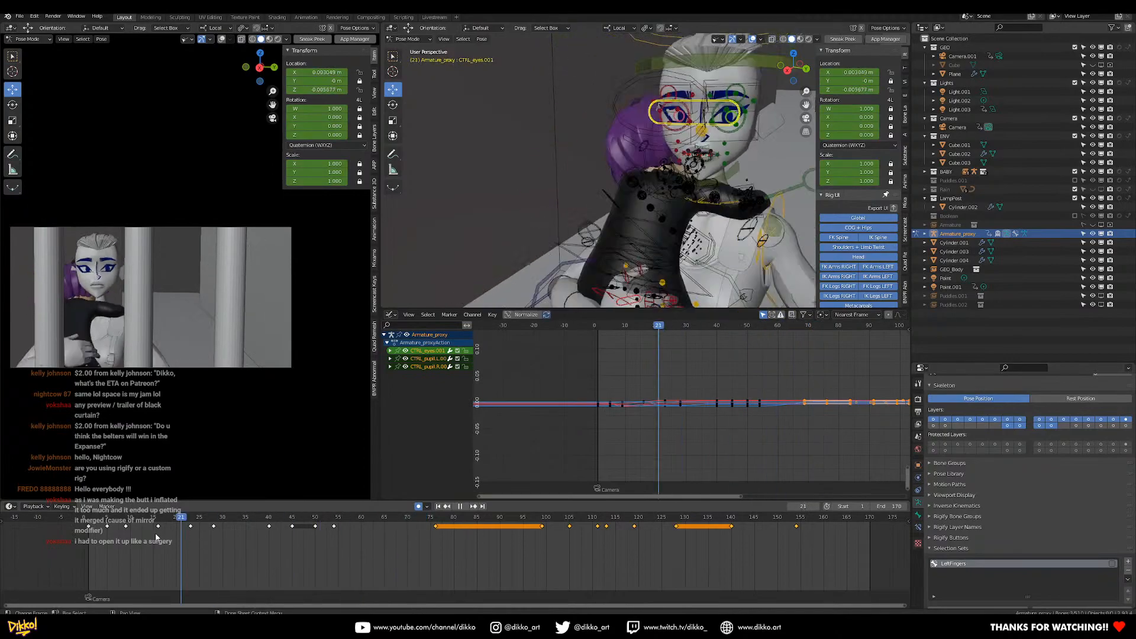
key("space")
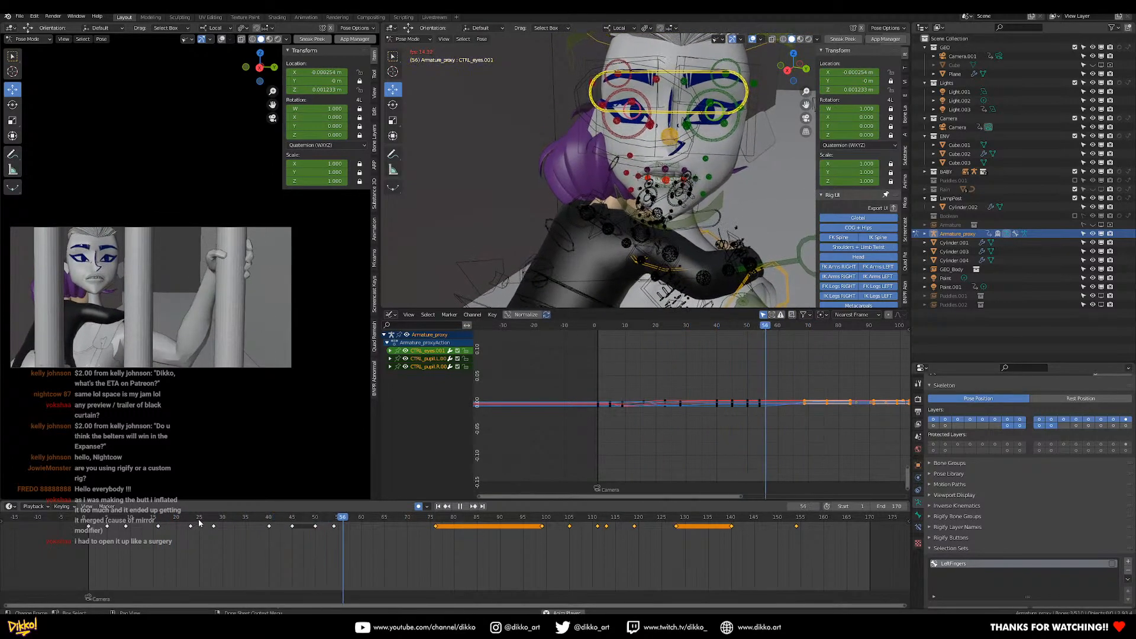
key("space")
left_click(211, 523)
key("space")
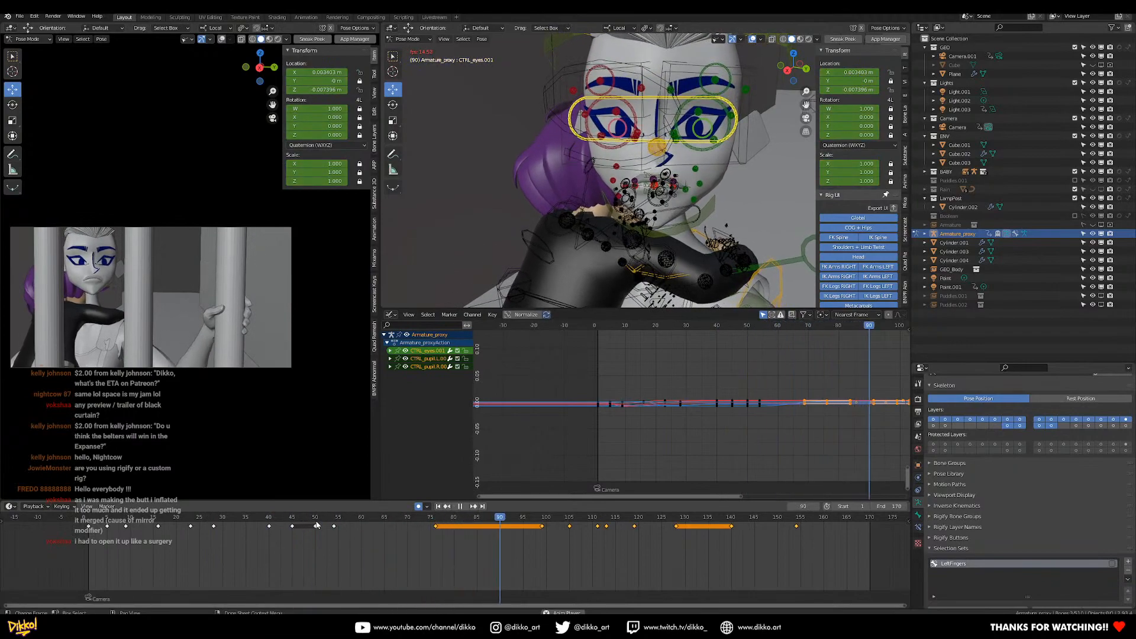
left_click(306, 524)
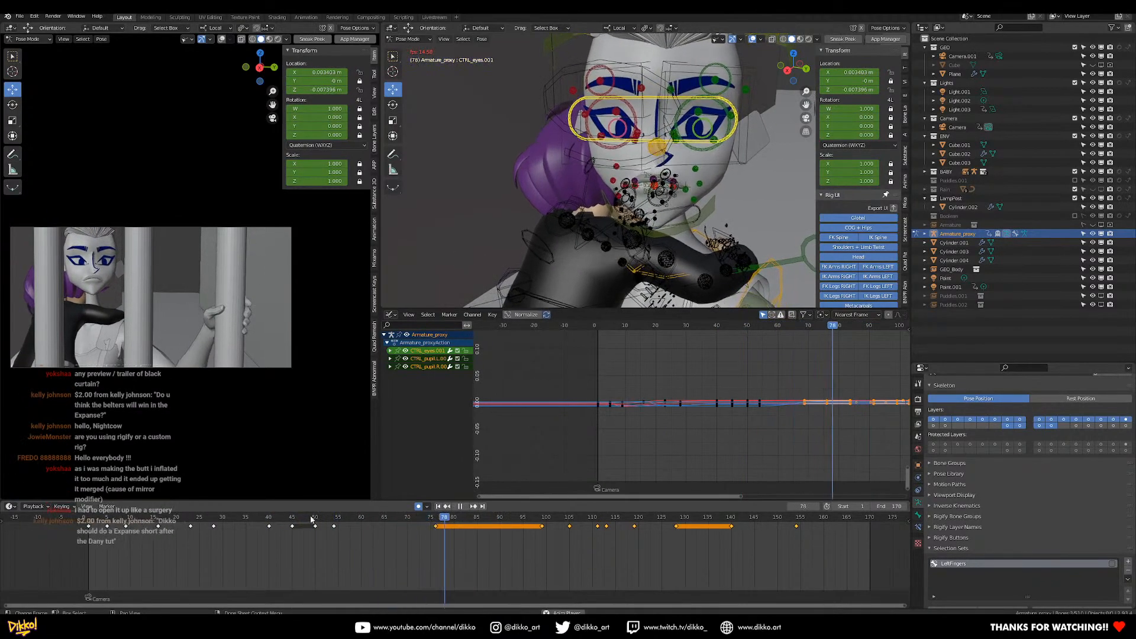
left_click(306, 522)
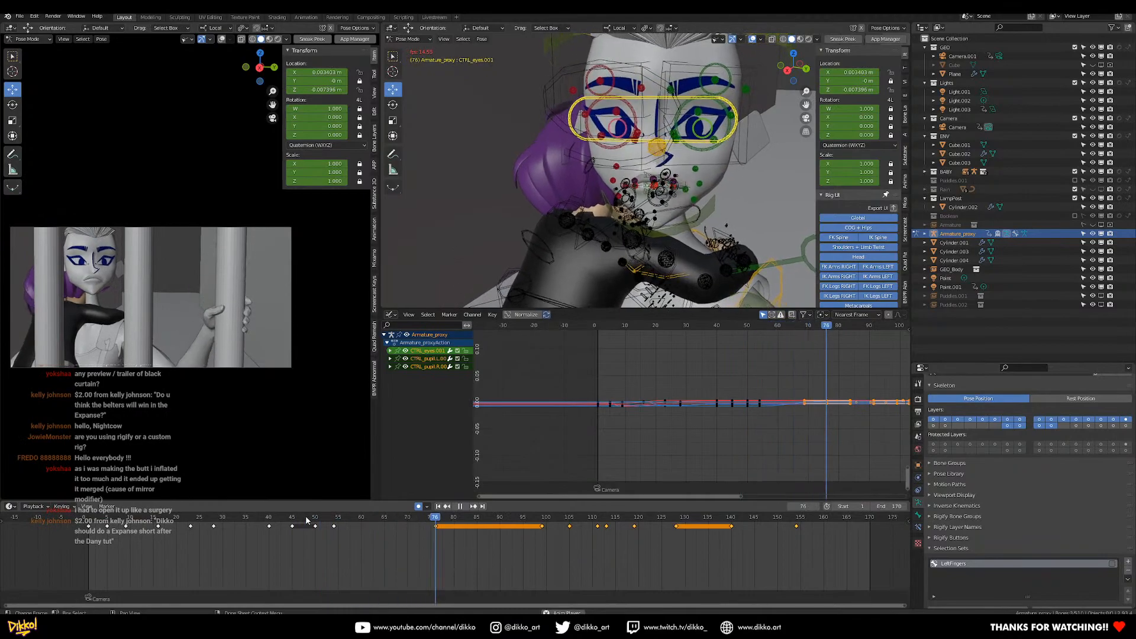
left_click(306, 522)
left_click(314, 520)
key("space")
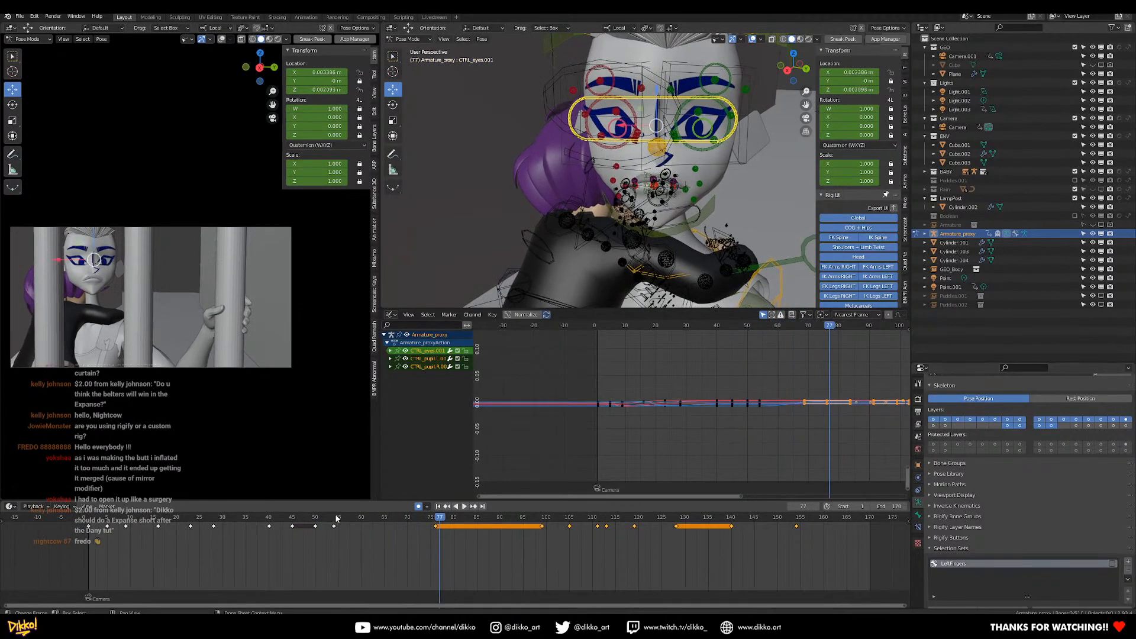
Select the upper, lower, outer-corner and inner-corner eyelid controls of both eyes at frame 77 and copy their pose.
scroll(611, 185, "up", 3)
middle_click_drag(622, 113, 609, 133, "shift")
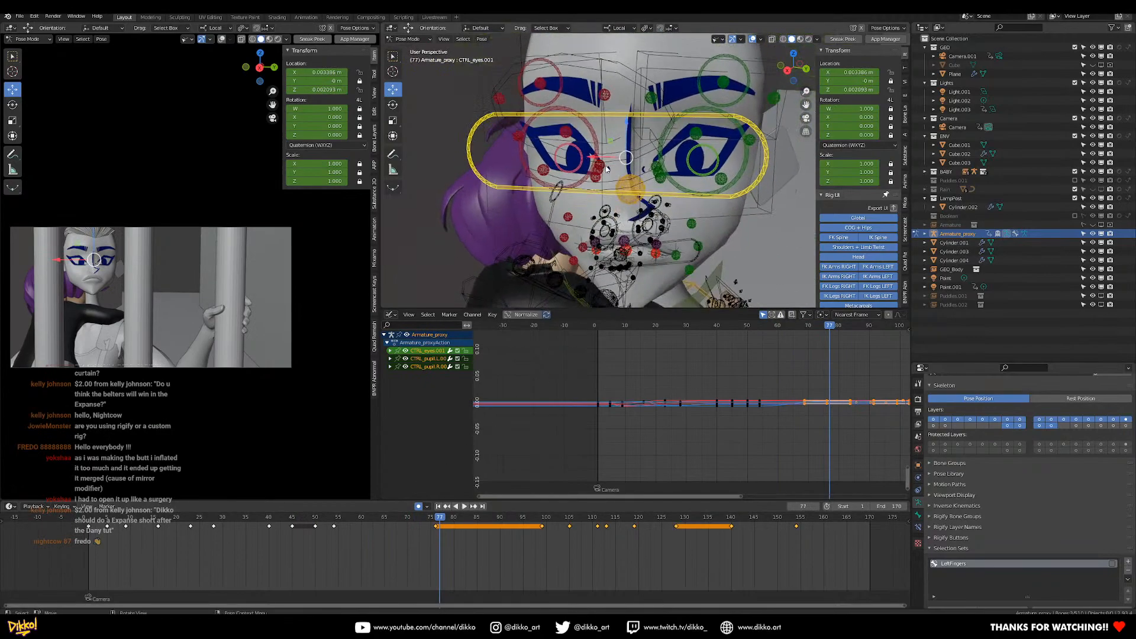
scroll(610, 133, "up", 2)
left_click(543, 121)
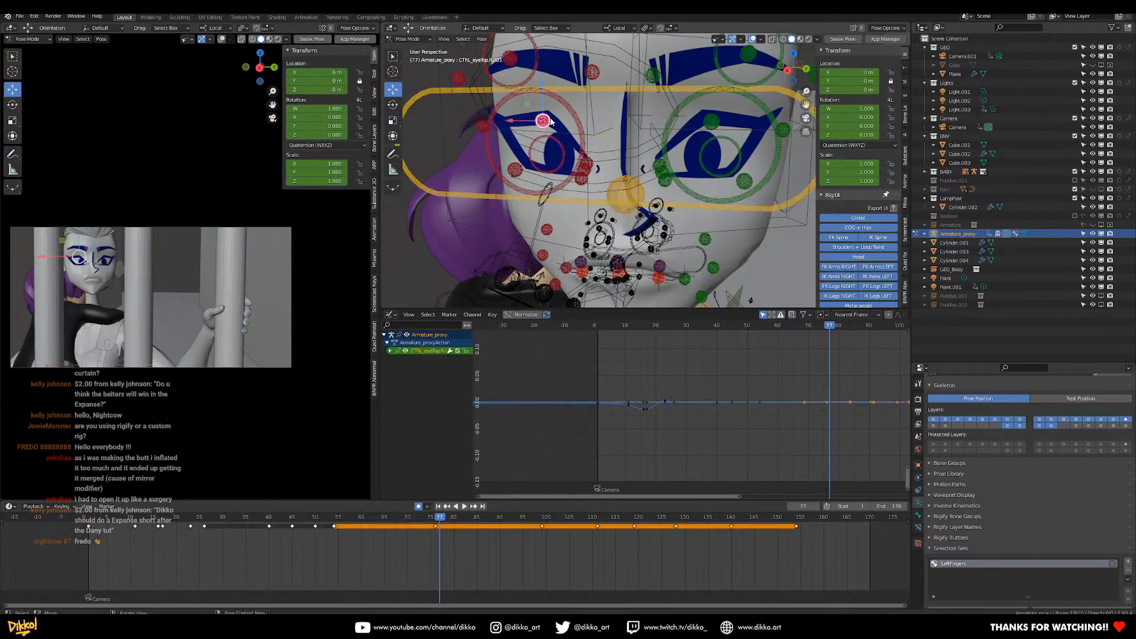
left_click(515, 172, "shift")
left_click(483, 126, "shift")
left_click(587, 162, "shift")
left_click(585, 169, "shift")
left_click(581, 178, "shift")
left_click(660, 165, "shift")
left_click(662, 173, "shift")
left_click(666, 181, "shift")
left_click(713, 125, "shift")
left_click(745, 181, "shift")
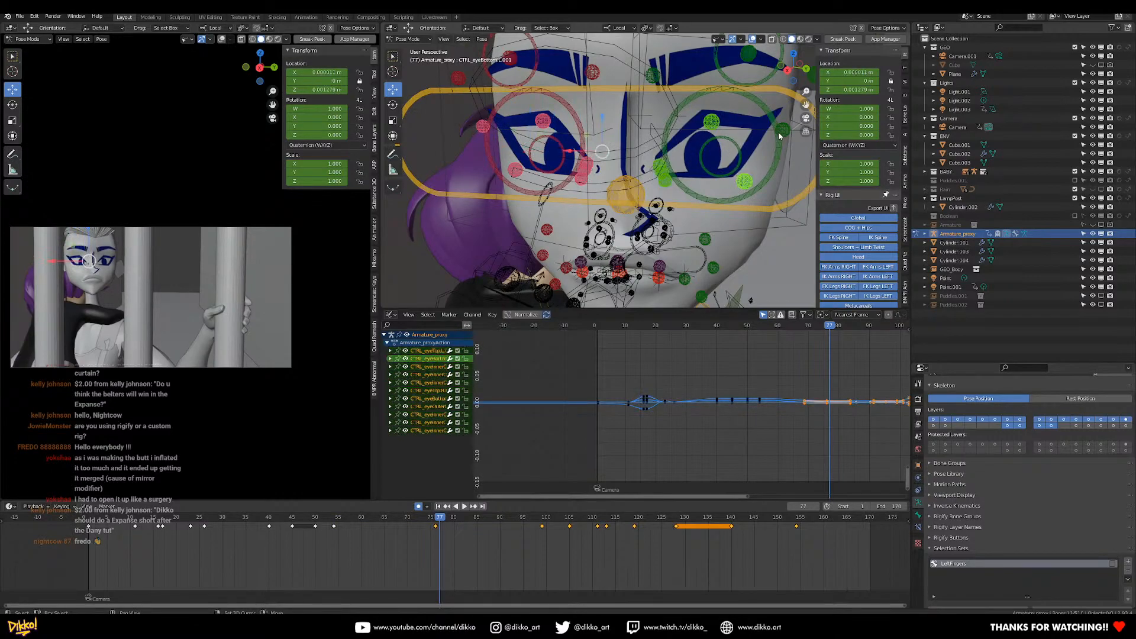
left_click(782, 129, "shift")
key("ctrl+c")
left_click(768, 144)
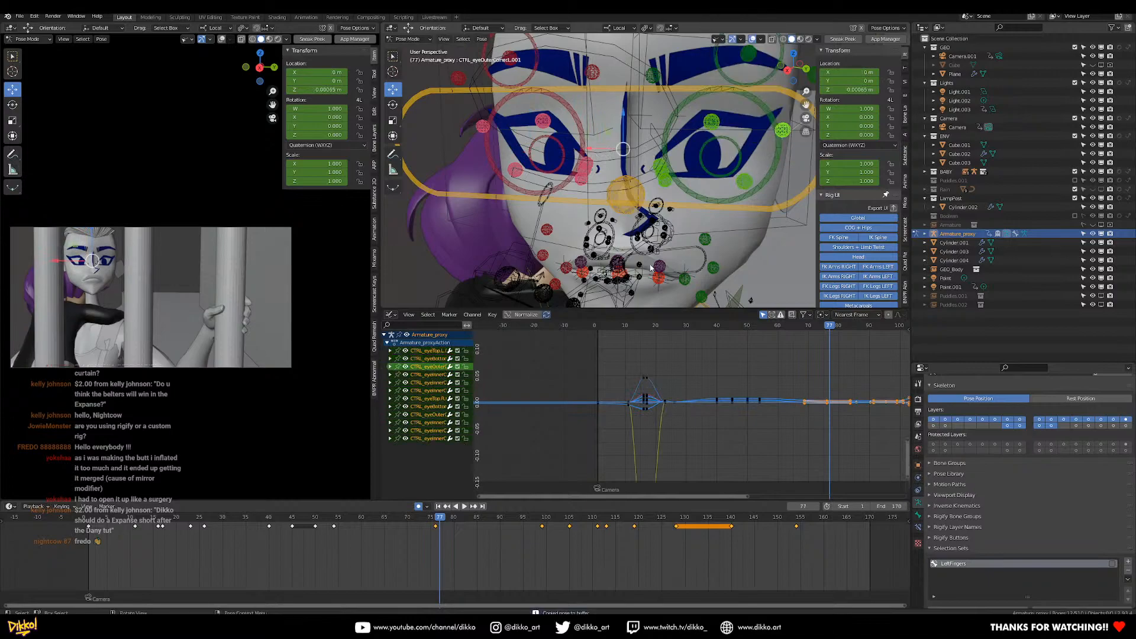
Key the current pose of the selected eyelid controls at frame 60.
left_click(131, 521)
key("space")
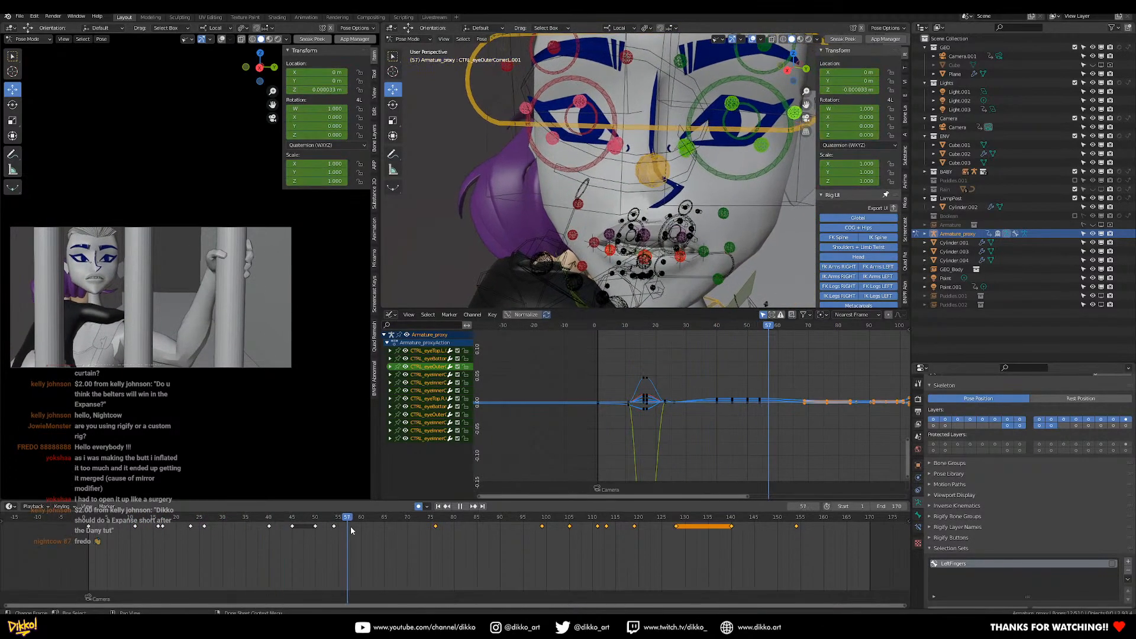
left_click_drag(428, 529, 363, 535)
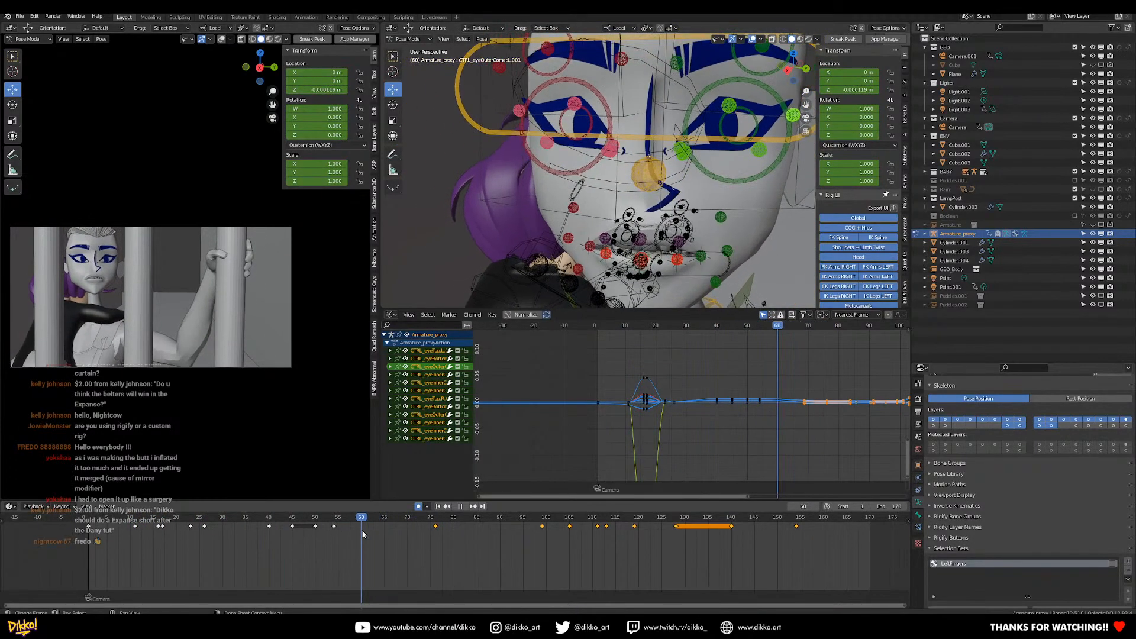
key("space")
key("i")
left_click(666, 218)
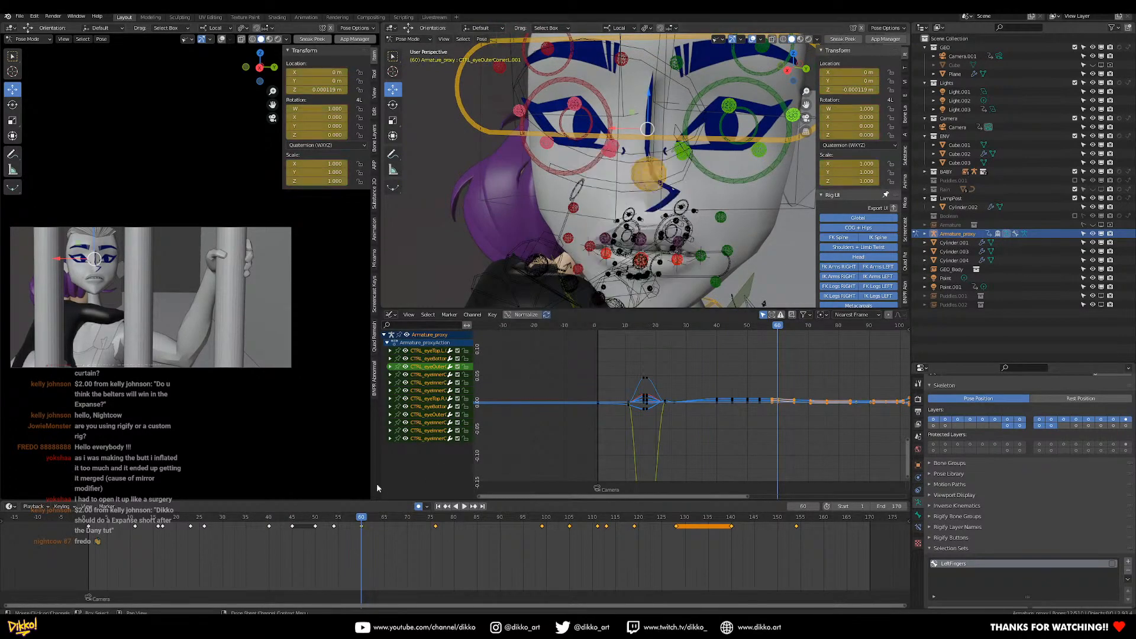
Copy the closed-eye pose of the eyelid controls from frame 16 and paste it at frame 64.
left_click(158, 522)
key("ctrl+c")
left_click(599, 209)
left_click(366, 520)
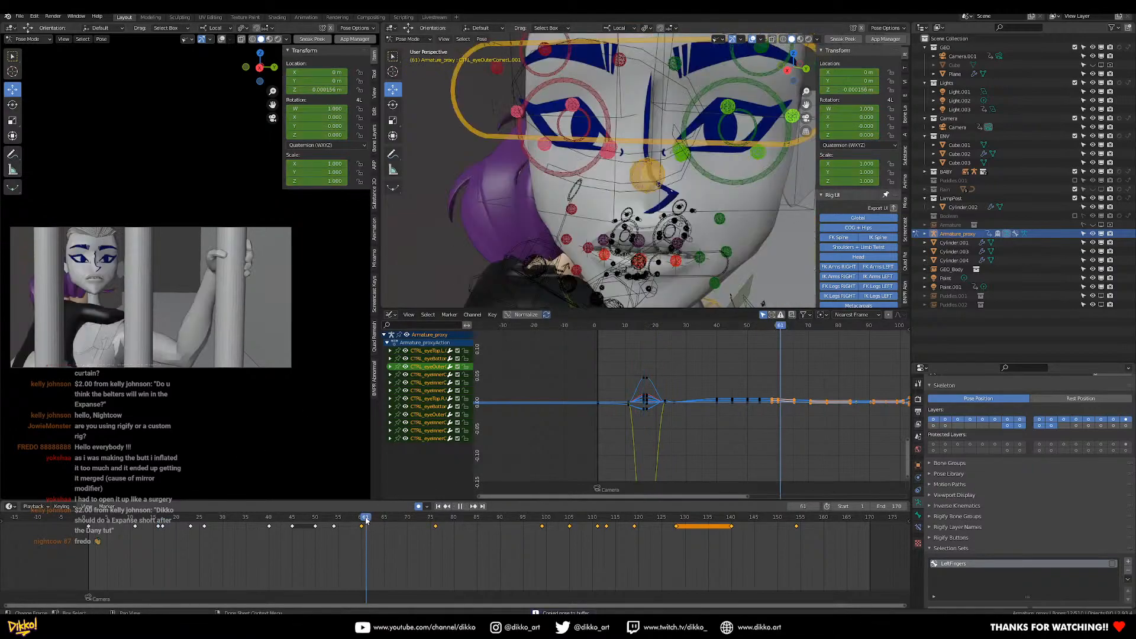
key("space")
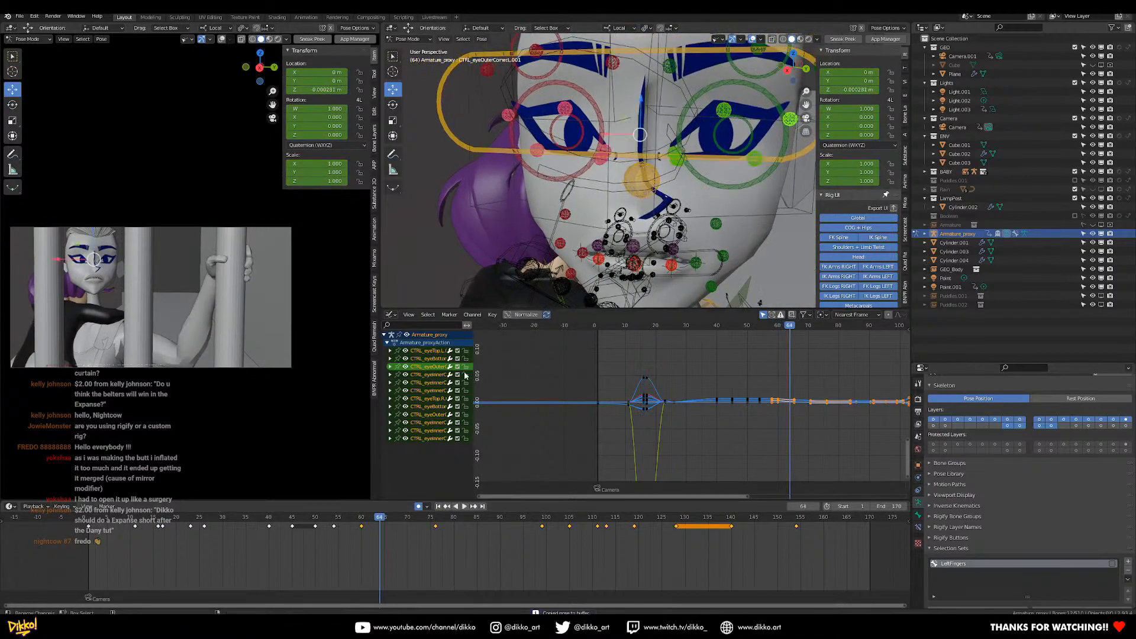
key("ctrl+v")
Extend the blink to frame 65 by pasting the eyelid pose copied from frame 17 there.
left_click(386, 521)
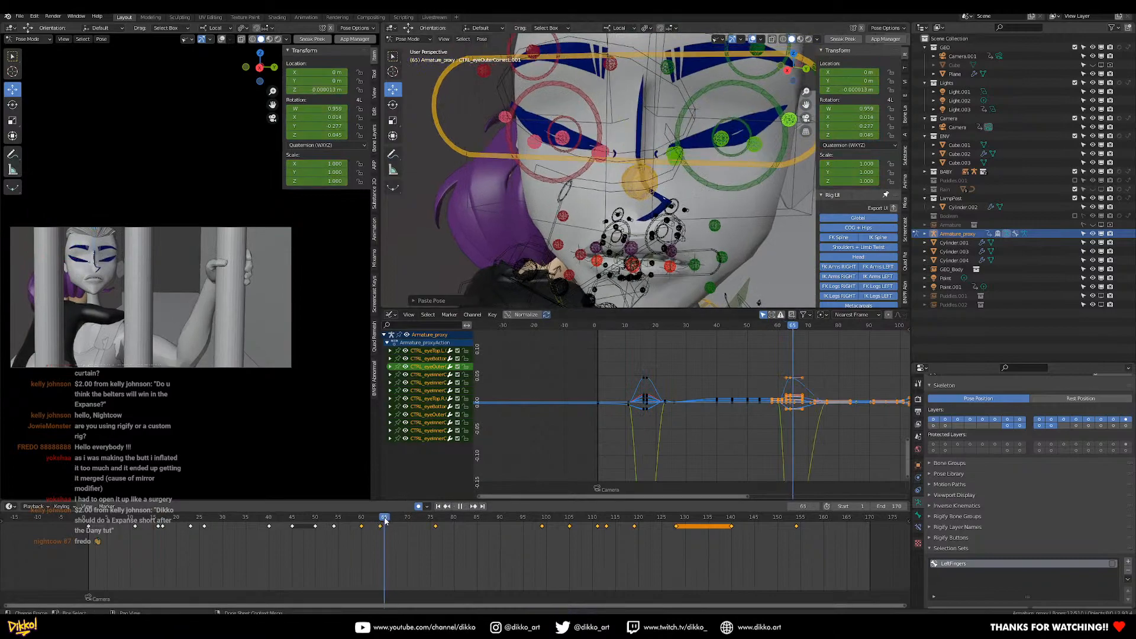
key("ctrl+v")
left_click(162, 524)
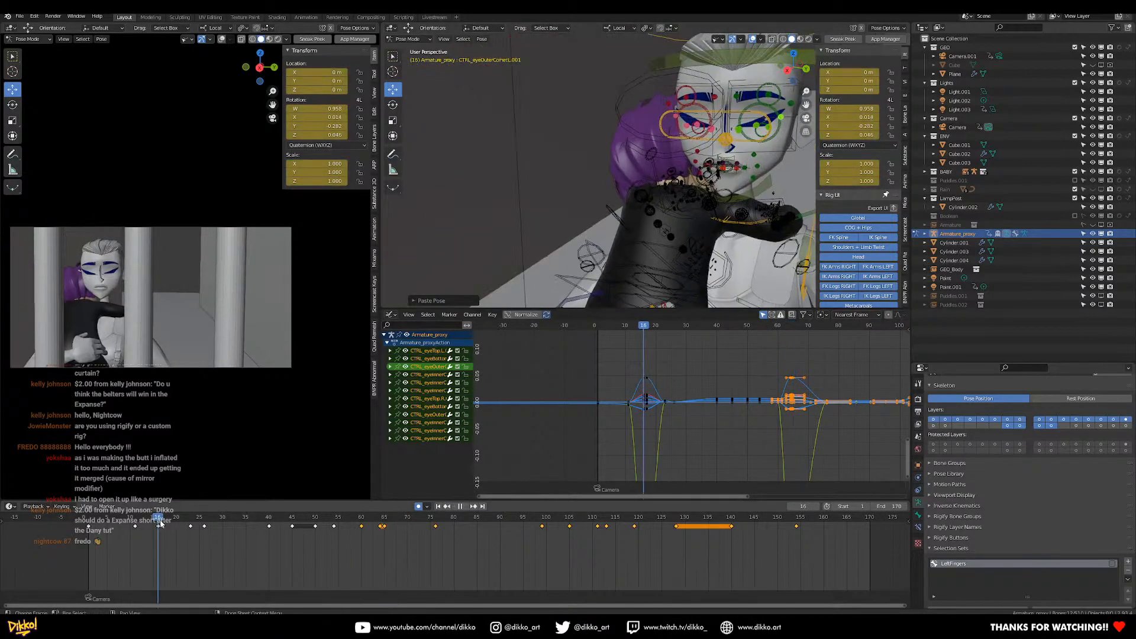
key("Escape")
right_click(671, 211)
left_click(672, 212)
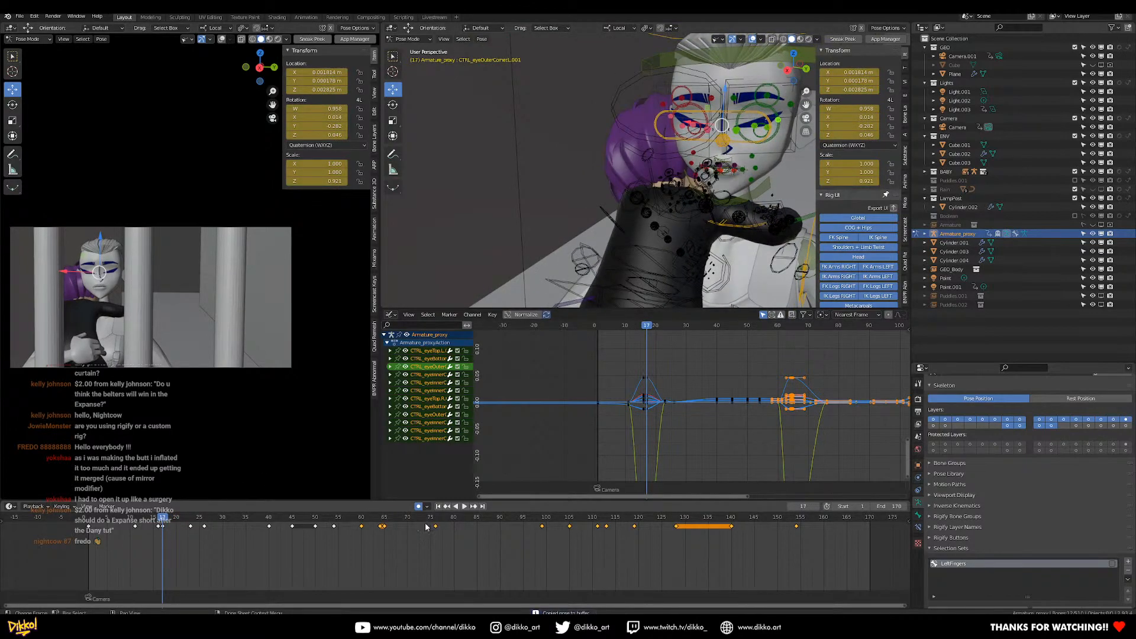
left_click(383, 520)
key("ctrl+v")
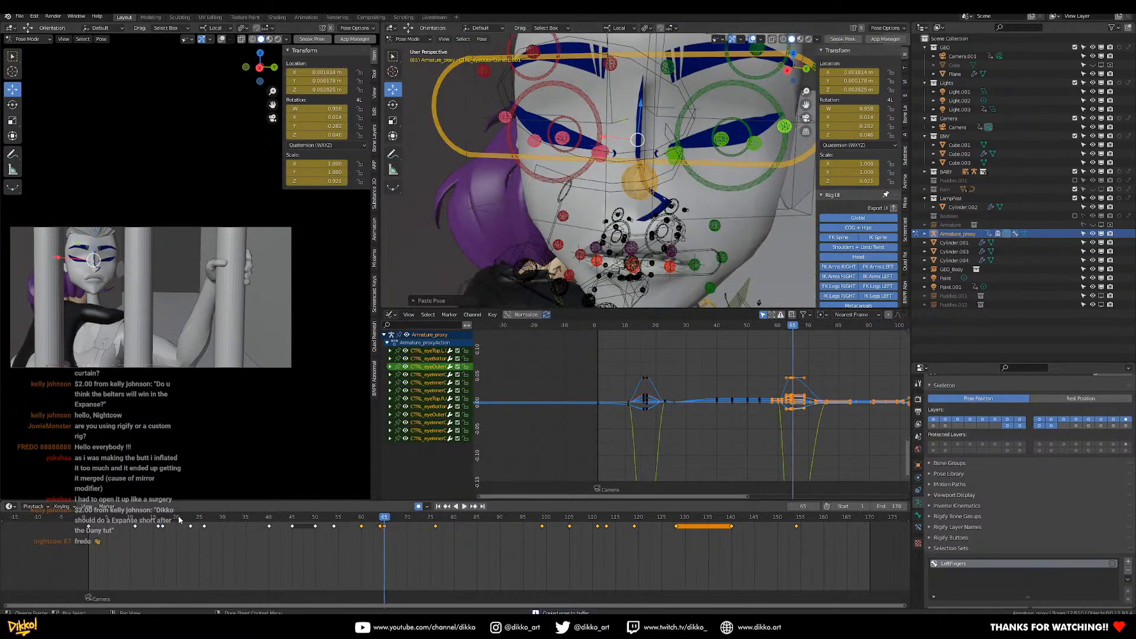
Copy the open eyelid pose from frame 76 and paste it at frame 69 to finish the blink.
key("space")
left_click_drag(439, 528, 438, 520)
key("alt+a")
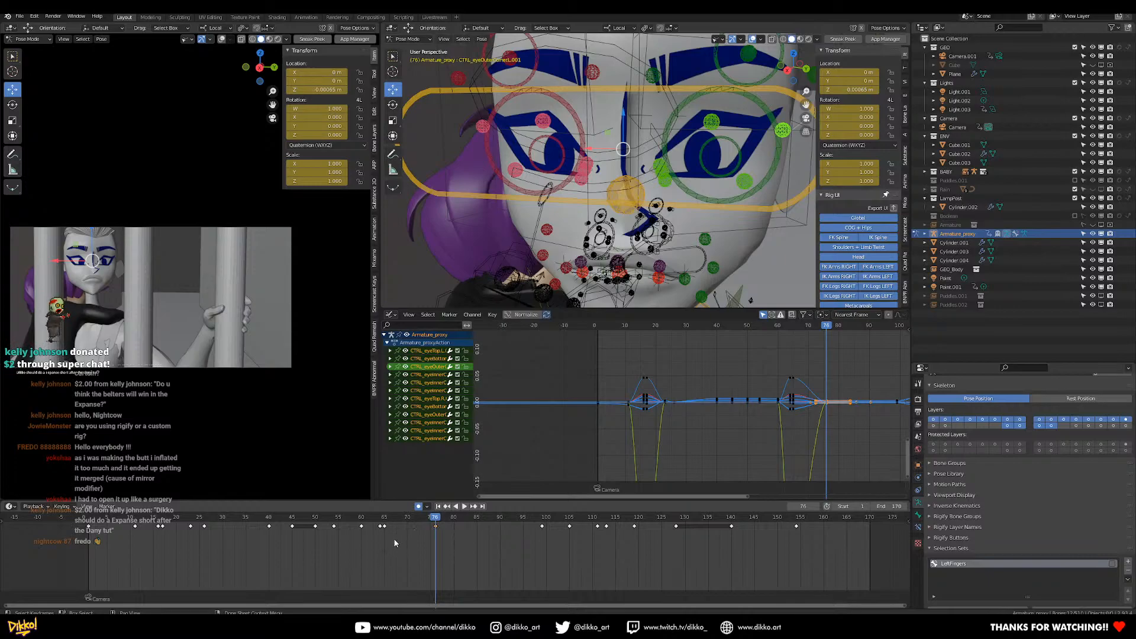
left_click(300, 518)
key("space")
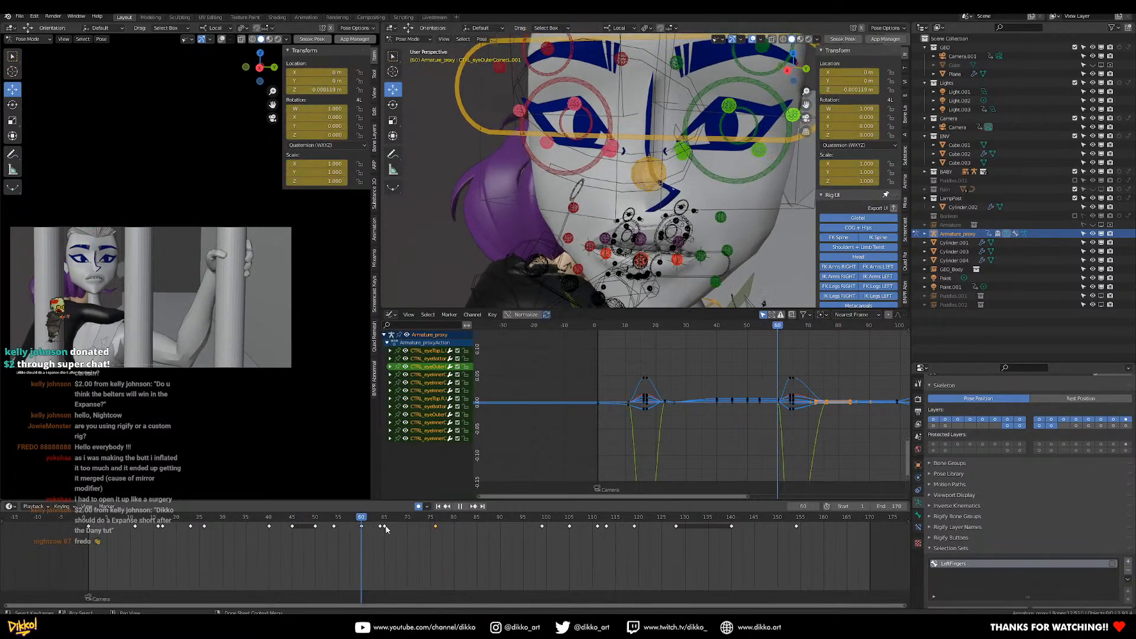
left_click(403, 523)
key("space")
key("ctrl+v")
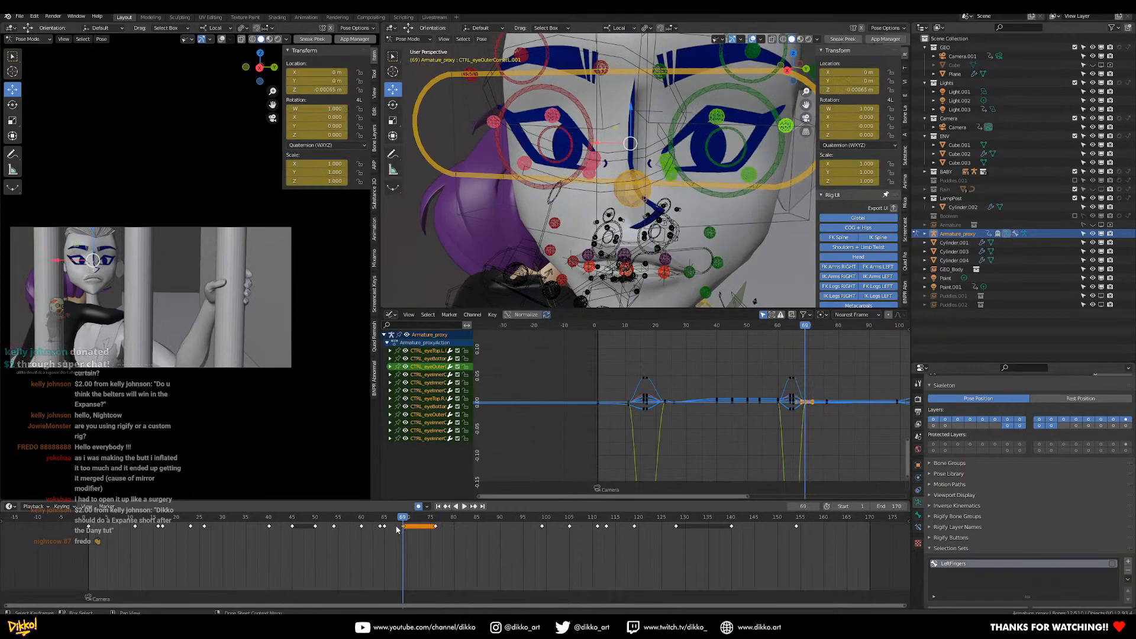
Replay the grab and slide from about frame 29 and from the first frame to examine the added blink.
left_click_drag(406, 520, 234, 536)
key("space")
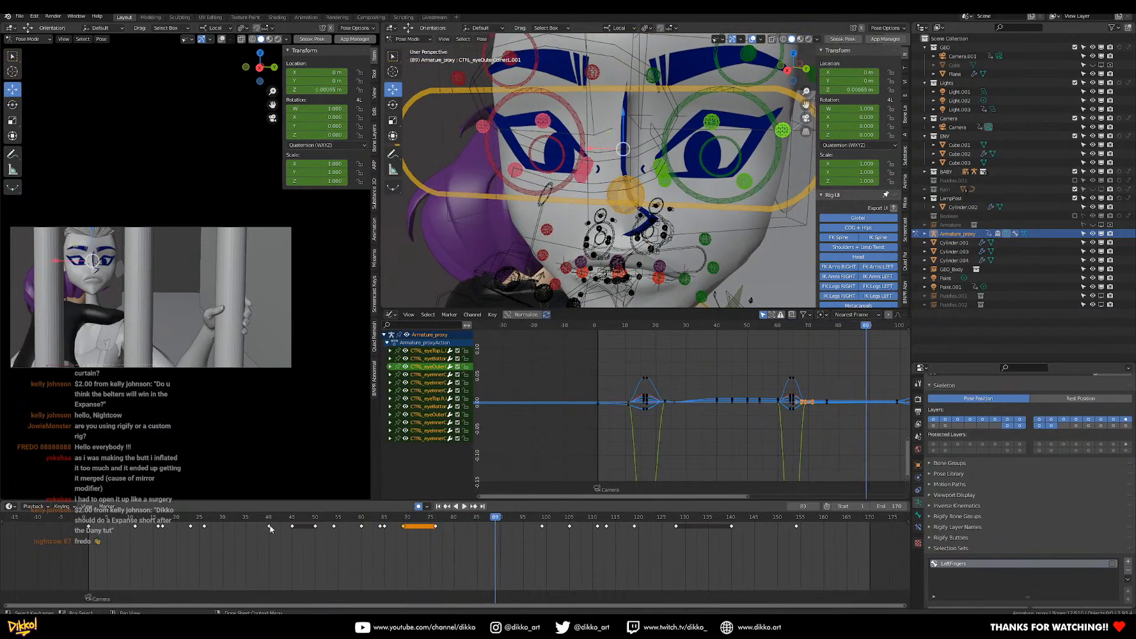
left_click(218, 522)
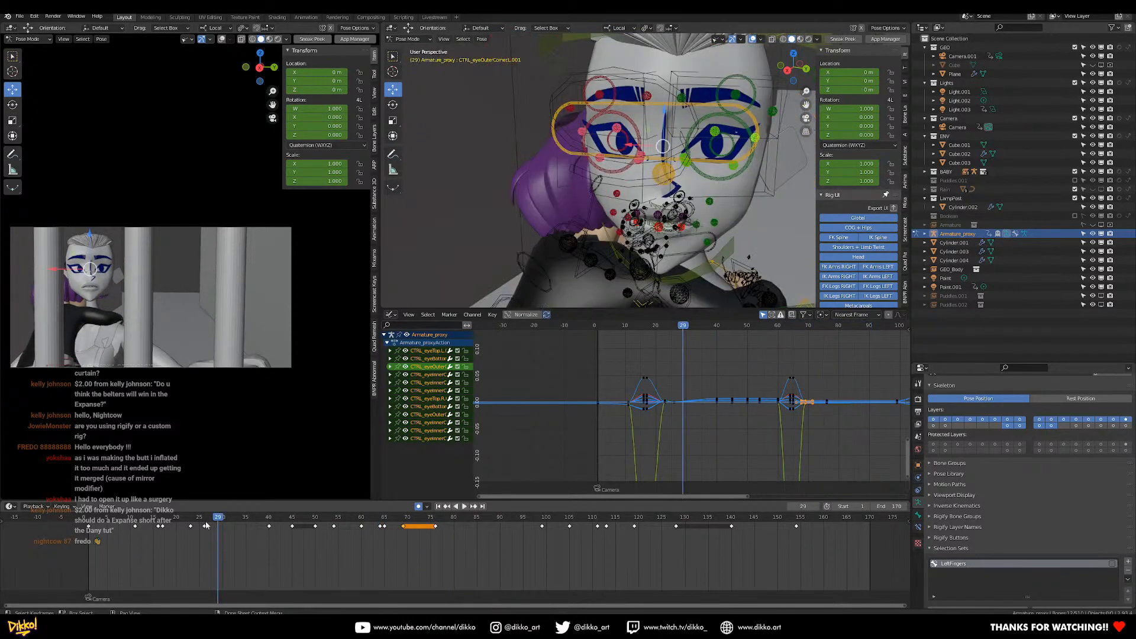
key("space")
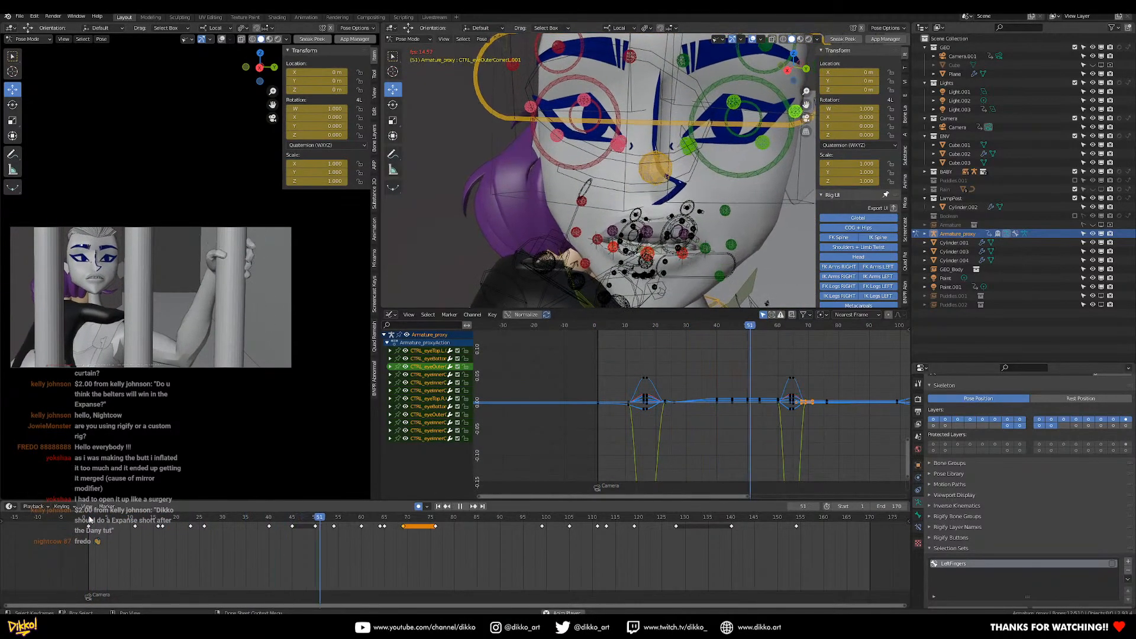
key("space")
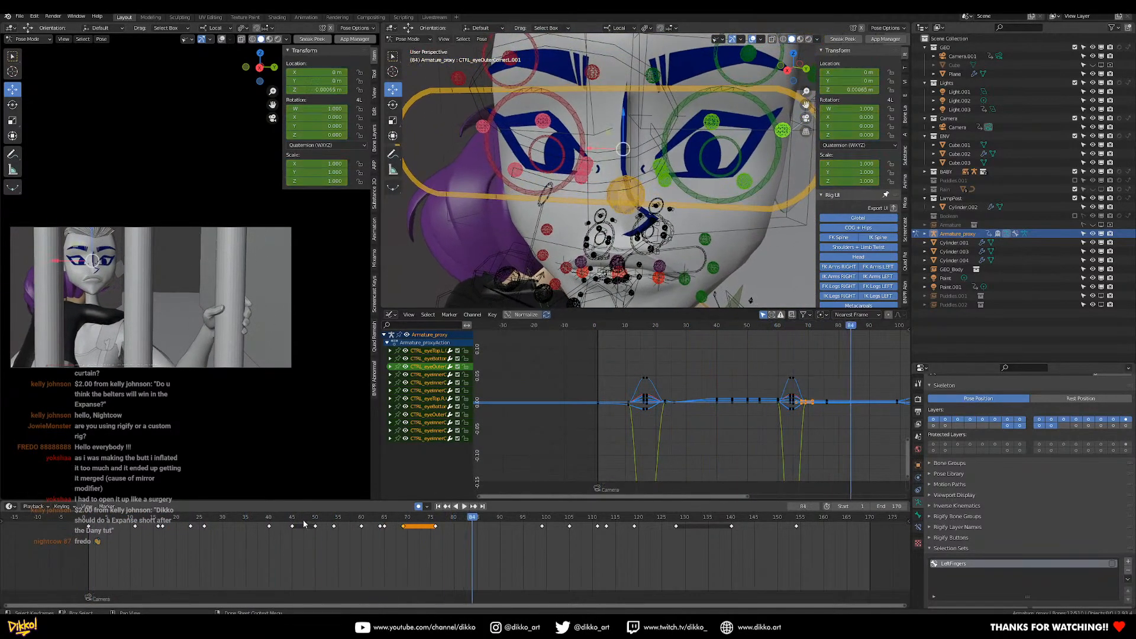
left_click(90, 523)
key("space")
key("space")
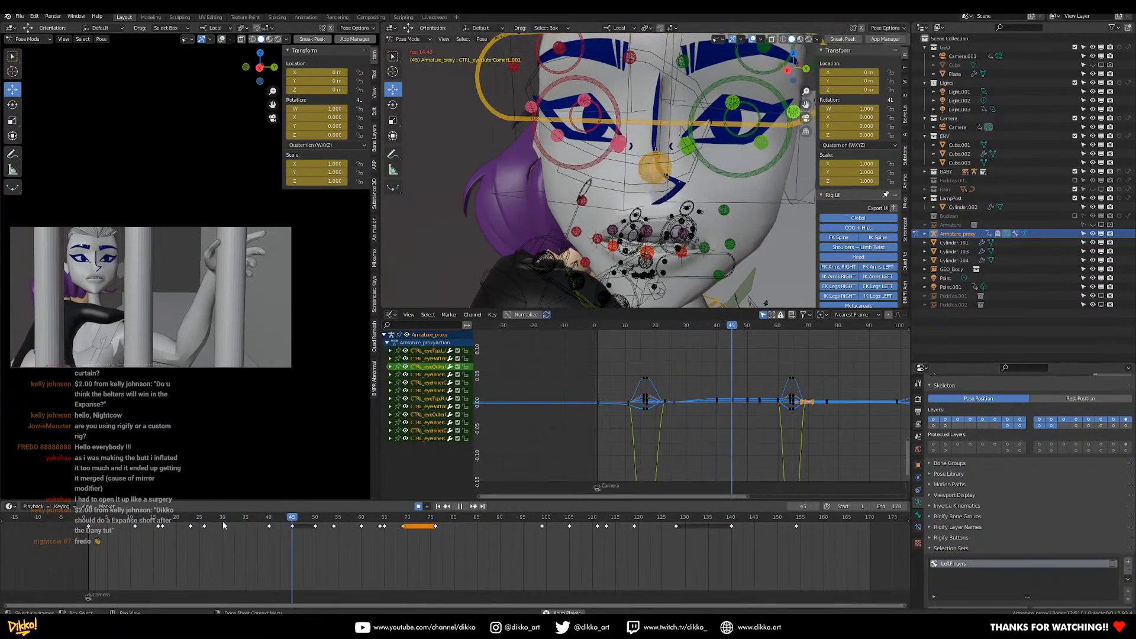
key("space")
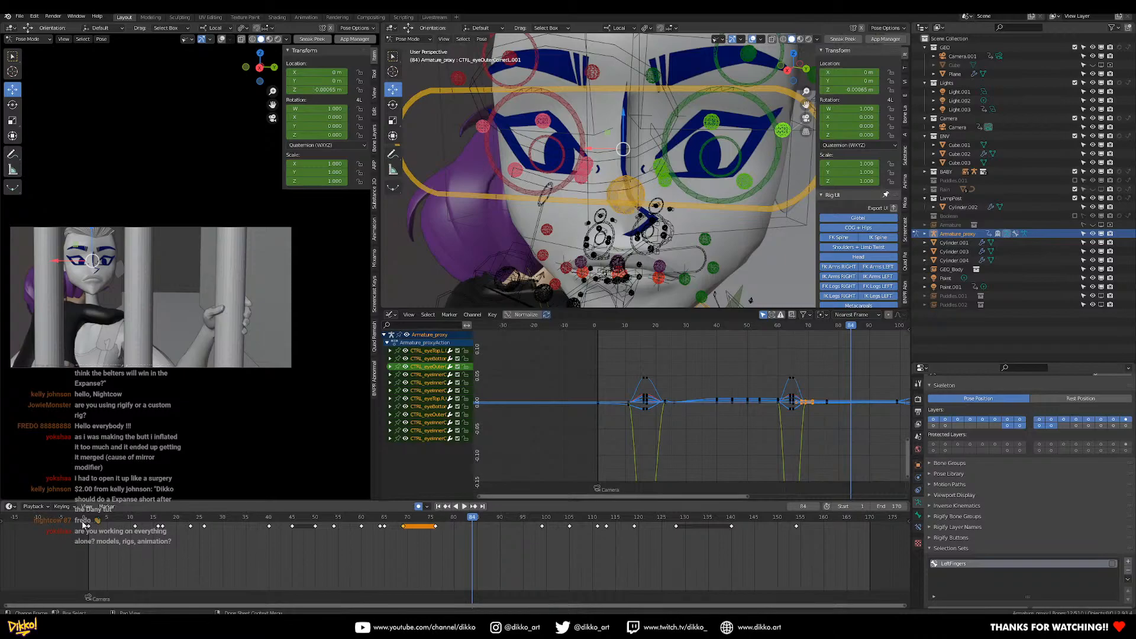
left_click(87, 520)
key("space")
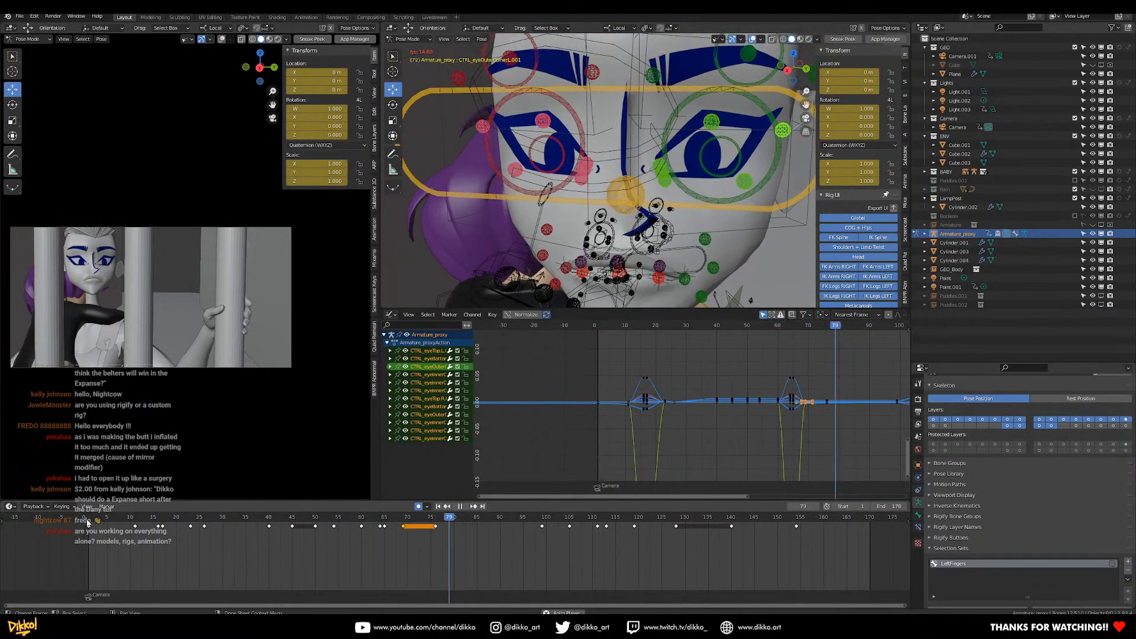
Save the scene file, shift the camera view slightly and deselect all rig controls.
key("space")
key("ctrl+s")
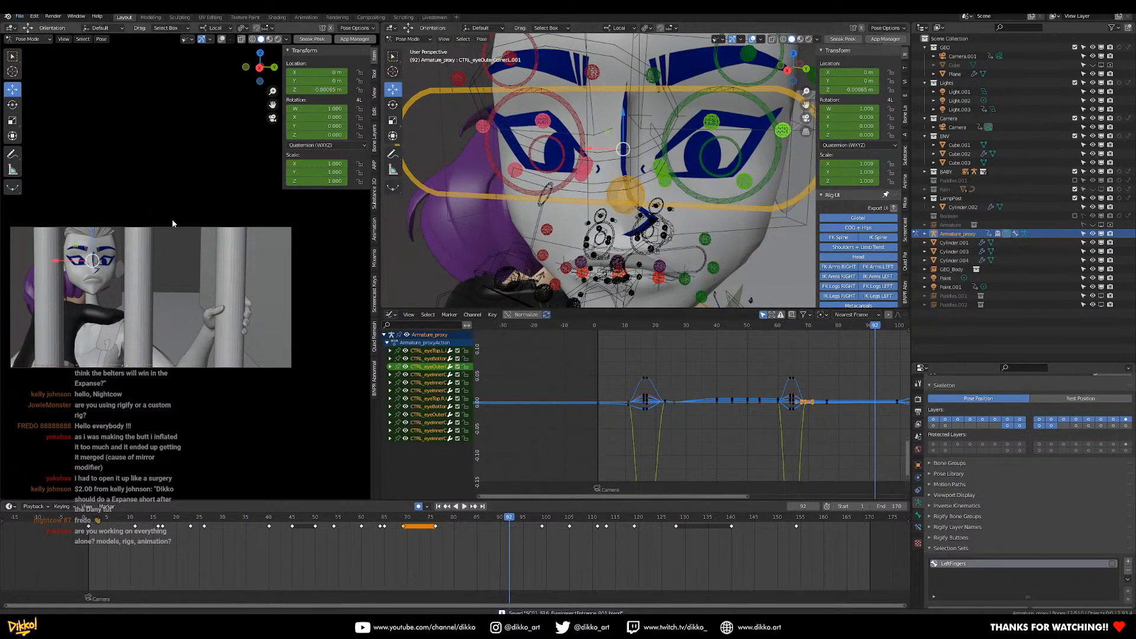
left_click_drag(172, 224, 200, 223)
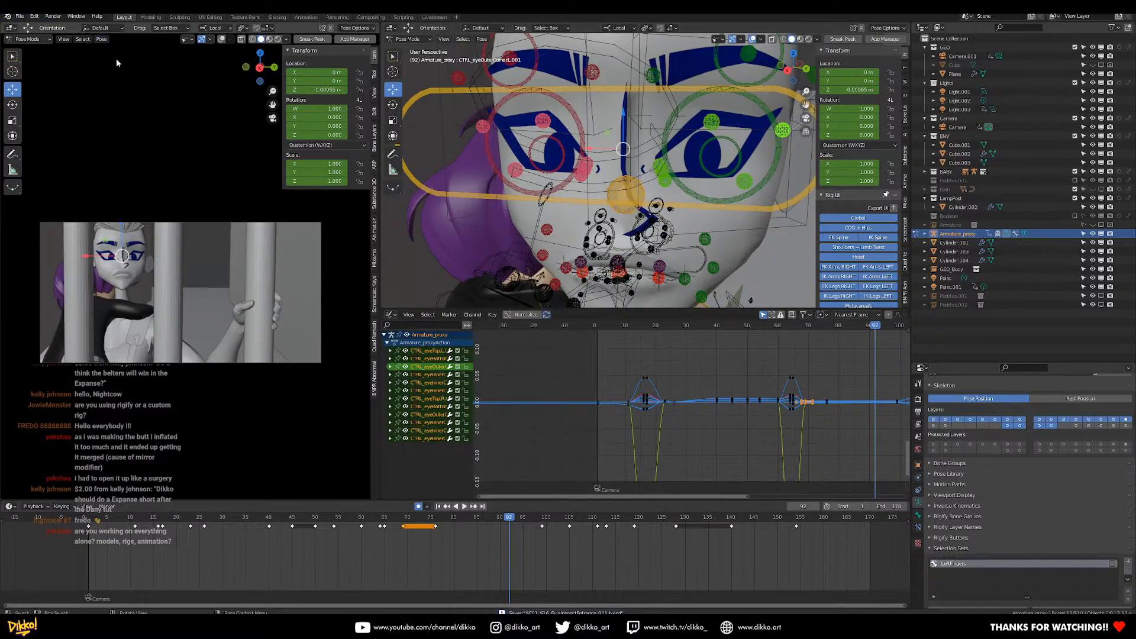
left_click(416, 266)
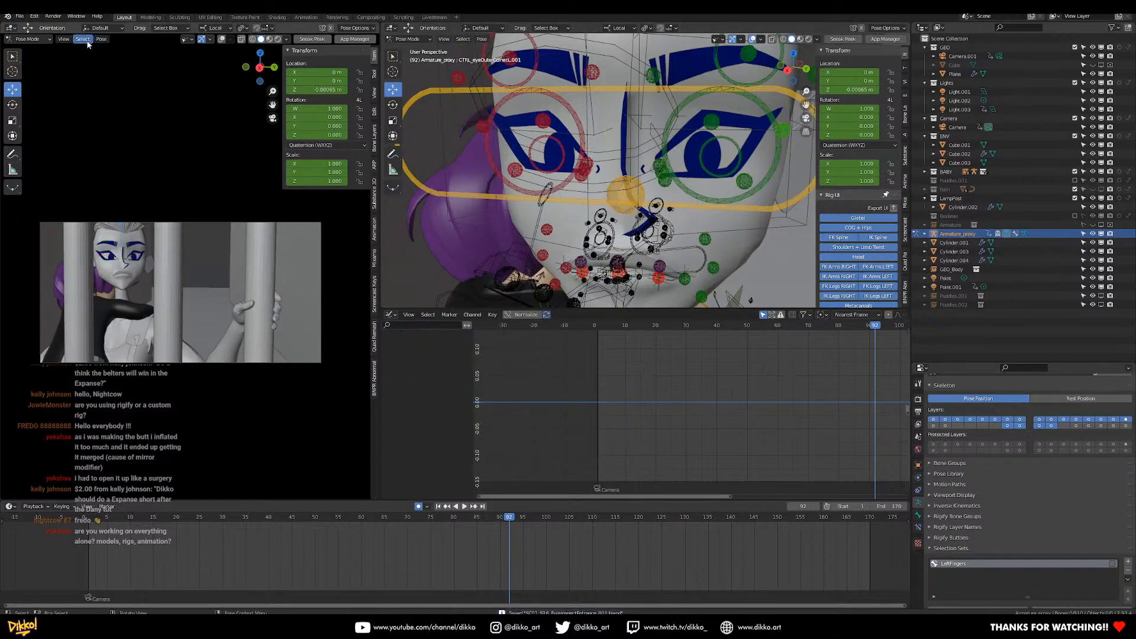
left_click(101, 39)
mouse_move(63, 39)
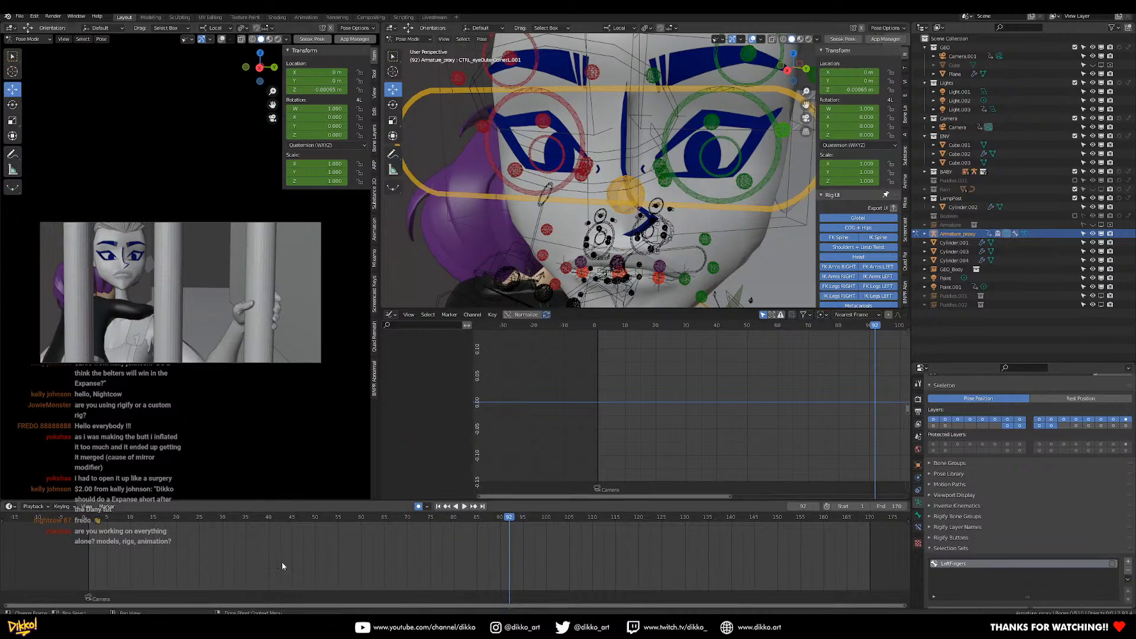
Switch to File Explorer, locate SC01_S16_EvieInspectEntrance_001.blend and open its Render subfolder SH_016_EvieInspectsEntrance.
key("super+e")
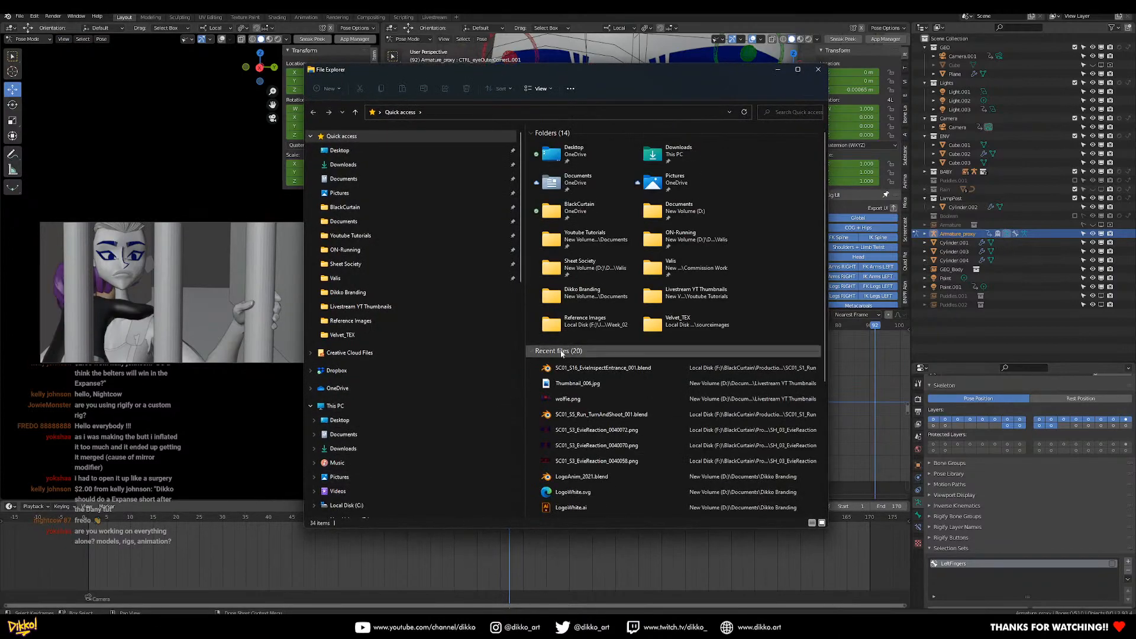
left_click(648, 363)
right_click(648, 363)
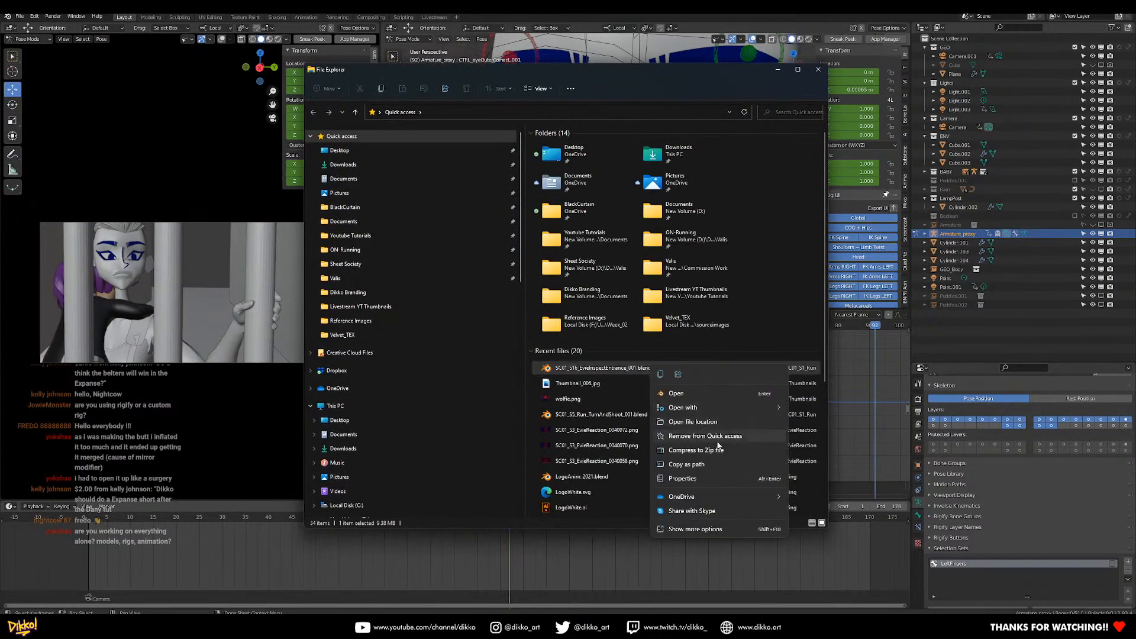
left_click(694, 422)
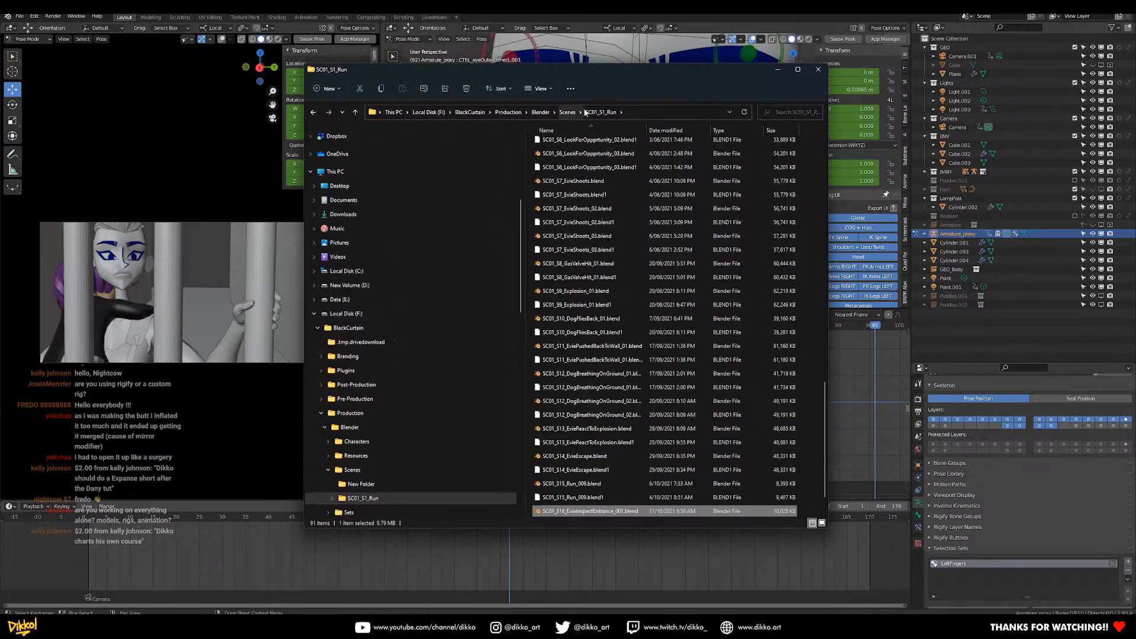
scroll(570, 178, "up", 20)
double_click(569, 173)
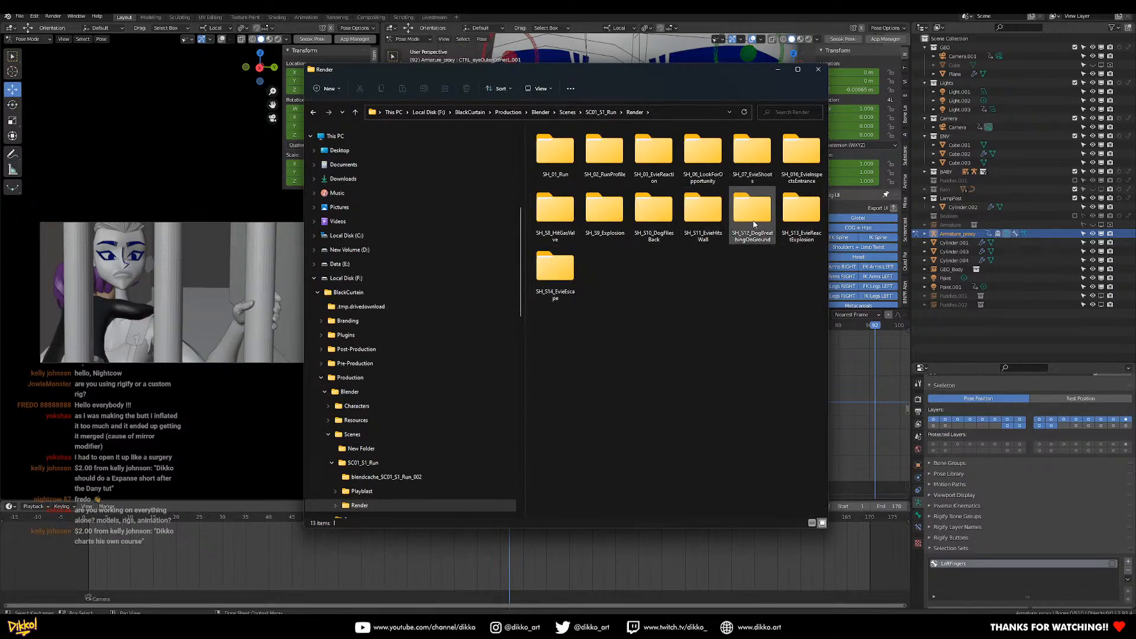
double_click(801, 153)
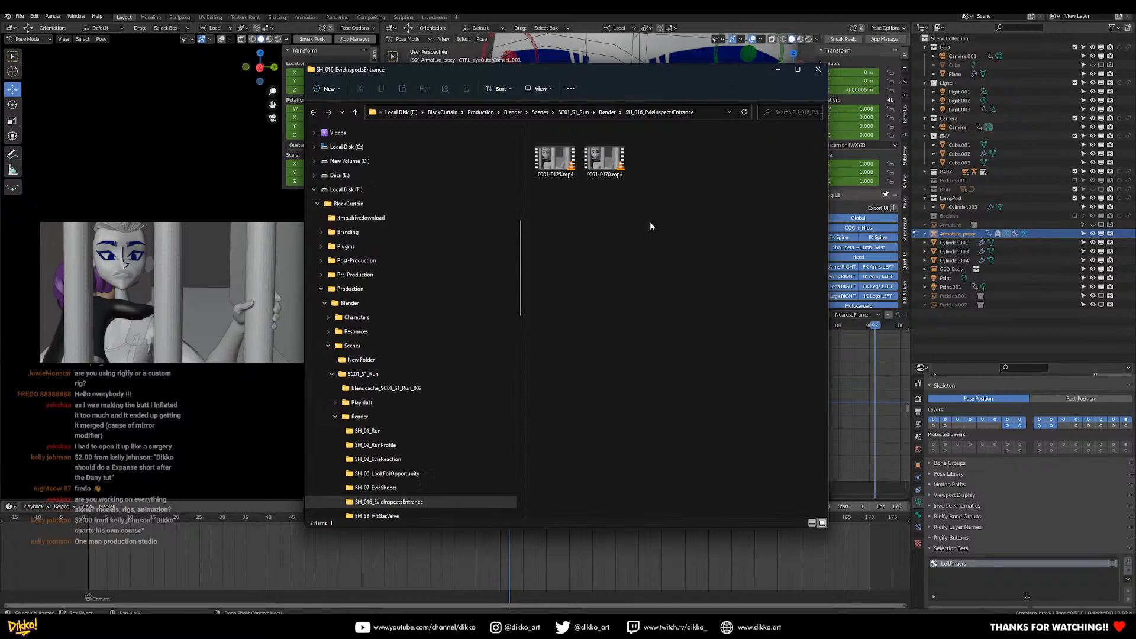
Rename the video 0001-0170.mp4 as 0001-0170_002.mp4.
left_click(608, 161)
right_click(608, 161)
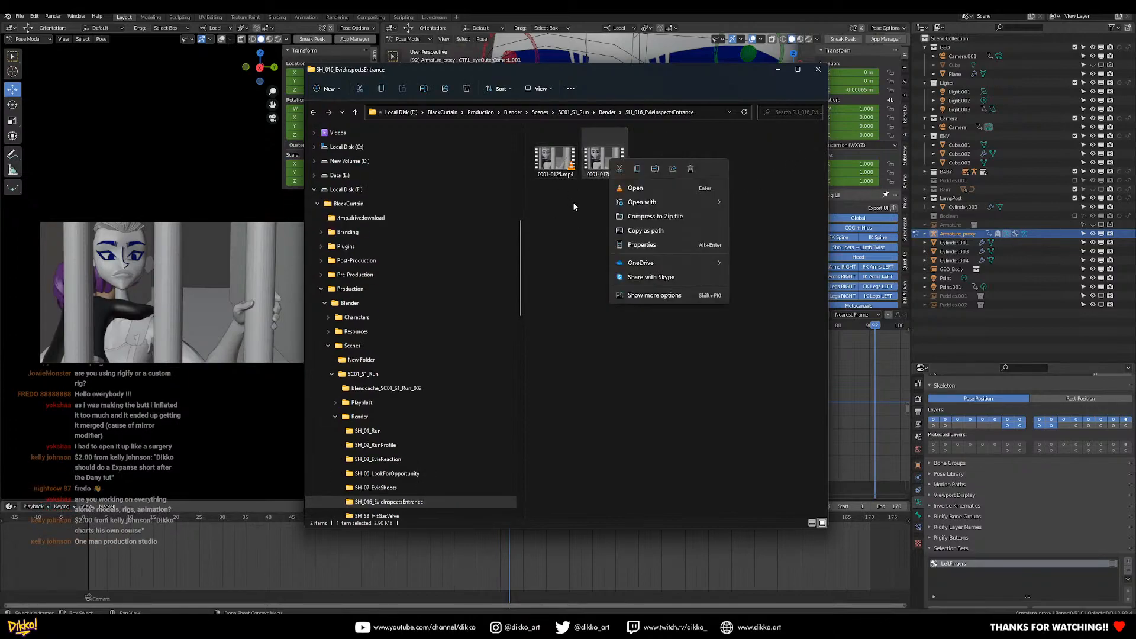
left_click(624, 305)
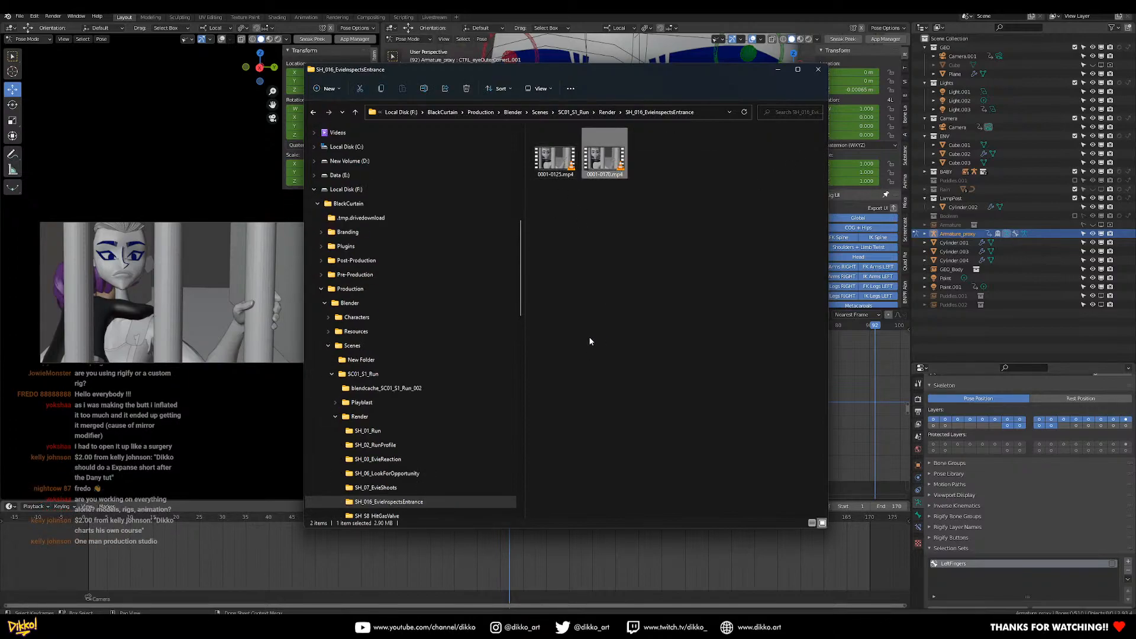
left_click(608, 176)
key("Right")
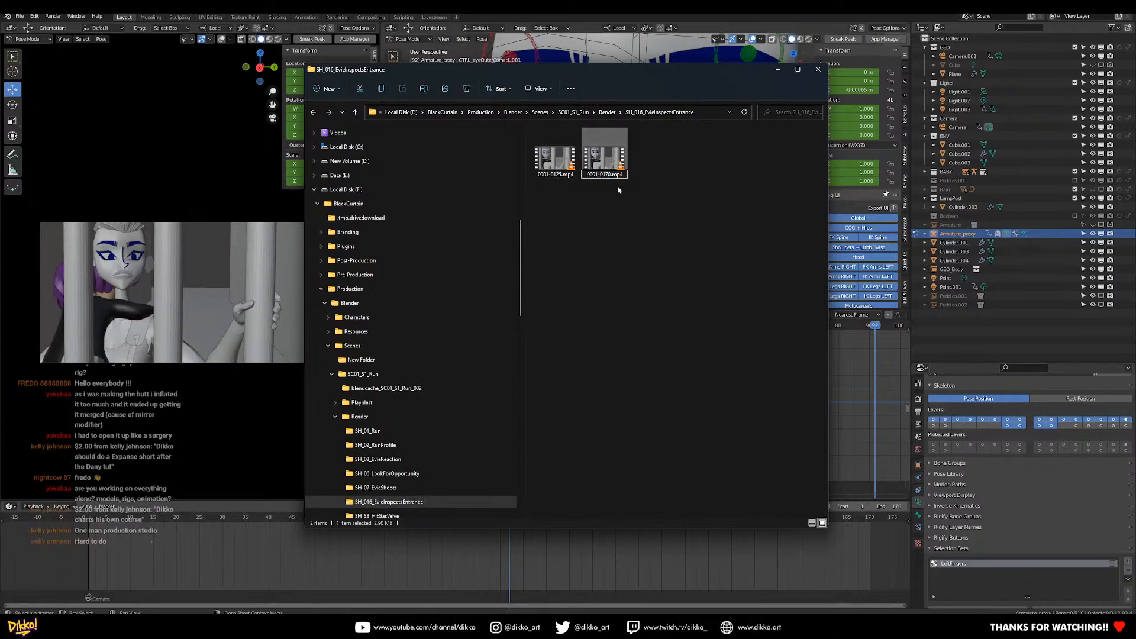
type("_002")
key("Return")
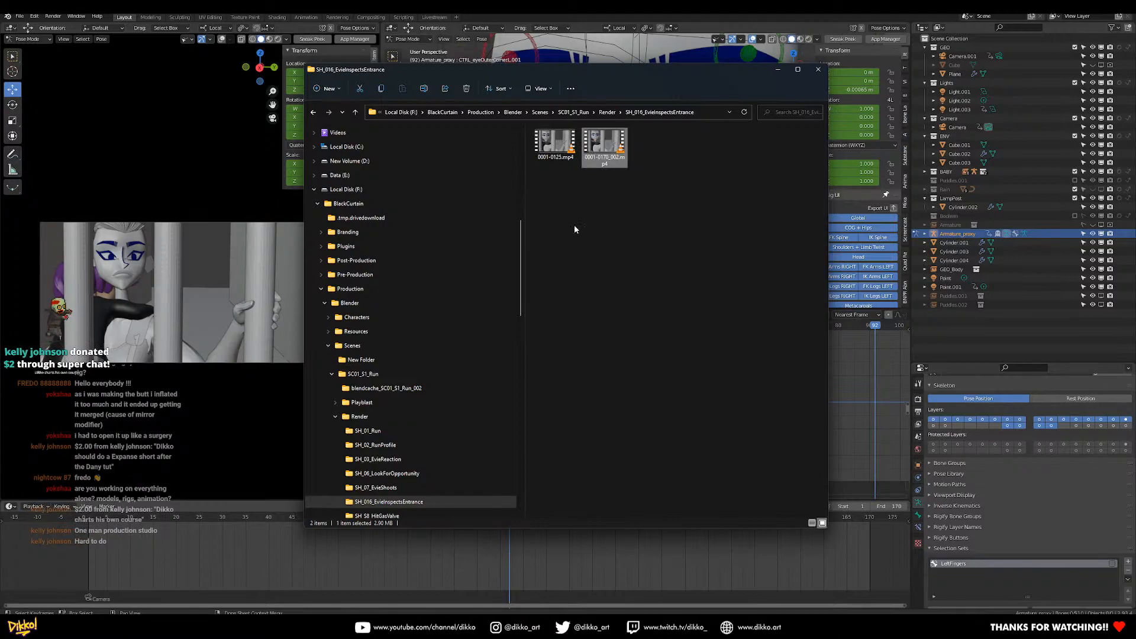
Play 0001-0170_002.mp4 in the video player, replay it from near the start, and close the player.
left_click(610, 152)
double_click(610, 148)
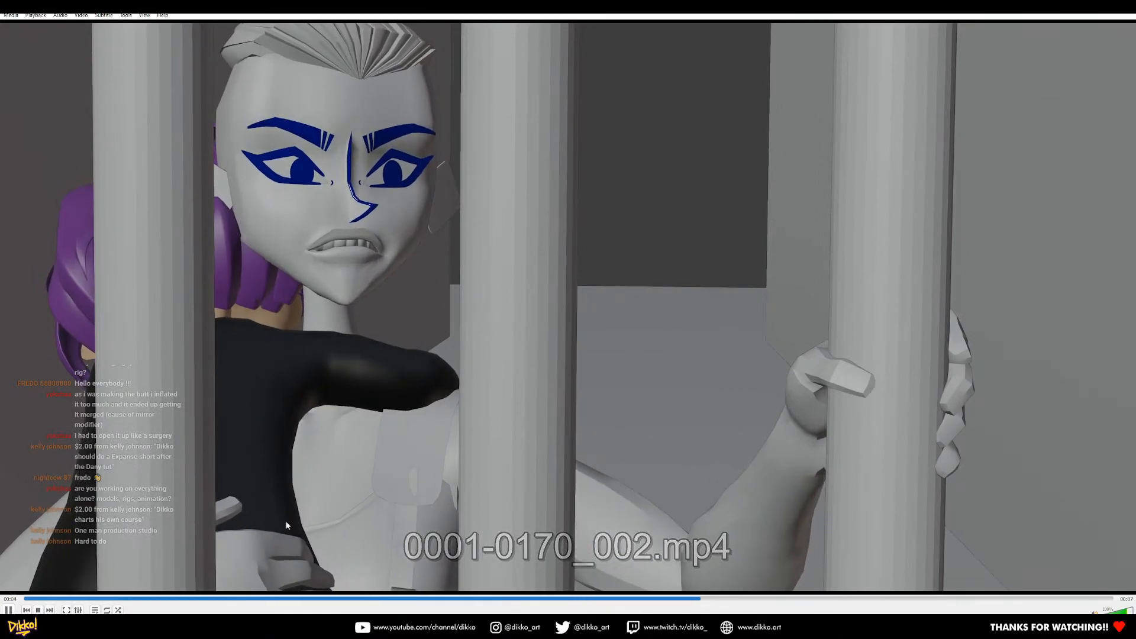
left_click(42, 599)
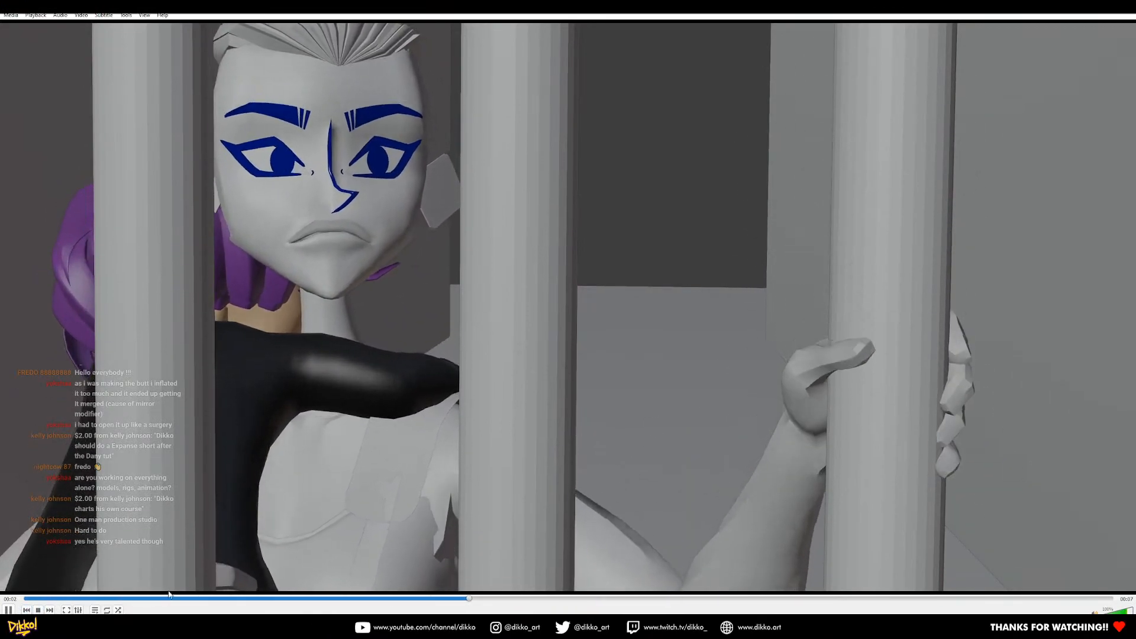
key("alt+F4")
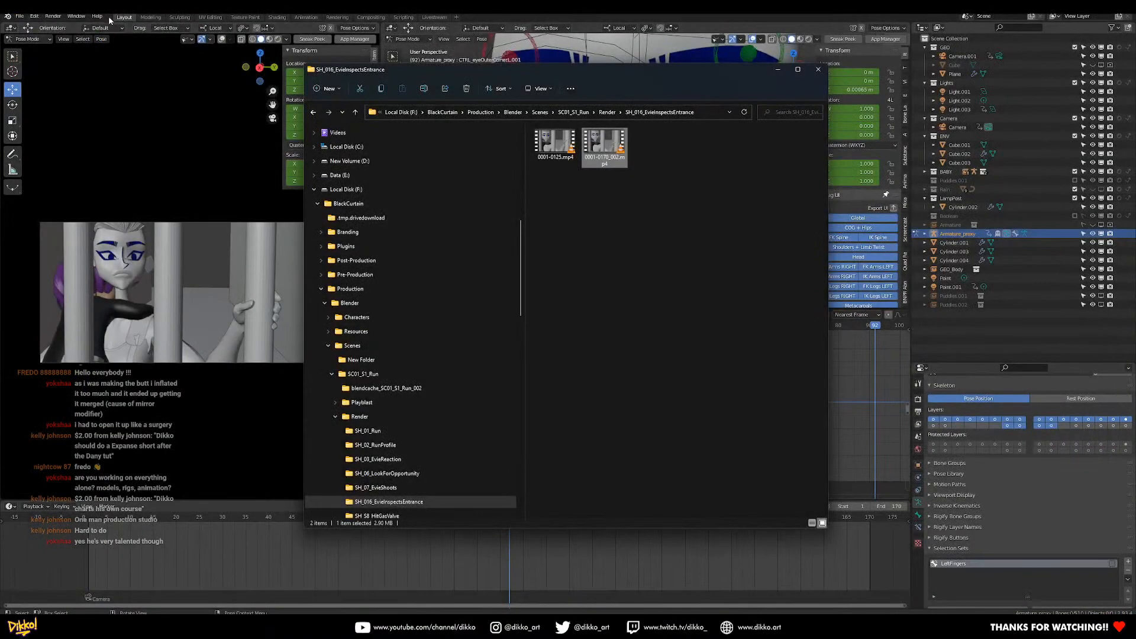
Close the file browser window and render the camera view's animation with Viewport Render Animation.
key("alt+F4")
left_click(62, 40)
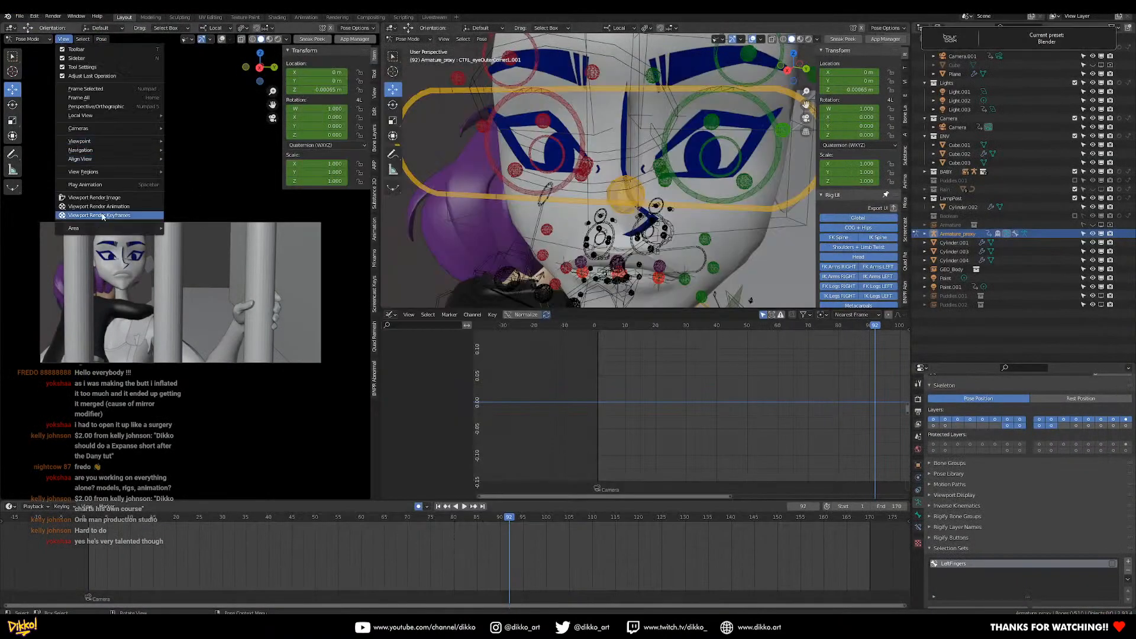
left_click(101, 206)
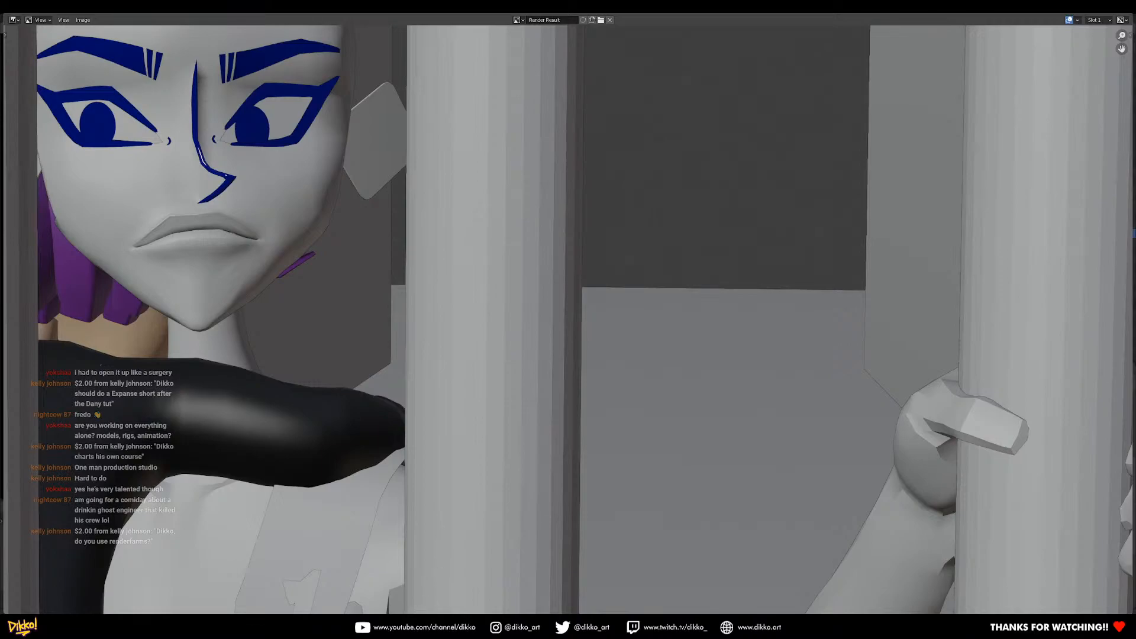
Switch to File Explorer and play the new render 0001-0170.mp4 from the SH_016_EvieInspectsEntrance folder.
left_click(416, 626)
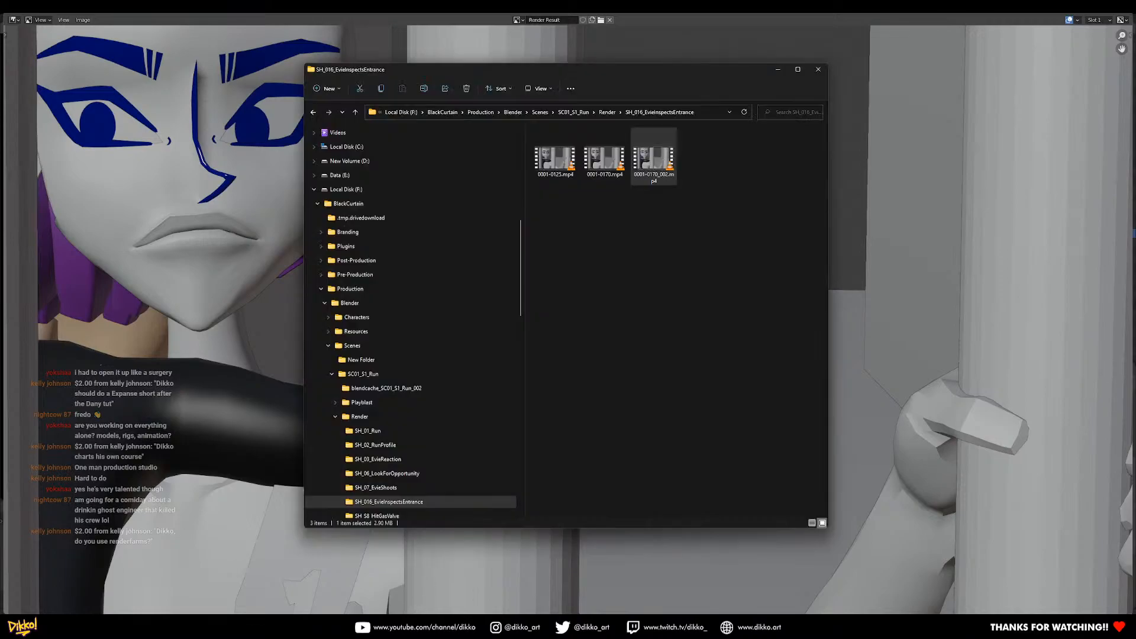
left_click(631, 221)
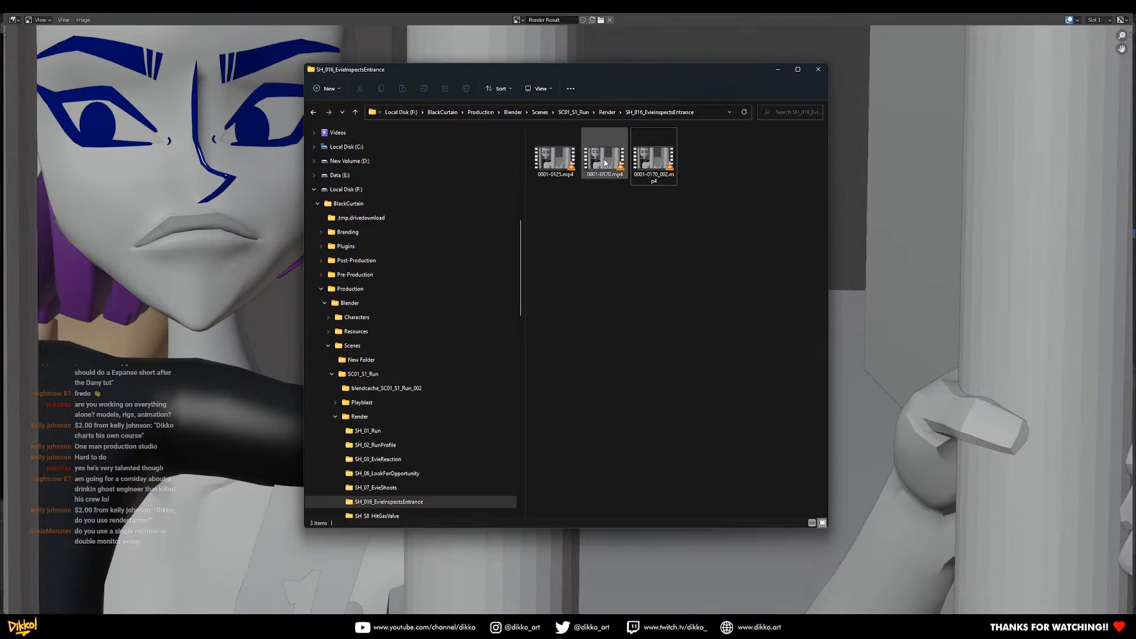
left_click(606, 163)
double_click(604, 159)
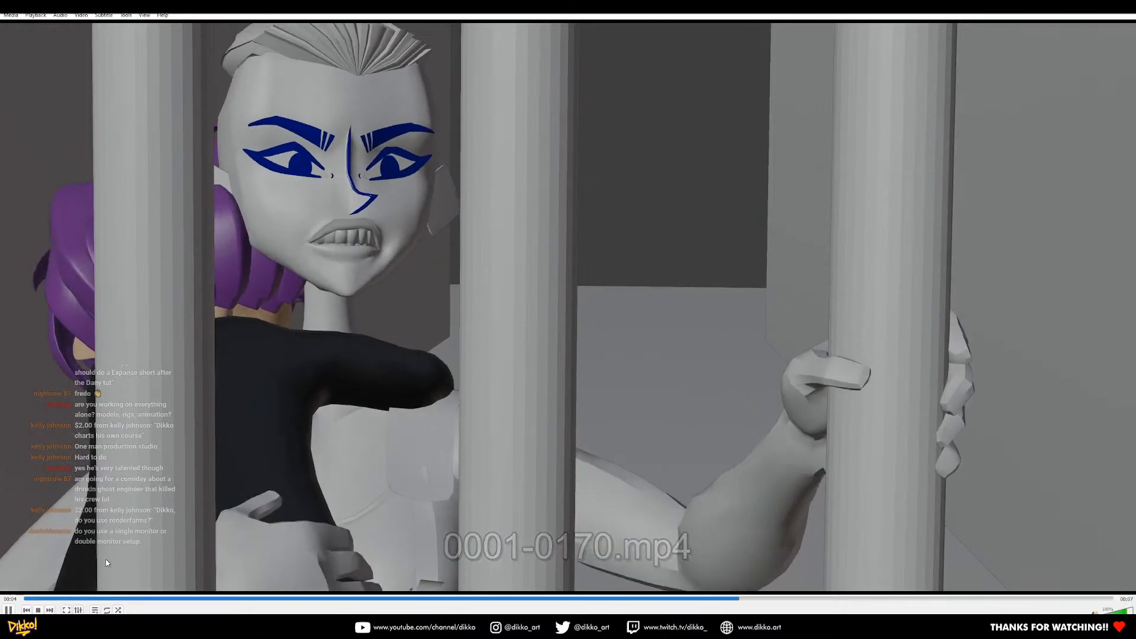
Replay the new preview repeatedly from its beginning to review the character's grab and slide down the bar.
left_click(28, 599)
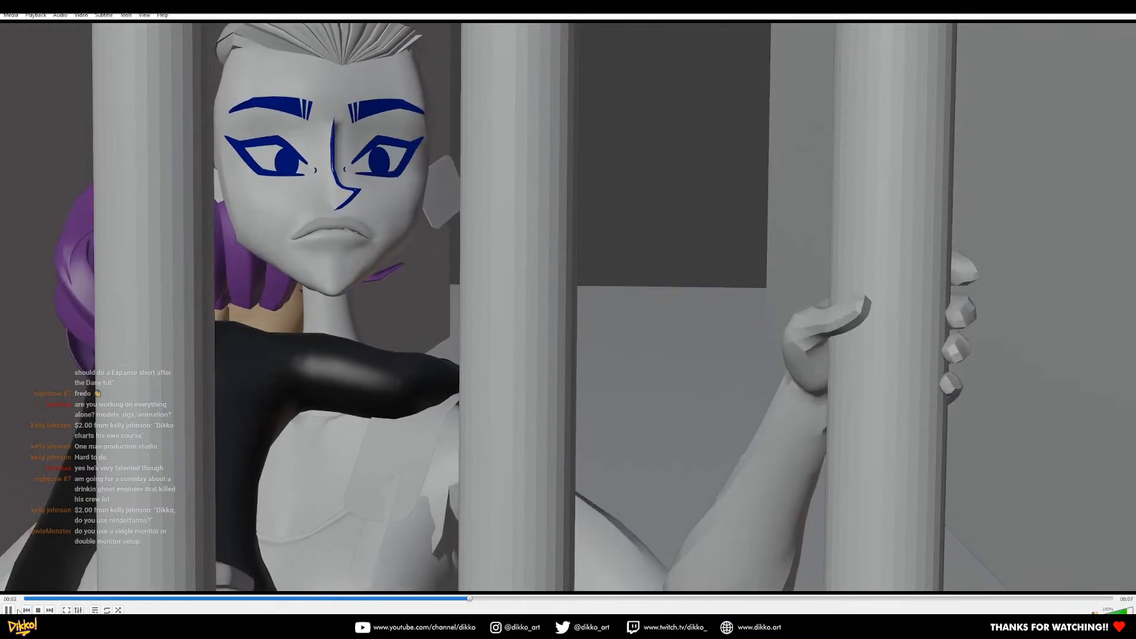
left_click(27, 599)
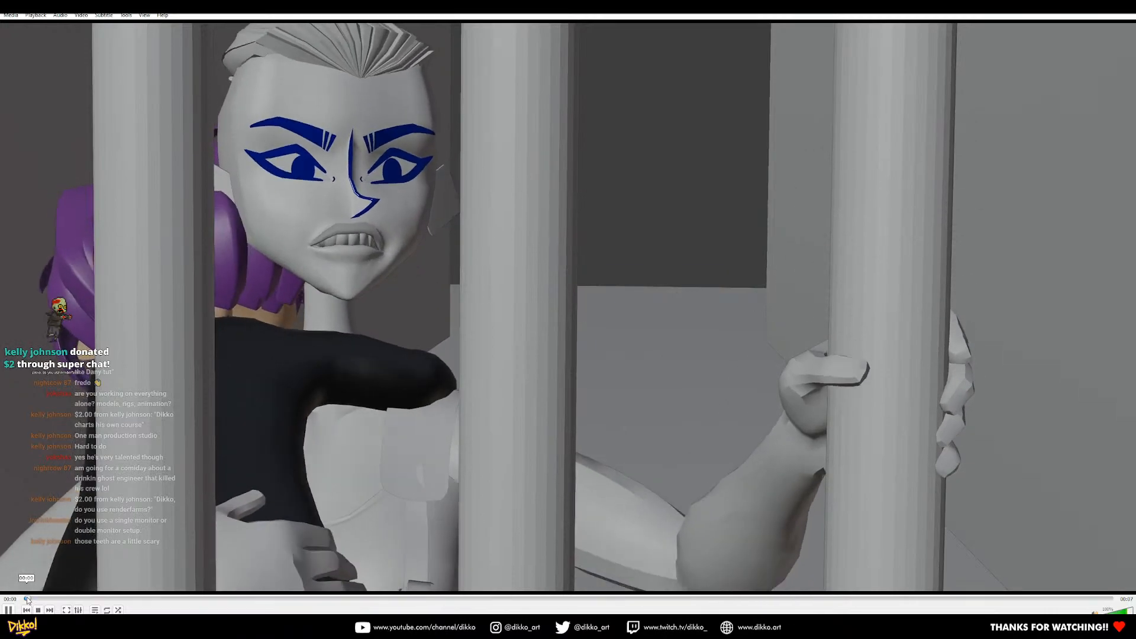
left_click(27, 599)
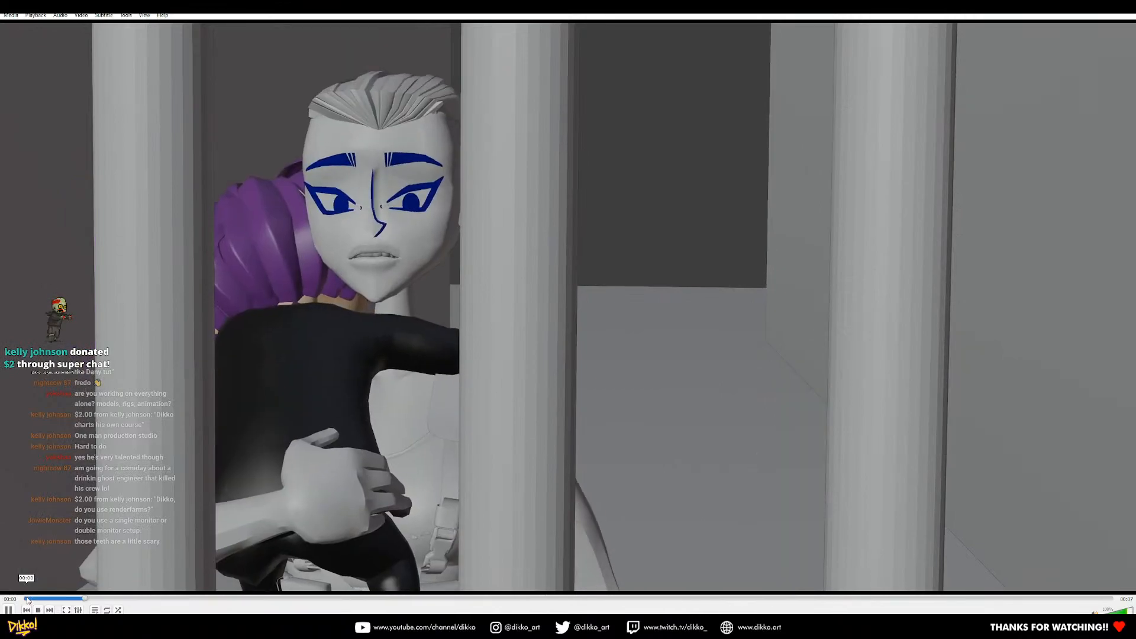
left_click(28, 599)
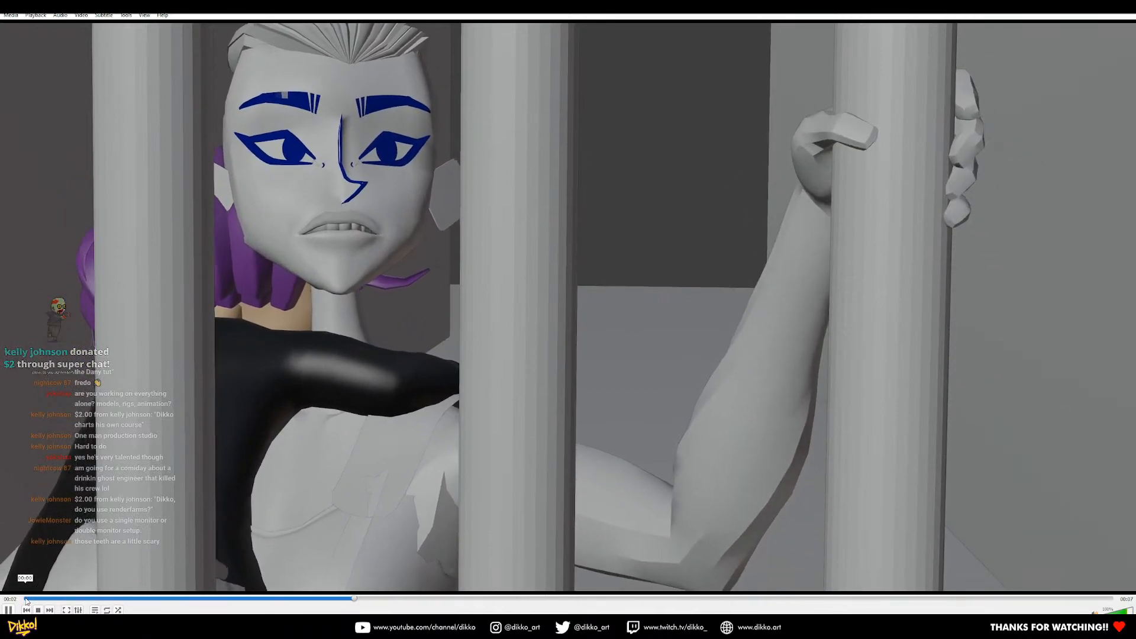
left_click(27, 599)
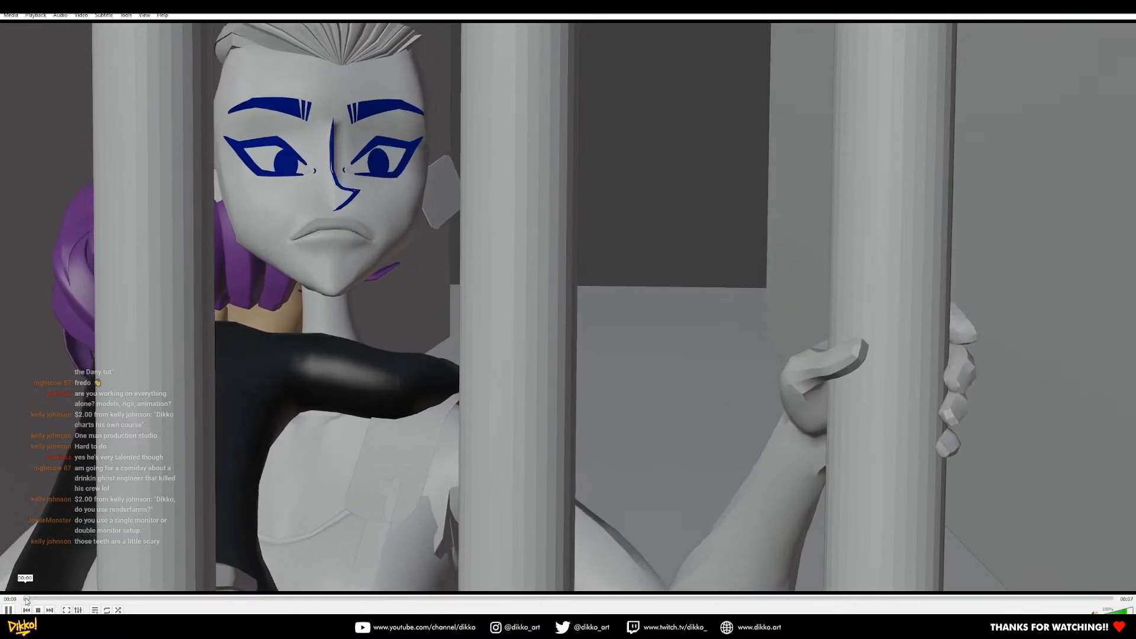
left_click(26, 599)
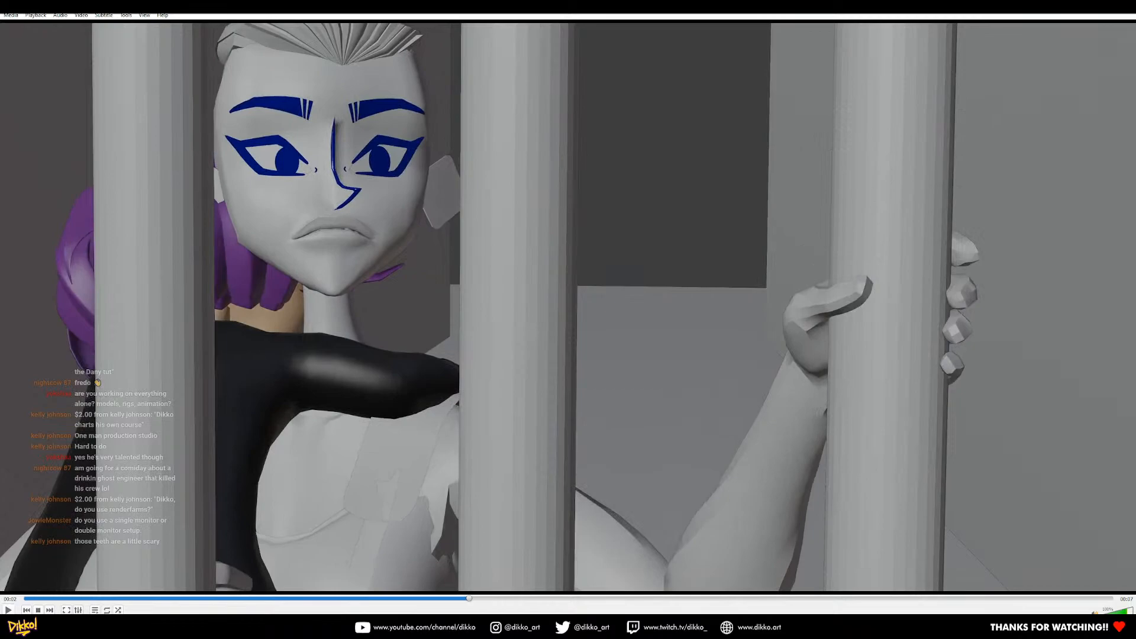
Return to the render folder, play the earlier version 0001-0170_002.mp4 for comparison and minimise the folder window.
left_click(399, 622)
double_click(653, 159)
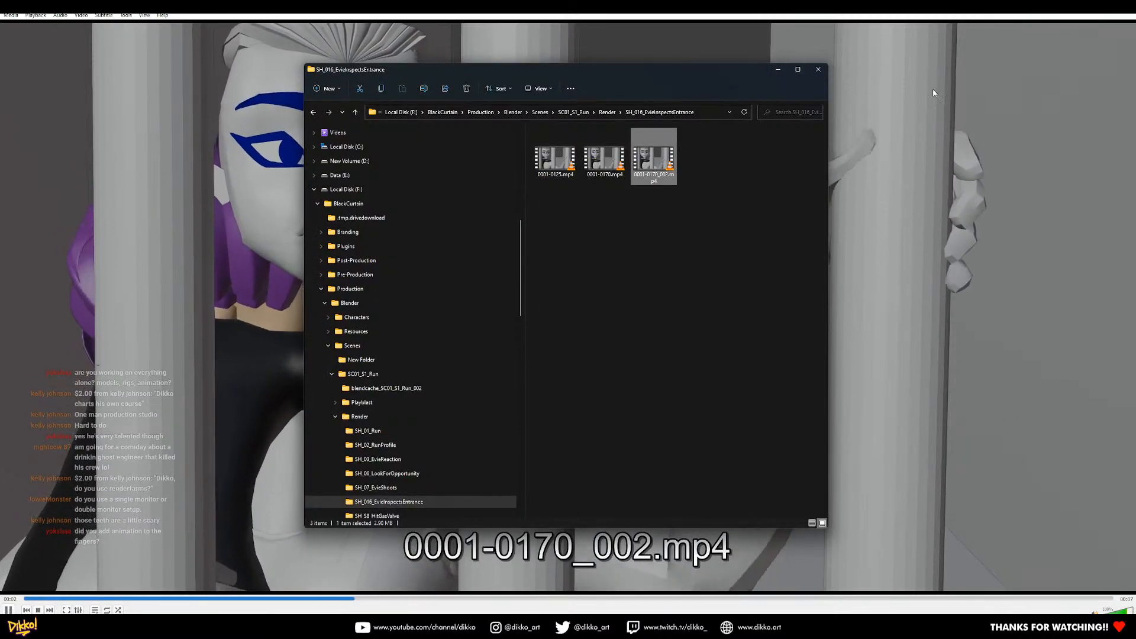
left_click(779, 70)
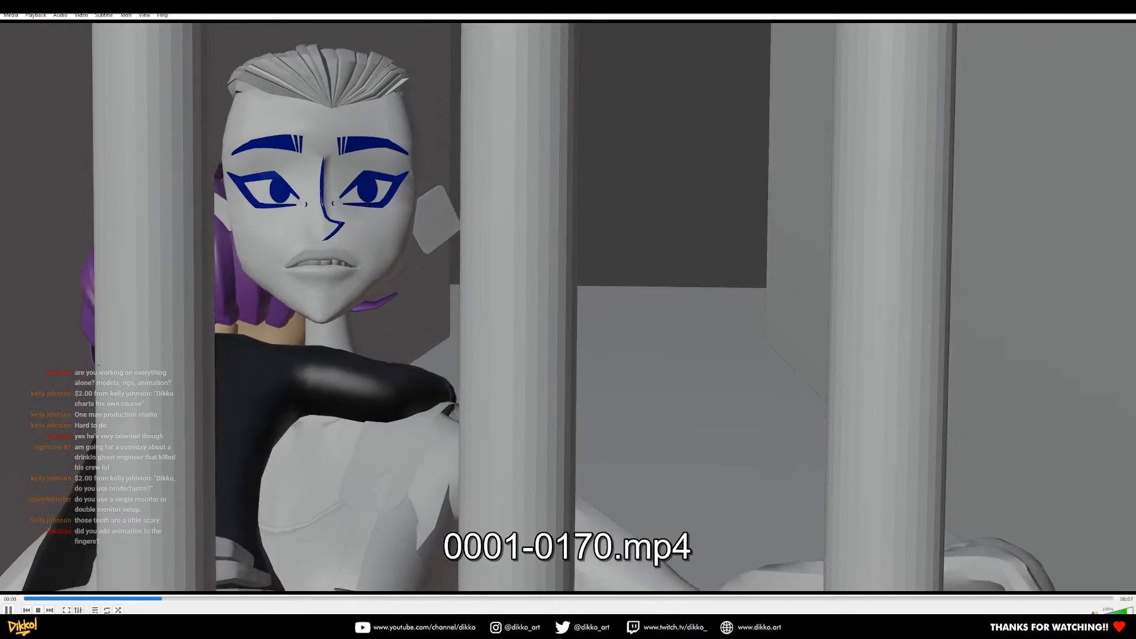
Close the video player, leave the full-screen render result in Blender and save the scene file.
left_click(1123, 6)
key("Escape")
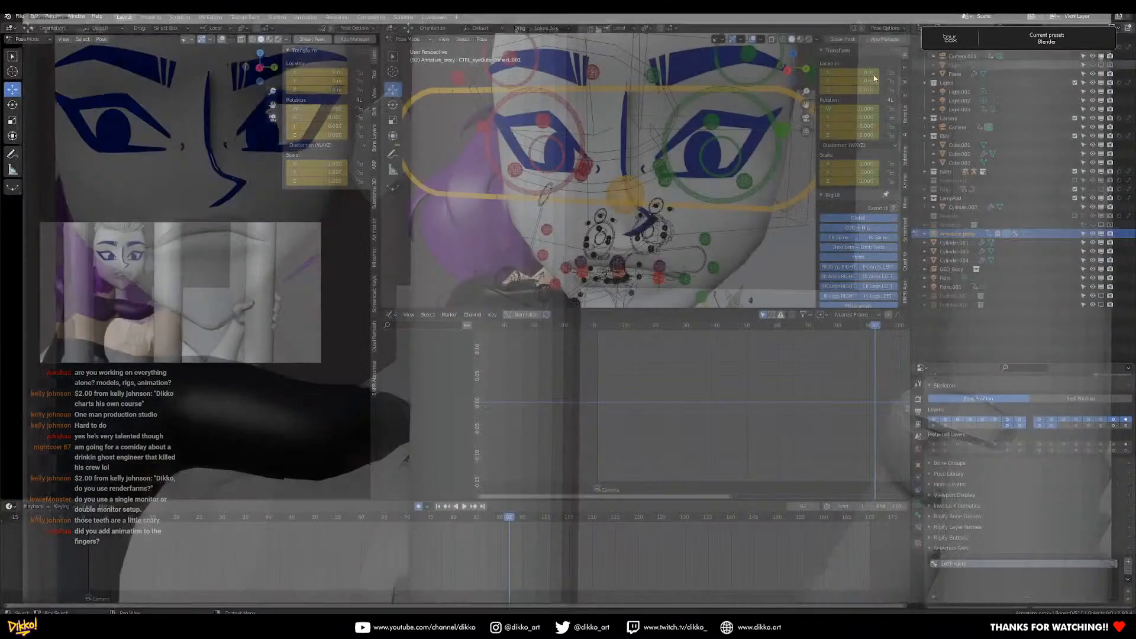
key("ctrl+s")
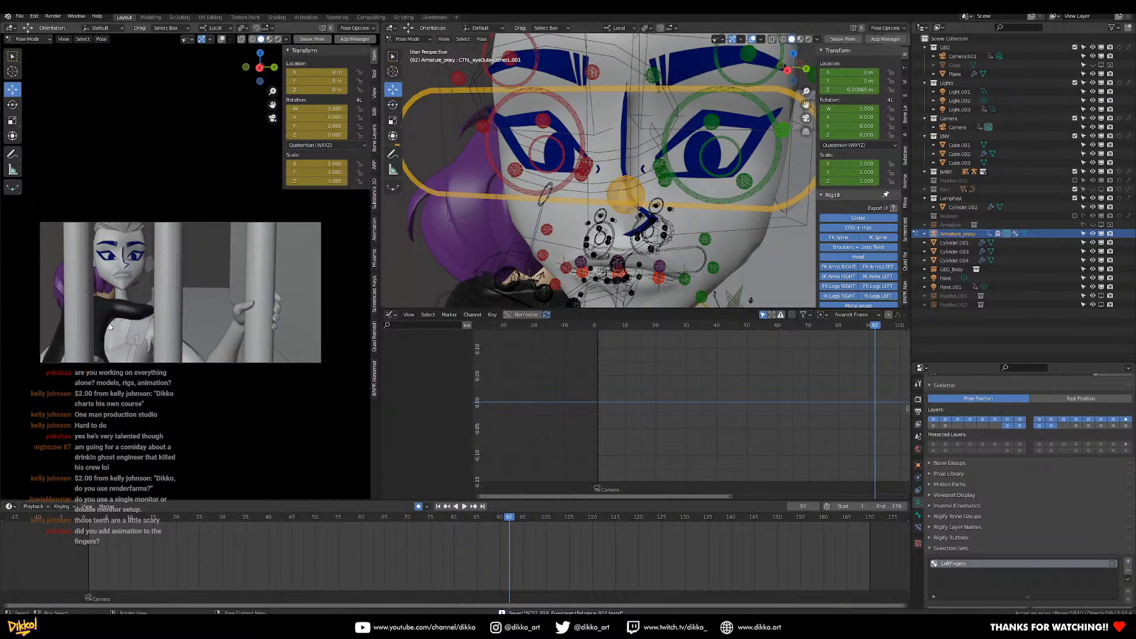